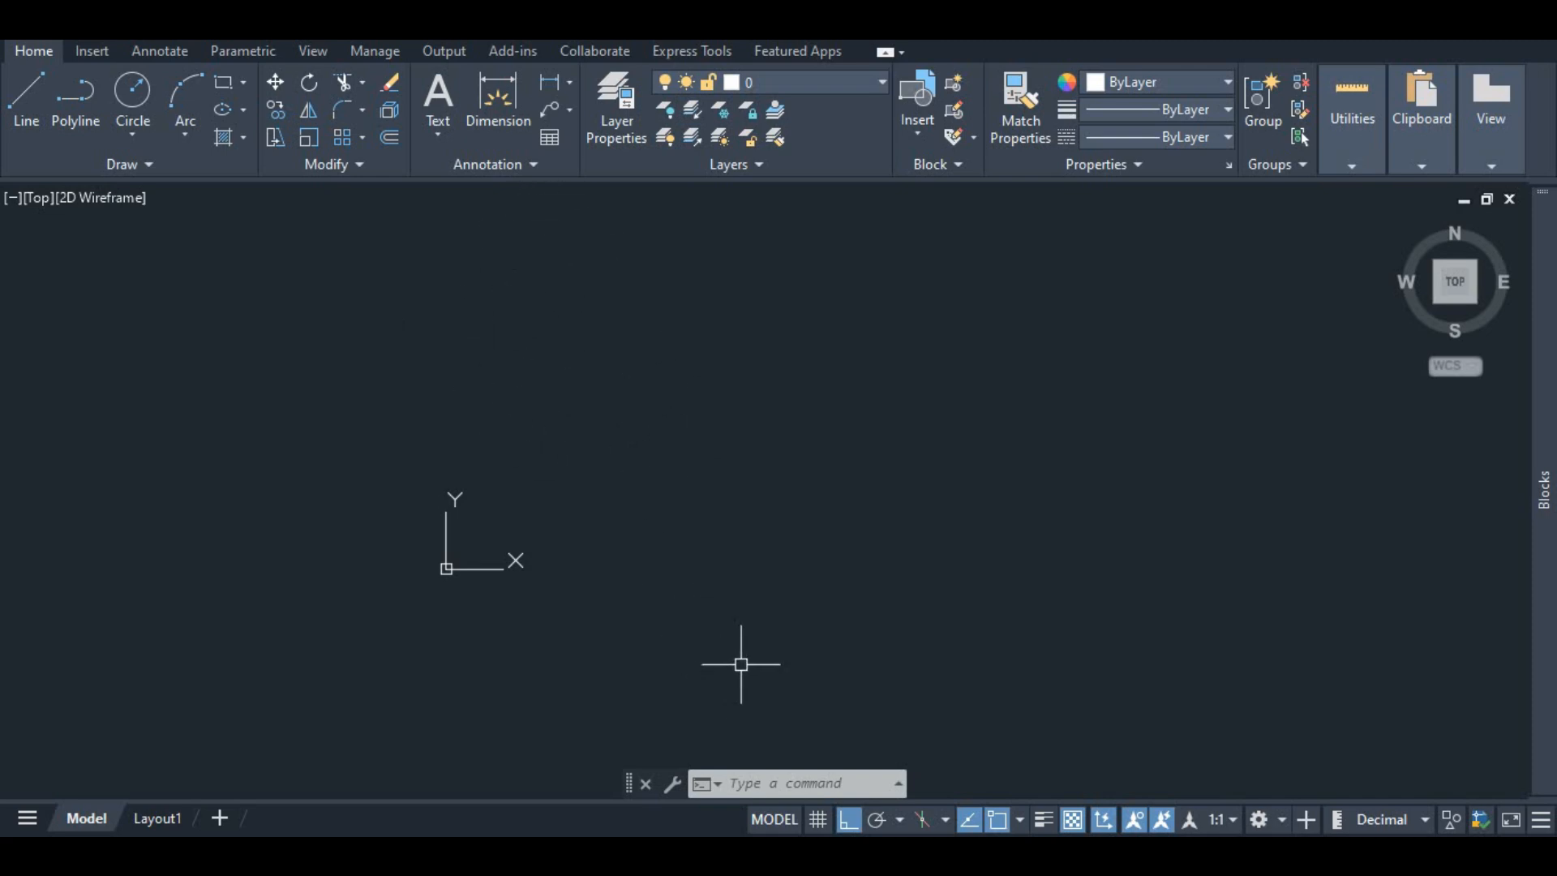
# Step: Turn on the drawing grid in the model space
pyautogui.click(817, 819)
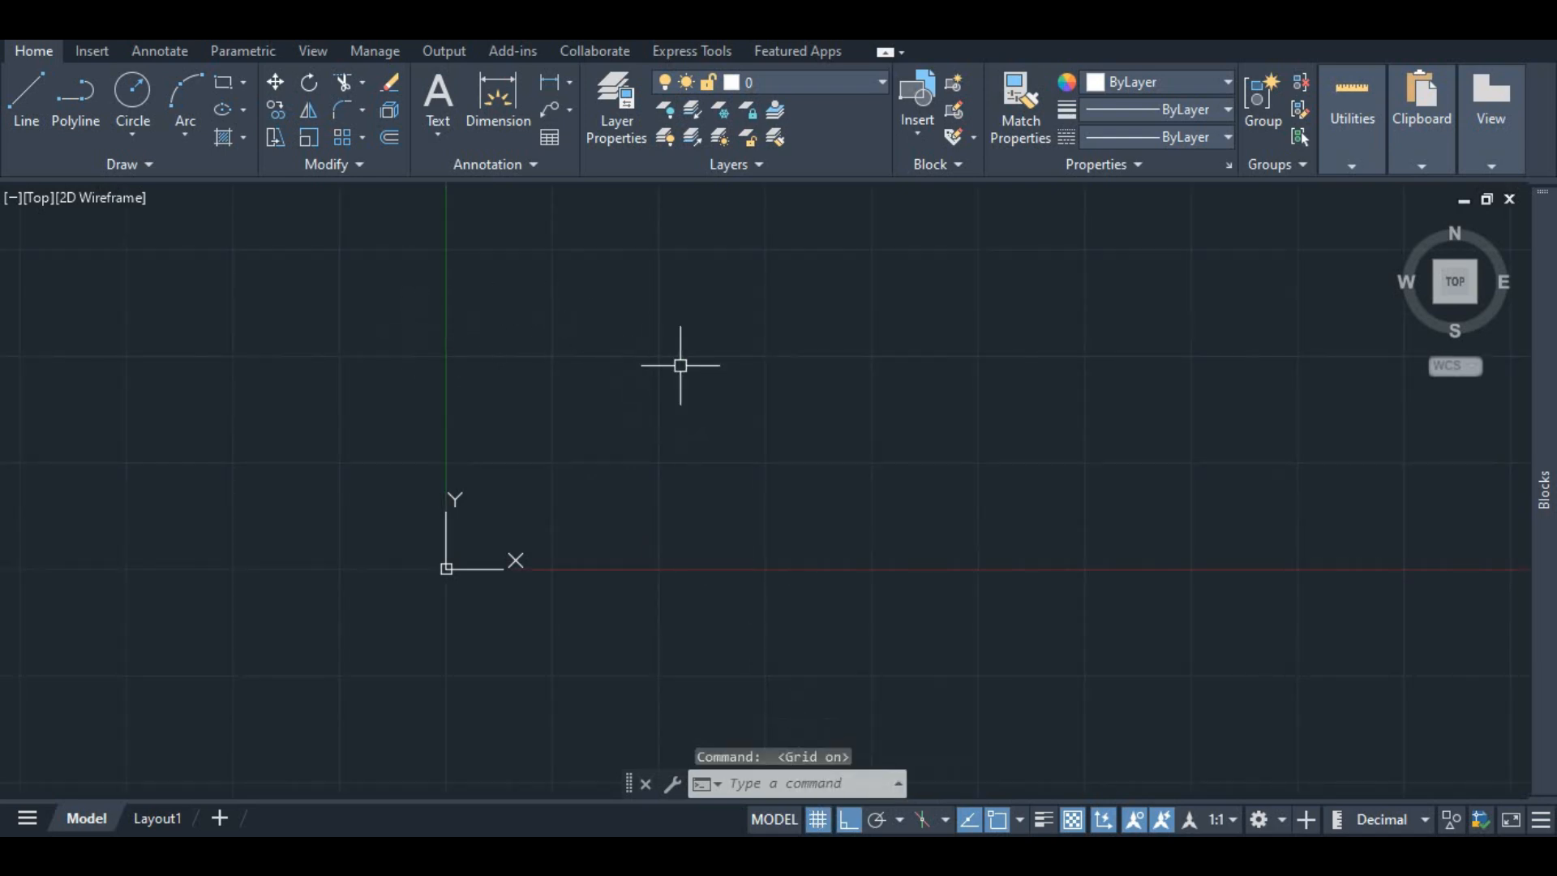
pyautogui.scroll(4, 665, 353)
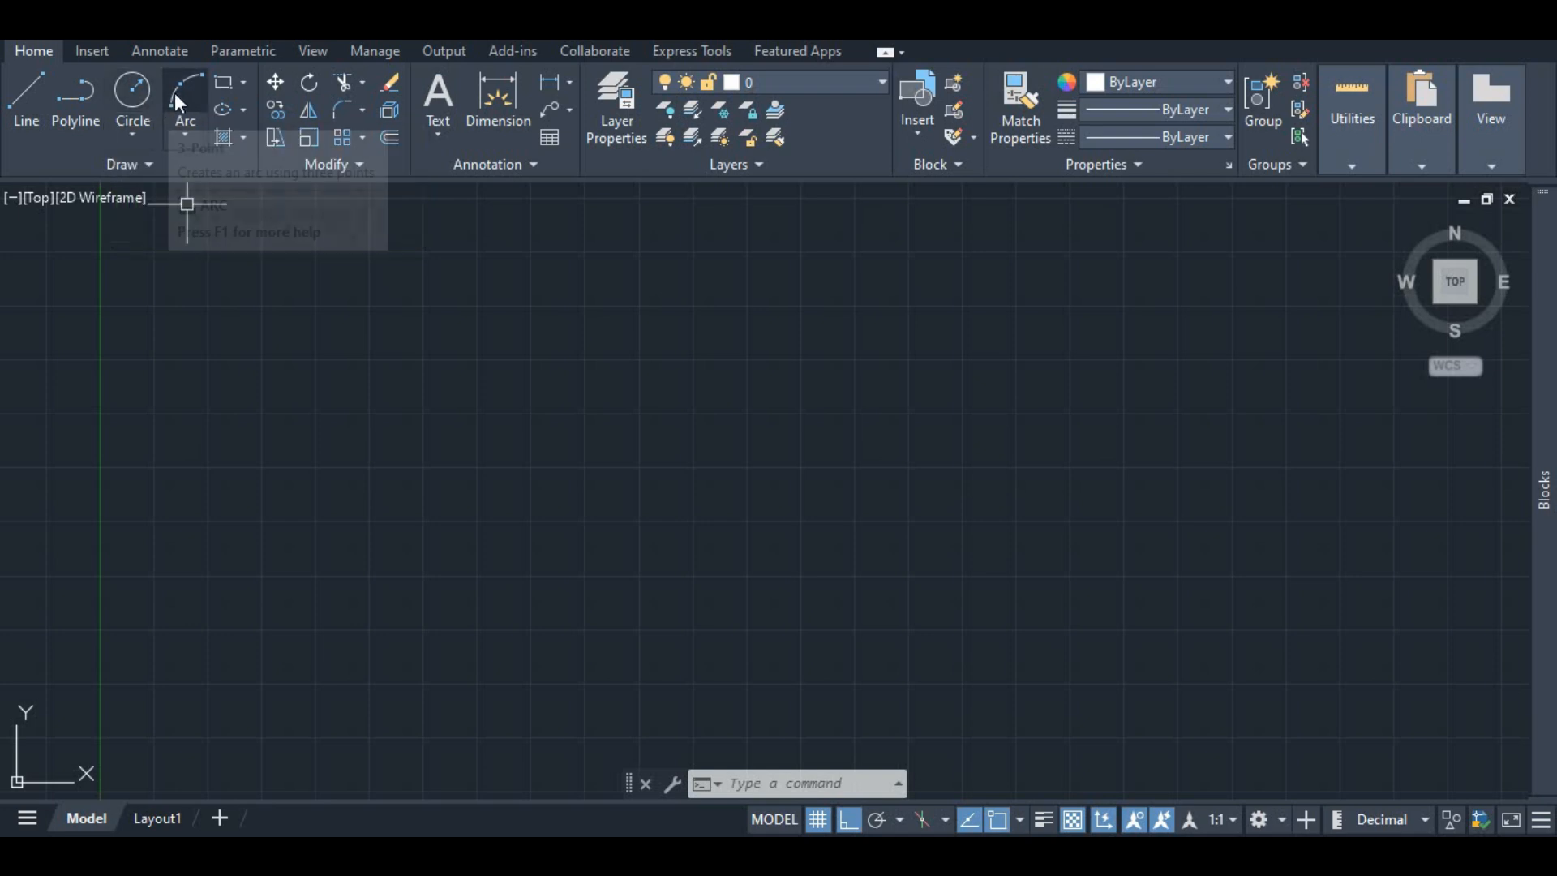
pyautogui.click(239, 85)
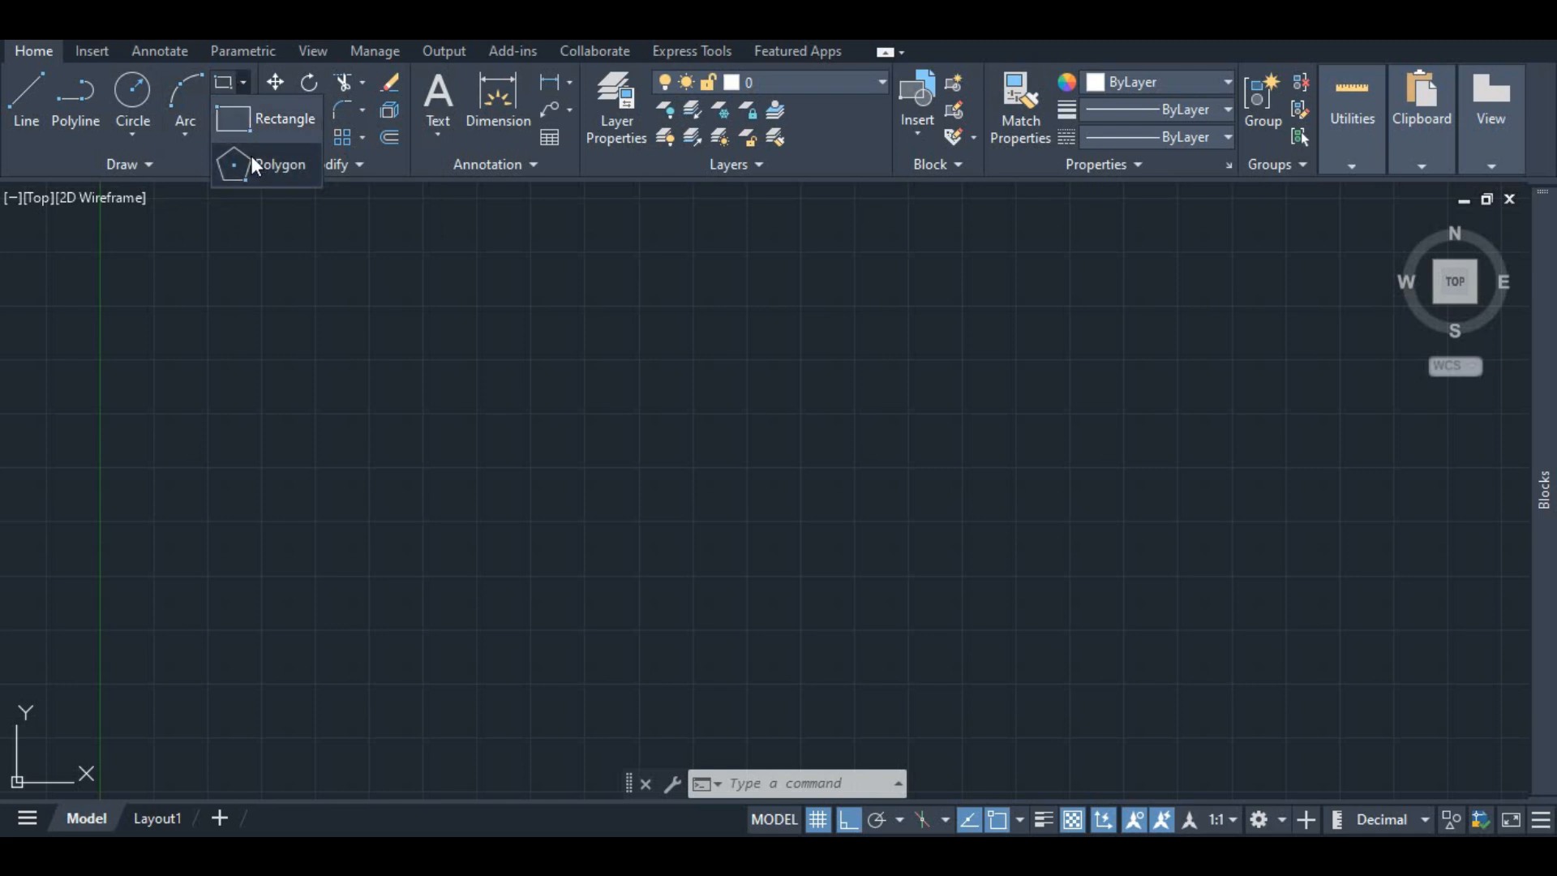
pyautogui.click(244, 81)
pyautogui.click(244, 110)
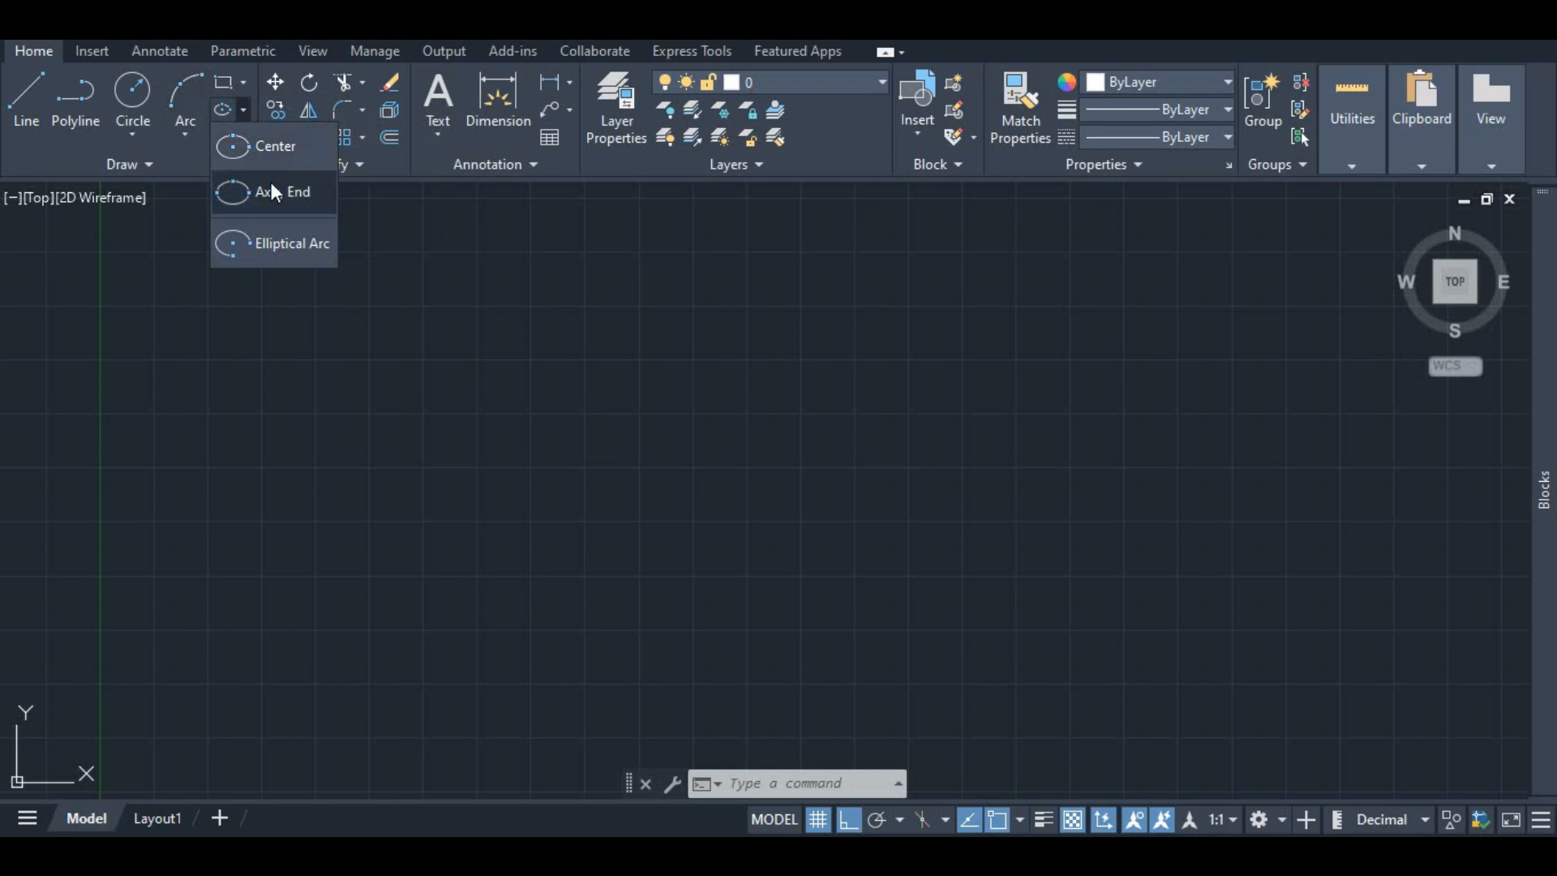
pyautogui.click(250, 106)
pyautogui.click(244, 139)
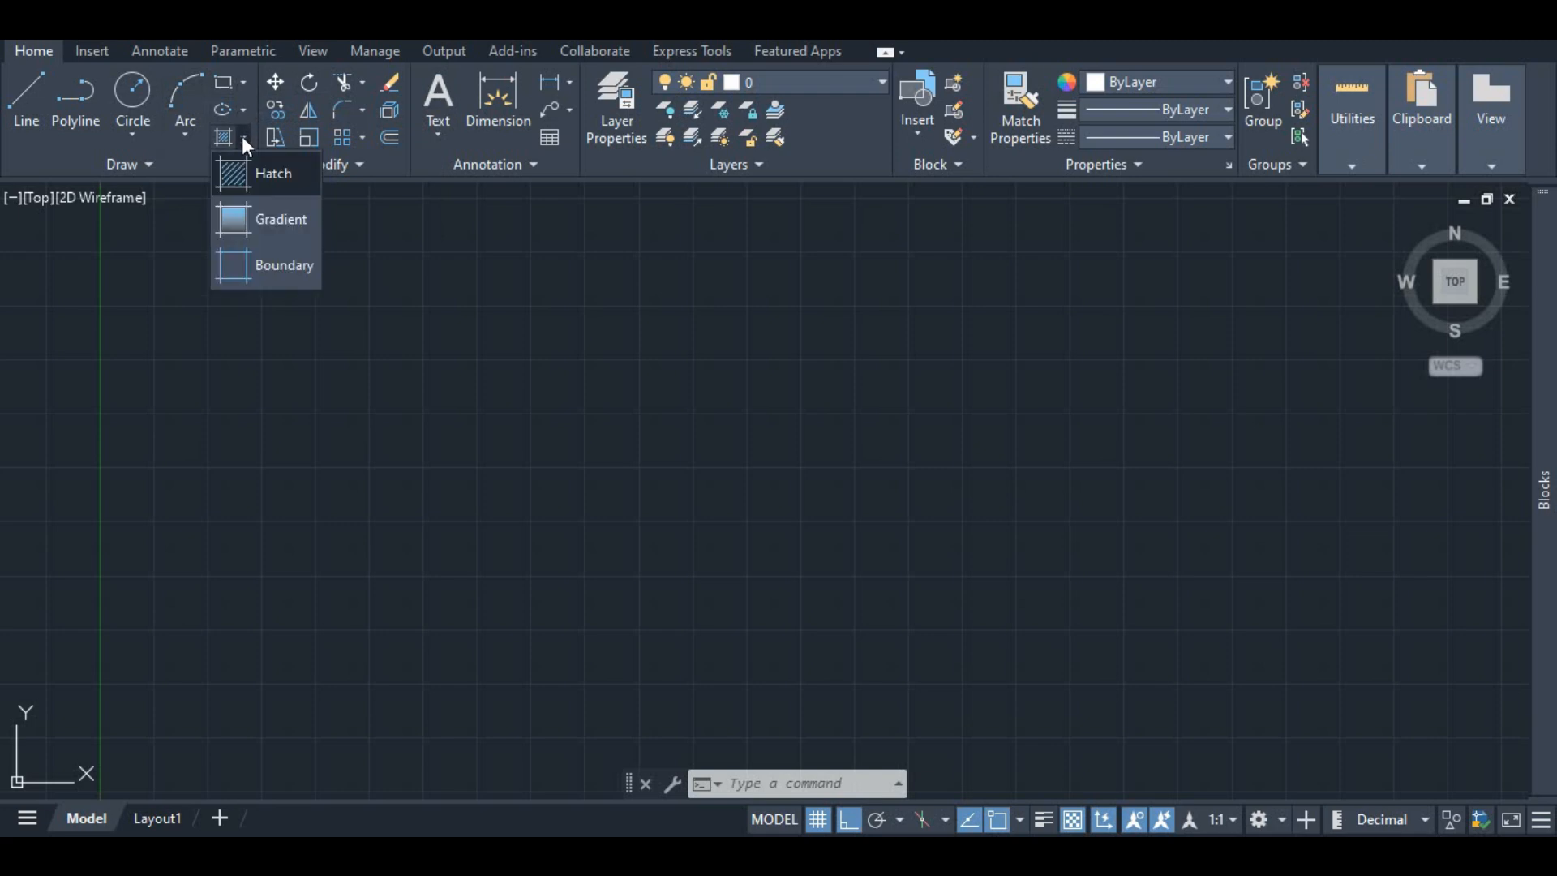
pyautogui.click(241, 137)
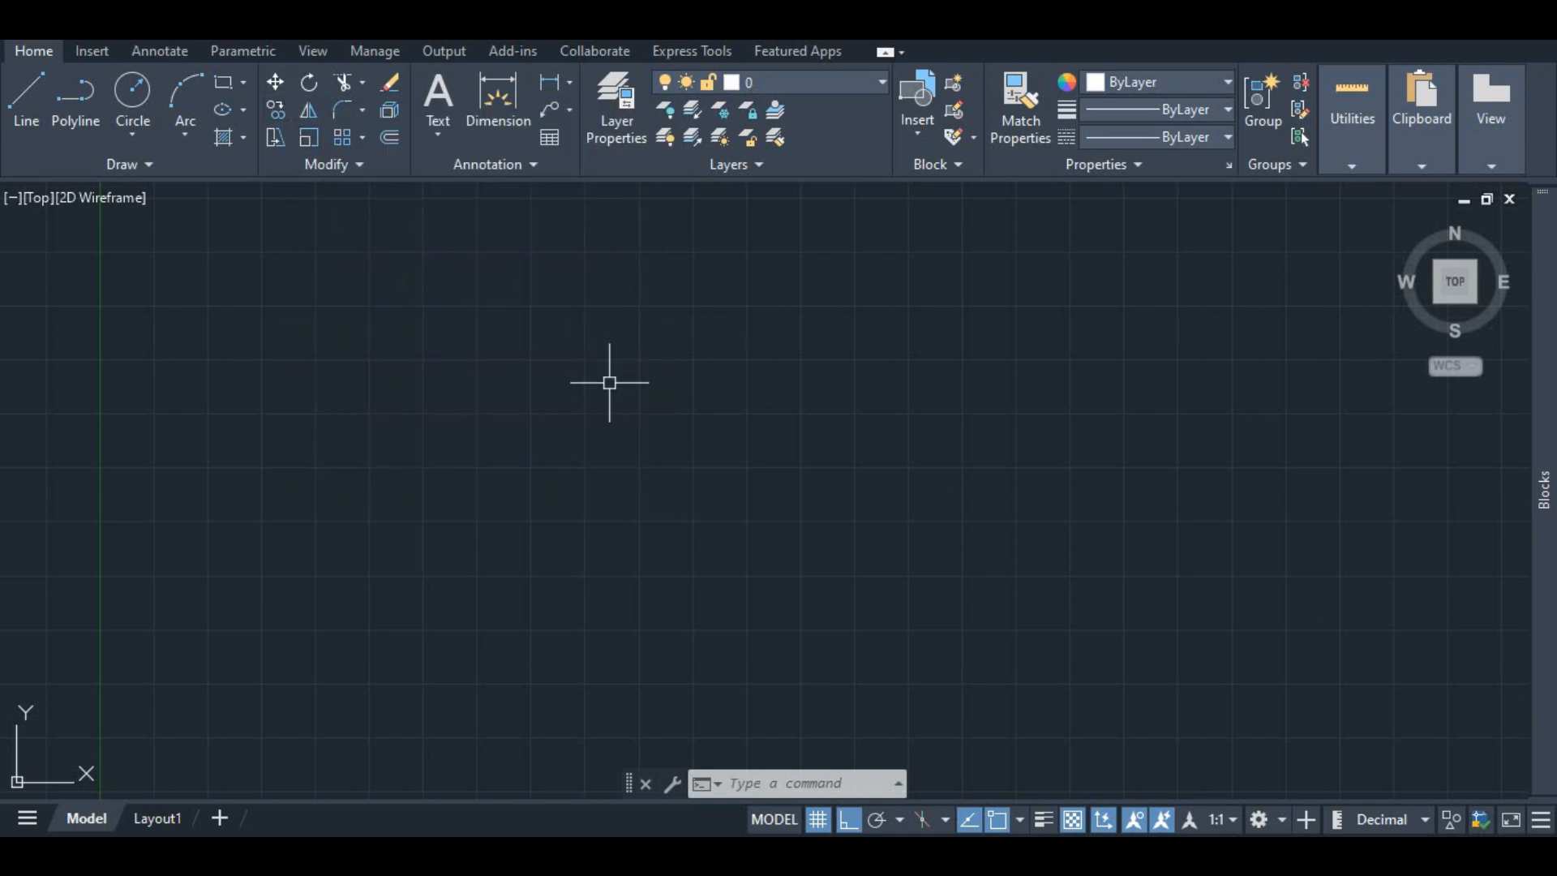
# Step: Draw a square with 7-unit sides using the Line tool, closing it back at the start point
pyautogui.click(25, 97)
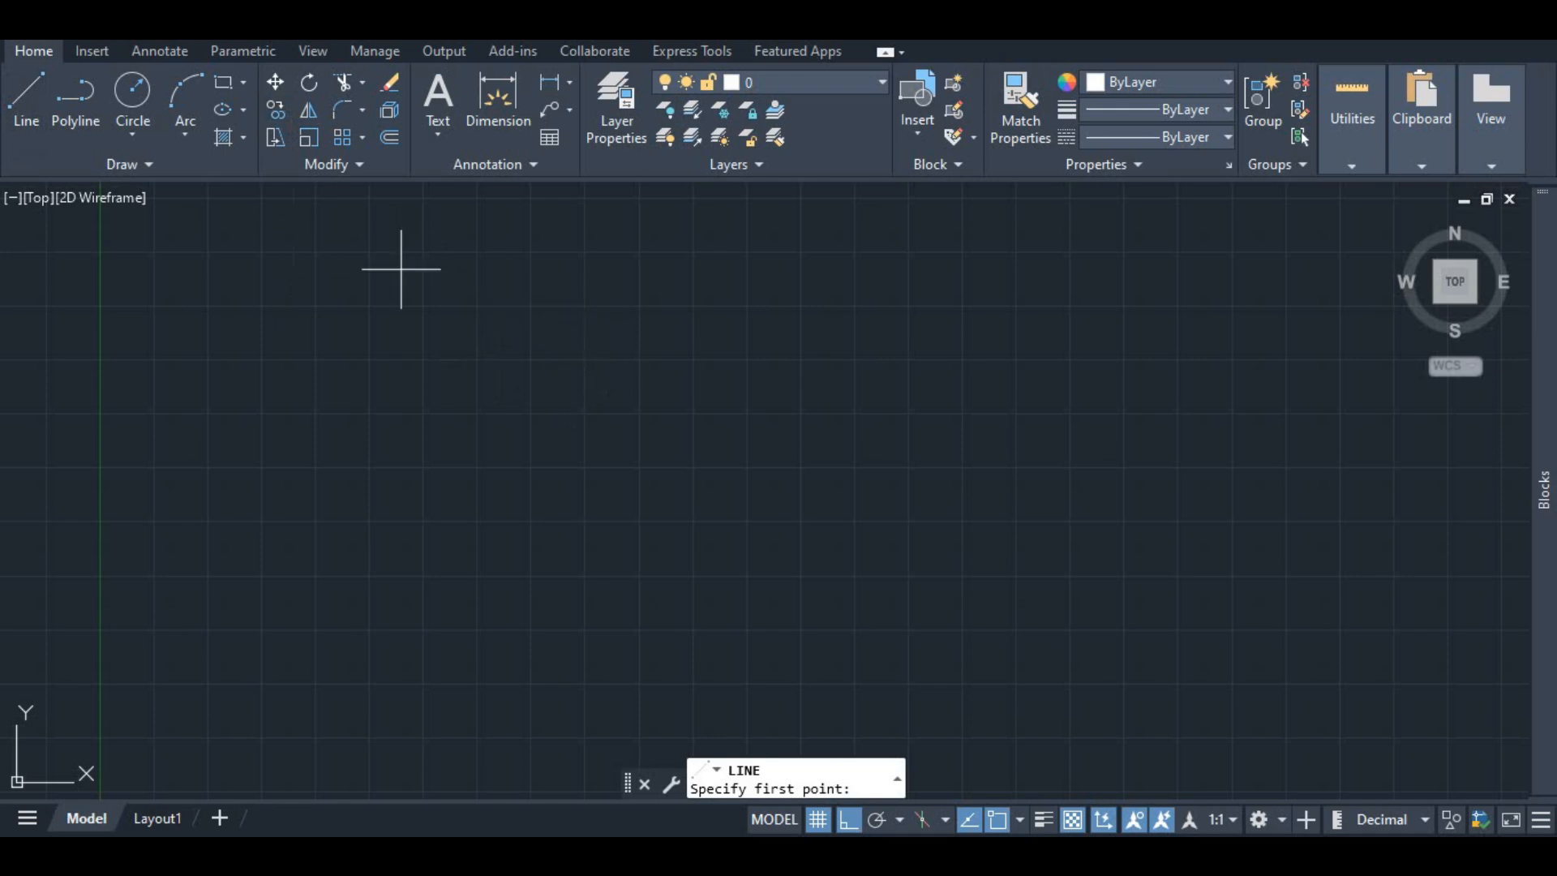
pyautogui.click(583, 307)
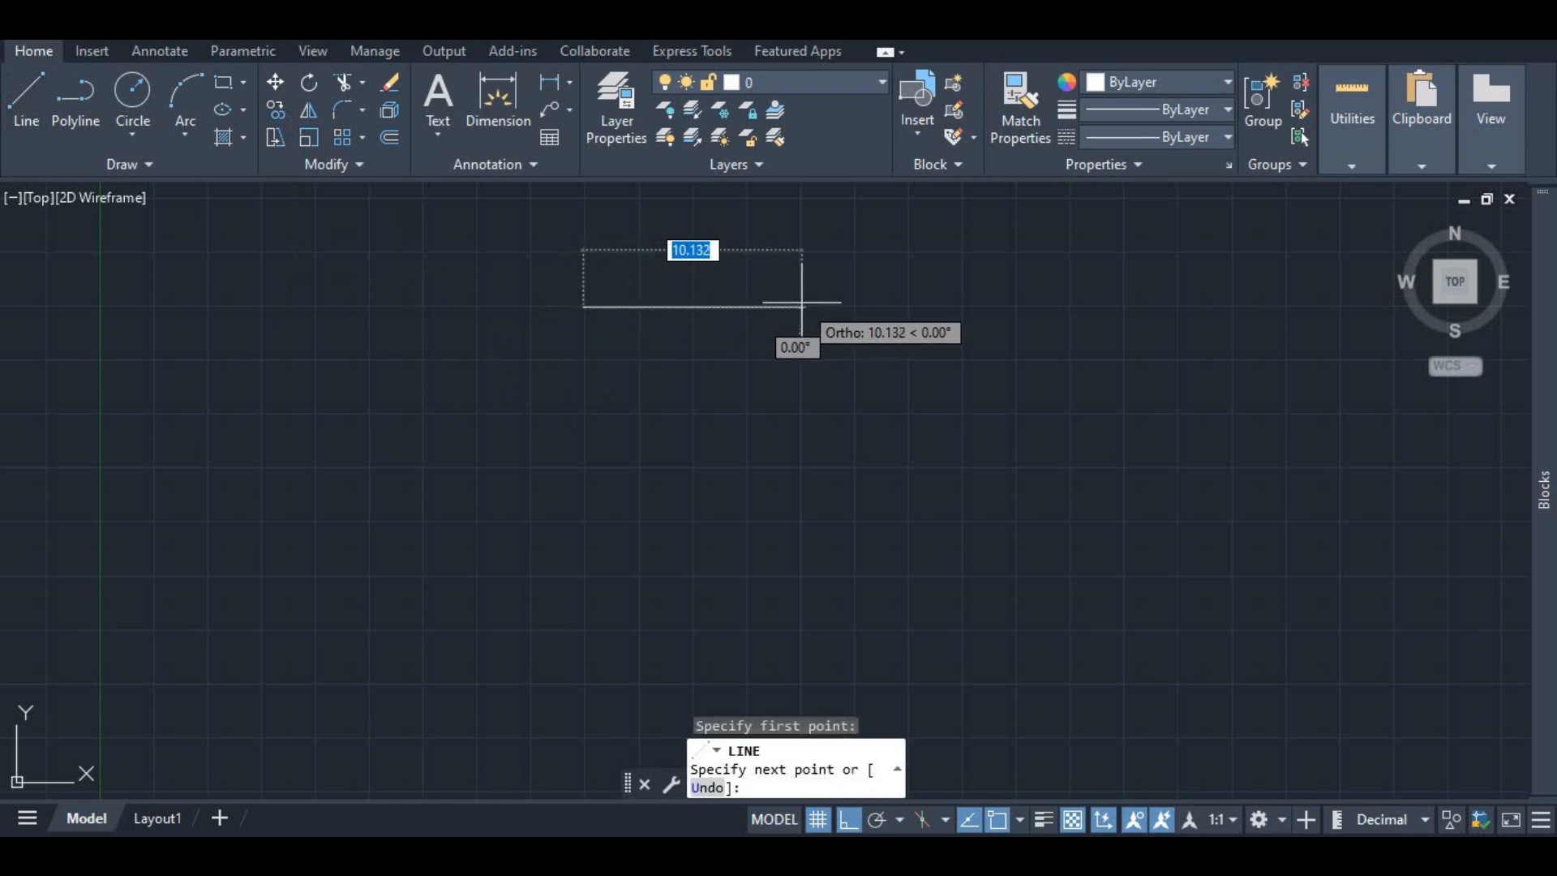
pyautogui.write('7')
pyautogui.press('Return')
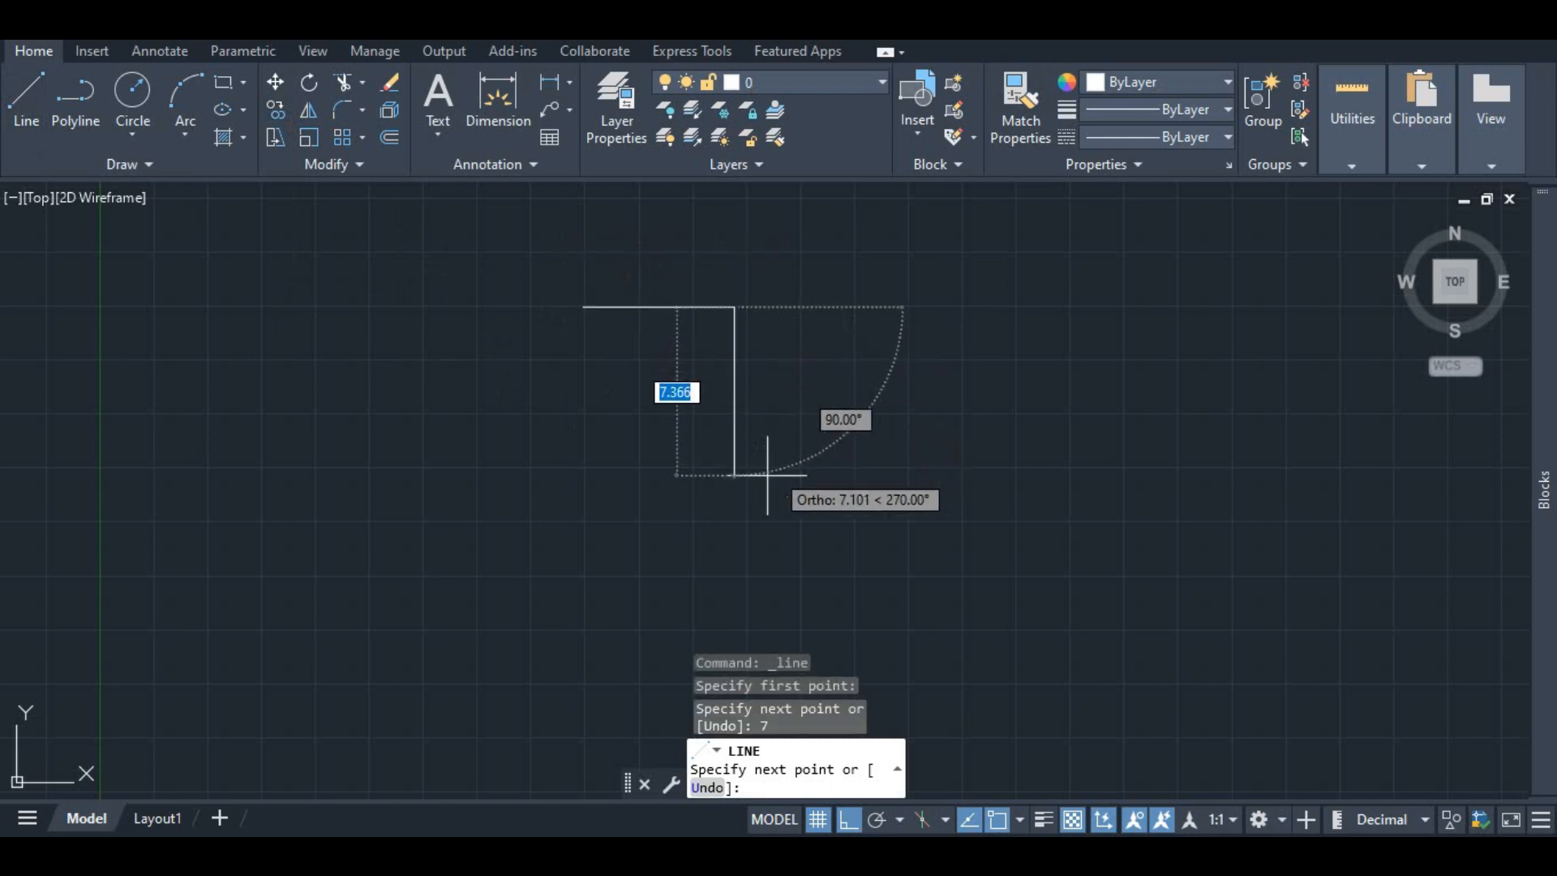
pyautogui.write('7')
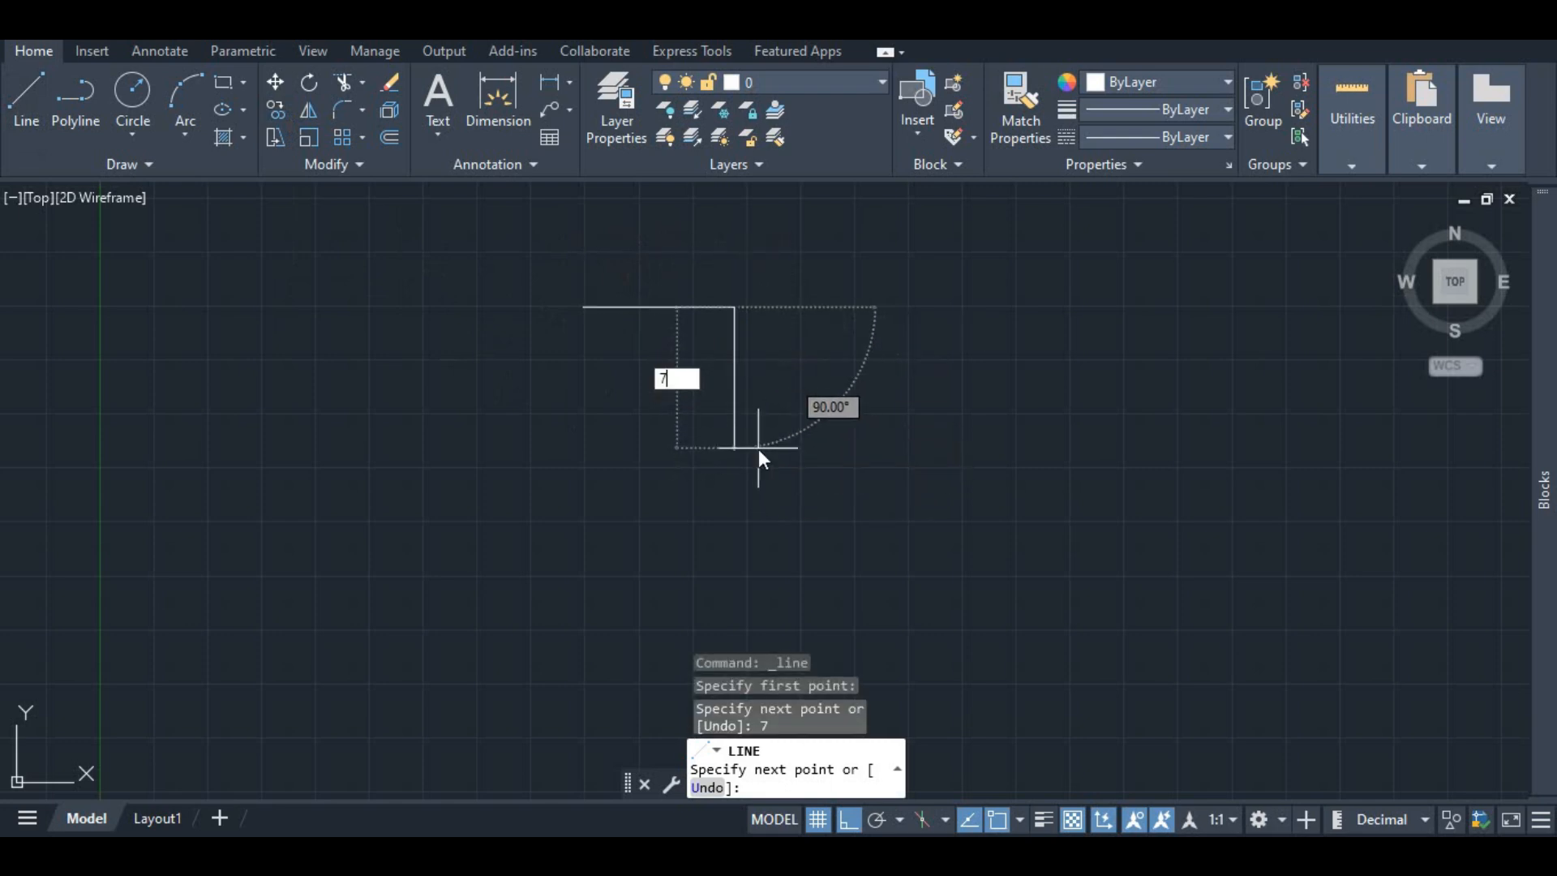
pyautogui.press('Return')
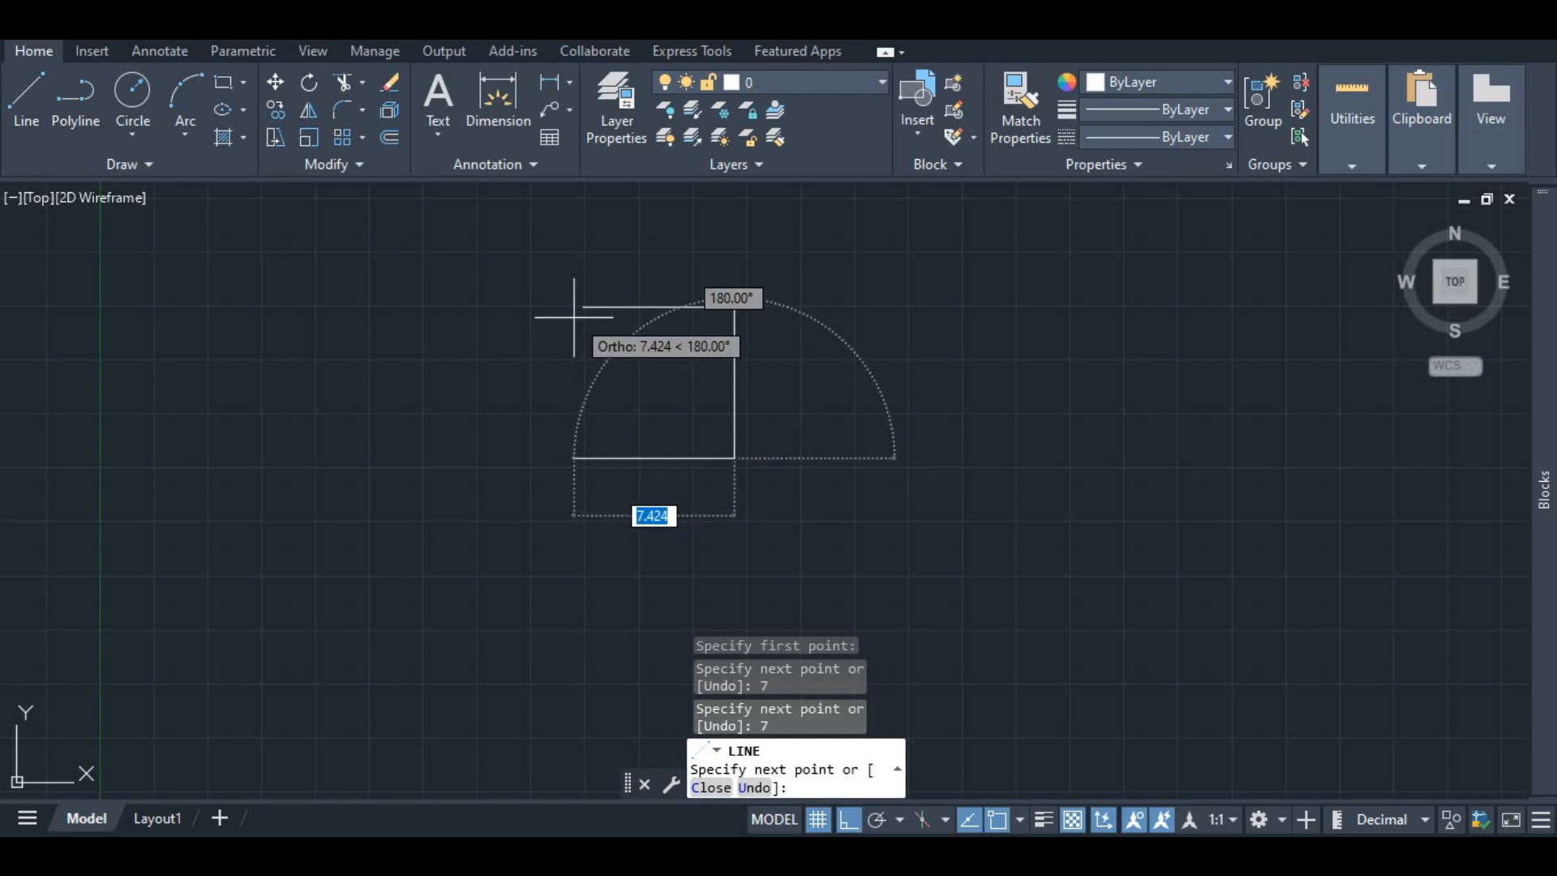
pyautogui.click(579, 455)
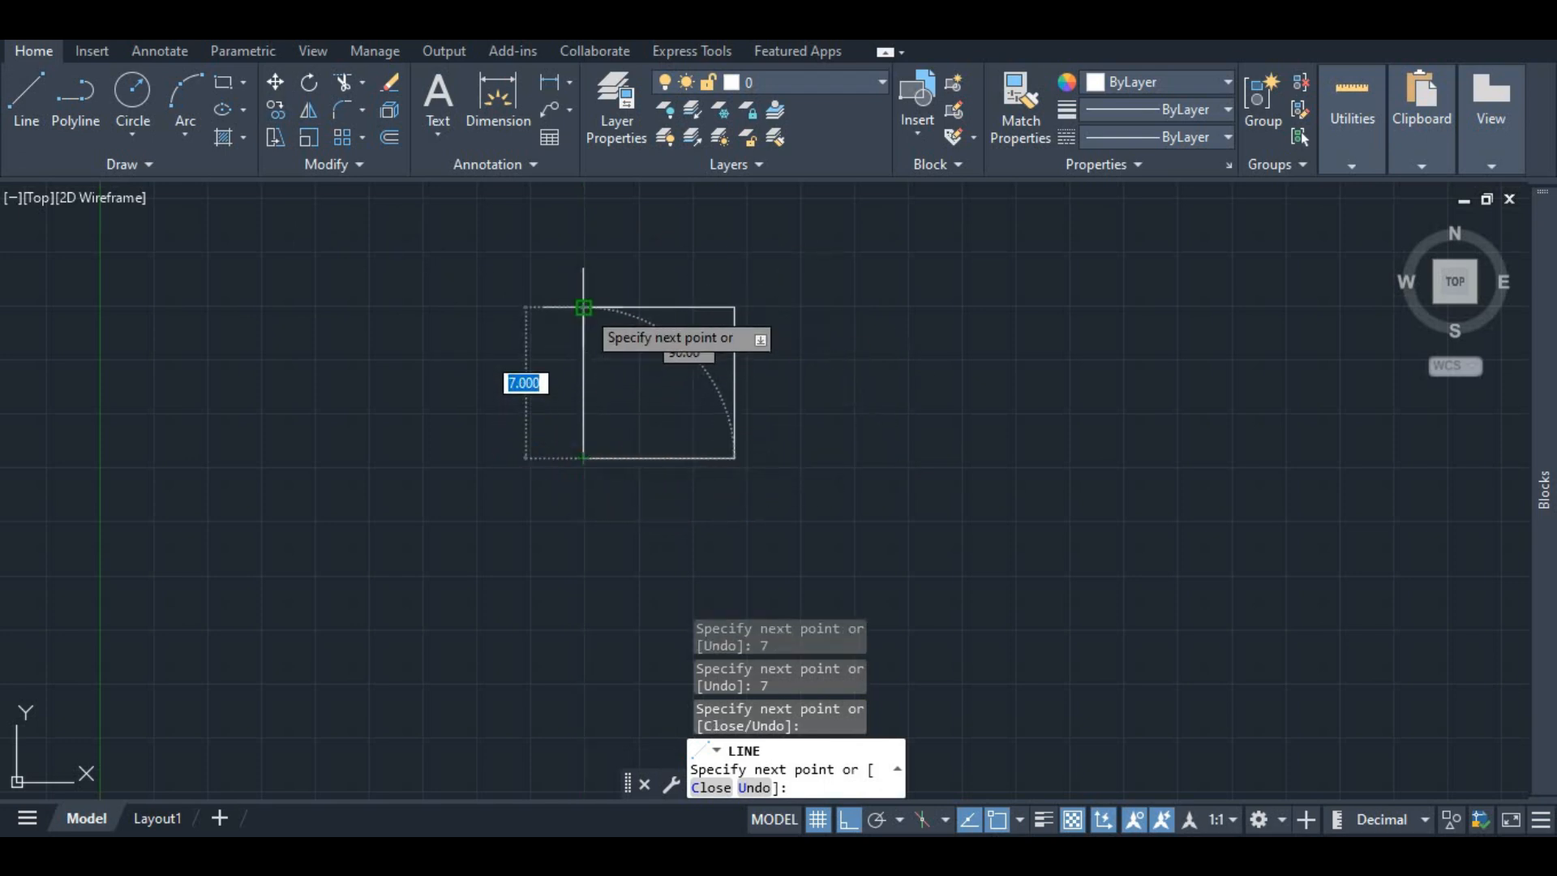
pyautogui.click(583, 307)
pyautogui.press('Escape')
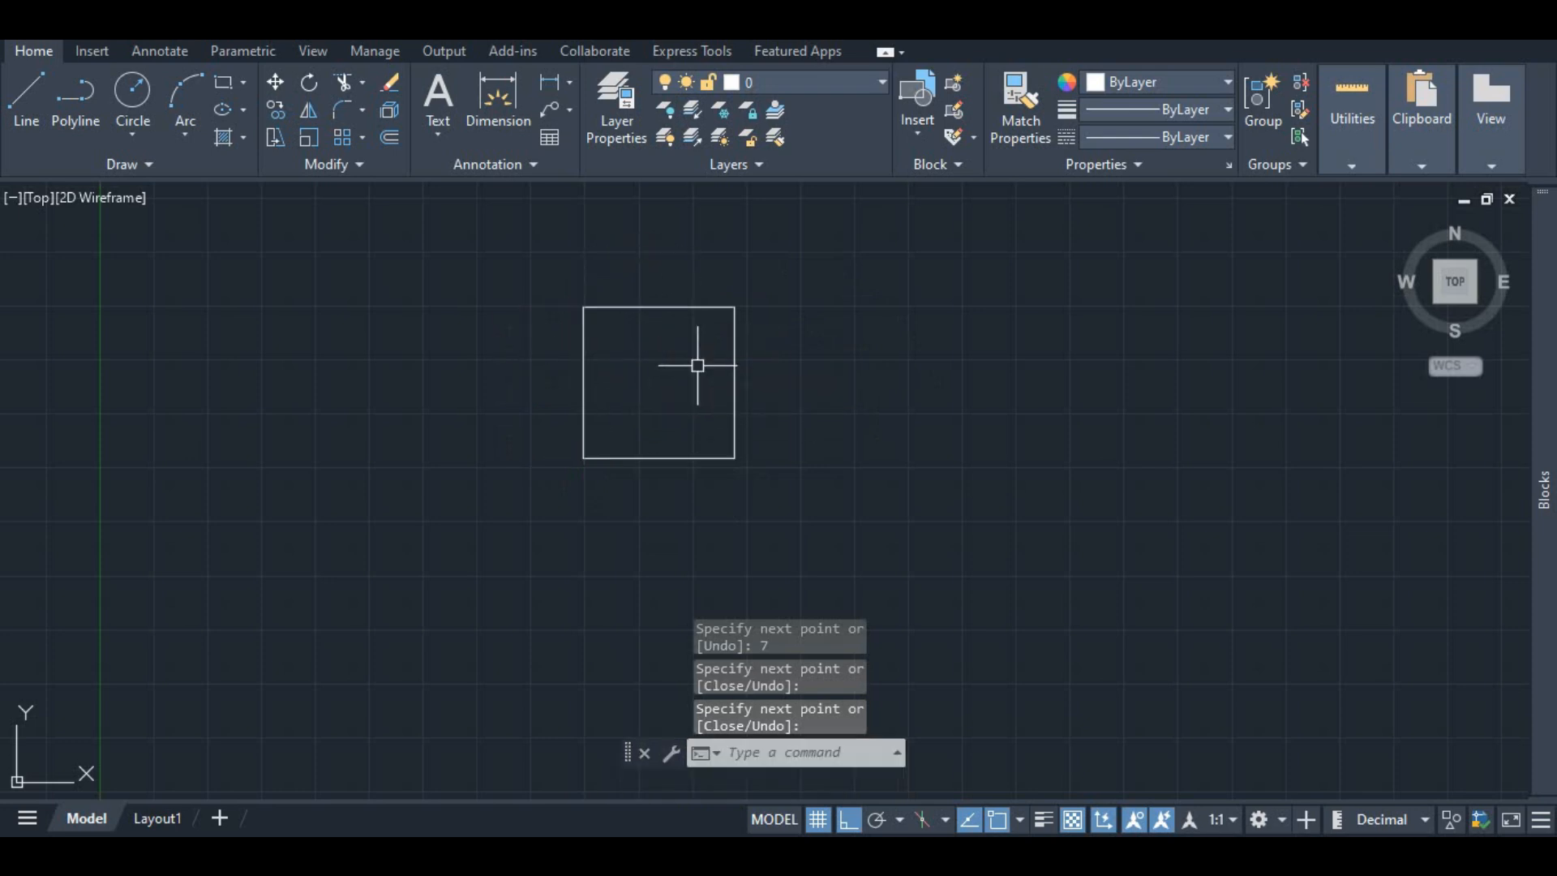
# Step: Select the square's four lines, move them 10 units to the right, and undo the move
pyautogui.scroll(4, 612, 331)
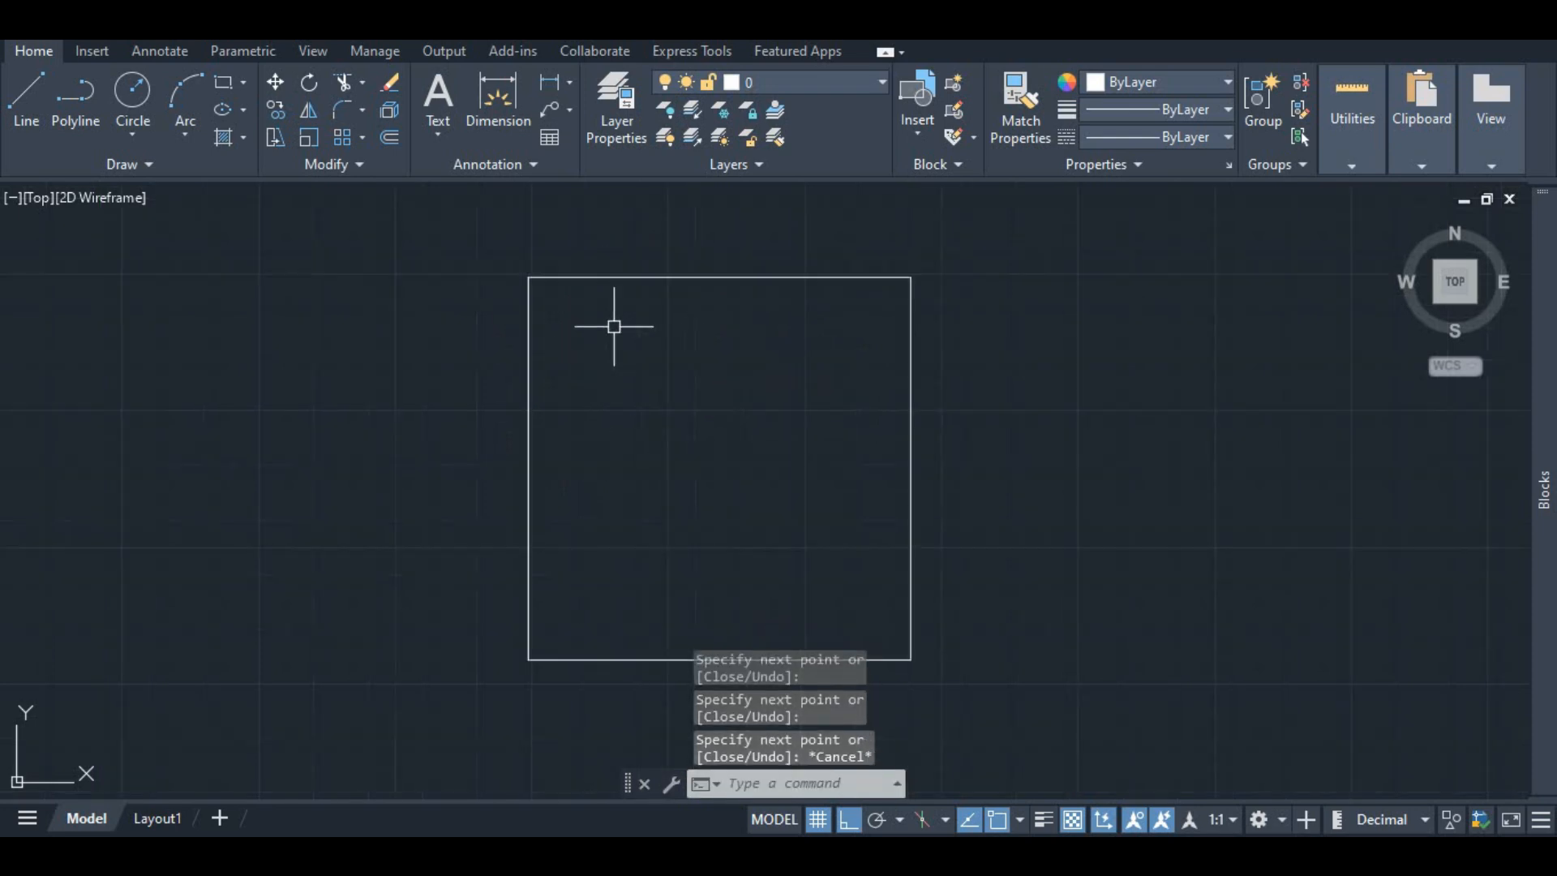
pyautogui.click(611, 277)
pyautogui.click(528, 313)
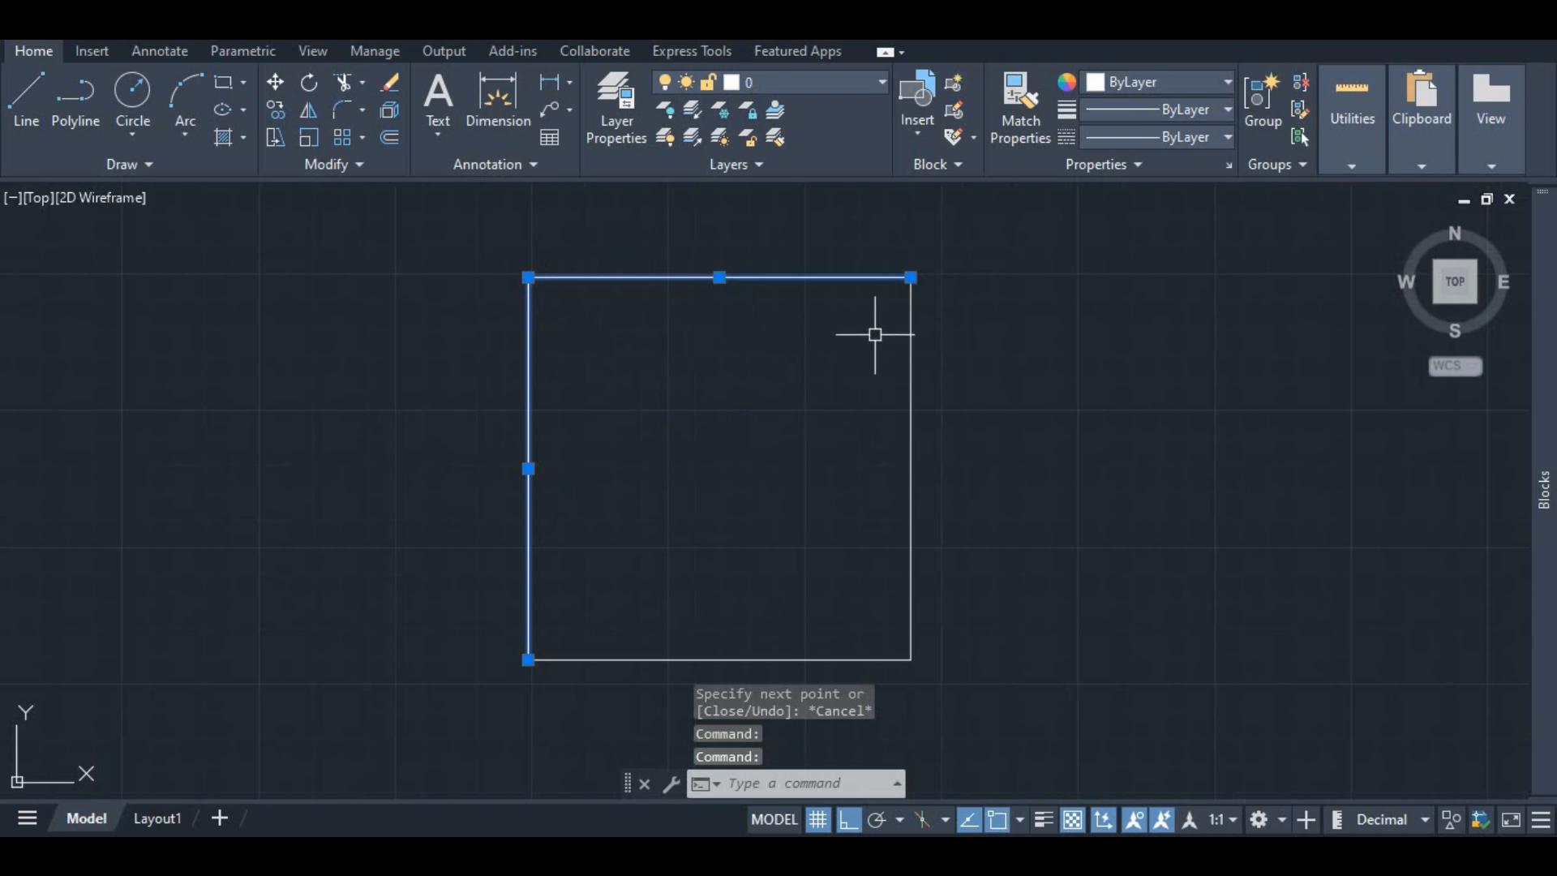
pyautogui.click(899, 326)
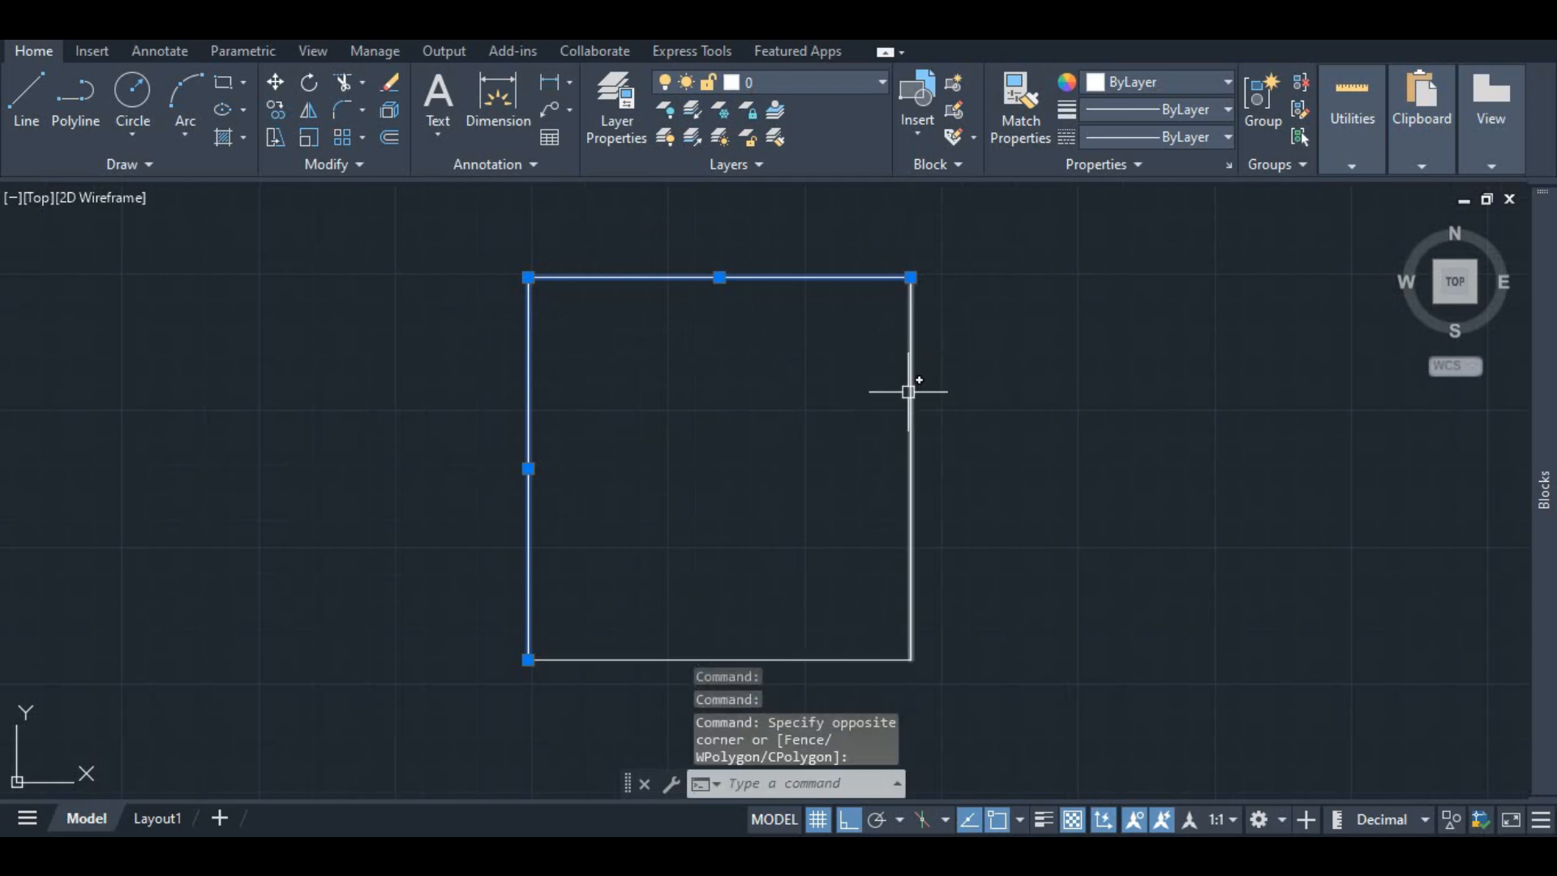
pyautogui.click(916, 454)
pyautogui.click(913, 456)
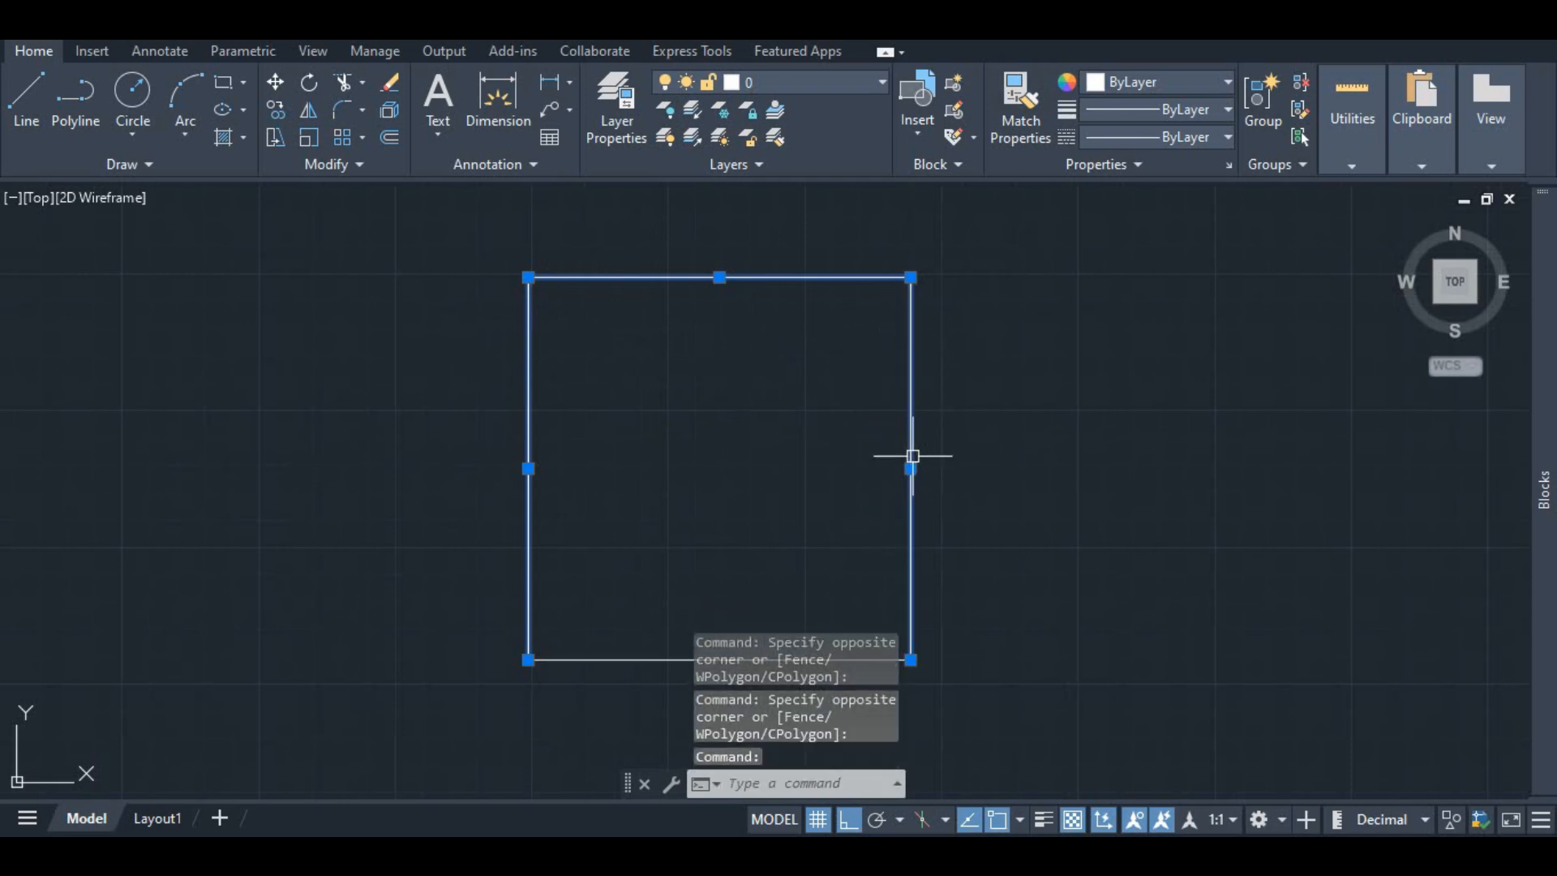
pyautogui.scroll(-2, 837, 380)
pyautogui.click(776, 555)
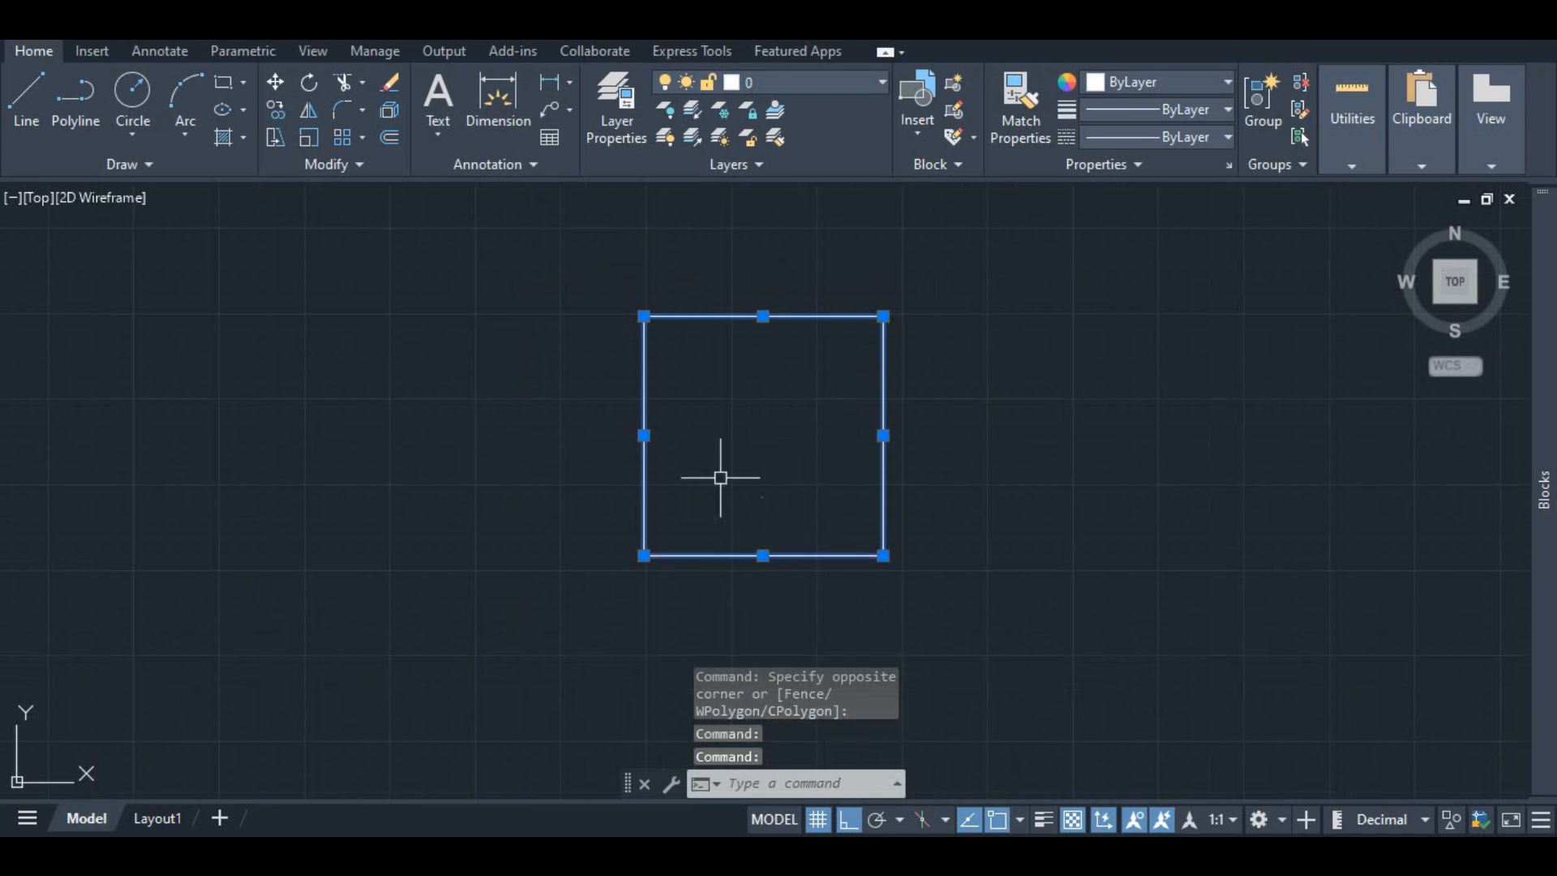
pyautogui.rightClick(711, 321)
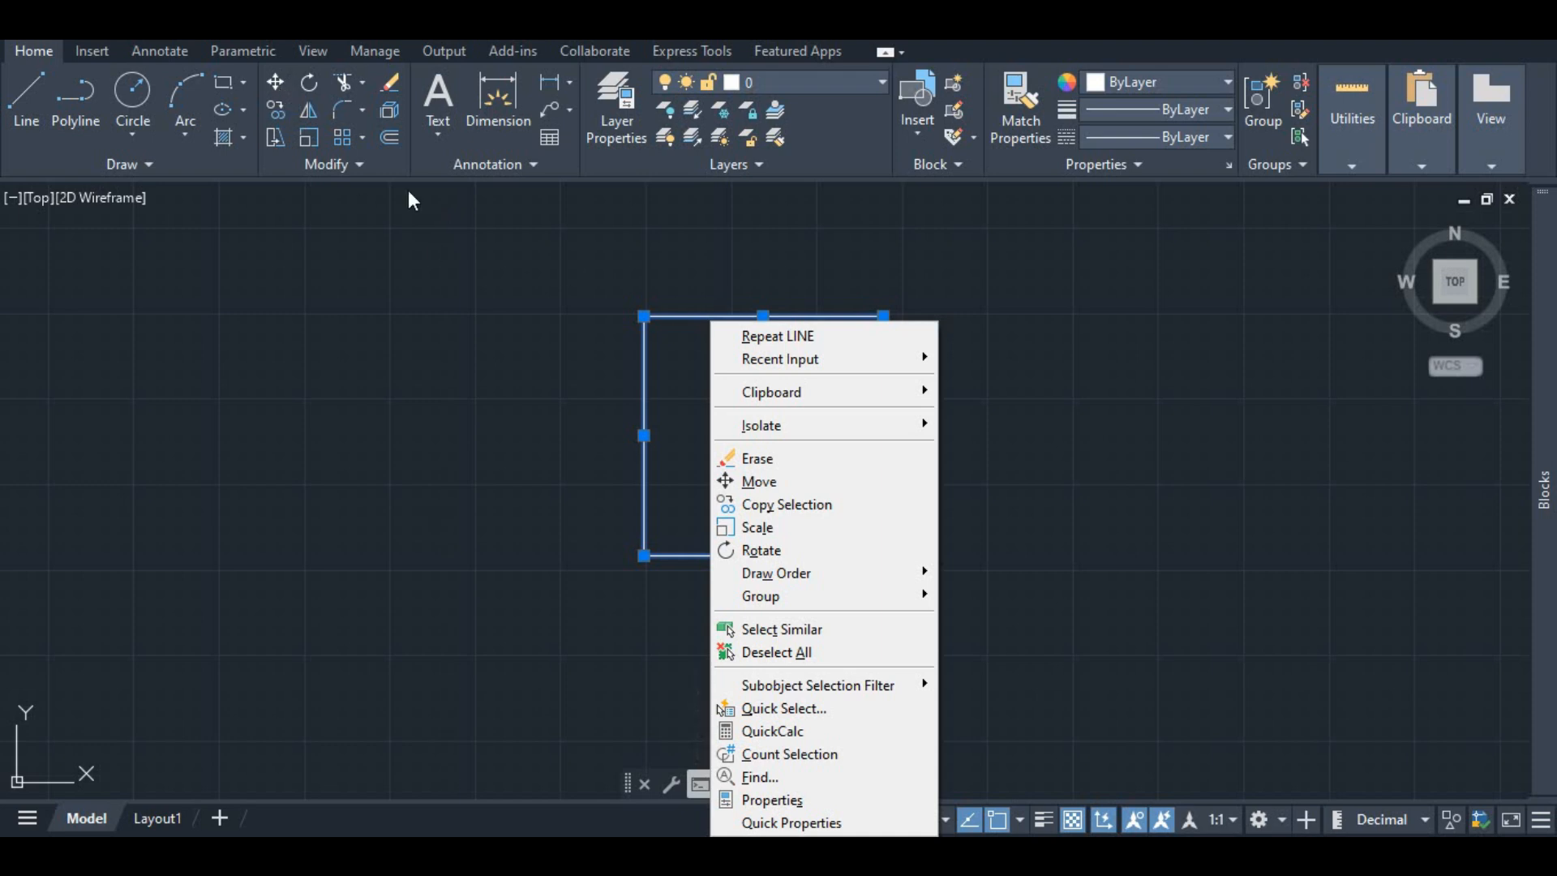
pyautogui.click(275, 82)
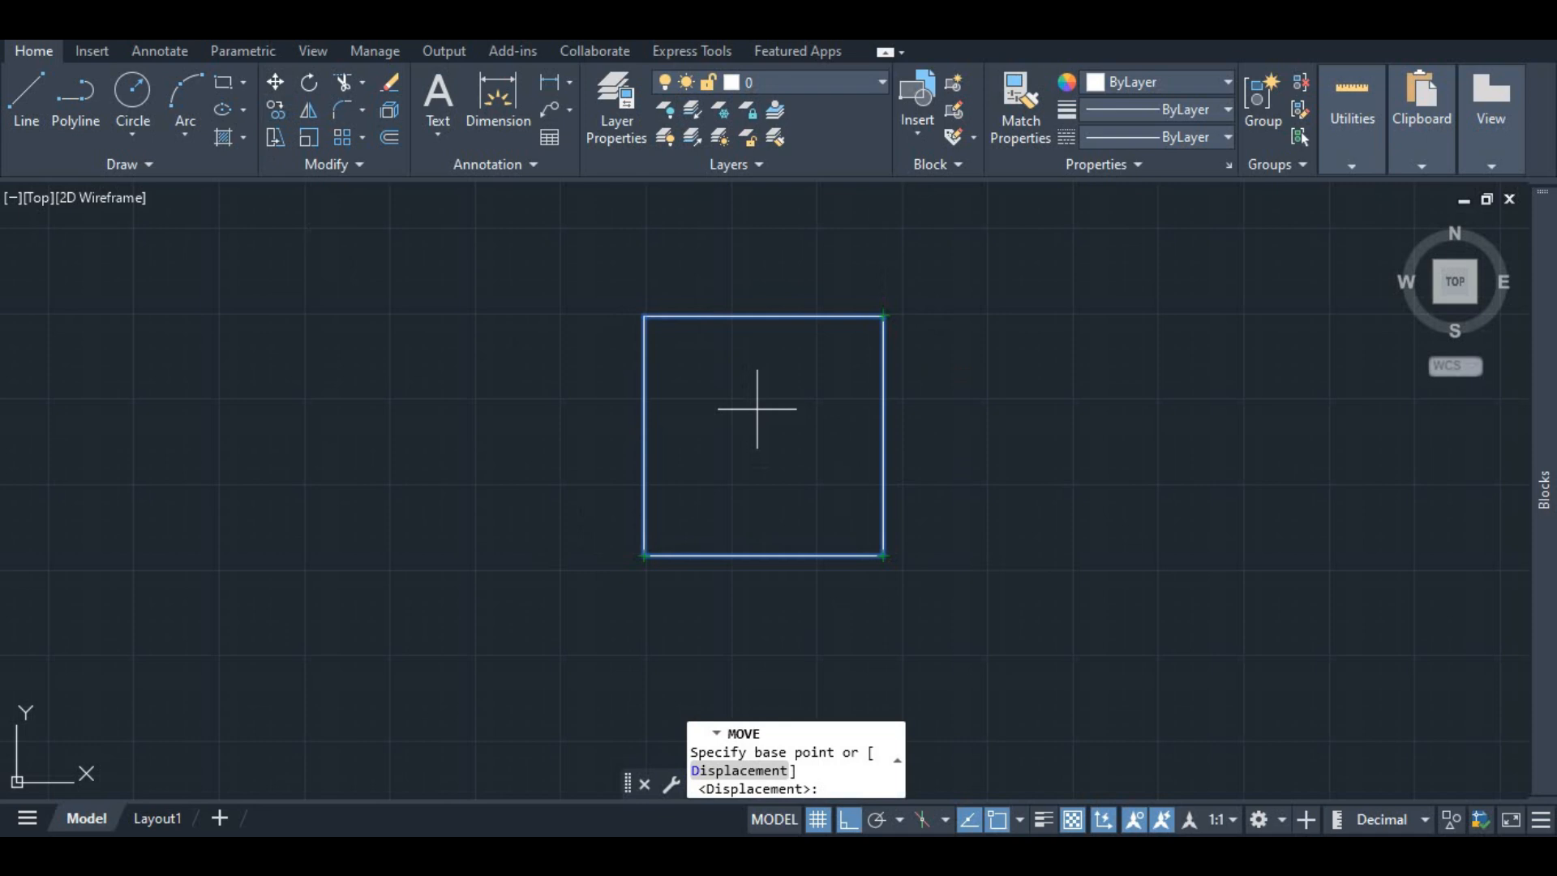
pyautogui.click(883, 315)
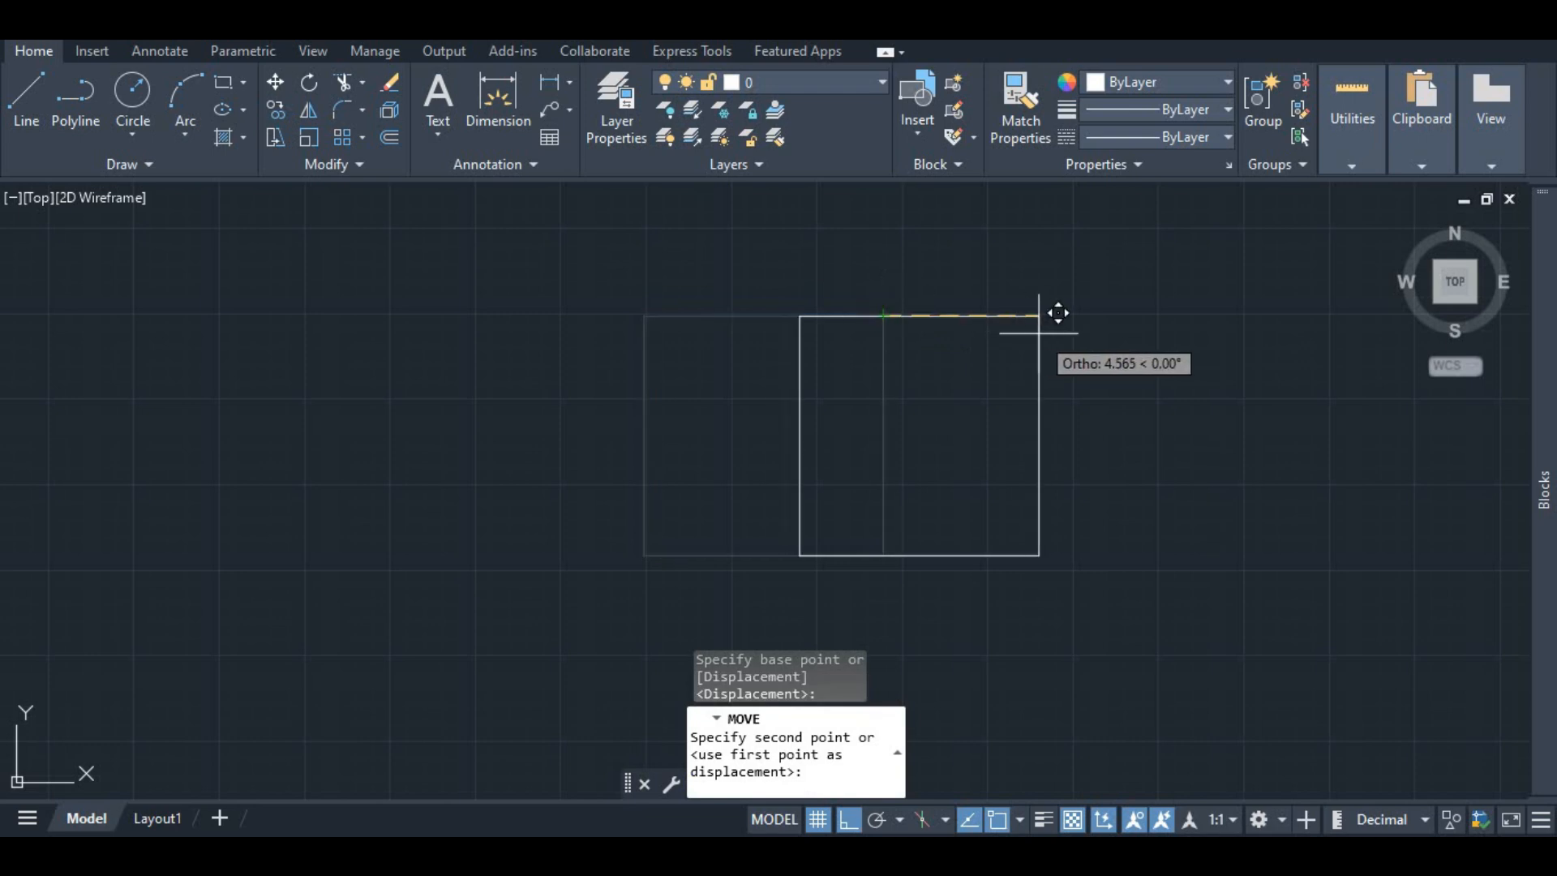
pyautogui.write('10')
pyautogui.press('Return')
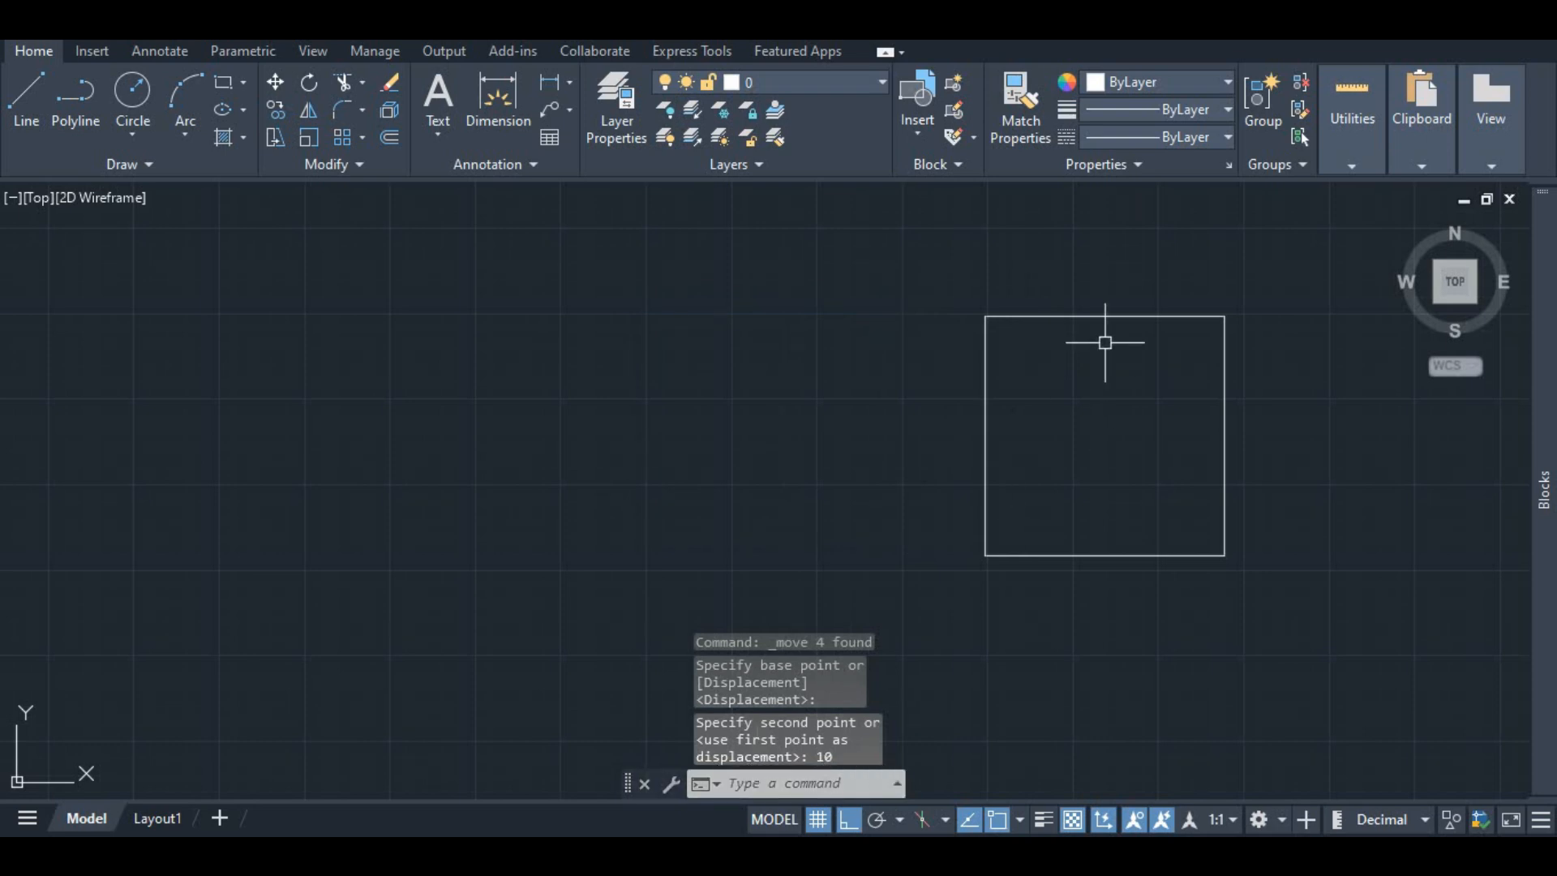
pyautogui.hotkey('ctrl', 'z')
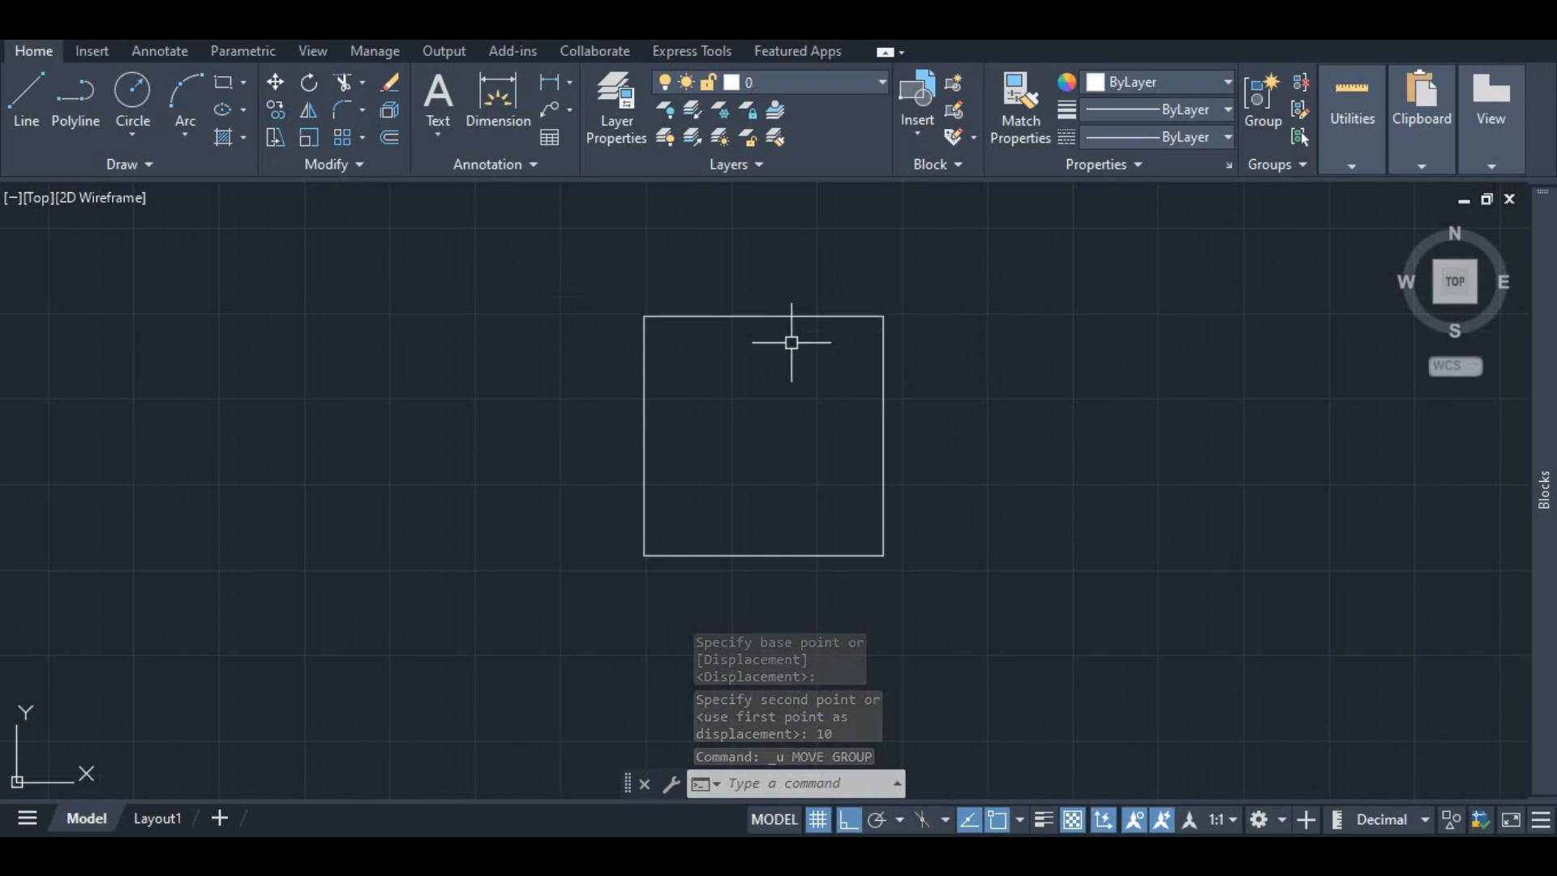
# Step: Draw a 10-unit horizontal line extending right from the square's top-right corner
pyautogui.click(18, 107)
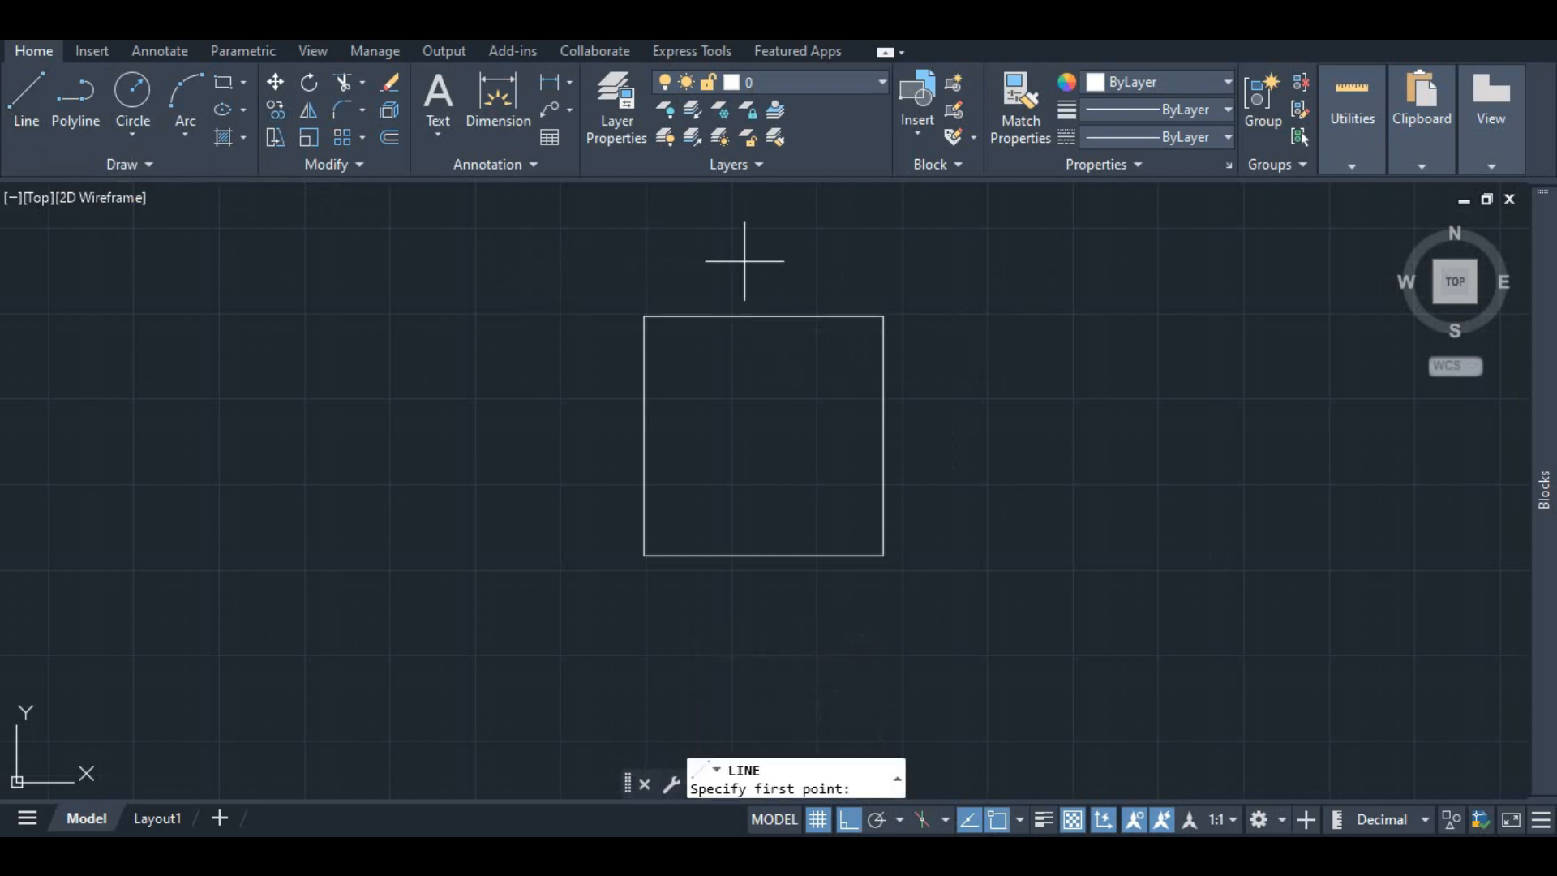
pyautogui.click(882, 315)
pyautogui.write('10')
pyautogui.press('Return')
pyautogui.press('Escape')
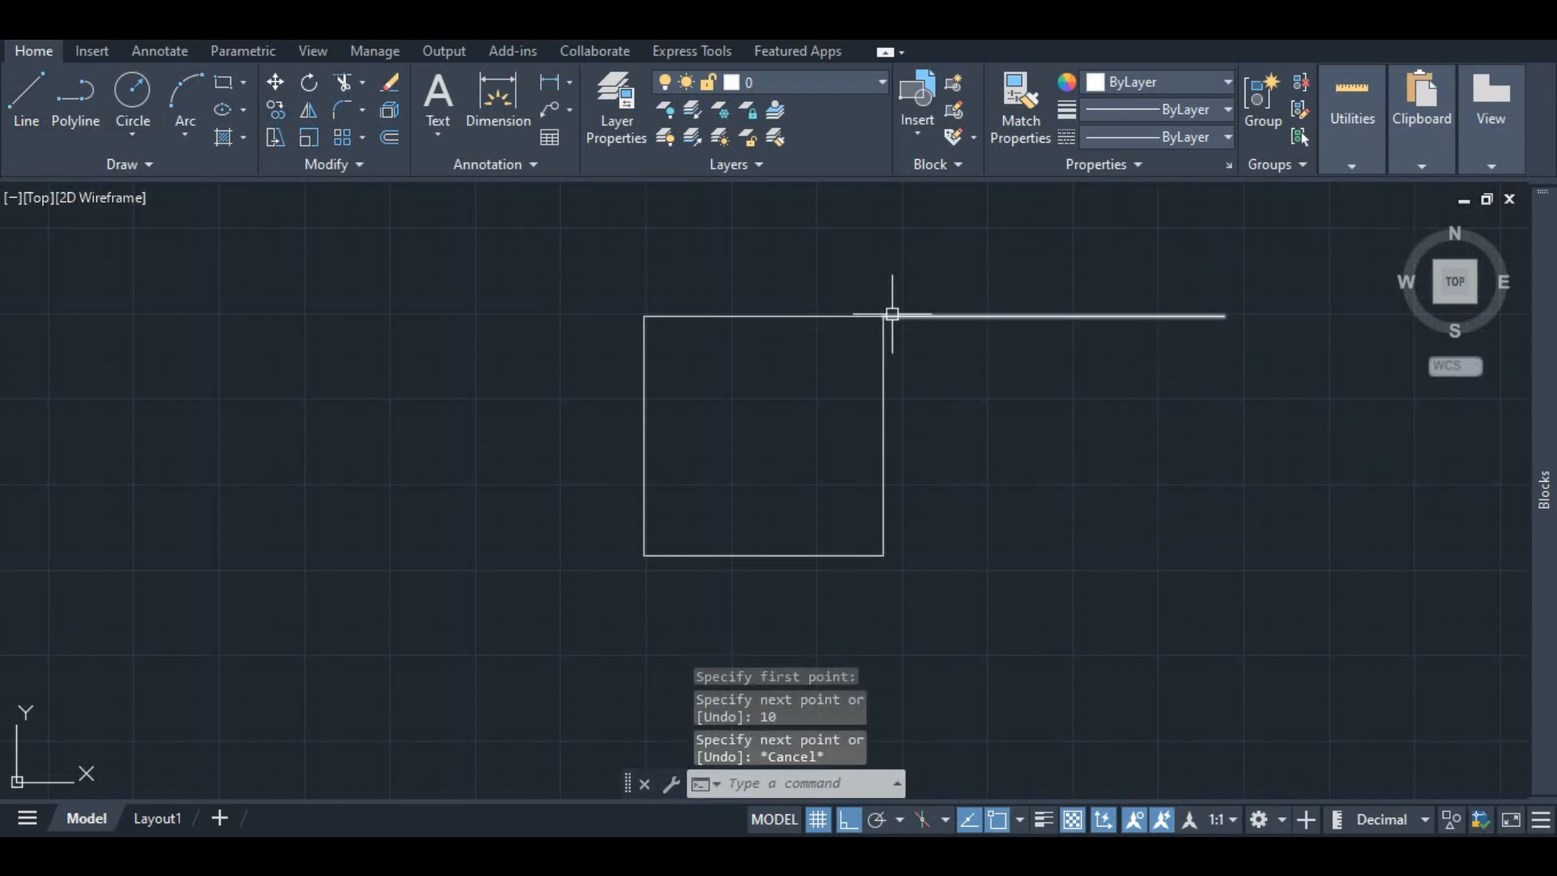
# Step: Select the square and move it 10 units right from its top-right corner to the line's end
pyautogui.click(754, 320)
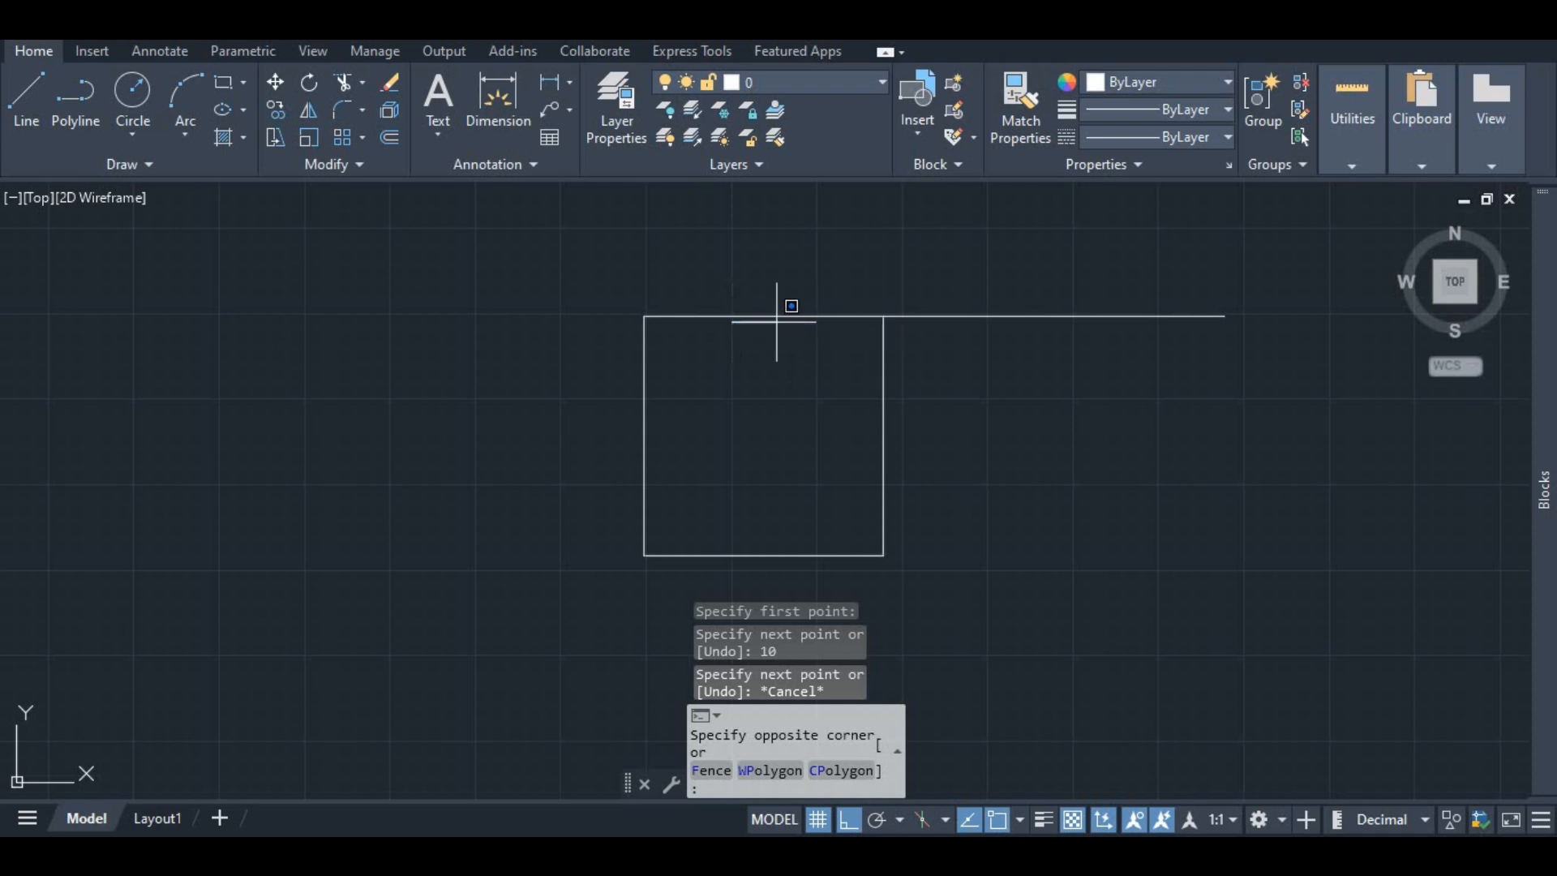
pyautogui.click(773, 315)
pyautogui.click(884, 358)
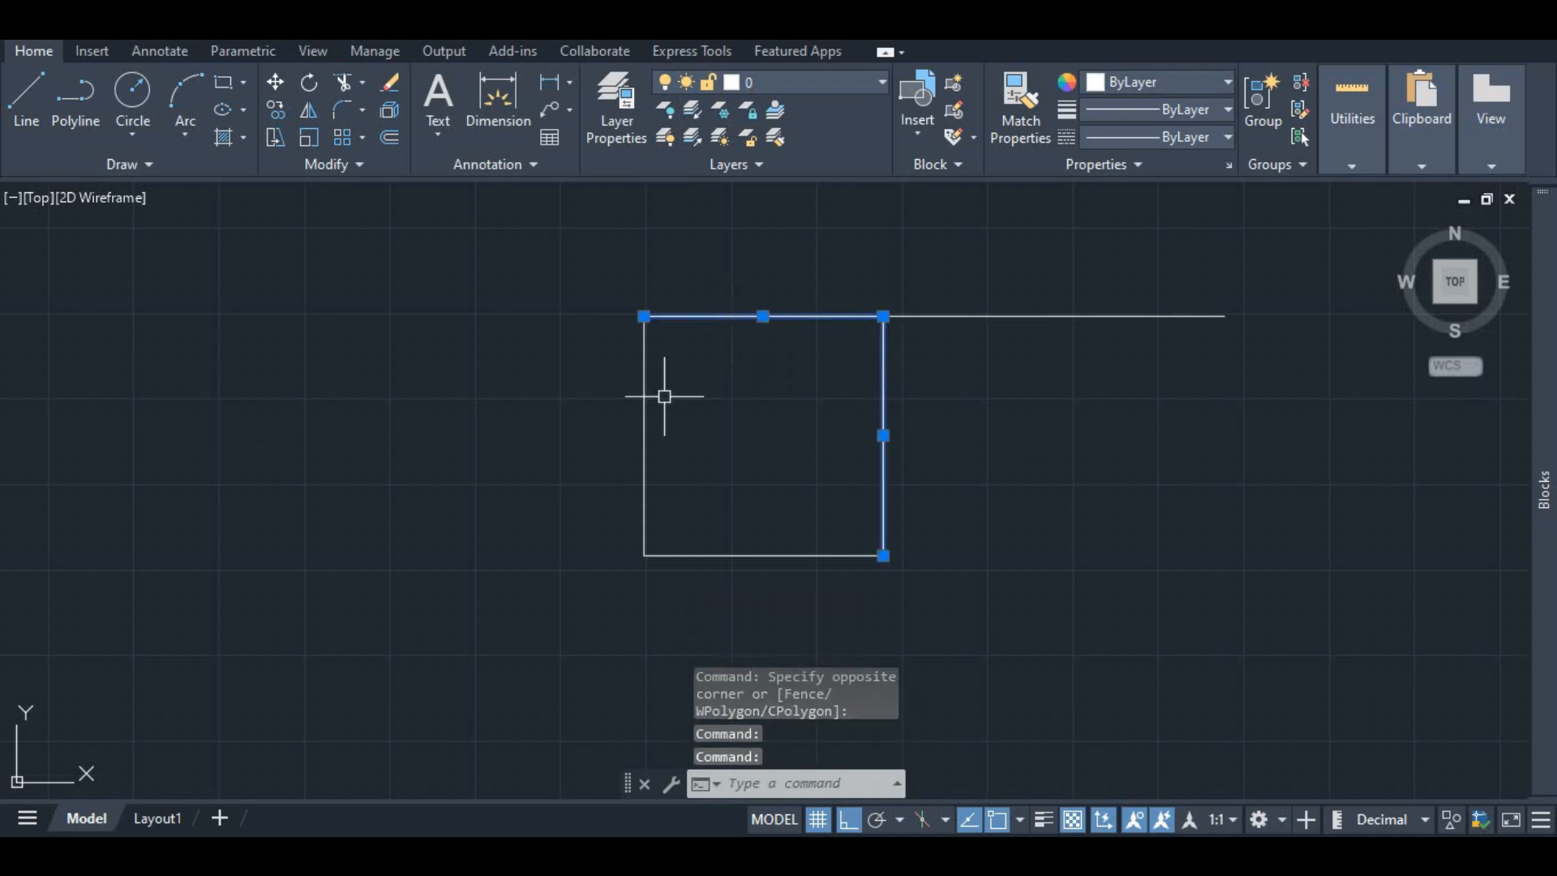
pyautogui.click(645, 386)
pyautogui.click(763, 555)
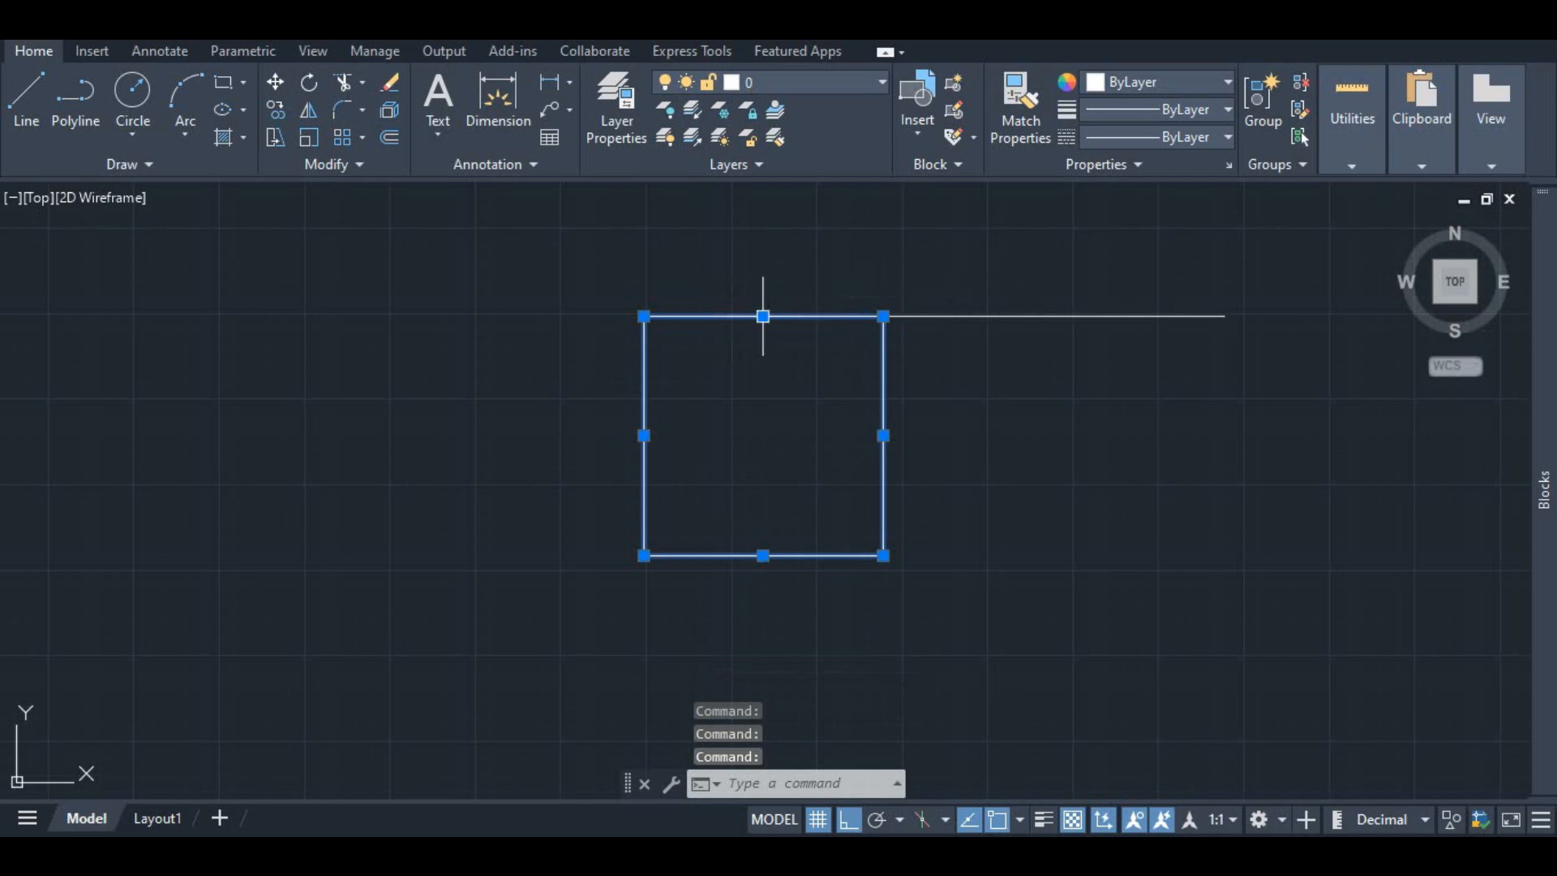
pyautogui.rightClick(908, 363)
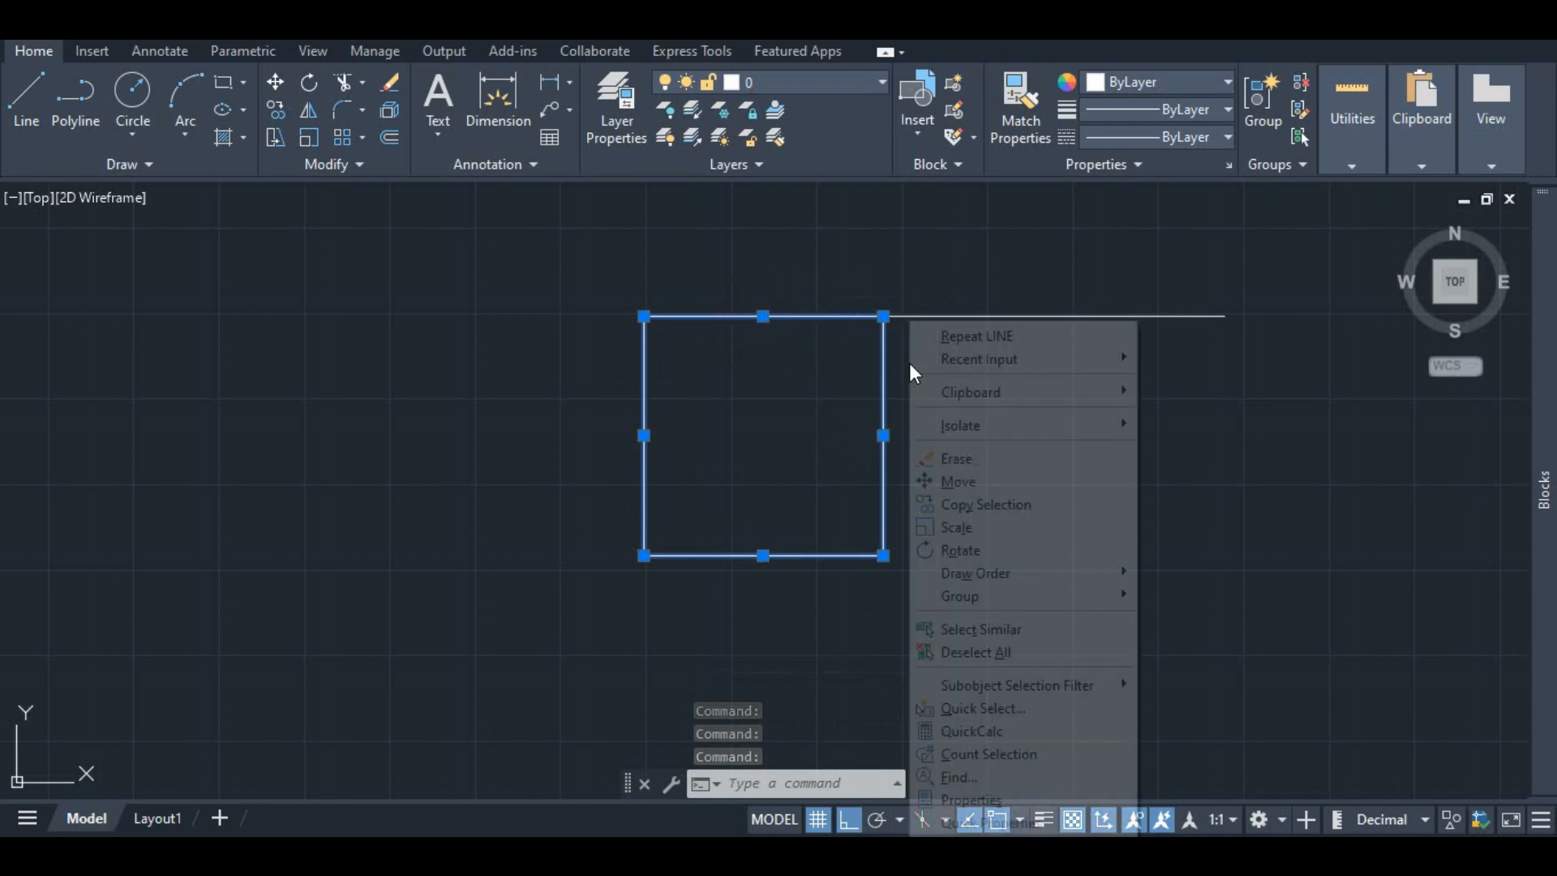
pyautogui.click(276, 82)
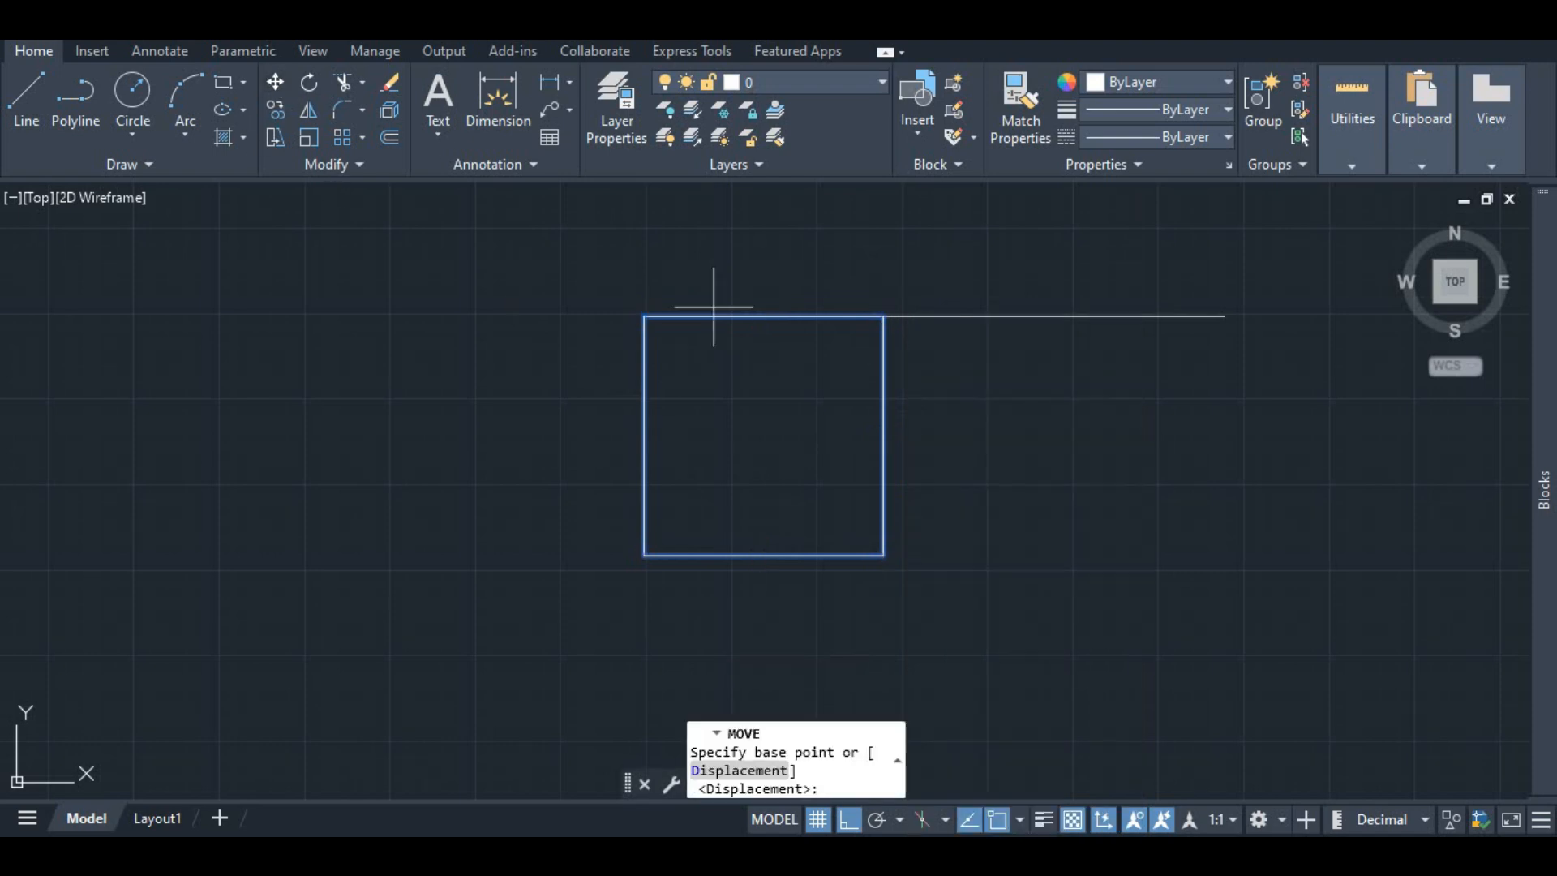
pyautogui.click(883, 315)
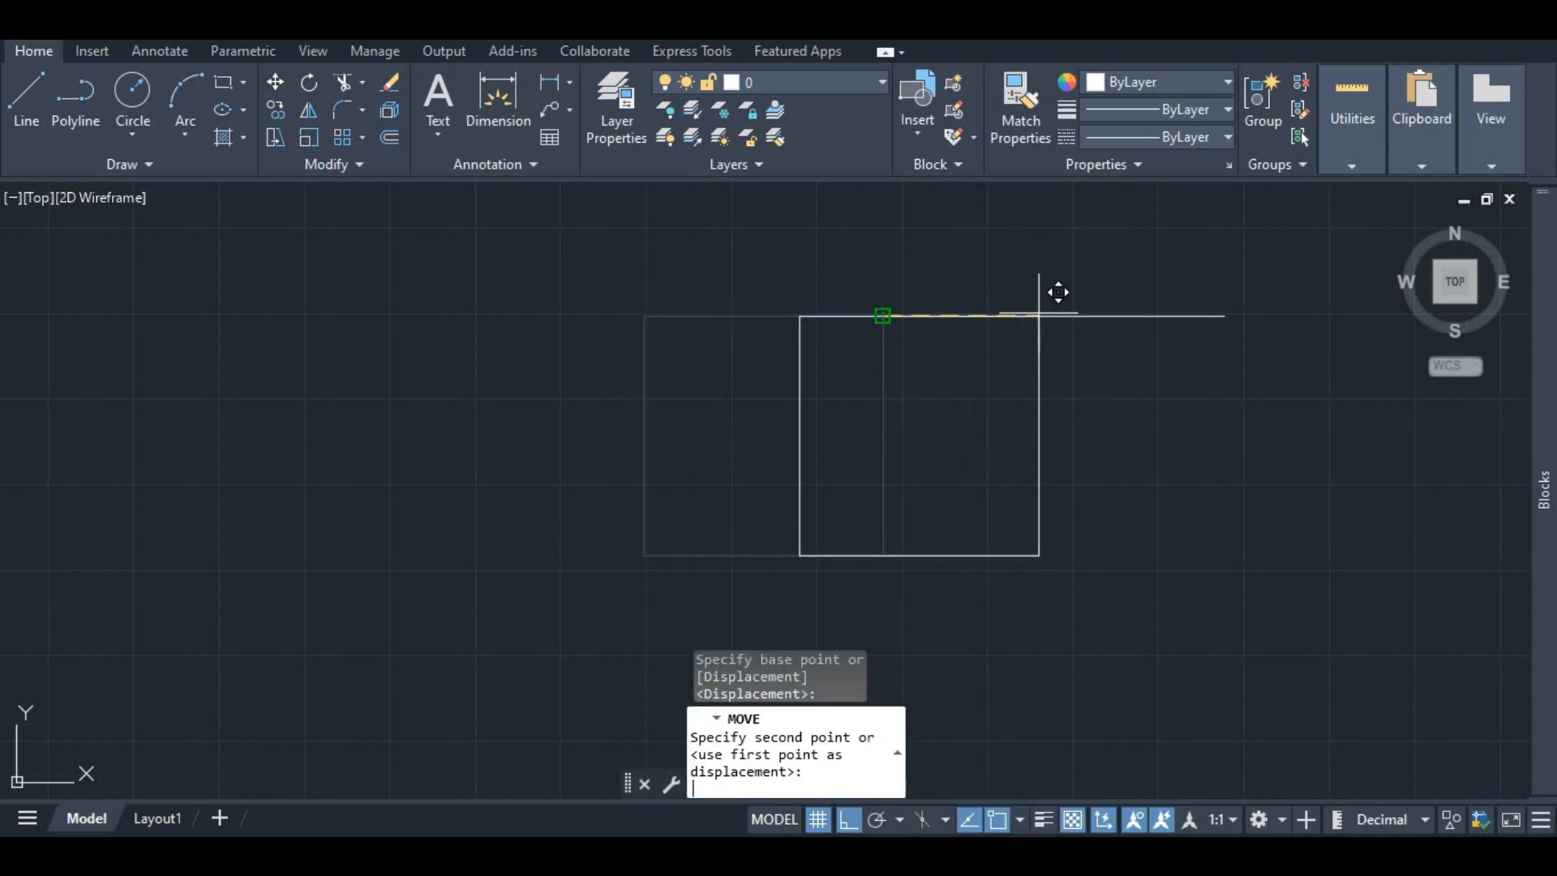
pyautogui.write('10')
pyautogui.press('Return')
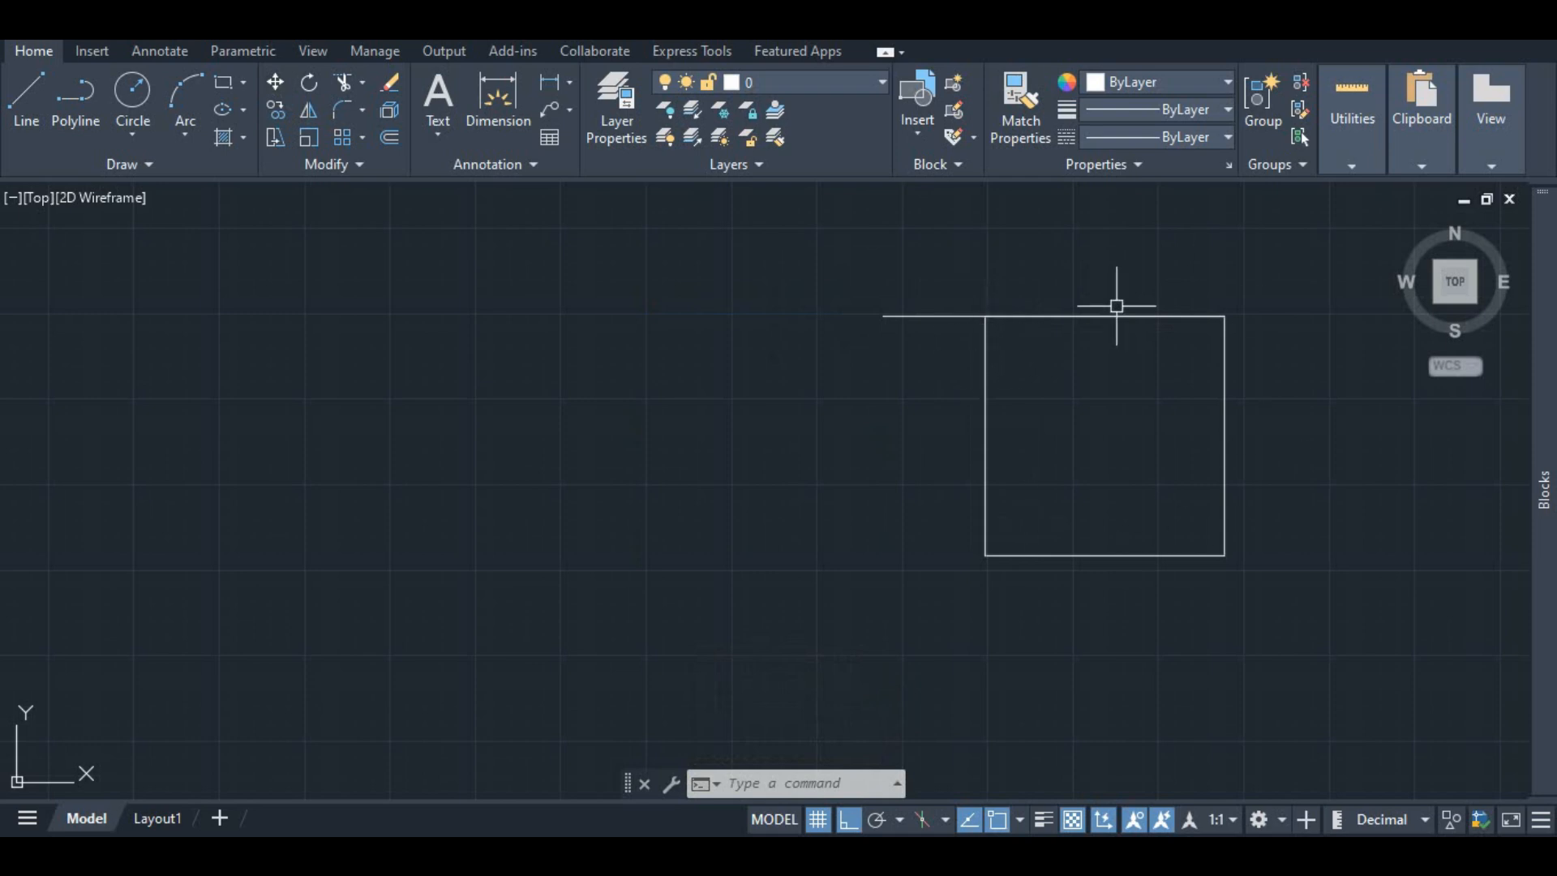
pyautogui.click(506, 108)
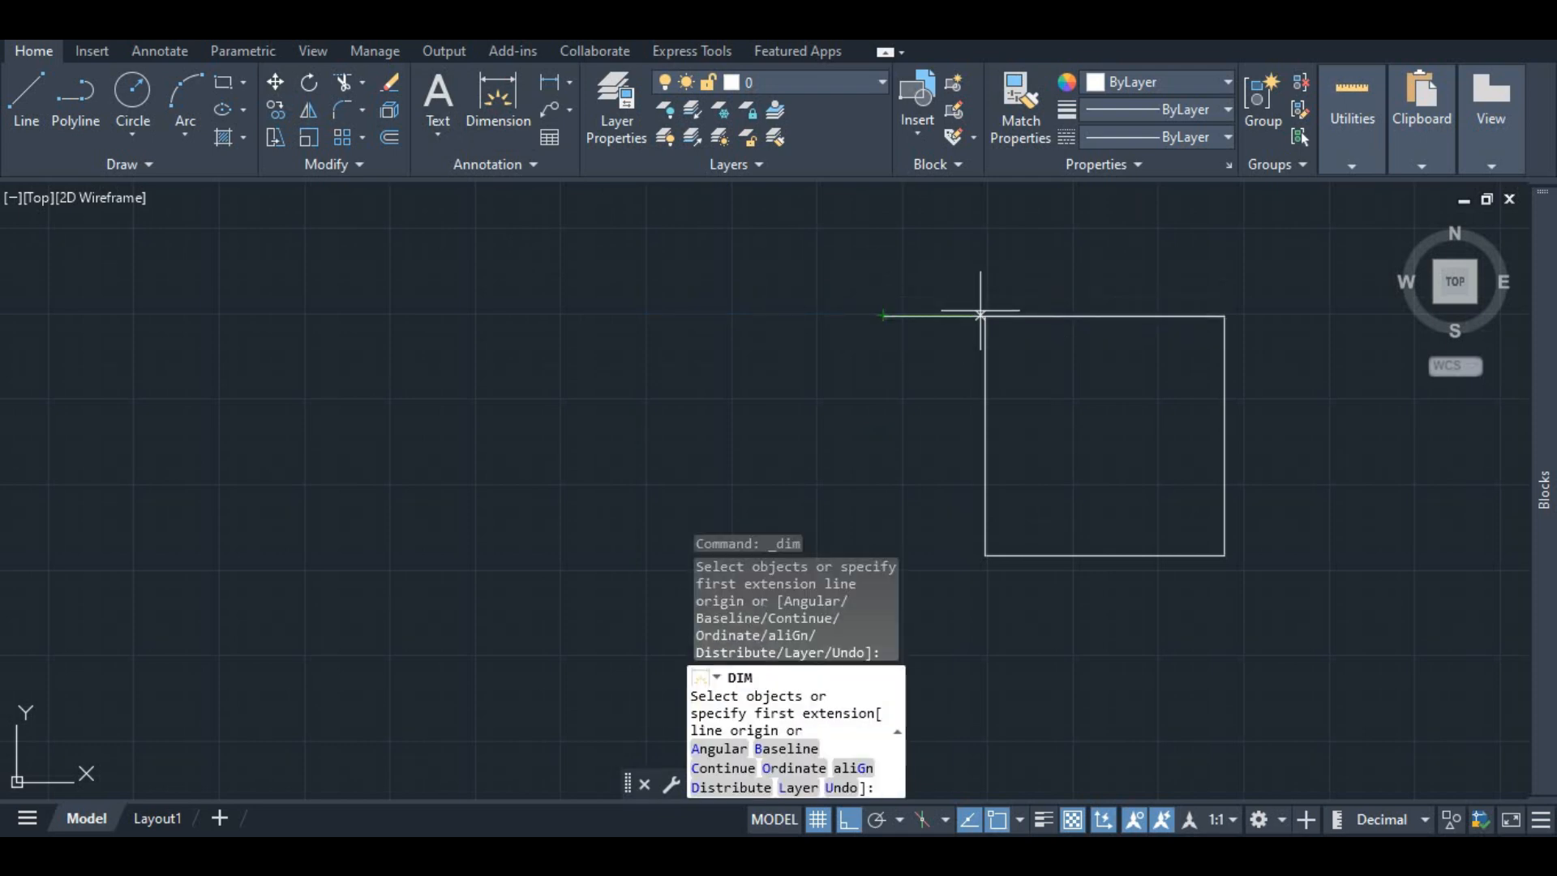
pyautogui.press('Return')
pyautogui.scroll(4, 1026, 309)
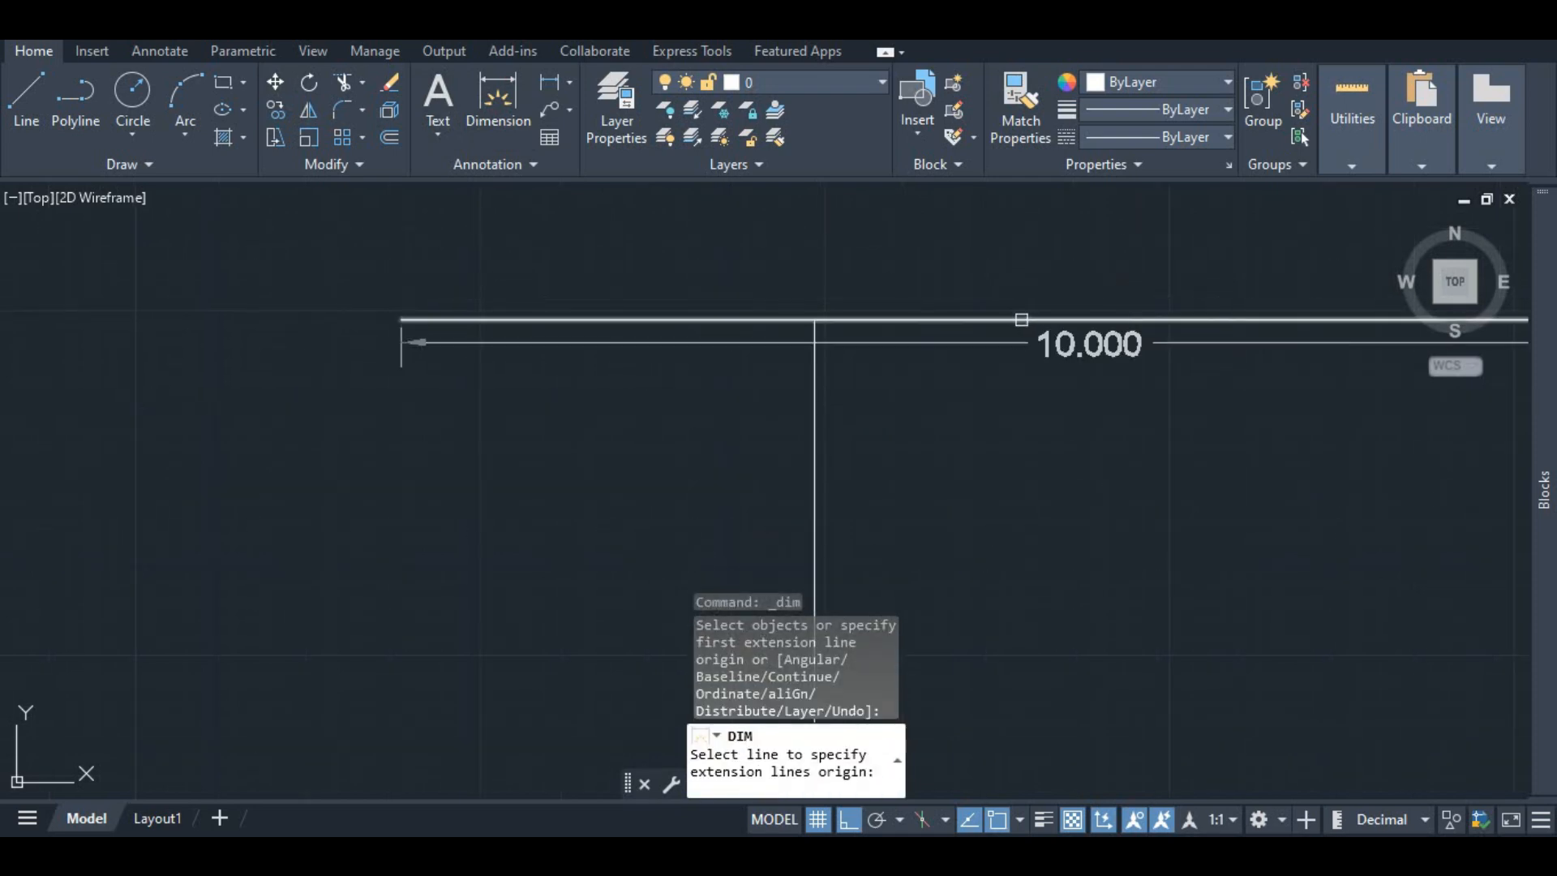
pyautogui.scroll(-2, 1011, 320)
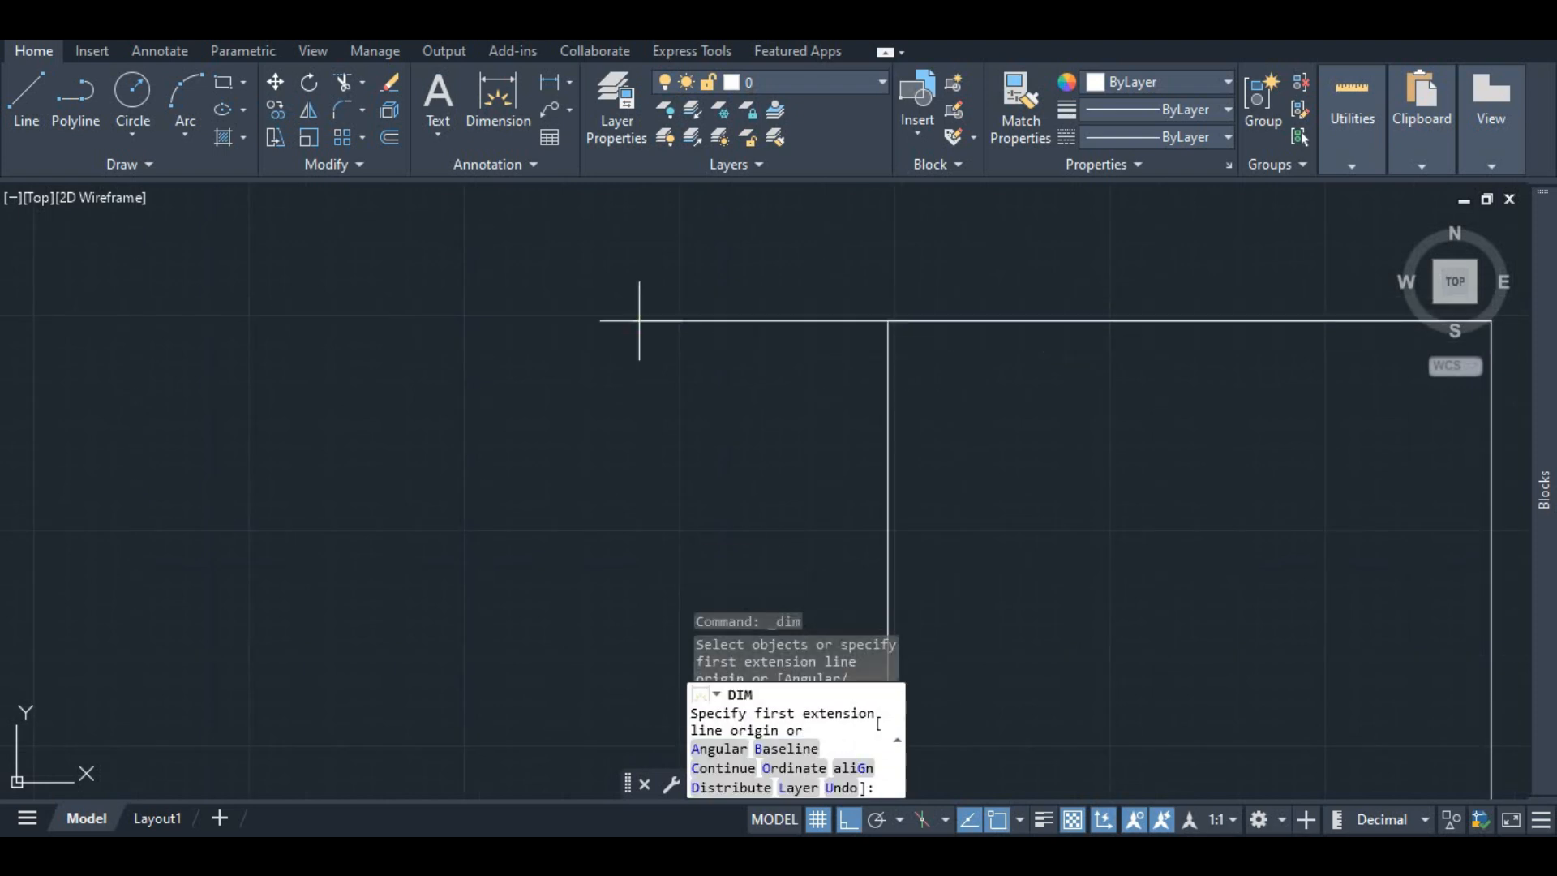
pyautogui.scroll(-3, 888, 324)
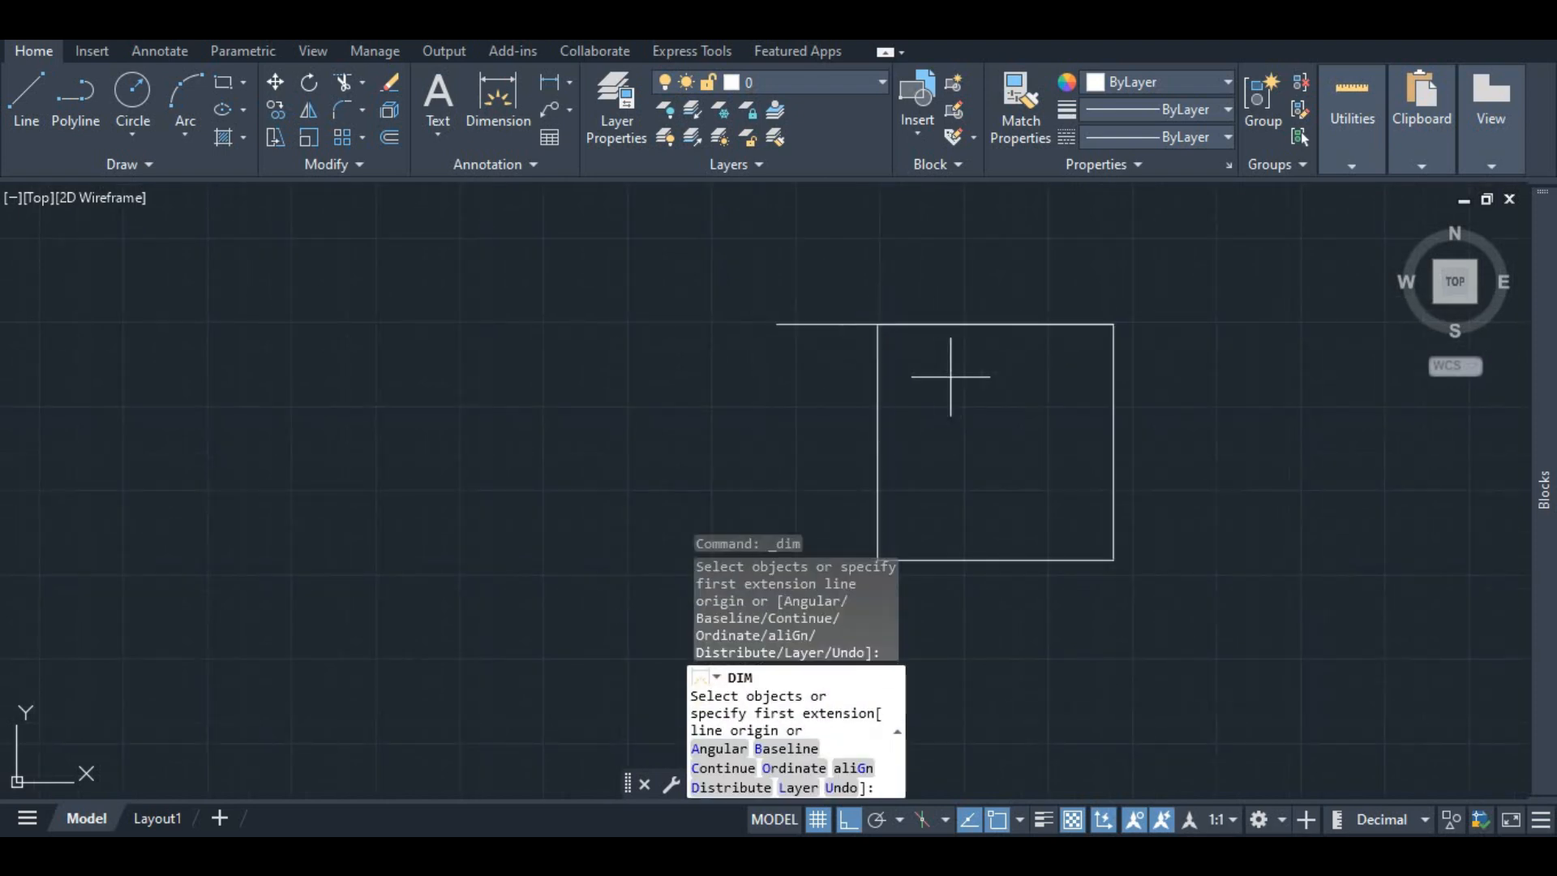
pyautogui.scroll(4, 839, 328)
pyautogui.click(682, 315)
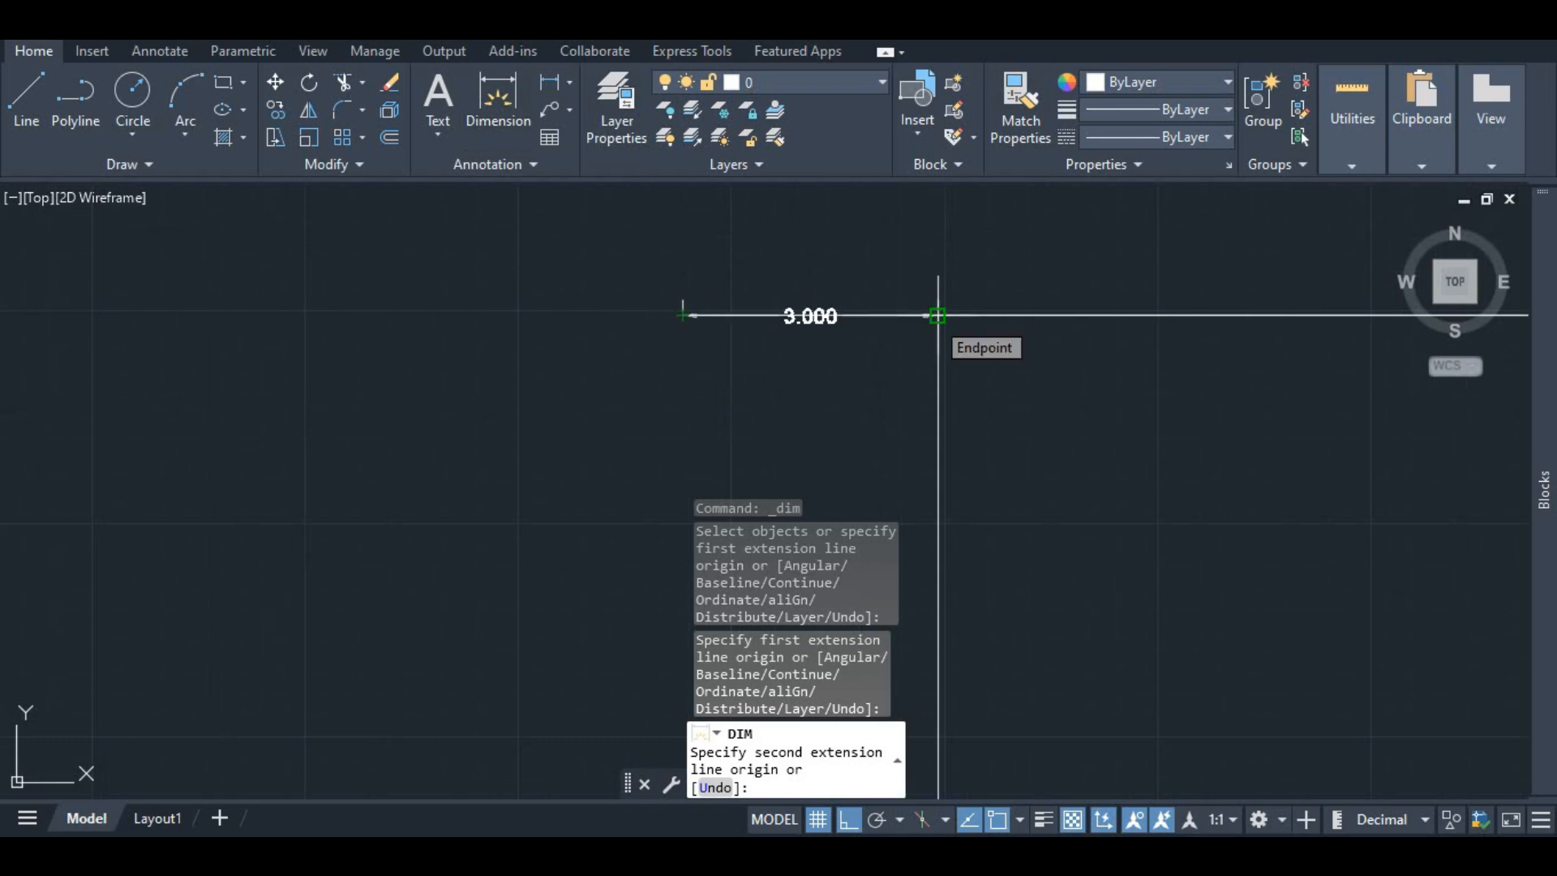
pyautogui.press('Escape')
pyautogui.scroll(-5, 823, 305)
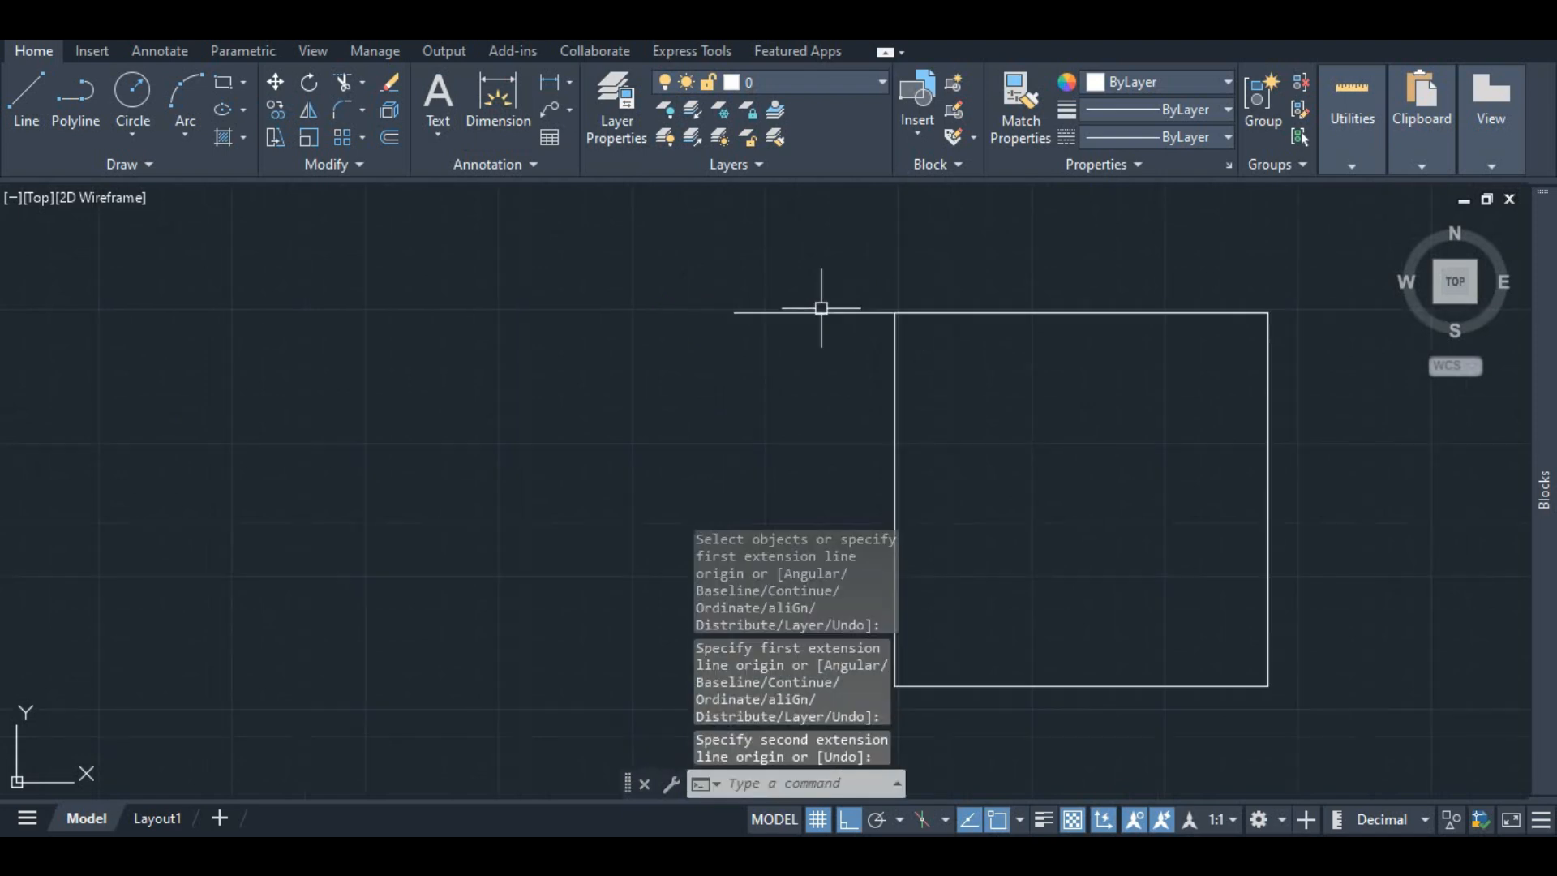
# Step: Select the square and undo its move to the line's end
pyautogui.click(848, 343)
pyautogui.click(997, 324)
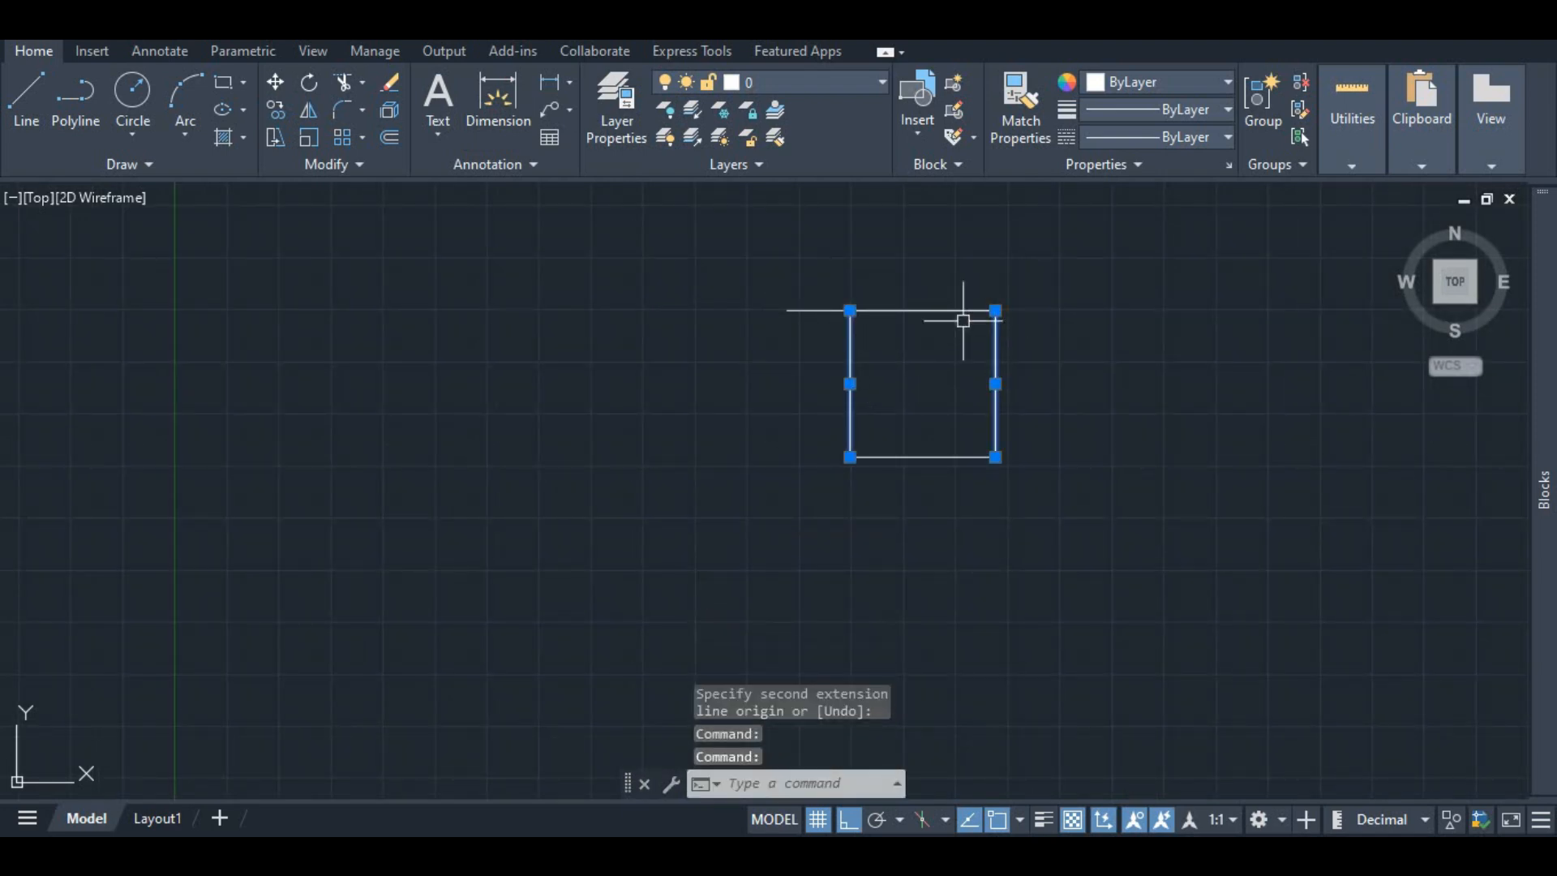
pyautogui.click(928, 309)
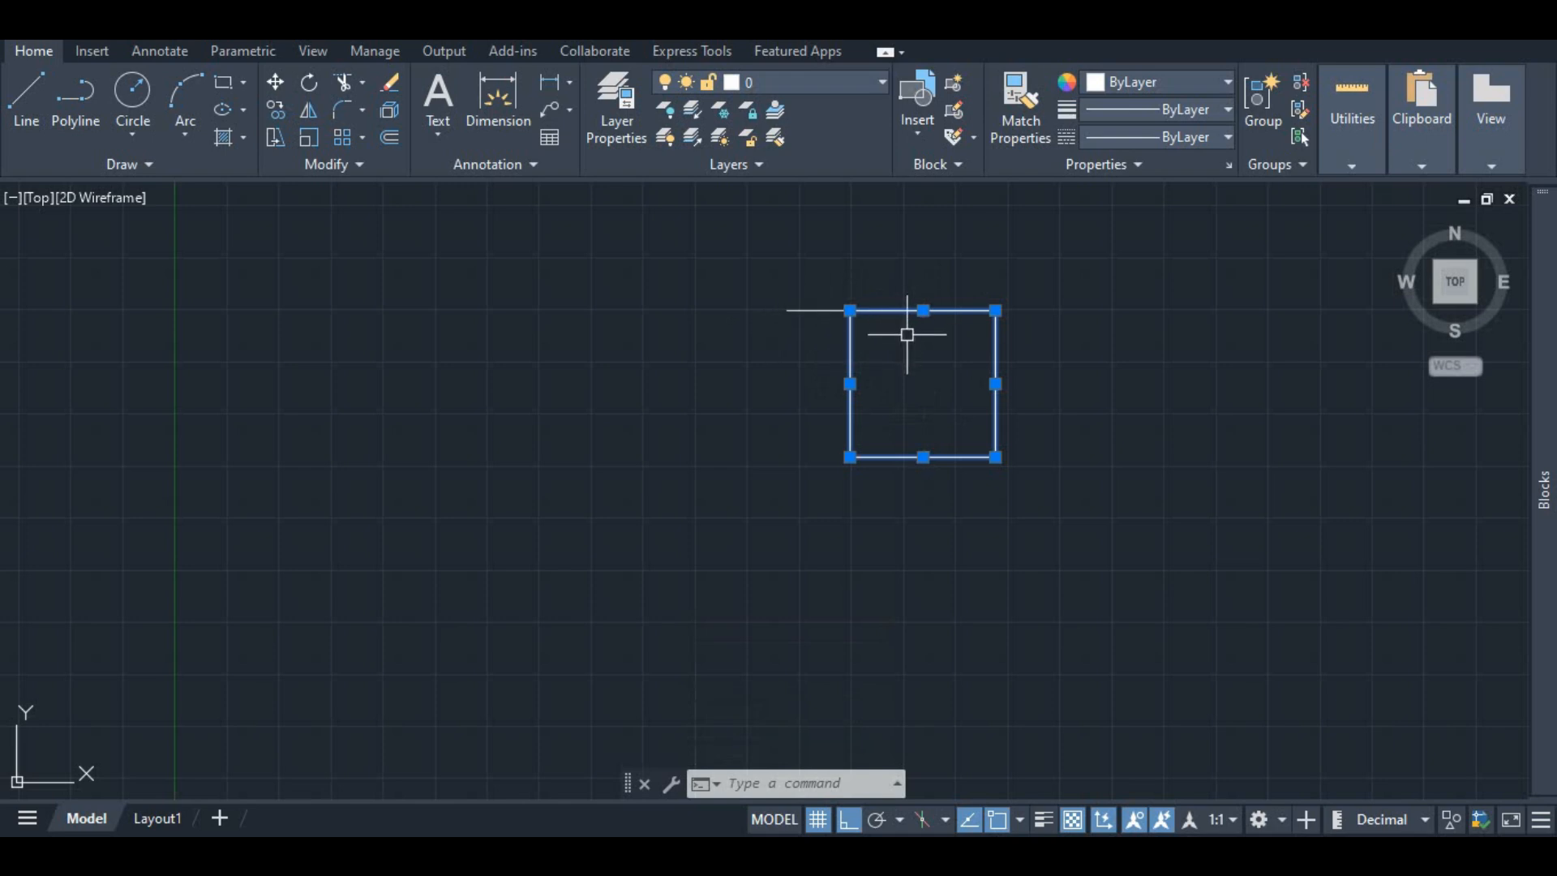
pyautogui.hotkey('ctrl', 'z')
pyautogui.hotkey('ctrl', 'z')
pyautogui.hotkey('ctrl', 'z')
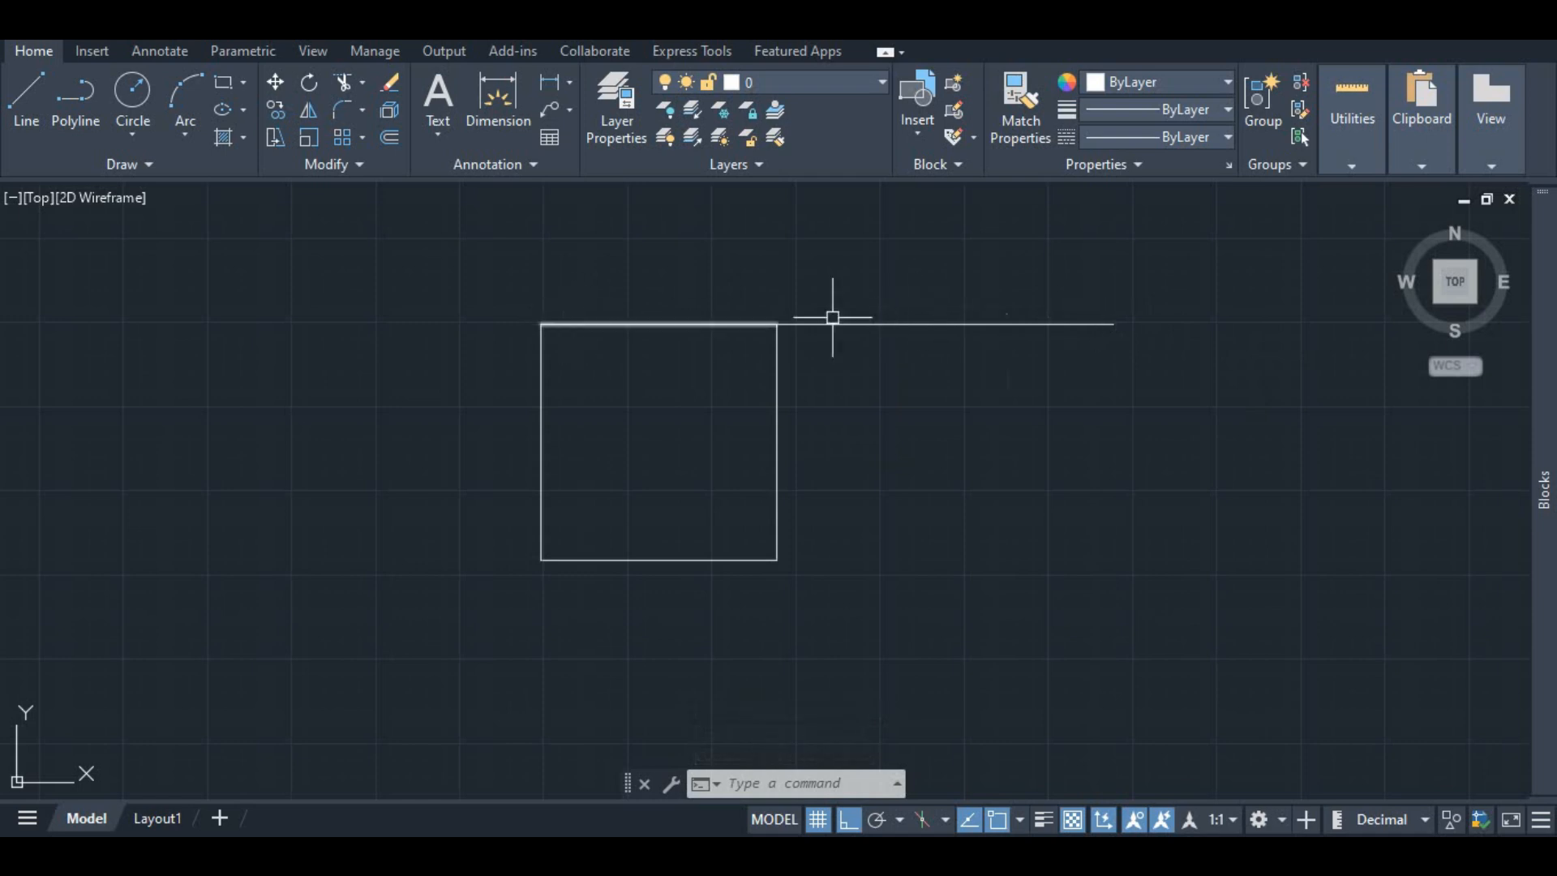
# Step: Select the square's four lines and move them 17 units right from the square's top-left corner
pyautogui.click(654, 323)
pyautogui.click(534, 365)
pyautogui.click(538, 374)
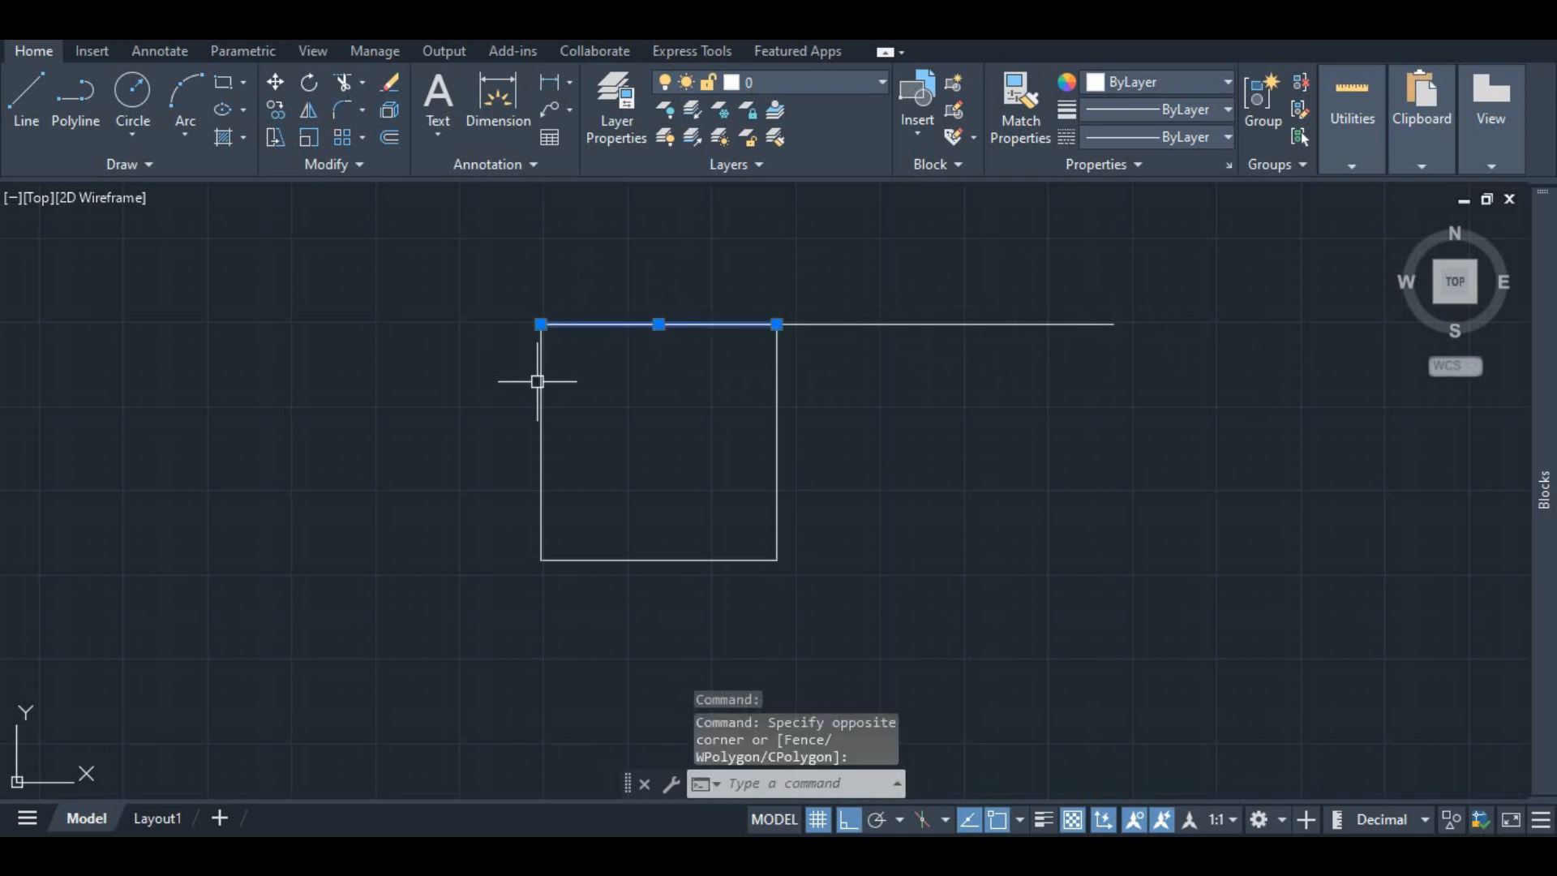
pyautogui.click(773, 375)
pyautogui.click(693, 558)
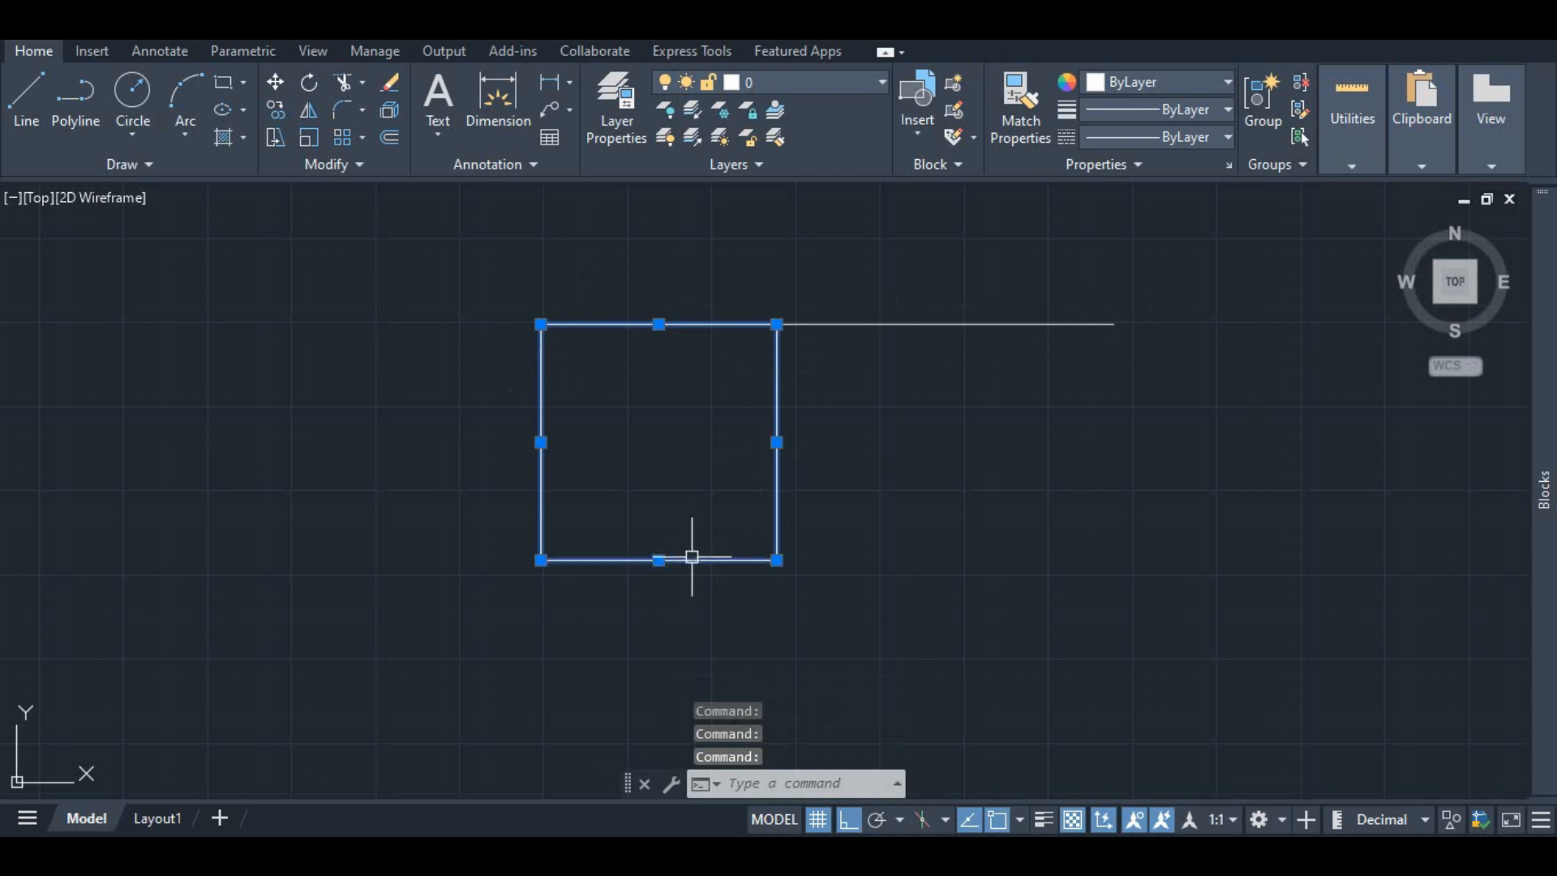
pyautogui.click(276, 84)
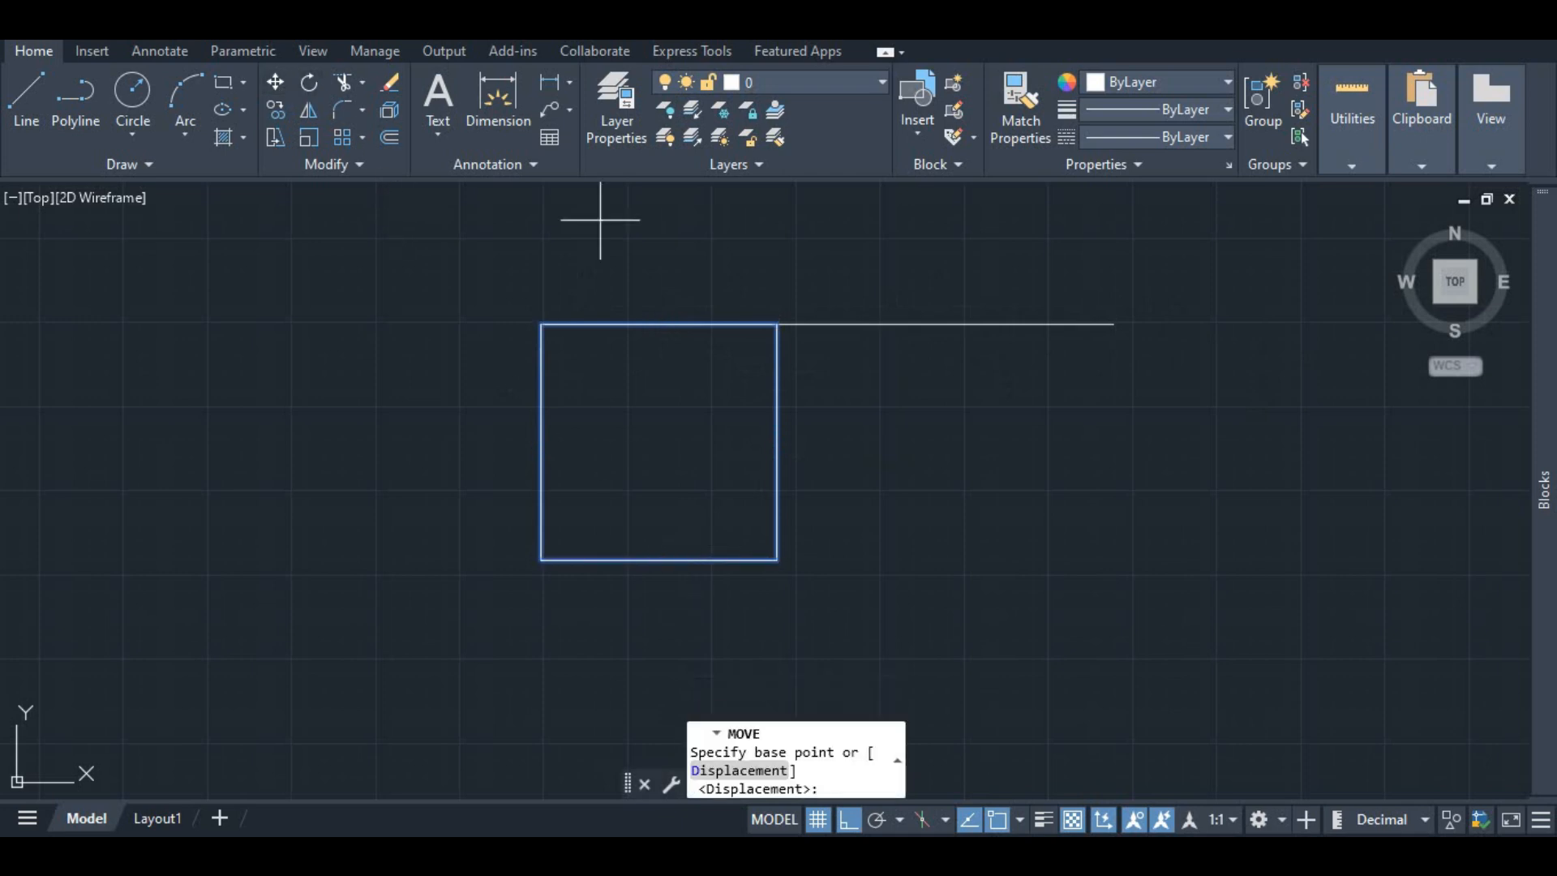
pyautogui.click(541, 325)
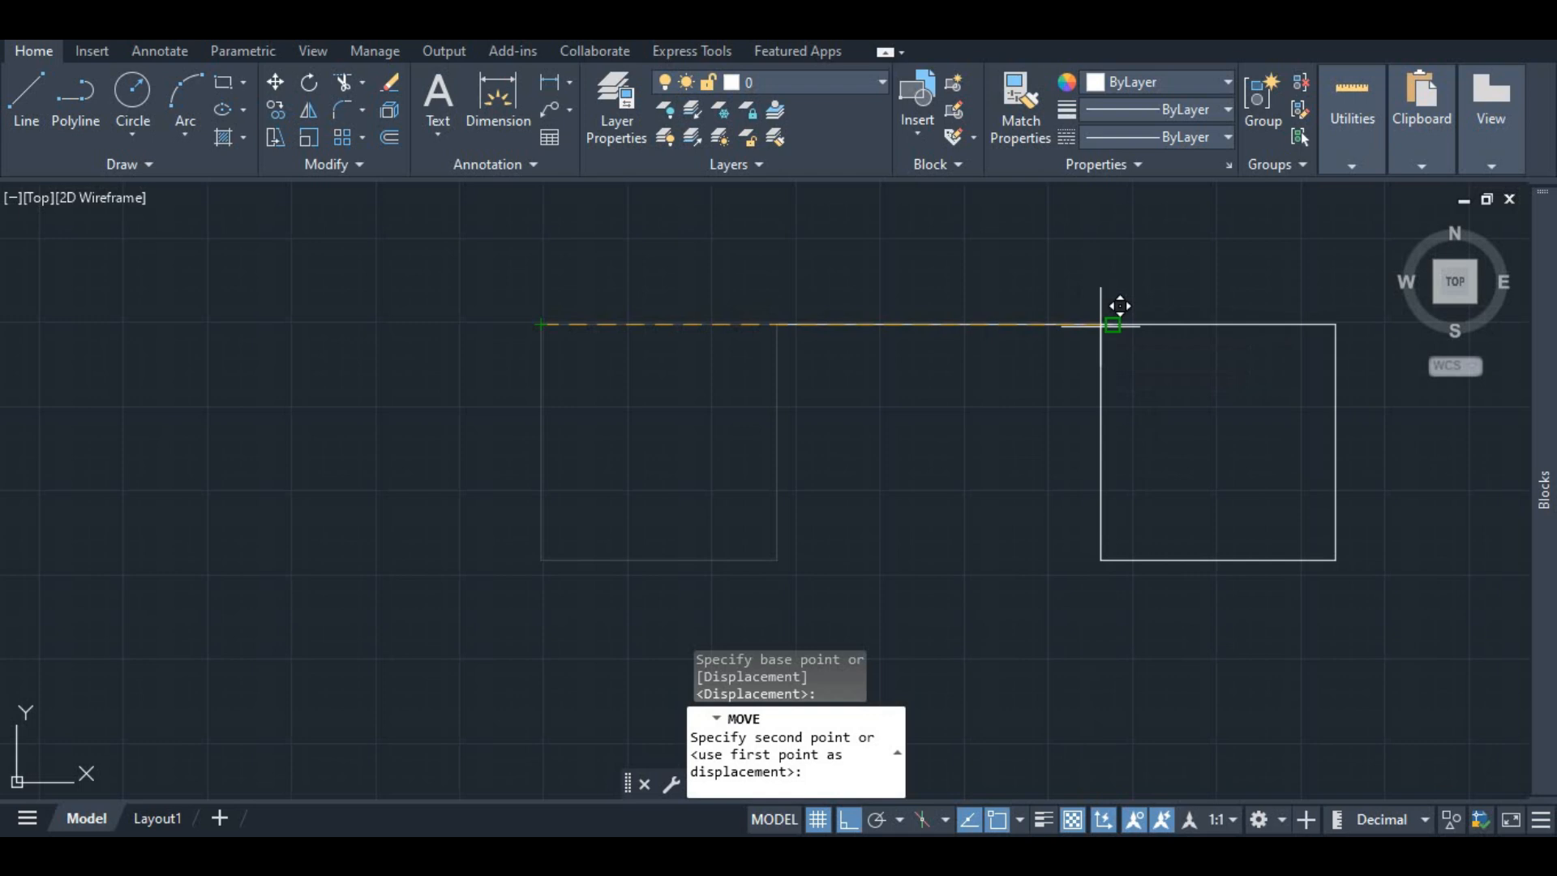
pyautogui.write('17')
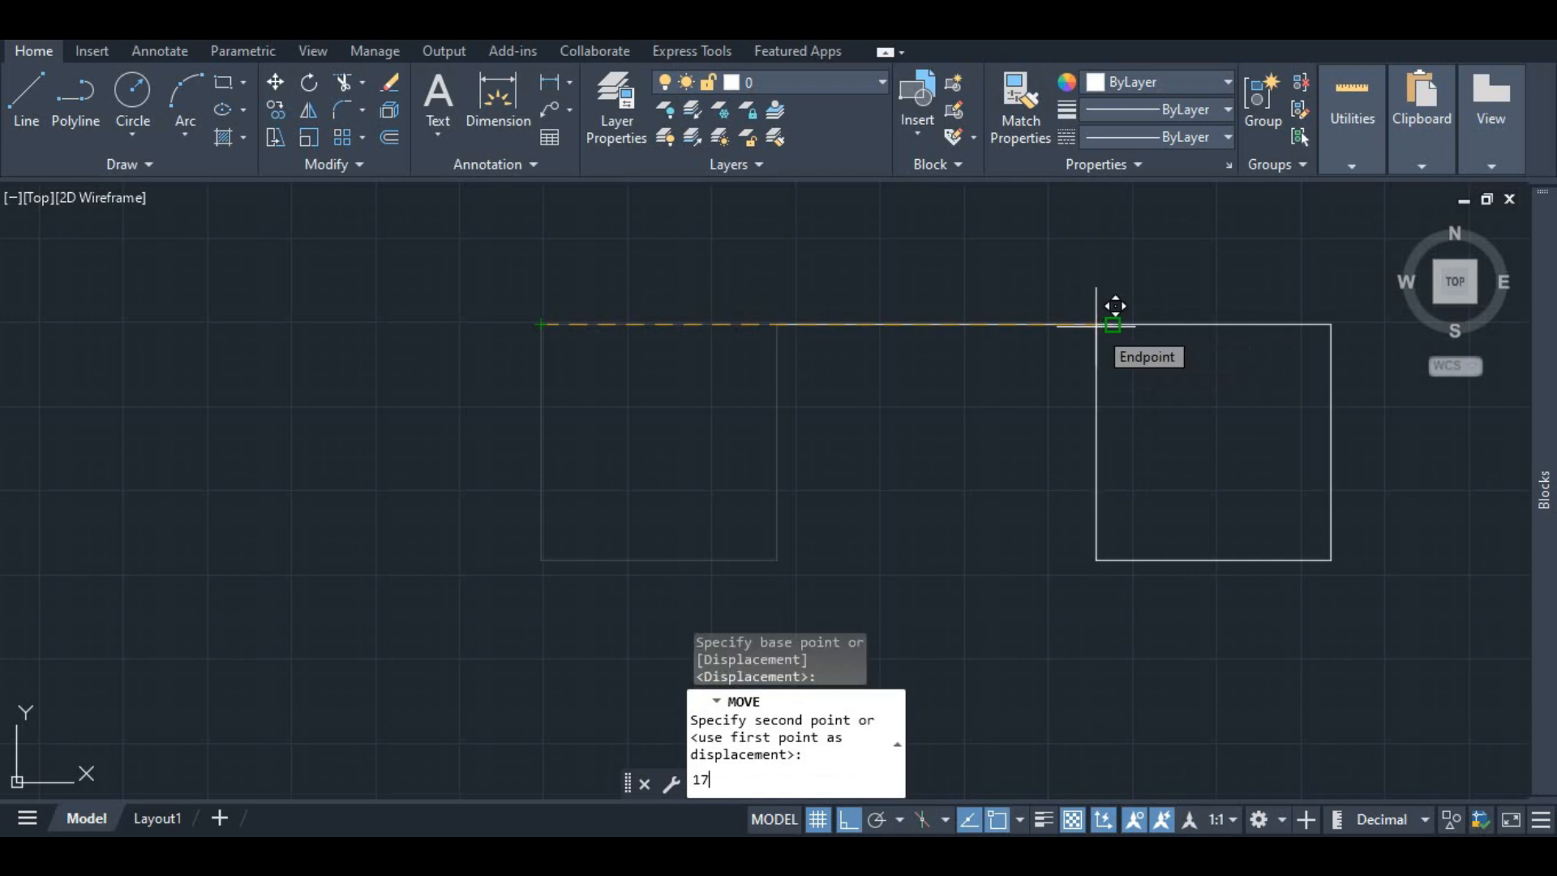
pyautogui.press('Return')
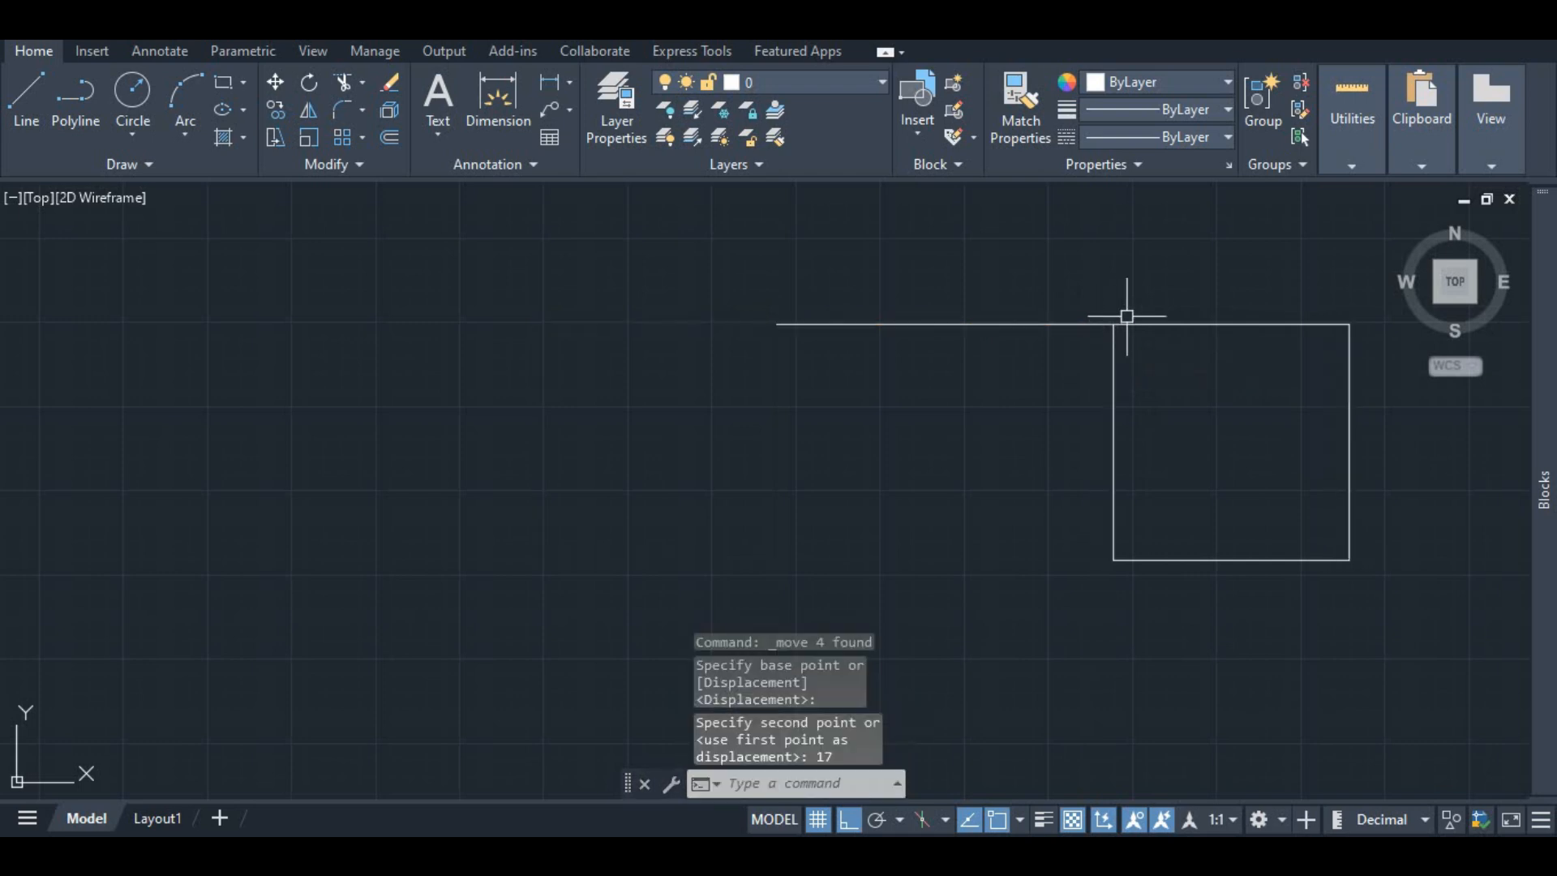
# Step: Undo the 17-unit move and the preceding changes to the square
pyautogui.click(1051, 322)
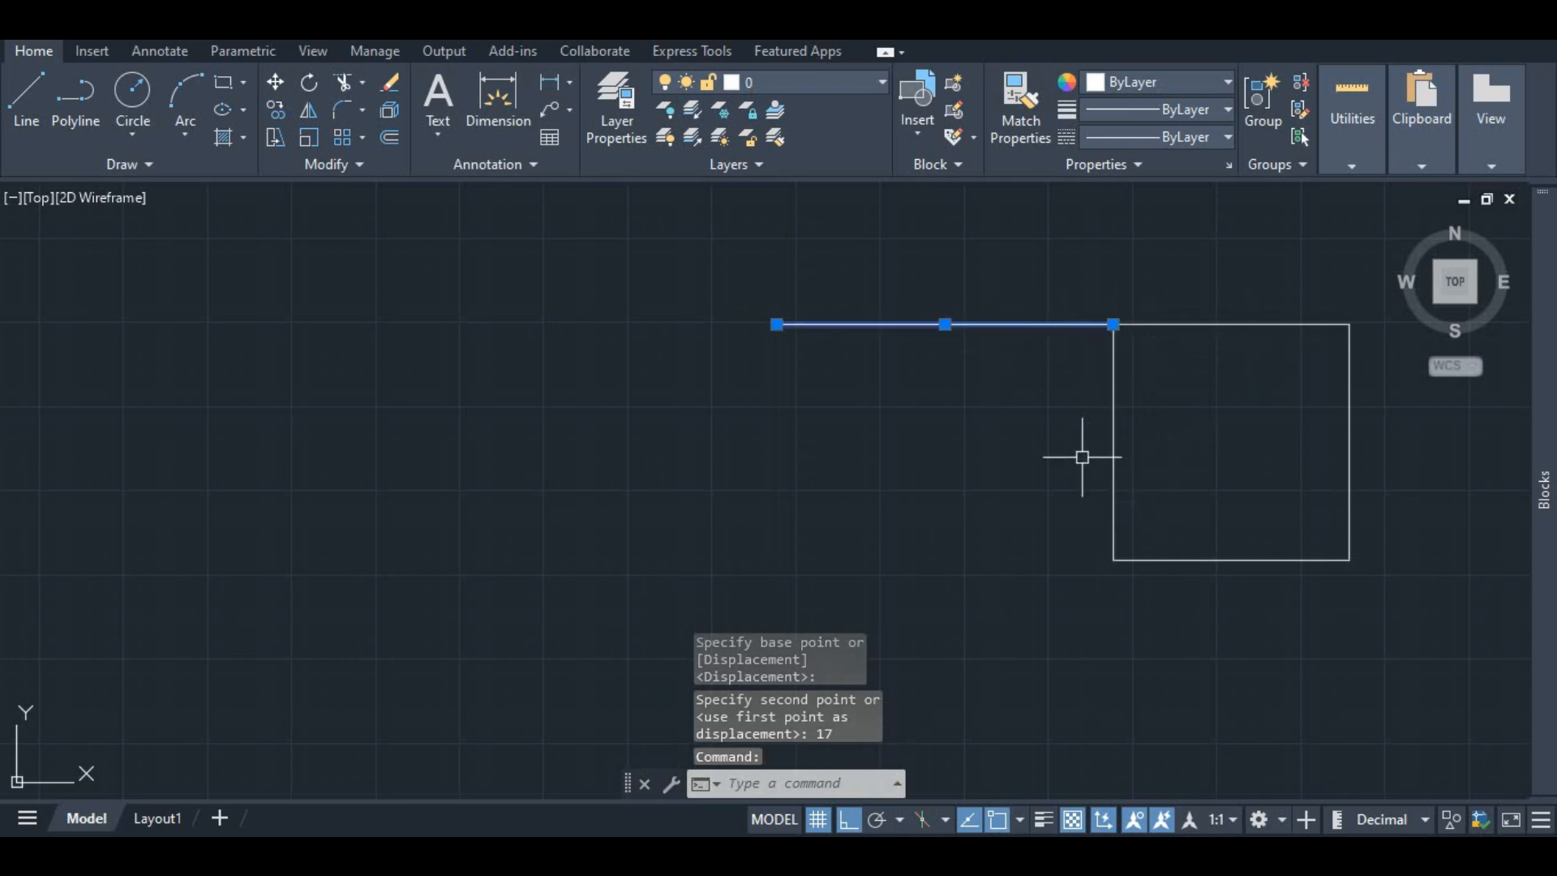
pyautogui.press('Escape')
pyautogui.hotkey('ctrl', 'z')
pyautogui.hotkey('ctrl', 'z')
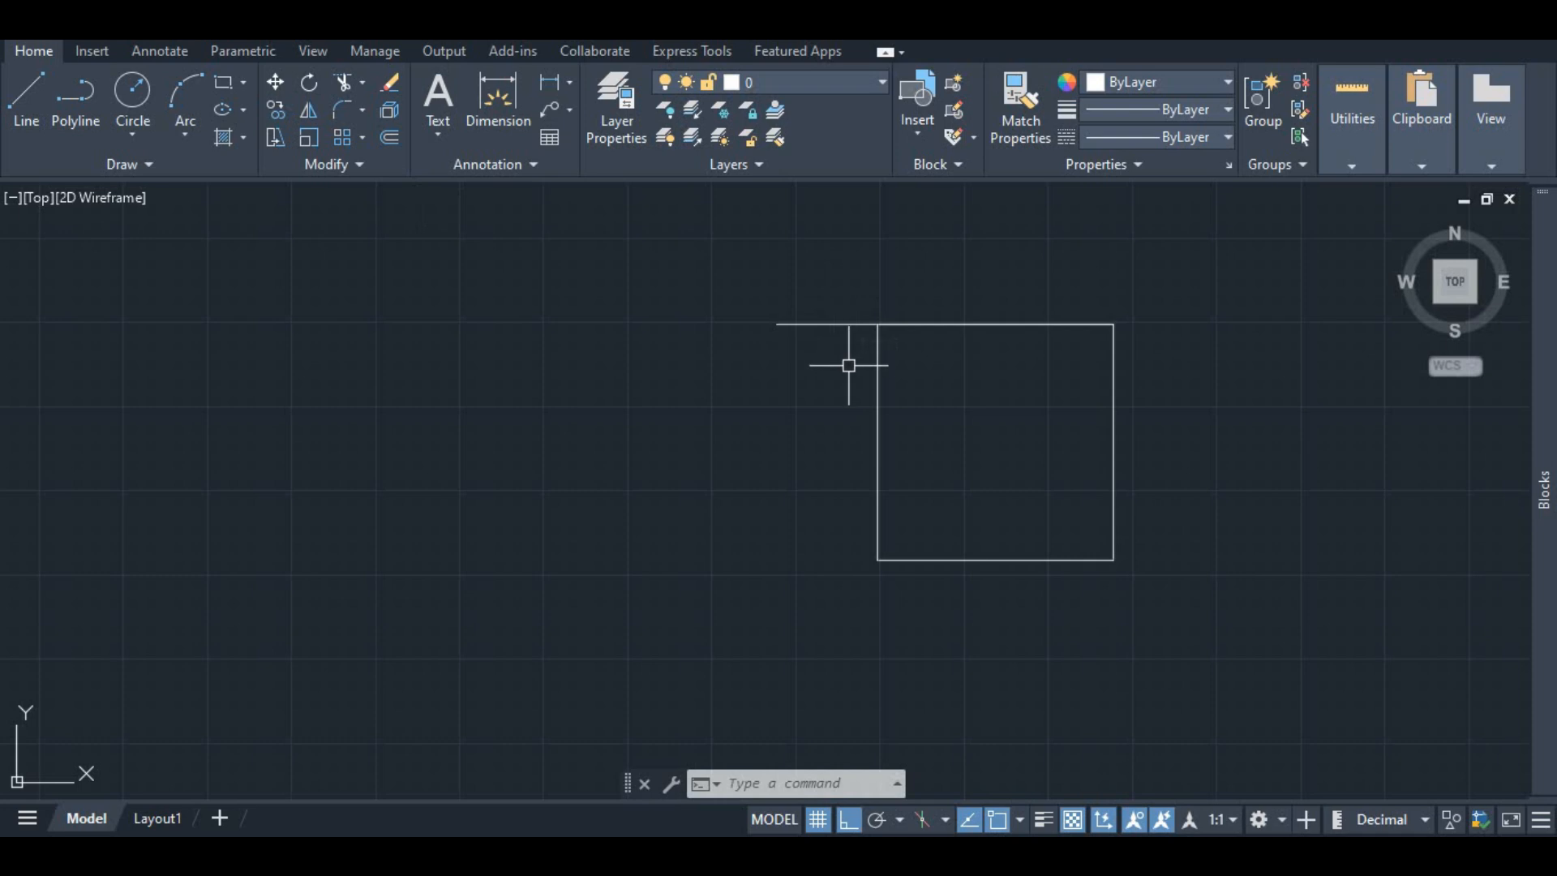
pyautogui.hotkey('ctrl', 'z')
pyautogui.hotkey('ctrl', 'z')
pyautogui.hotkey('ctrl', 'z')
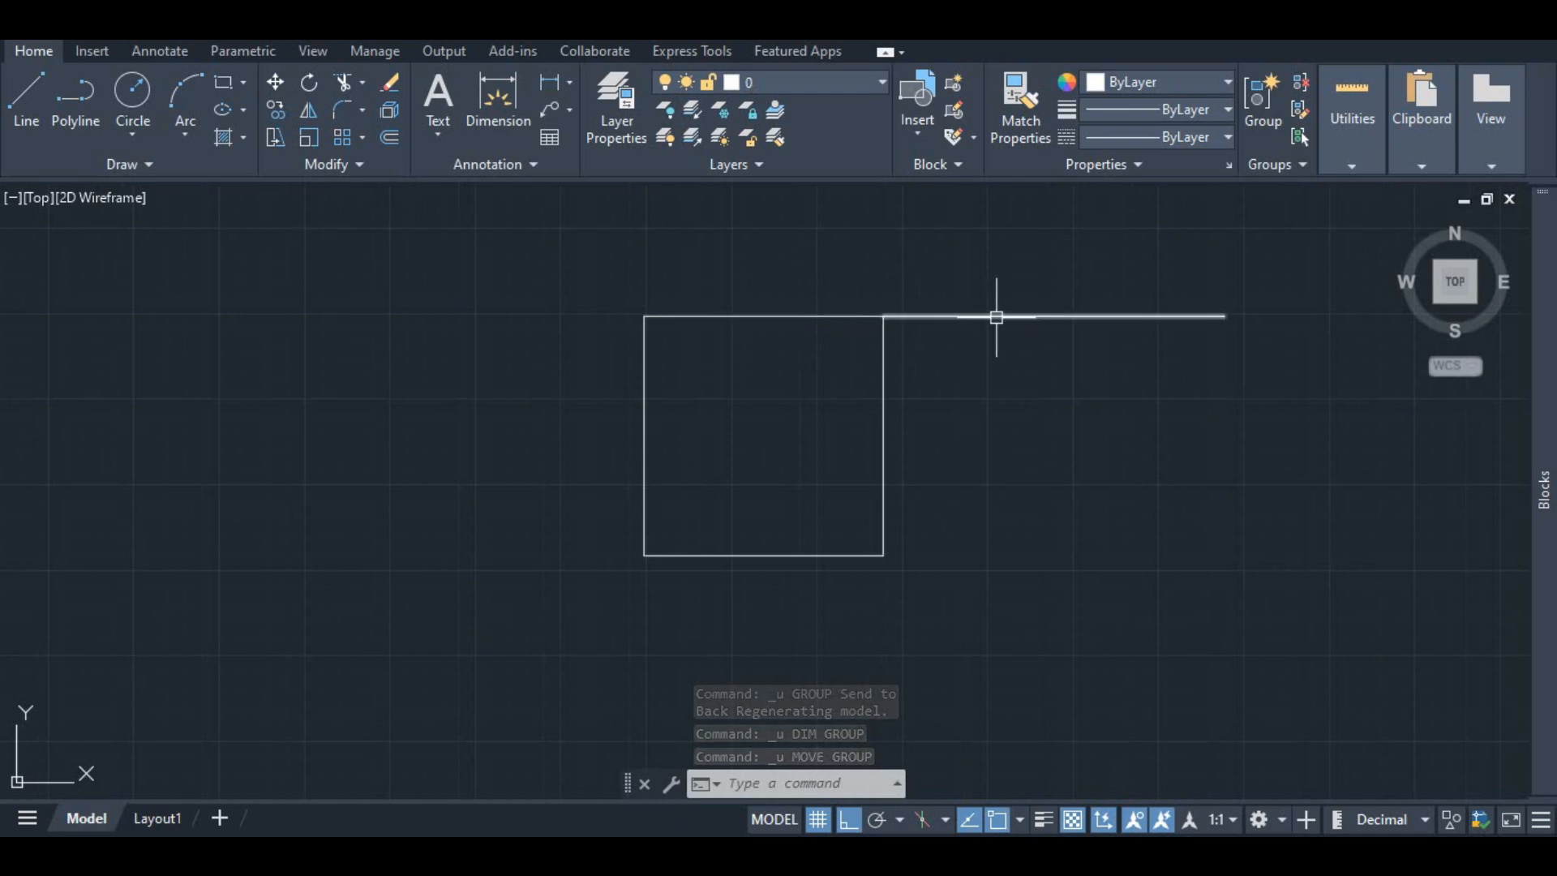
# Step: Select the square, rotate it 90° about its center, and undo the rotation
pyautogui.click(830, 316)
pyautogui.click(885, 361)
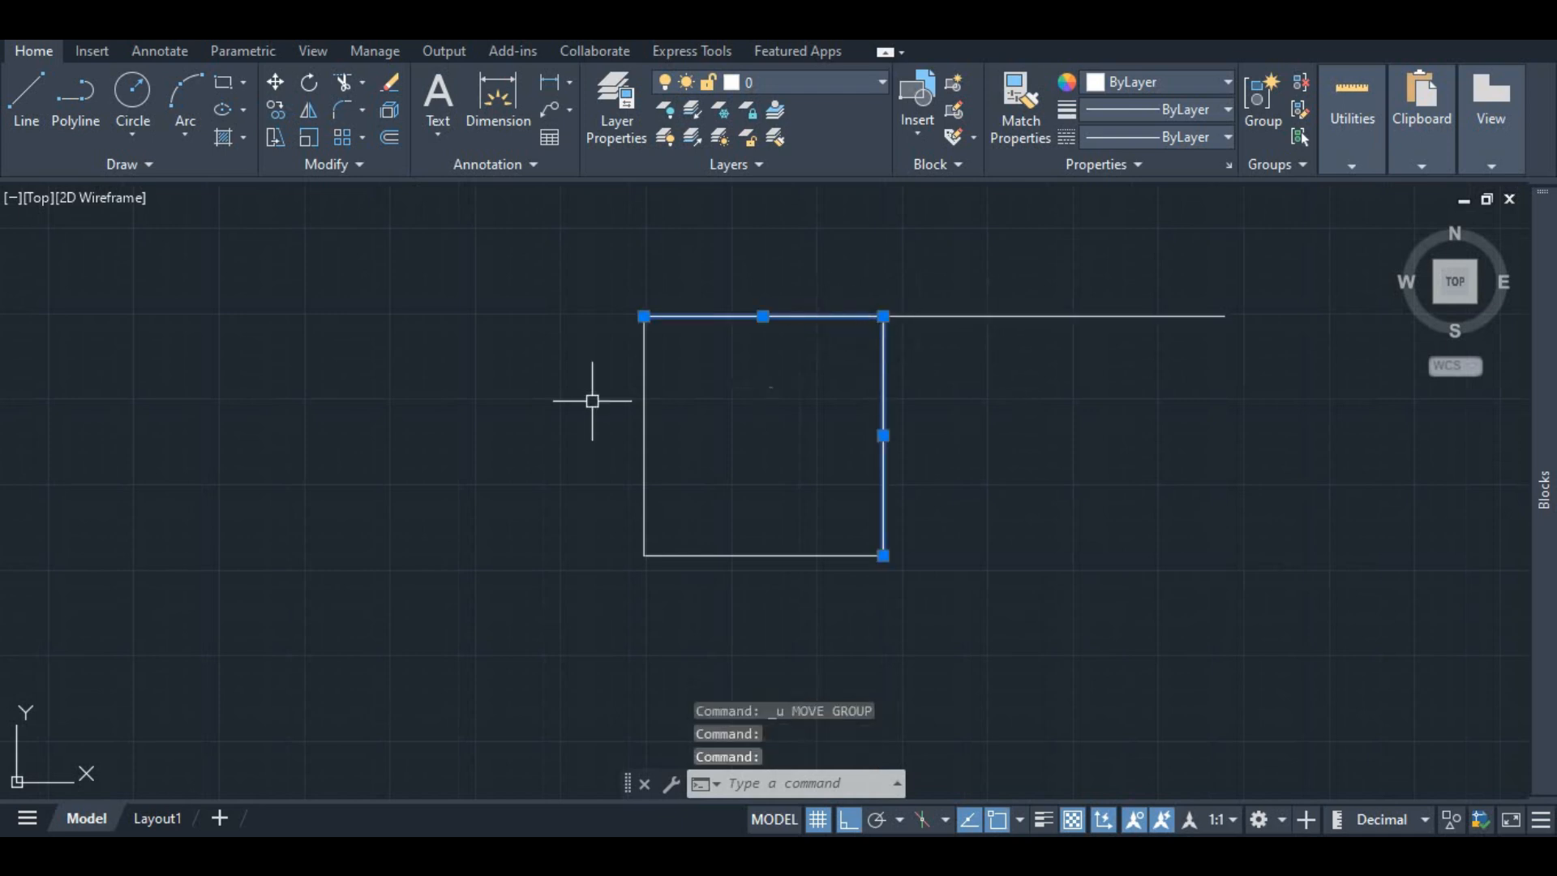
pyautogui.click(645, 356)
pyautogui.click(786, 556)
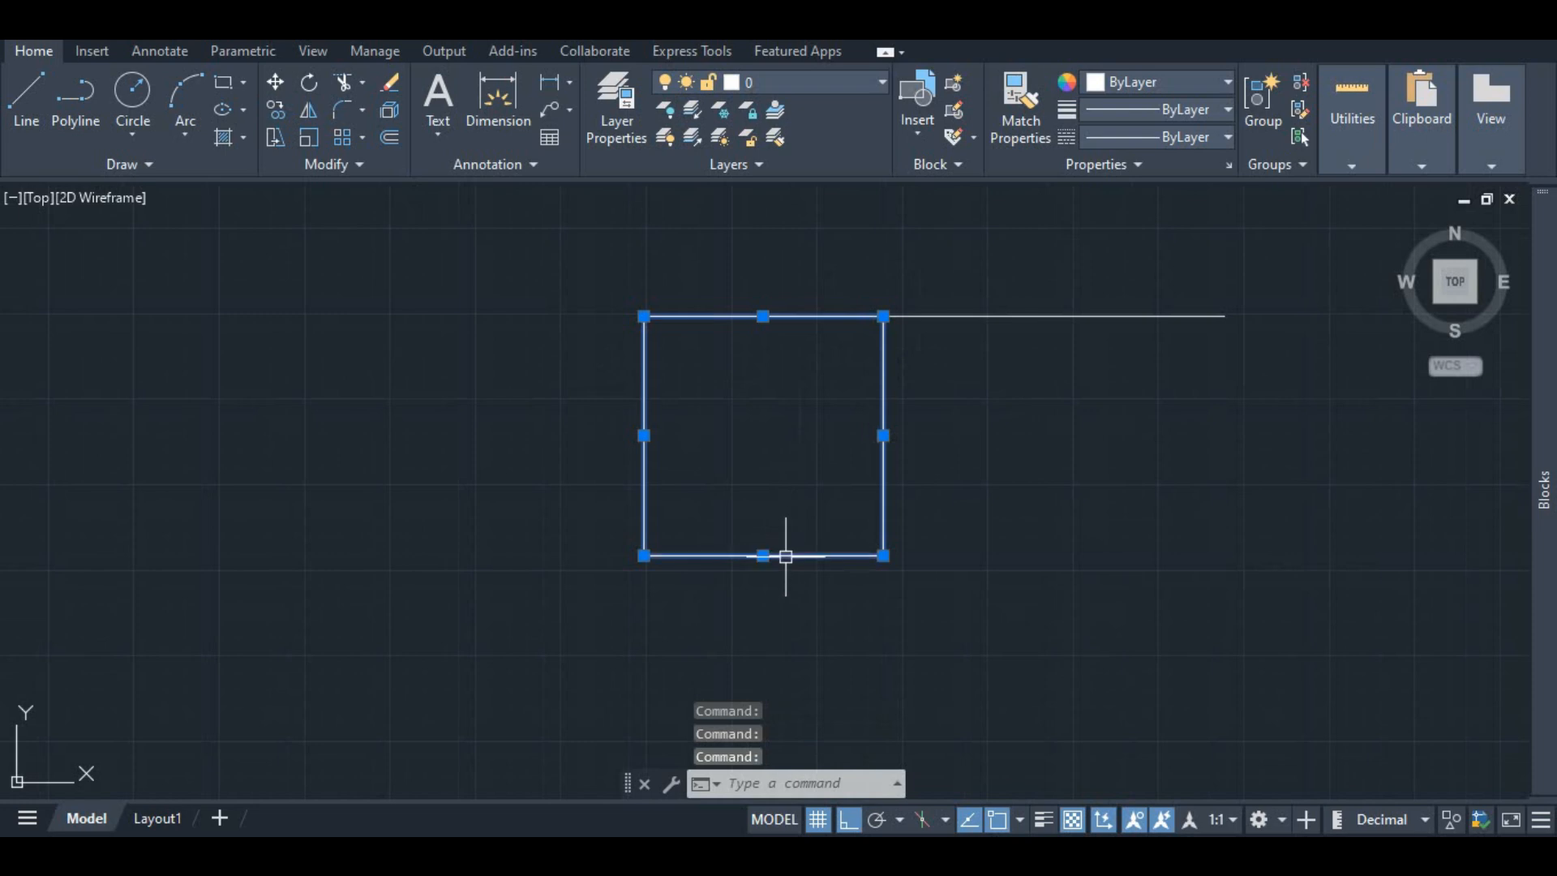
pyautogui.click(310, 84)
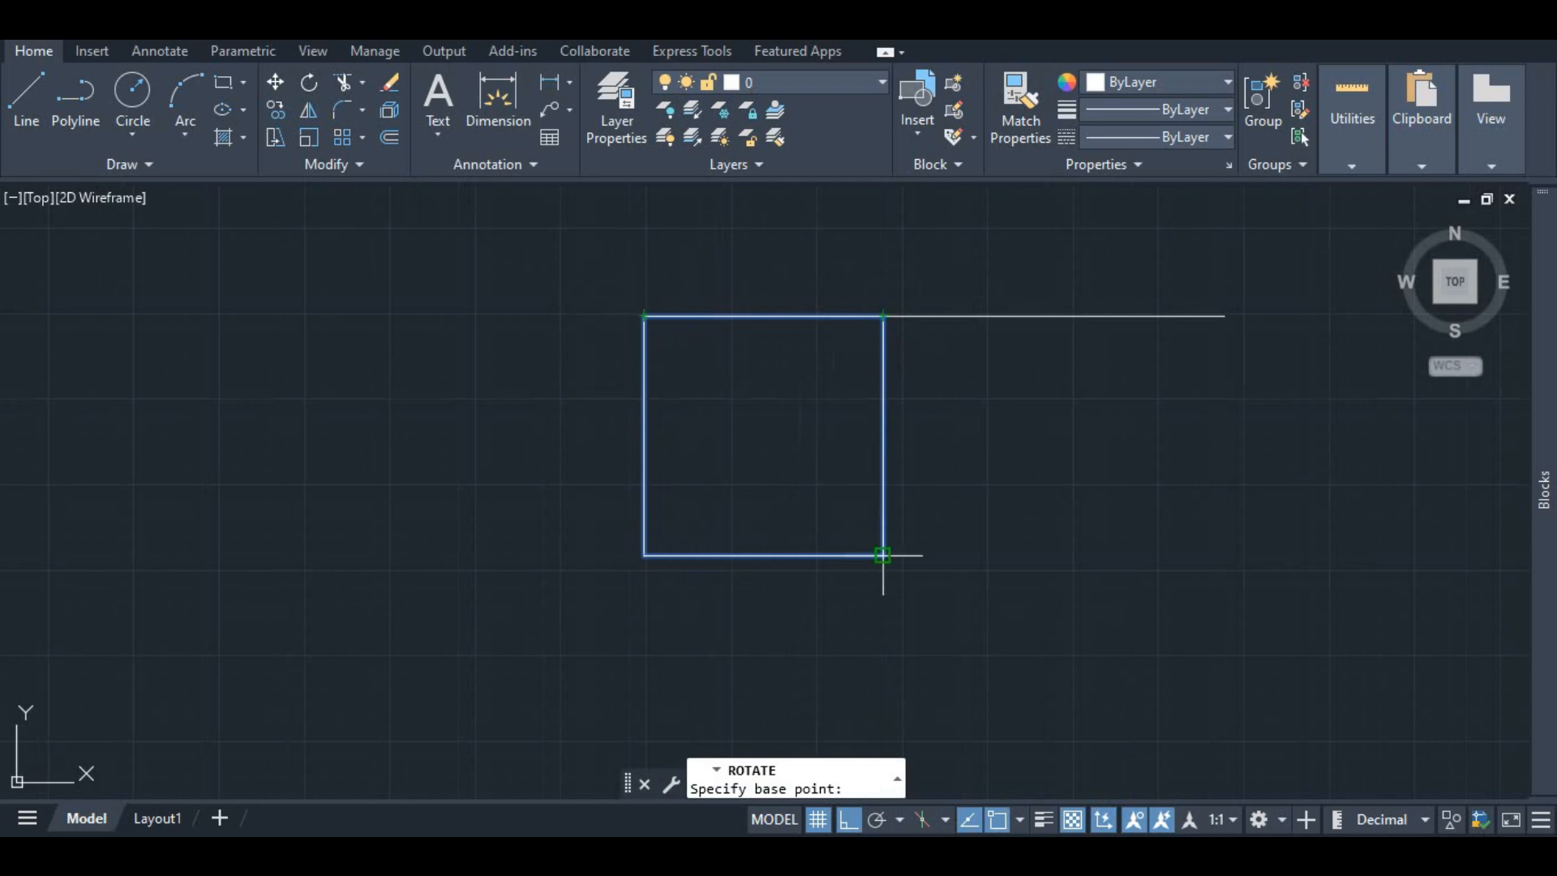
pyautogui.click(760, 423)
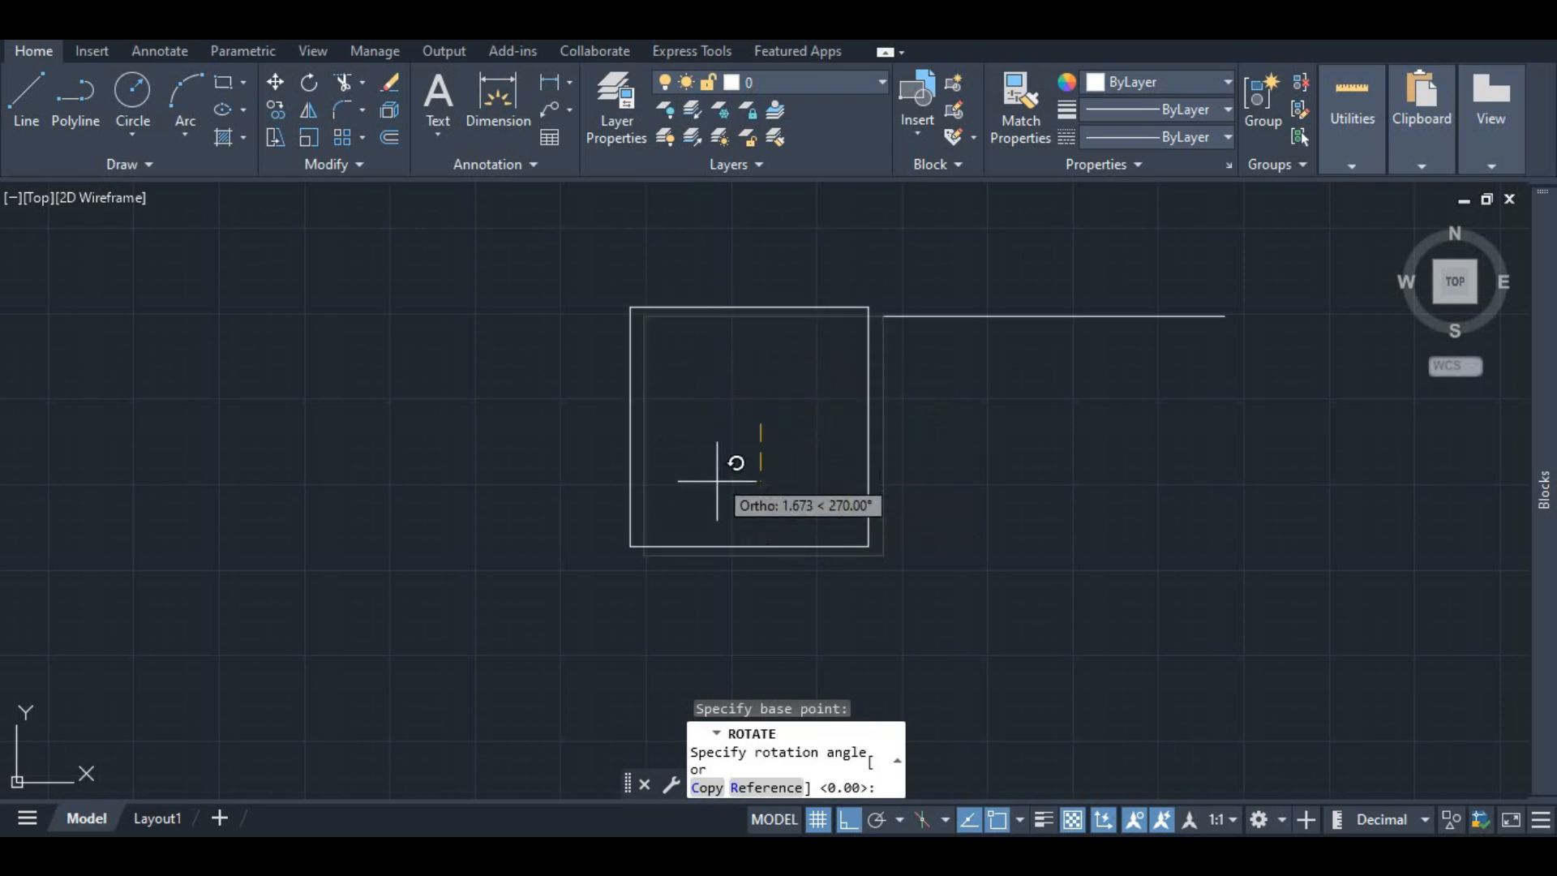
pyautogui.write('90')
pyautogui.press('Return')
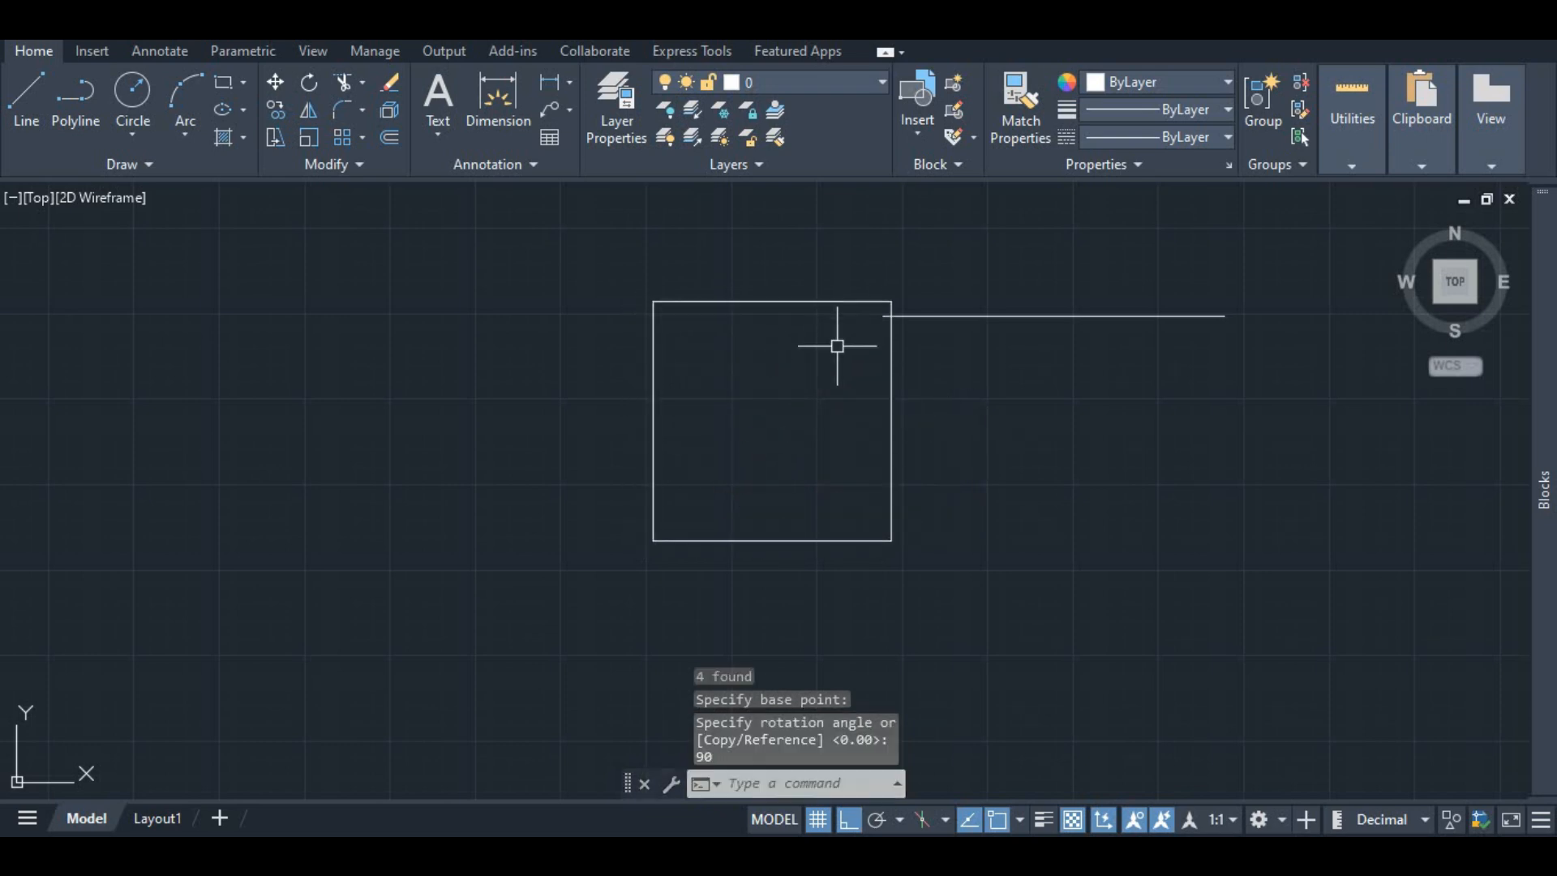
pyautogui.hotkey('ctrl', 'z')
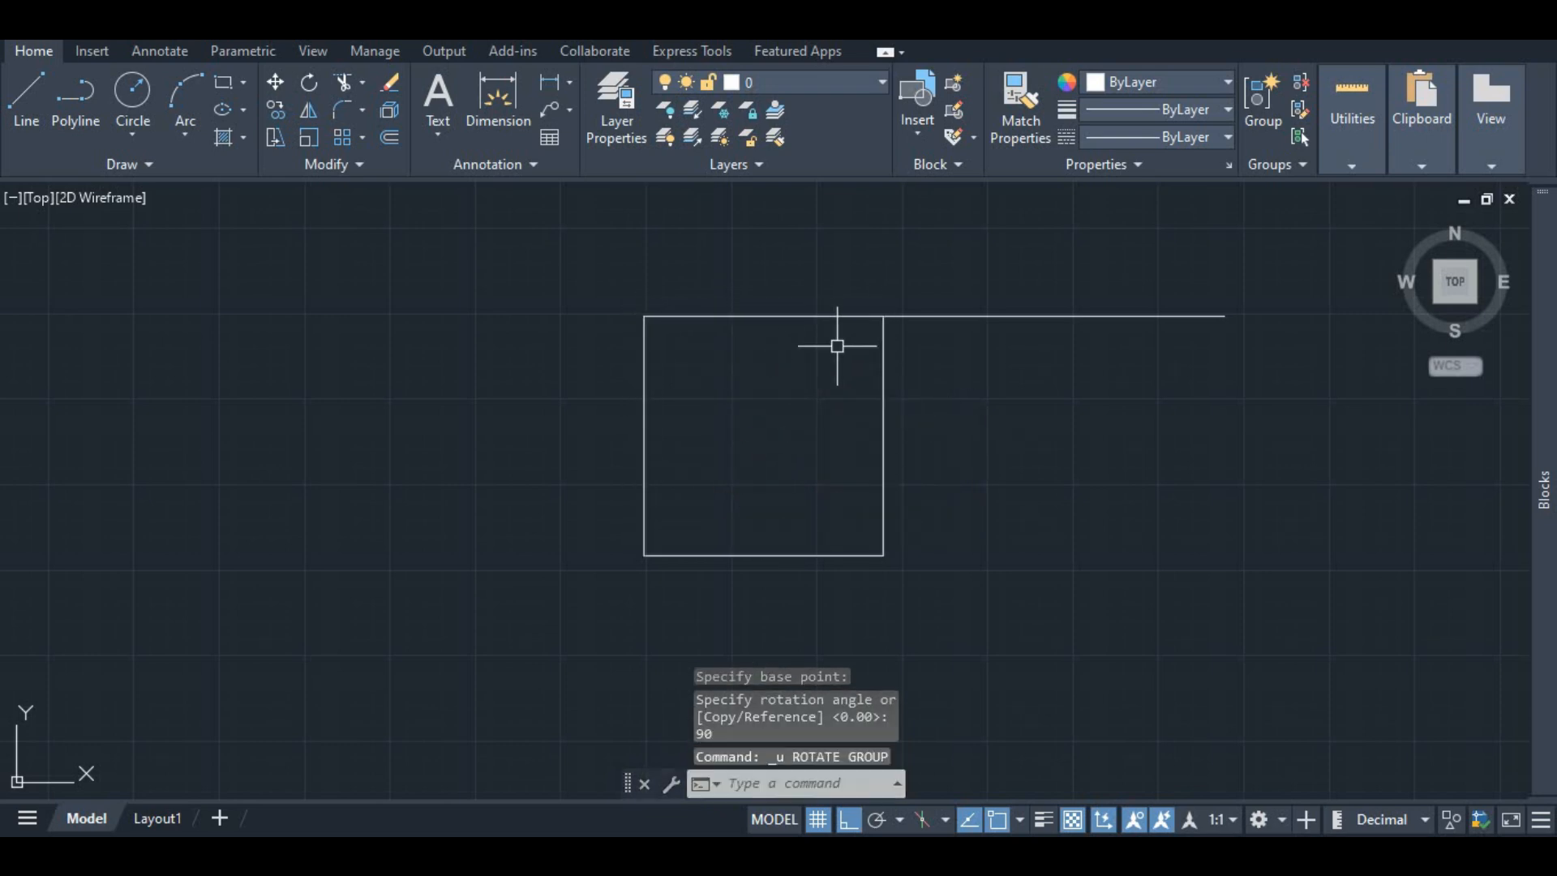
pyautogui.click(758, 316)
pyautogui.click(883, 358)
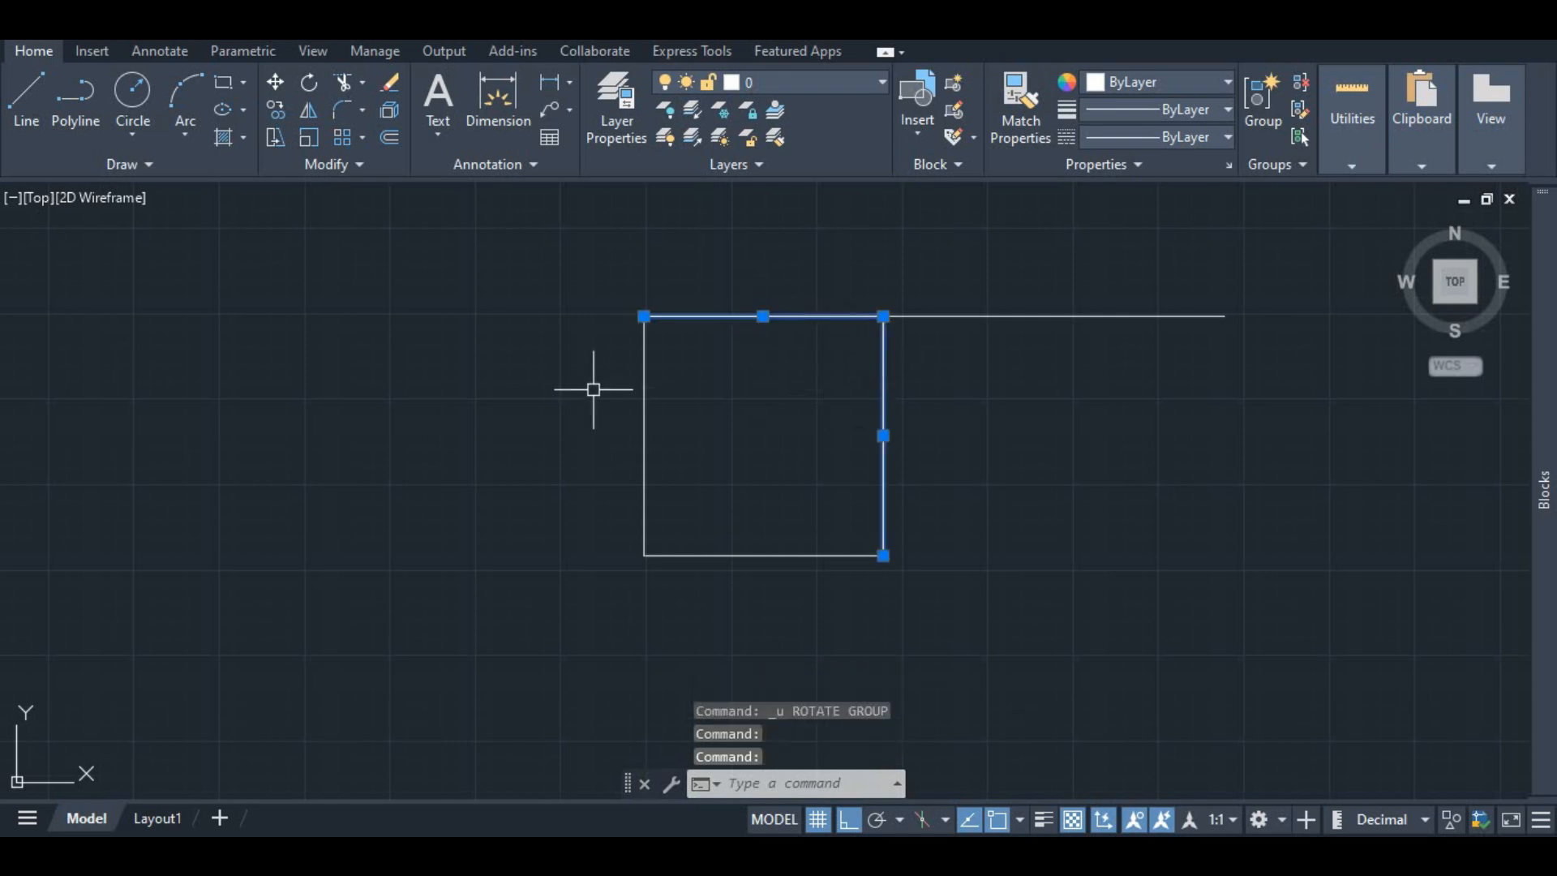
pyautogui.click(643, 377)
pyautogui.click(811, 556)
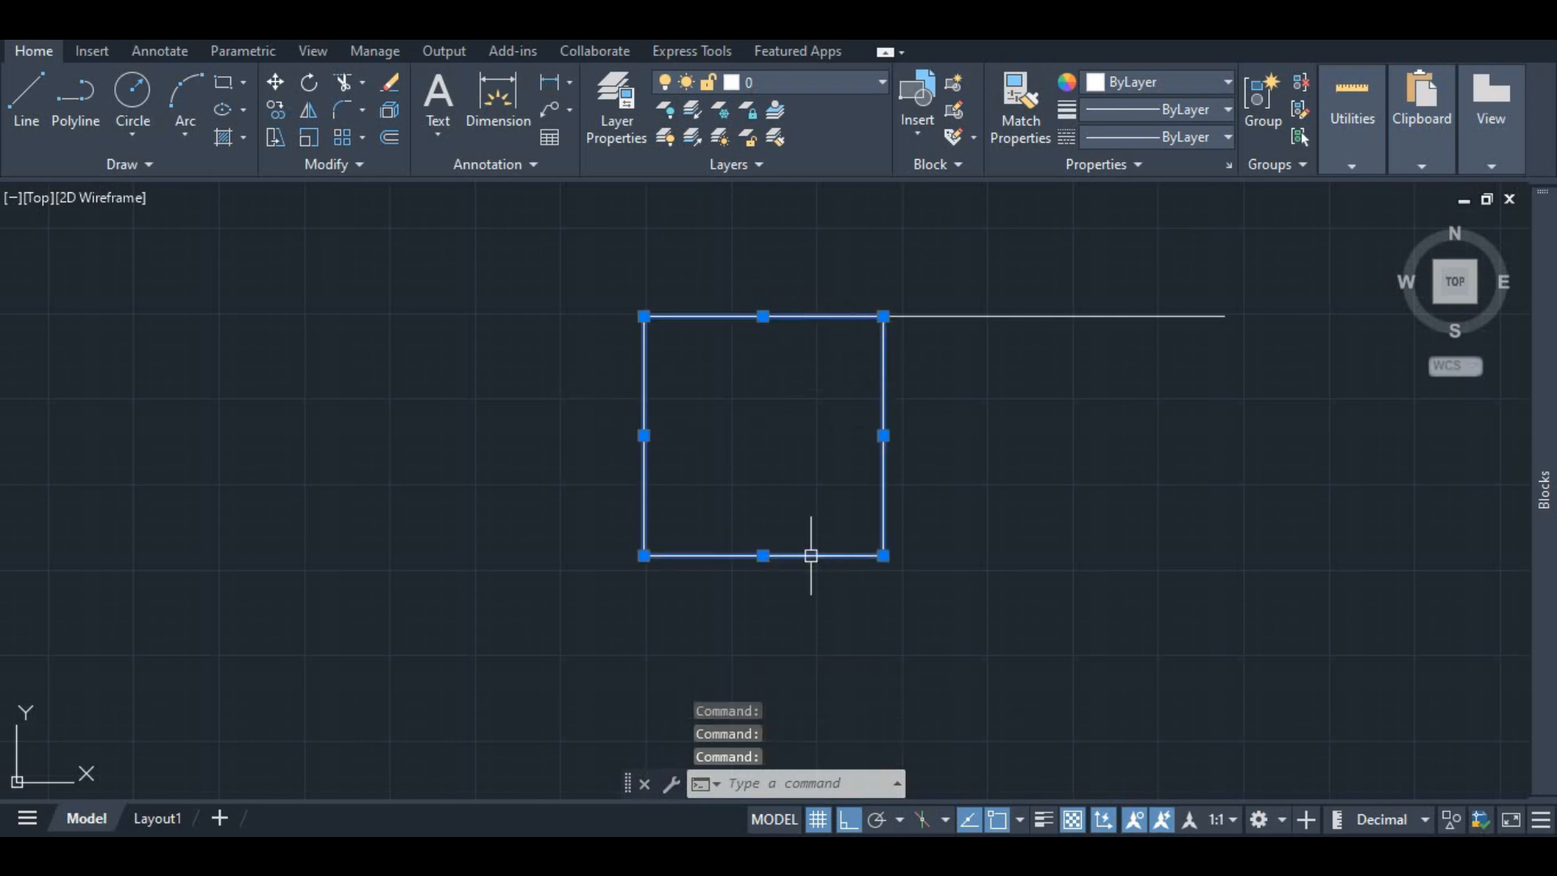
pyautogui.click(310, 84)
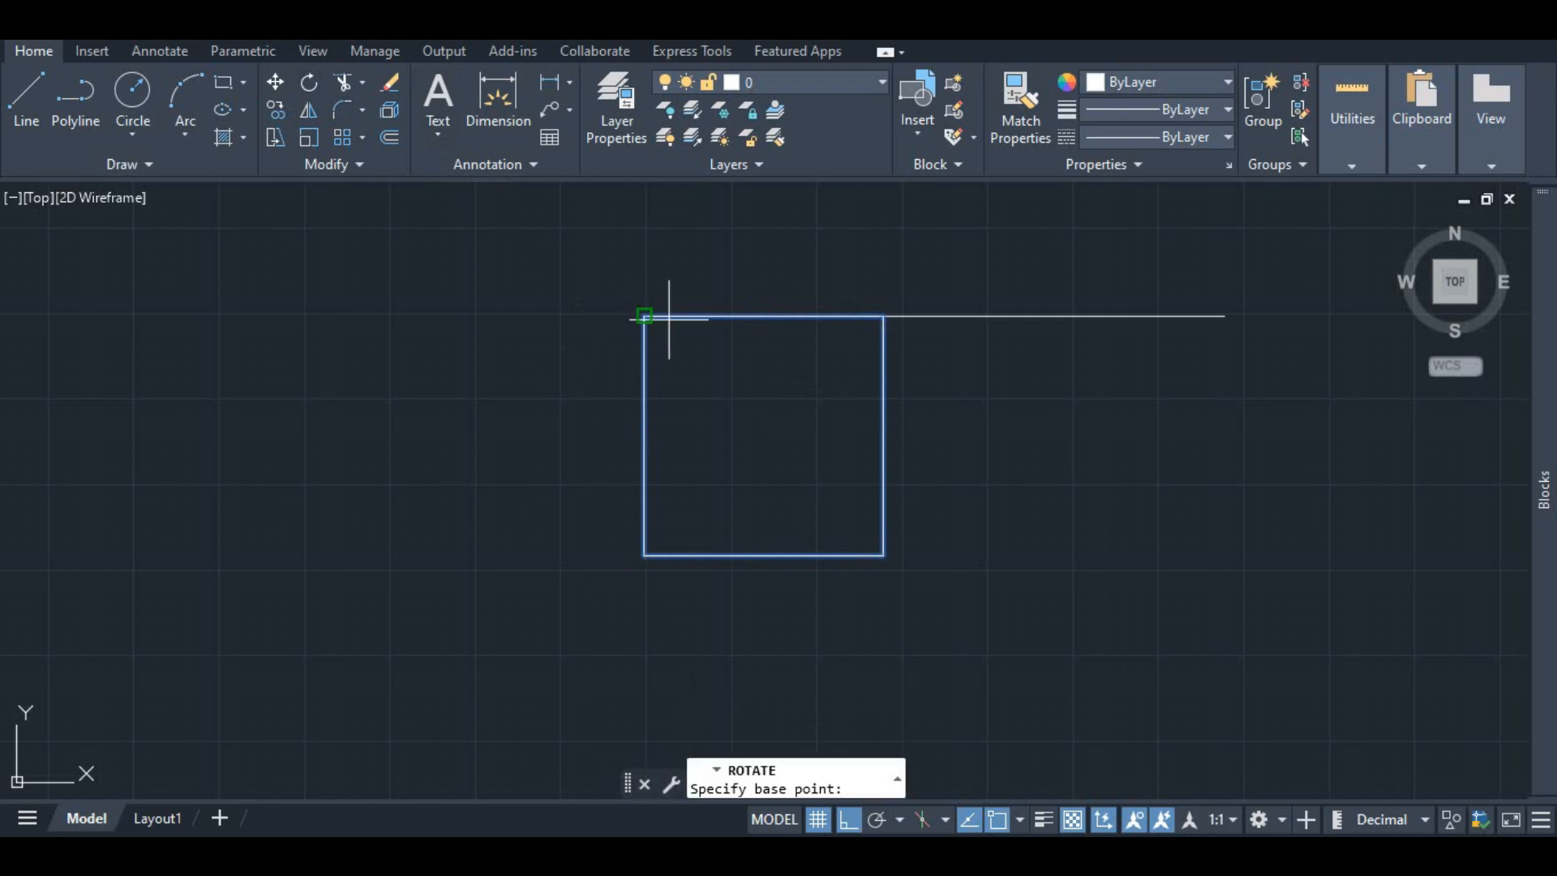
pyautogui.click(643, 316)
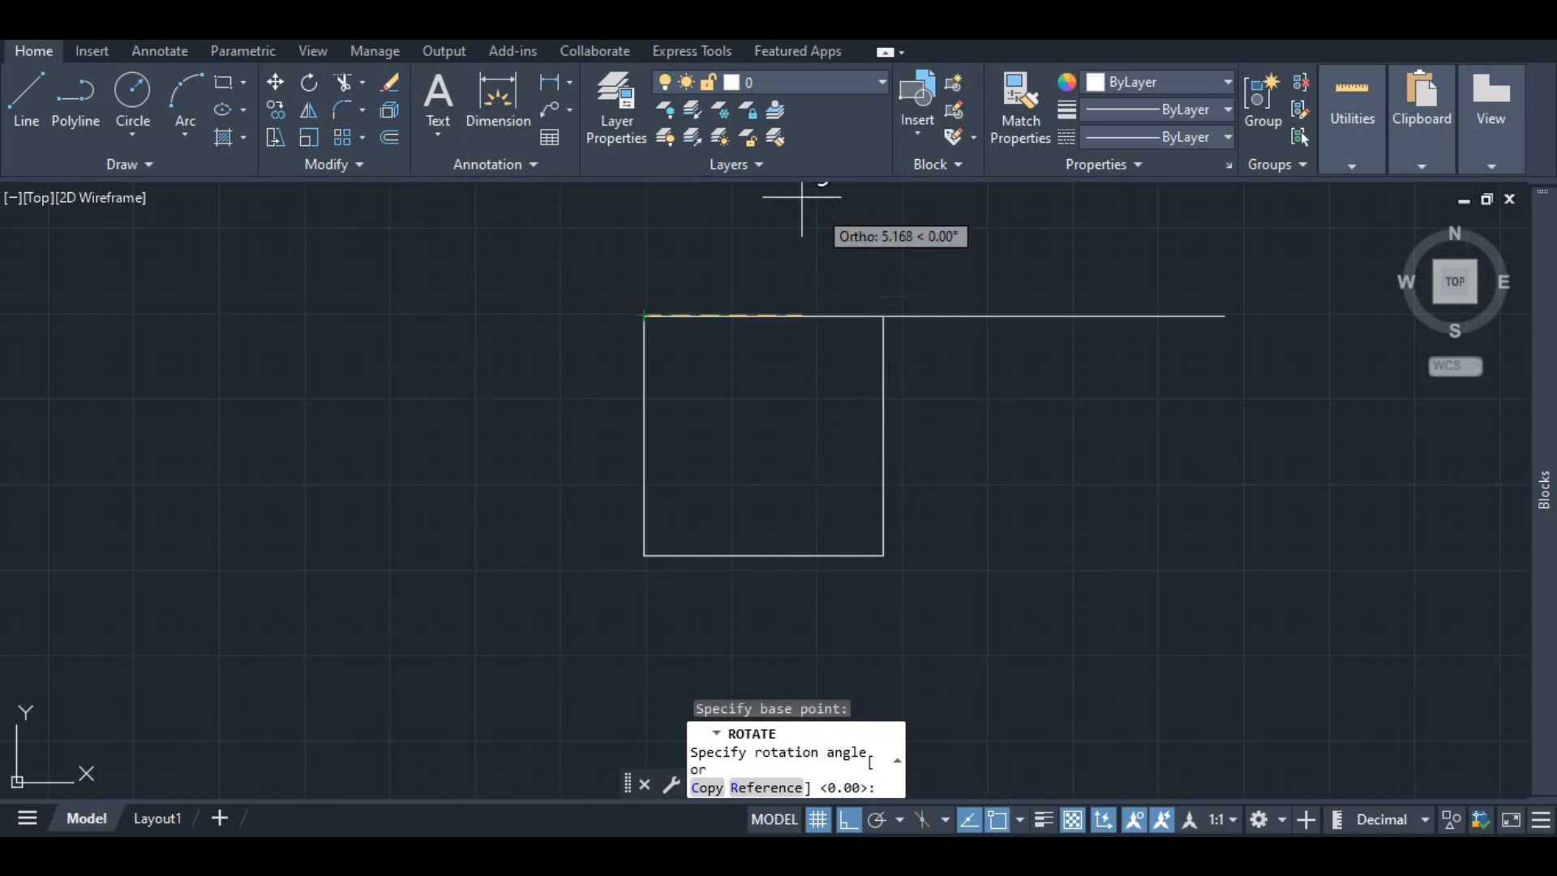
pyautogui.press('Return')
pyautogui.scroll(-6, 631, 322)
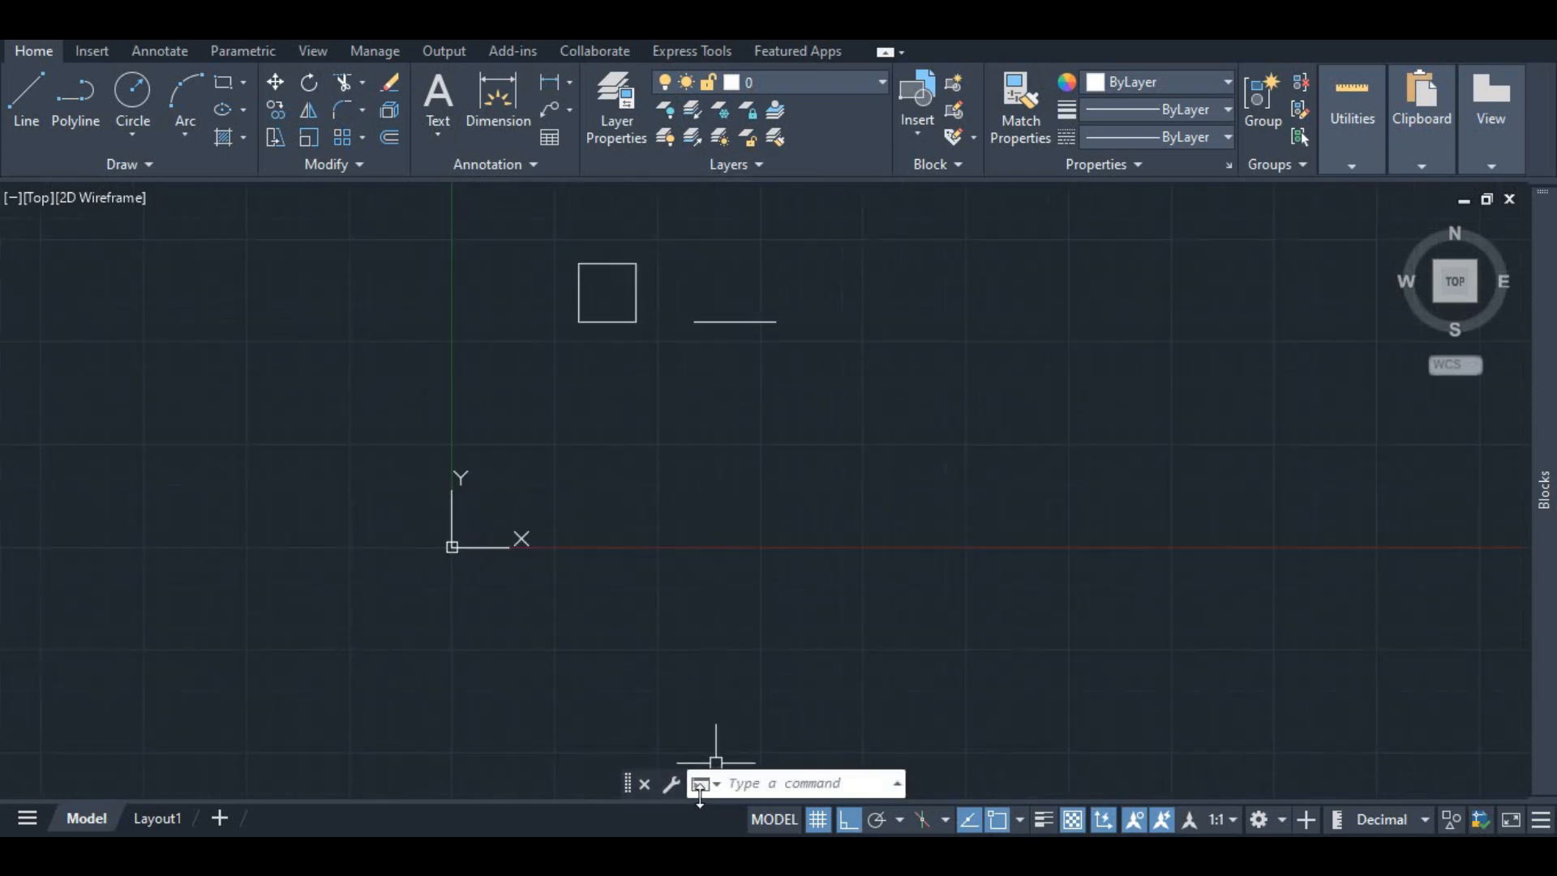
pyautogui.click(895, 783)
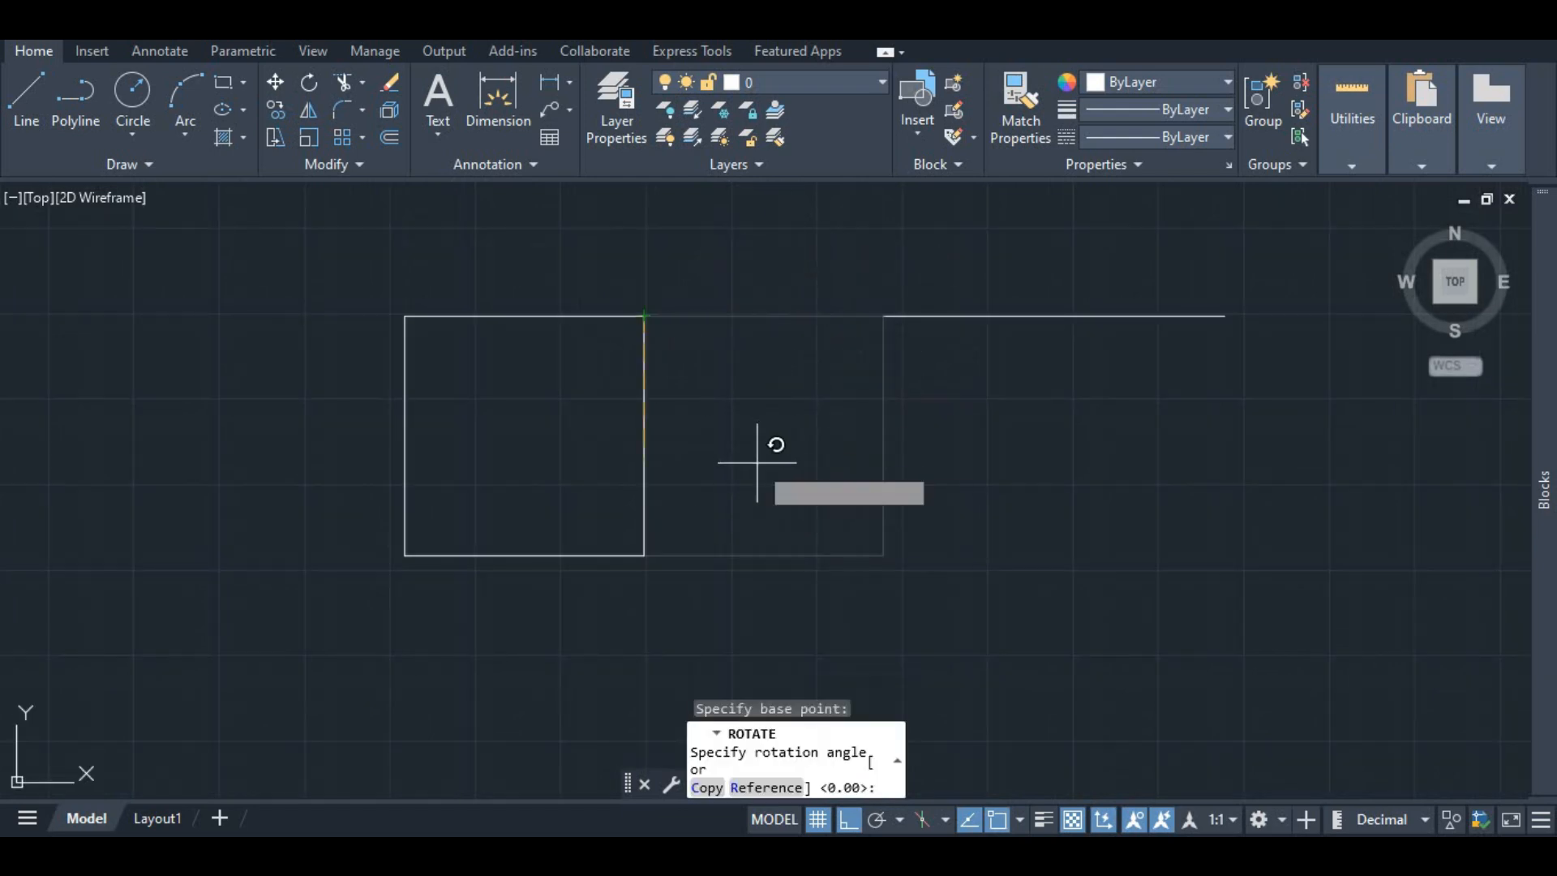
pyautogui.press('Escape')
# Step: Turn on polar tracking, leaving the isometric drafting mode on Orthographic
pyautogui.click(913, 821)
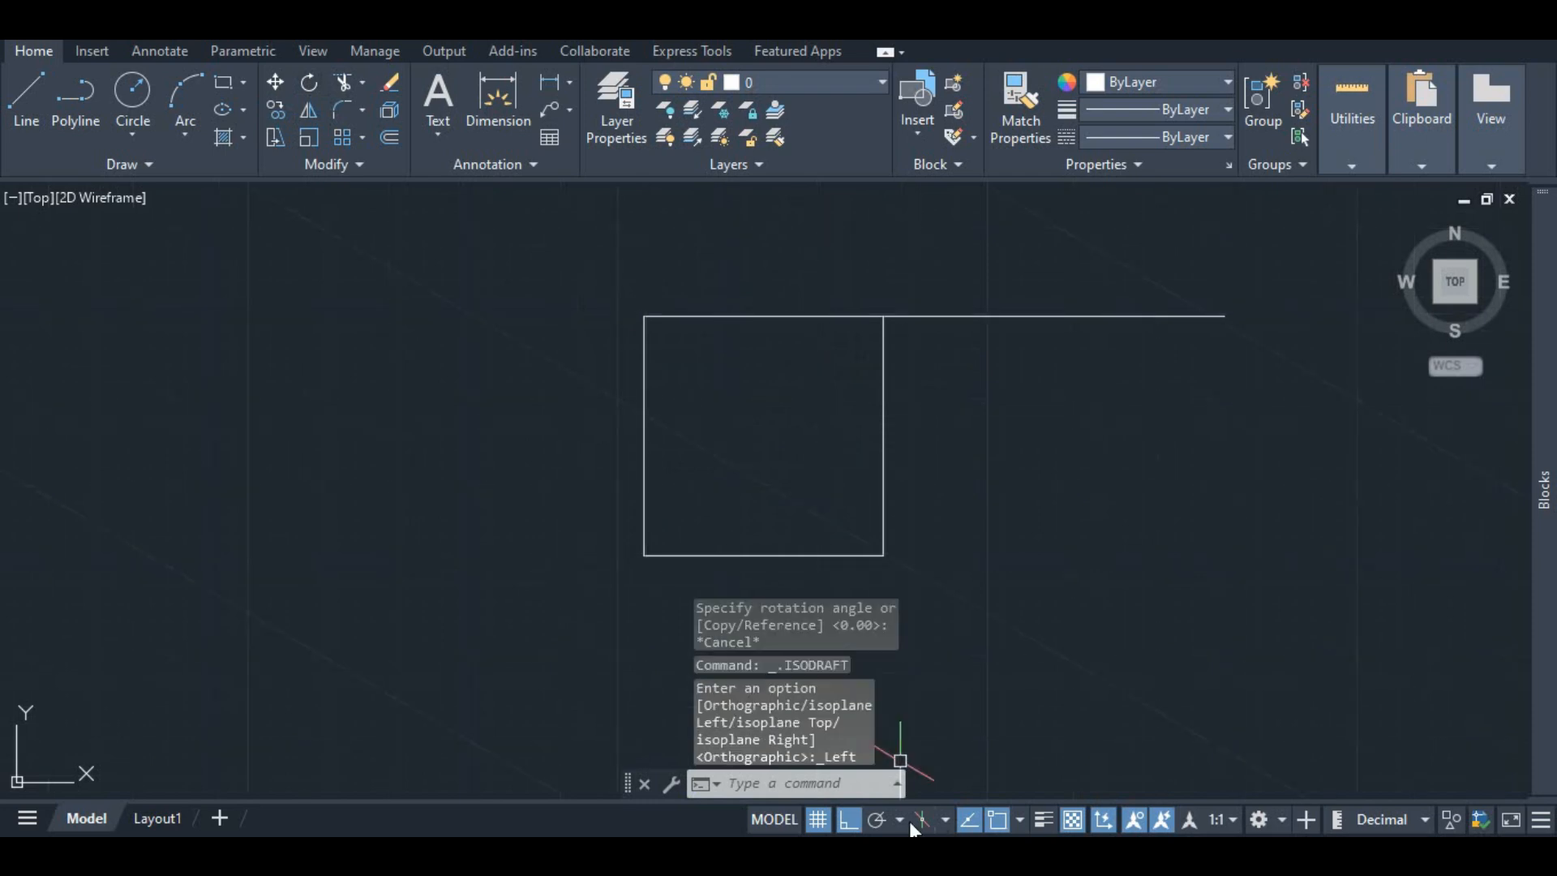
pyautogui.click(900, 818)
pyautogui.click(911, 820)
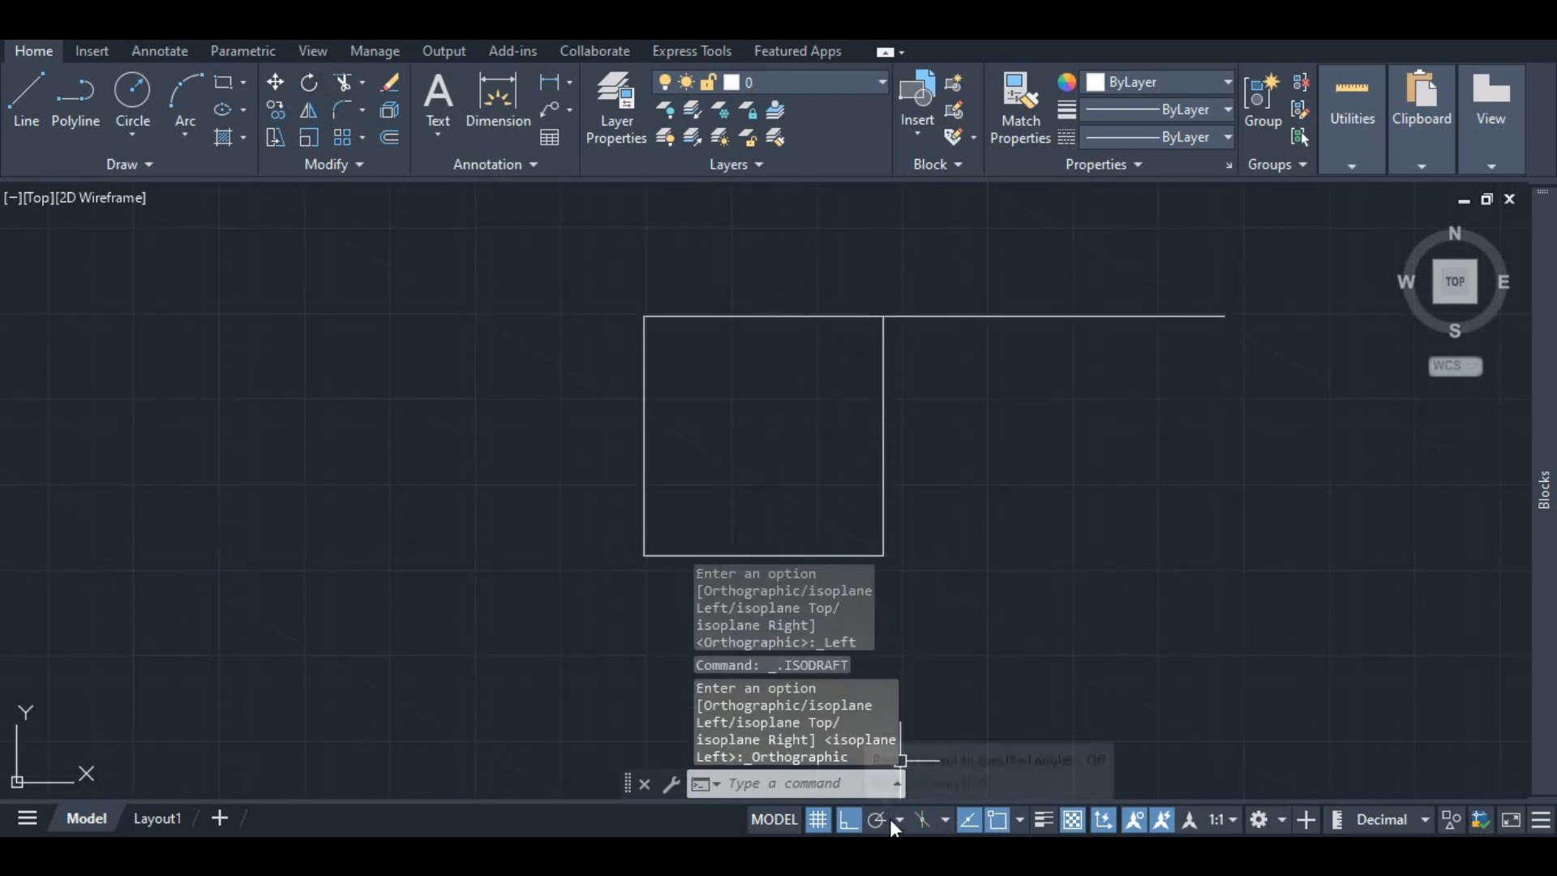
pyautogui.click(887, 818)
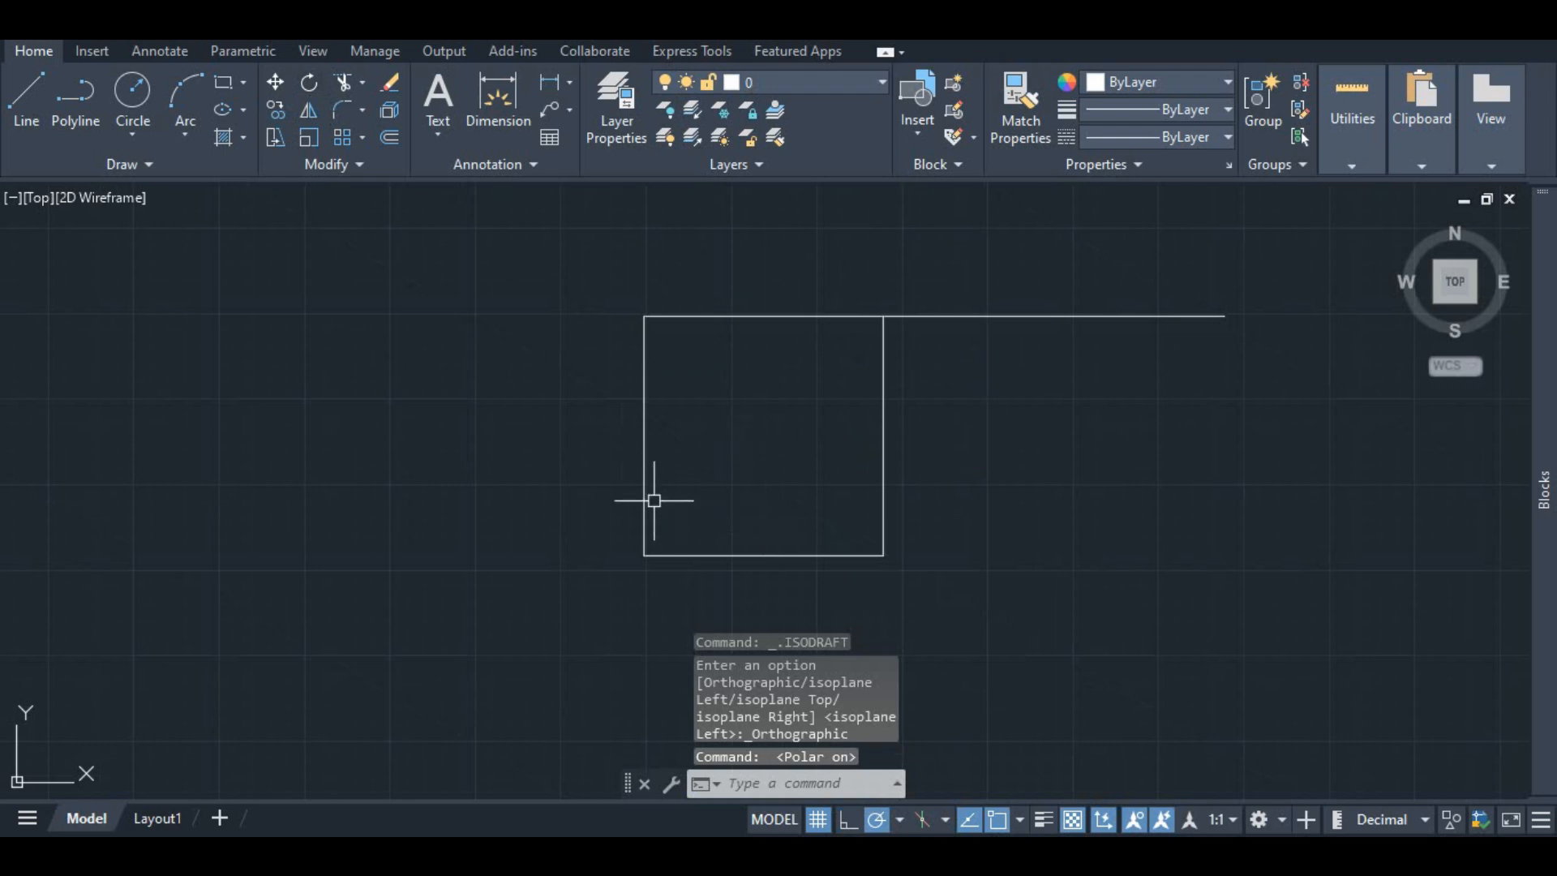
pyautogui.click(309, 84)
pyautogui.click(644, 304)
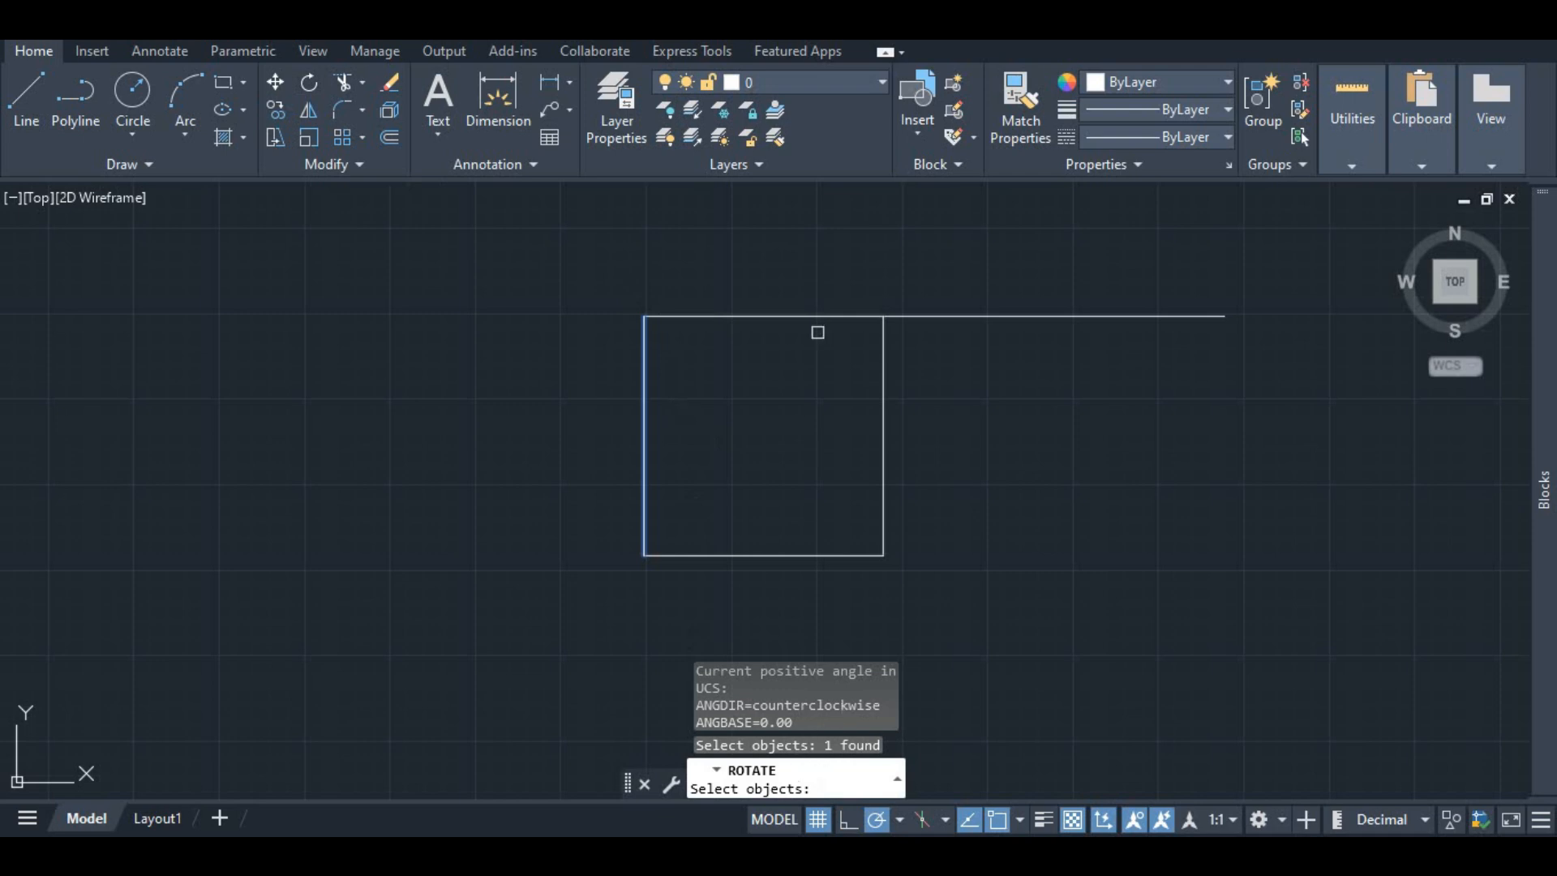
pyautogui.press('Escape')
# Step: Try to rotate the square's four lines about its bottom-right corner
pyautogui.click(747, 318)
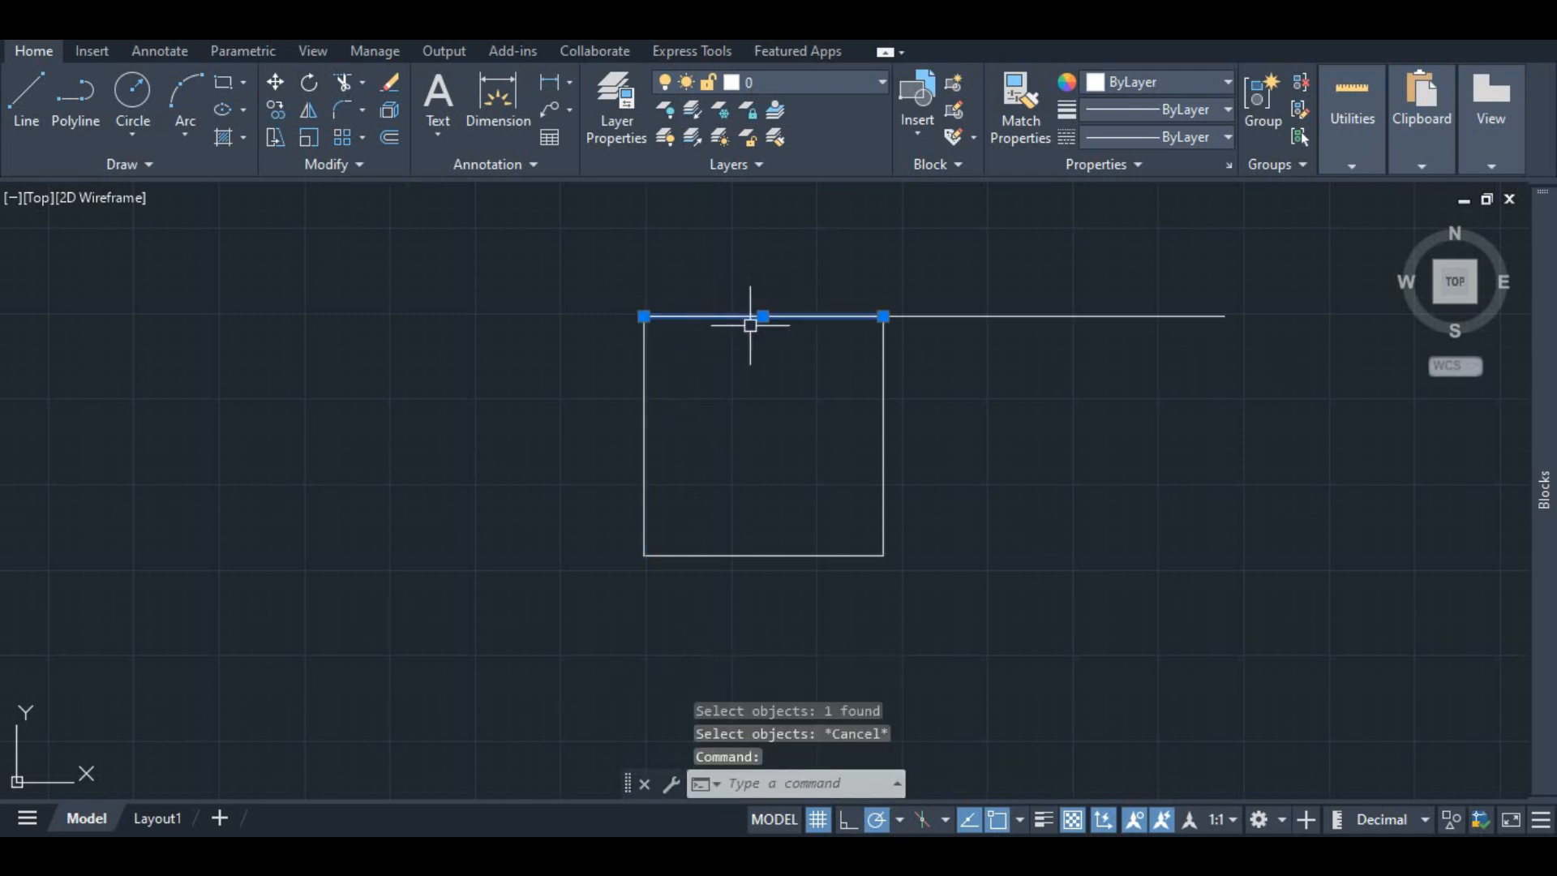
pyautogui.click(883, 393)
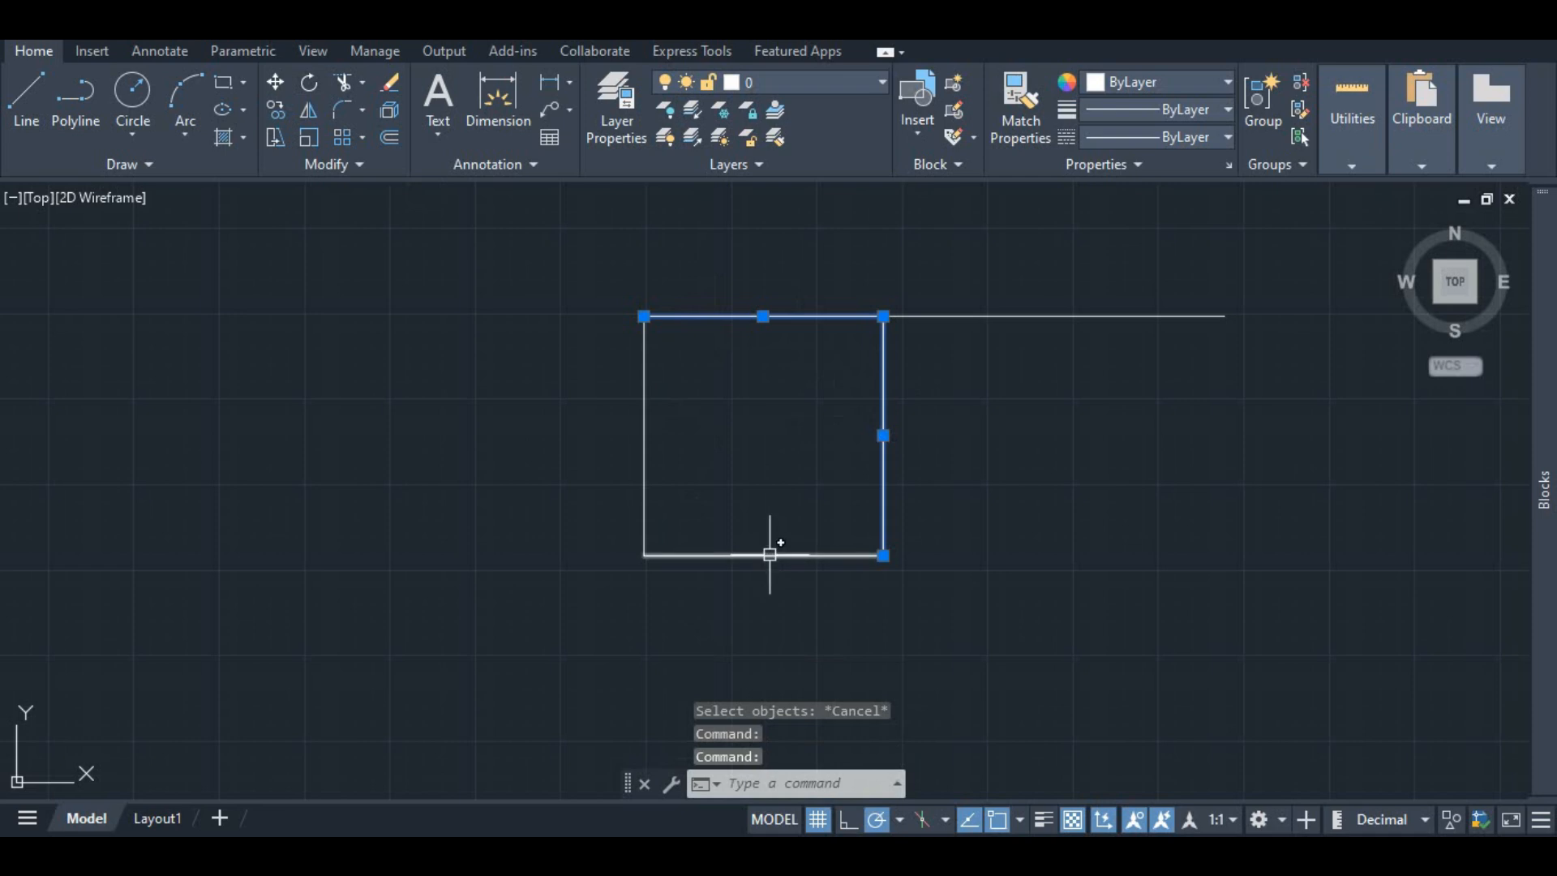
pyautogui.click(768, 555)
pyautogui.click(638, 430)
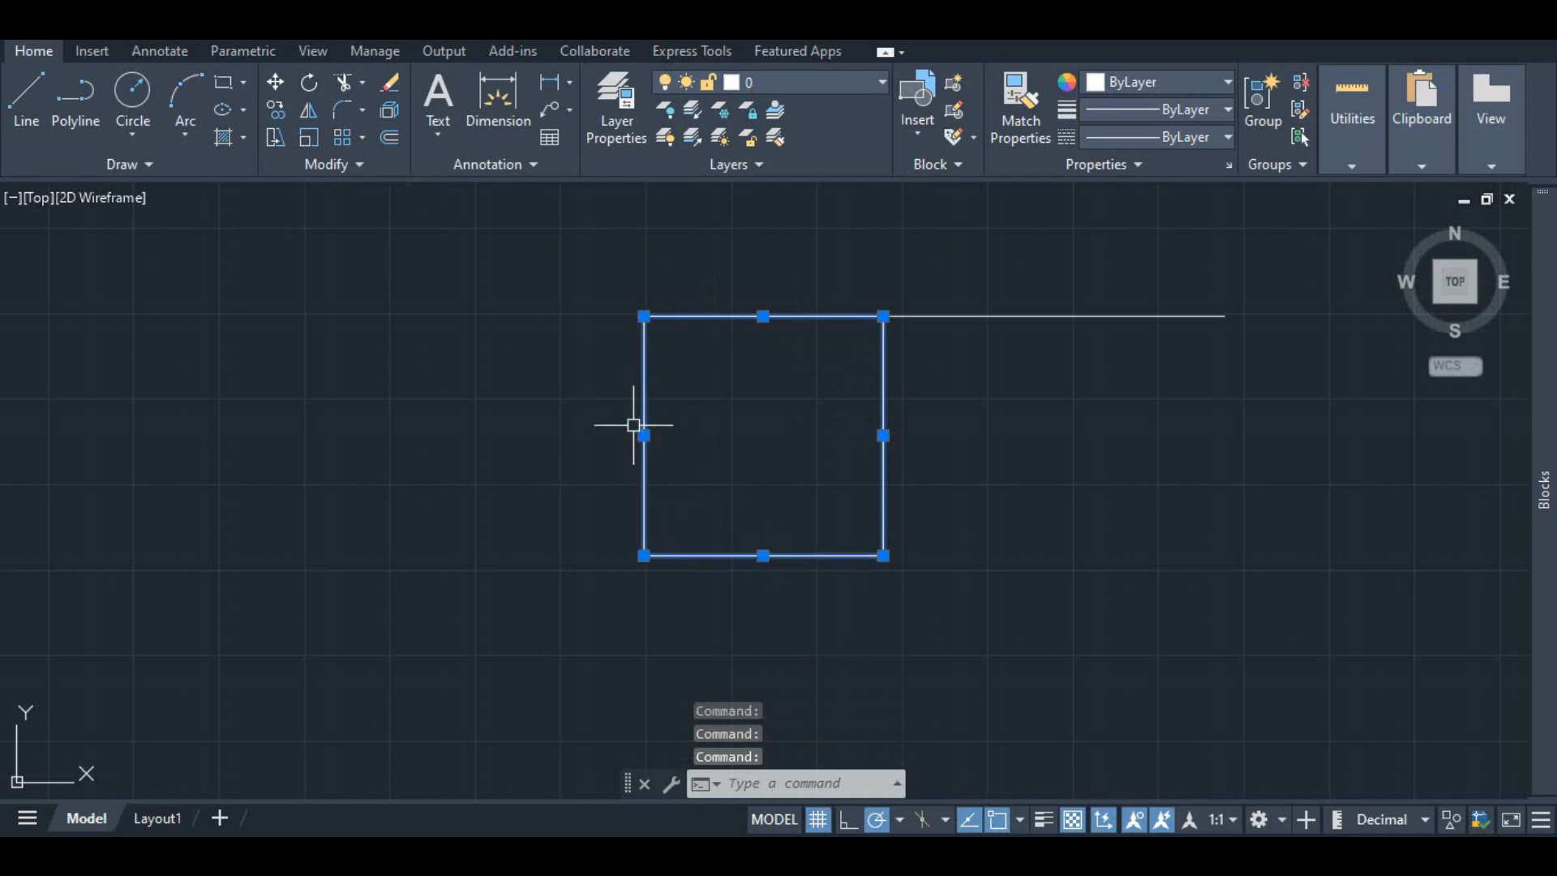
pyautogui.click(309, 84)
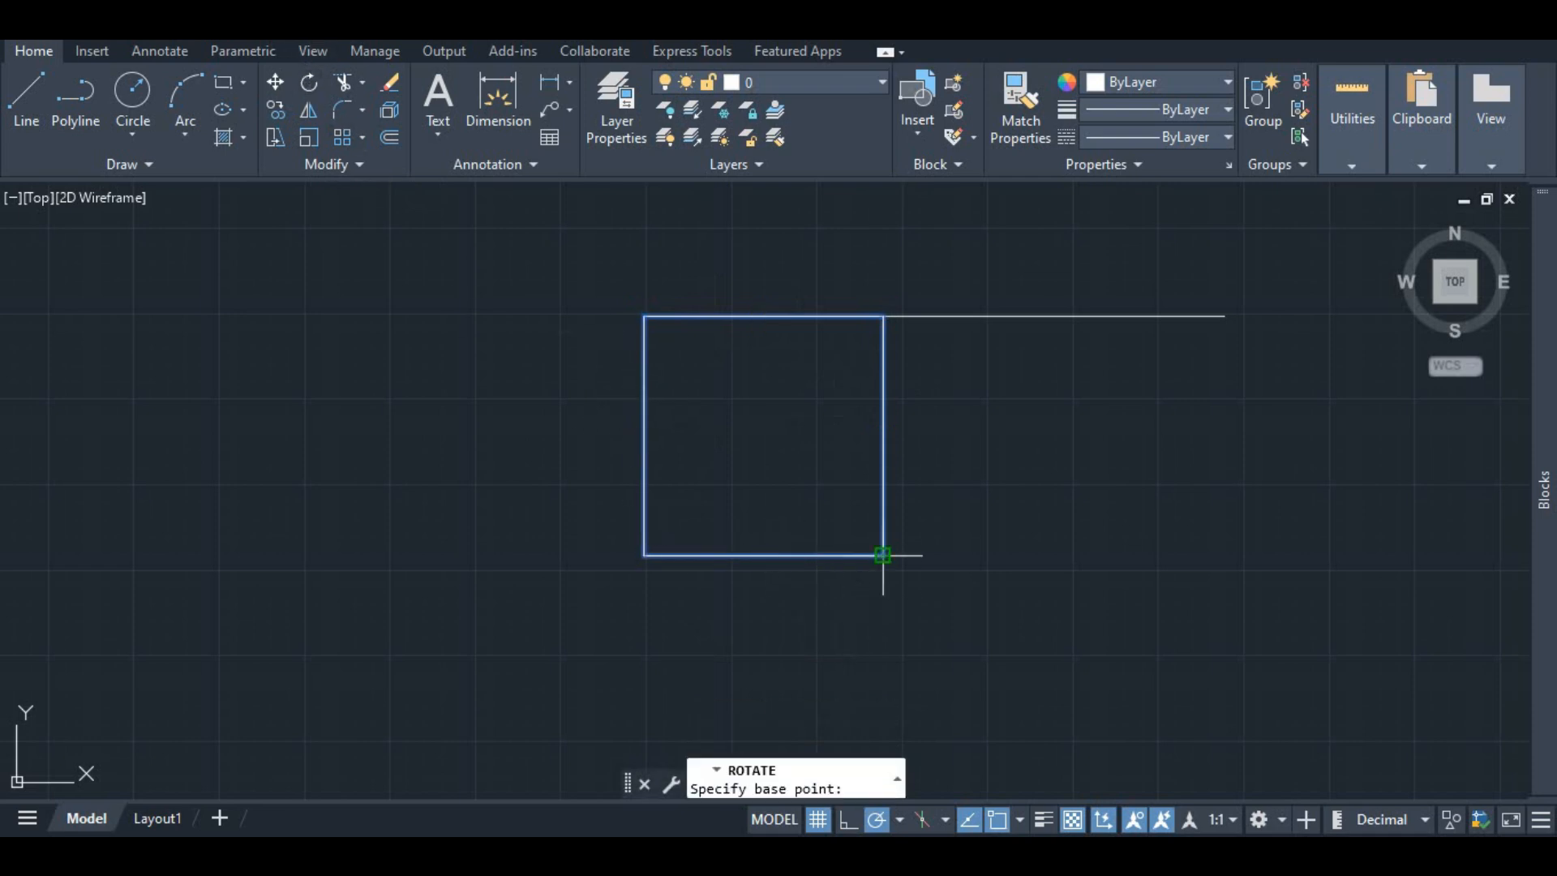
pyautogui.click(883, 555)
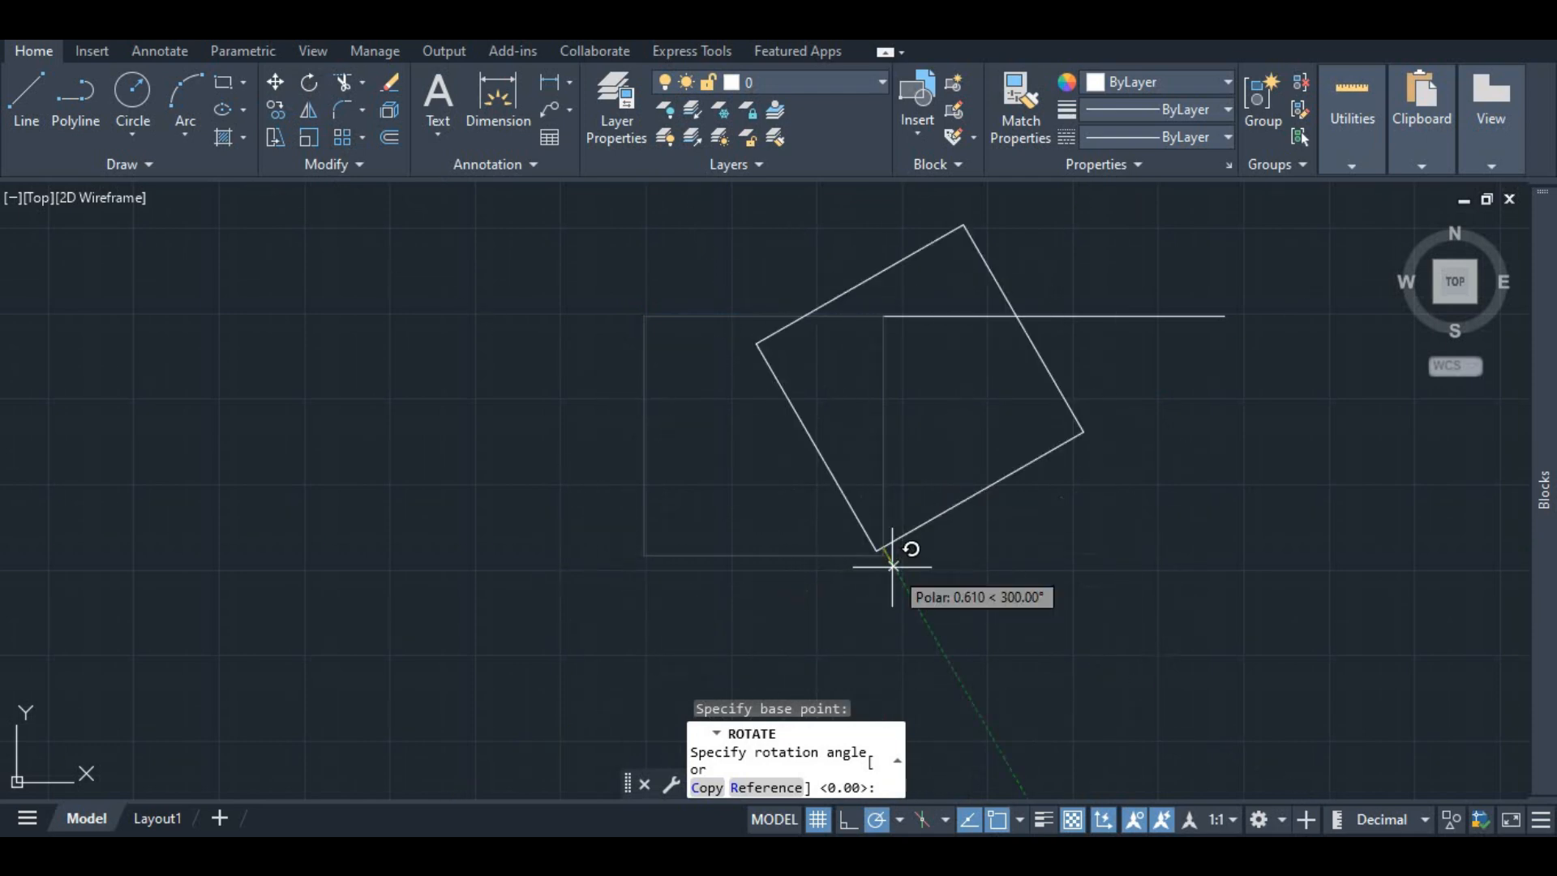
pyautogui.press('Escape')
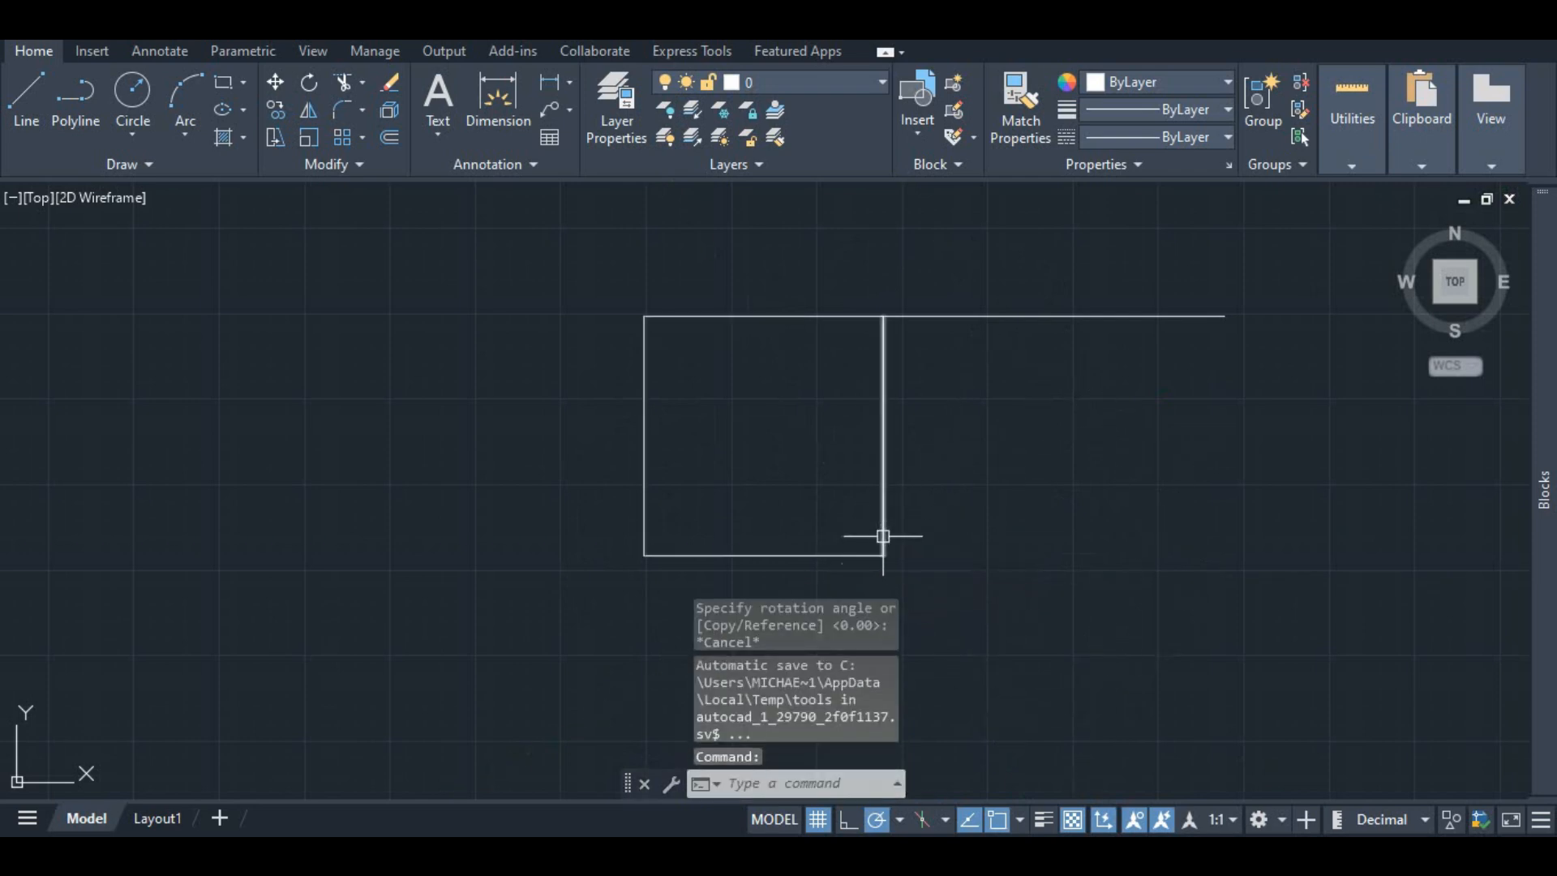
# Step: Turn on ortho mode for drawing constraints
pyautogui.click(898, 820)
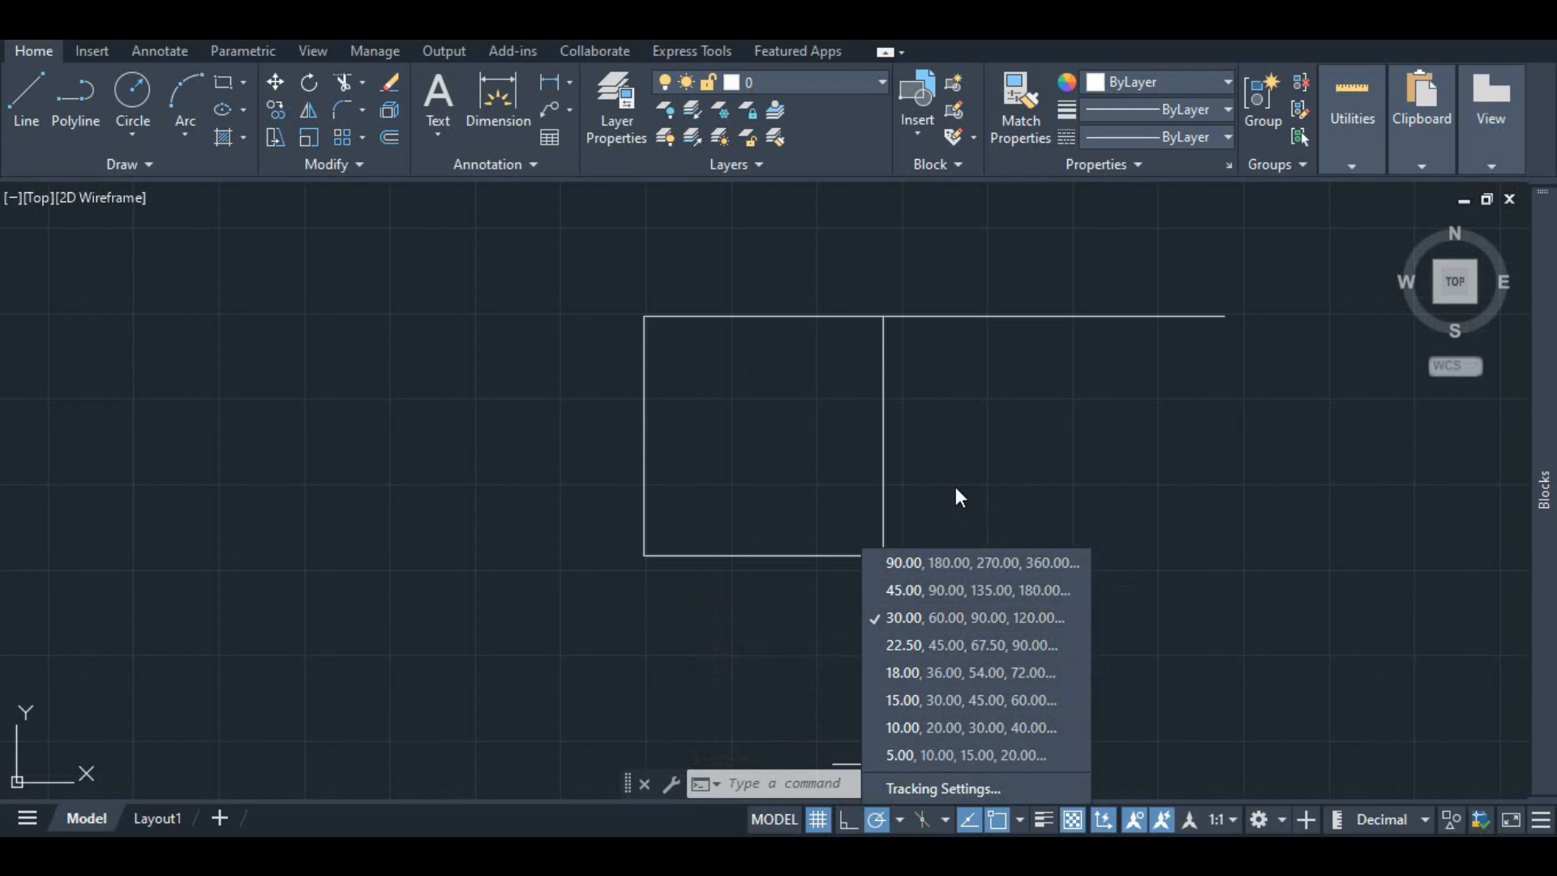
pyautogui.press('Escape')
pyautogui.press('Escape')
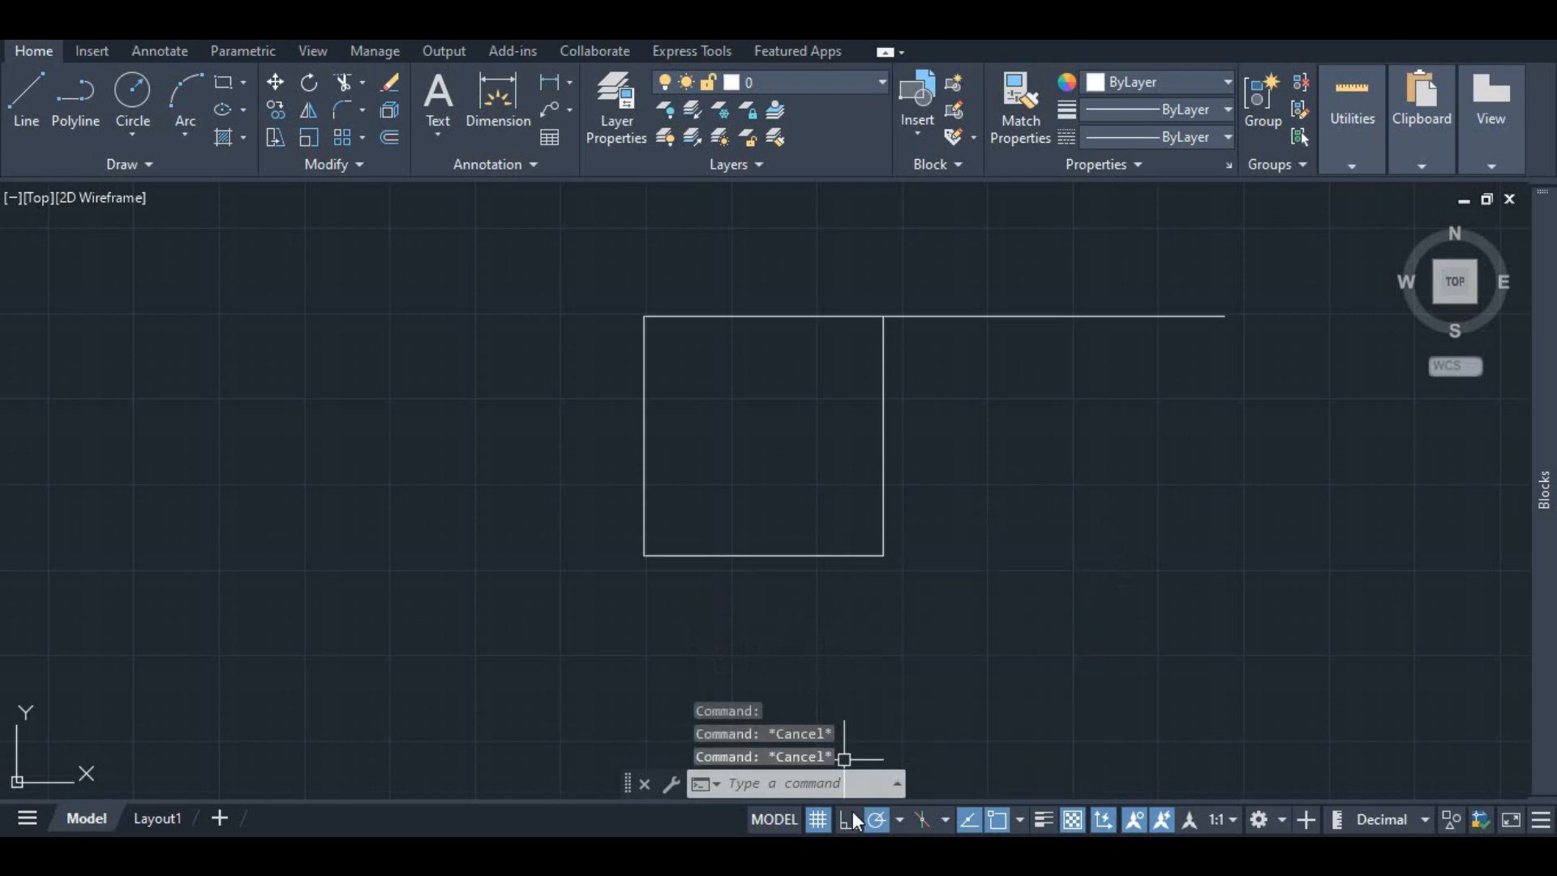
pyautogui.click(848, 819)
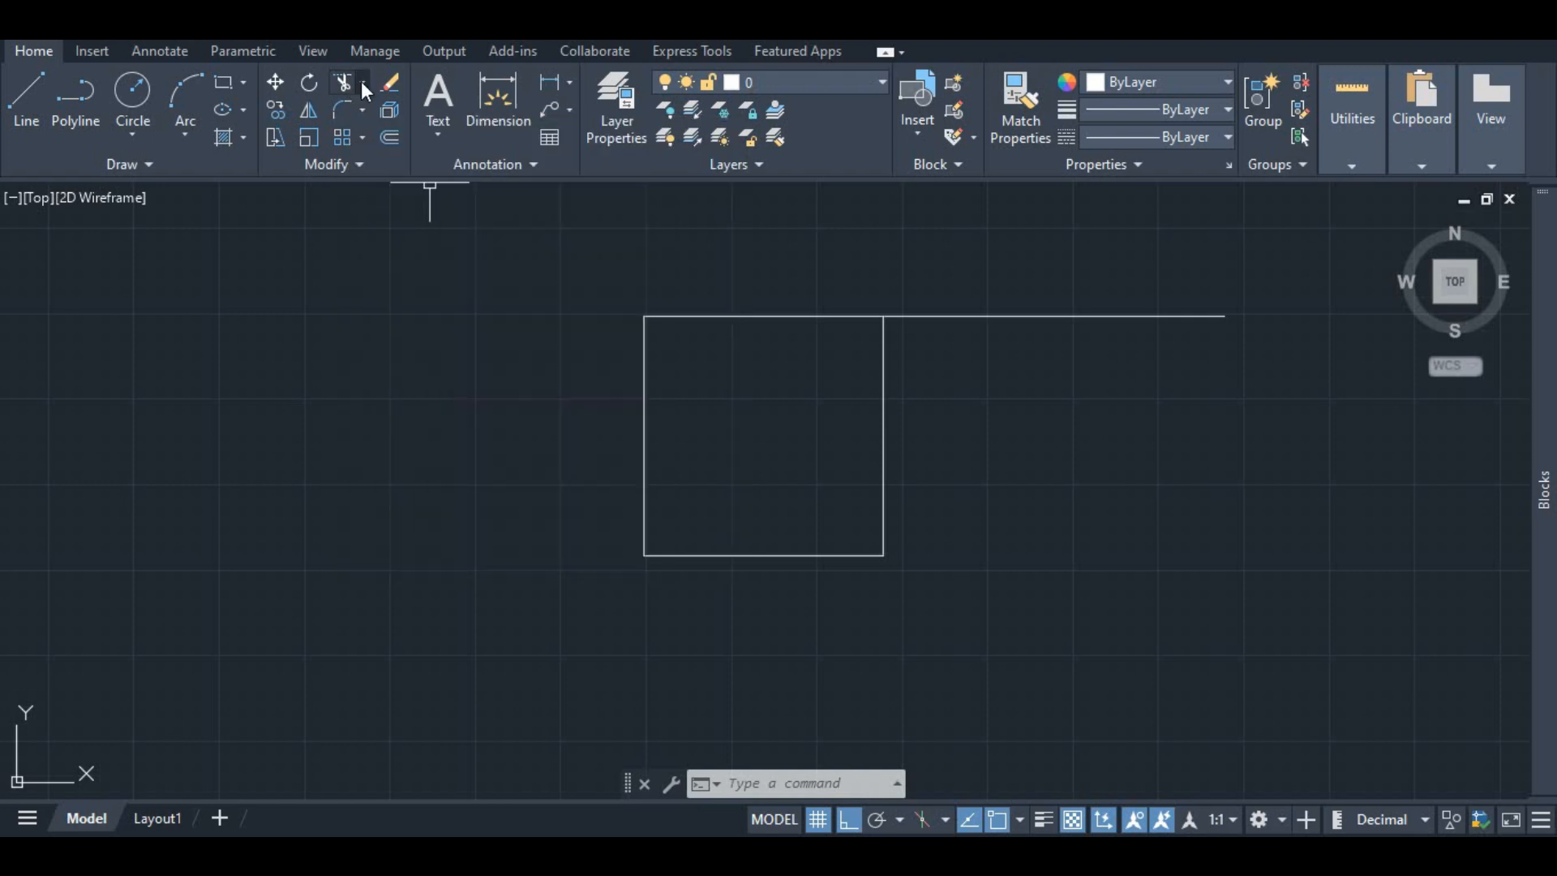
# Step: Trim the square's top edge with the Trim tool and undo the trim
pyautogui.click(361, 81)
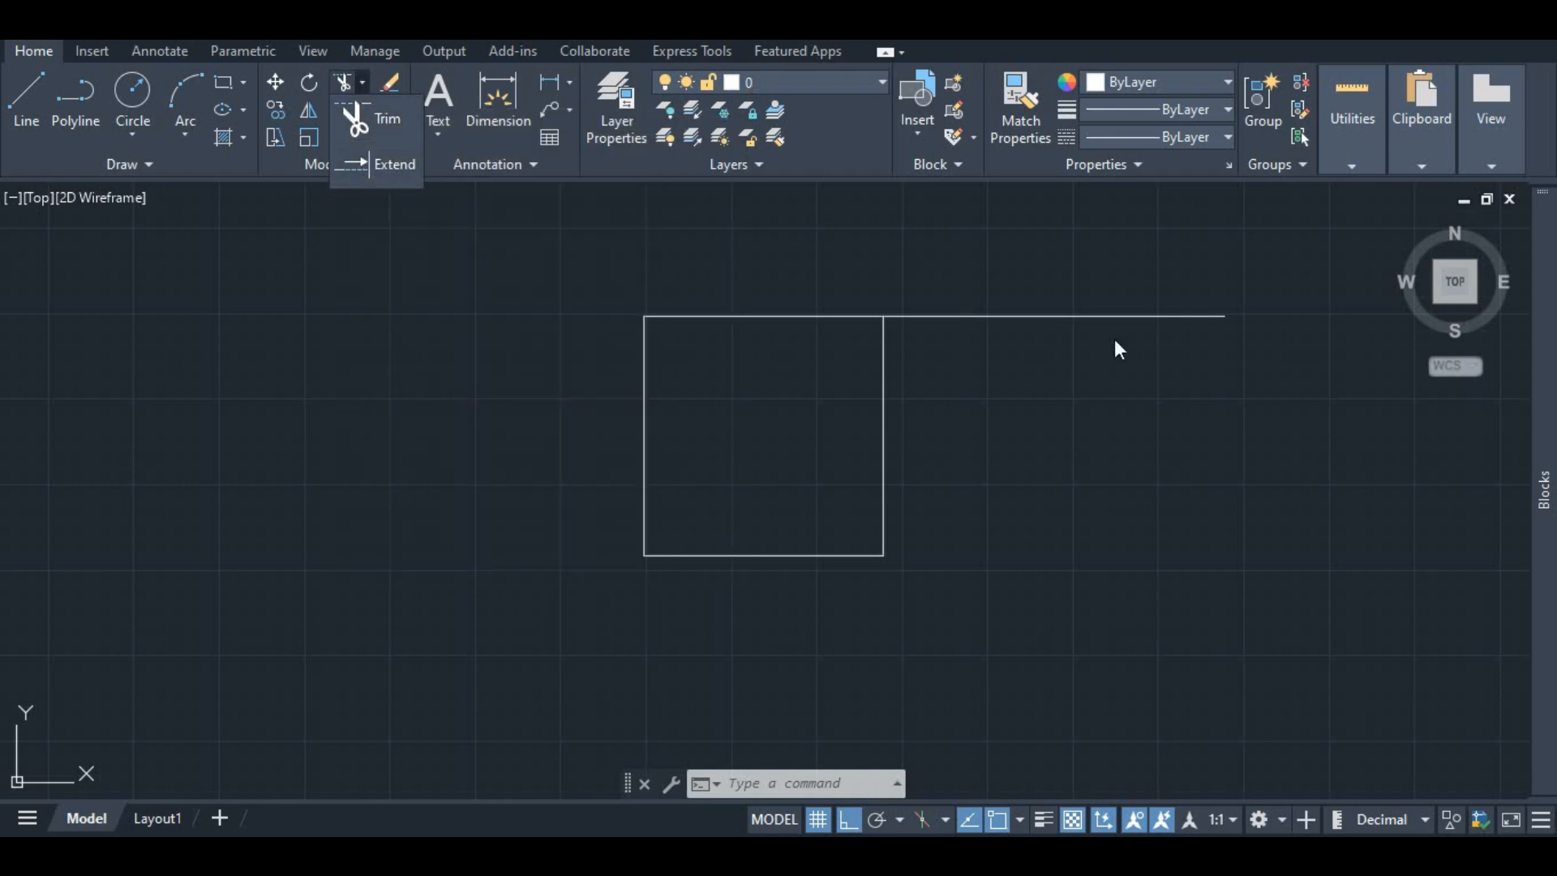
pyautogui.click(347, 86)
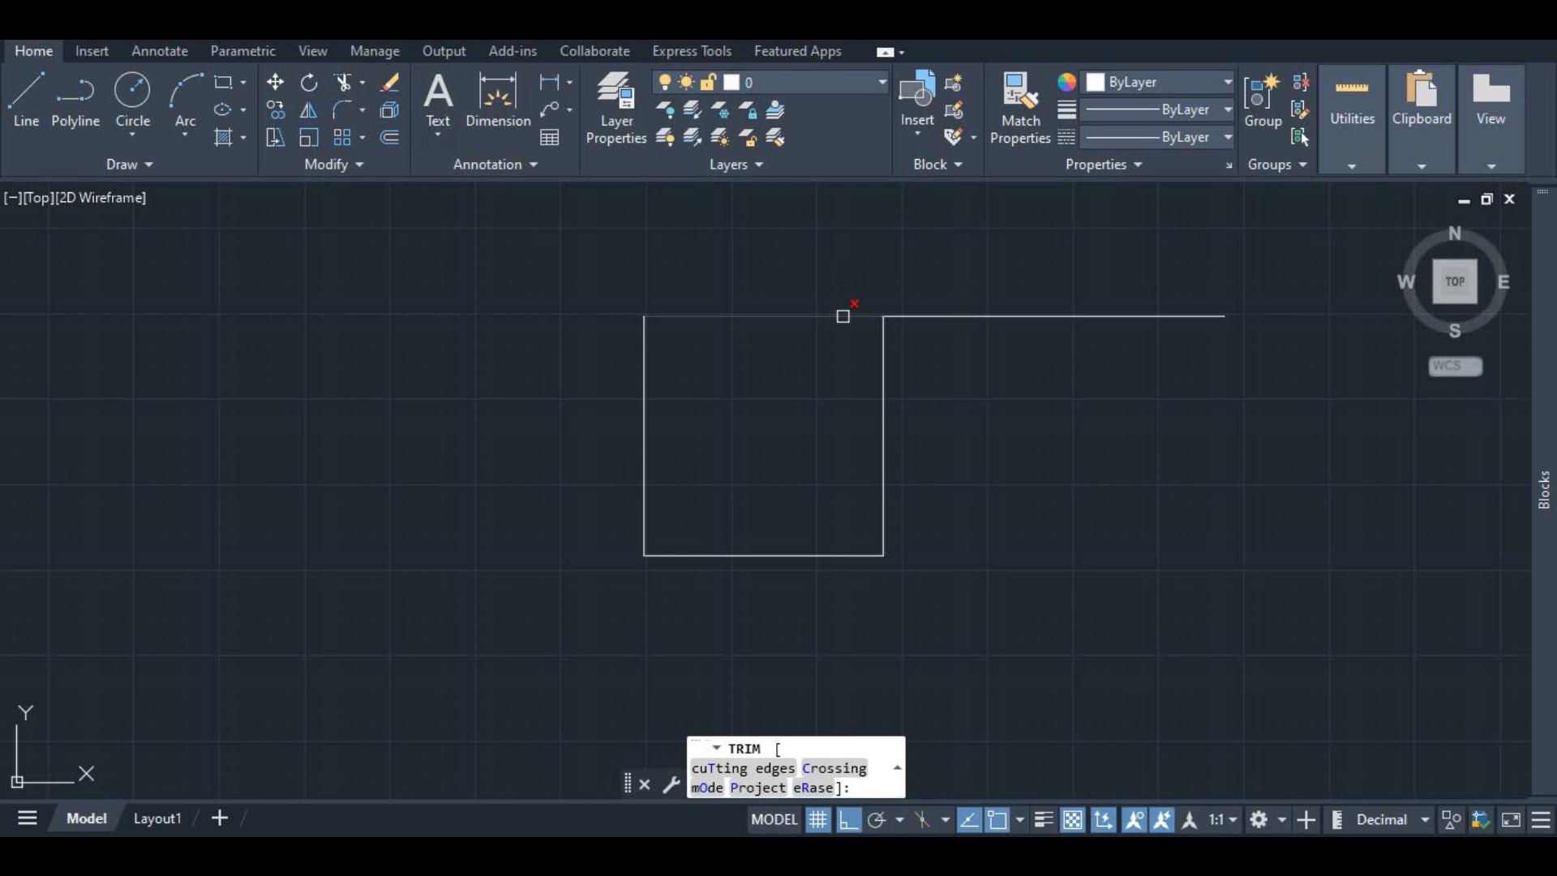
pyautogui.click(843, 316)
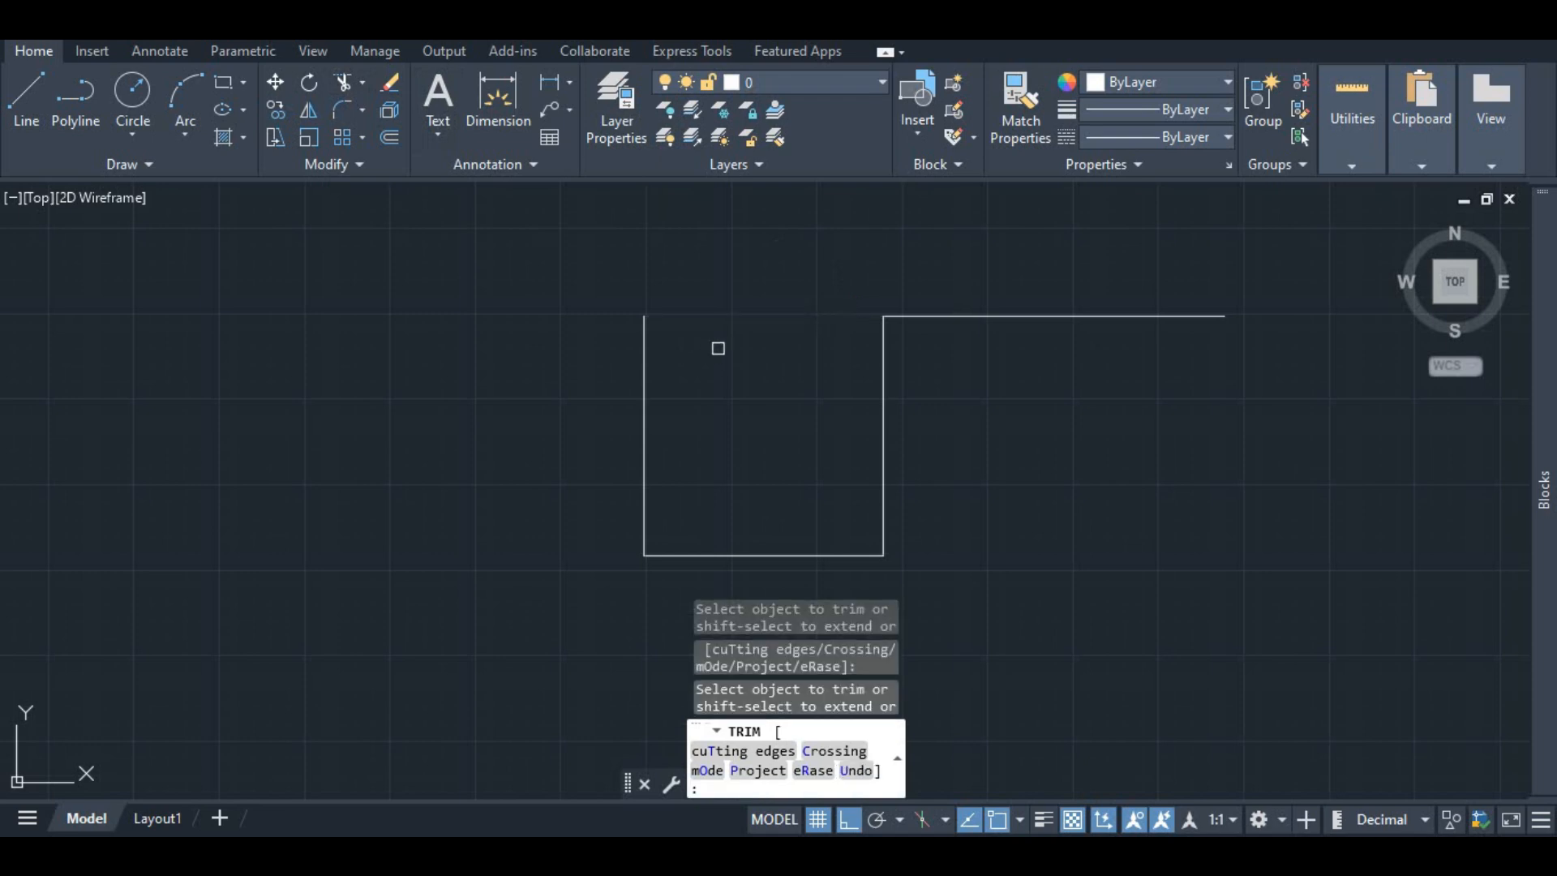
pyautogui.press('Escape')
pyautogui.hotkey('ctrl', 'z')
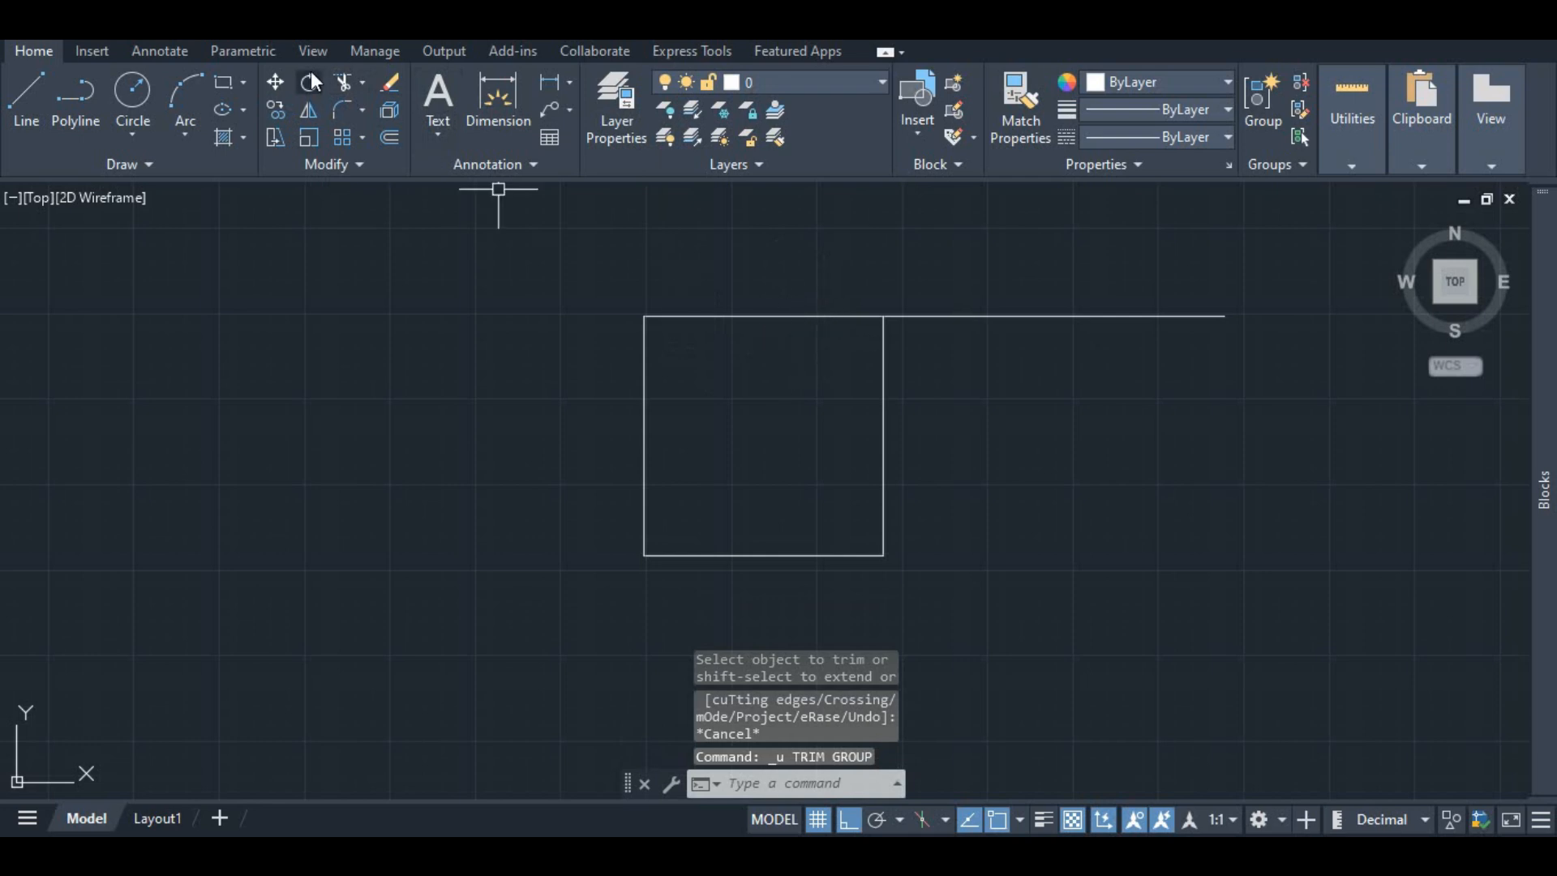
# Step: Shorten the square's top line by 3 units by stretching its right endpoint
pyautogui.click(362, 82)
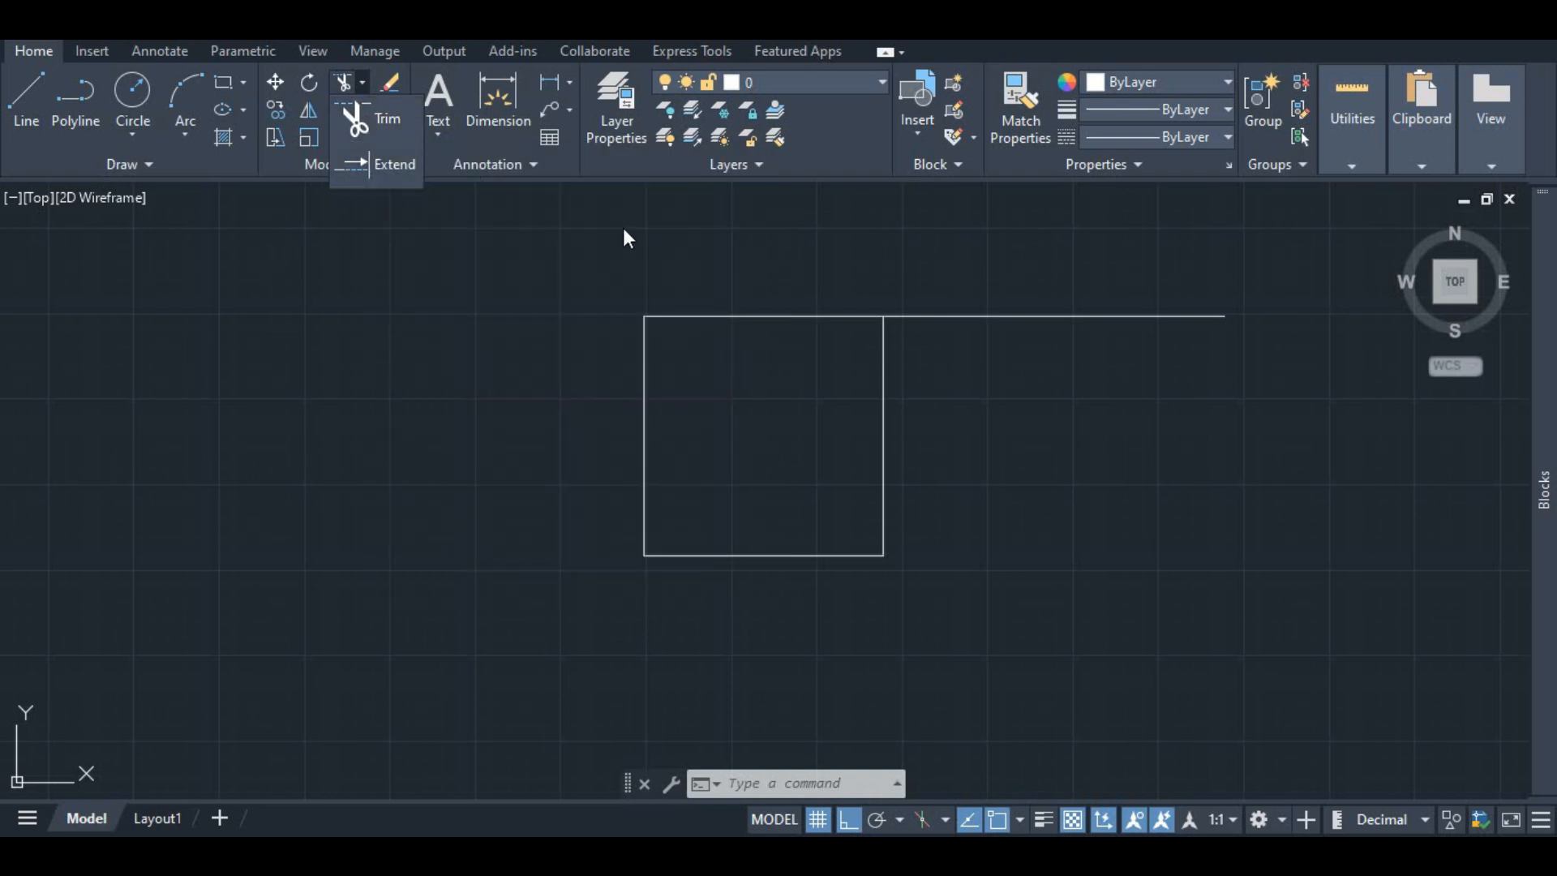
pyautogui.click(800, 315)
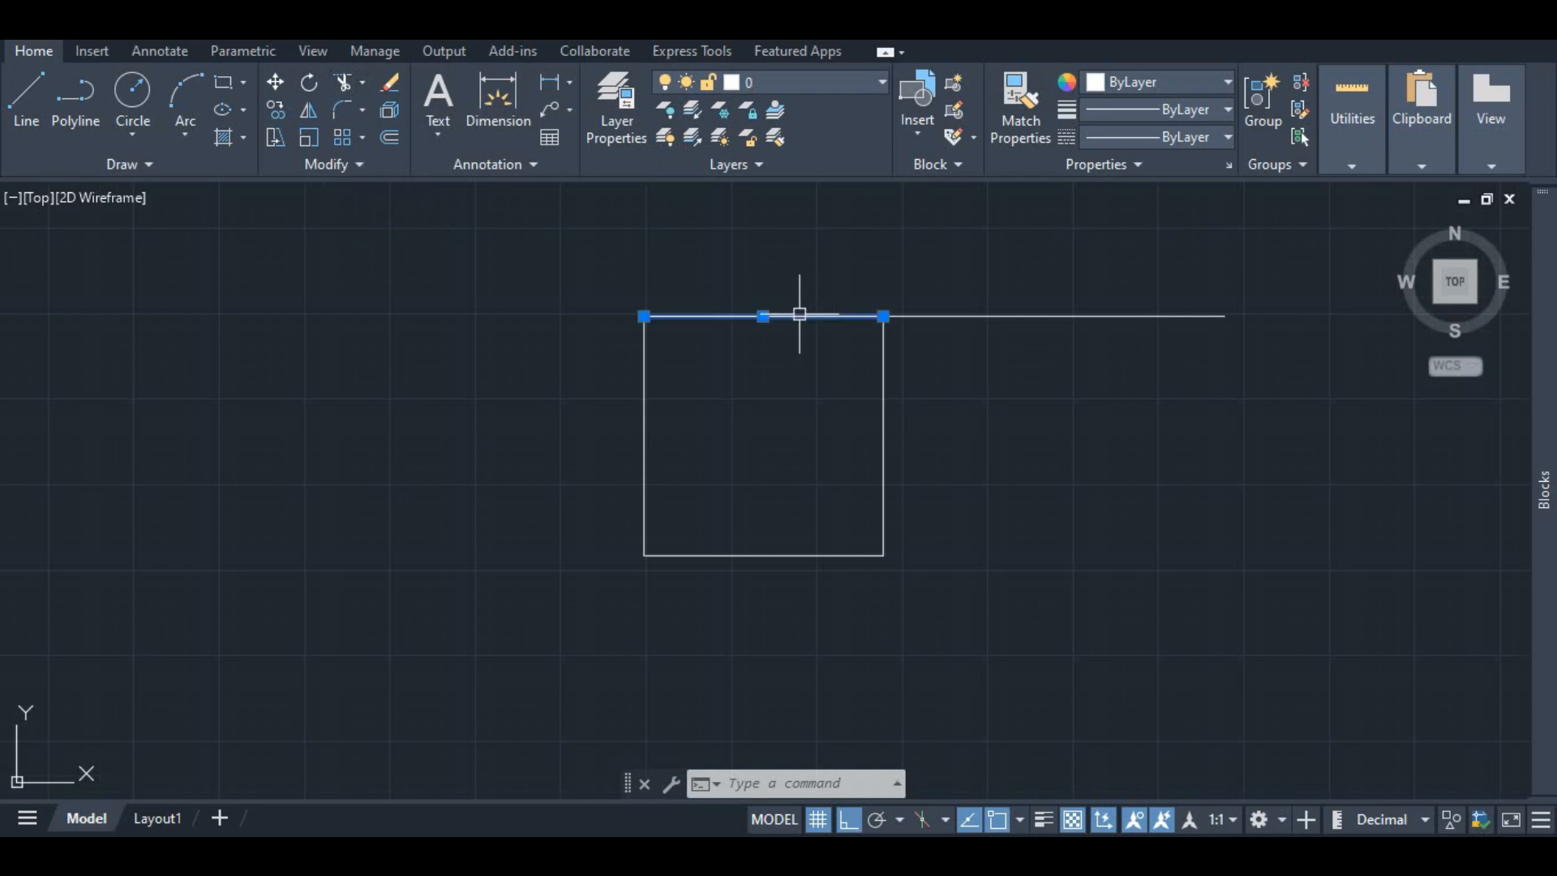
pyautogui.click(939, 315)
pyautogui.scroll(2, 929, 325)
pyautogui.click(883, 315)
pyautogui.write('3')
pyautogui.press('Return')
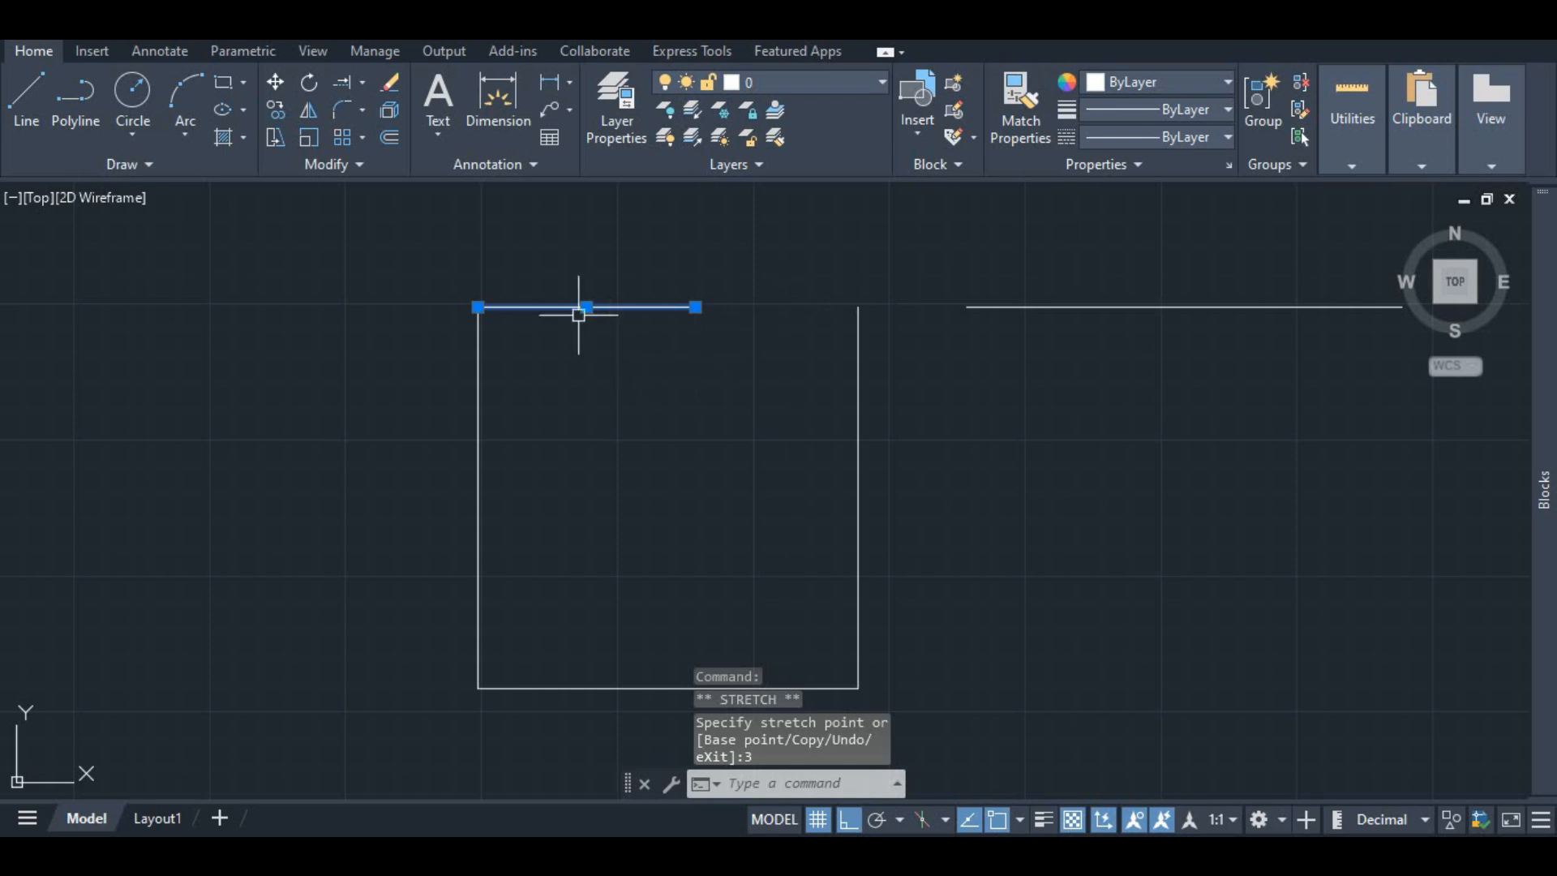
pyautogui.press('Escape')
# Step: Extend the square's shortened top line back to meet its right edge
pyautogui.click(342, 83)
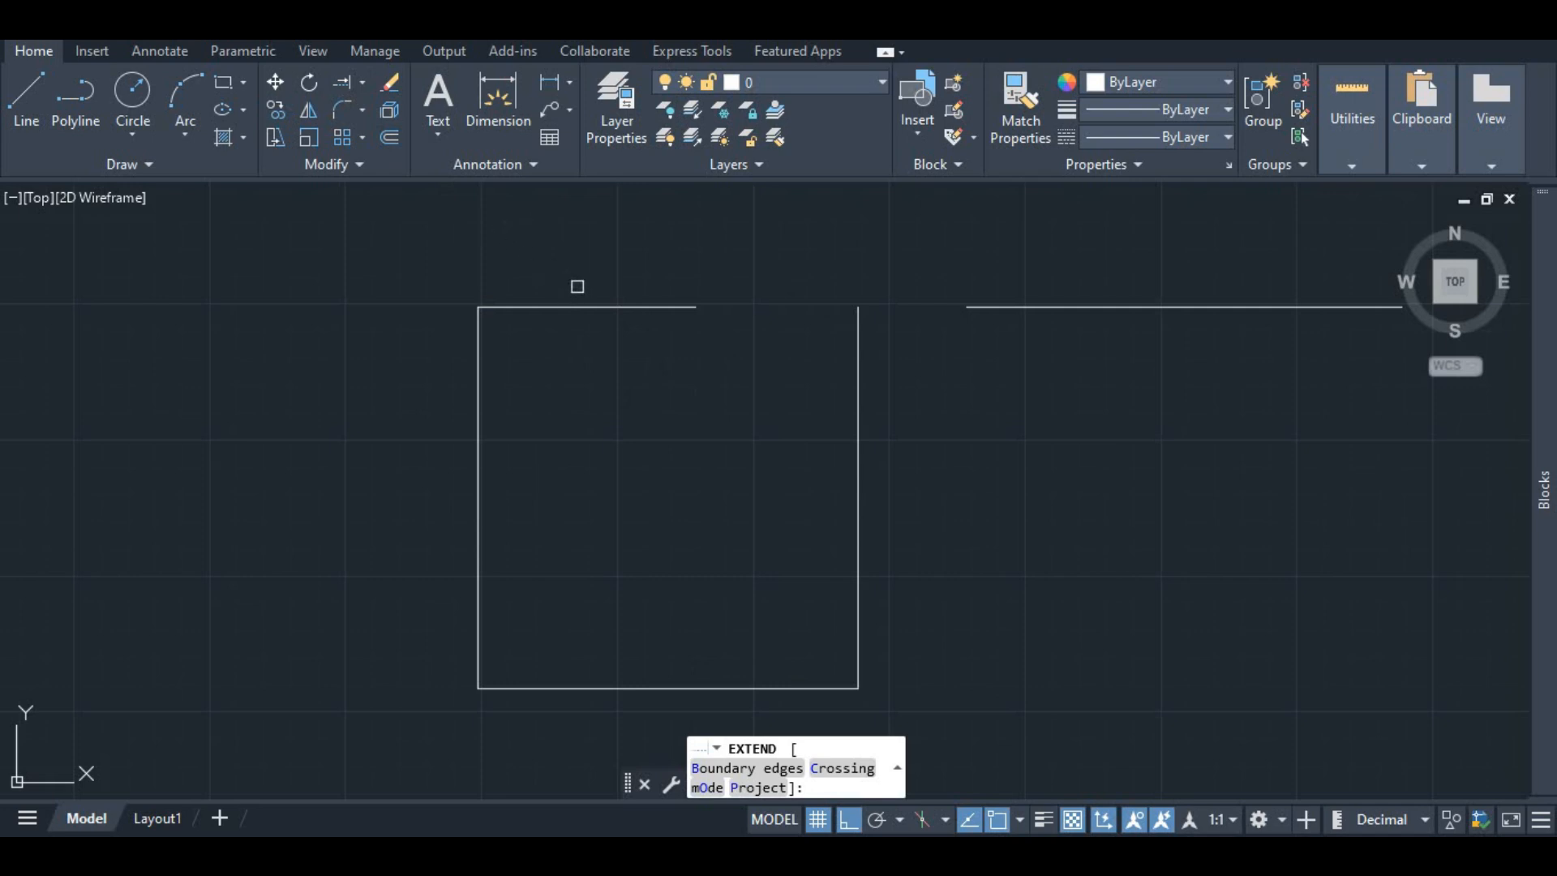
pyautogui.press('Escape')
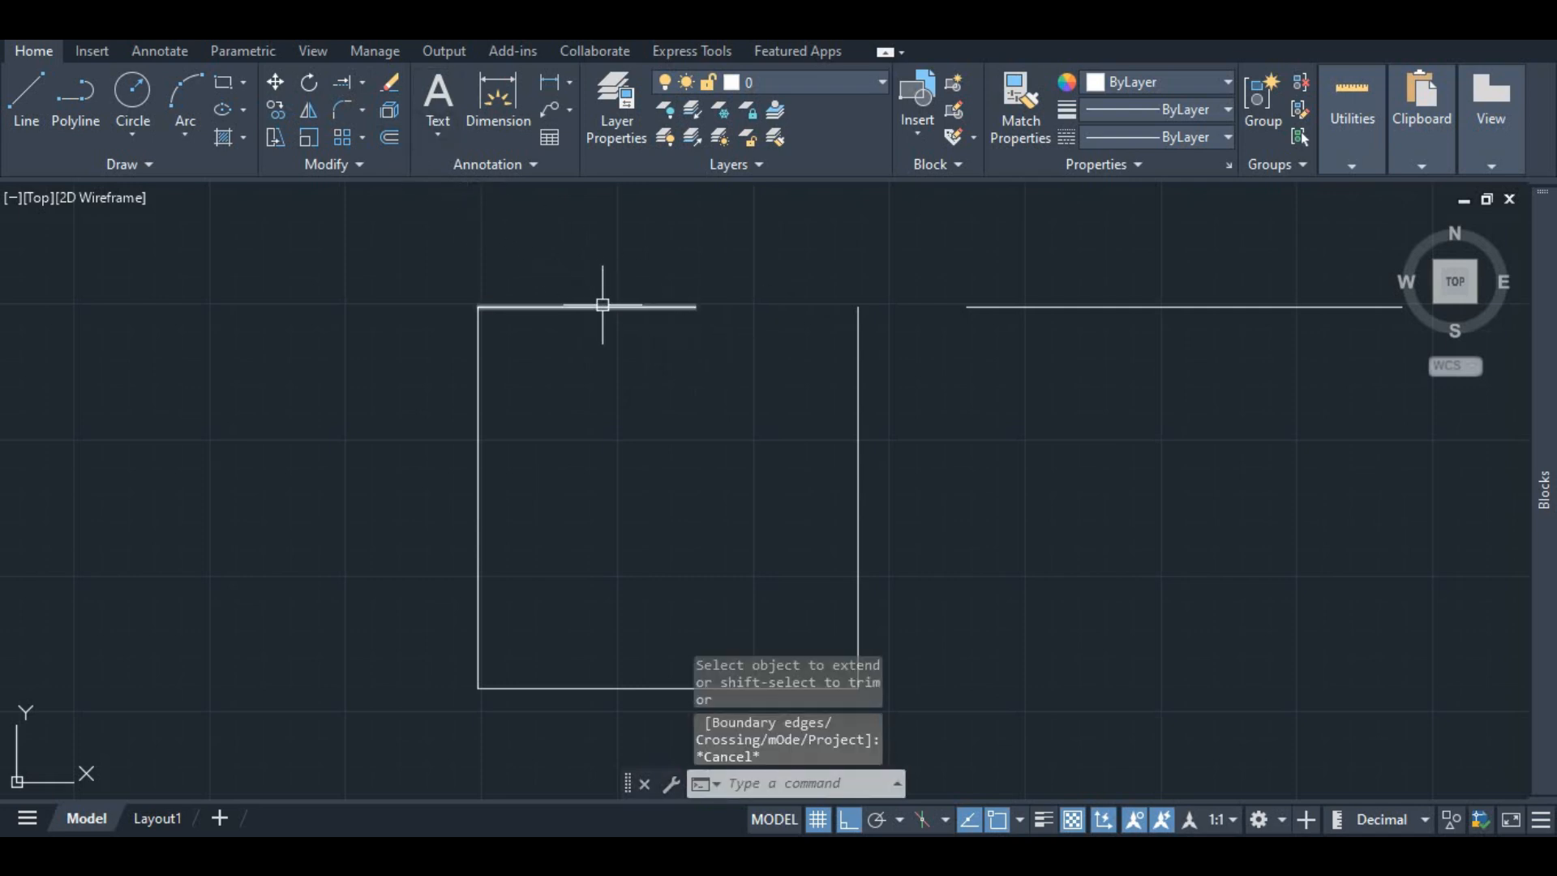
pyautogui.click(346, 81)
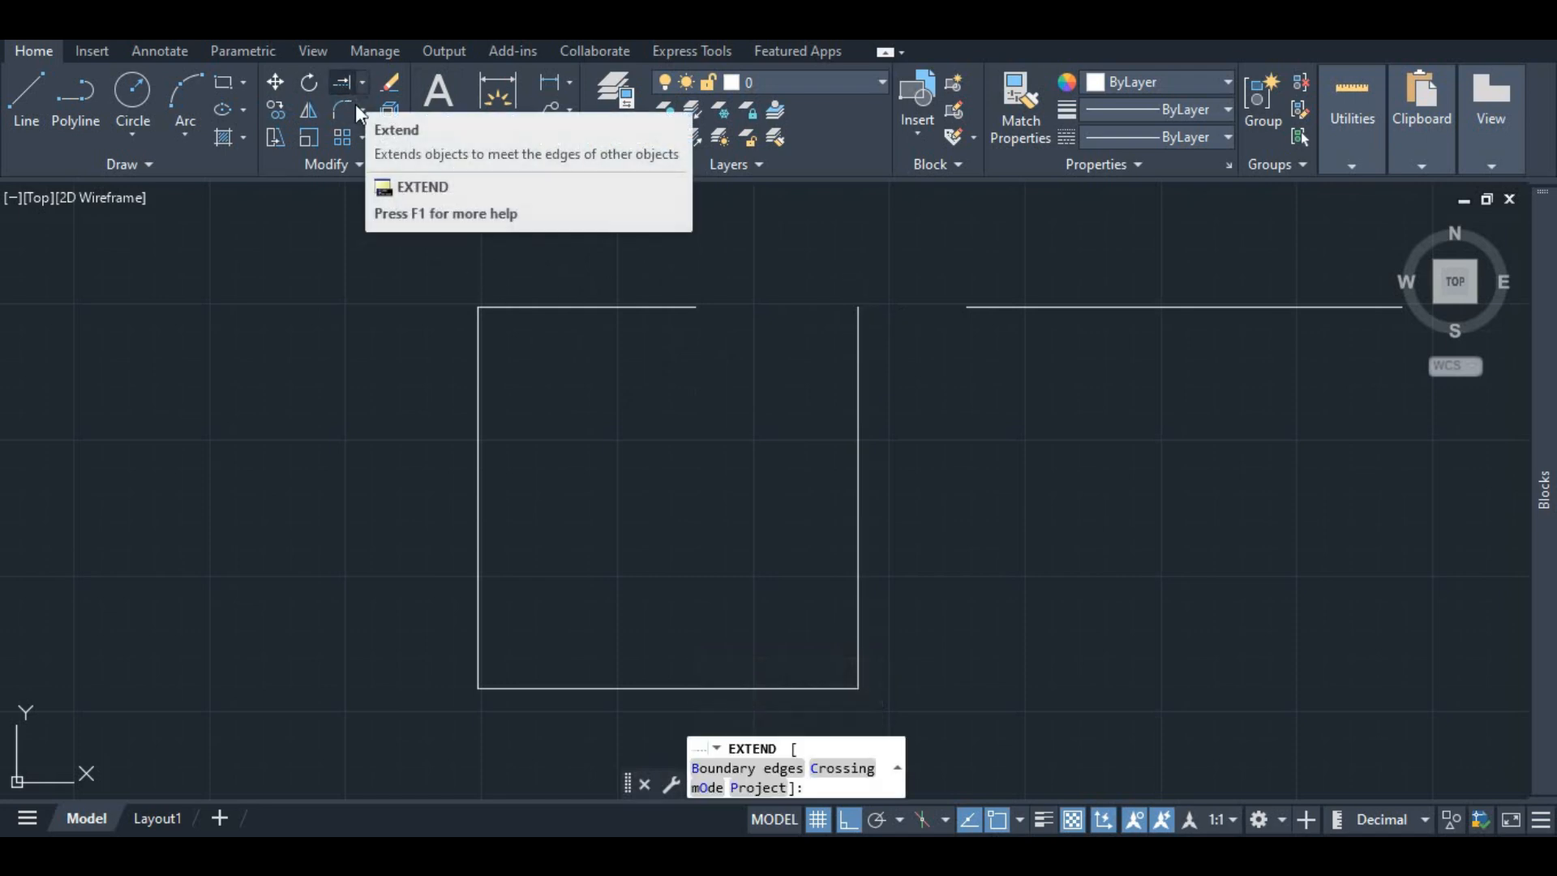
pyautogui.click(513, 301)
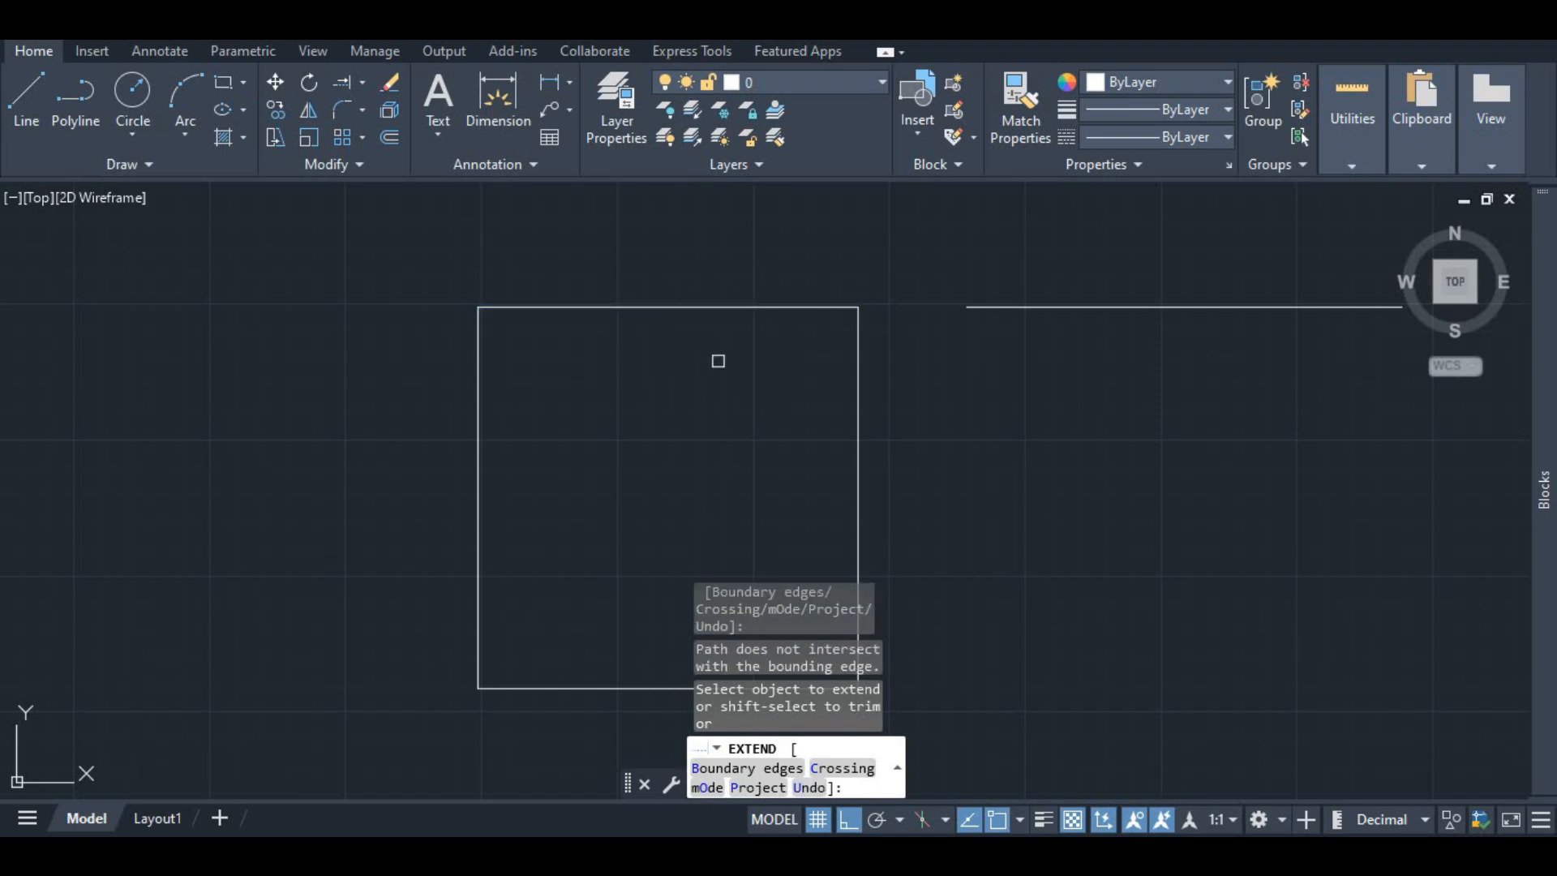
pyautogui.press('Escape')
pyautogui.click(808, 308)
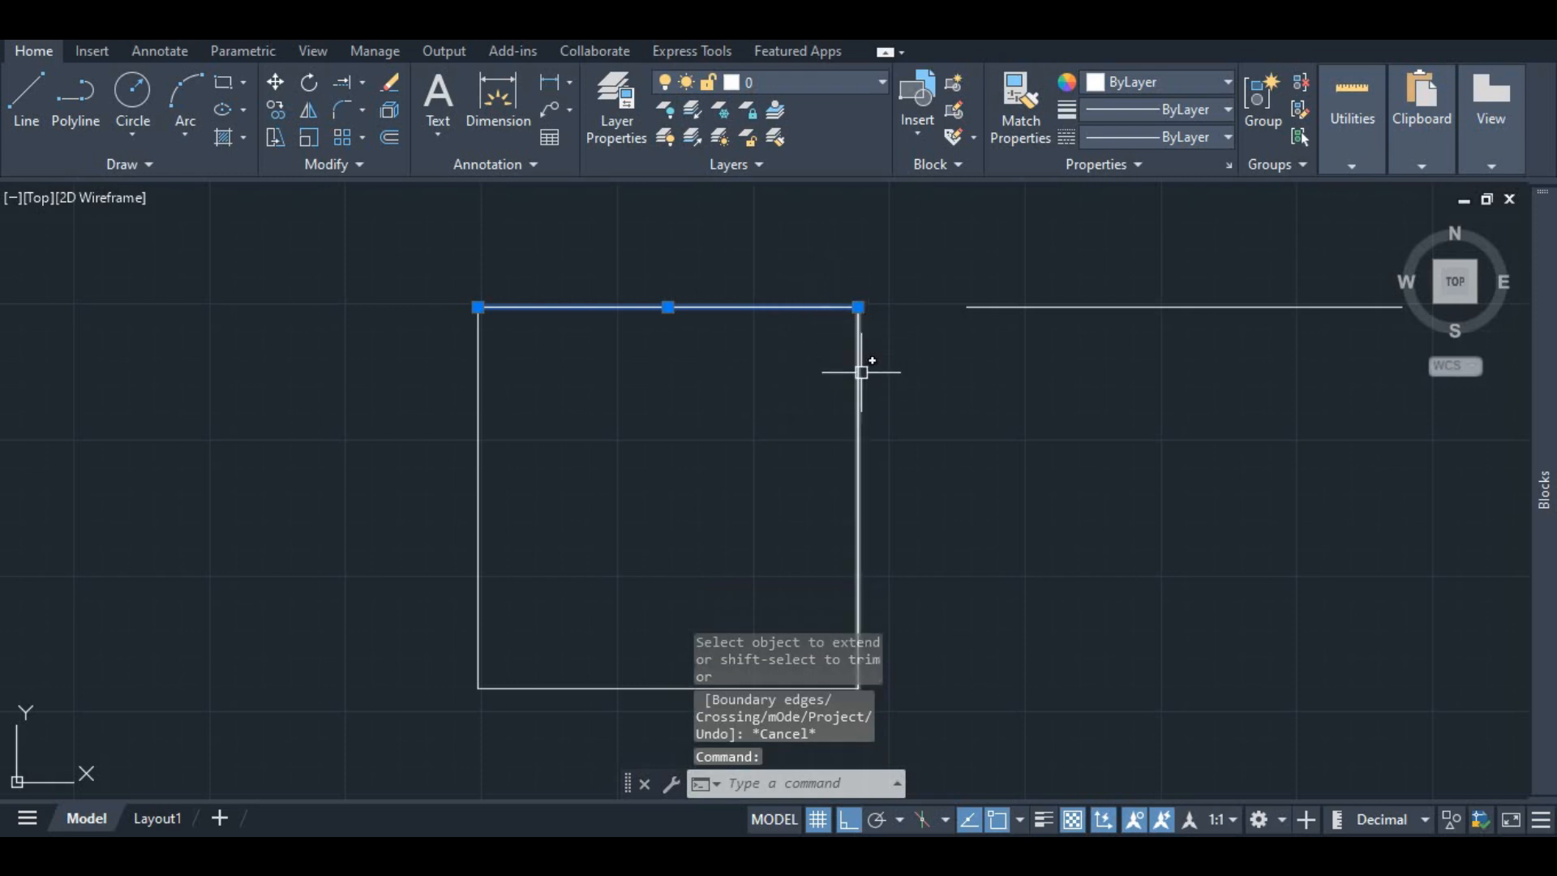
pyautogui.click(860, 361)
pyautogui.press('Escape')
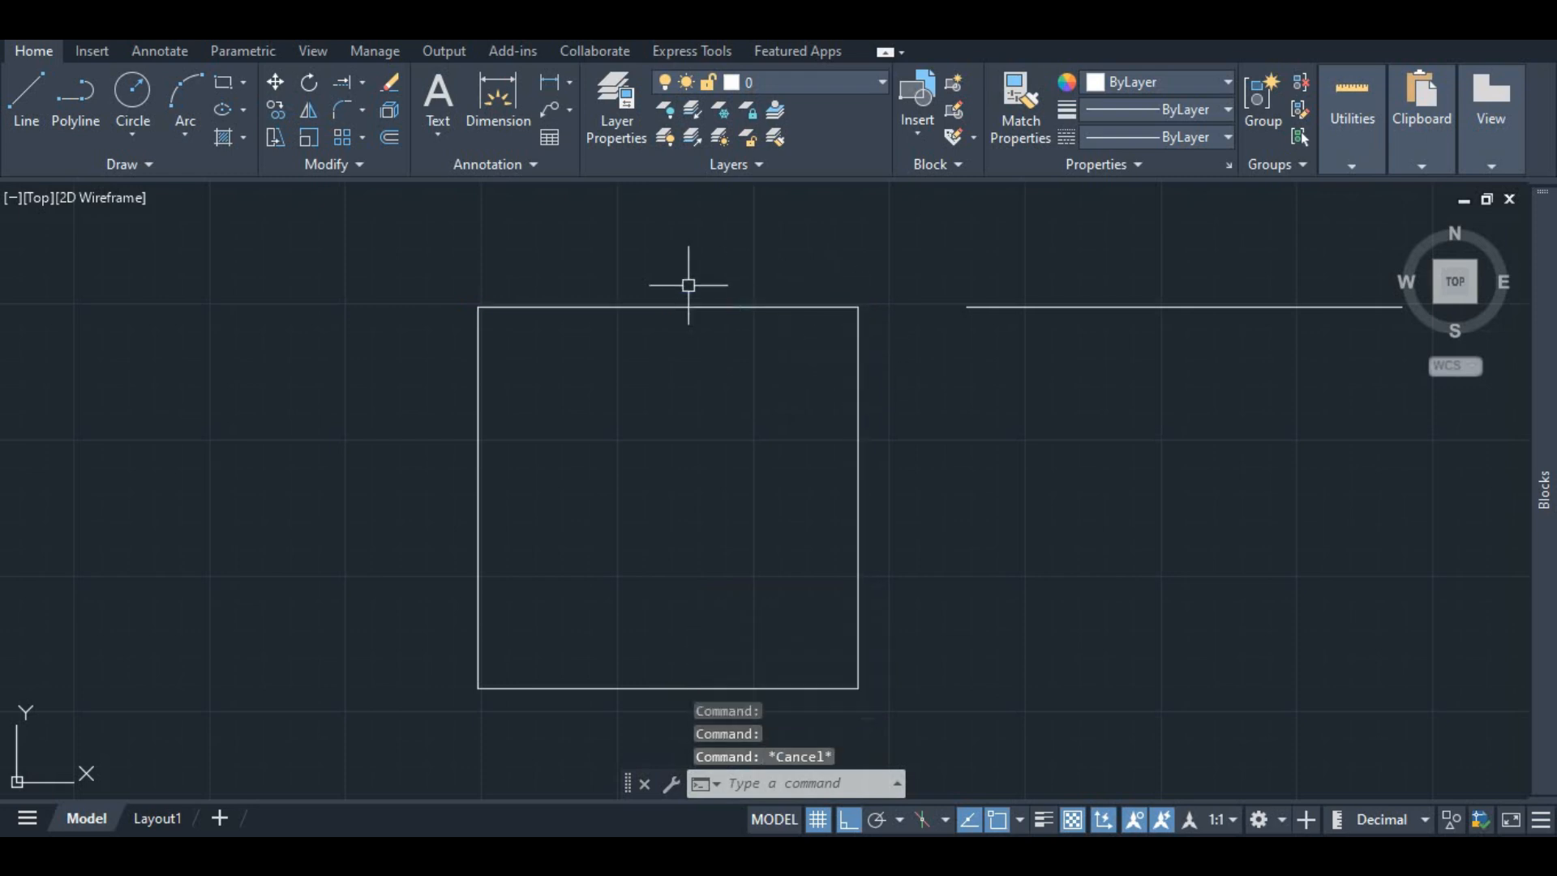
pyautogui.click(965, 306)
pyautogui.click(966, 307)
pyautogui.press('Escape')
# Step: Extend the 10-unit line leftward across the square's top to its left edge
pyautogui.click(337, 81)
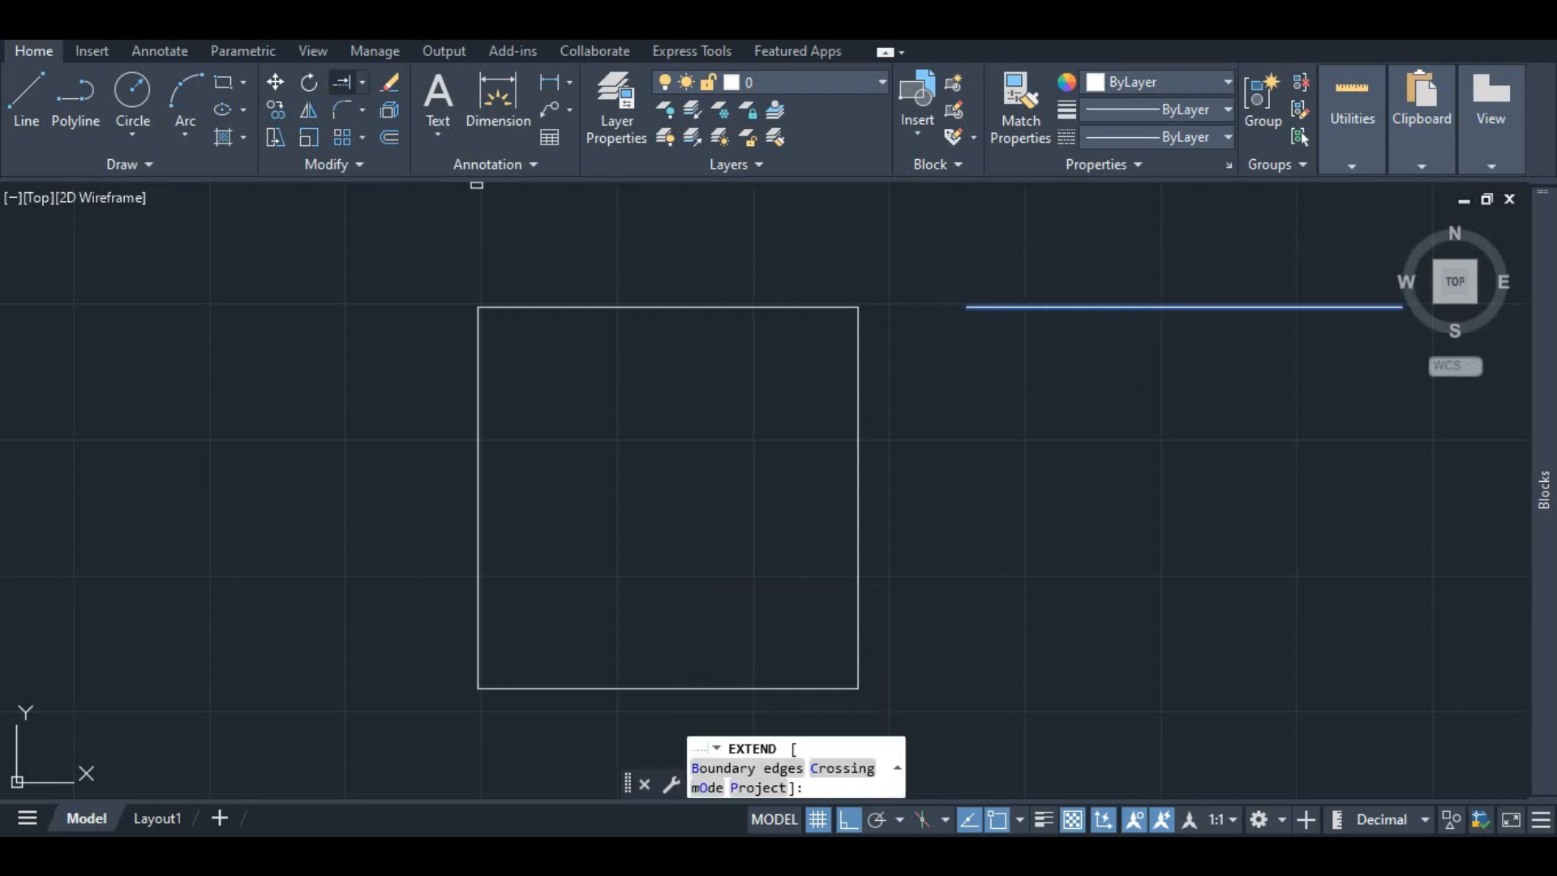
pyautogui.click(357, 84)
pyautogui.click(1003, 307)
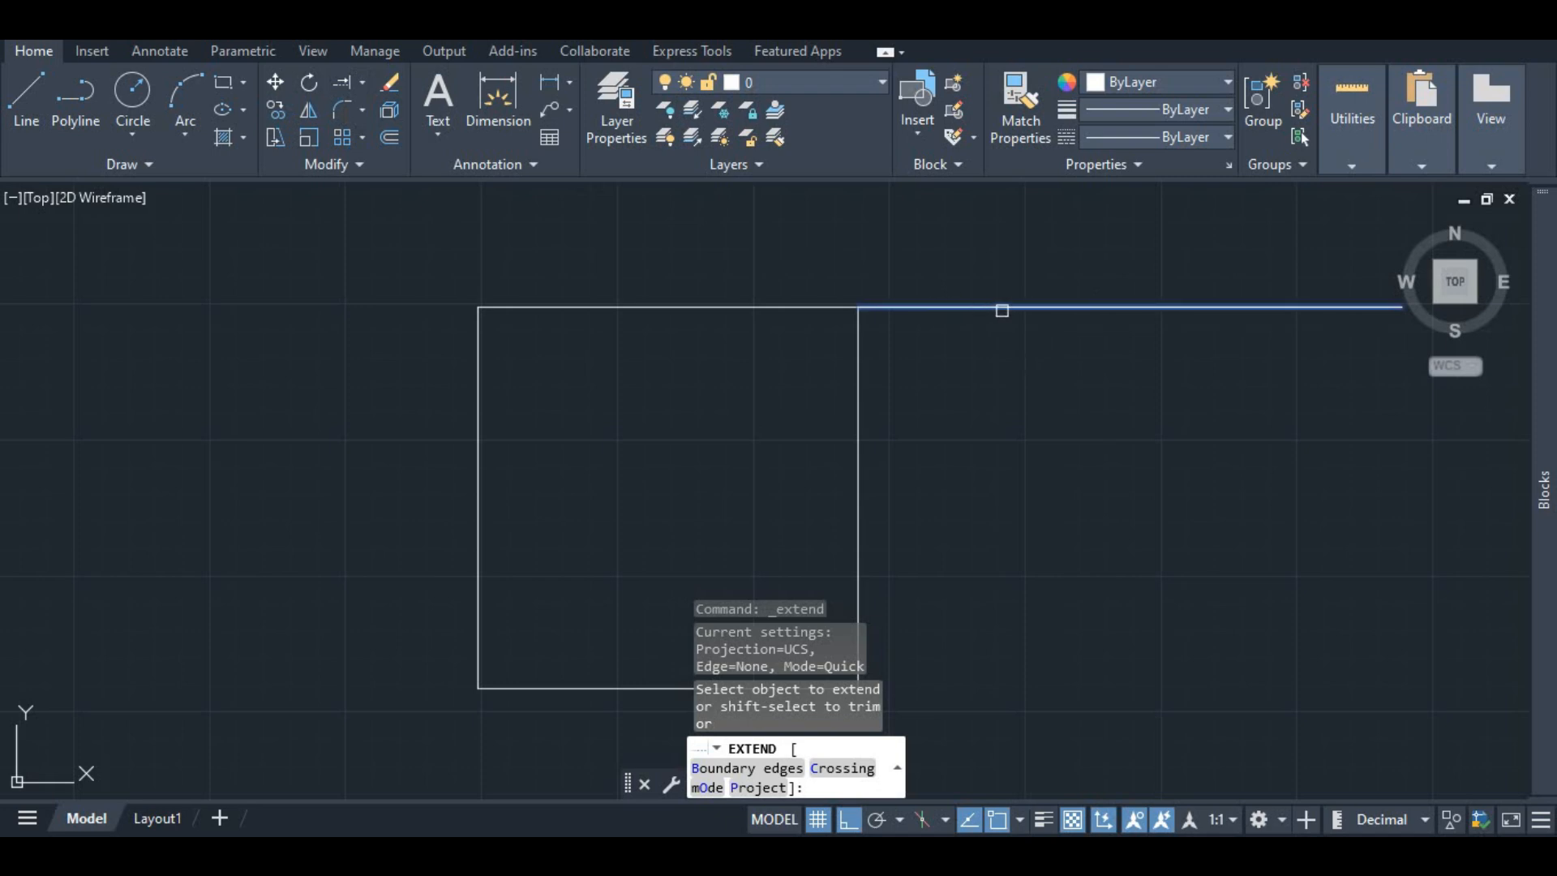
pyautogui.click(897, 305)
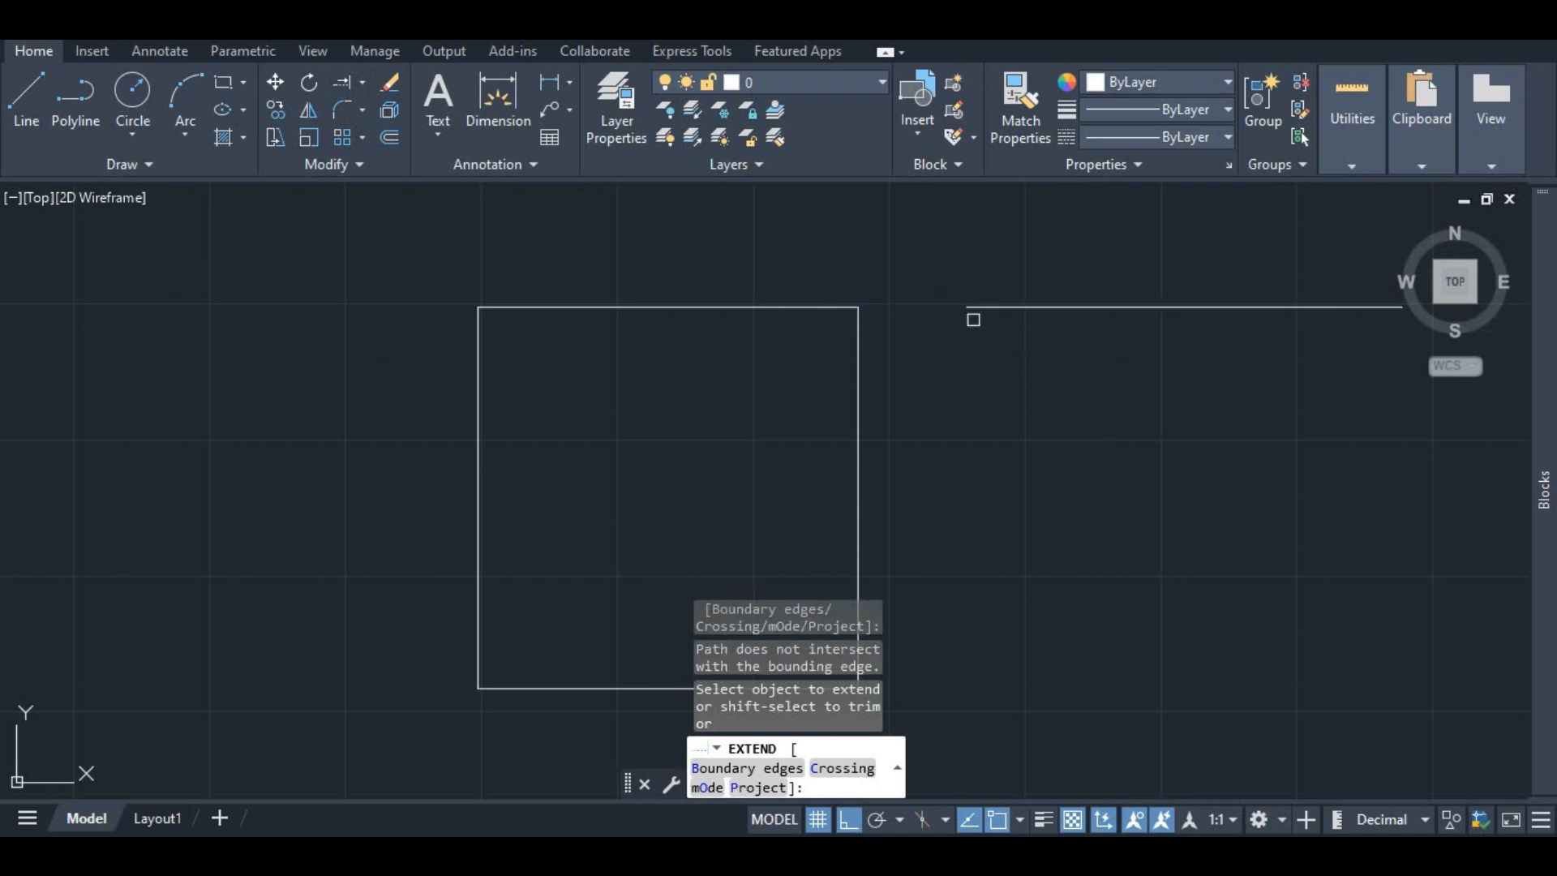
pyautogui.click(993, 310)
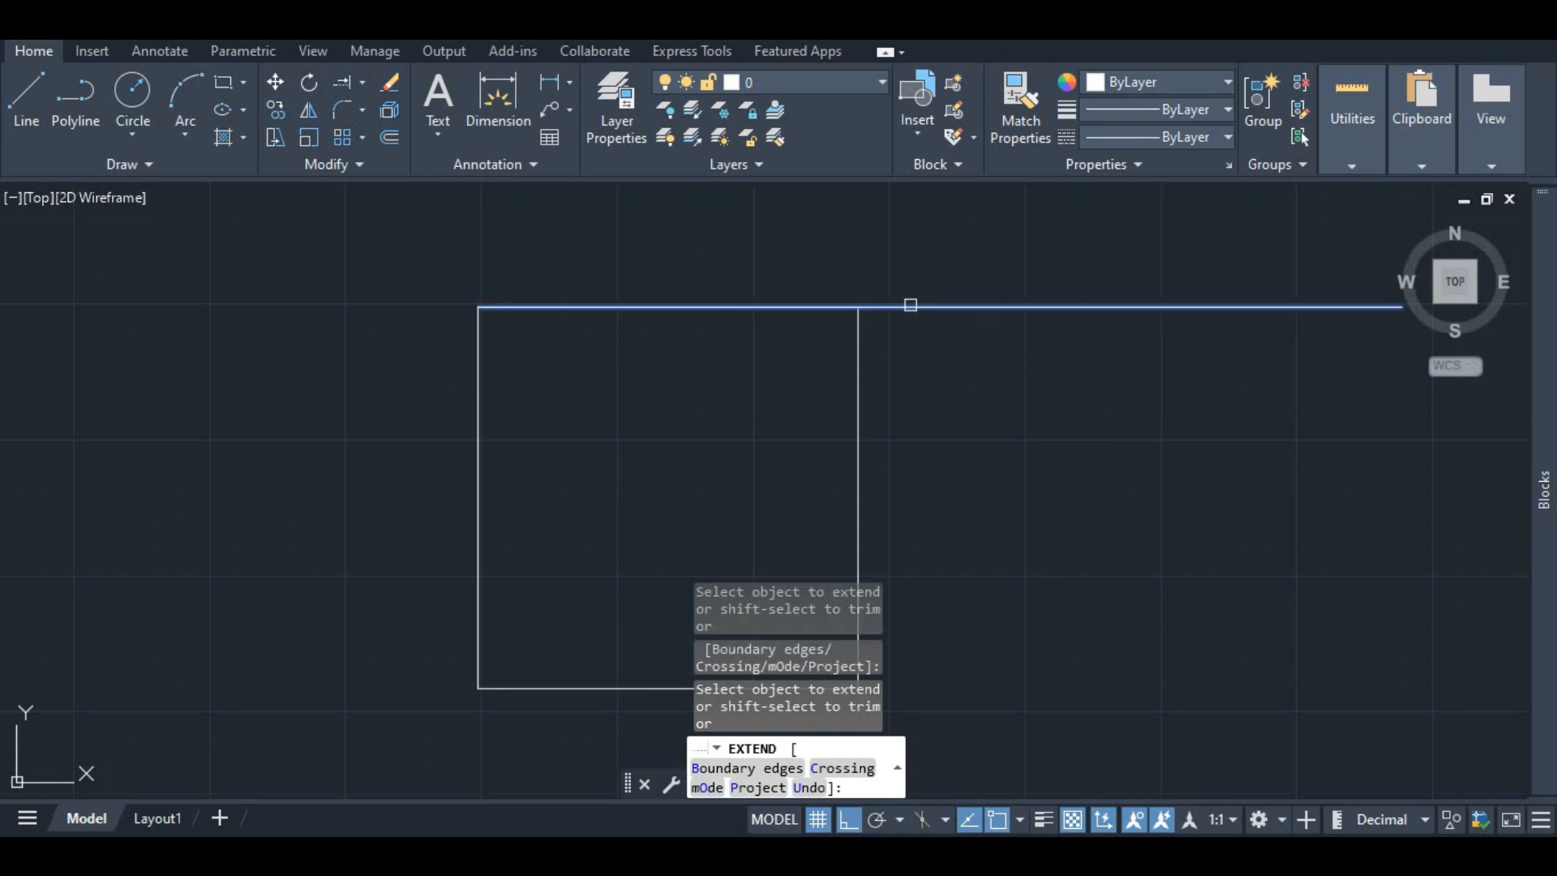
pyautogui.click(995, 308)
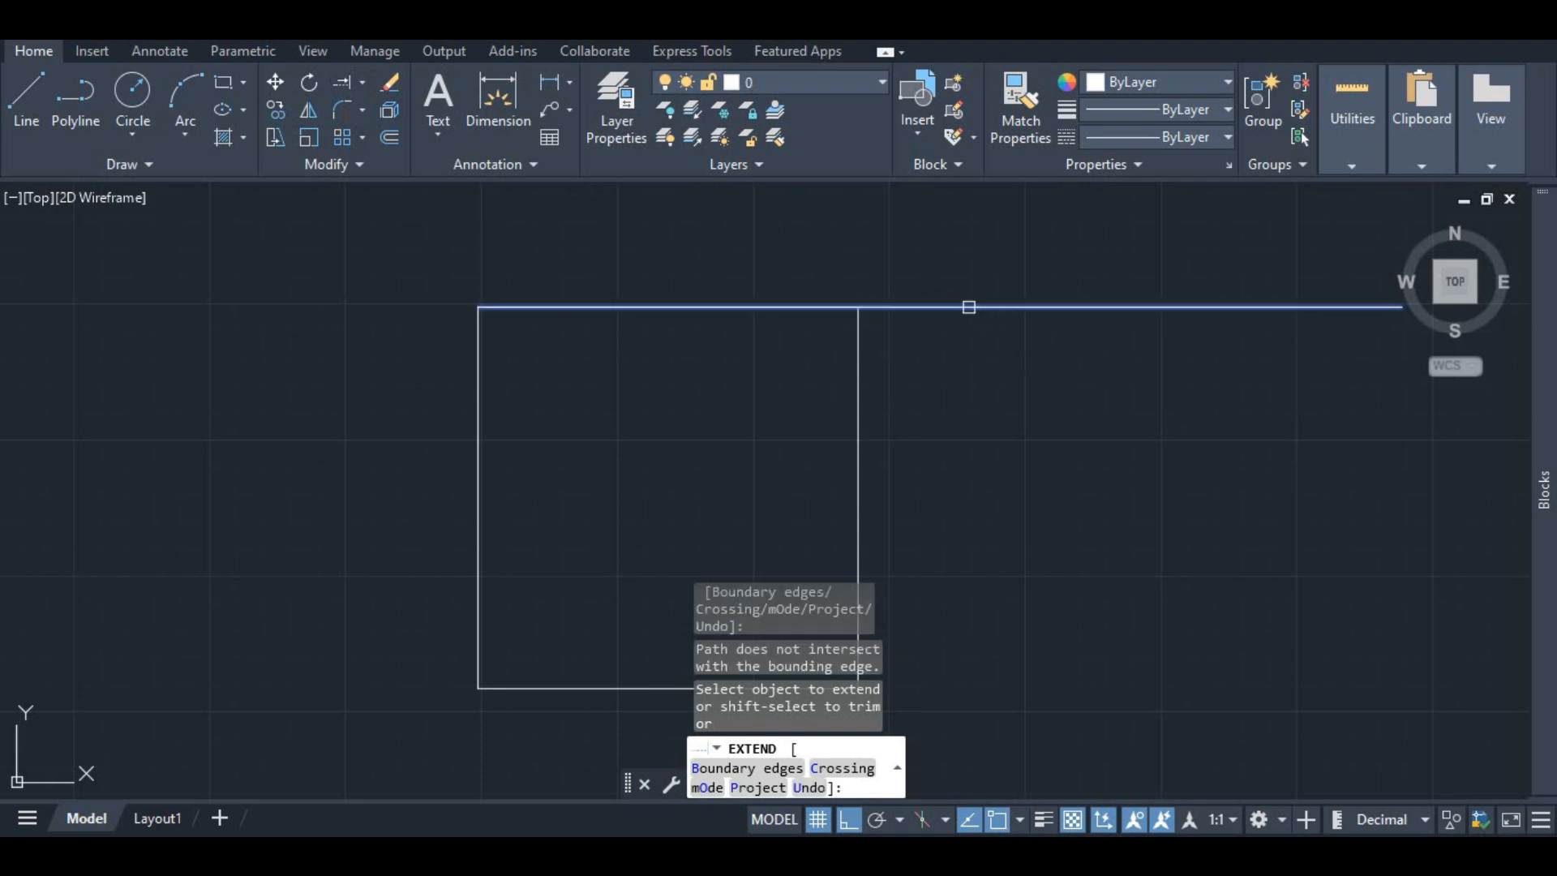
pyautogui.scroll(-4, 811, 344)
pyautogui.scroll(4, 827, 356)
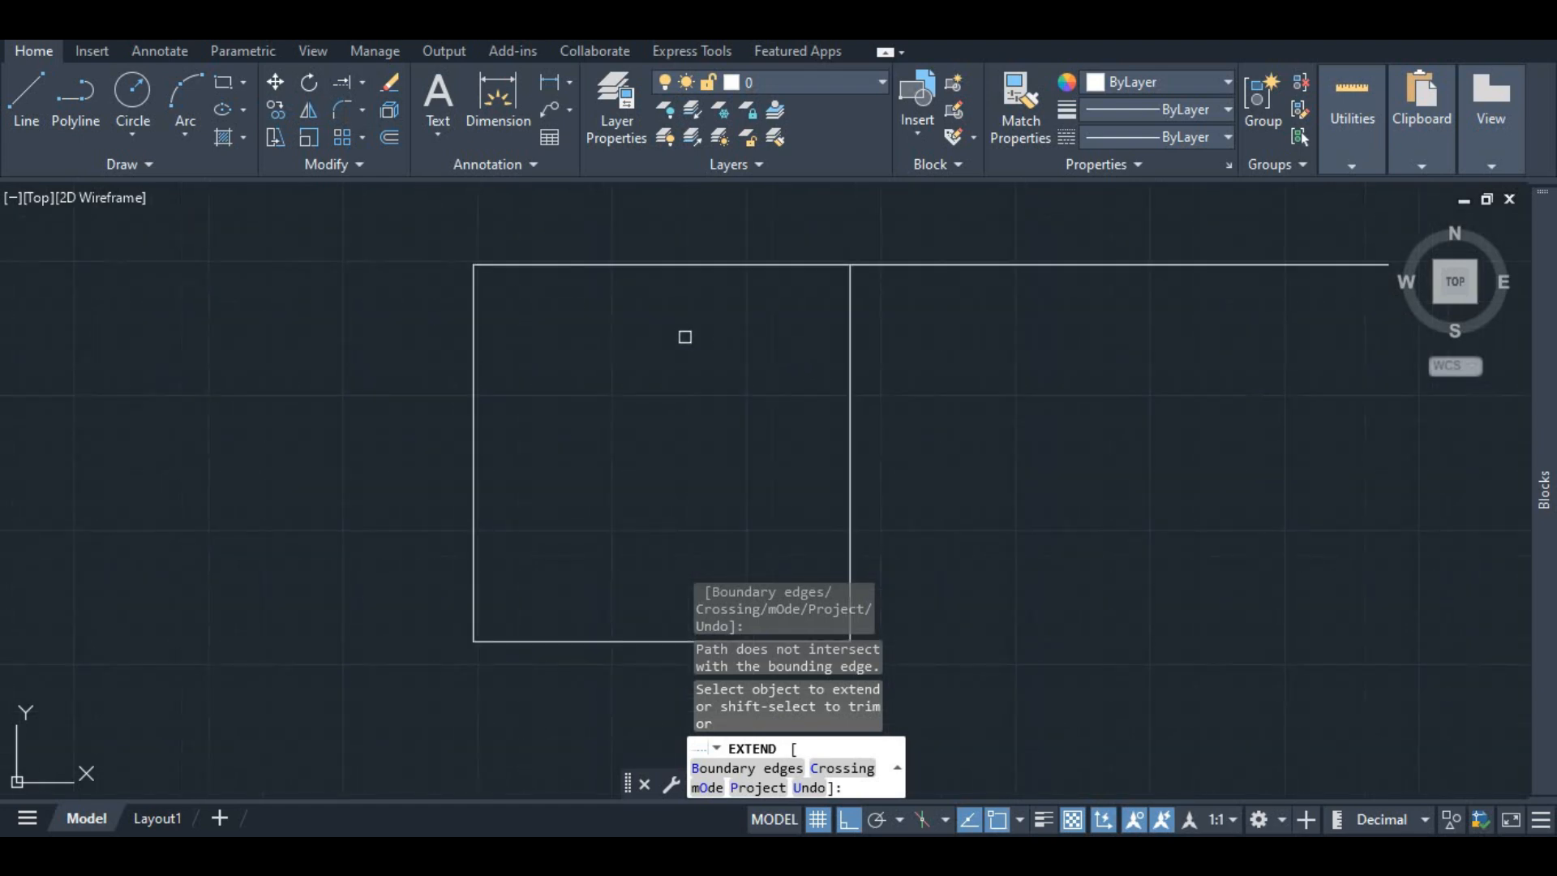
pyautogui.click(393, 84)
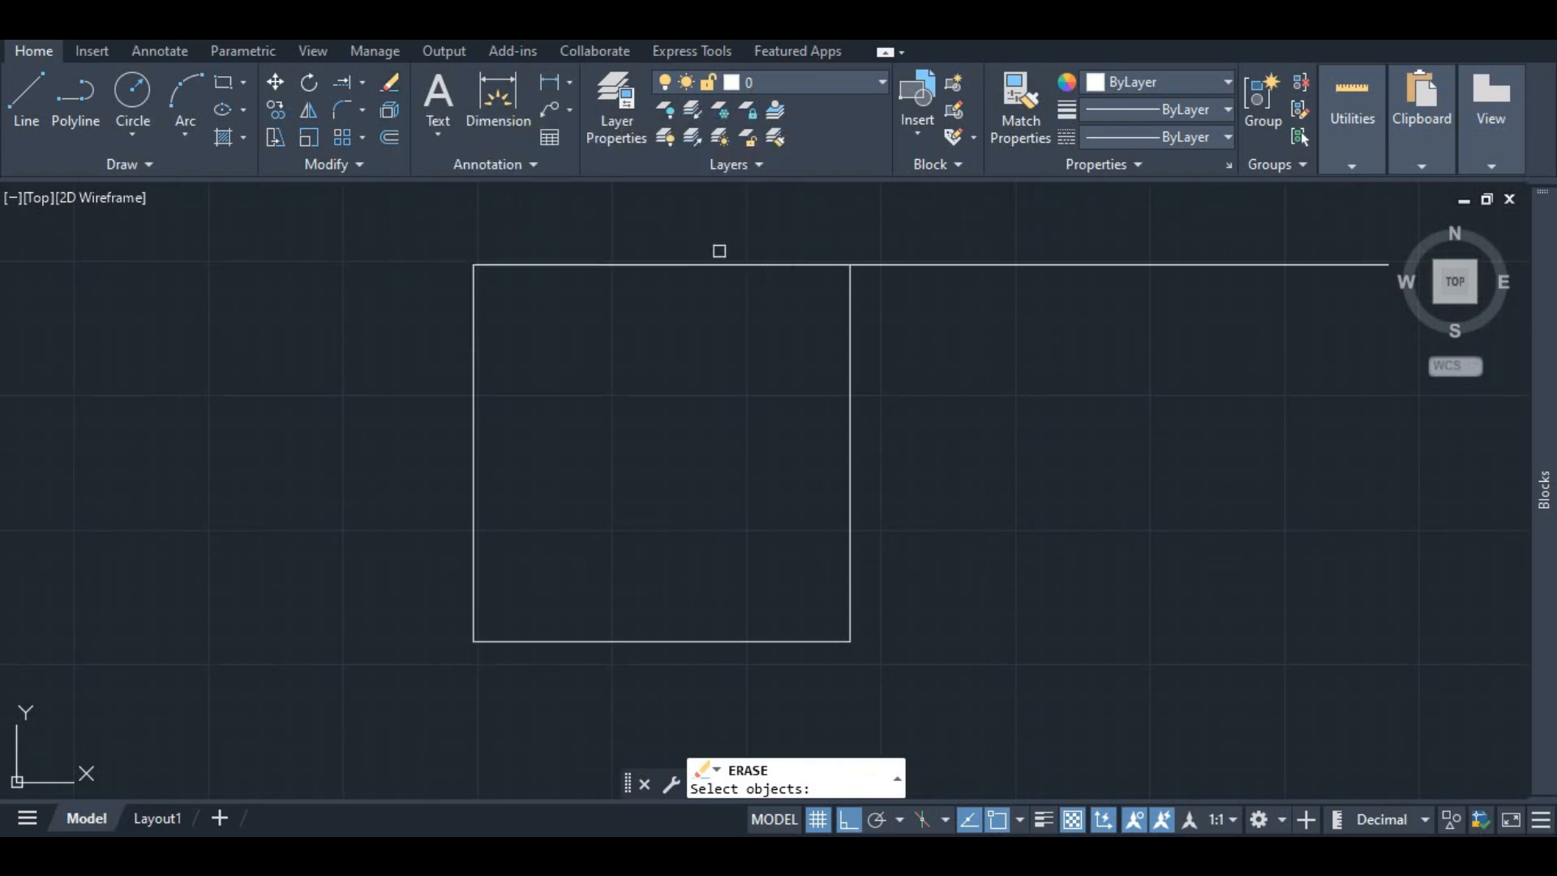
pyautogui.click(946, 269)
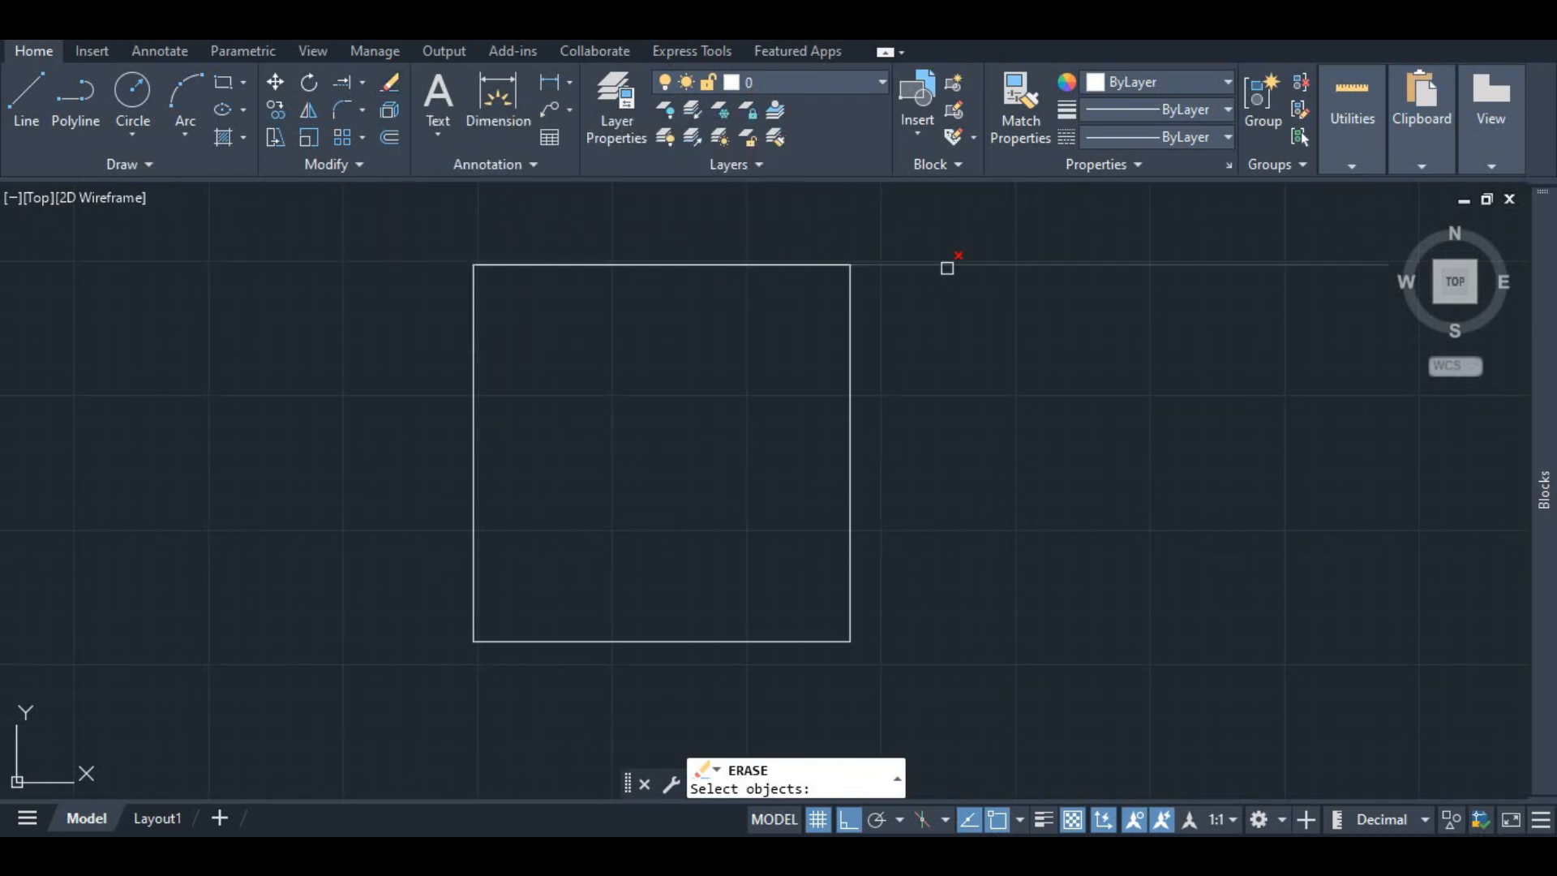
pyautogui.click(902, 266)
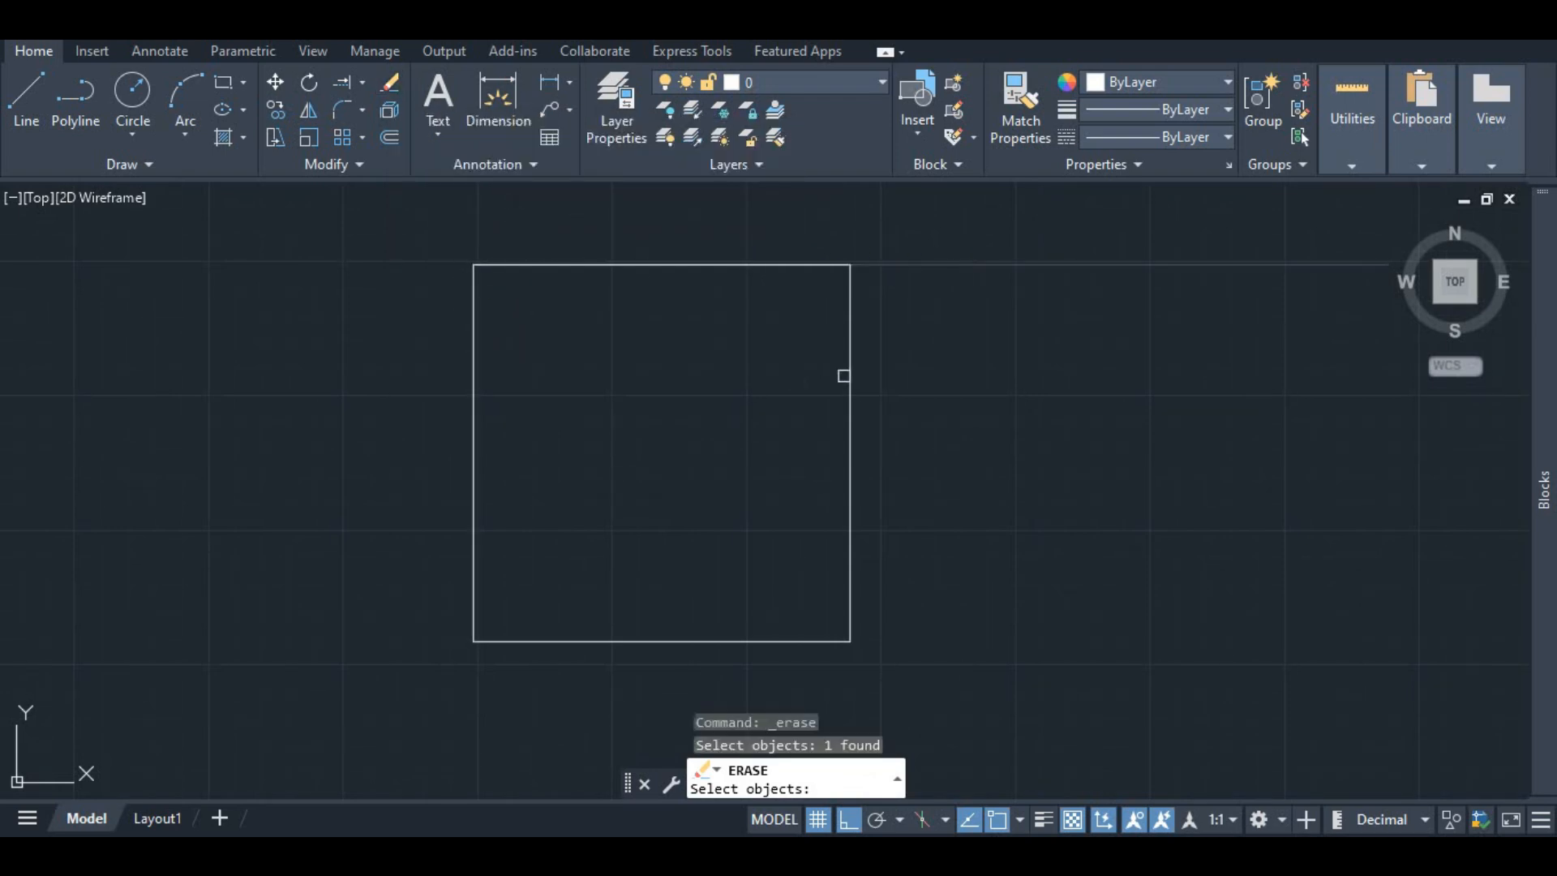
pyautogui.press('Escape')
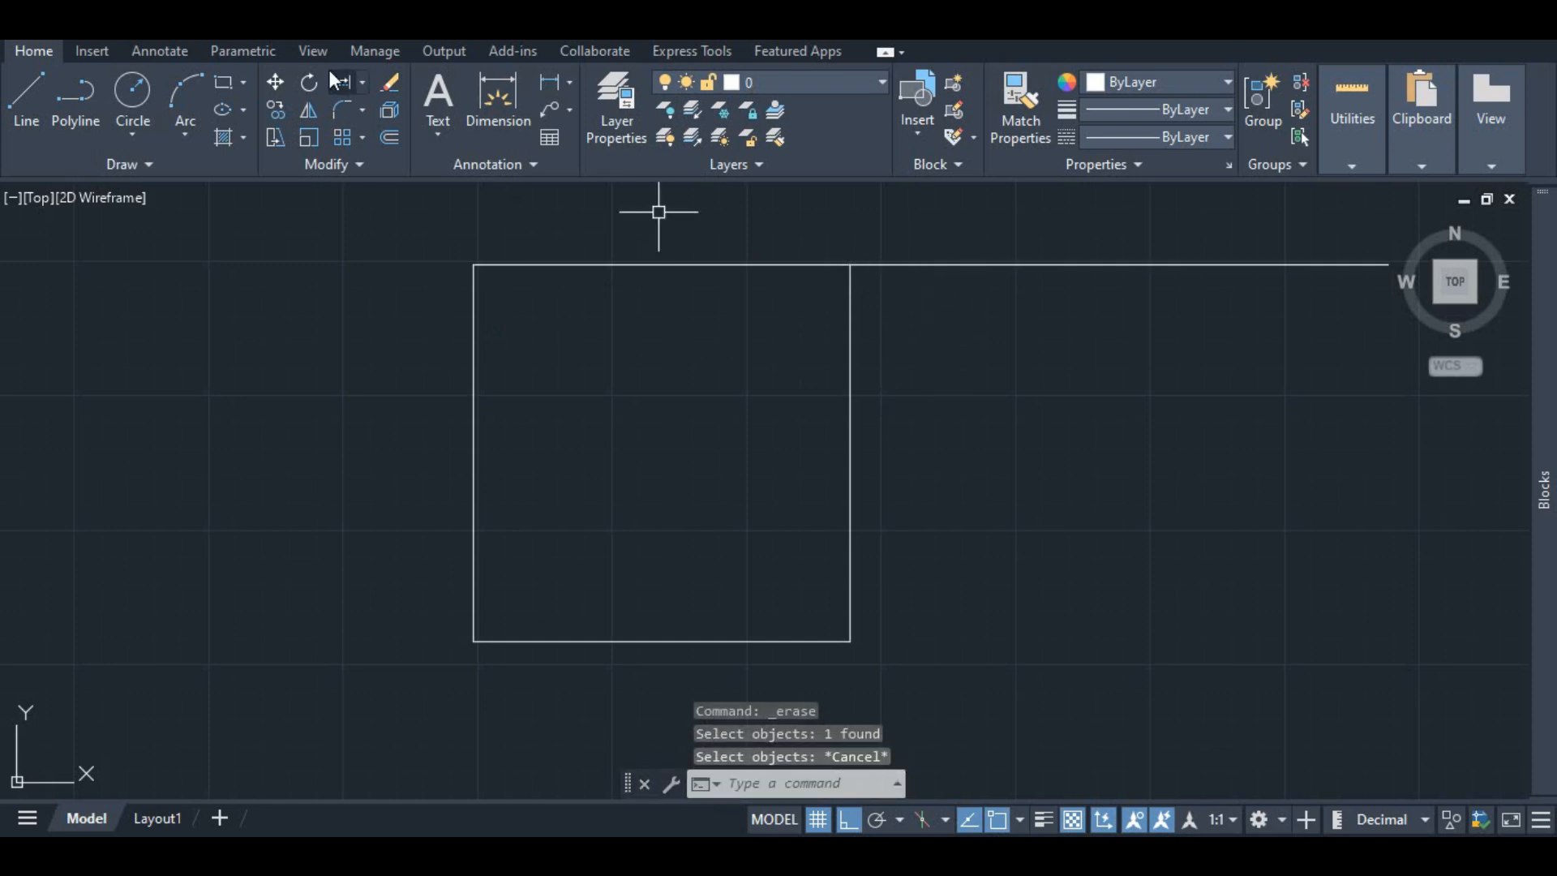
# Step: Erase the extended 10-unit line
pyautogui.click(390, 85)
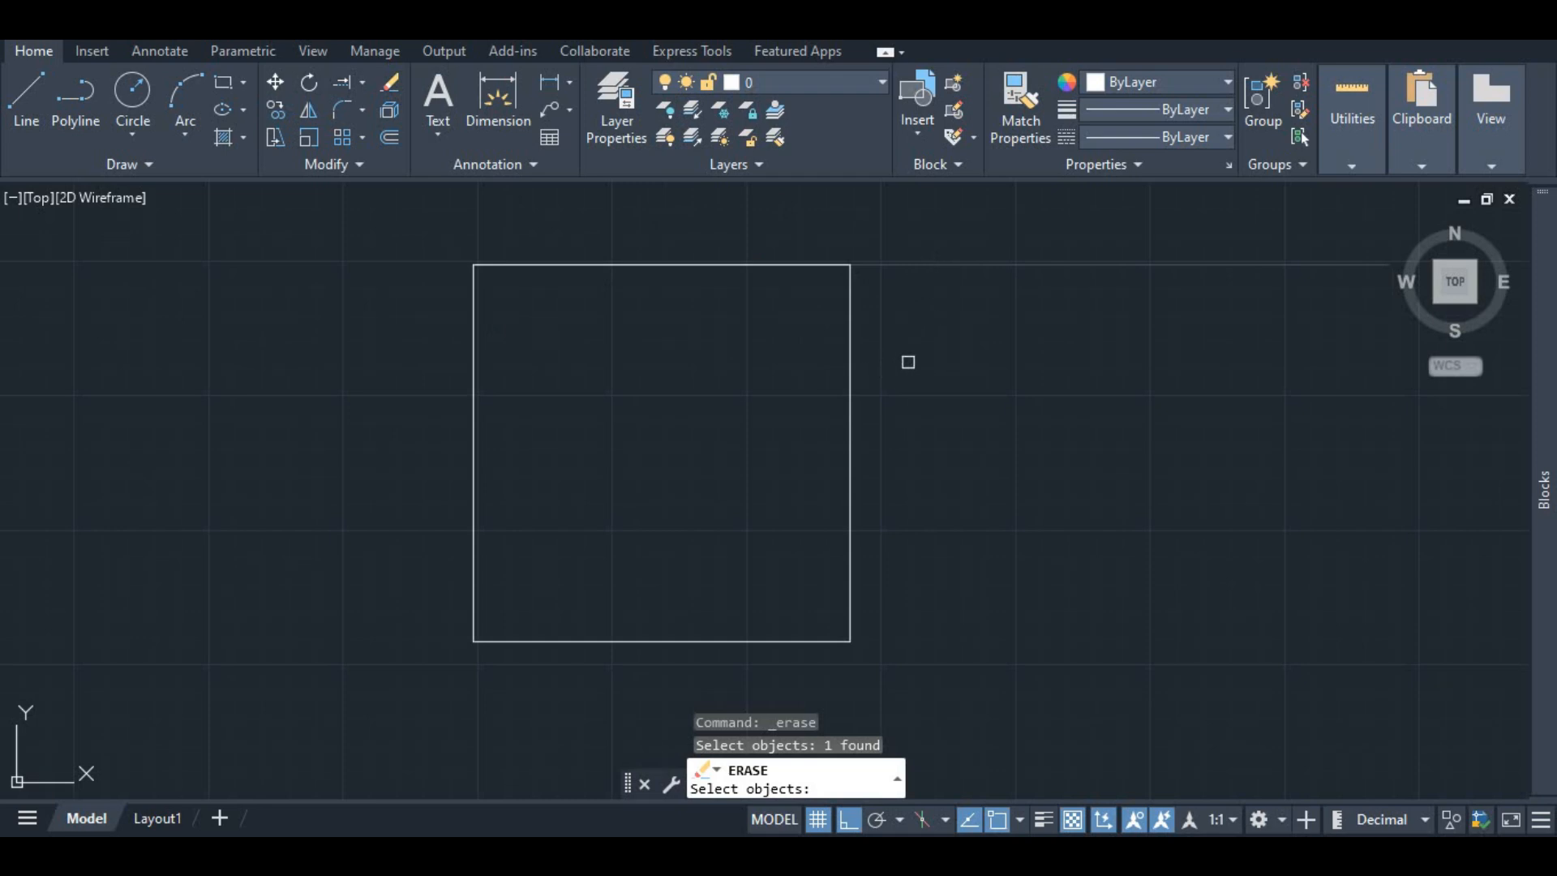
pyautogui.press('Return')
pyautogui.scroll(2, 839, 253)
pyautogui.scroll(-4, 817, 273)
pyautogui.hotkey('ctrl', 'z')
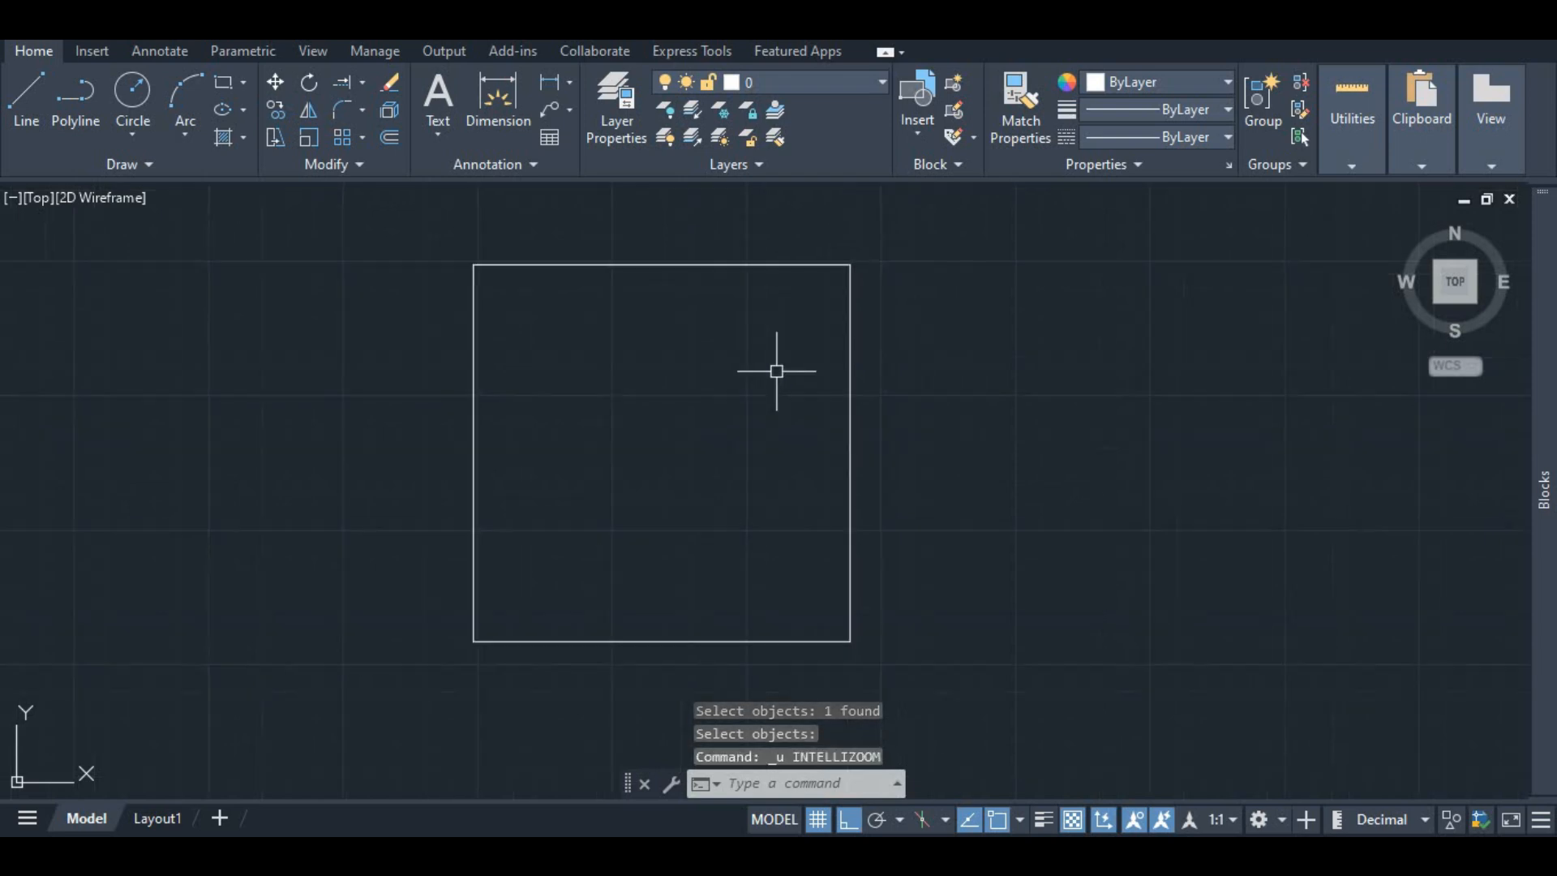
# Step: Undo the erase of the extended 10-unit line
pyautogui.hotkey('ctrl', 'z')
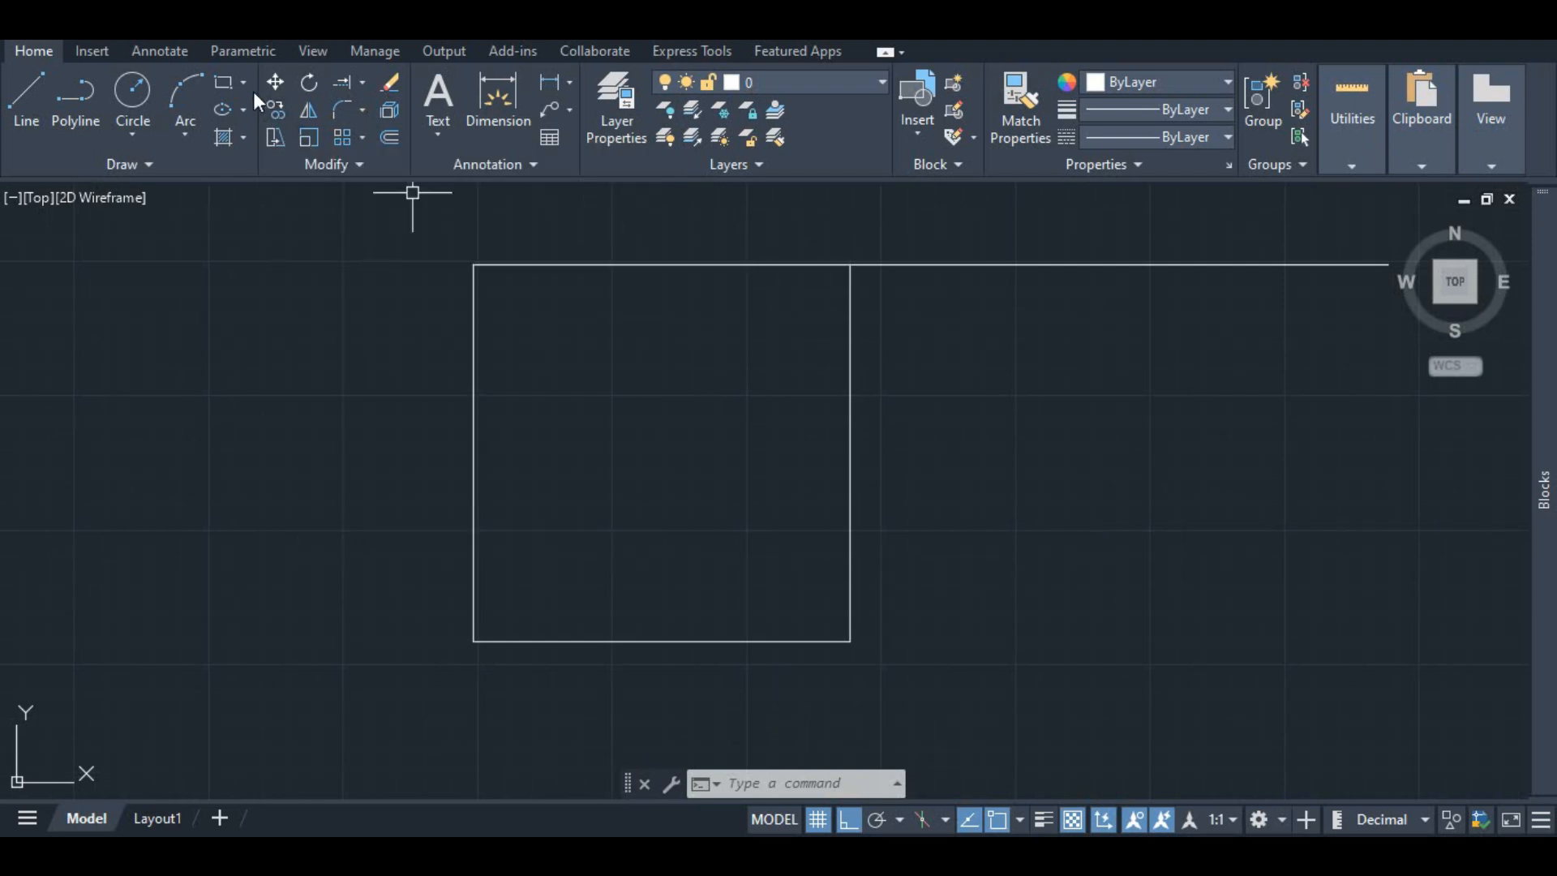
pyautogui.click(275, 113)
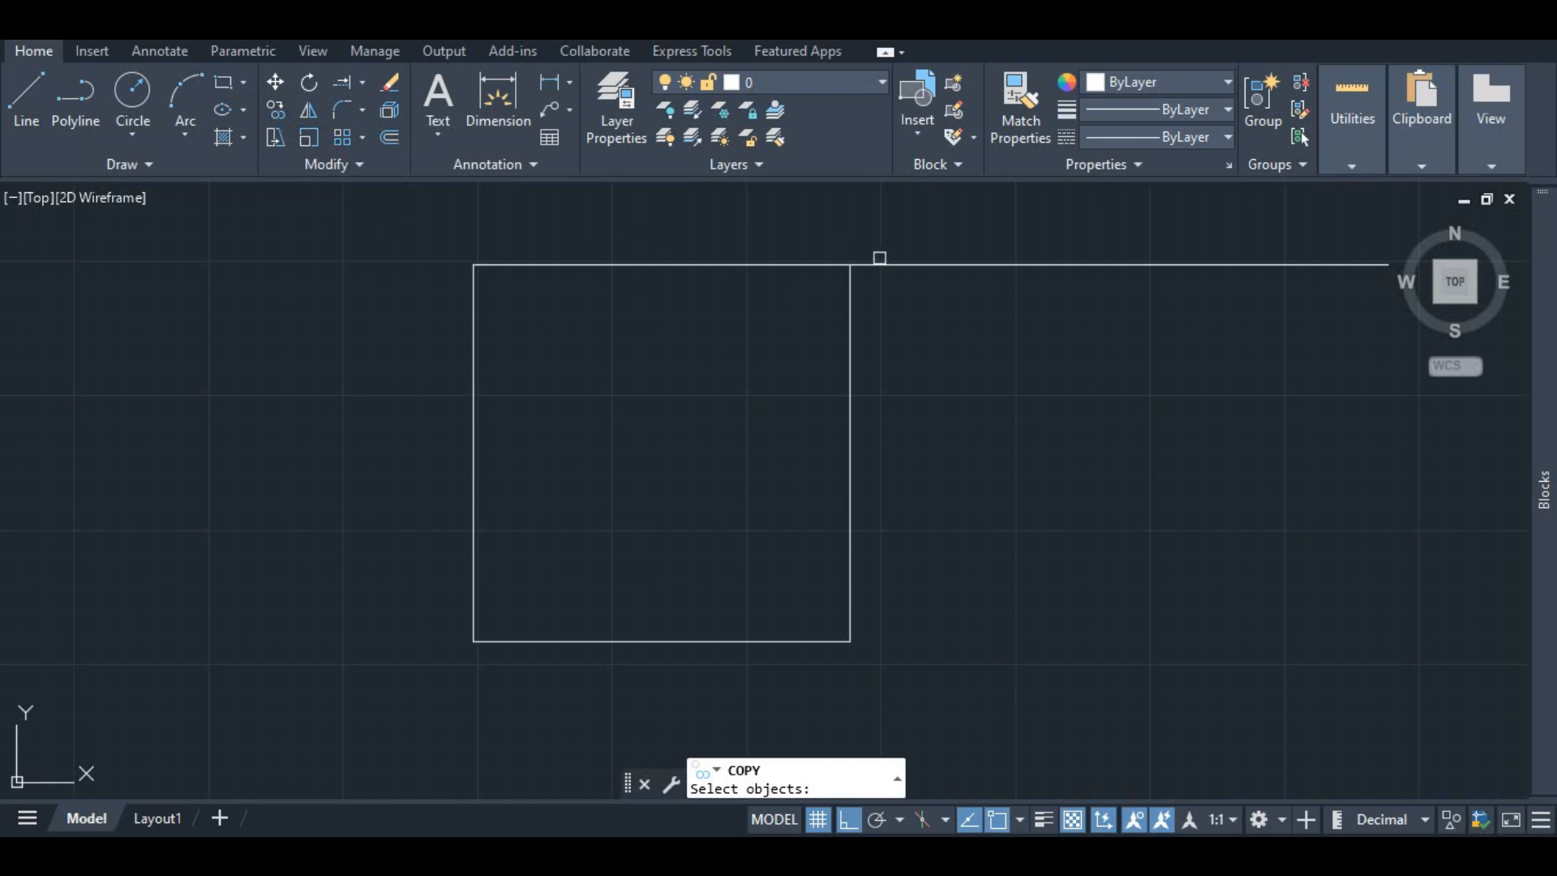
pyautogui.click(891, 264)
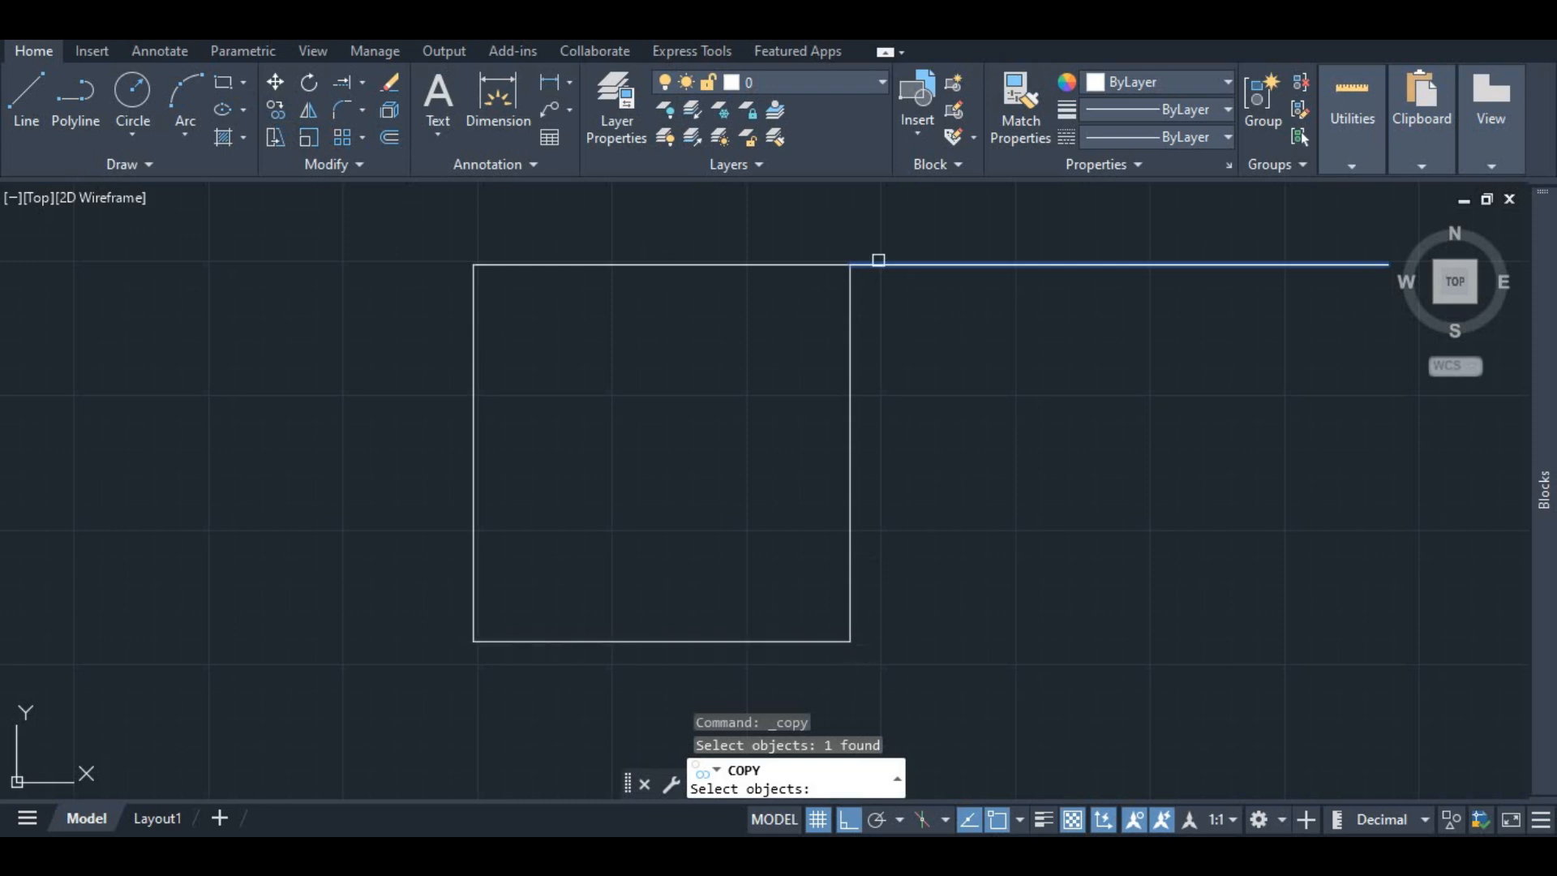
pyautogui.press('Escape')
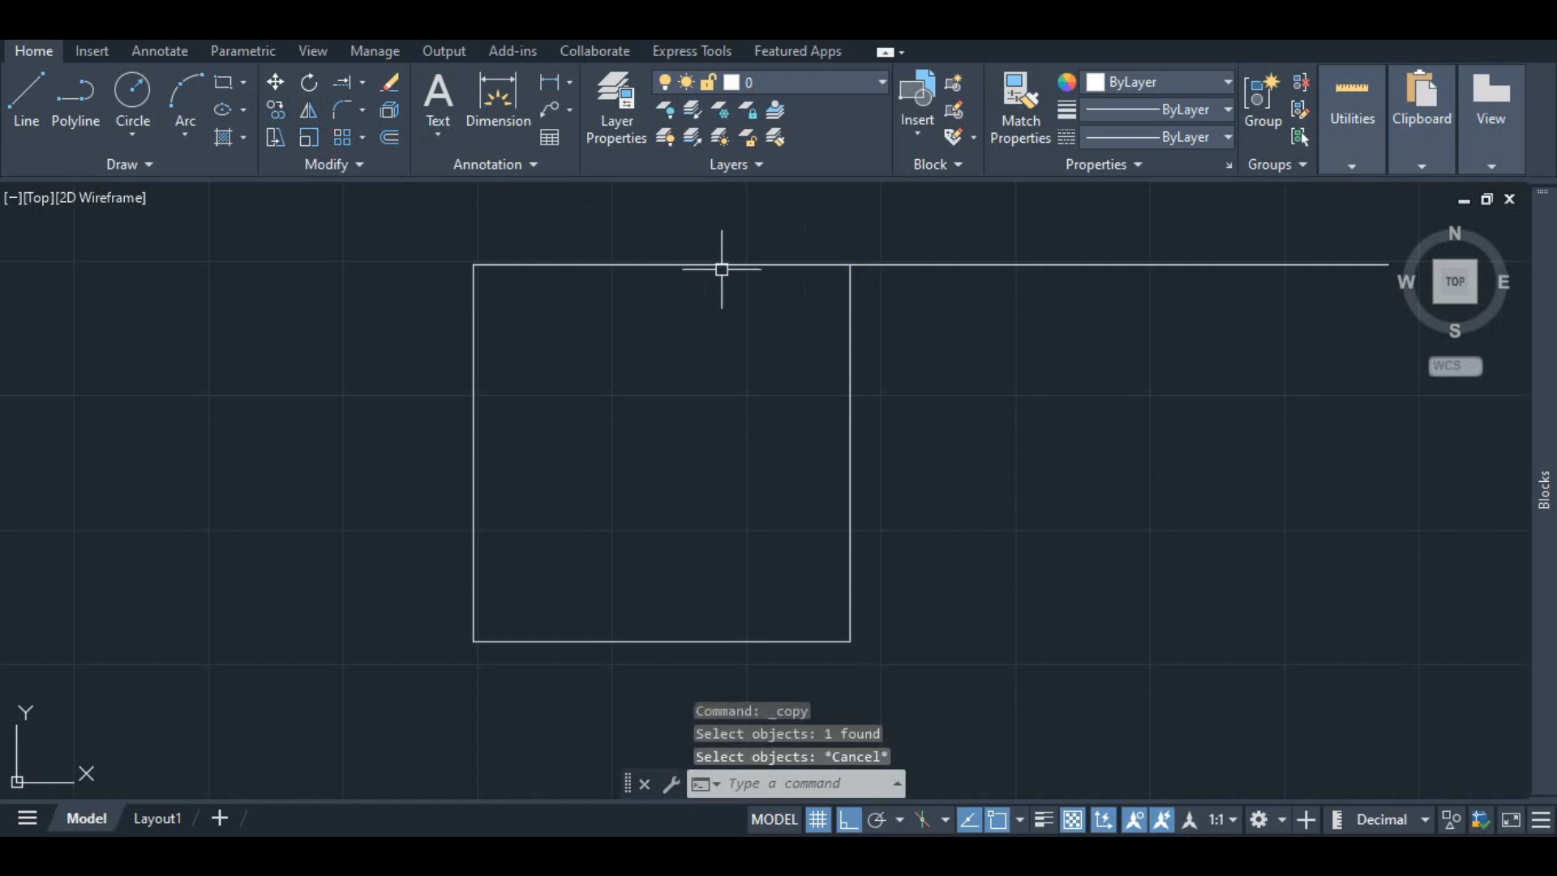
pyautogui.press('Escape')
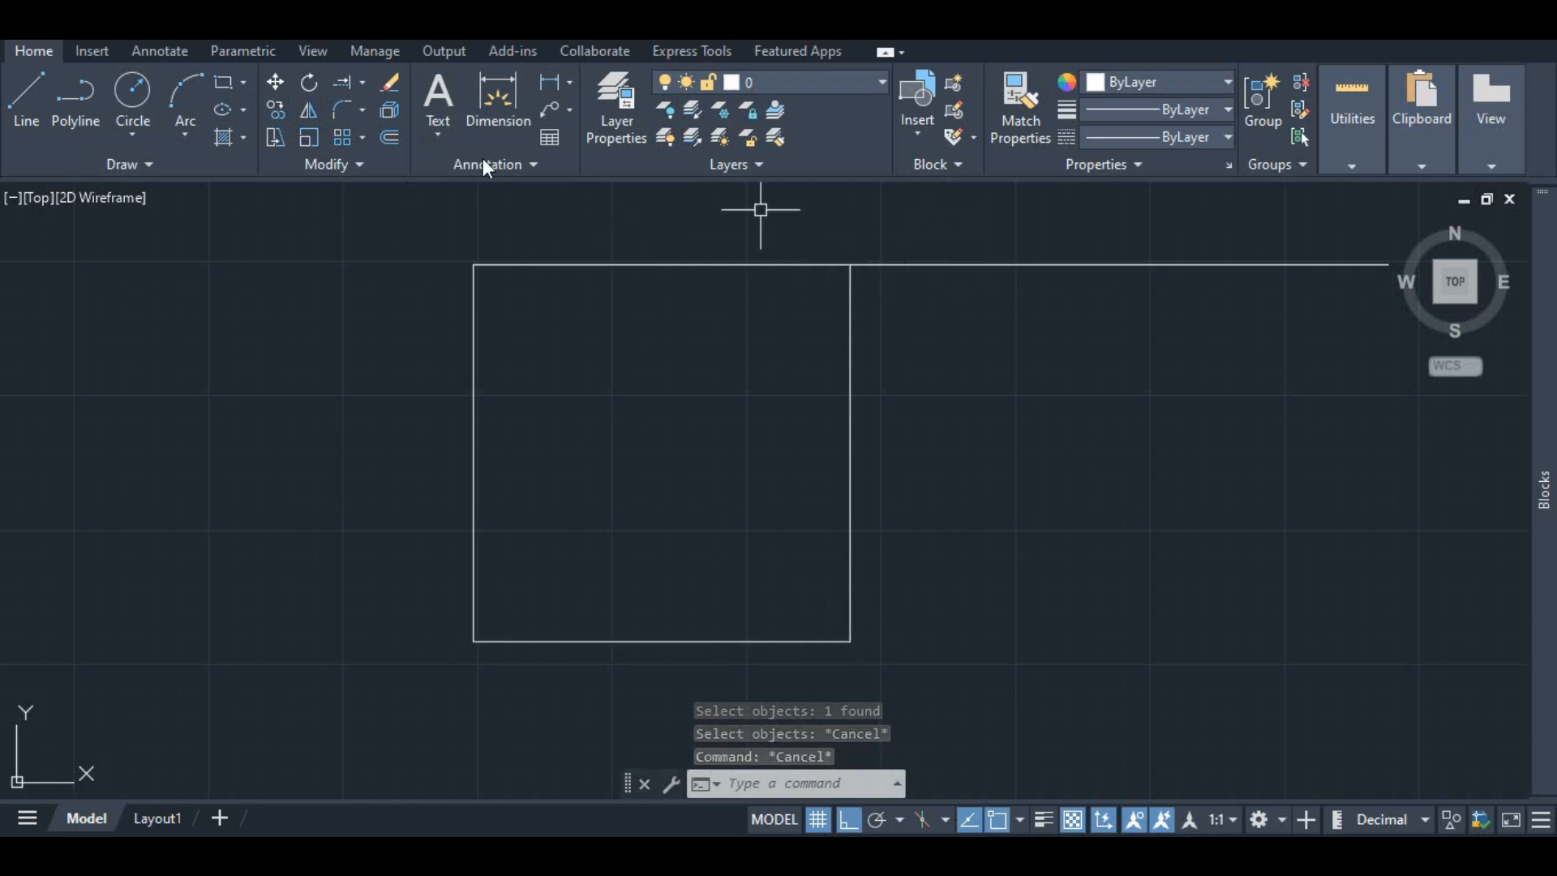
# Step: Copy the 10-unit line from the square's top right corner down to its bottom right corner
pyautogui.click(276, 109)
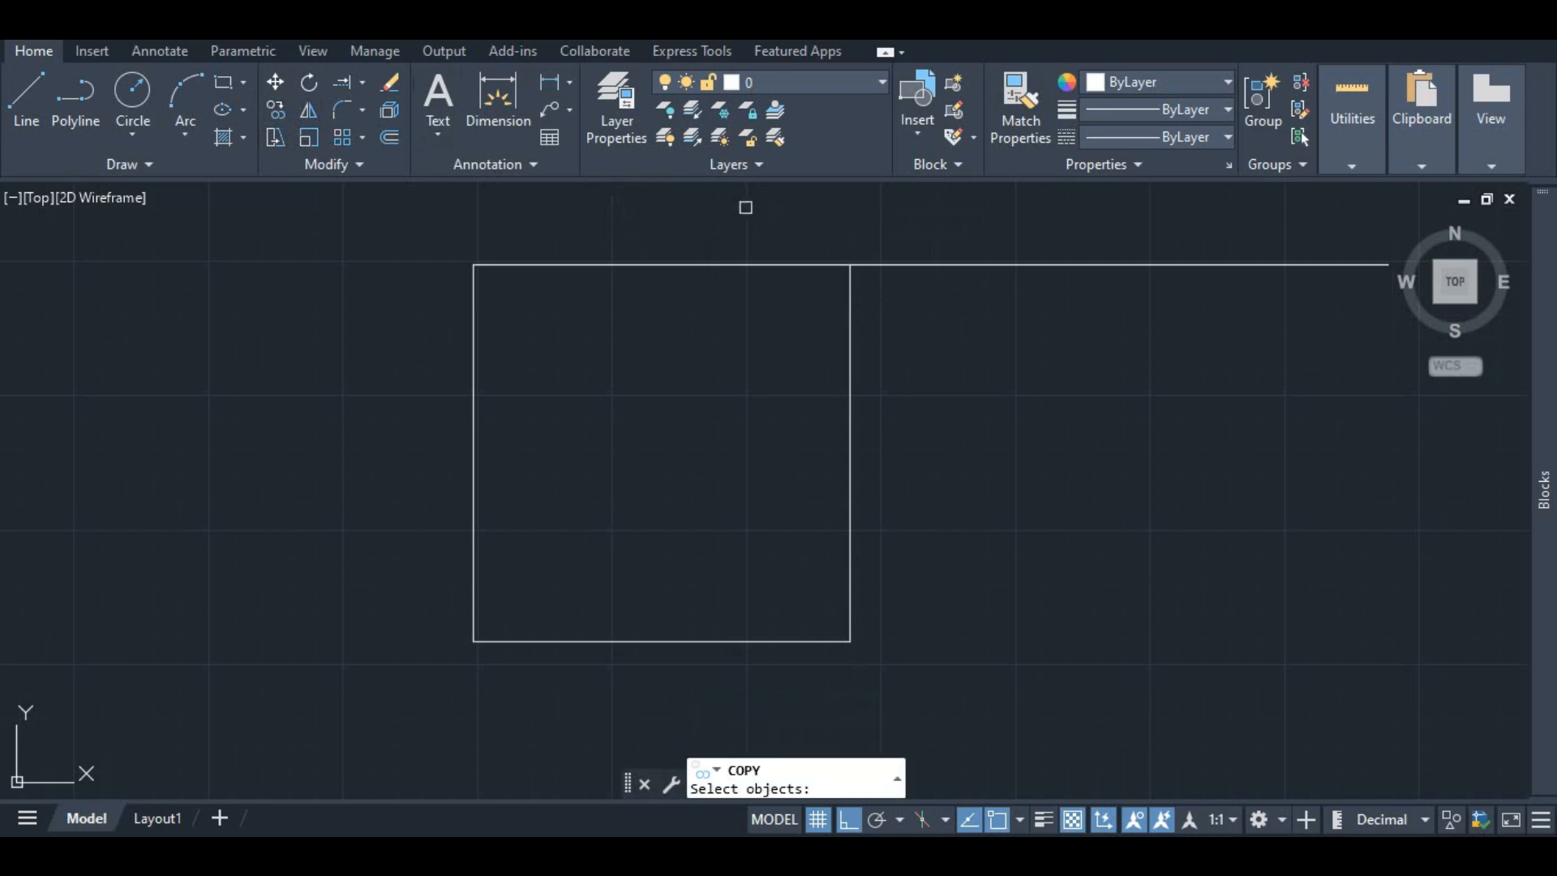
pyautogui.click(921, 264)
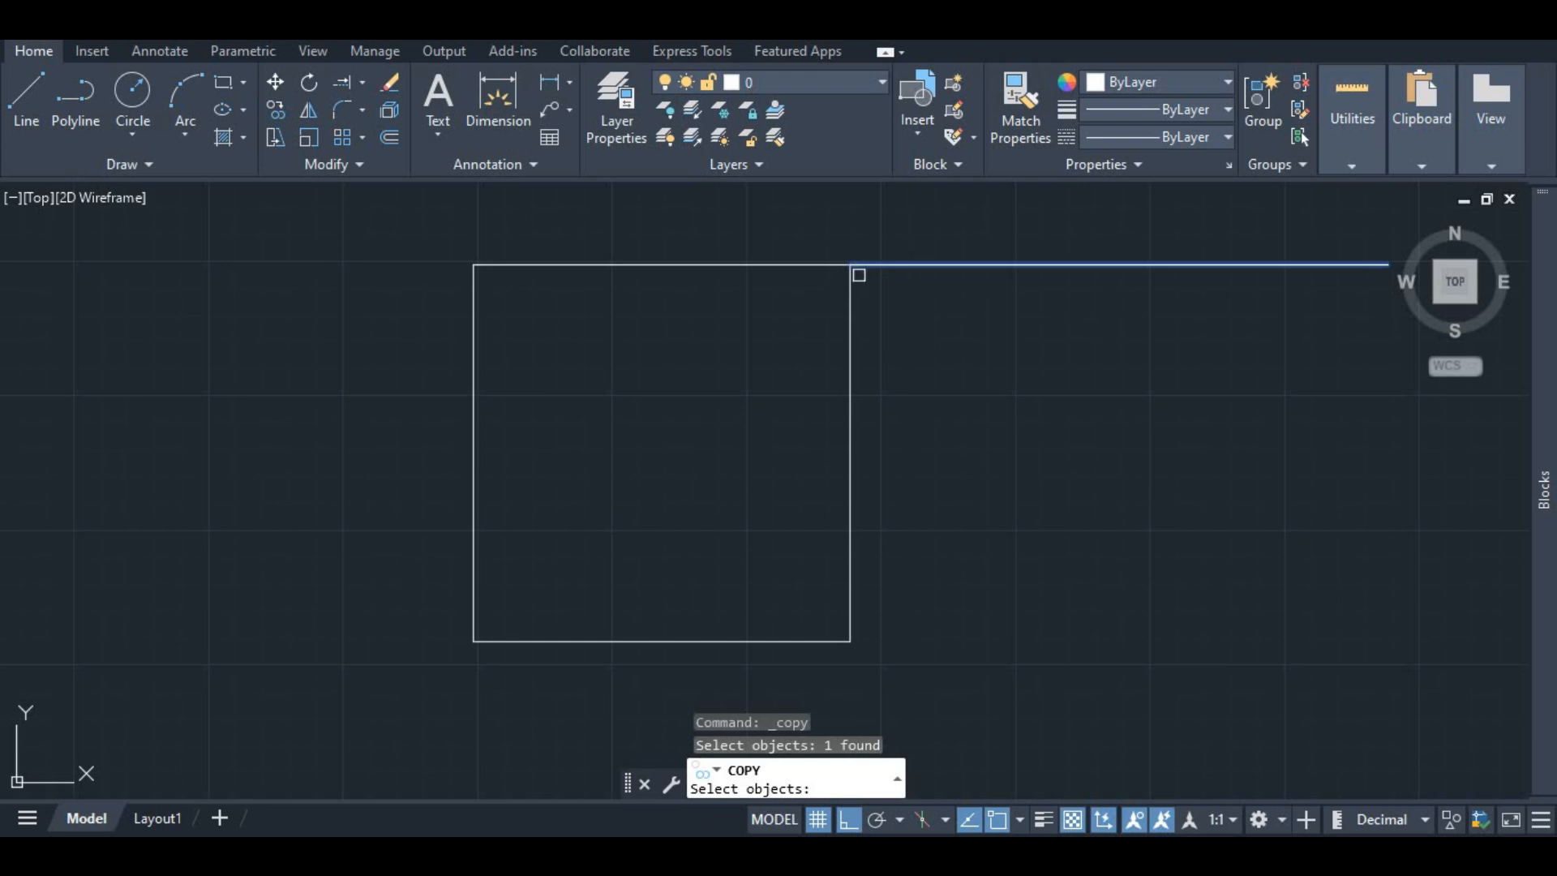
pyautogui.press('Return')
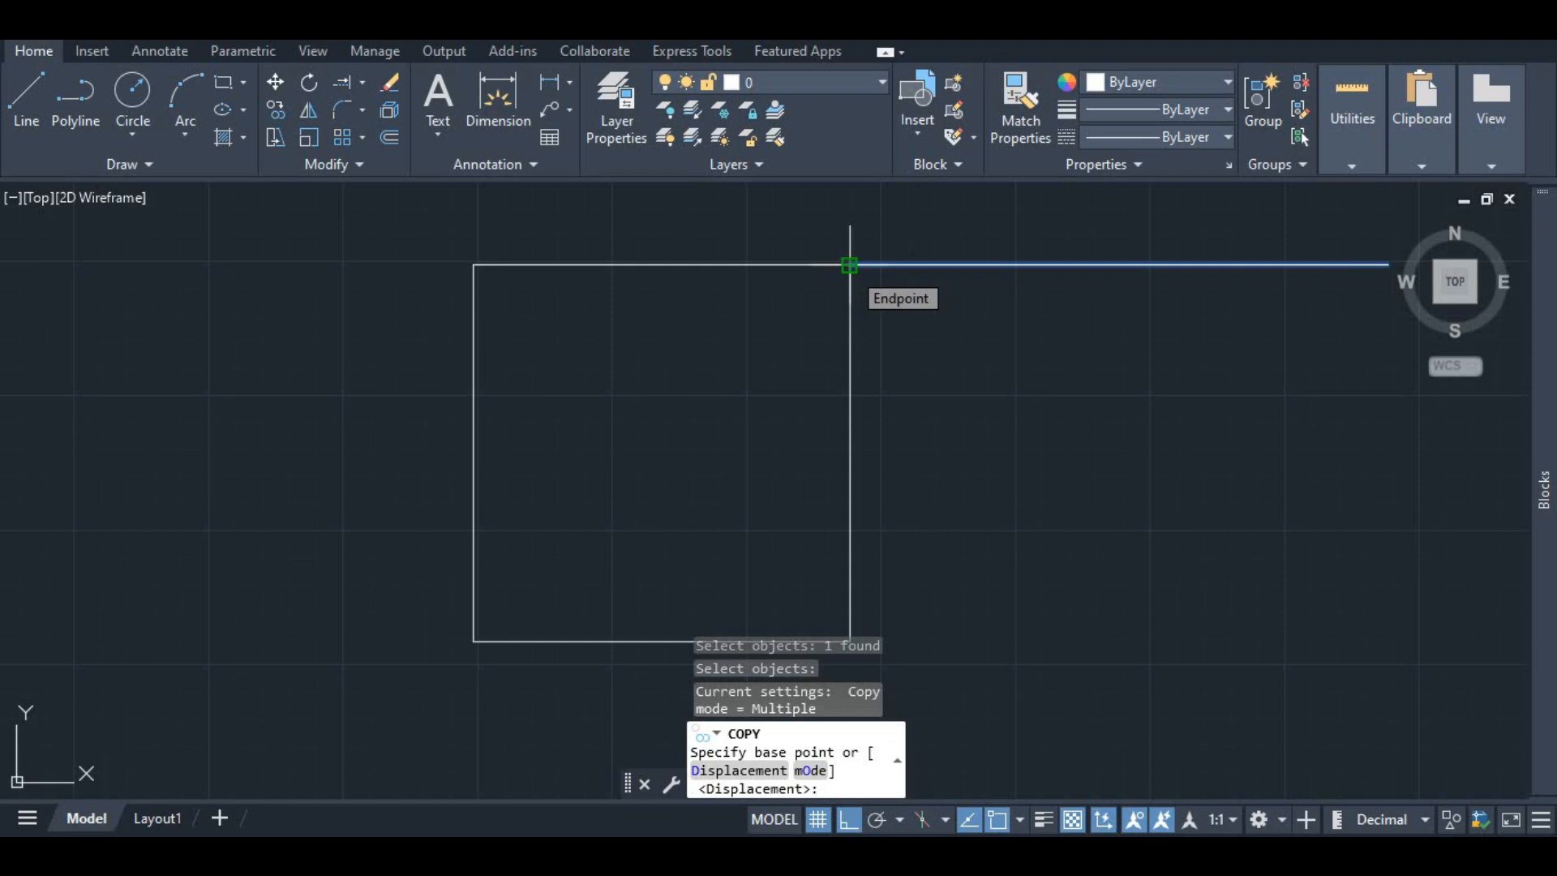
pyautogui.click(848, 265)
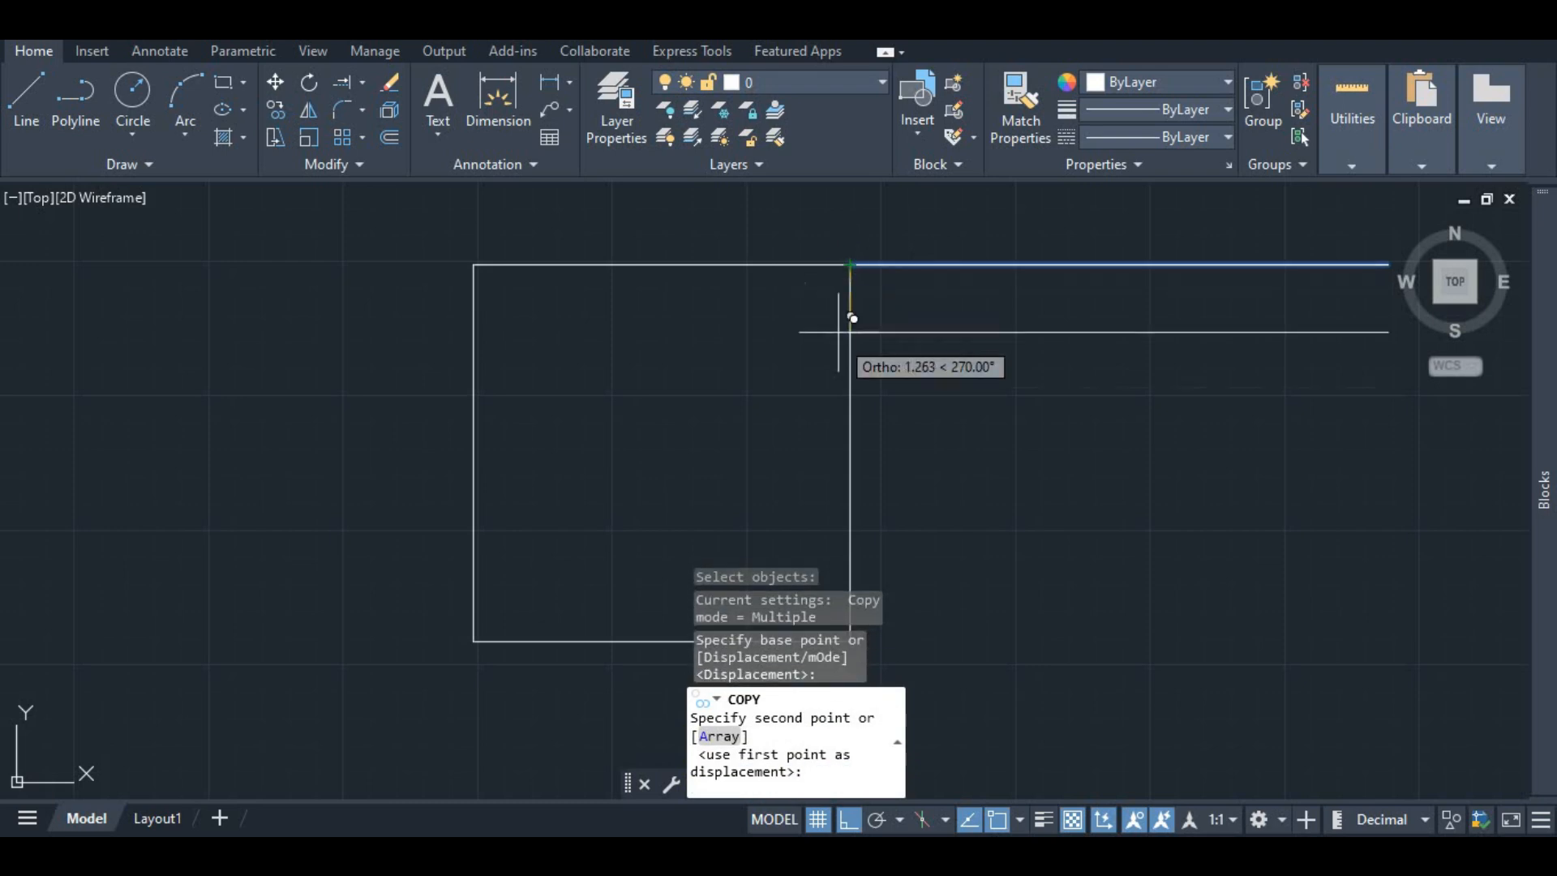
pyautogui.scroll(-3, 860, 407)
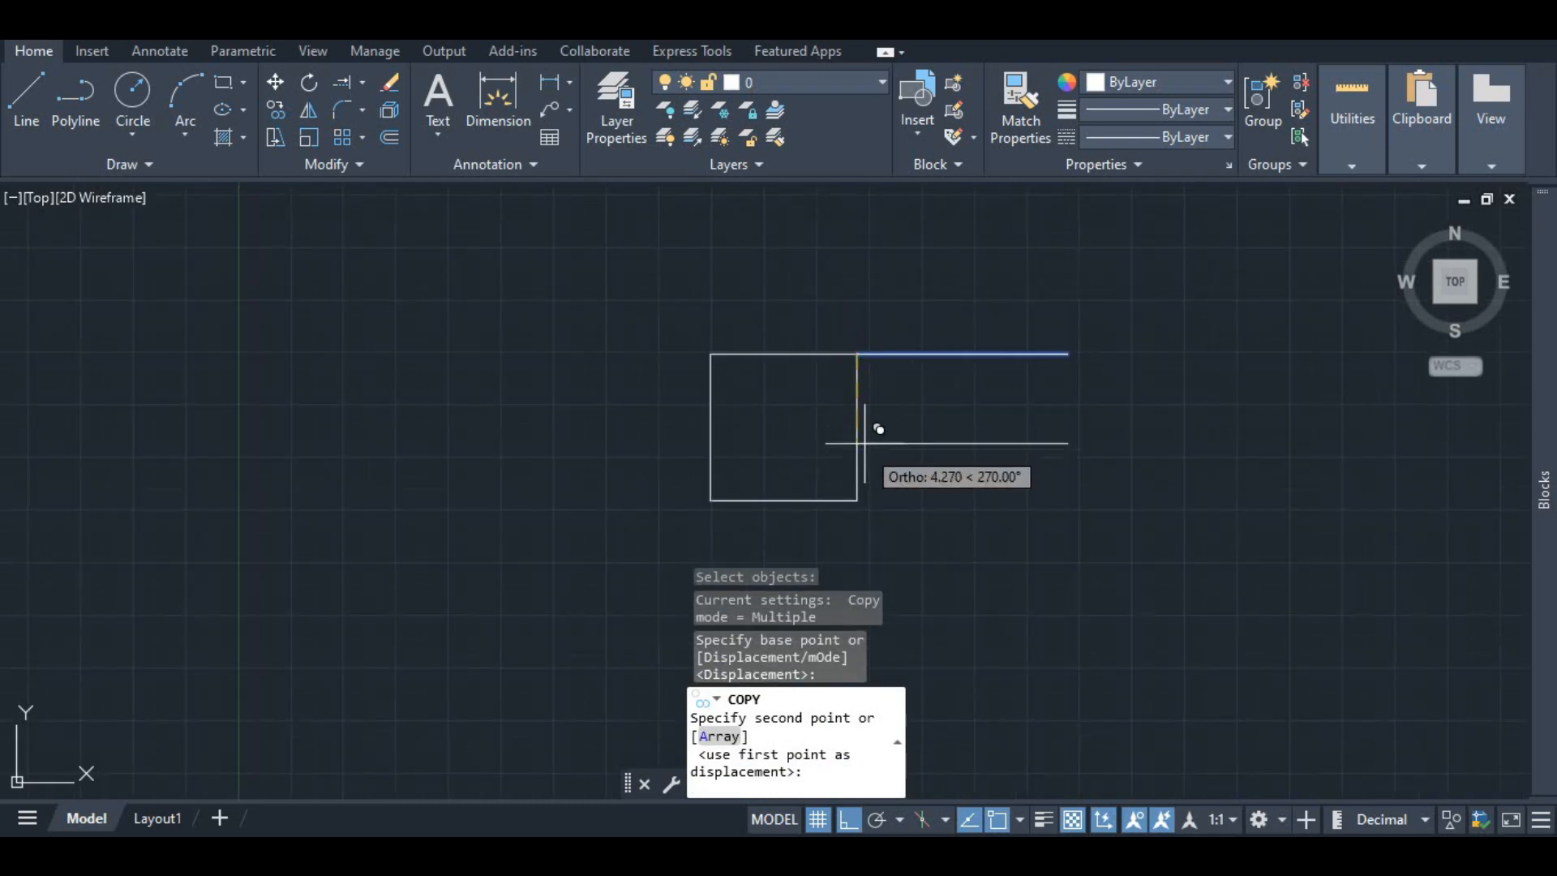
pyautogui.scroll(2, 856, 498)
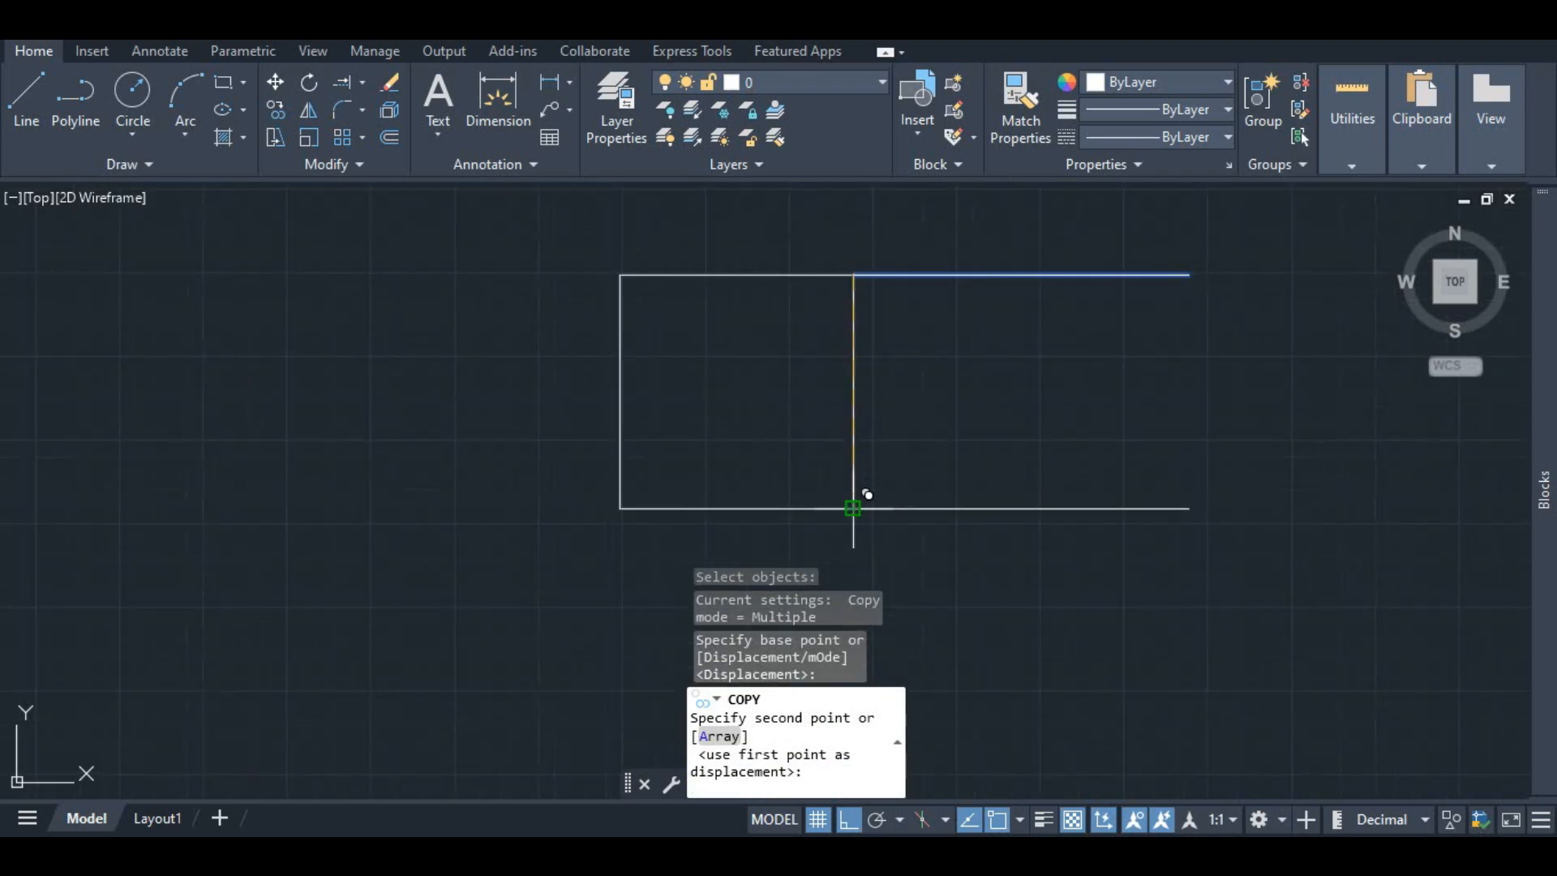
pyautogui.click(852, 508)
pyautogui.press('Escape')
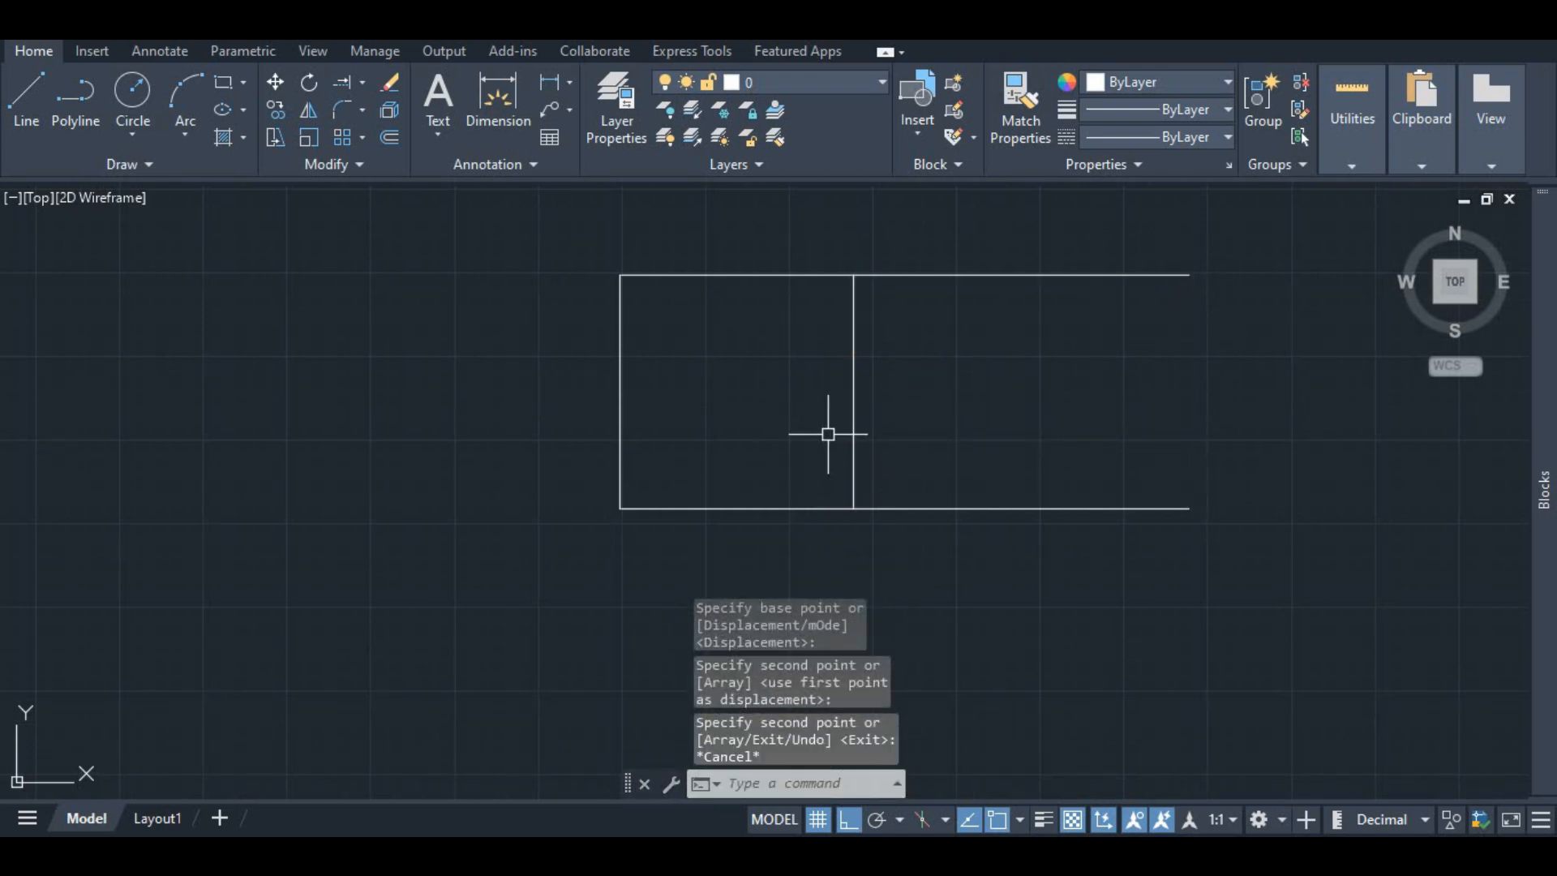
# Step: Copy the square's right edge to the right ends of the two horizontal lines, closing a rectangle
pyautogui.click(852, 338)
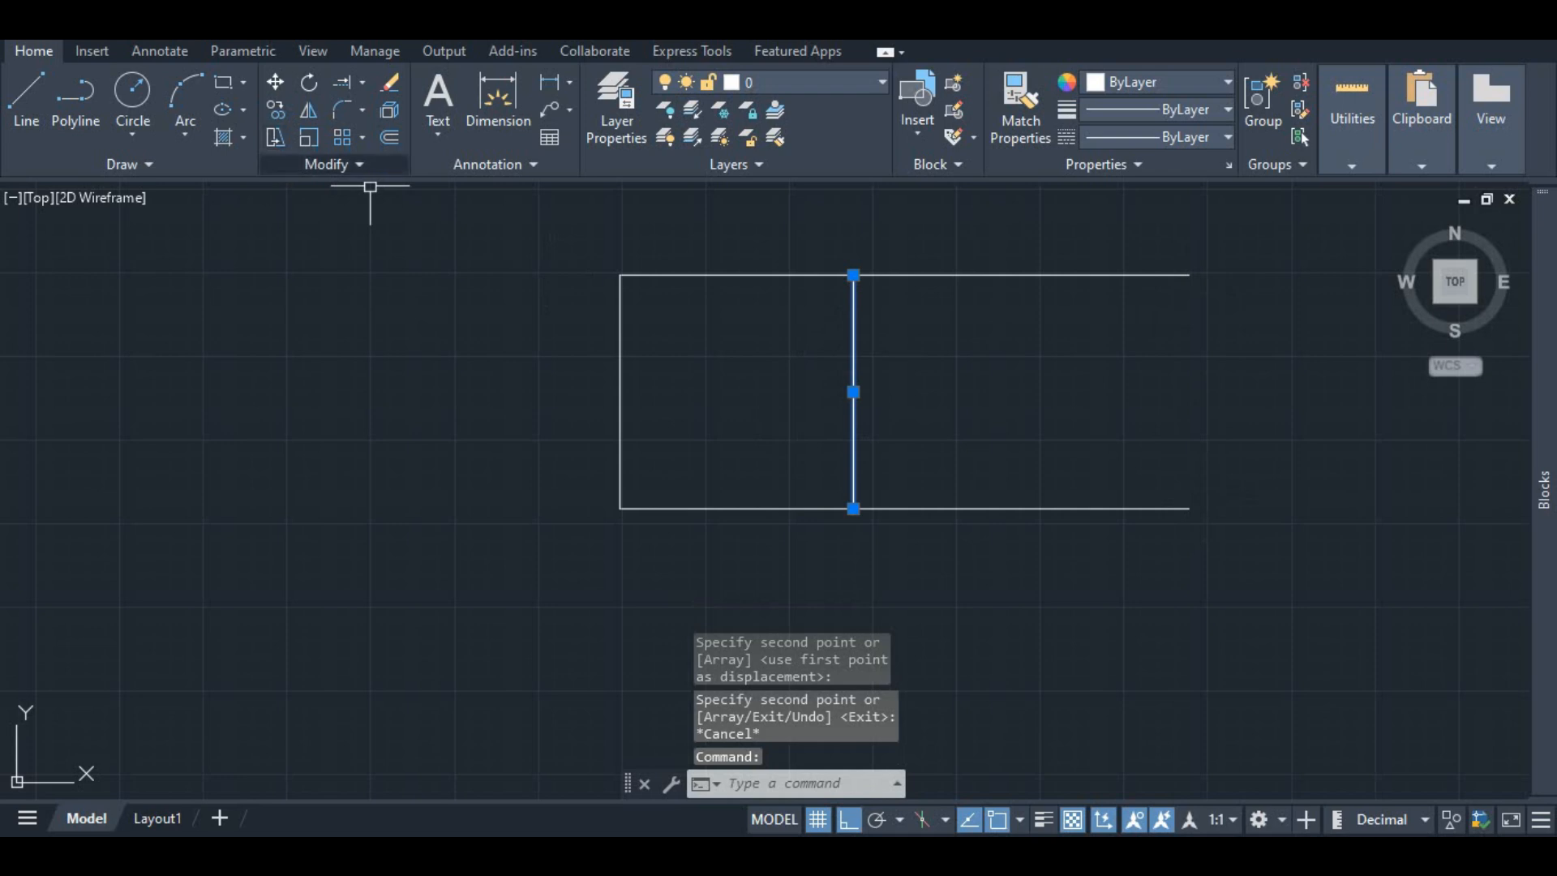
pyautogui.press('Escape')
pyautogui.press('Return')
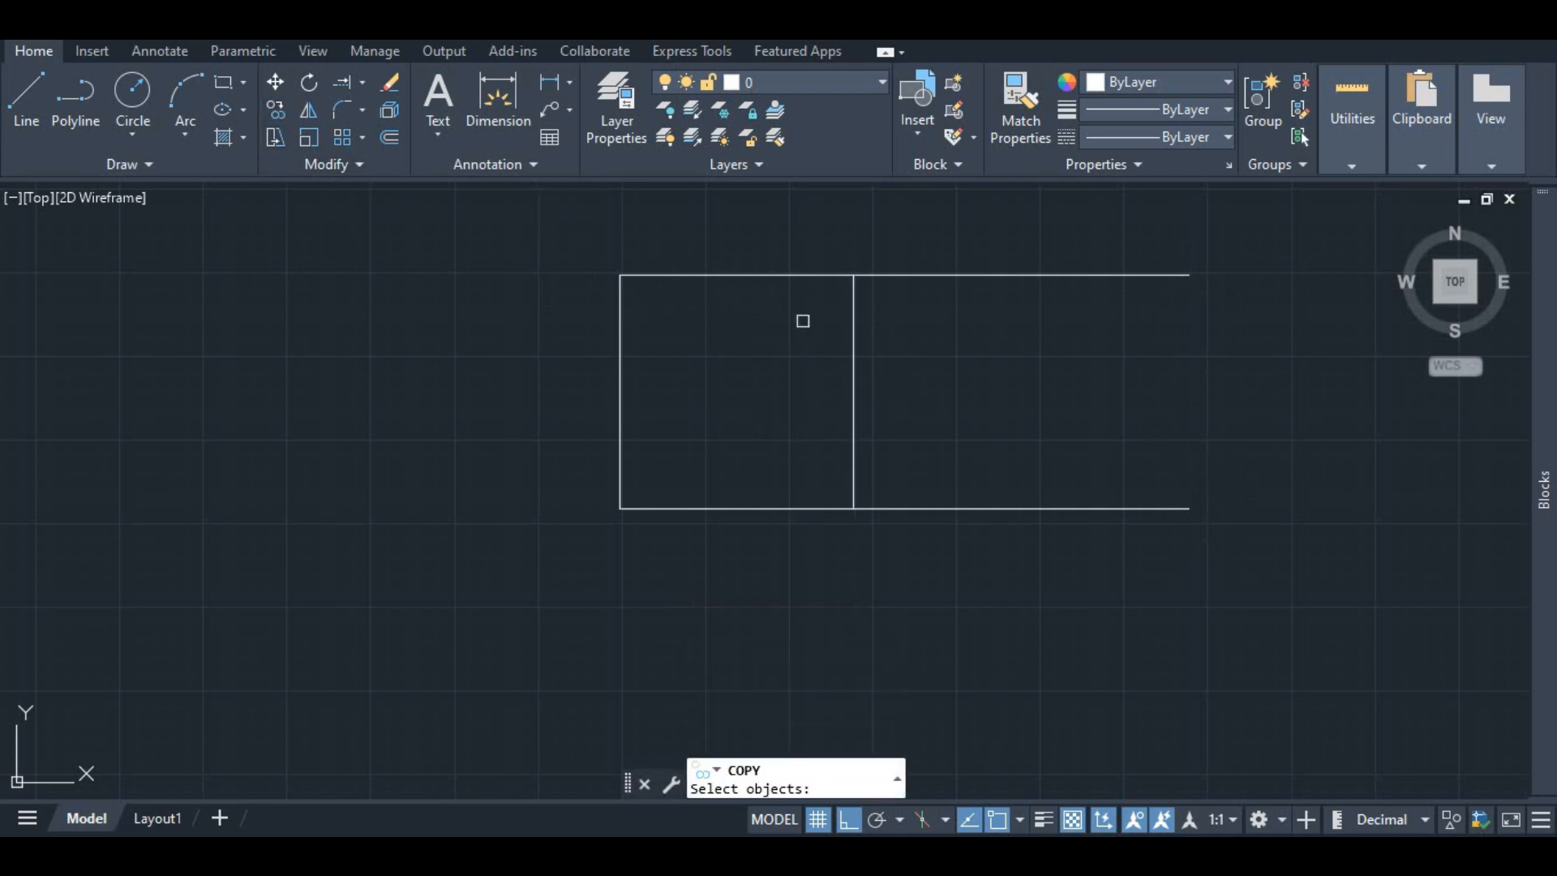
pyautogui.click(852, 349)
pyautogui.press('Return')
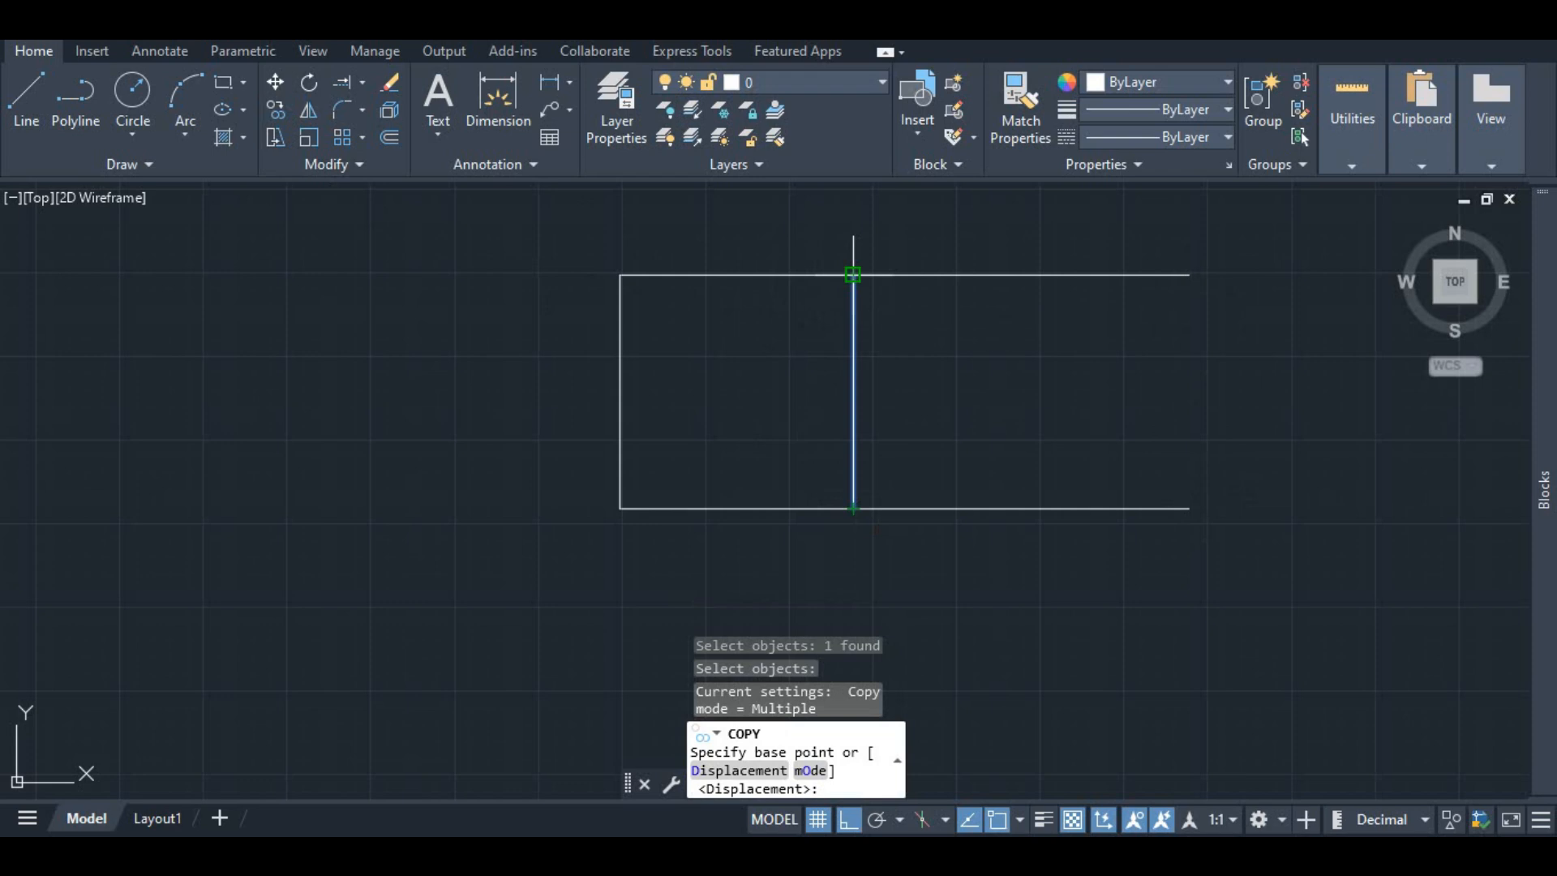
pyautogui.click(852, 274)
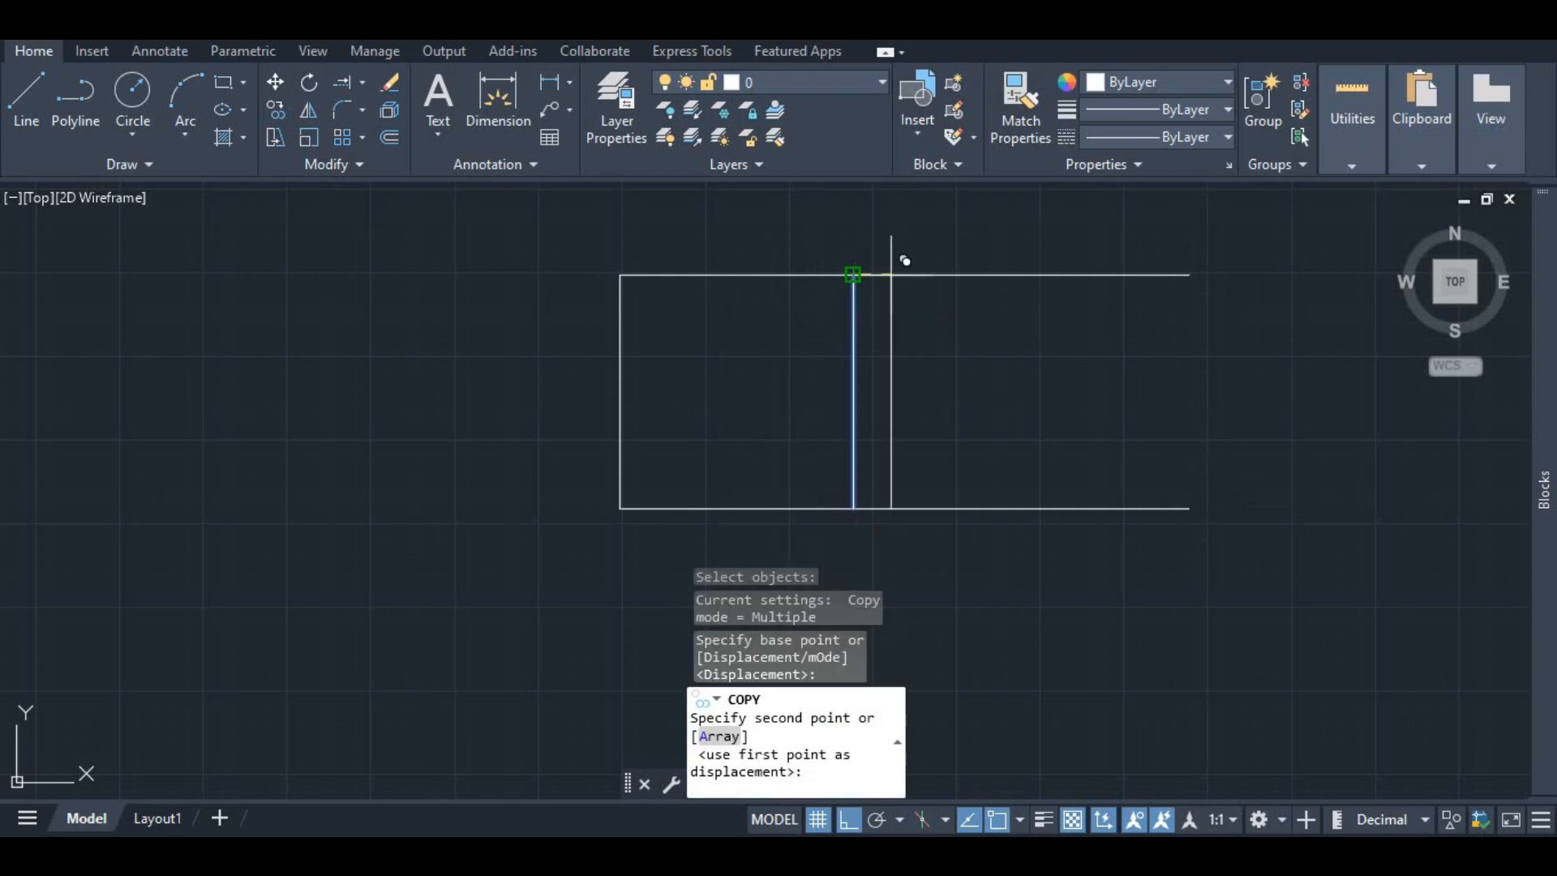
pyautogui.click(1187, 274)
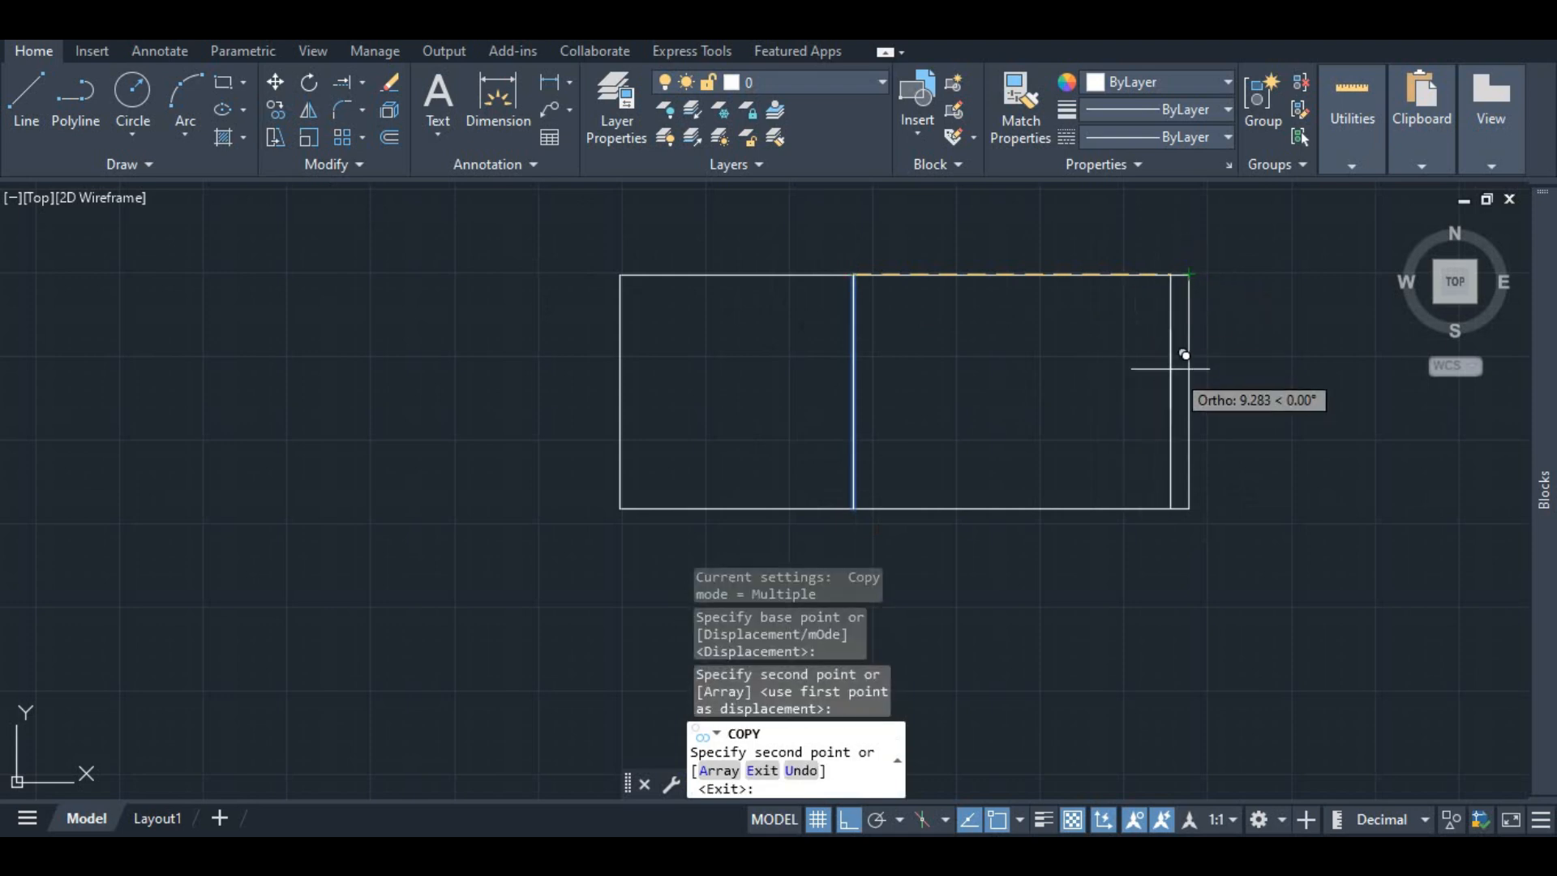
pyautogui.press('Escape')
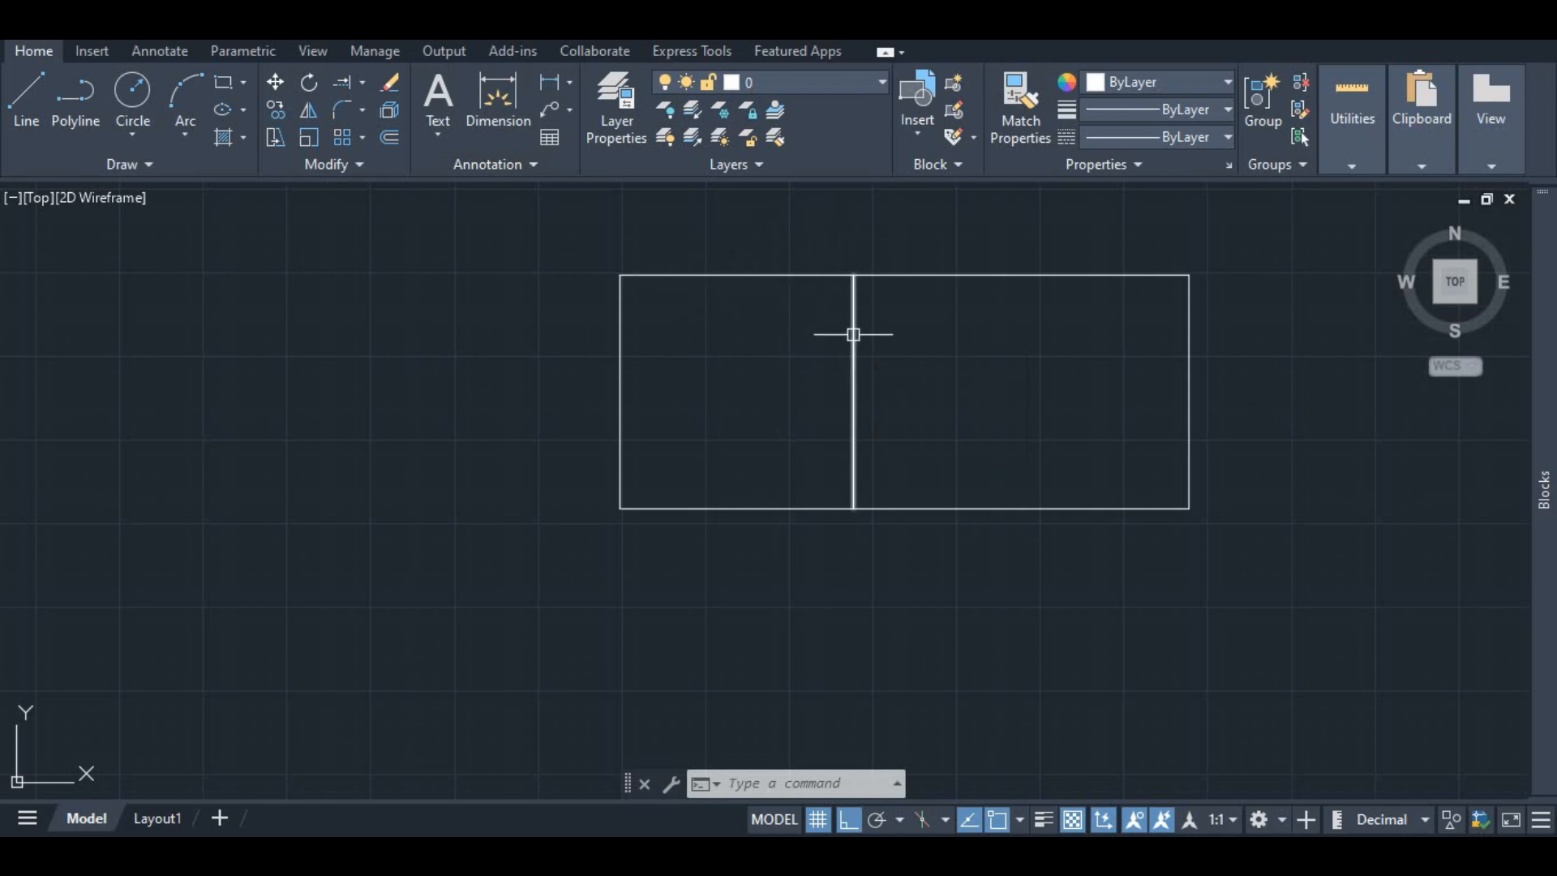
# Step: Mirror the whole rectangle about the left square's diagonal from its top-left corner, keeping the source objects
pyautogui.click(311, 110)
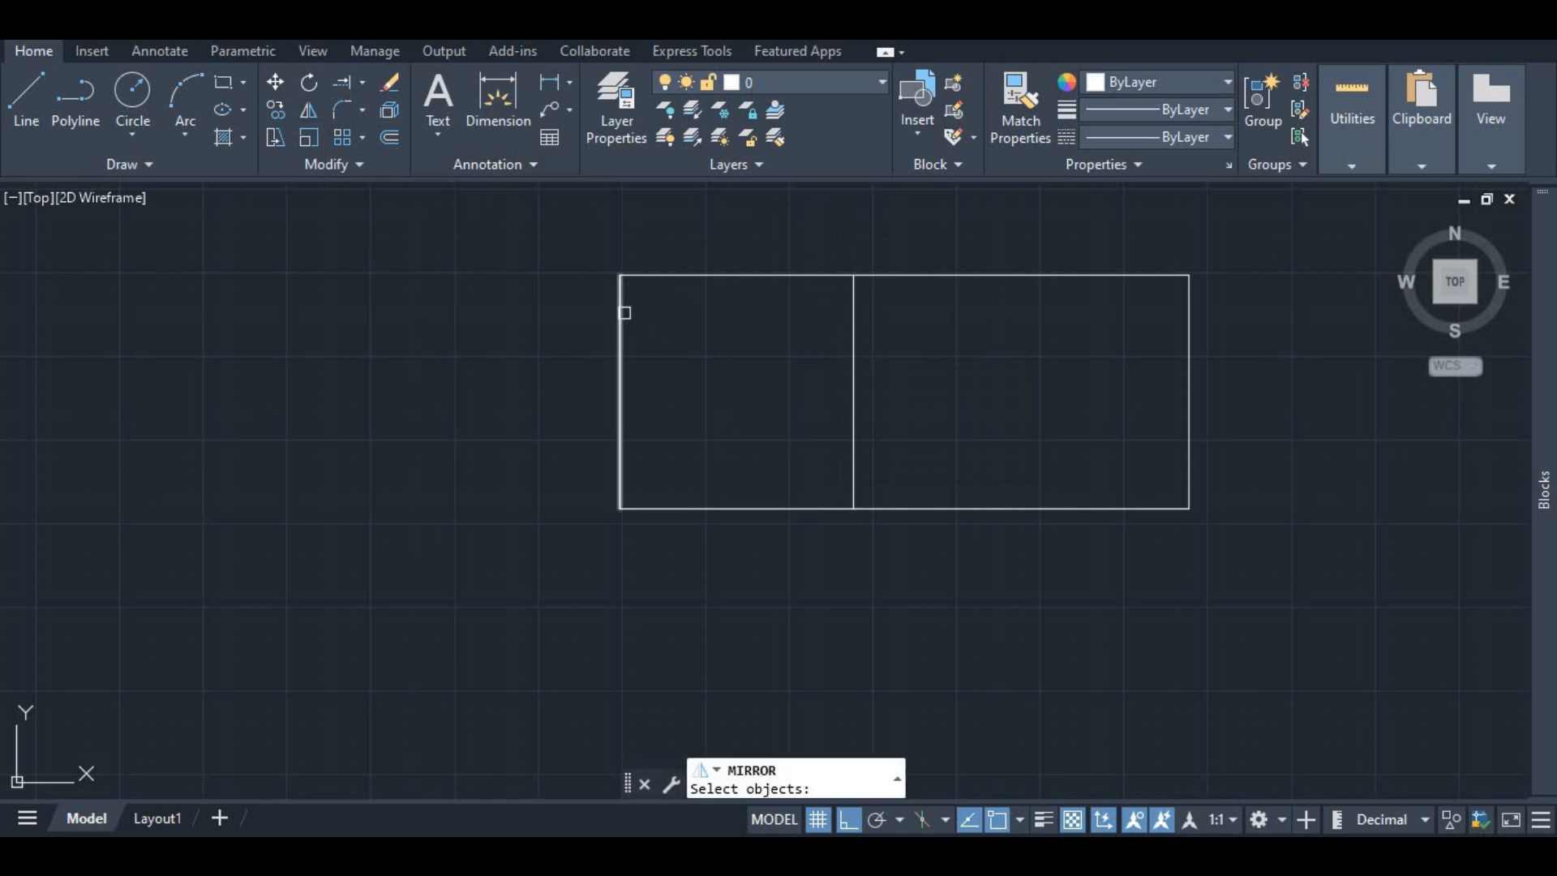
pyautogui.click(626, 311)
pyautogui.click(722, 277)
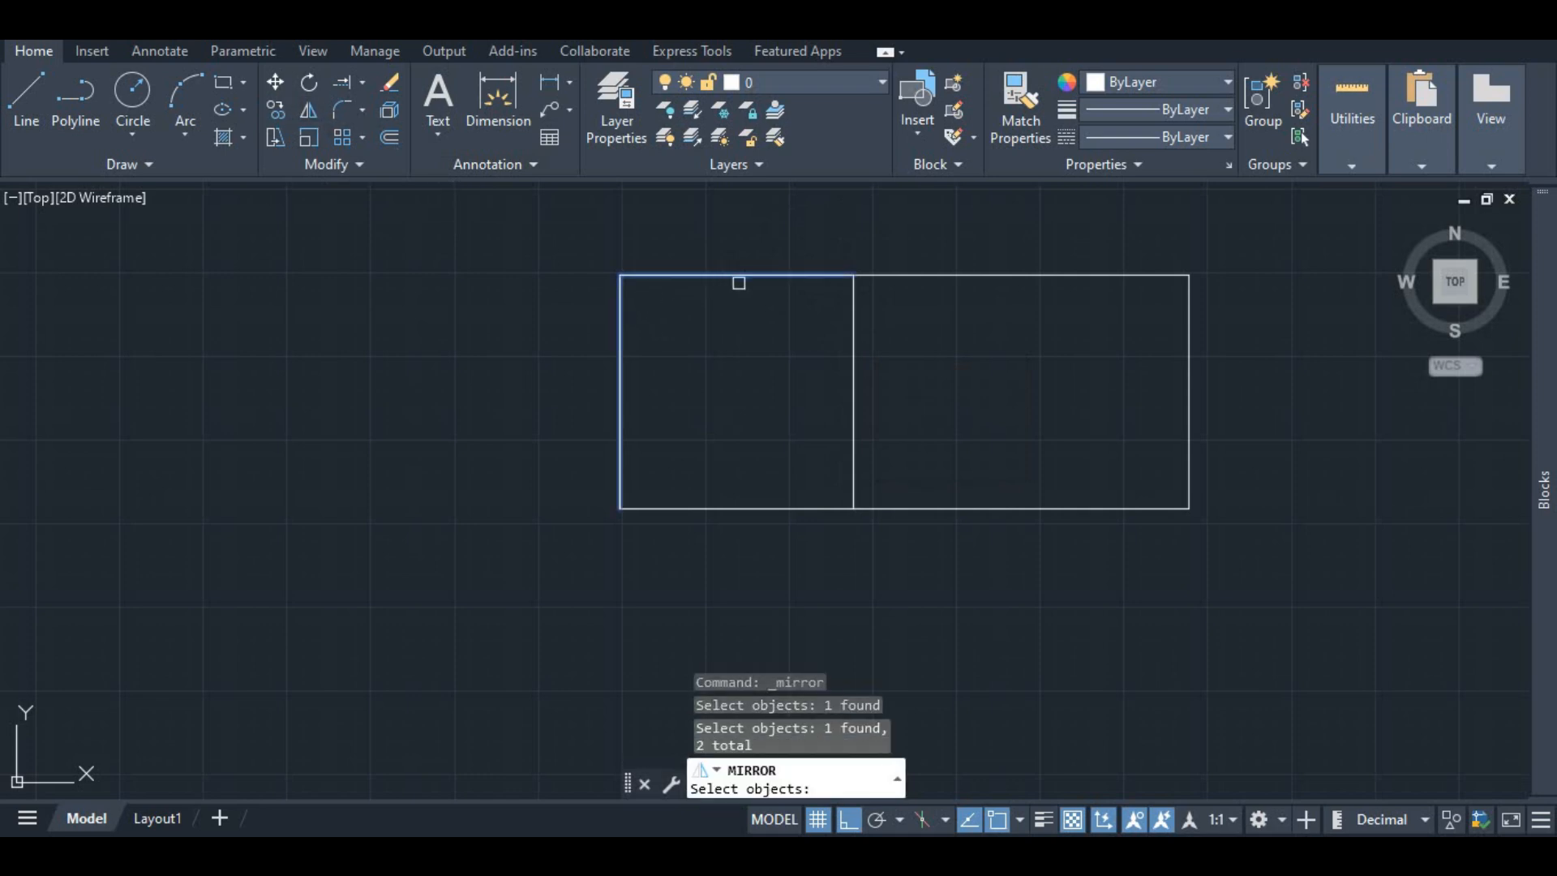
pyautogui.click(853, 356)
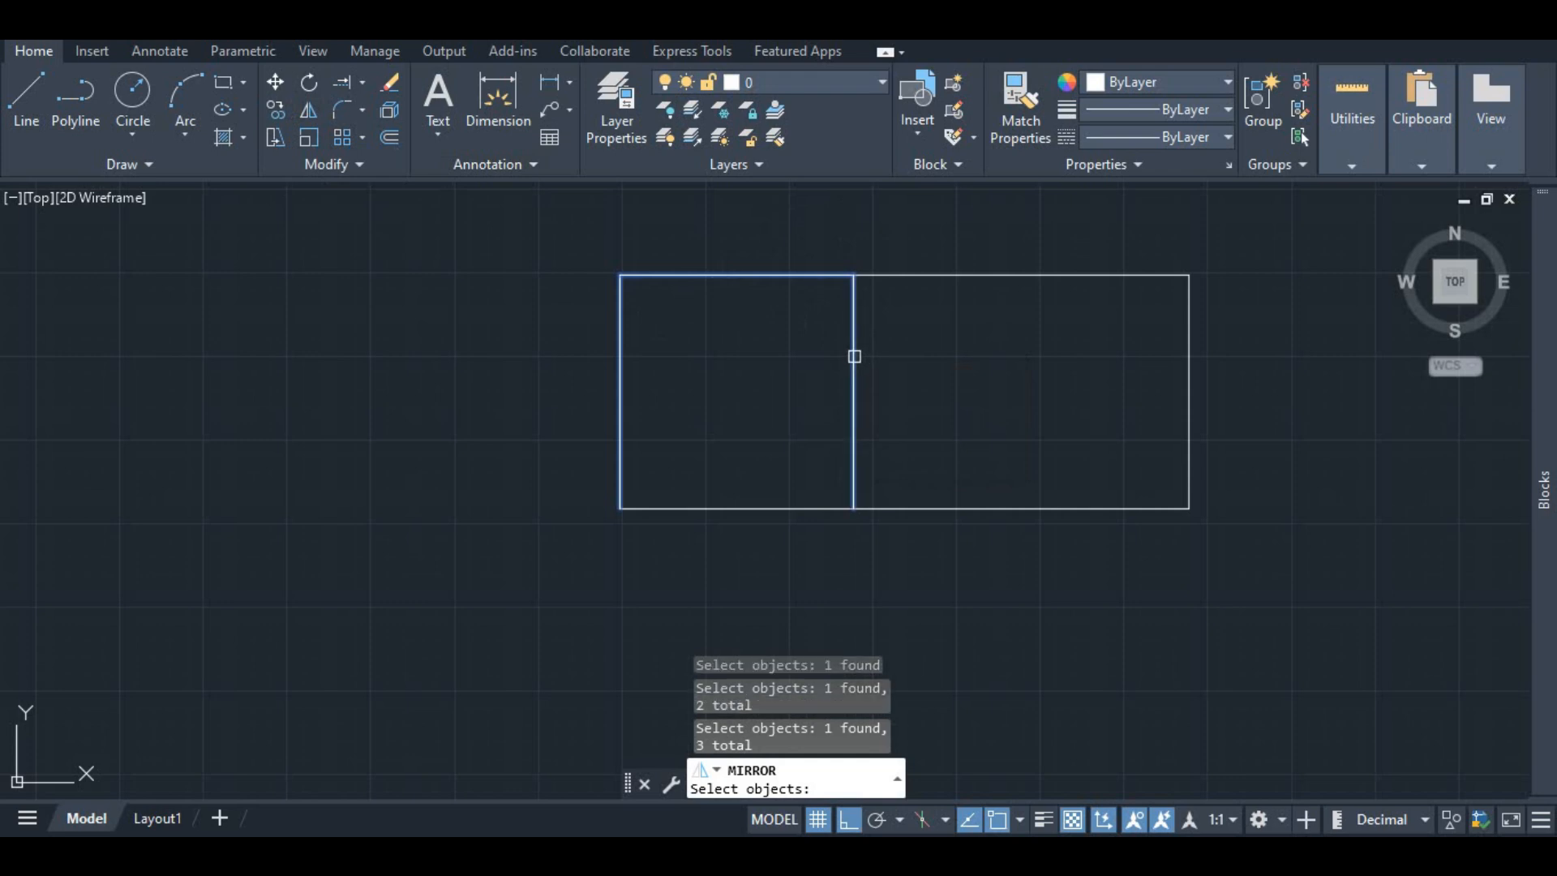
pyautogui.click(831, 508)
pyautogui.click(927, 508)
pyautogui.click(997, 278)
pyautogui.click(1191, 343)
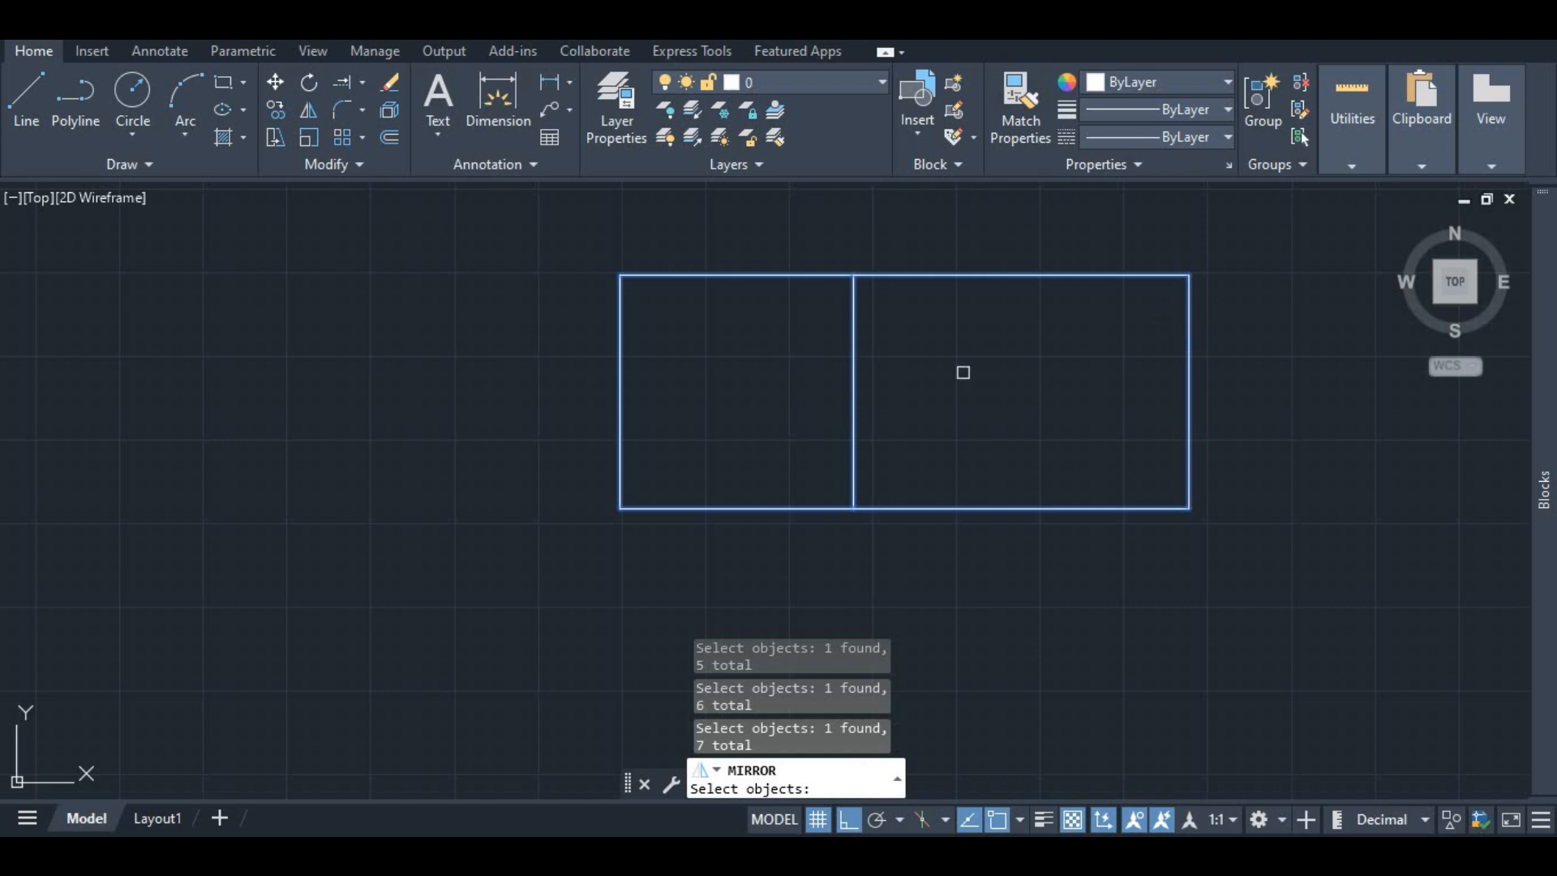
pyautogui.press('Return')
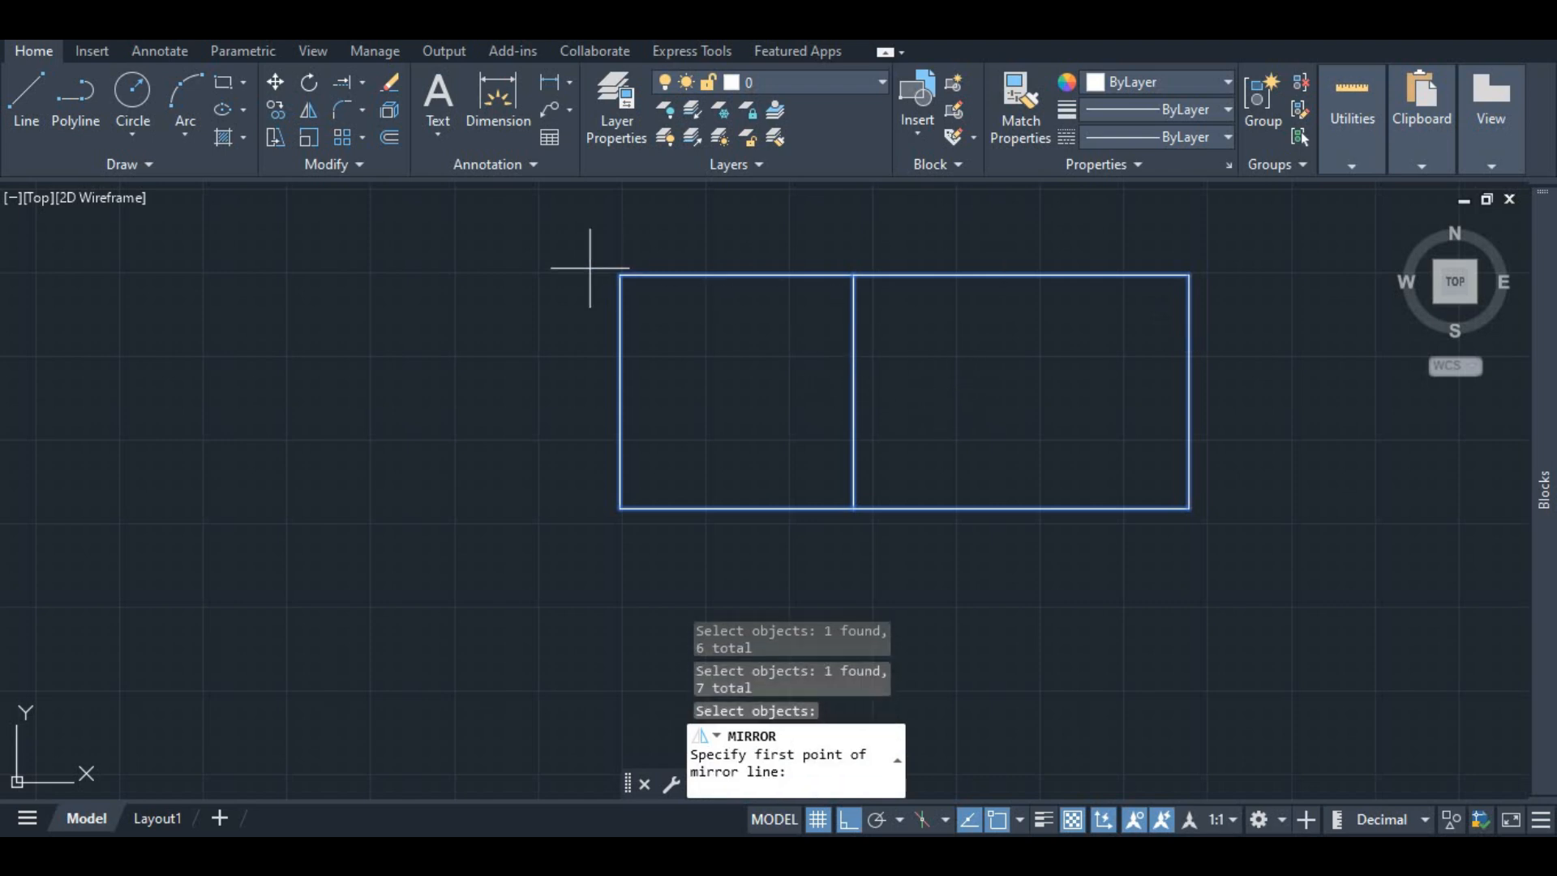
pyautogui.click(620, 275)
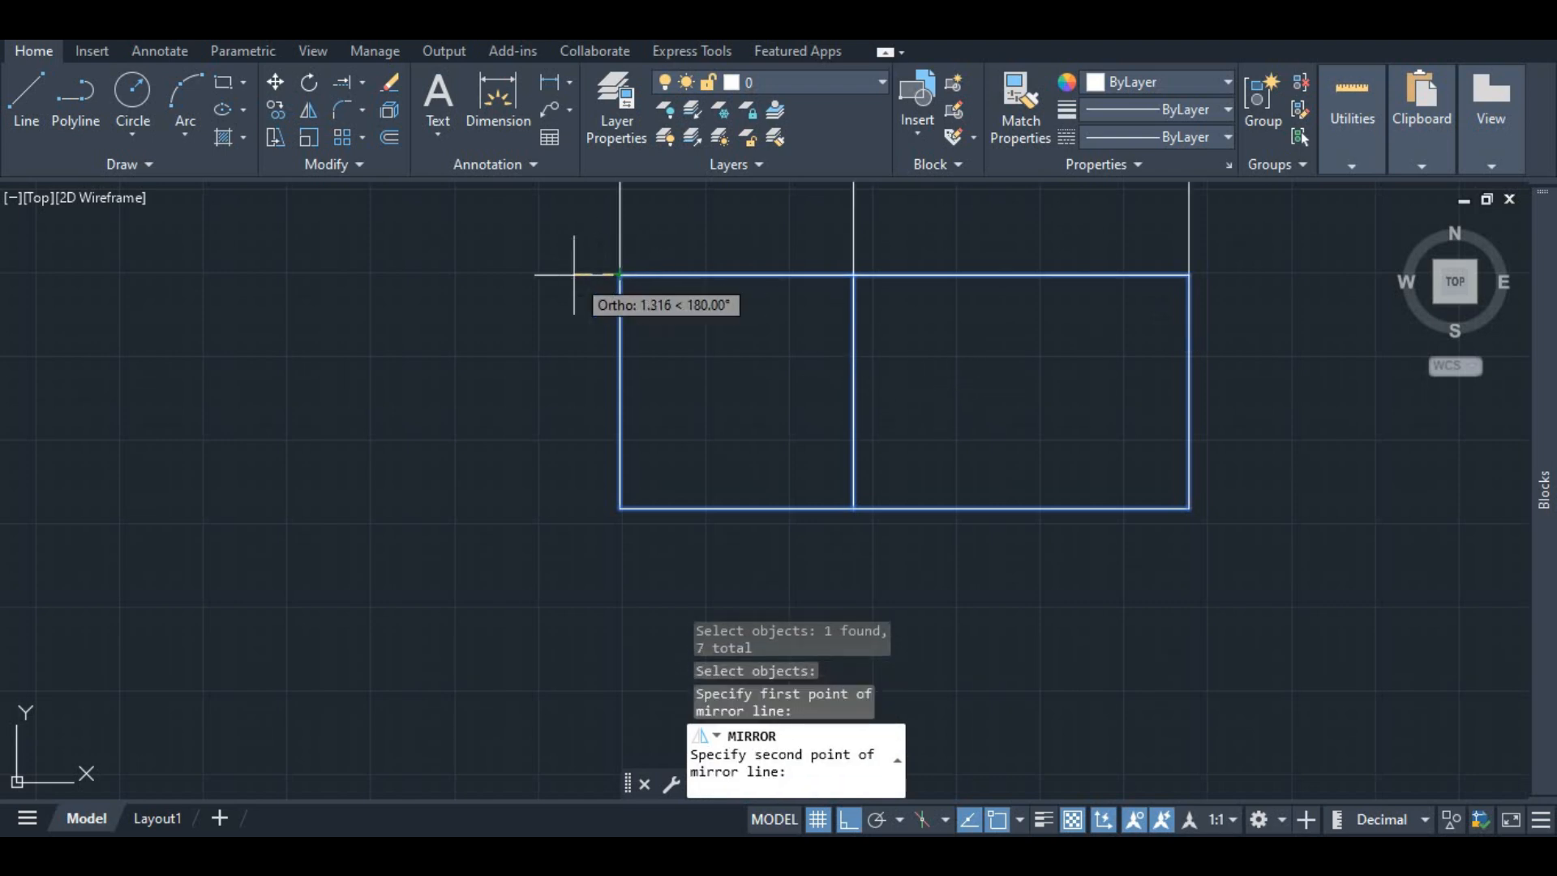
pyautogui.scroll(-4, 555, 275)
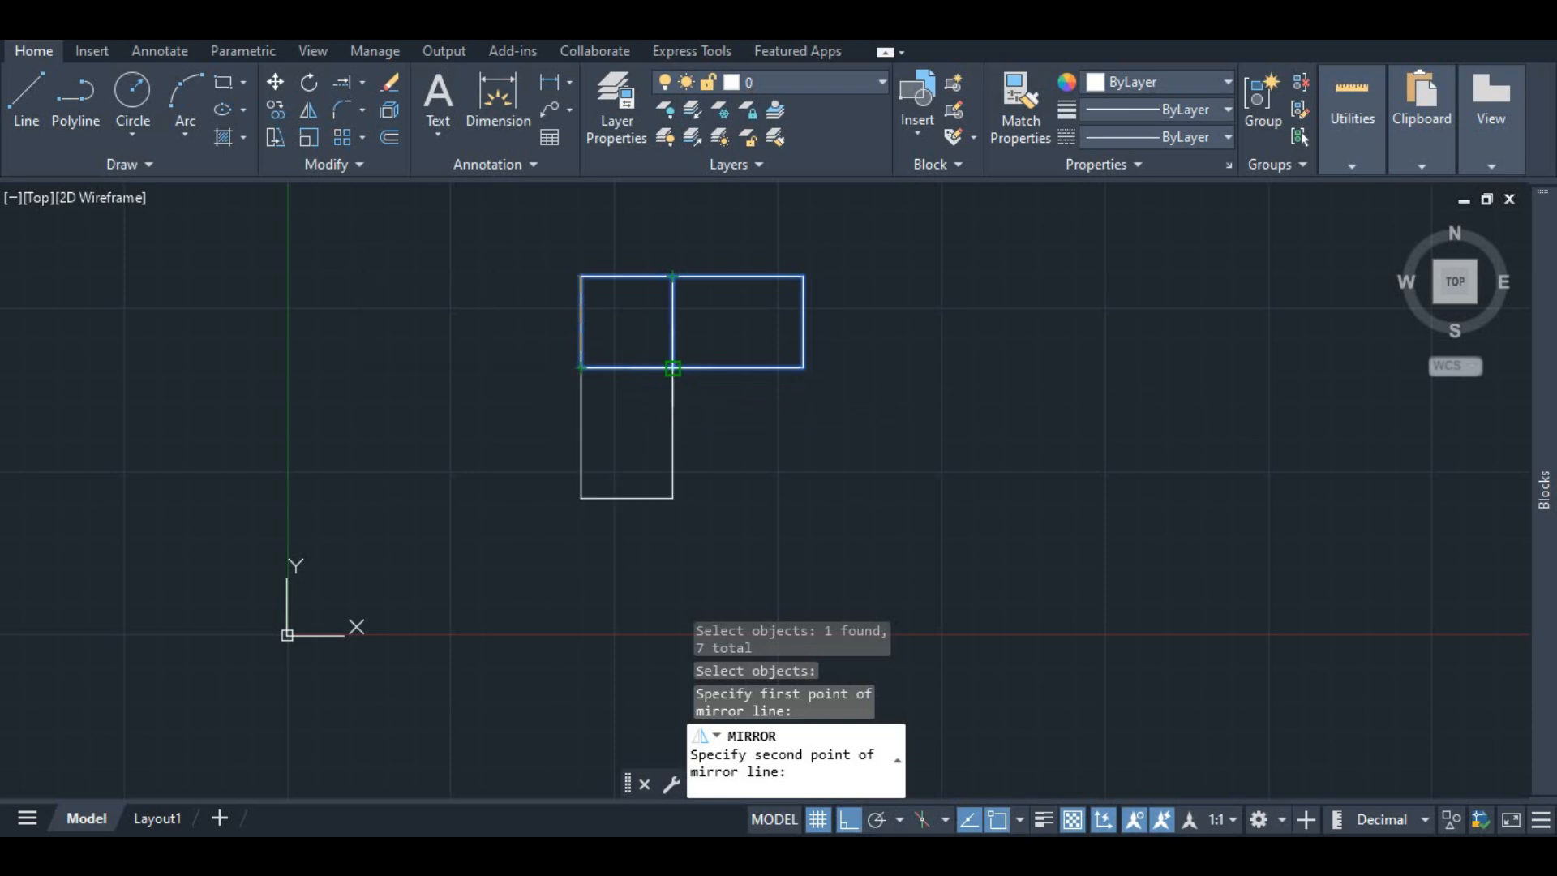
pyautogui.click(672, 368)
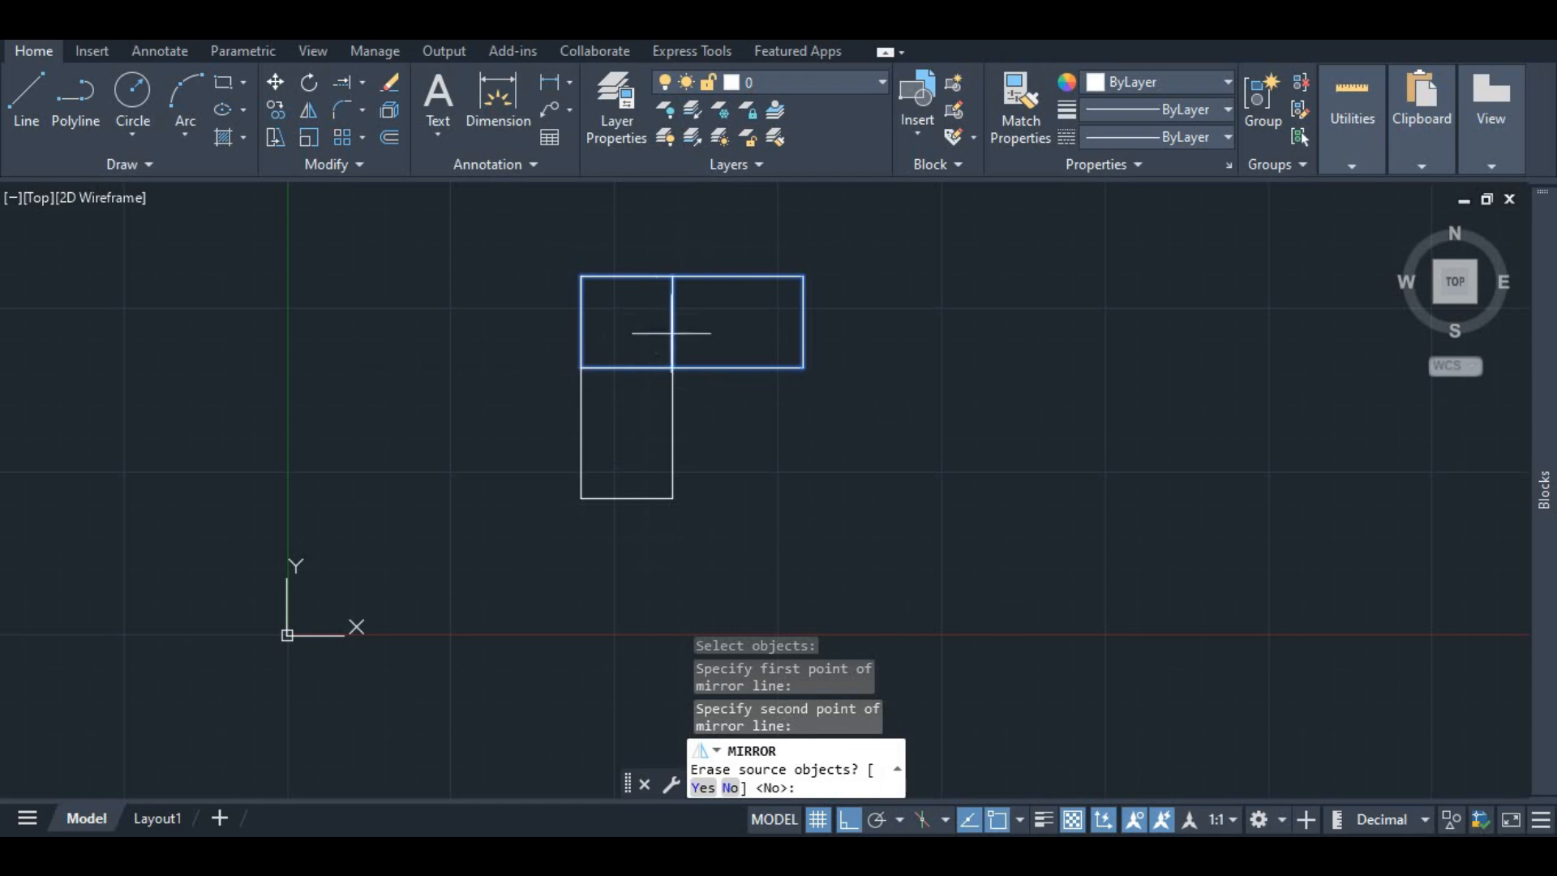
pyautogui.scroll(2, 681, 377)
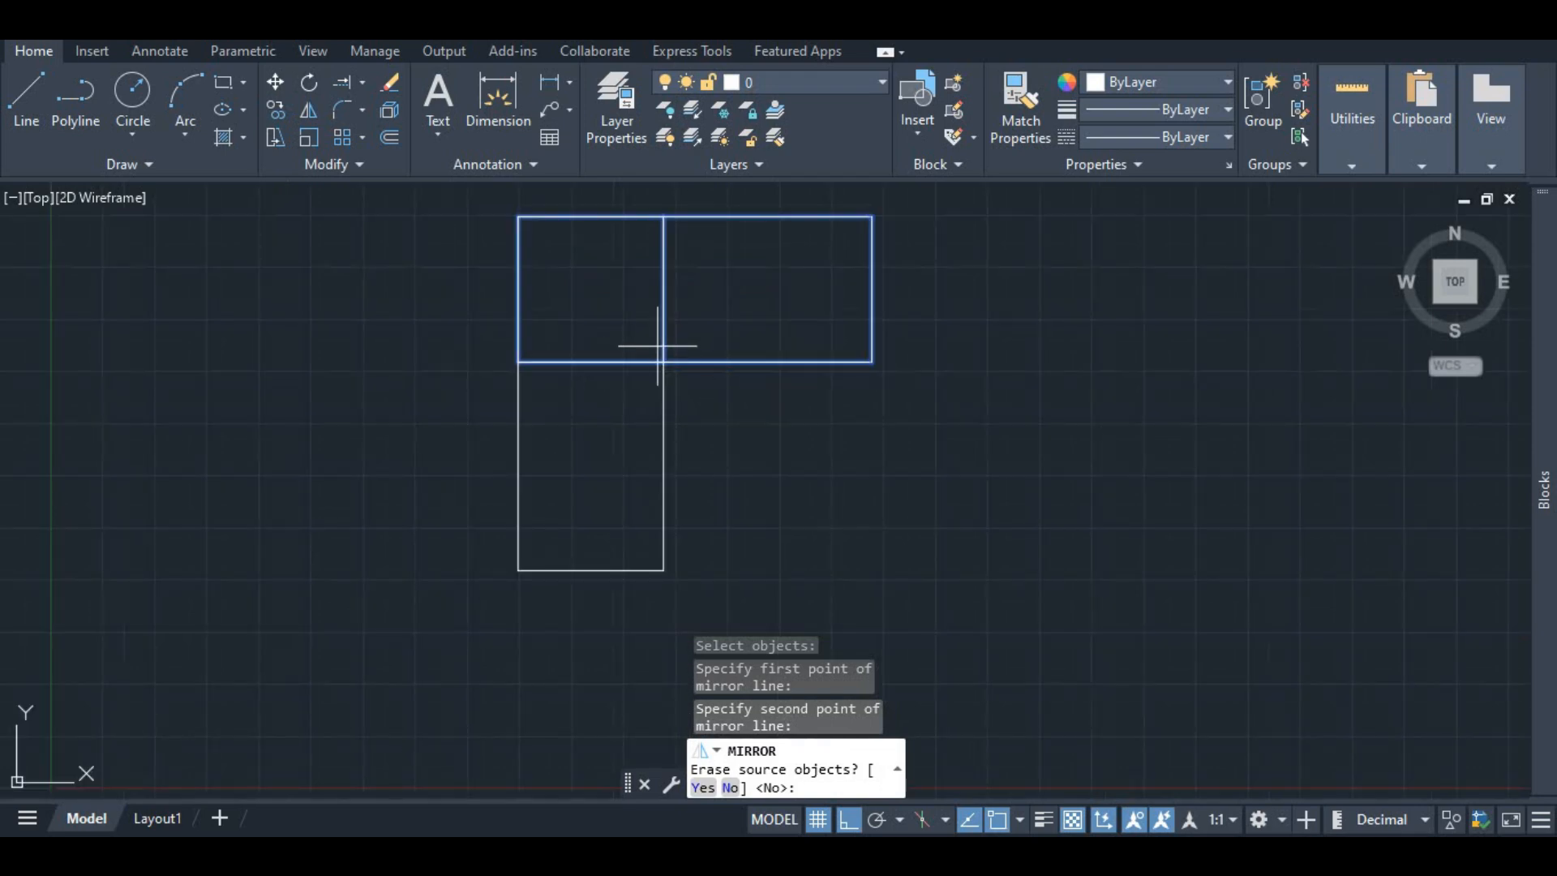
pyautogui.scroll(-2, 626, 375)
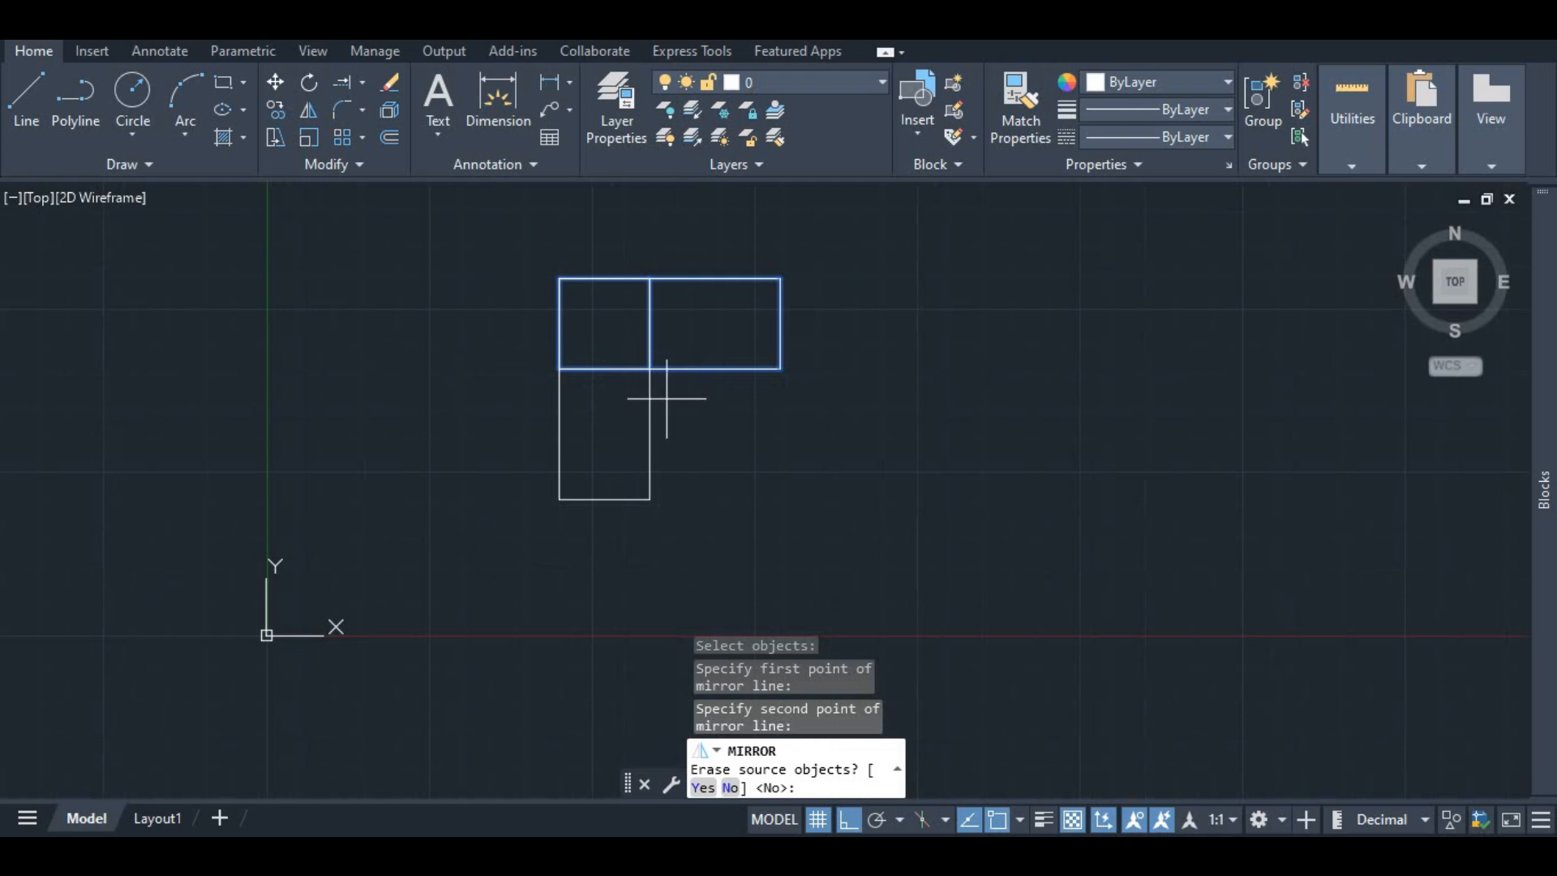
pyautogui.press('Return')
pyautogui.scroll(2, 658, 373)
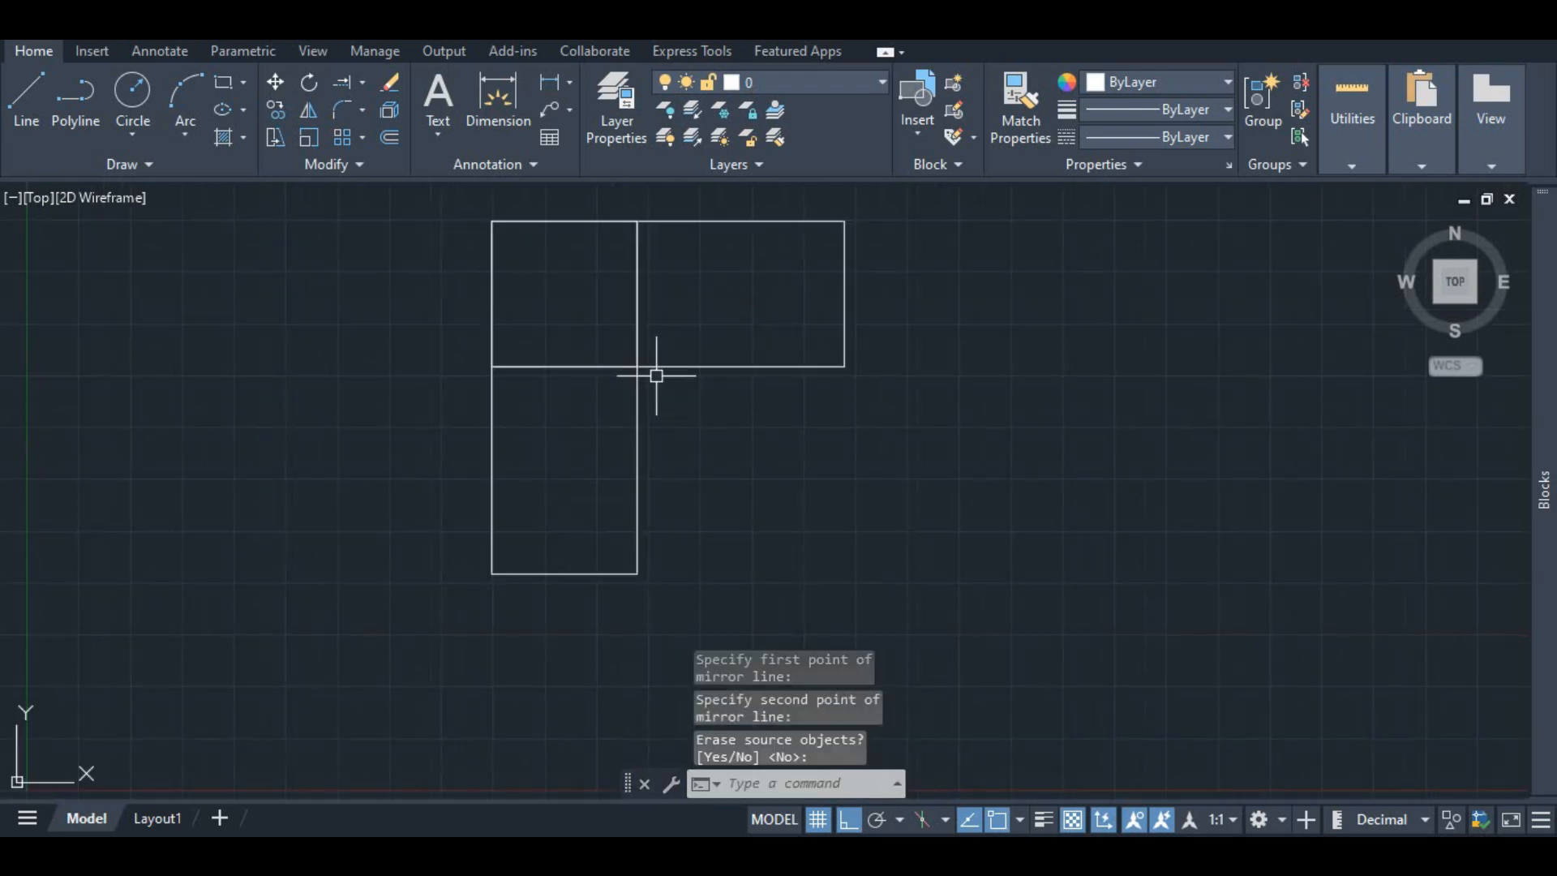
# Step: Undo the mirror operation
pyautogui.click(636, 345)
pyautogui.click(563, 365)
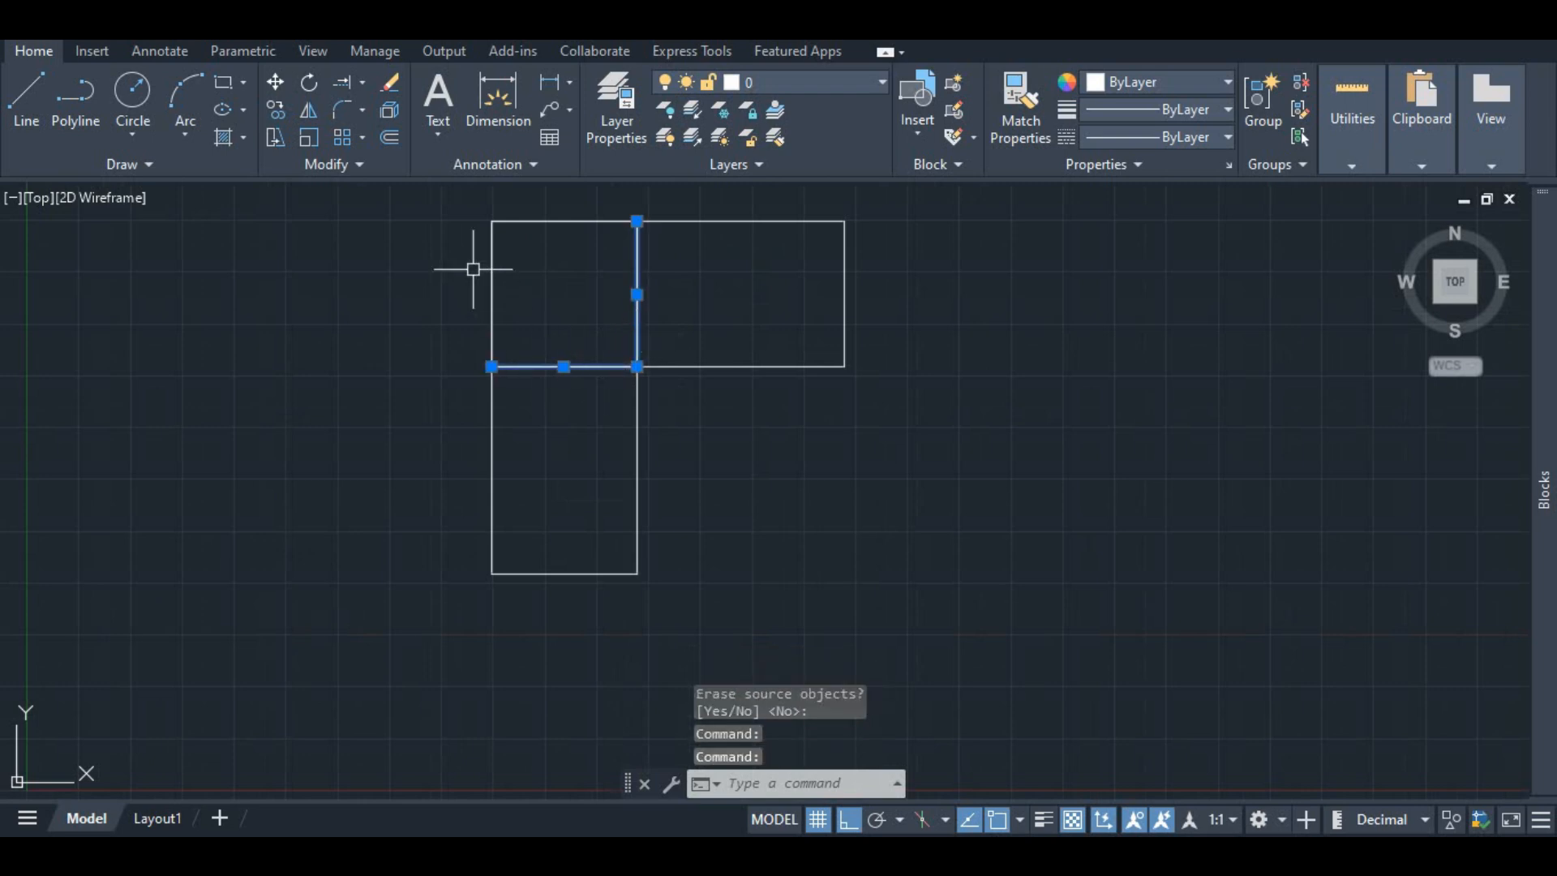
pyautogui.click(492, 247)
pyautogui.click(515, 229)
pyautogui.click(708, 231)
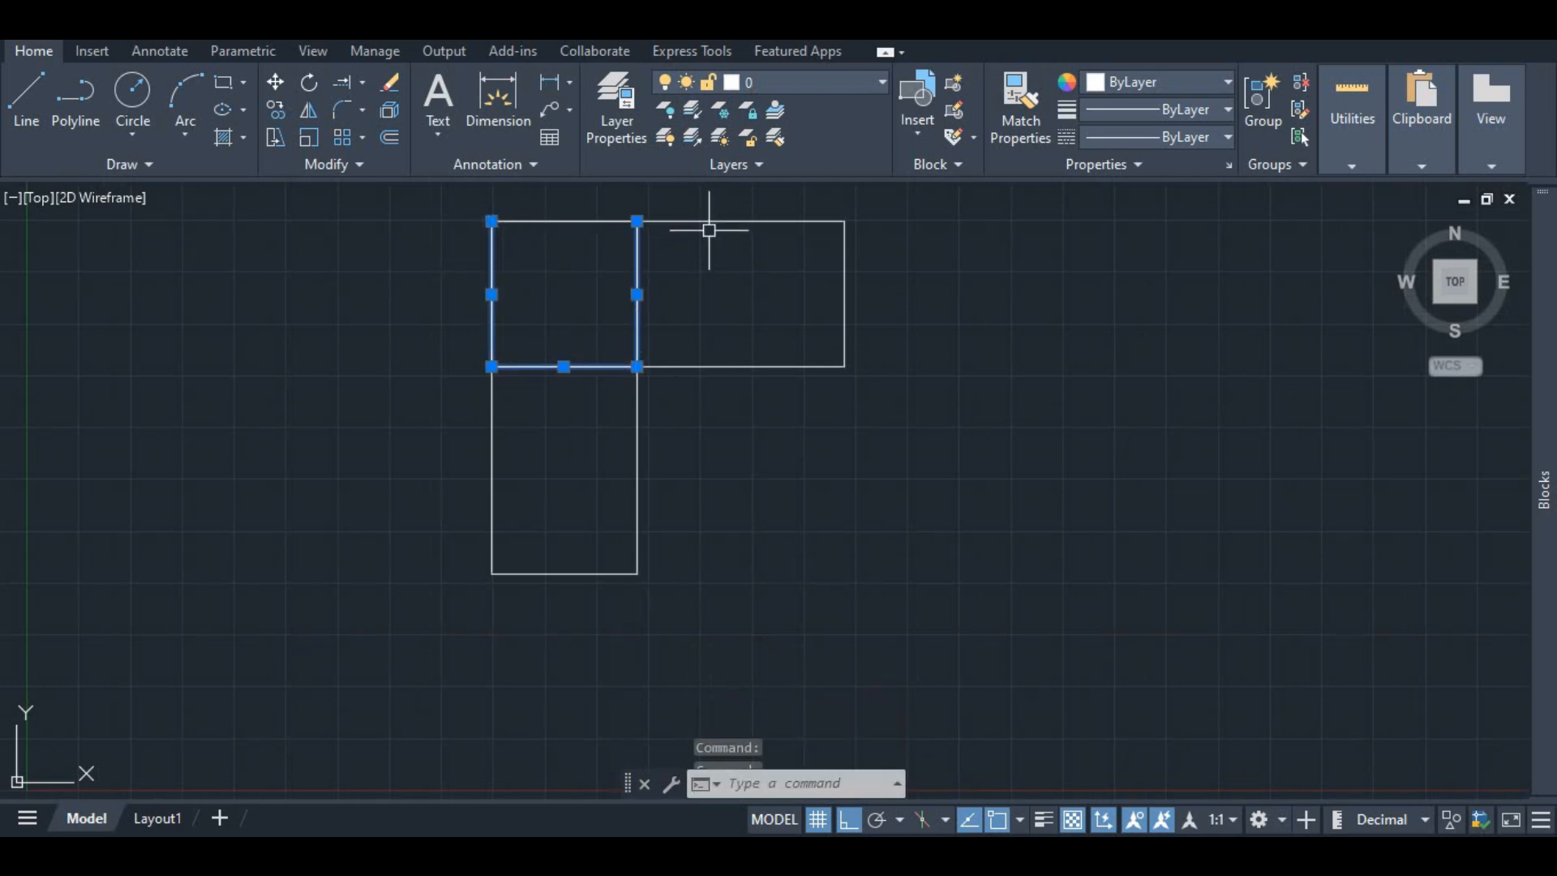
pyautogui.scroll(-4, 624, 389)
pyautogui.scroll(2, 611, 332)
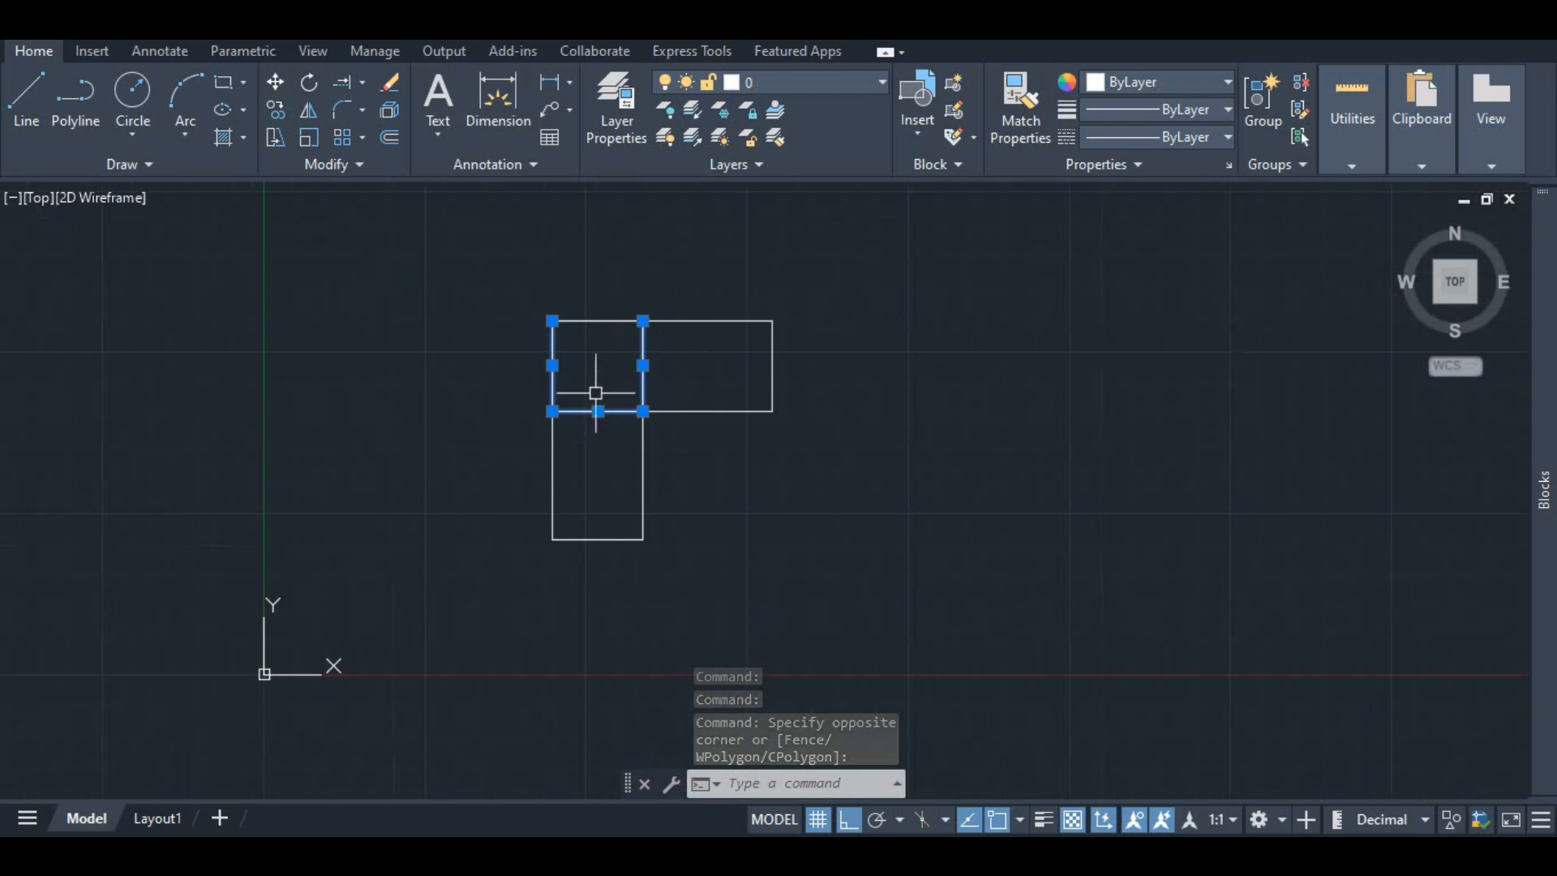
pyautogui.scroll(4, 608, 441)
pyautogui.scroll(-4, 635, 389)
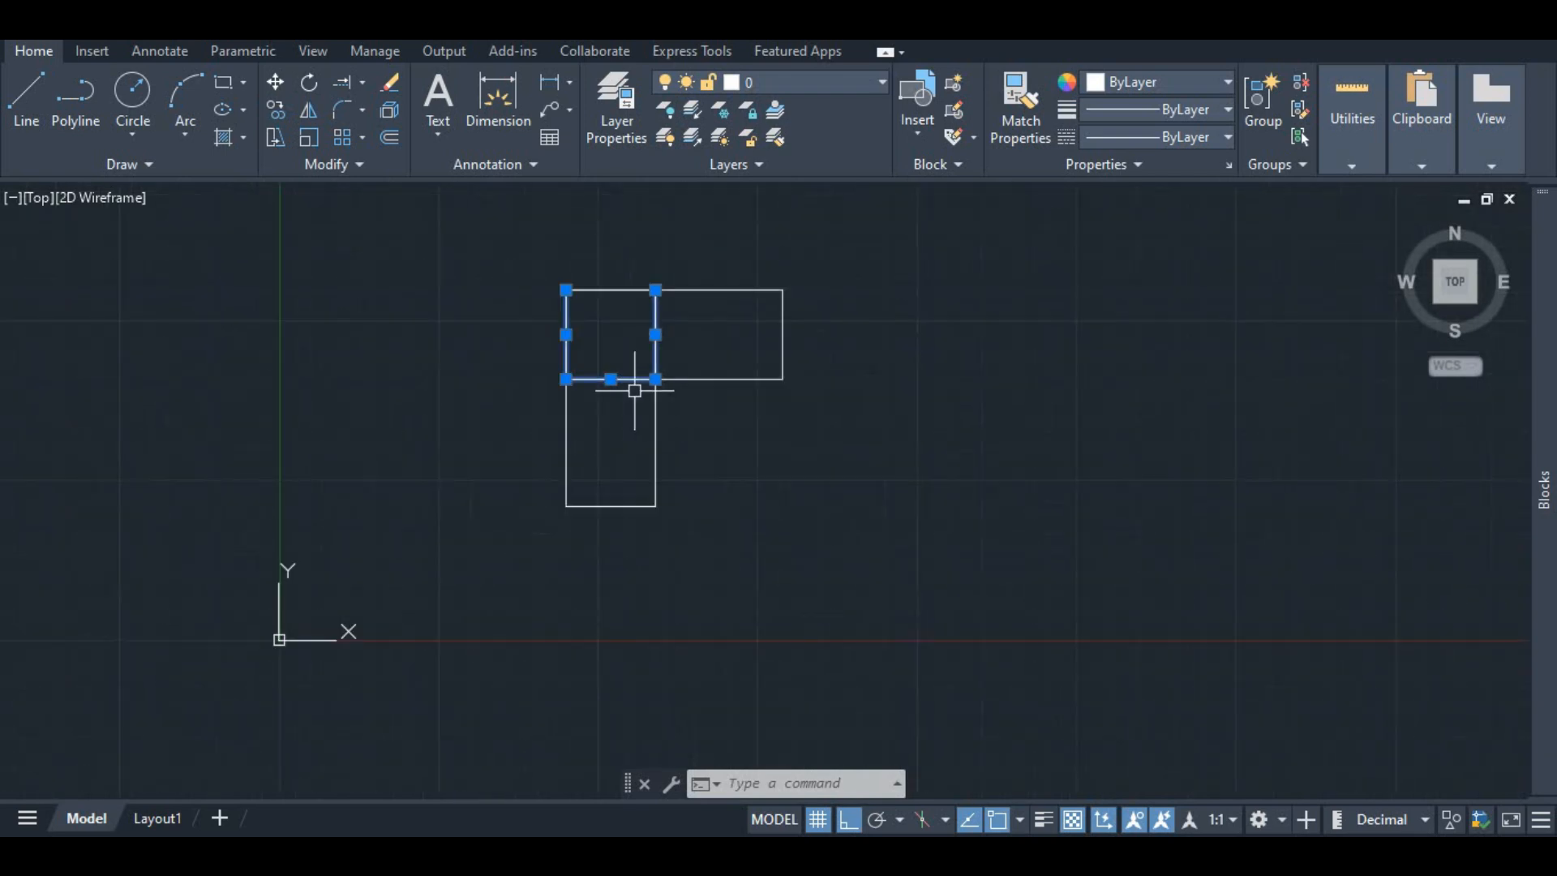
pyautogui.hotkey('ctrl', 'z')
pyautogui.hotkey('ctrl', 'z')
# Step: Mirror the whole rectangle about its top edge, keeping the source objects, to form a grid of four cells
pyautogui.scroll(-2, 701, 295)
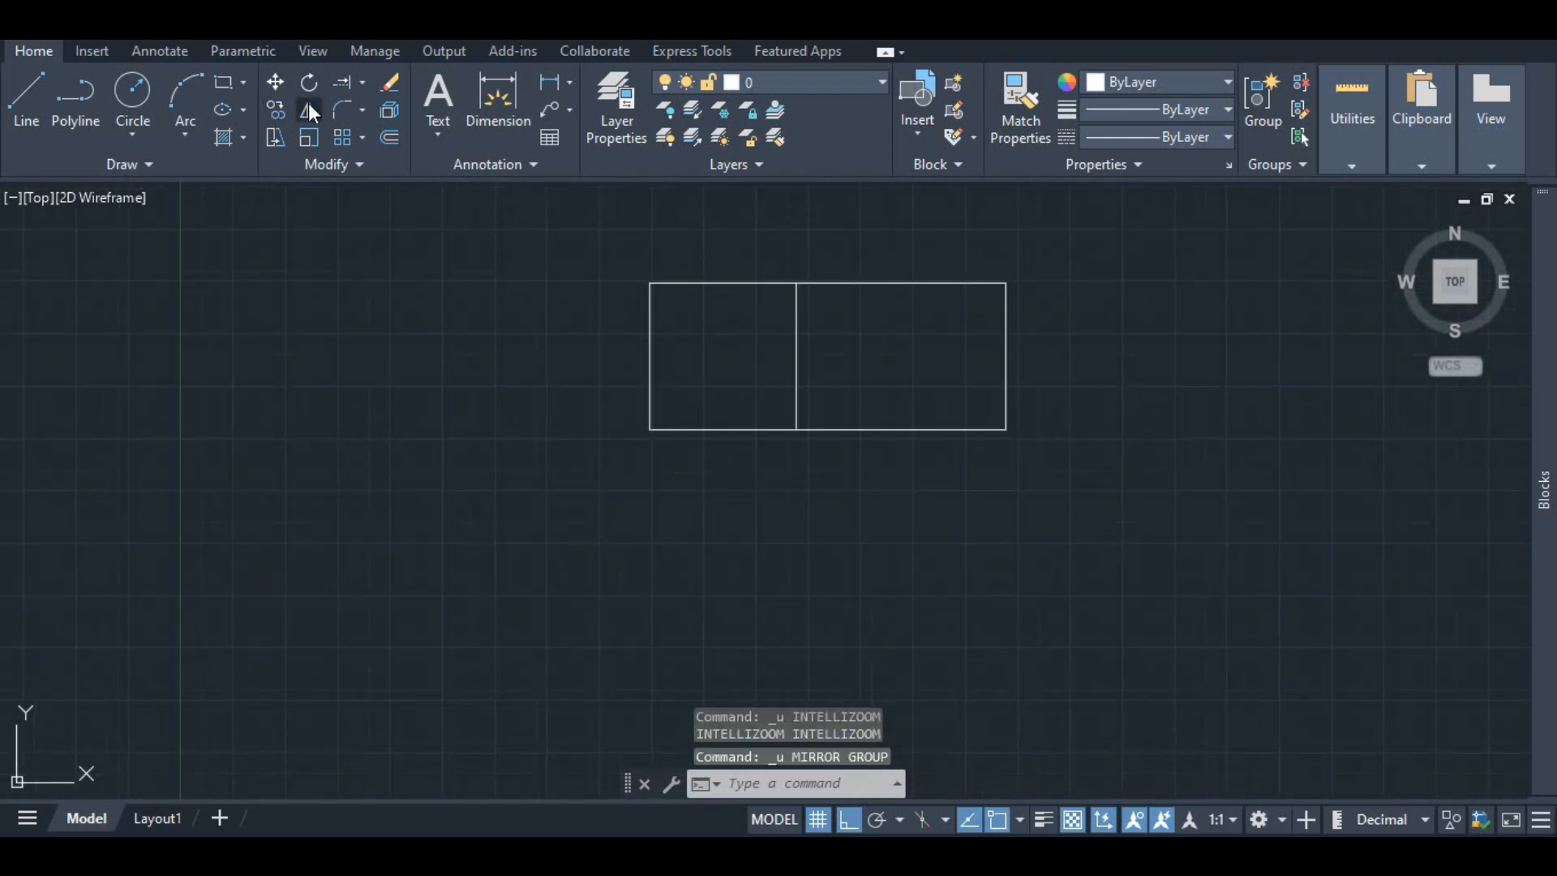
pyautogui.click(308, 107)
pyautogui.click(684, 284)
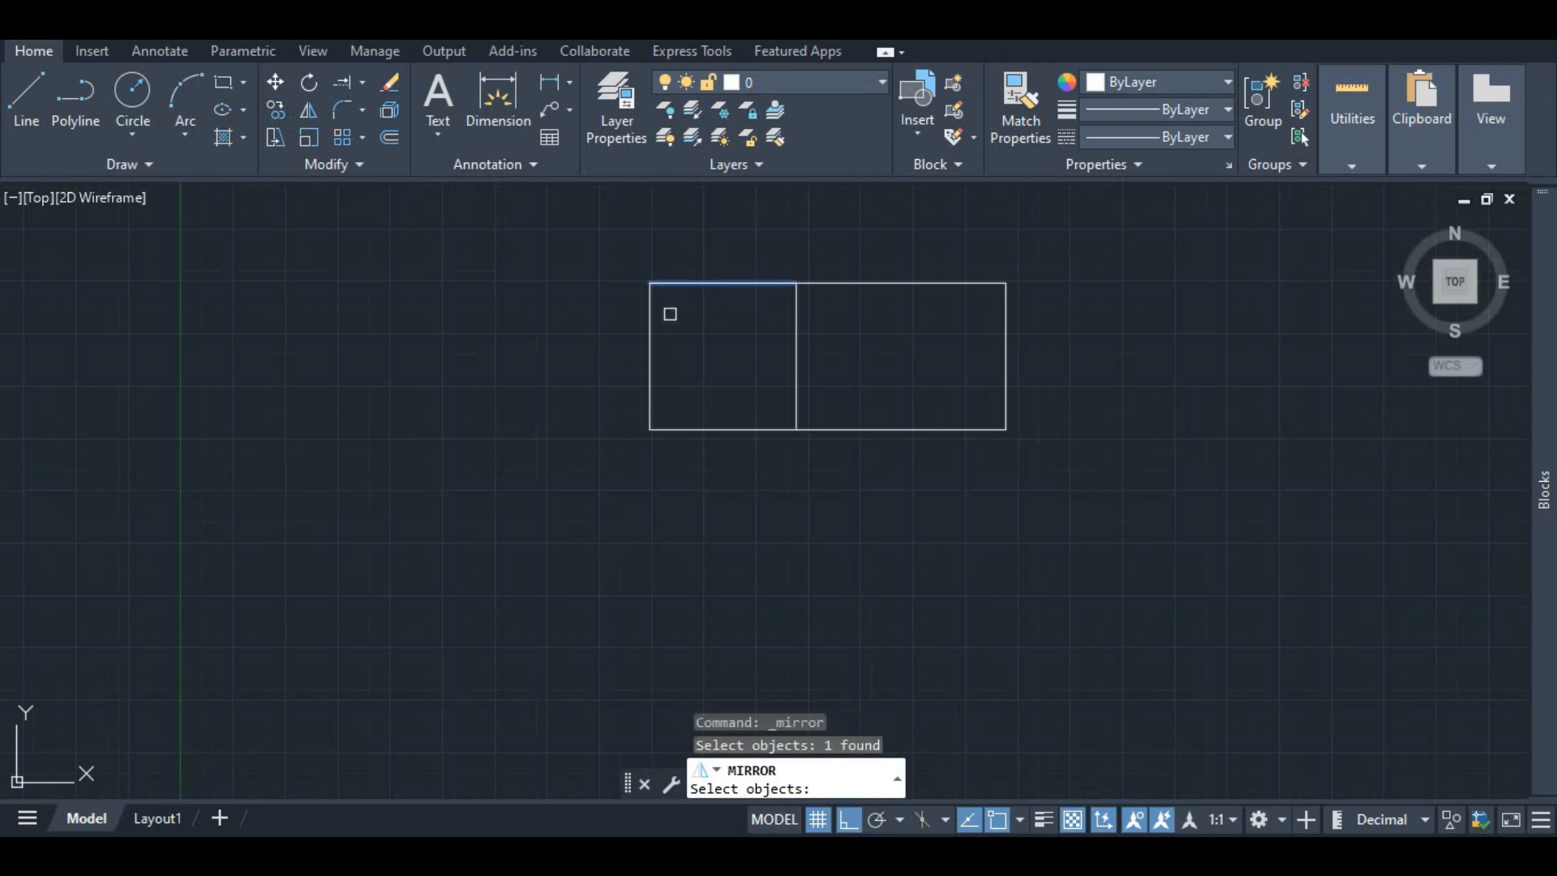
pyautogui.click(650, 314)
pyautogui.click(688, 429)
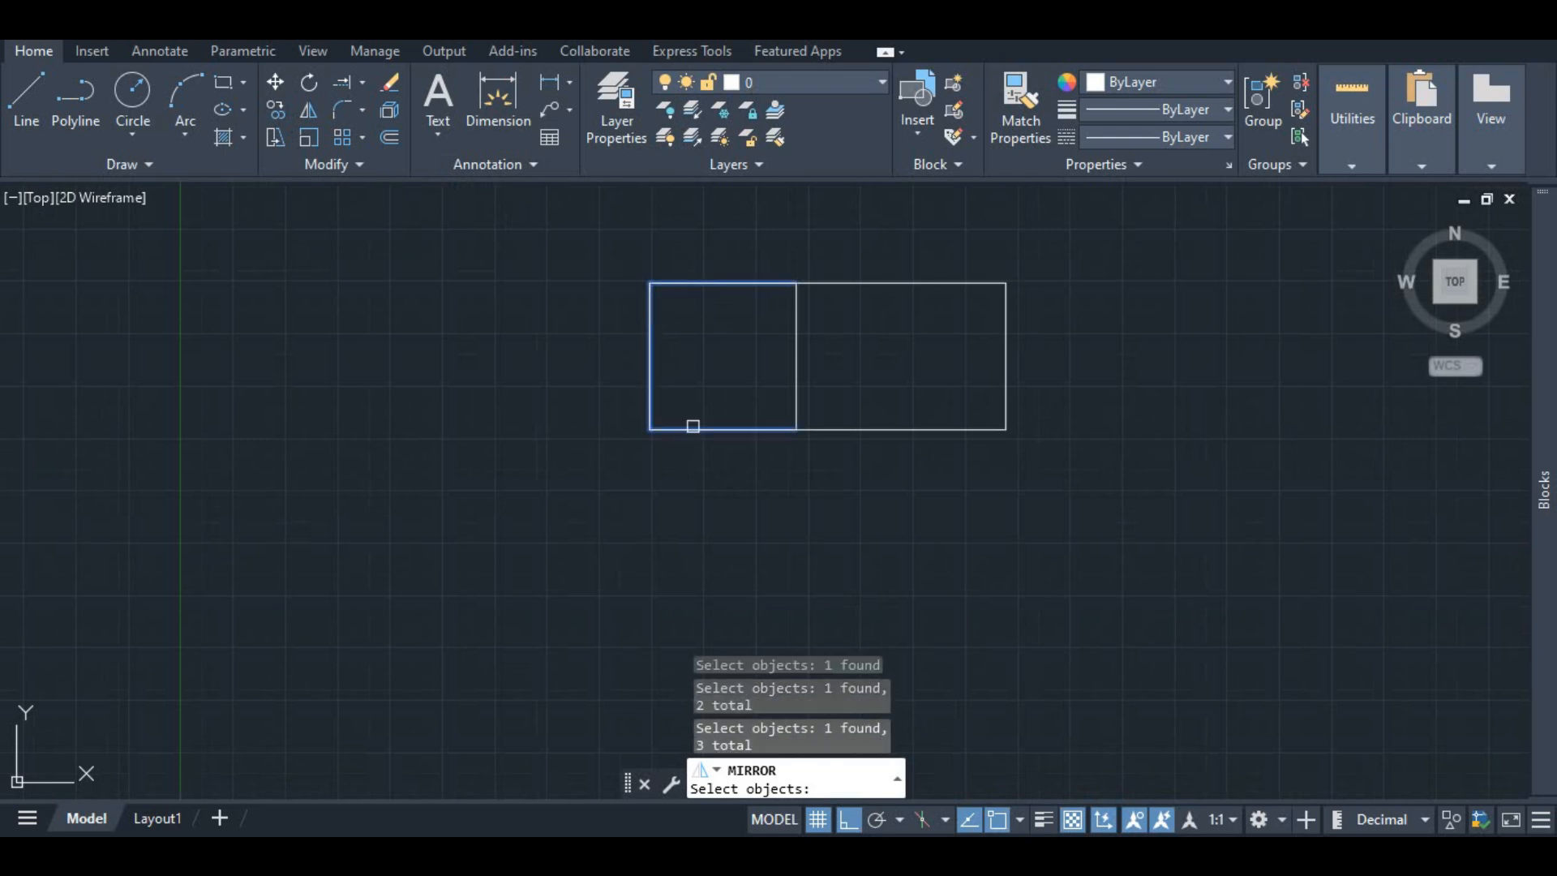
pyautogui.click(795, 360)
pyautogui.click(876, 431)
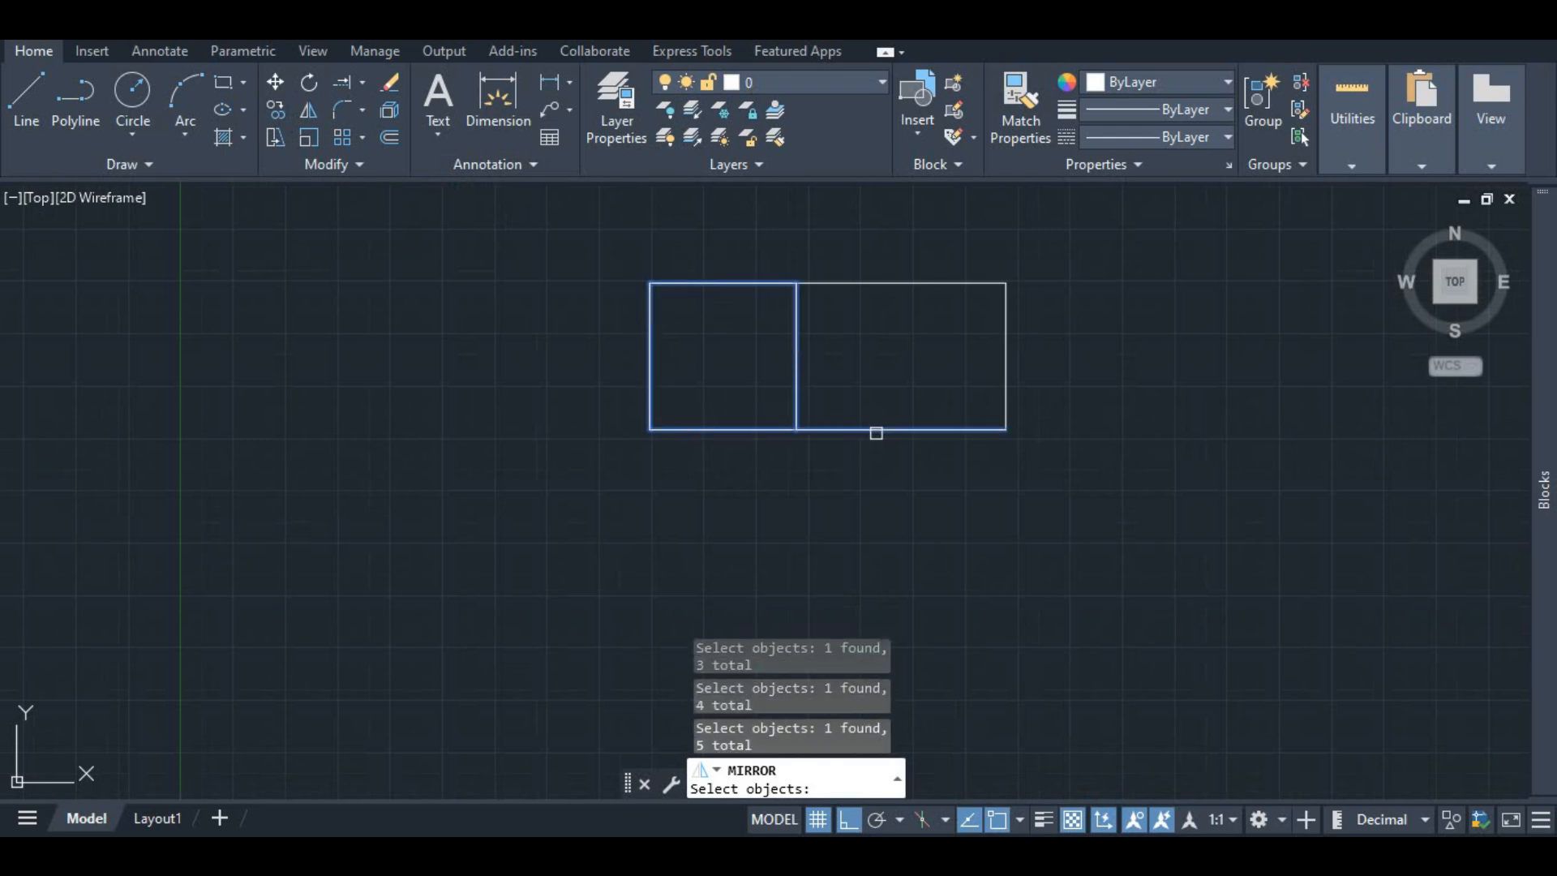
pyautogui.click(966, 284)
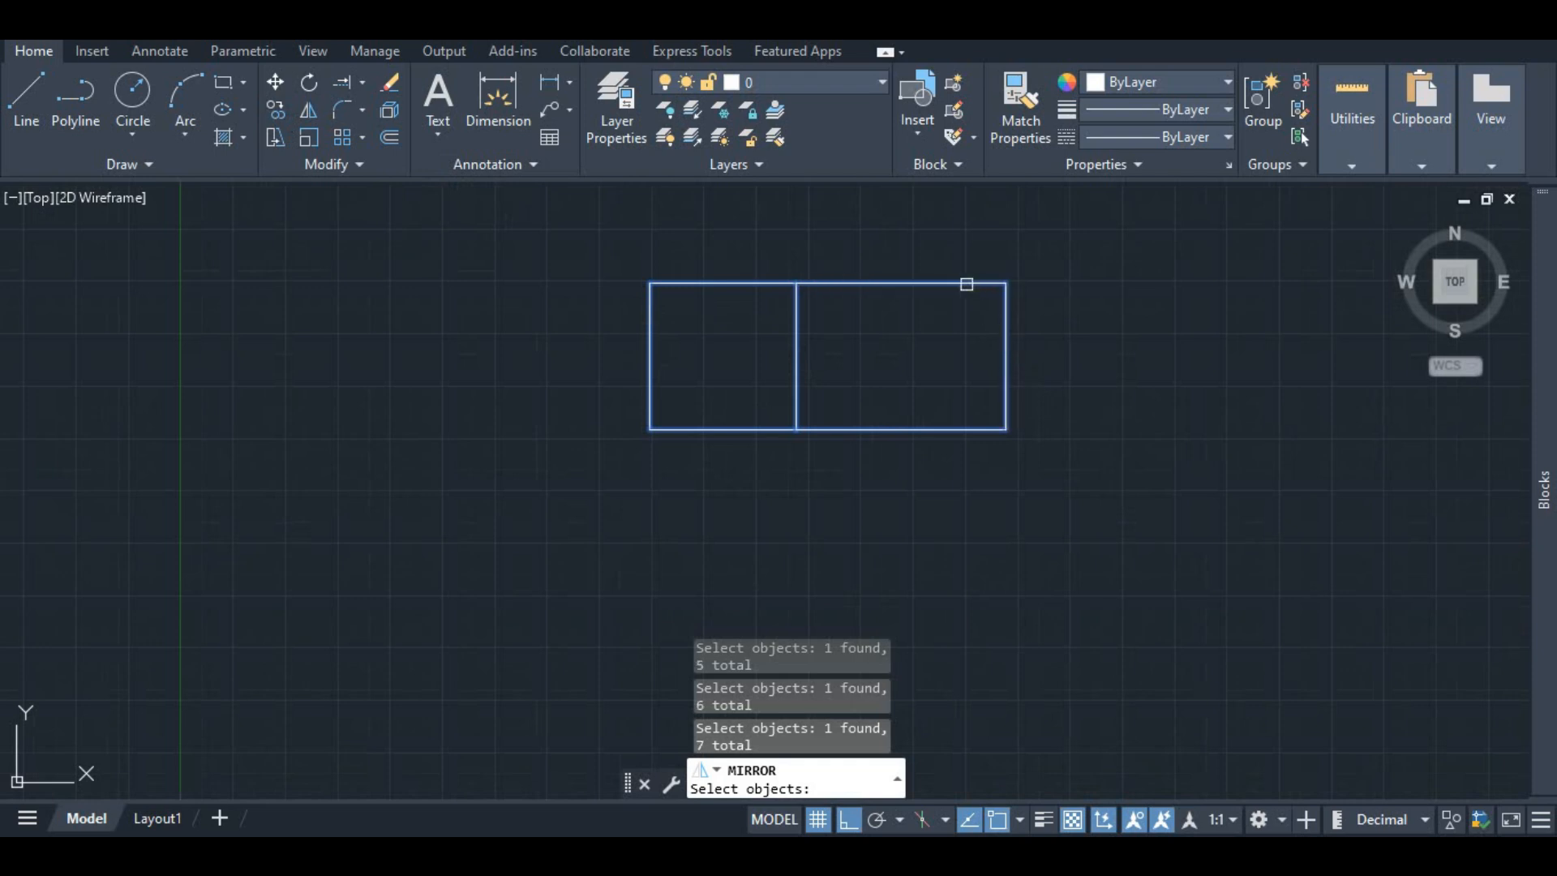
pyautogui.scroll(-2, 766, 414)
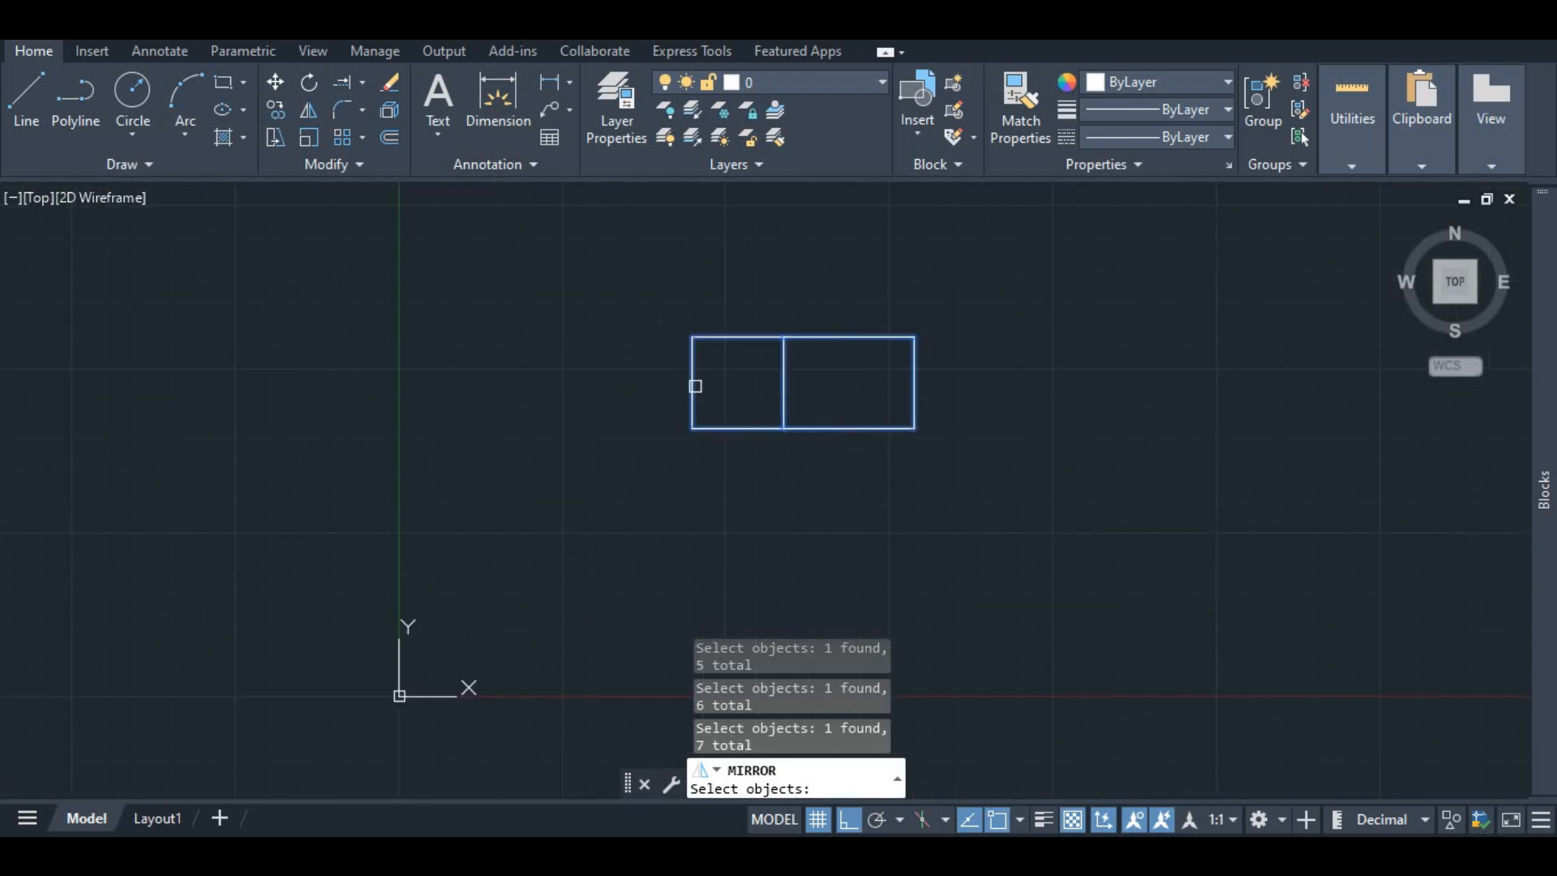
pyautogui.press('Return')
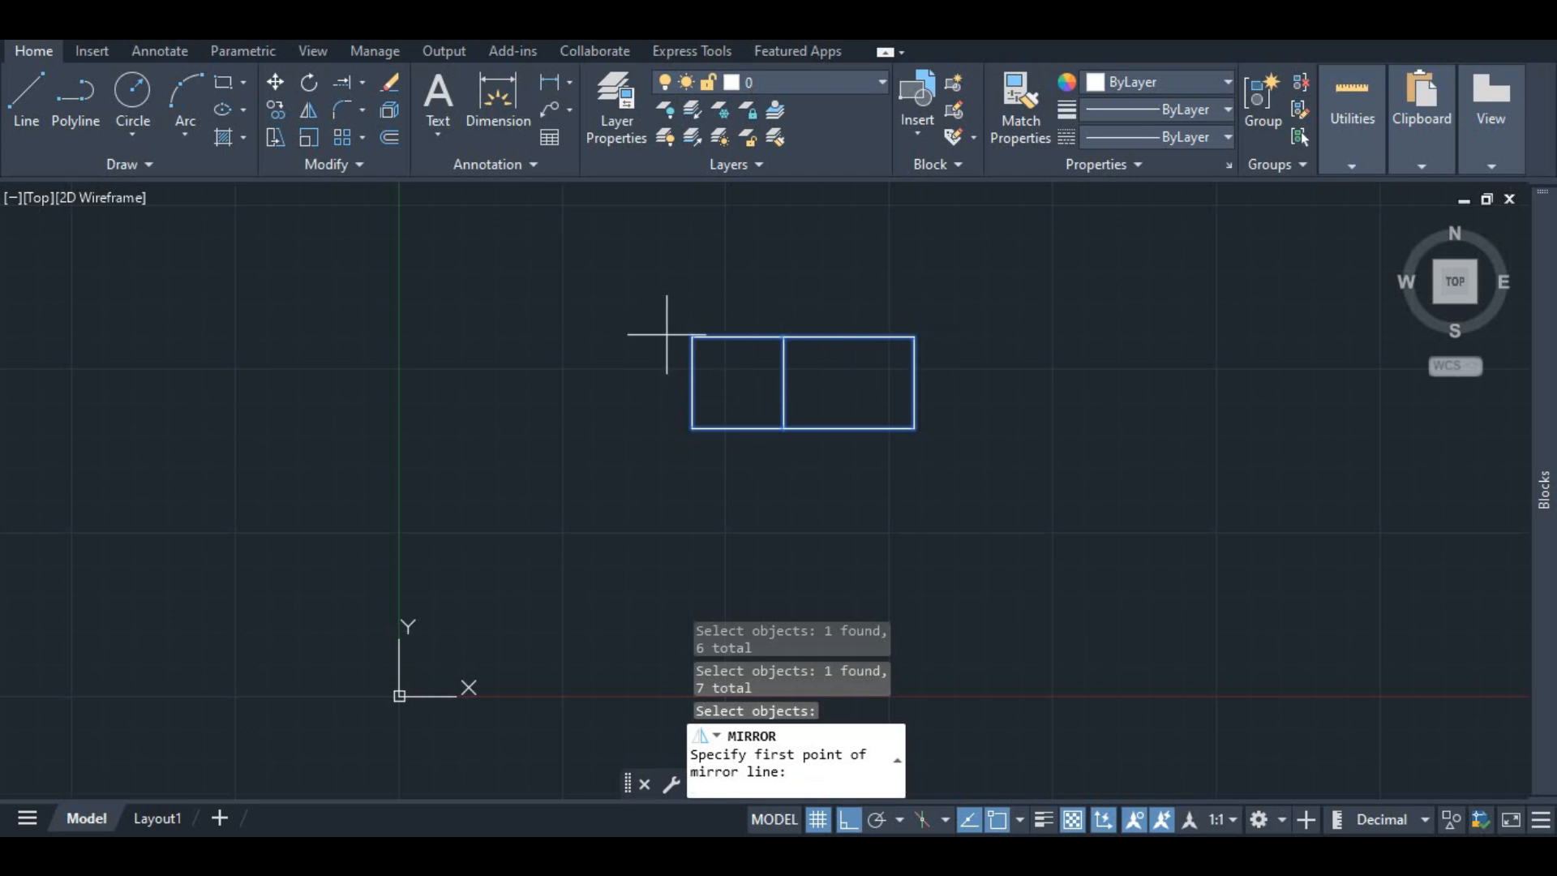
pyautogui.click(691, 336)
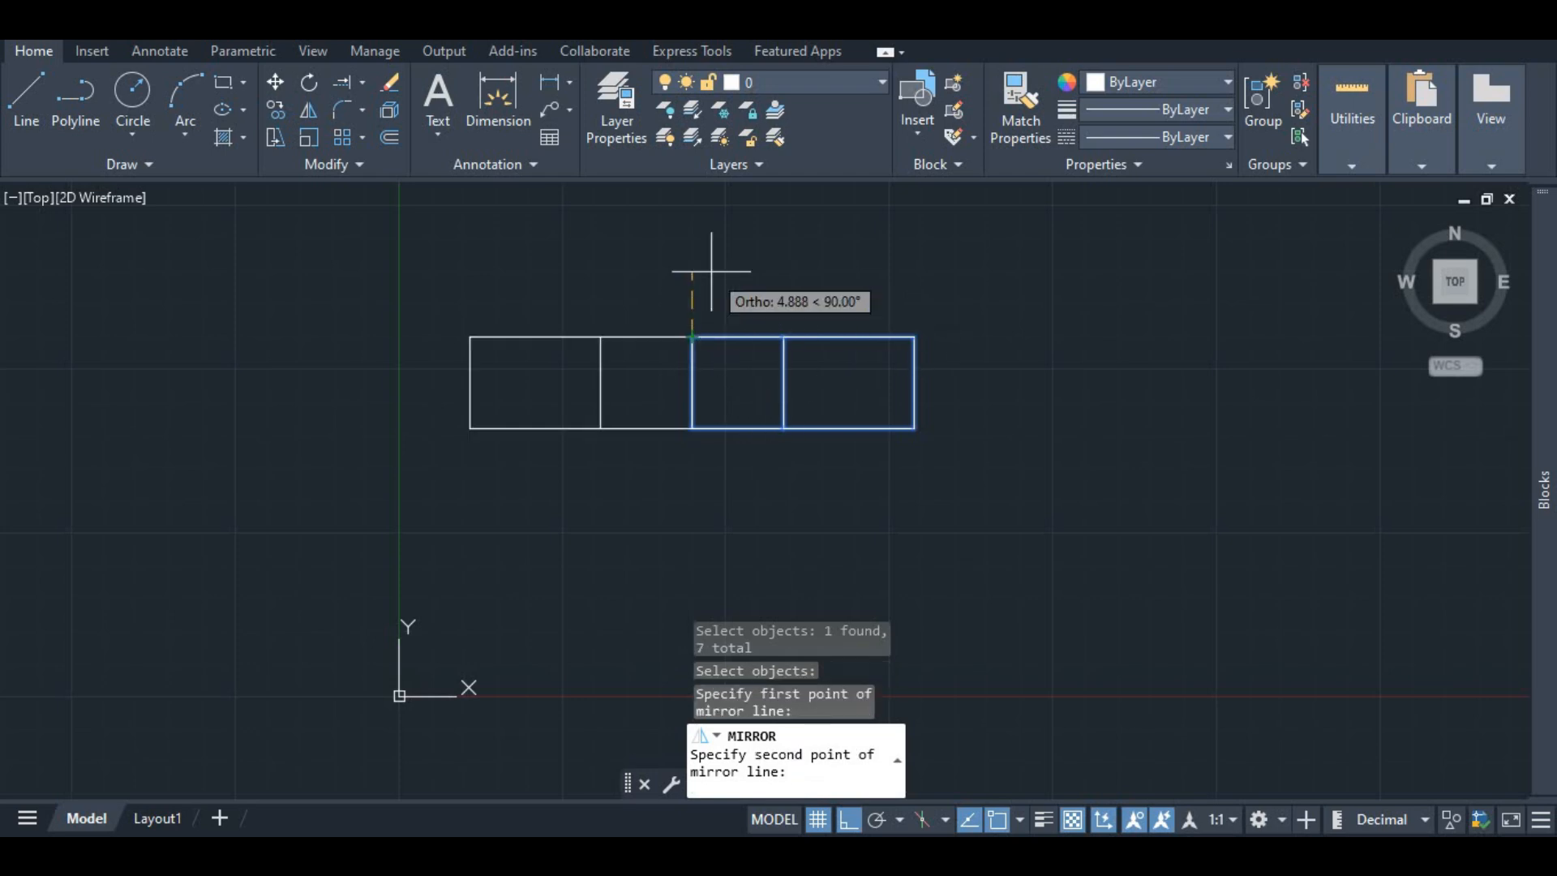
pyautogui.click(791, 288)
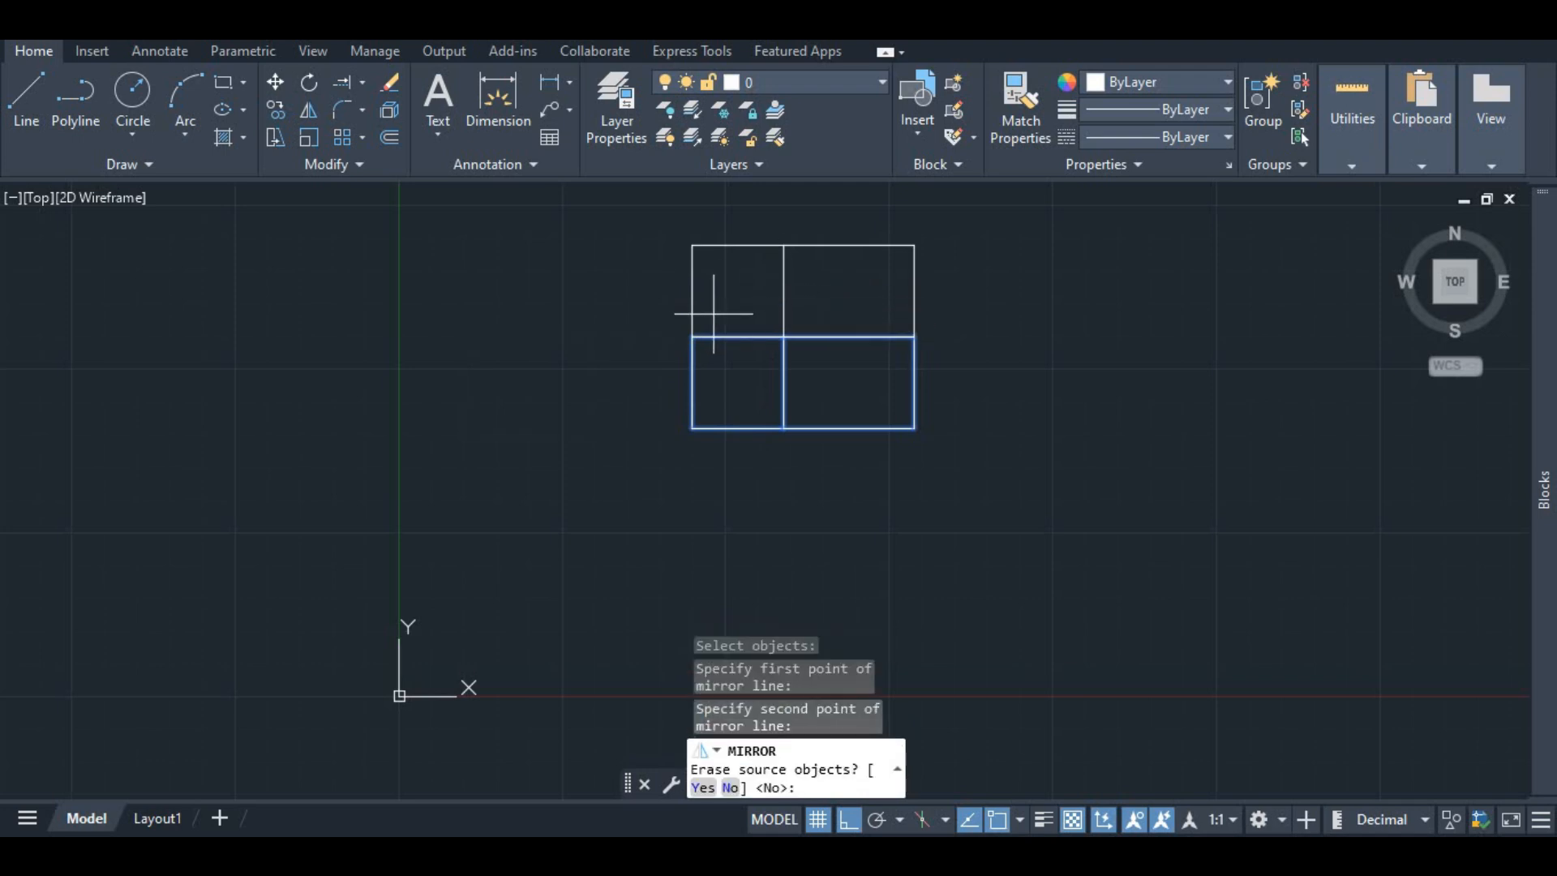
pyautogui.press('Return')
# Step: Create a blend curve from the upper end of the centre vertical line to the left end of the middle horizontal line
pyautogui.scroll(4, 768, 295)
pyautogui.scroll(-4, 698, 320)
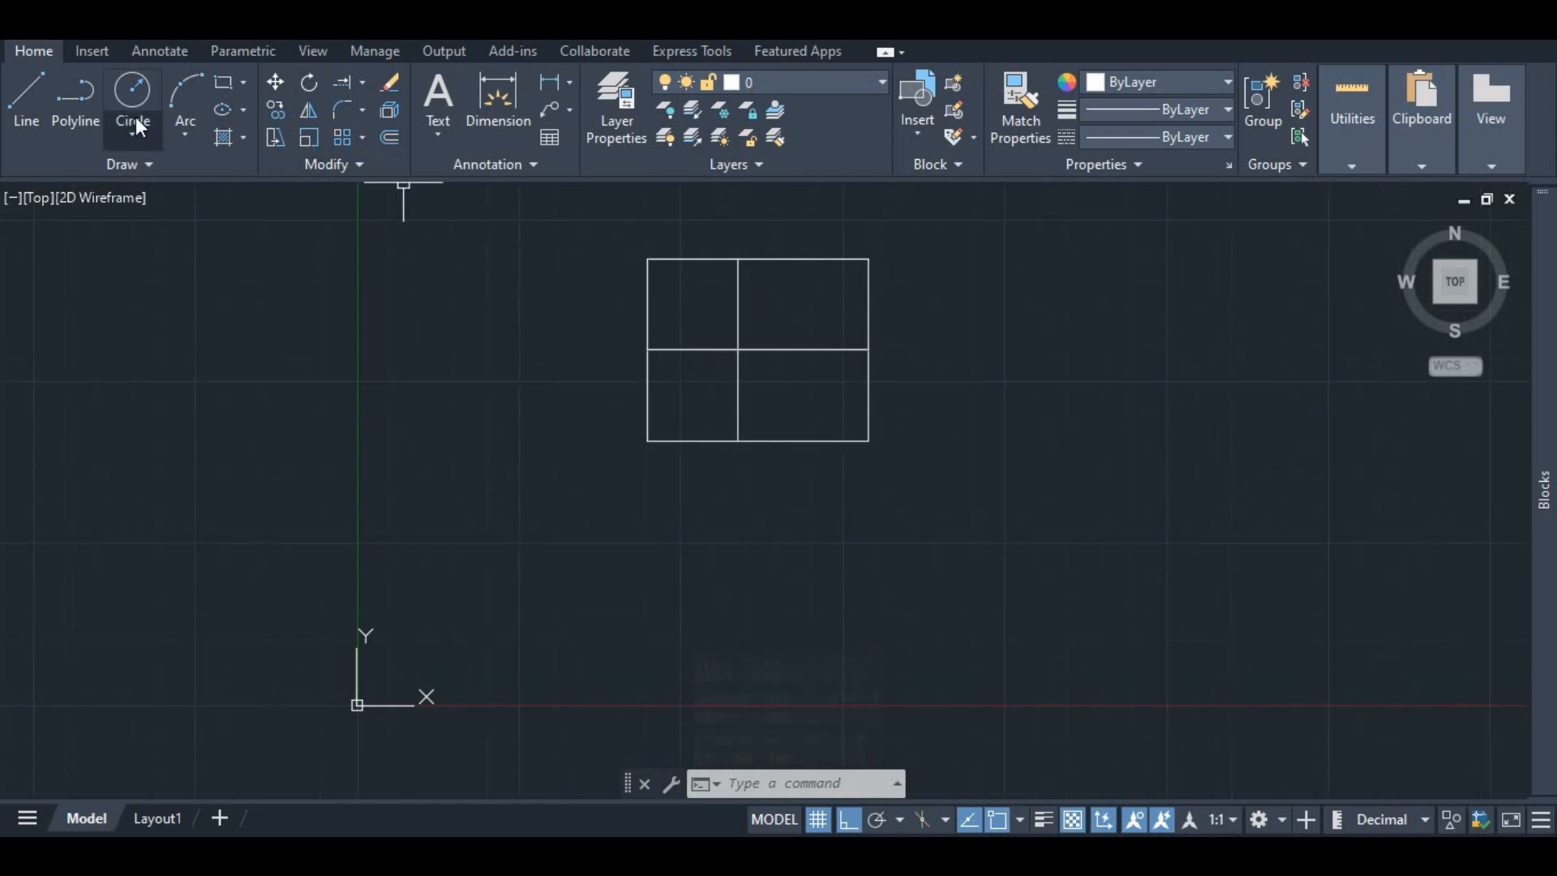
pyautogui.click(363, 108)
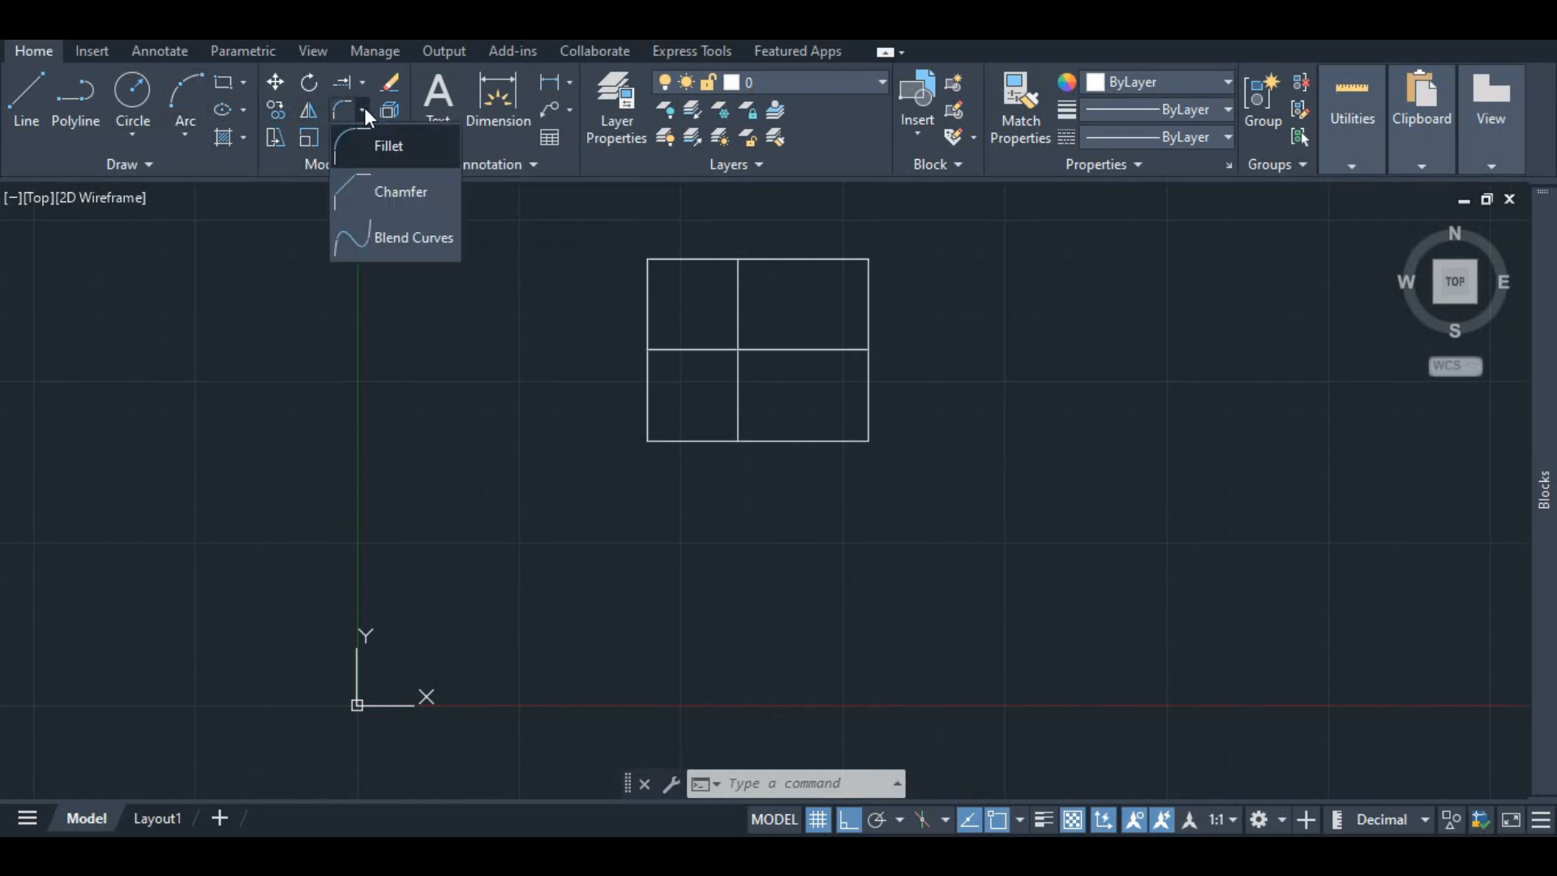
pyautogui.click(364, 243)
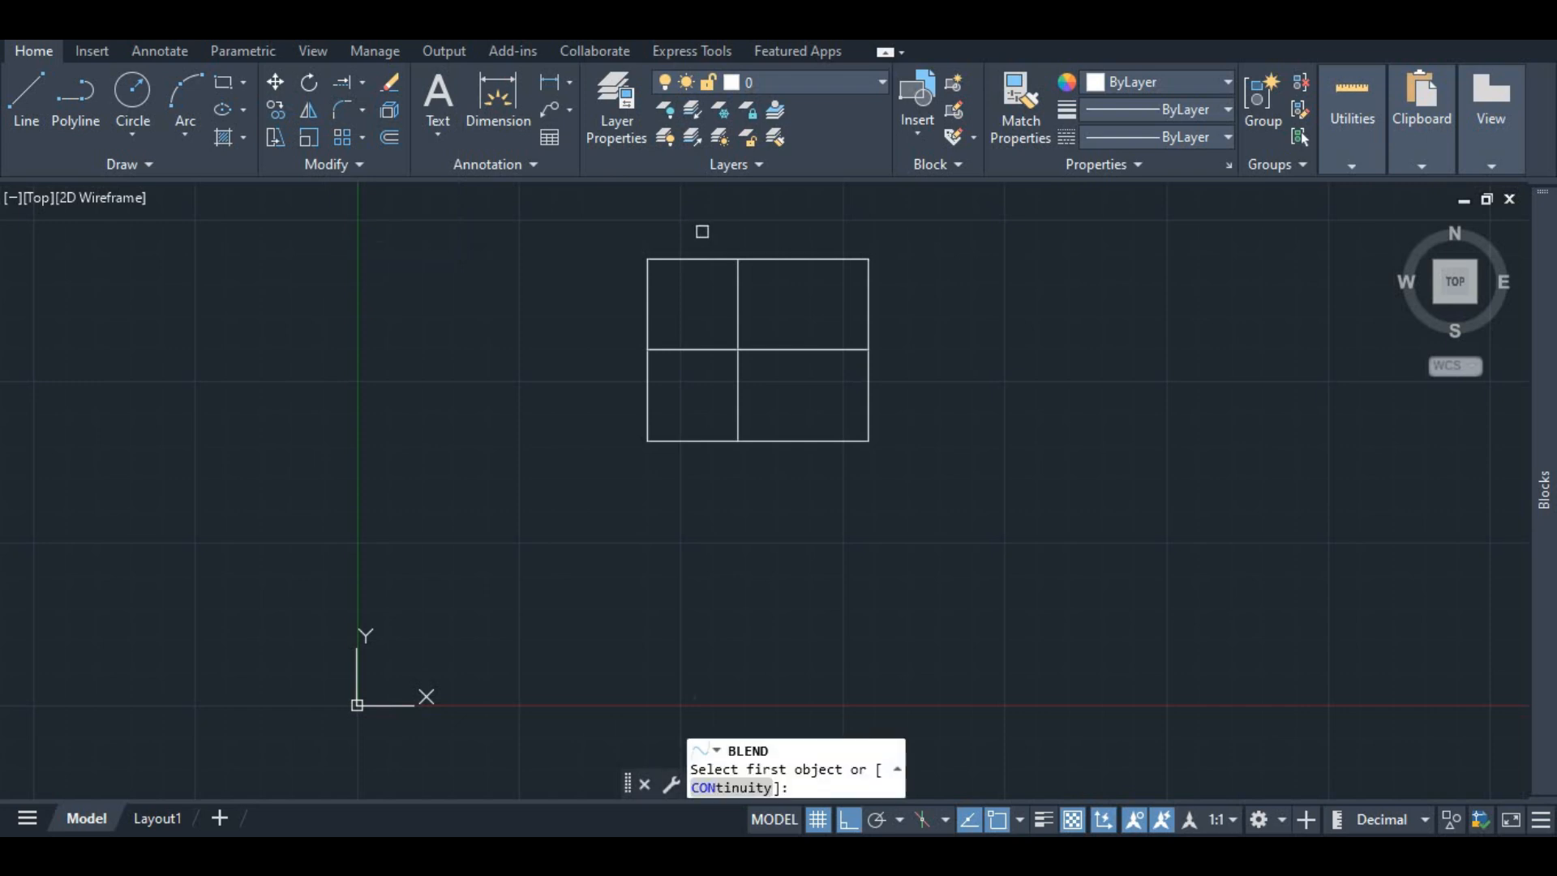
pyautogui.click(739, 286)
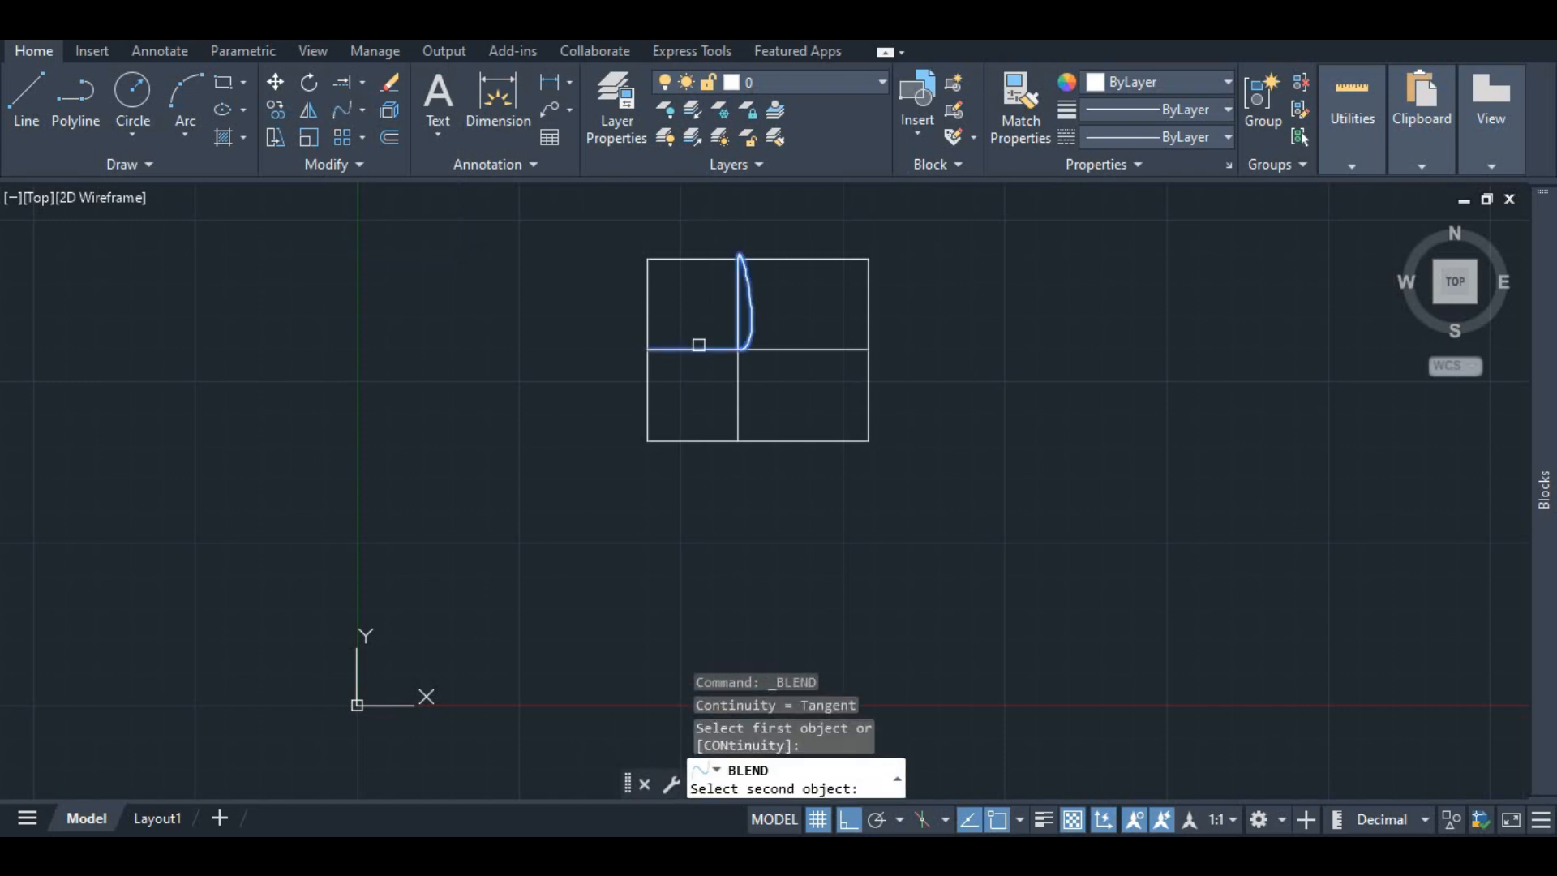
pyautogui.click(743, 266)
pyautogui.click(745, 265)
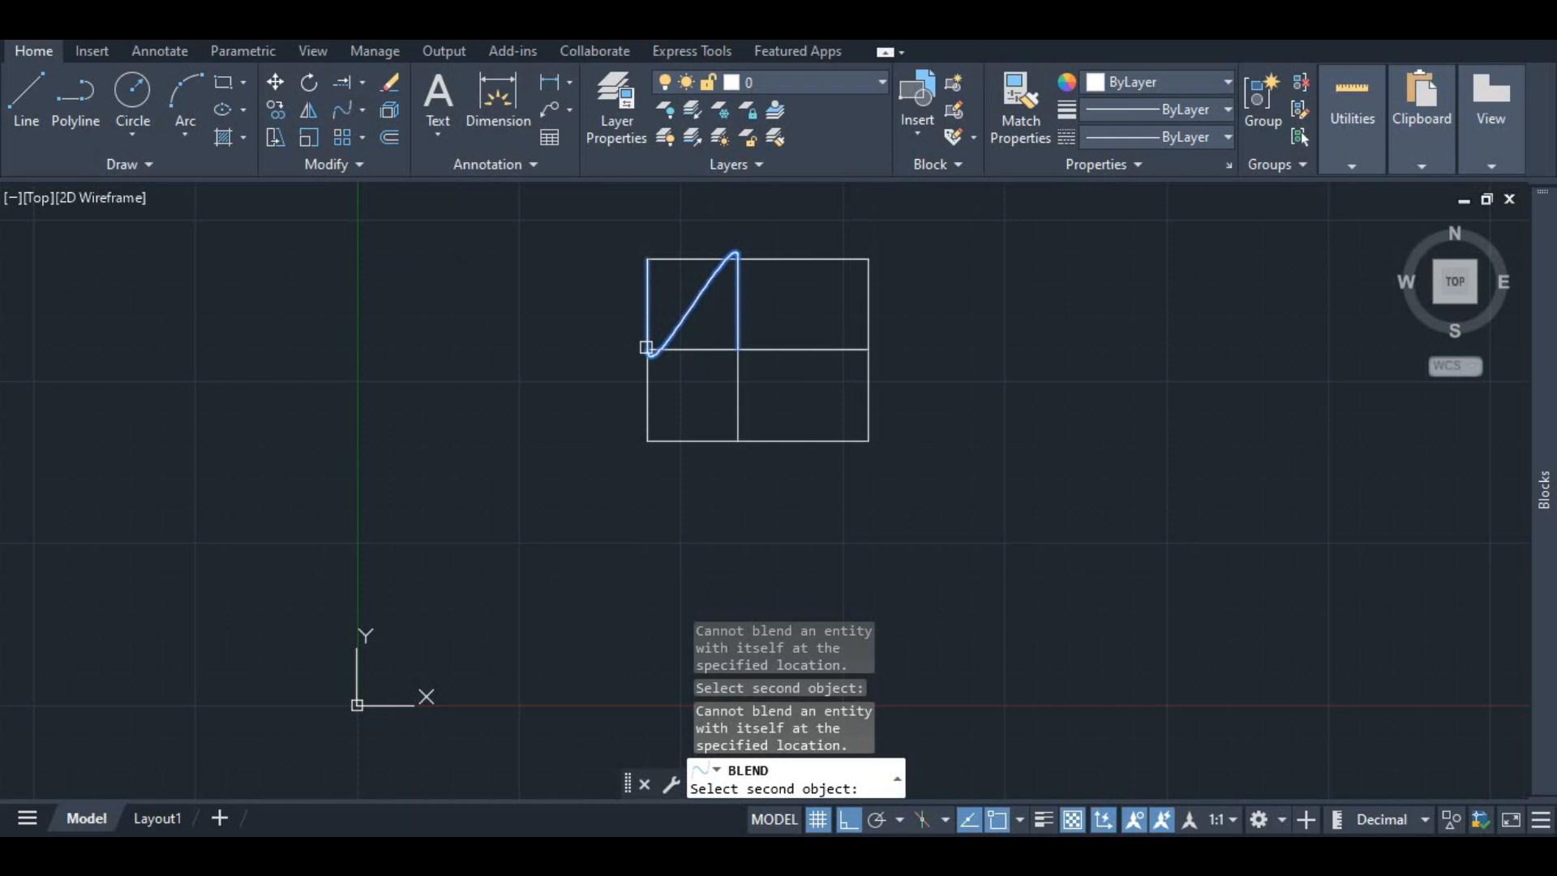
pyautogui.click(646, 347)
pyautogui.scroll(5, 685, 325)
pyautogui.scroll(-5, 663, 351)
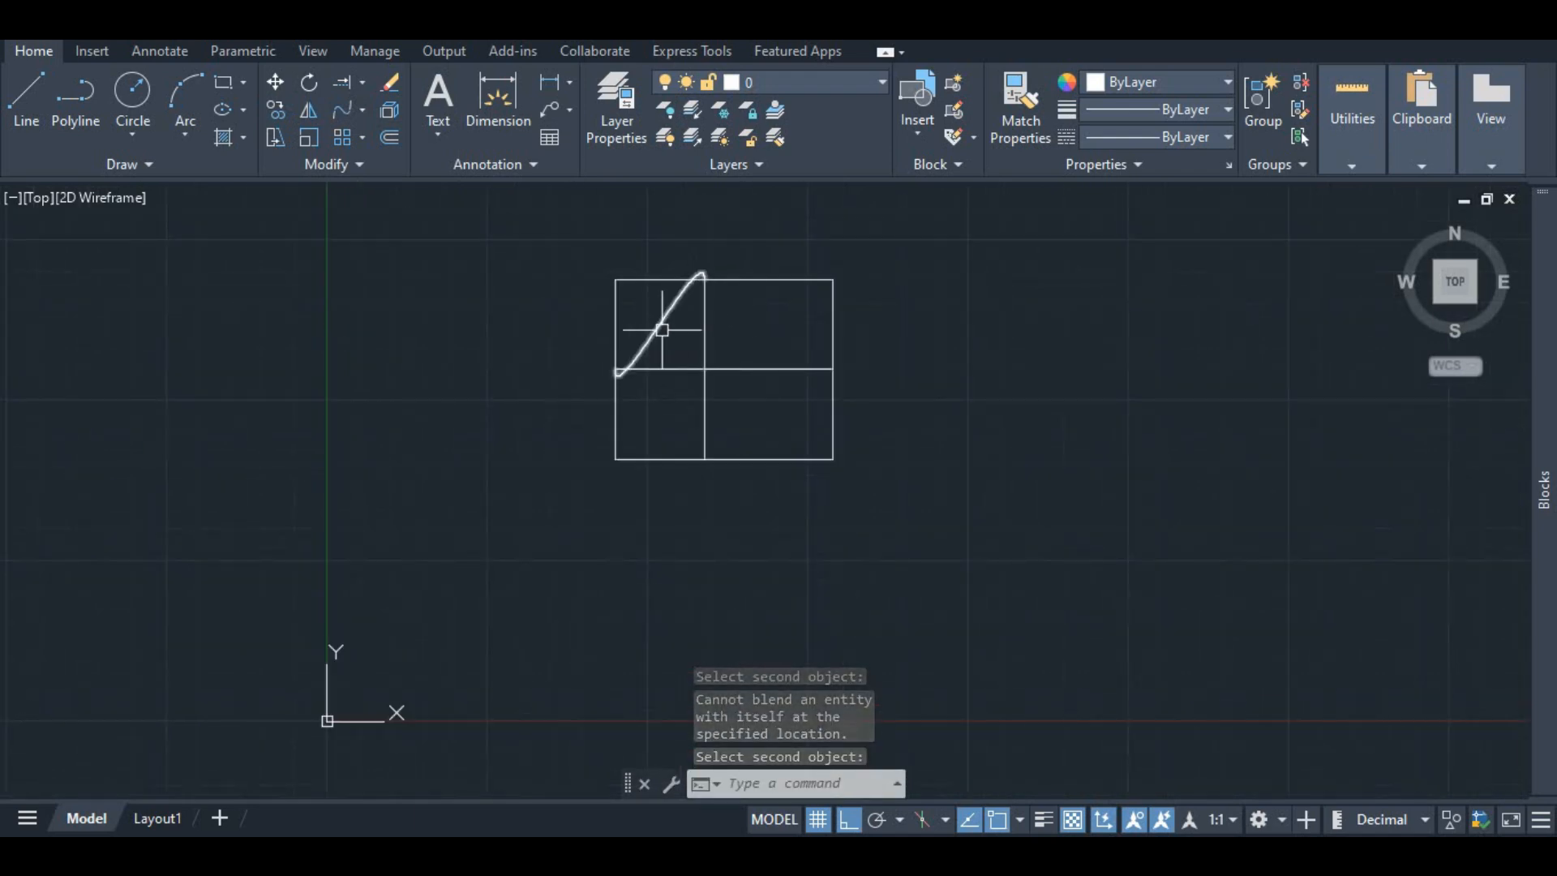
pyautogui.press('Escape')
# Step: Mirror the blend curve about the middle horizontal line, keeping the original curve
pyautogui.click(667, 316)
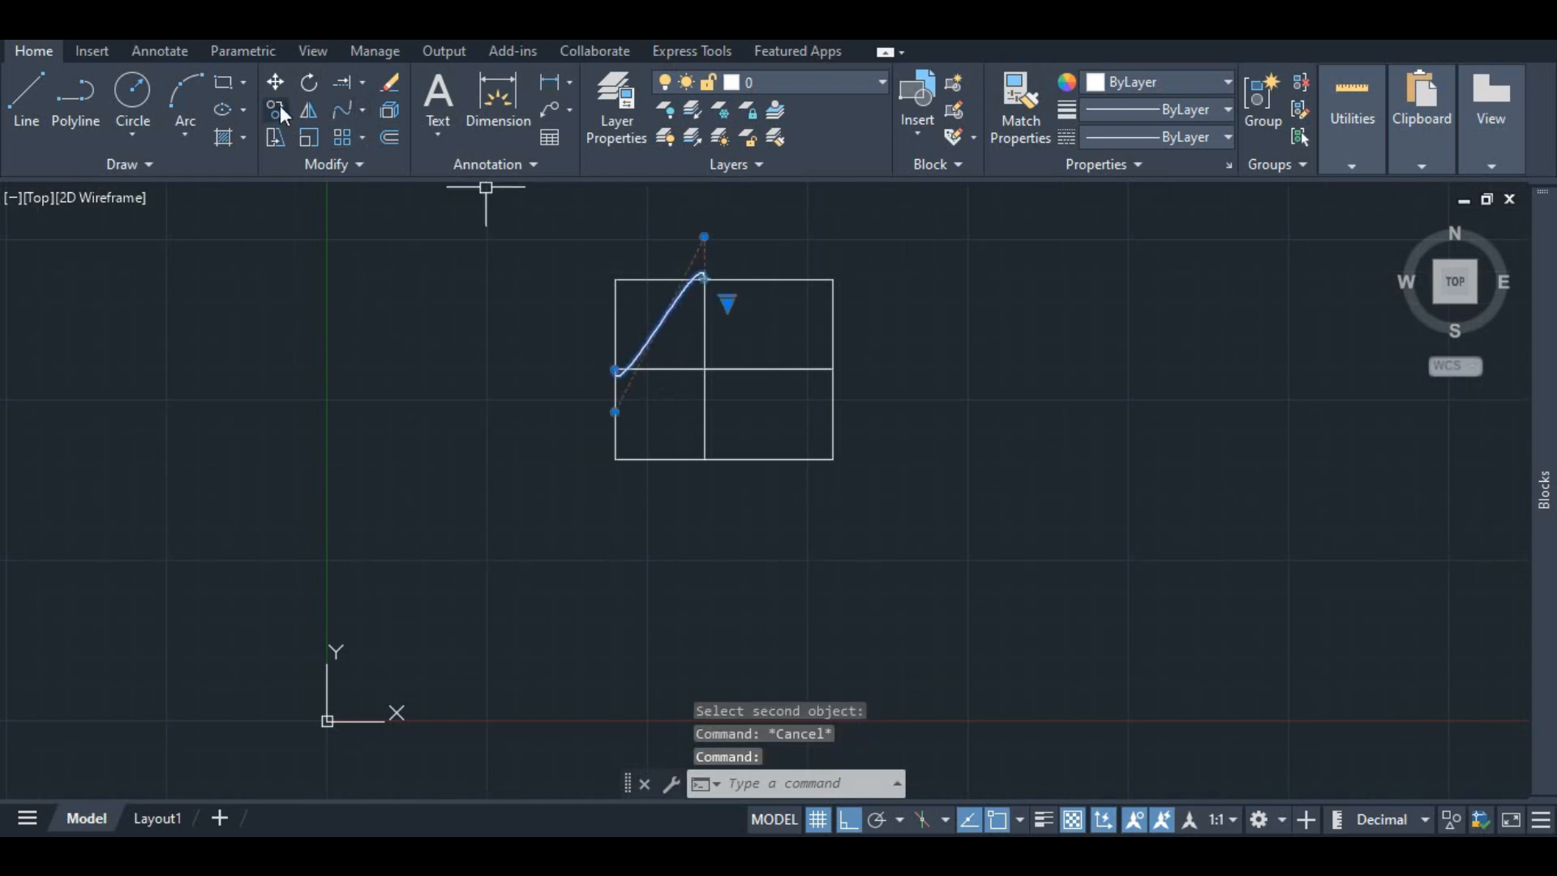
pyautogui.press('Escape')
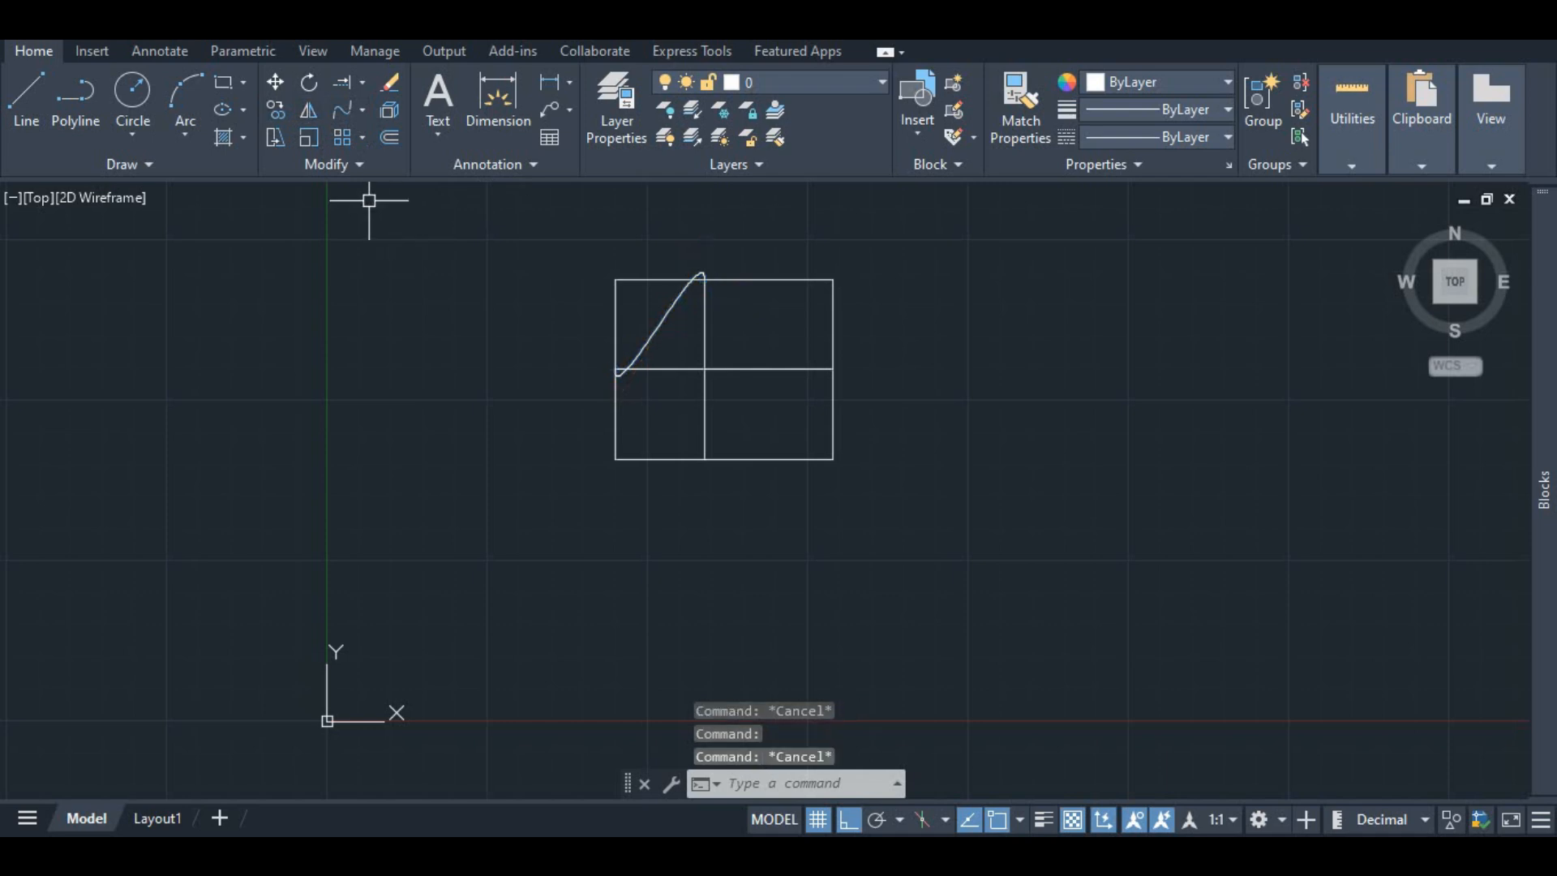
pyautogui.click(308, 110)
pyautogui.click(668, 316)
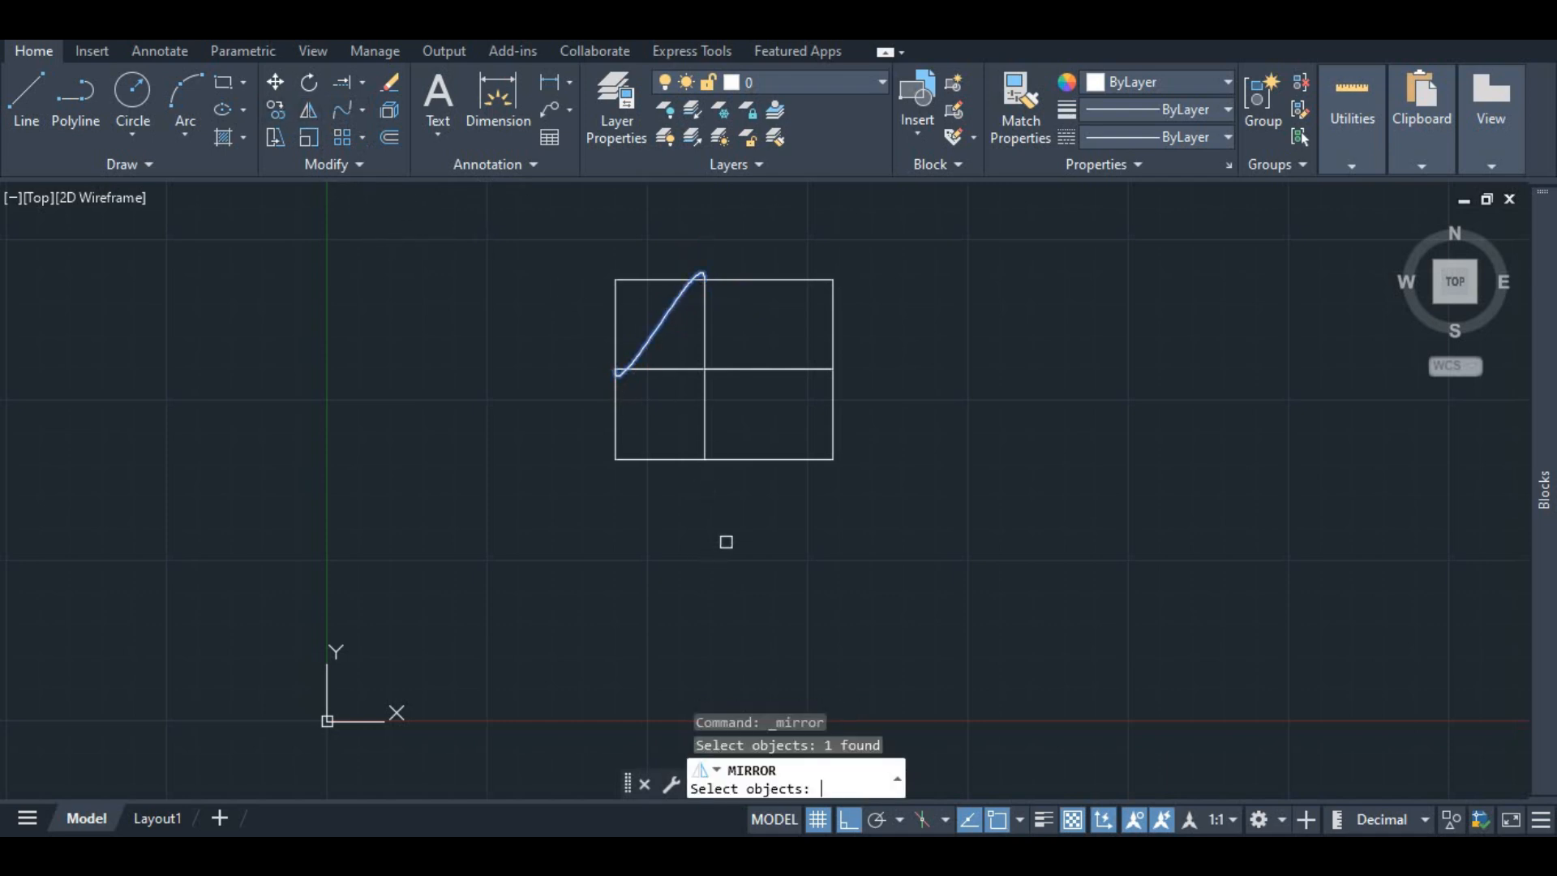
pyautogui.press('Return')
pyautogui.scroll(2, 642, 369)
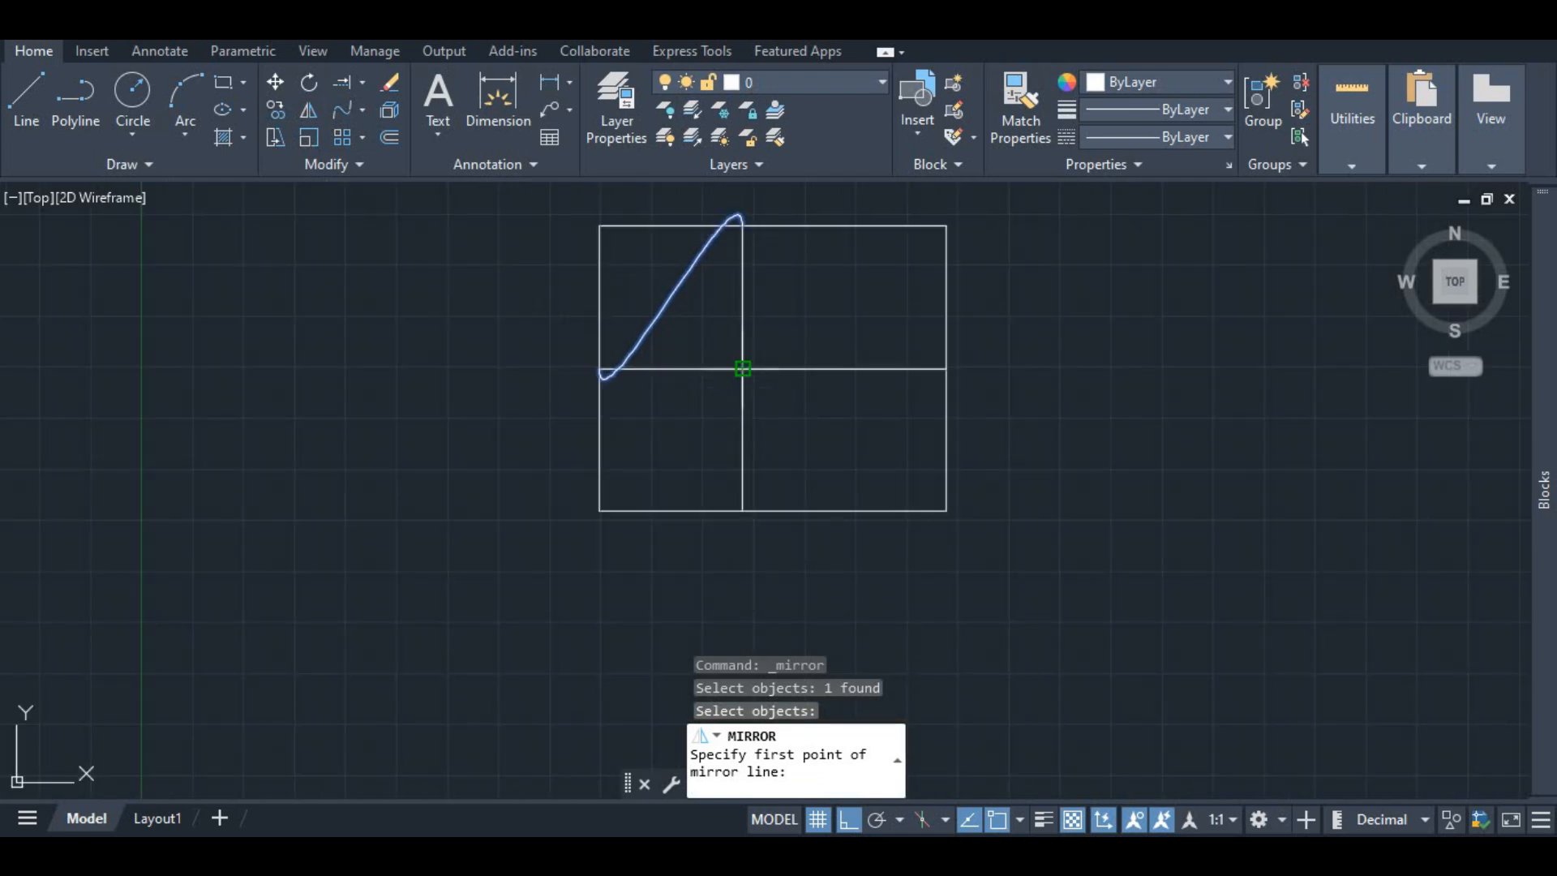
pyautogui.click(742, 369)
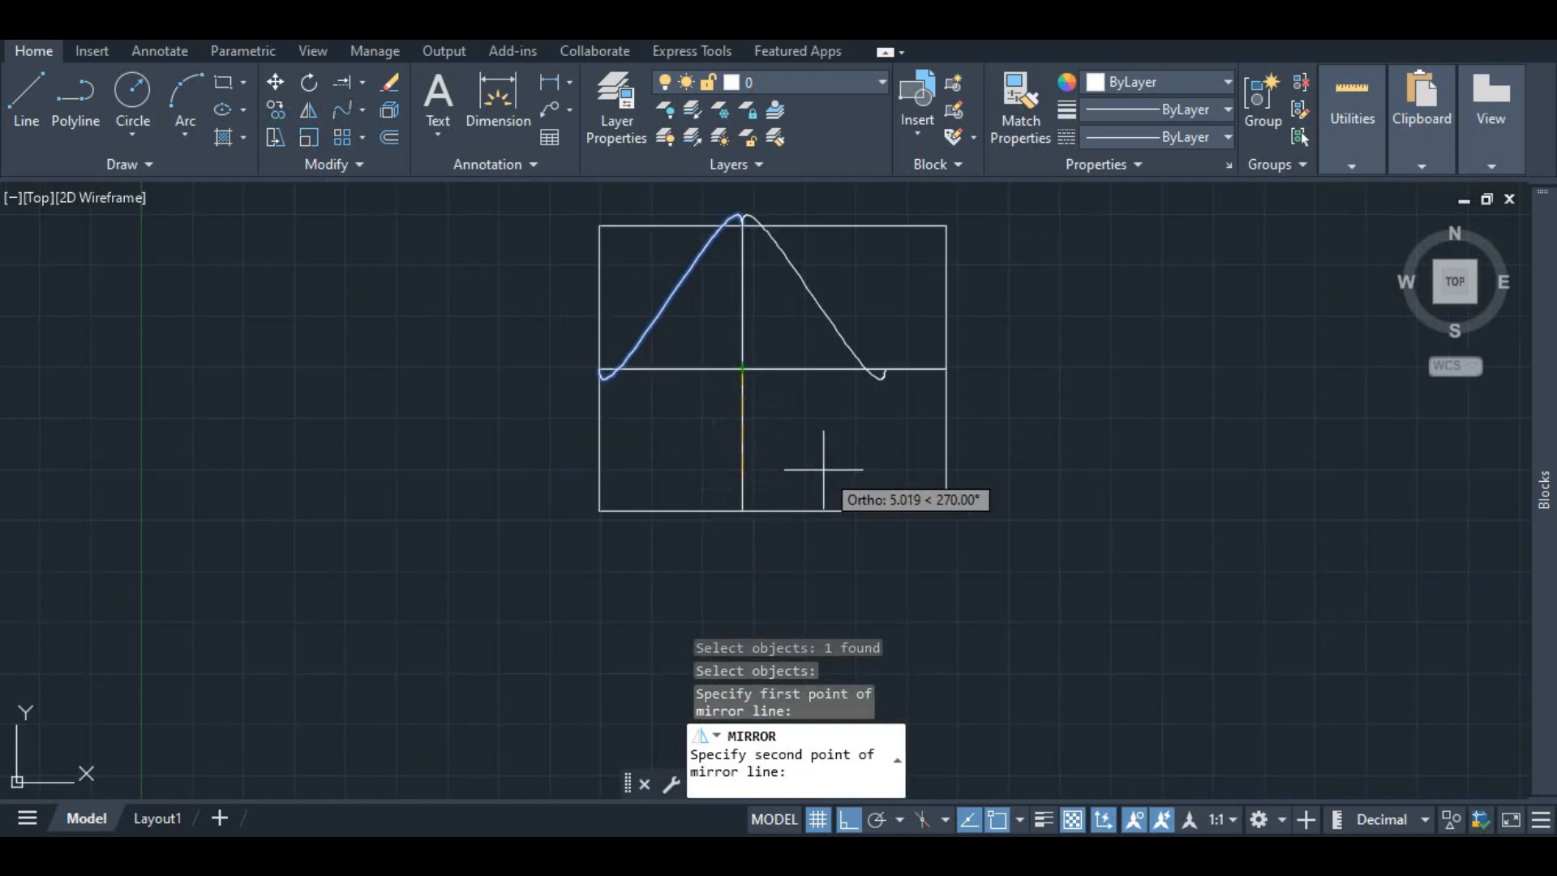
pyautogui.click(617, 387)
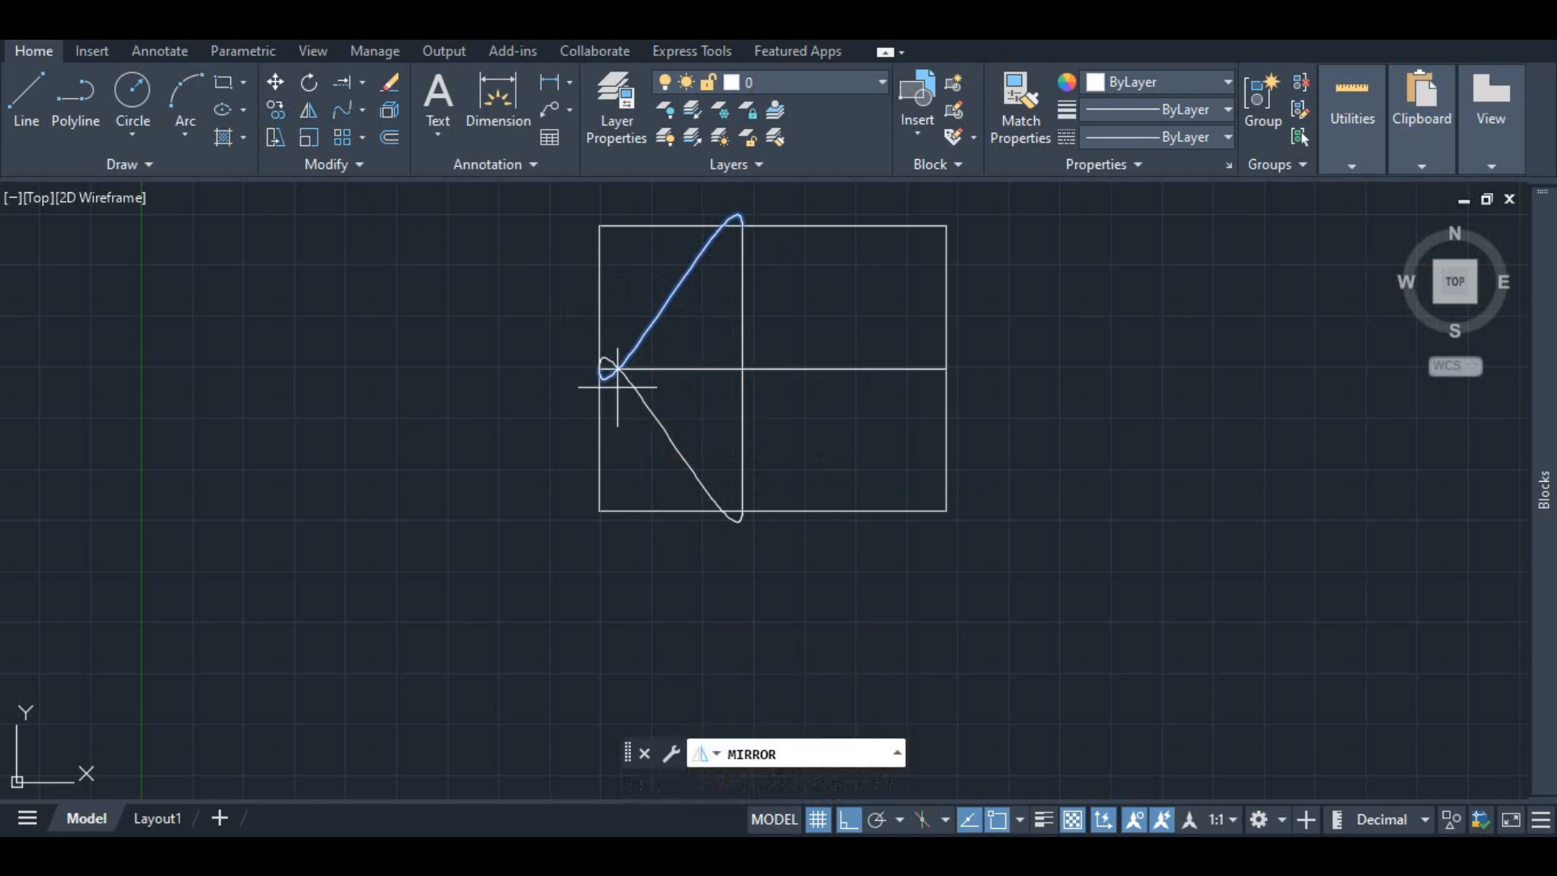
pyautogui.press('Return')
# Step: Erase both blend curves together with the centre vertical line, then undo that erase
pyautogui.scroll(-2, 734, 462)
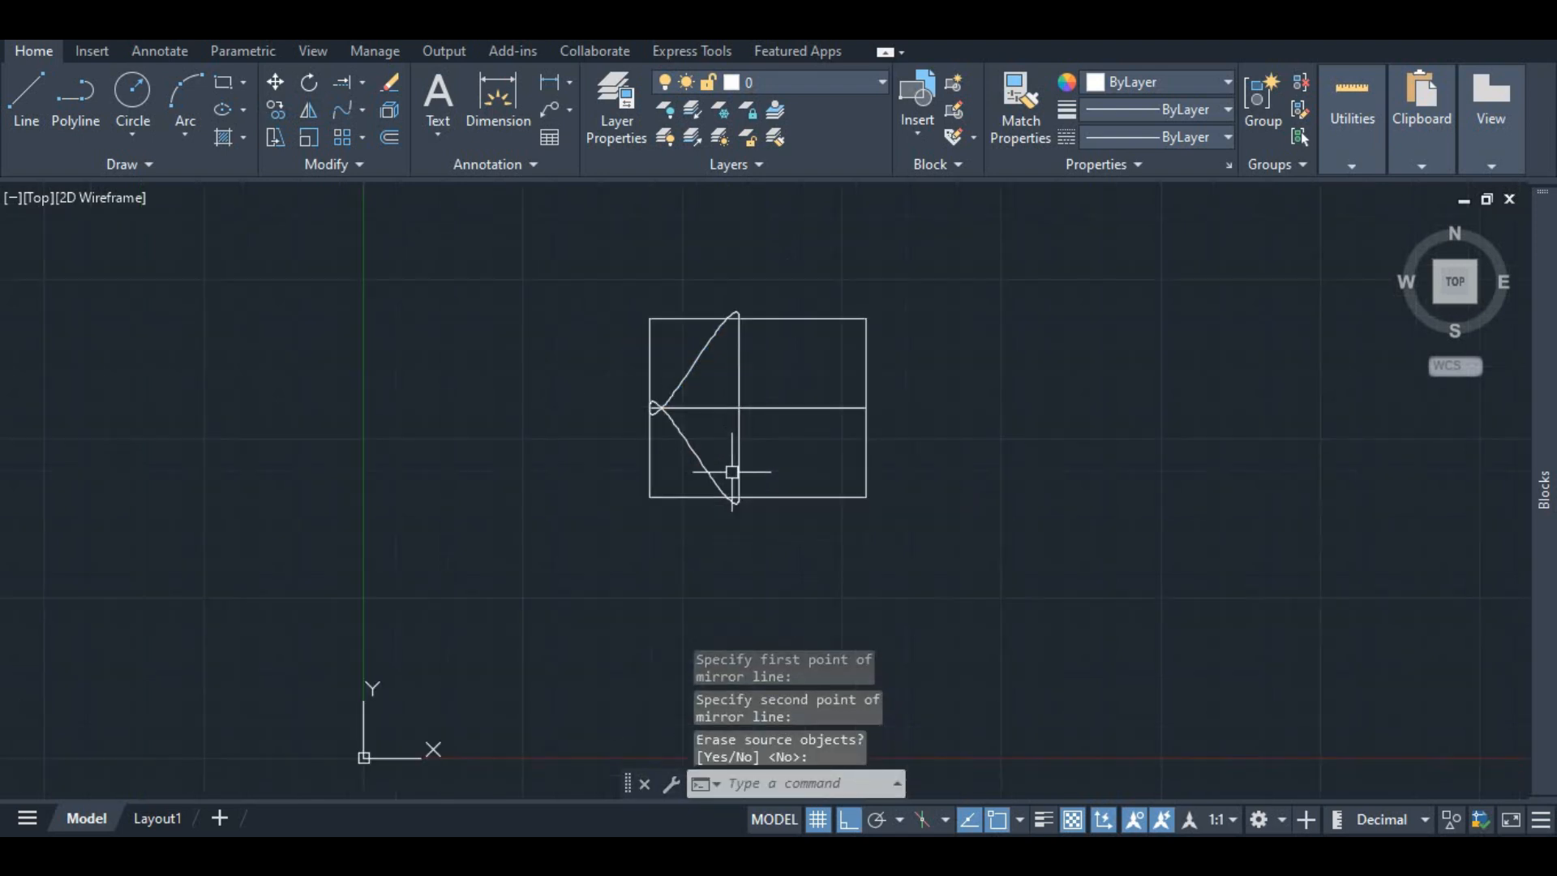
pyautogui.scroll(4, 714, 437)
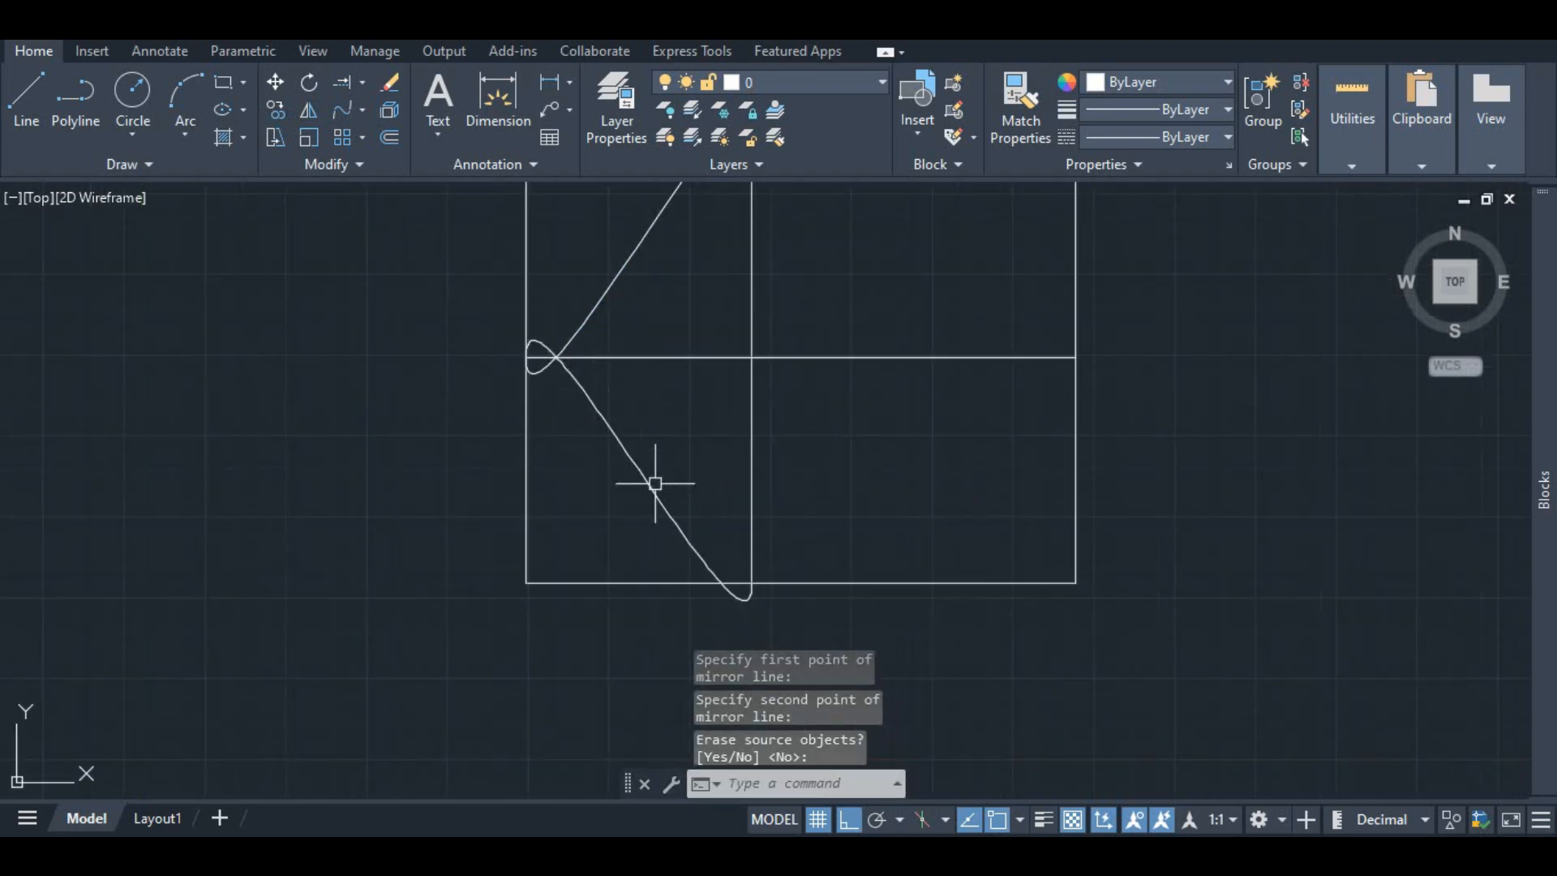
pyautogui.scroll(-3, 721, 479)
pyautogui.scroll(5, 718, 334)
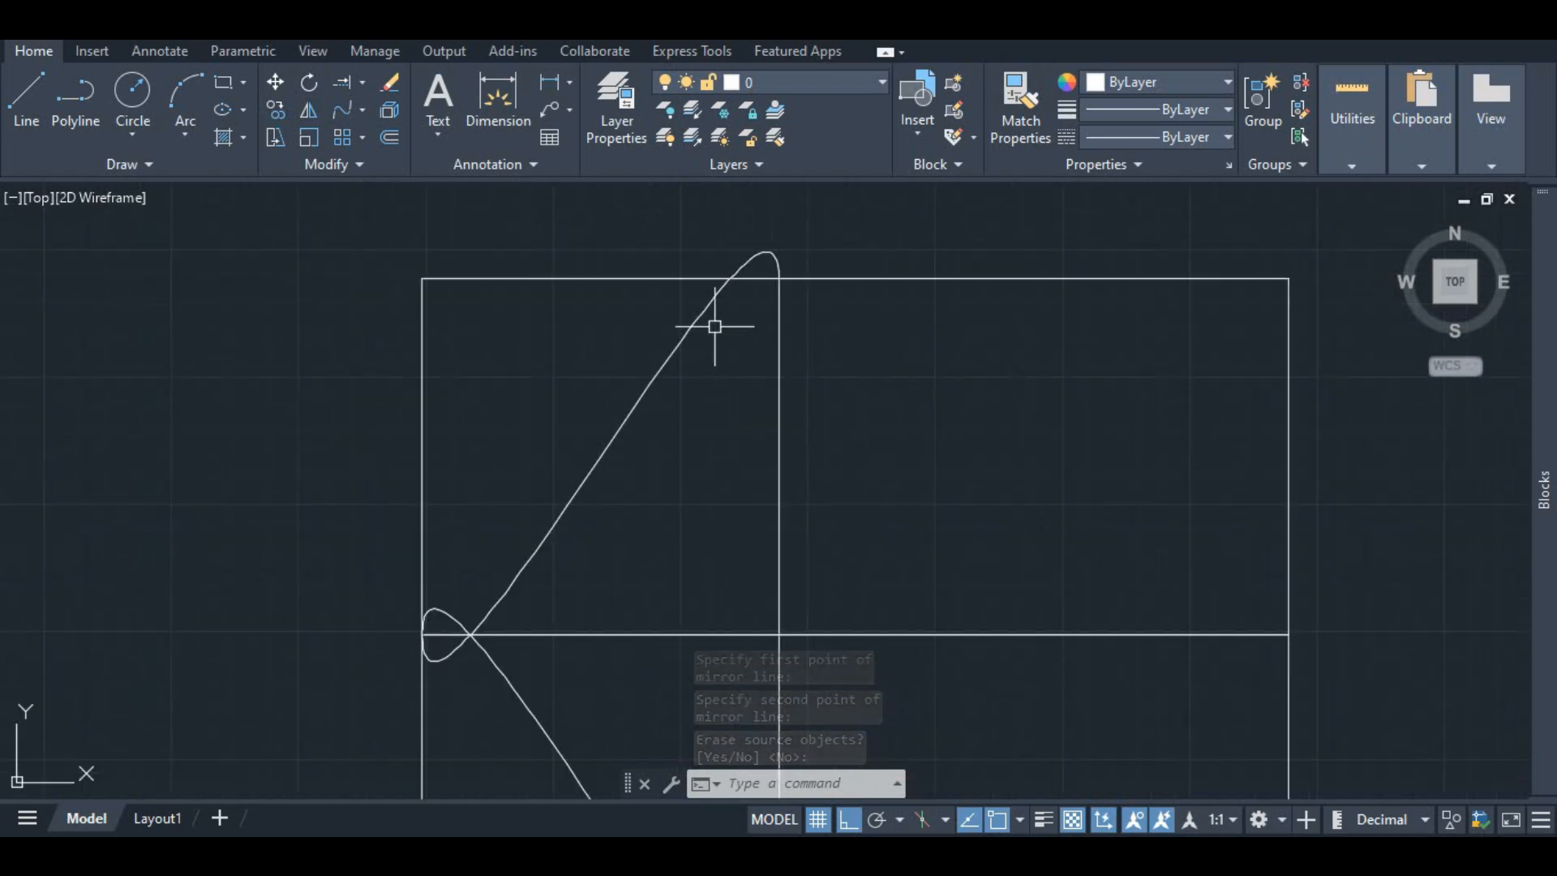
pyautogui.scroll(-2, 698, 292)
pyautogui.scroll(-2, 678, 350)
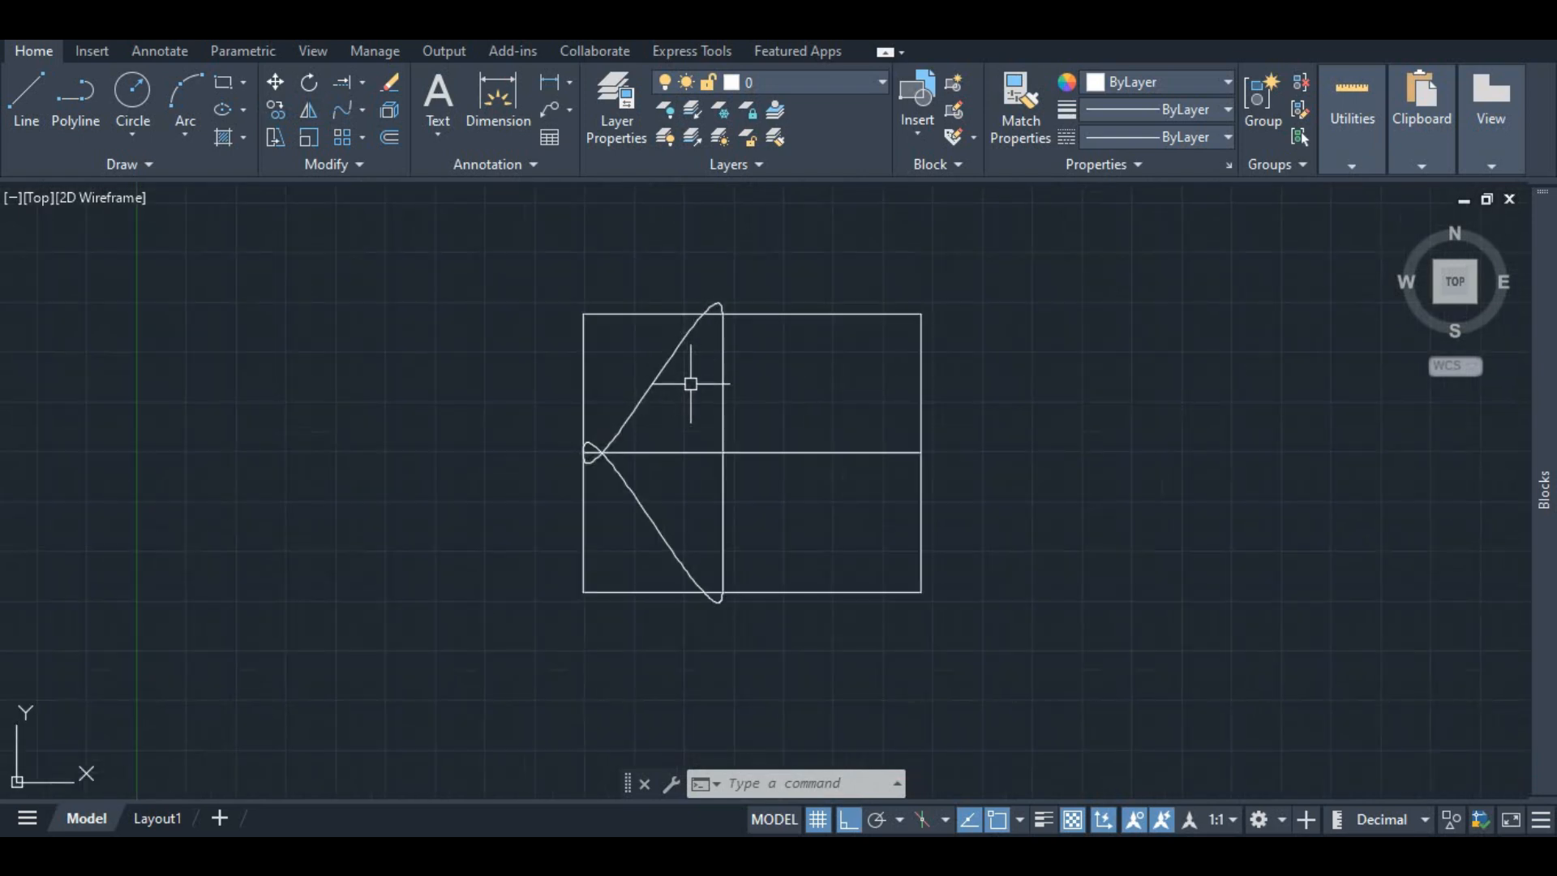
pyautogui.click(657, 379)
pyautogui.click(722, 375)
pyautogui.click(724, 498)
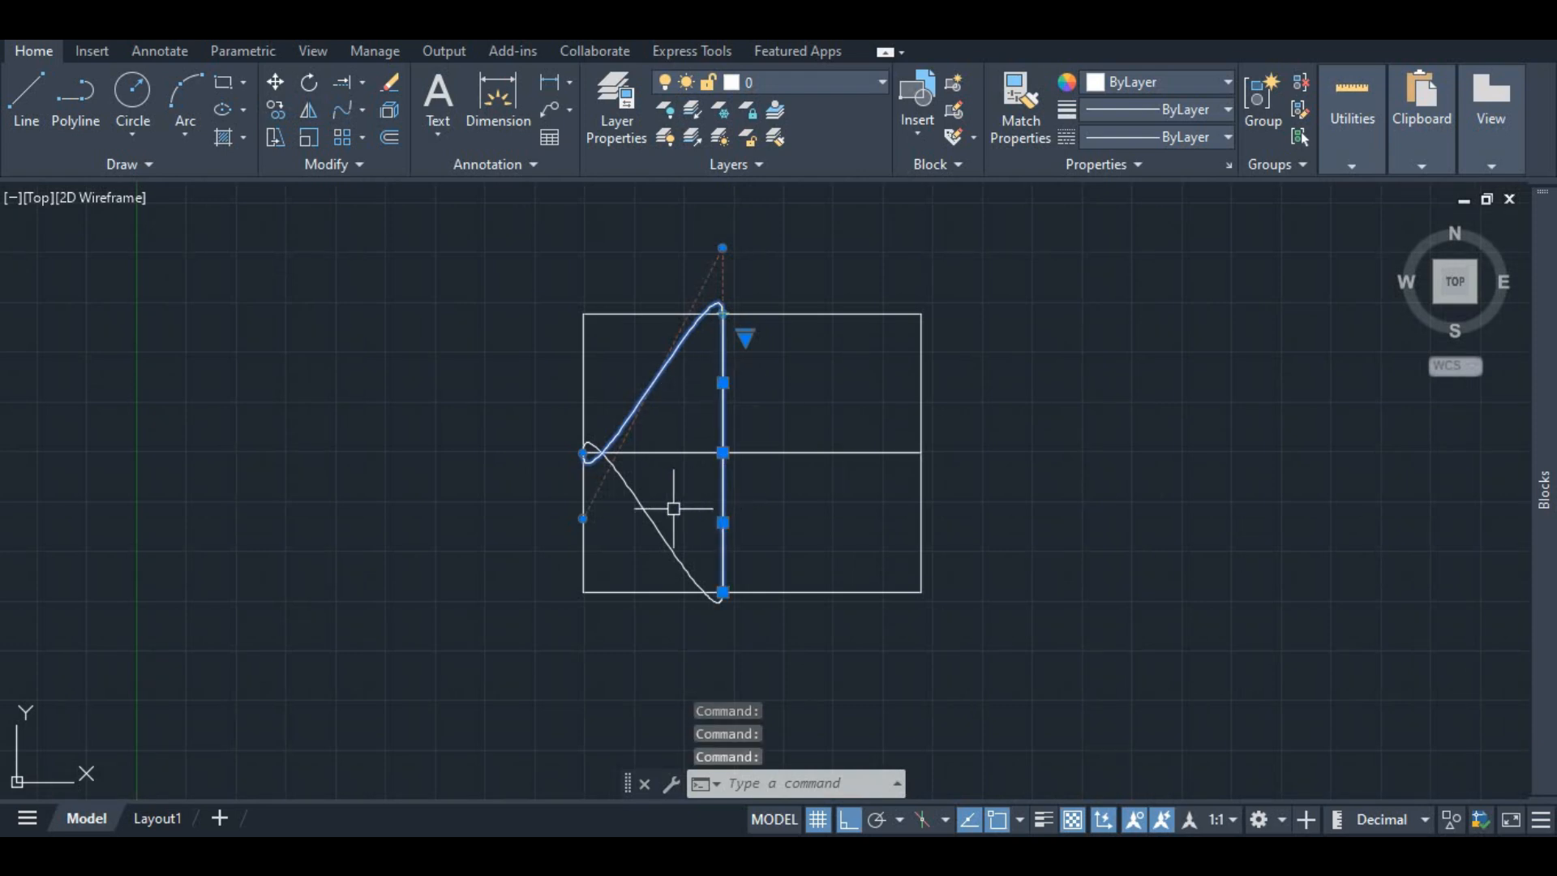
pyautogui.click(639, 500)
pyautogui.press('Delete')
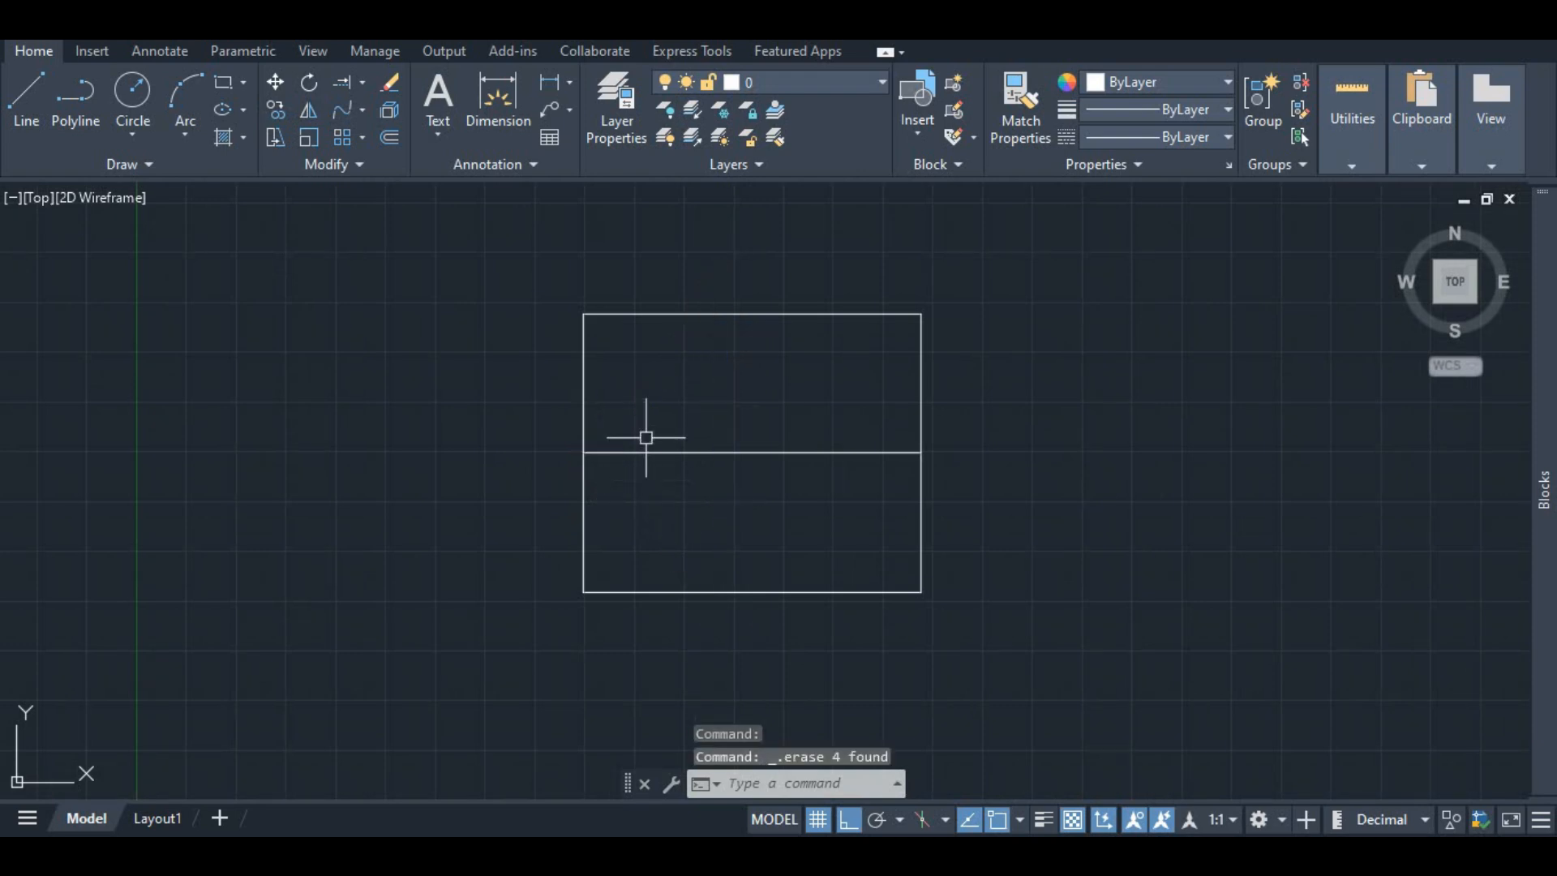
pyautogui.hotkey('ctrl', 'z')
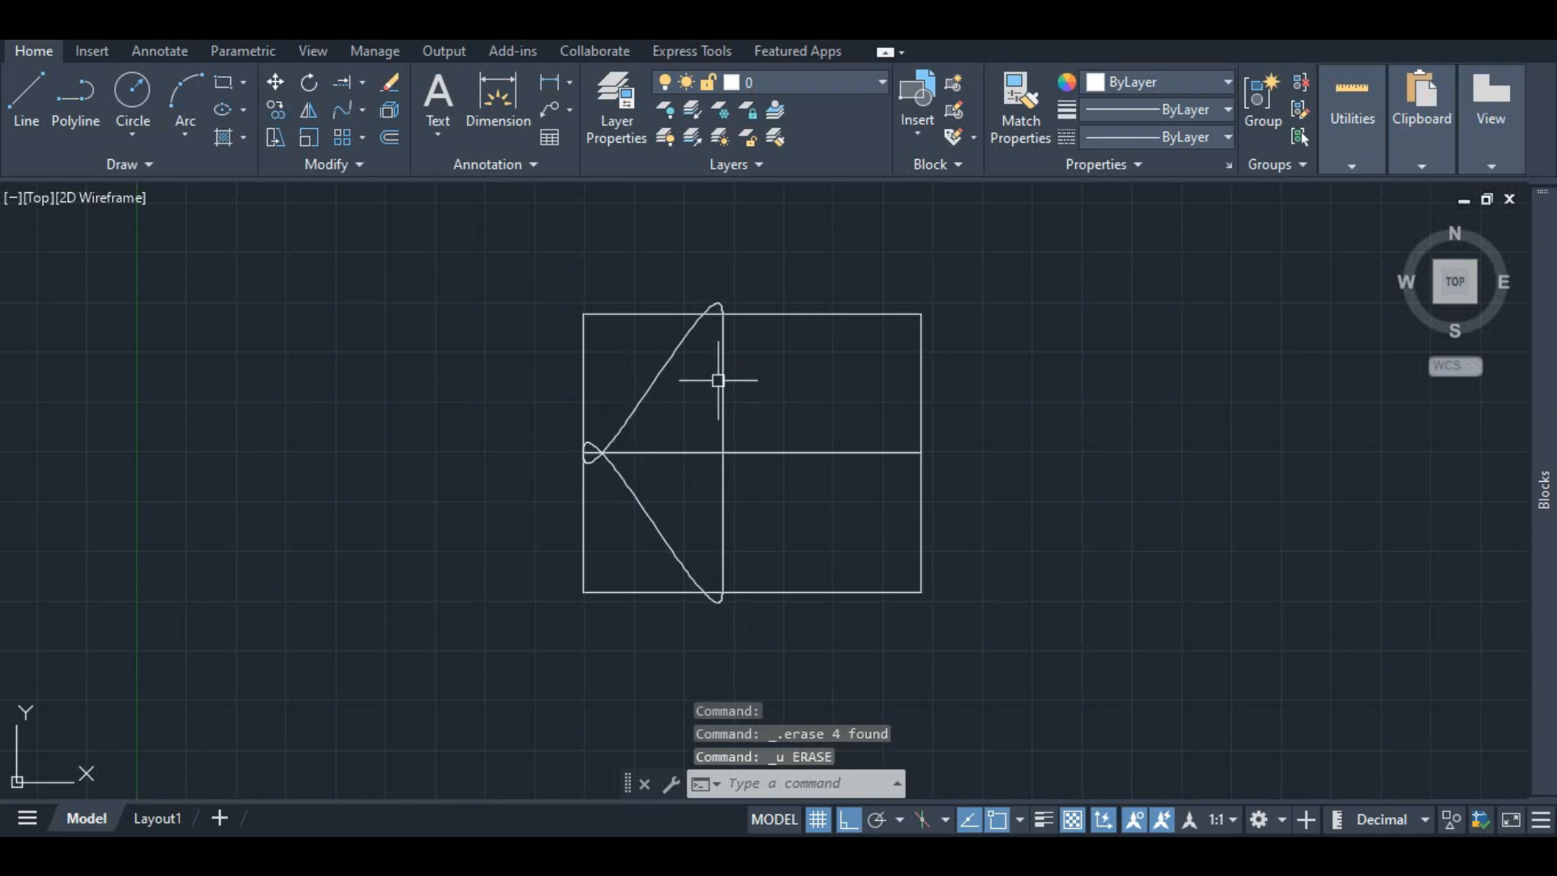
# Step: Erase the upper and the lower blend curves one at a time
pyautogui.click(672, 357)
pyautogui.press('Delete')
pyautogui.click(638, 485)
pyautogui.click(636, 494)
pyautogui.press('Delete')
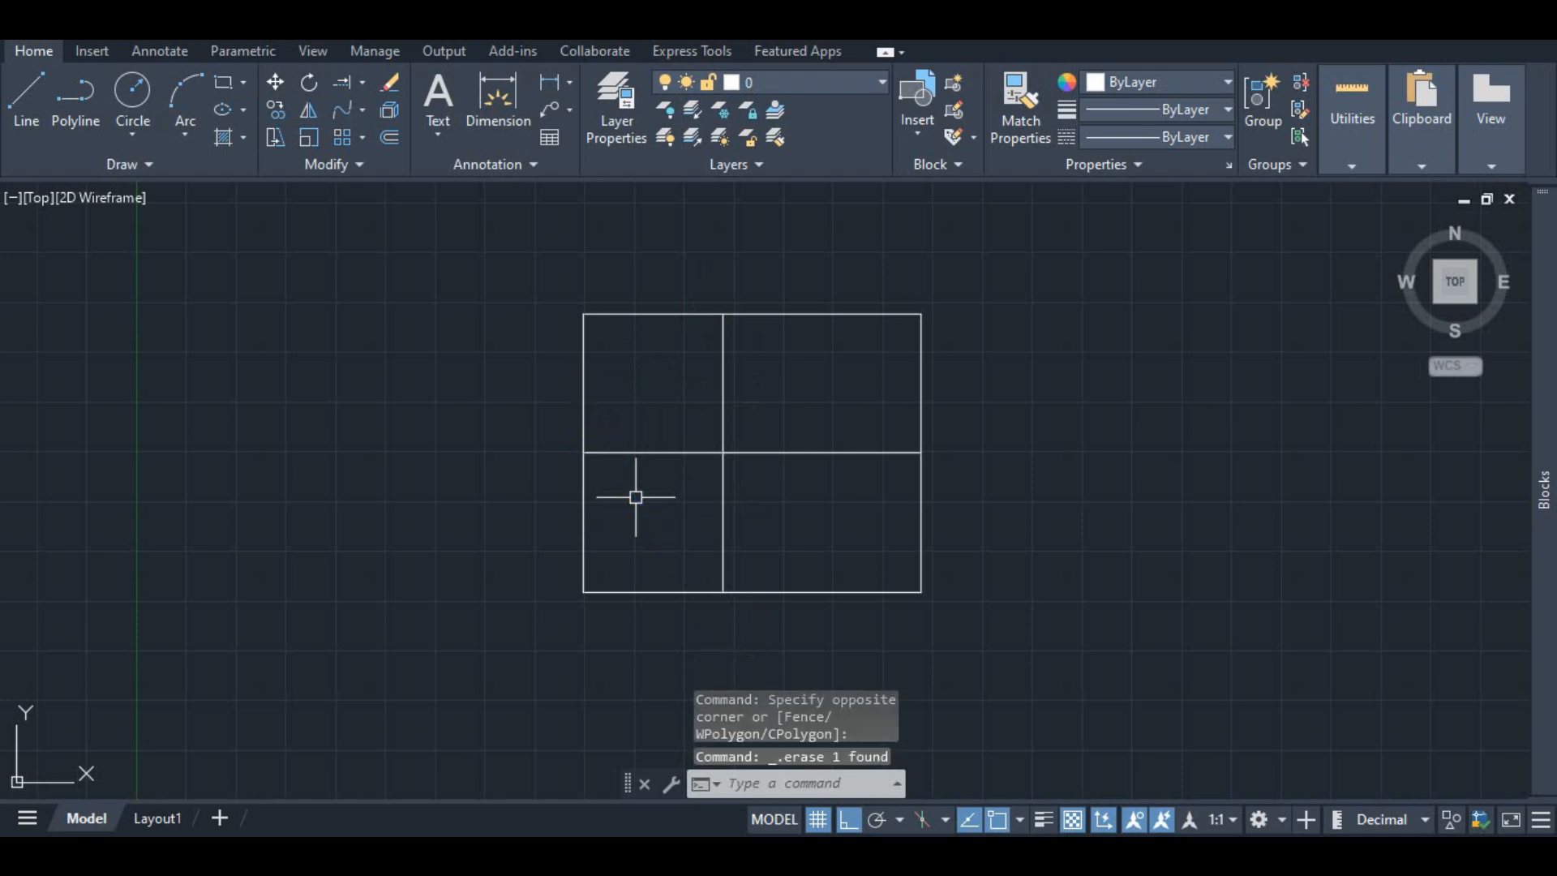
pyautogui.click(358, 109)
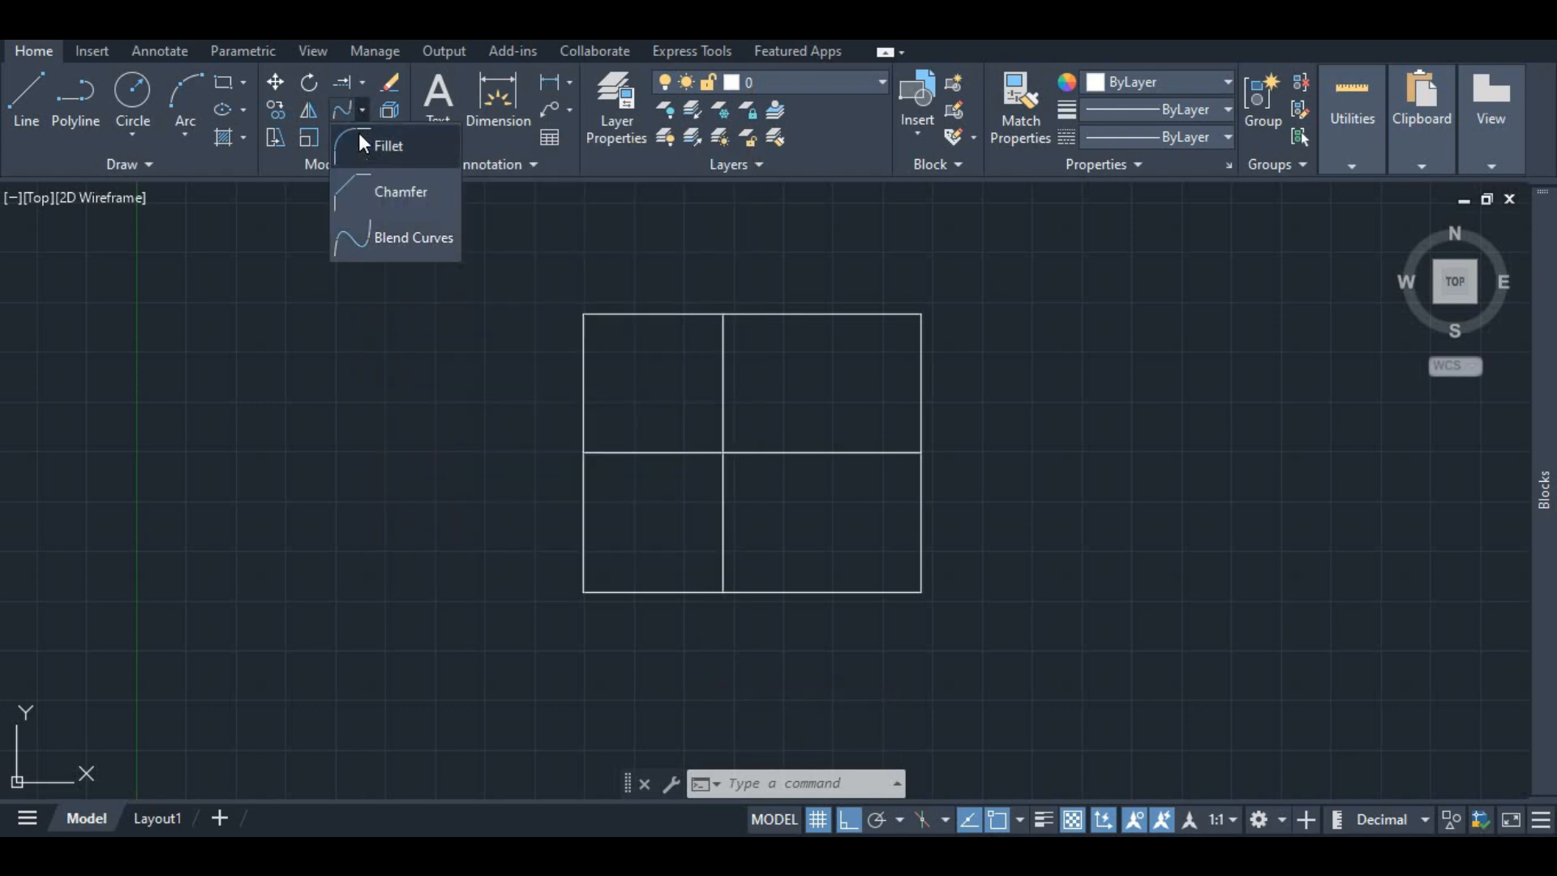
pyautogui.click(362, 142)
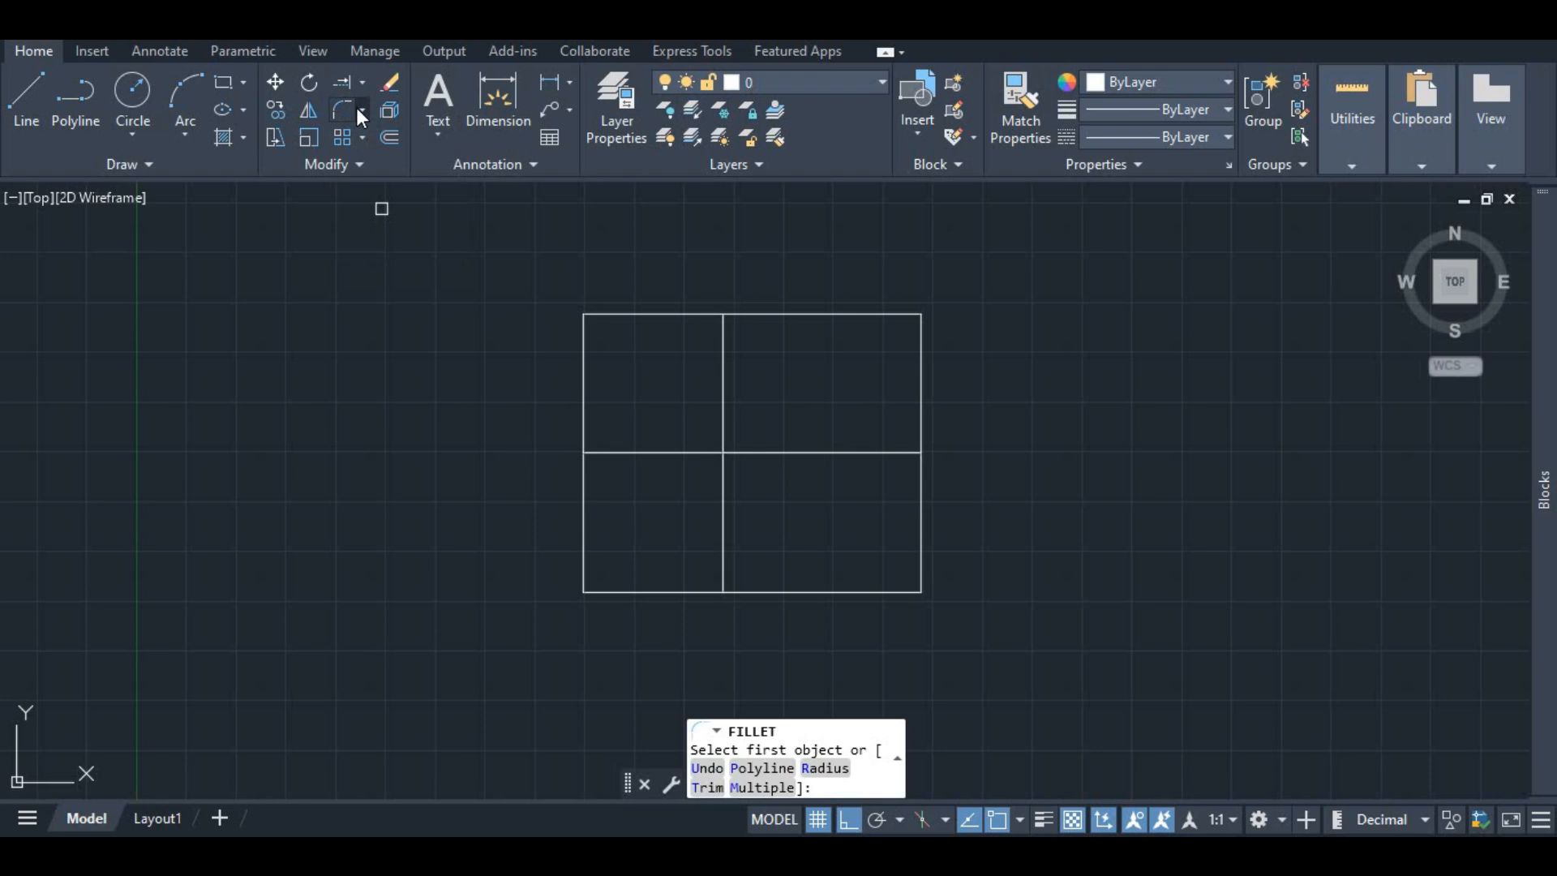
pyautogui.click(364, 109)
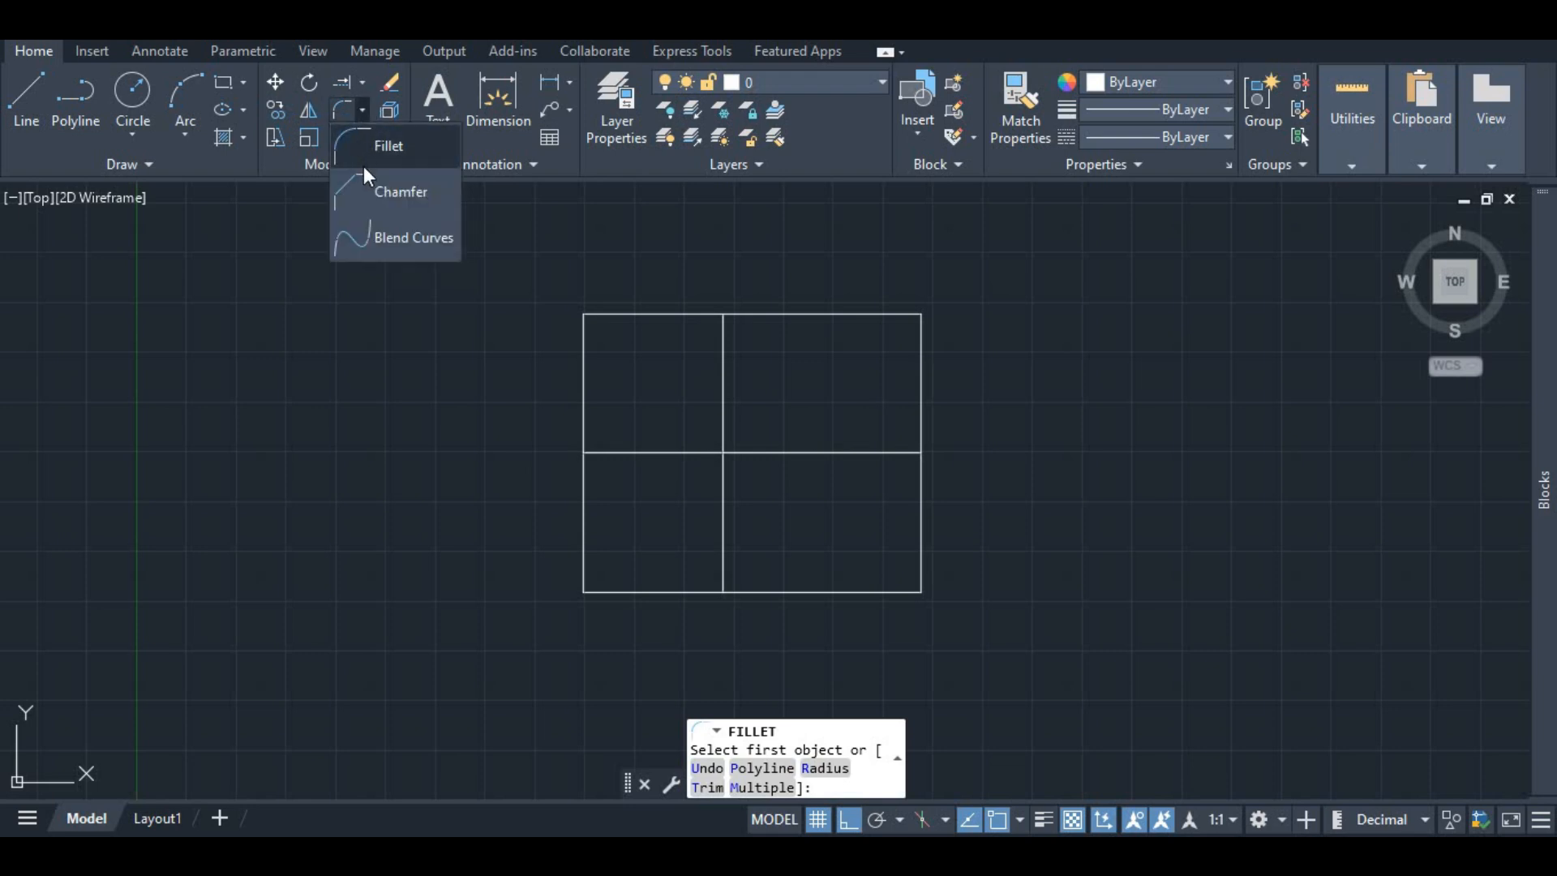
pyautogui.click(366, 111)
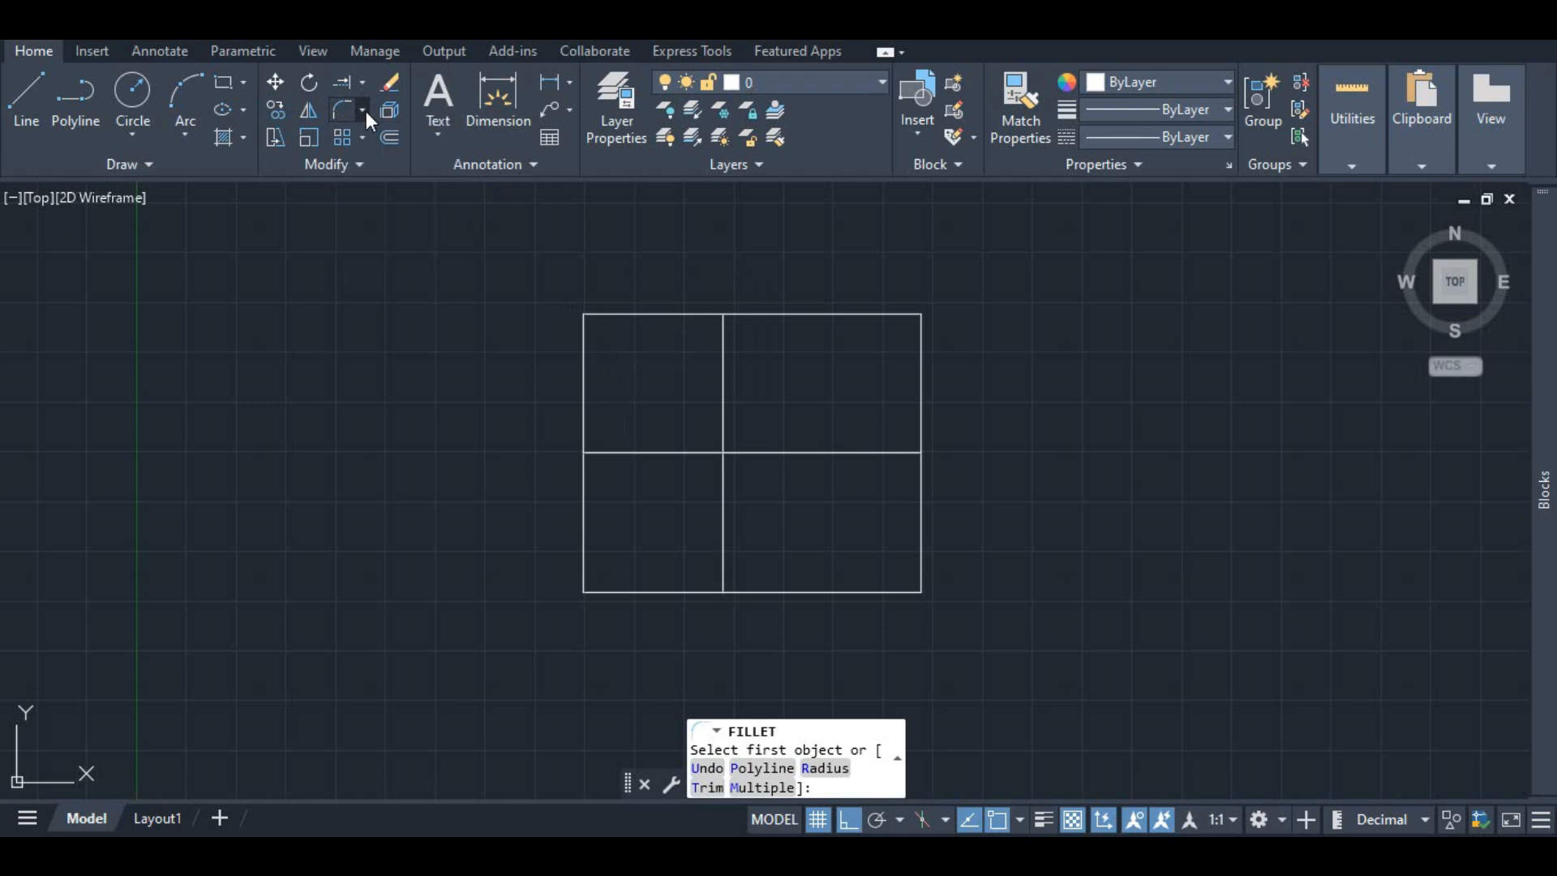
pyautogui.click(645, 317)
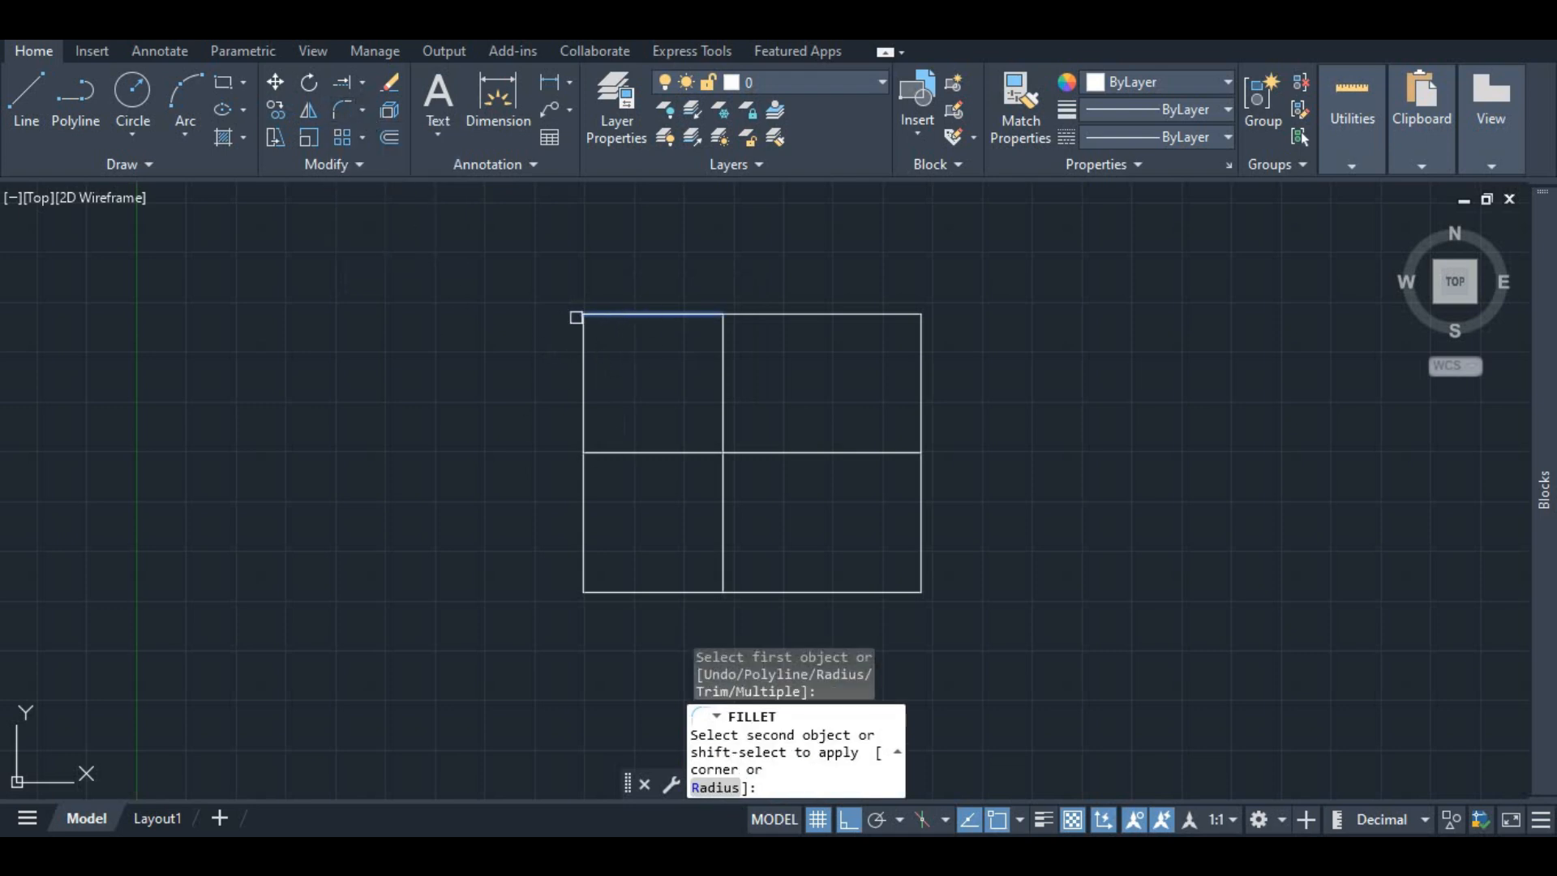
pyautogui.press('Escape')
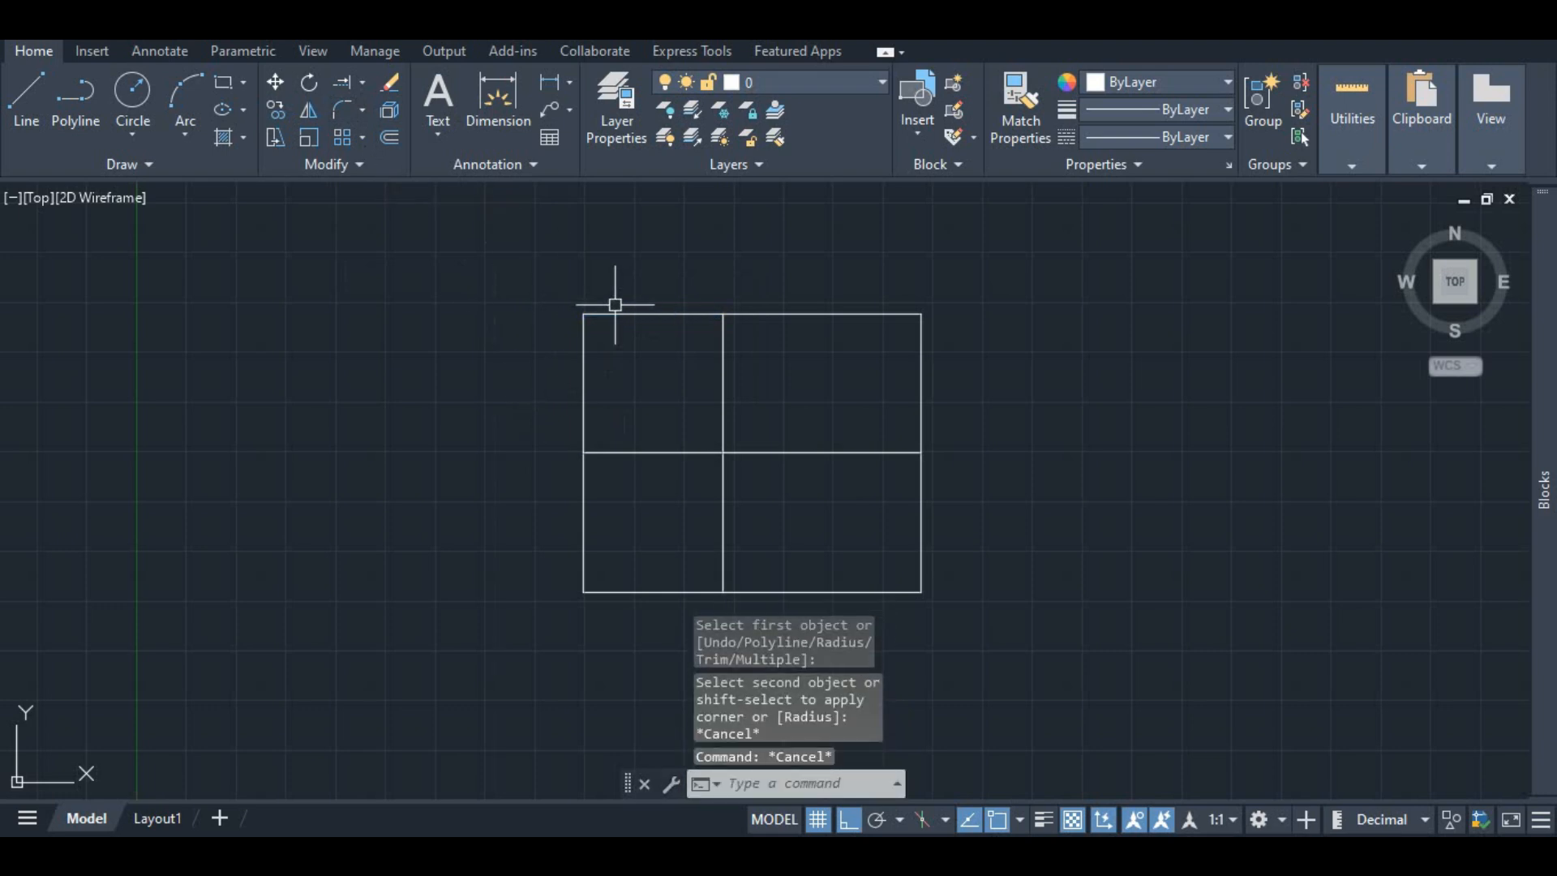
# Step: Fillet the square's top edge with the middle horizontal line, rounding the upper-left end into a semicircle
pyautogui.click(617, 314)
pyautogui.click(363, 111)
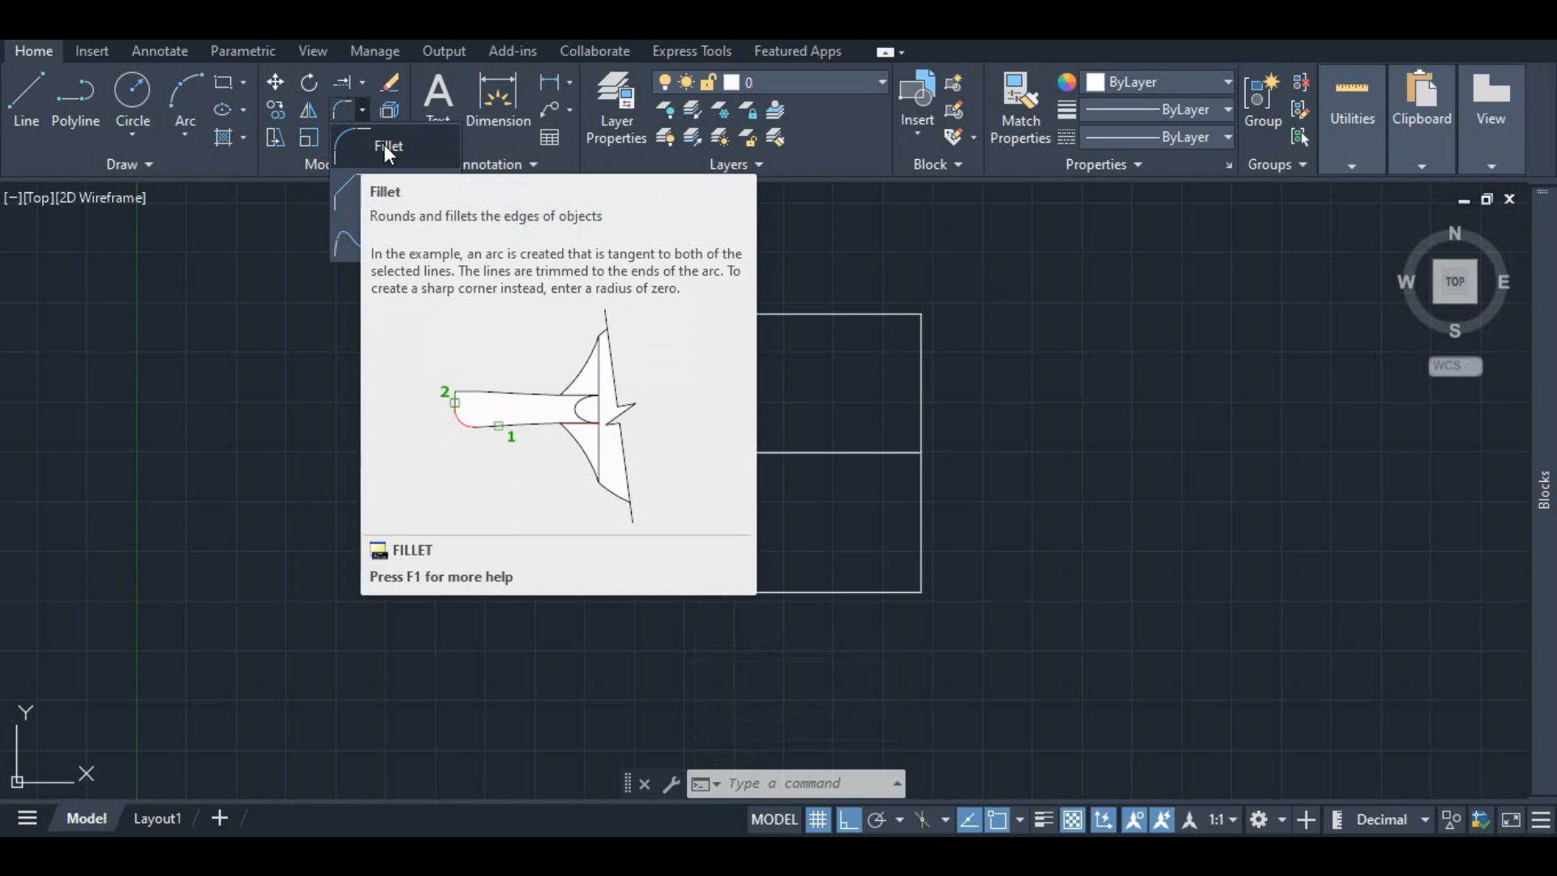
pyautogui.press('Escape')
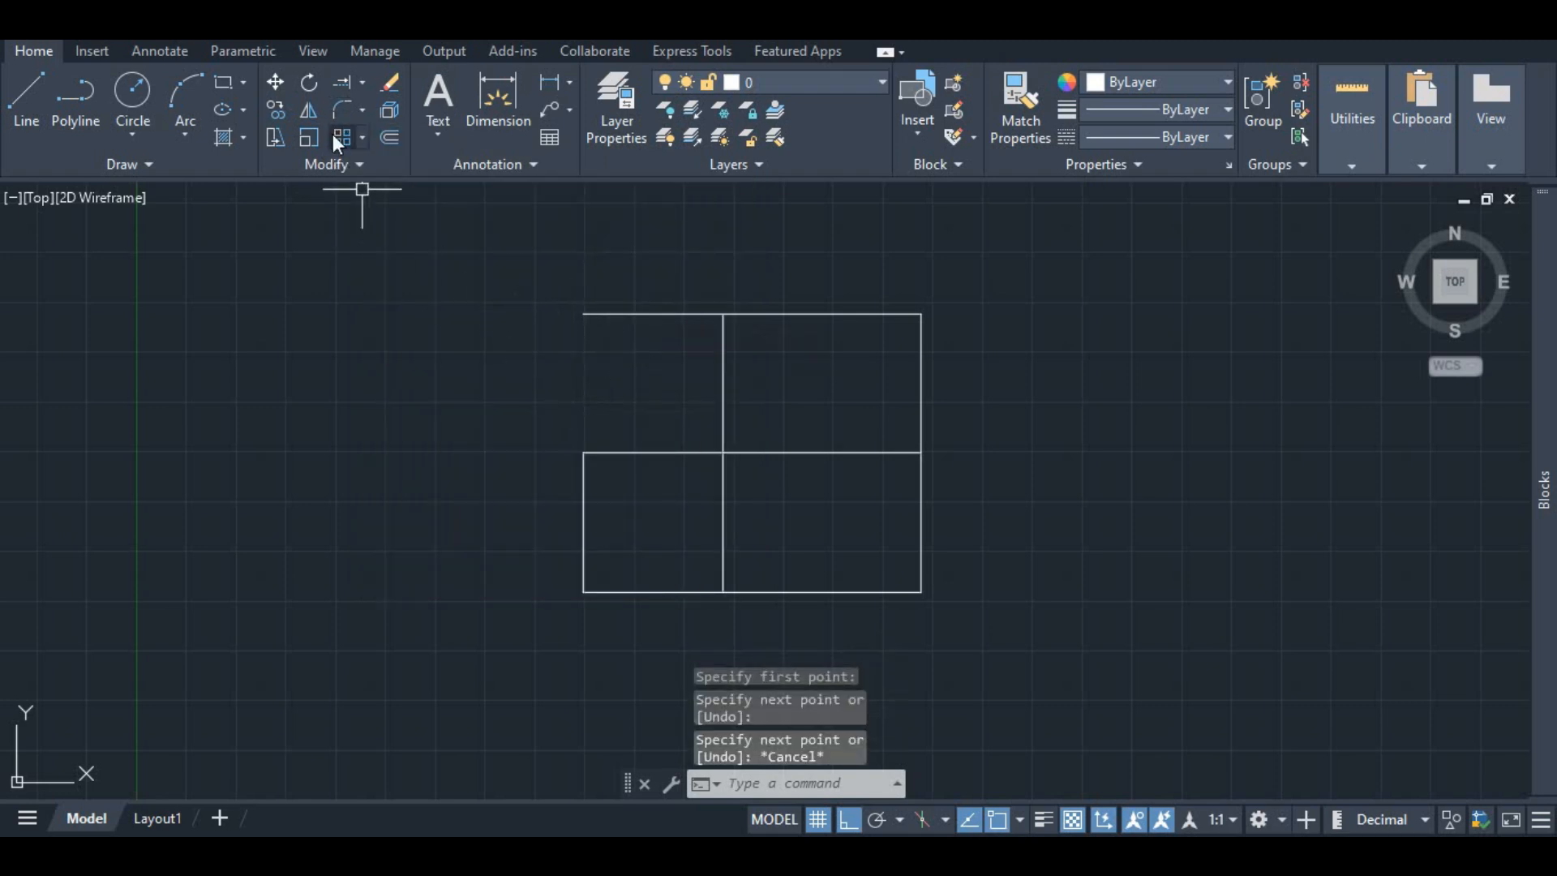
pyautogui.click(339, 108)
pyautogui.click(607, 317)
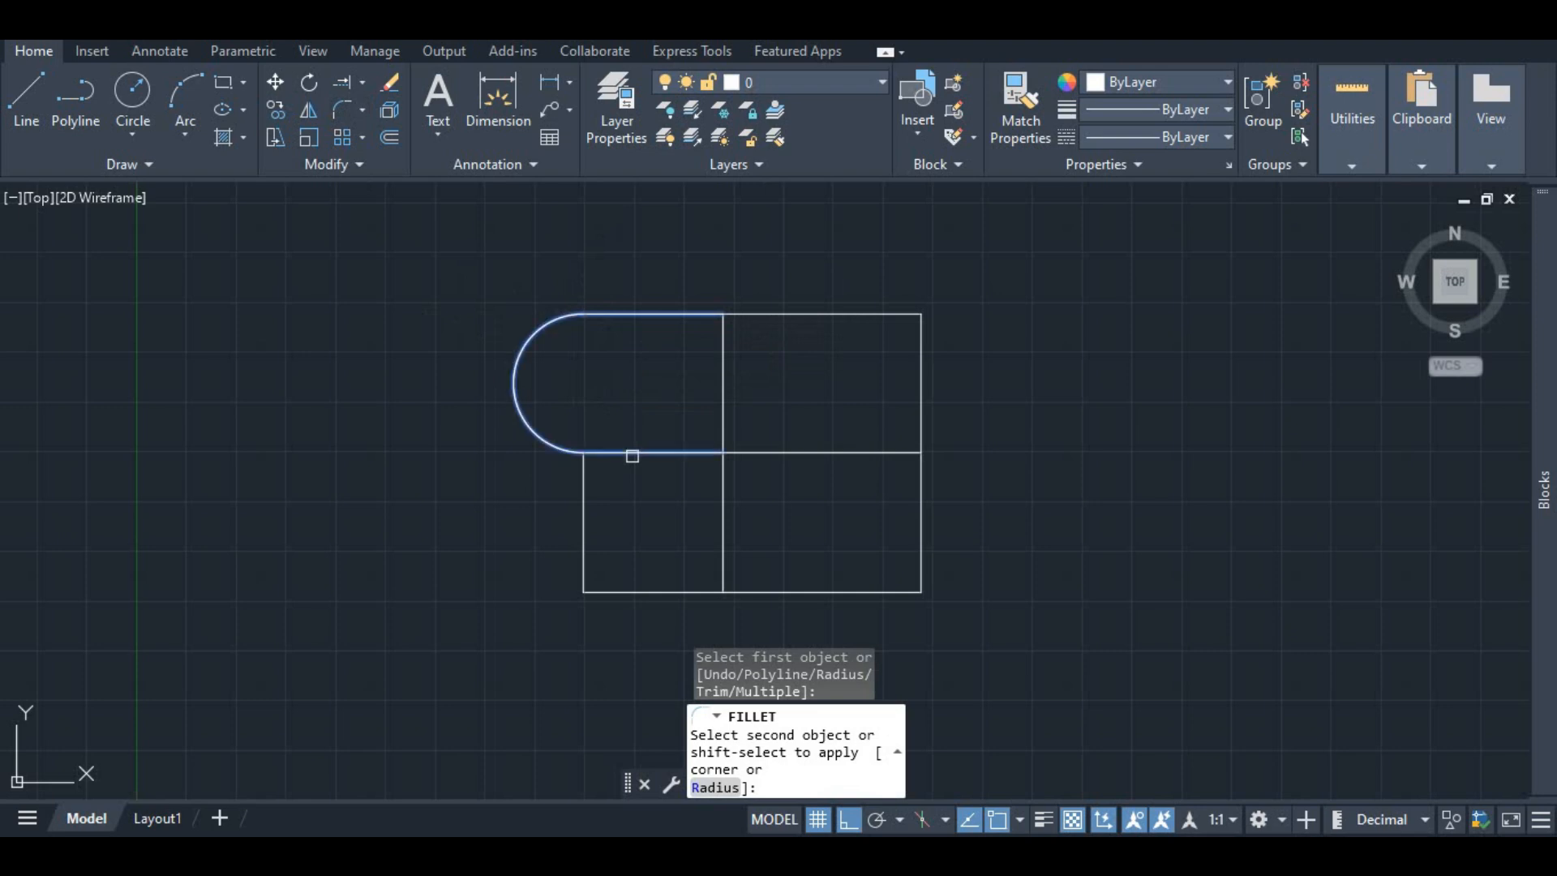
pyautogui.click(632, 456)
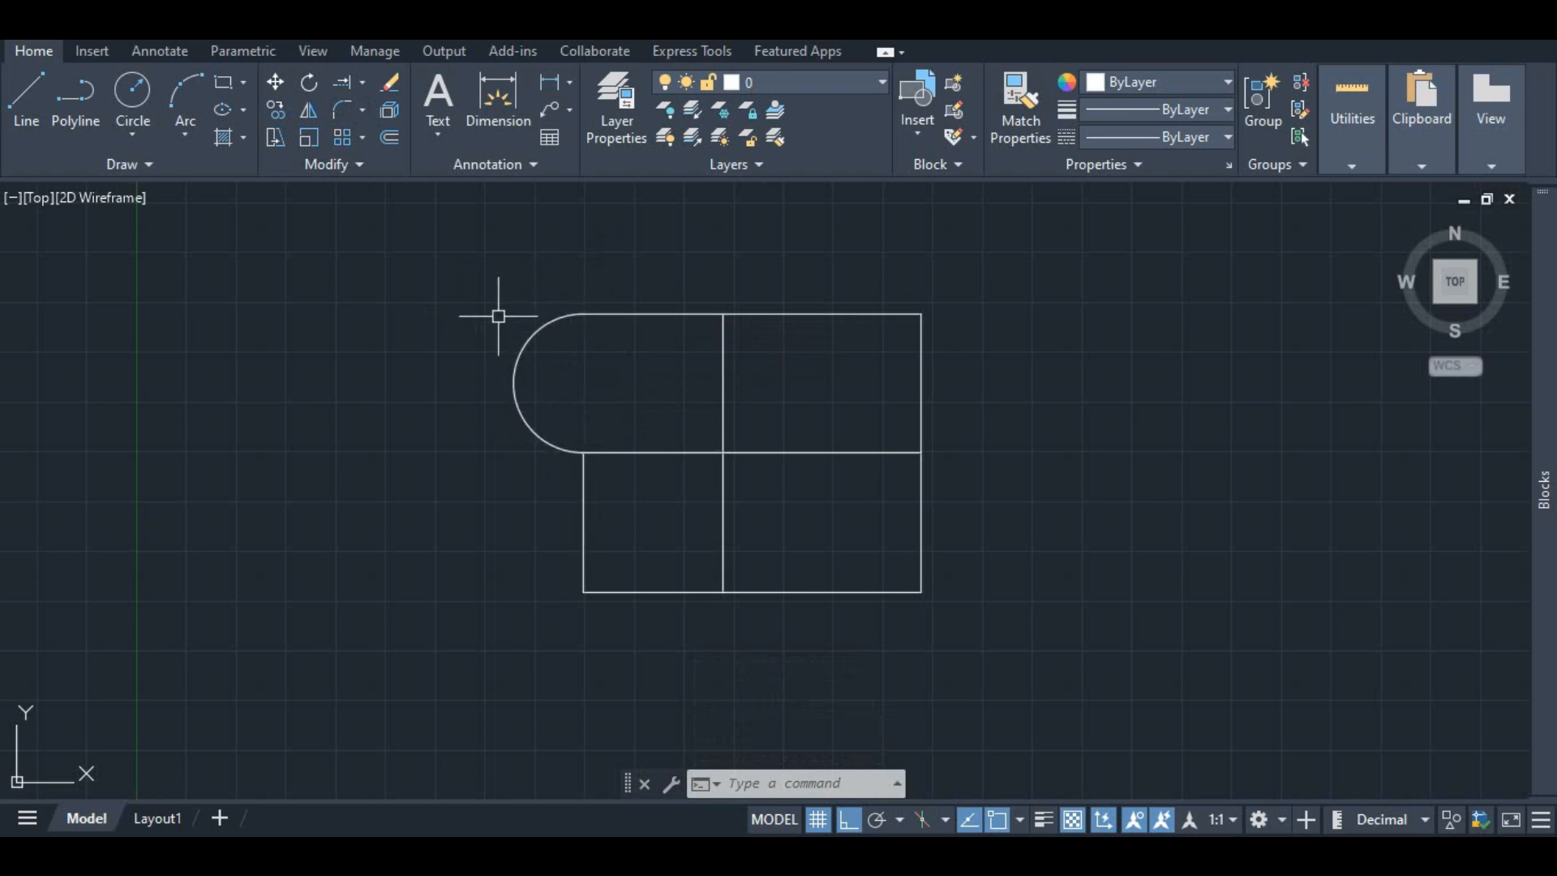
# Step: Shorten the upper-right top line by 3 units by stretching its right endpoint
pyautogui.rightClick(558, 350)
pyautogui.click(402, 363)
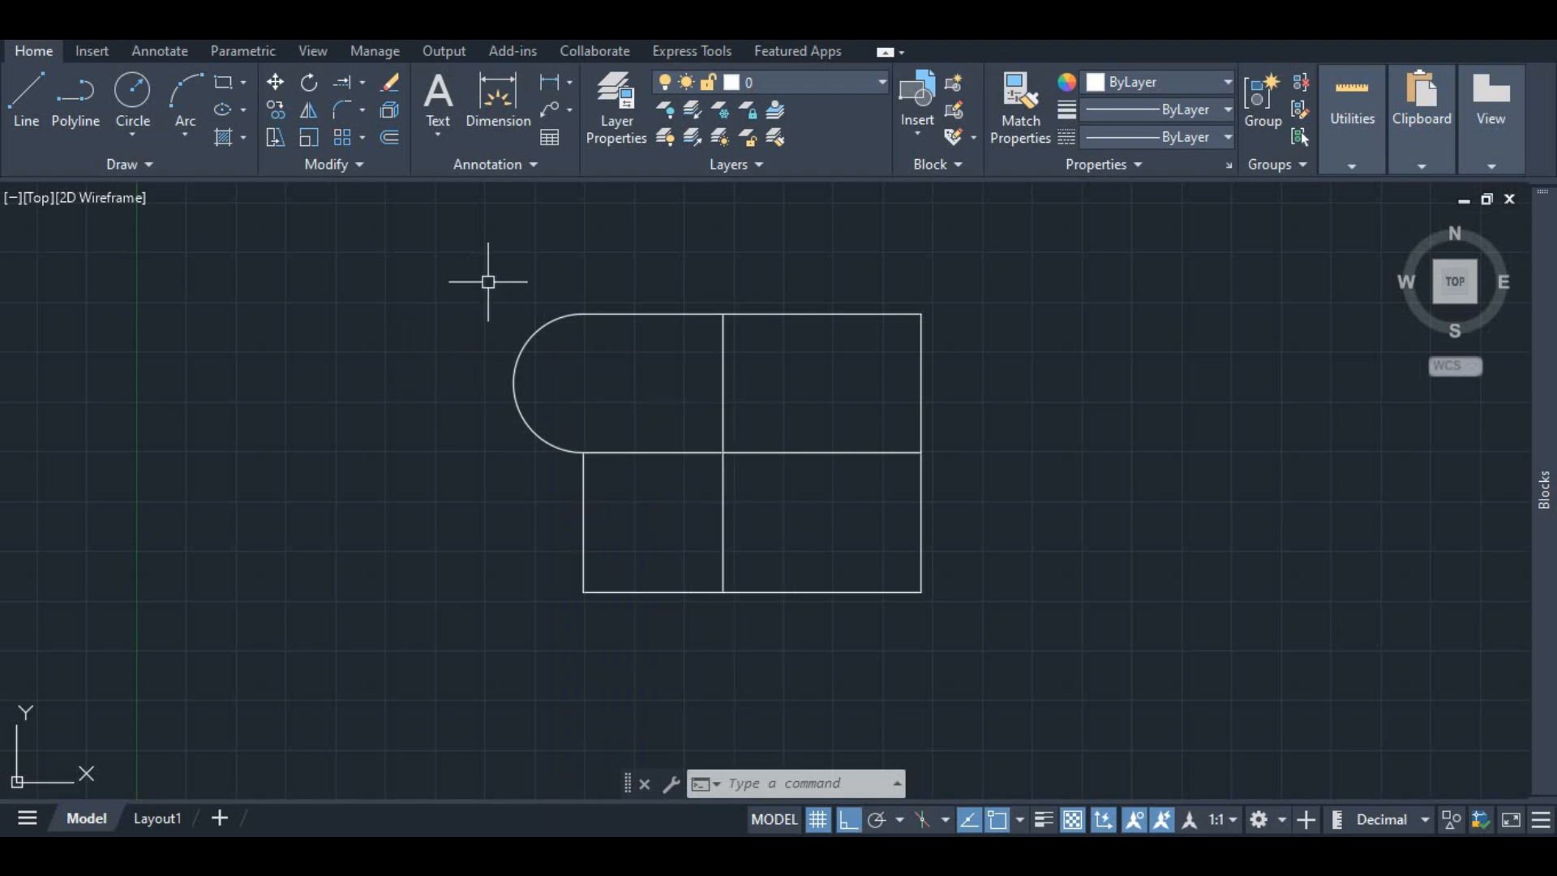
pyautogui.click(363, 109)
pyautogui.click(822, 314)
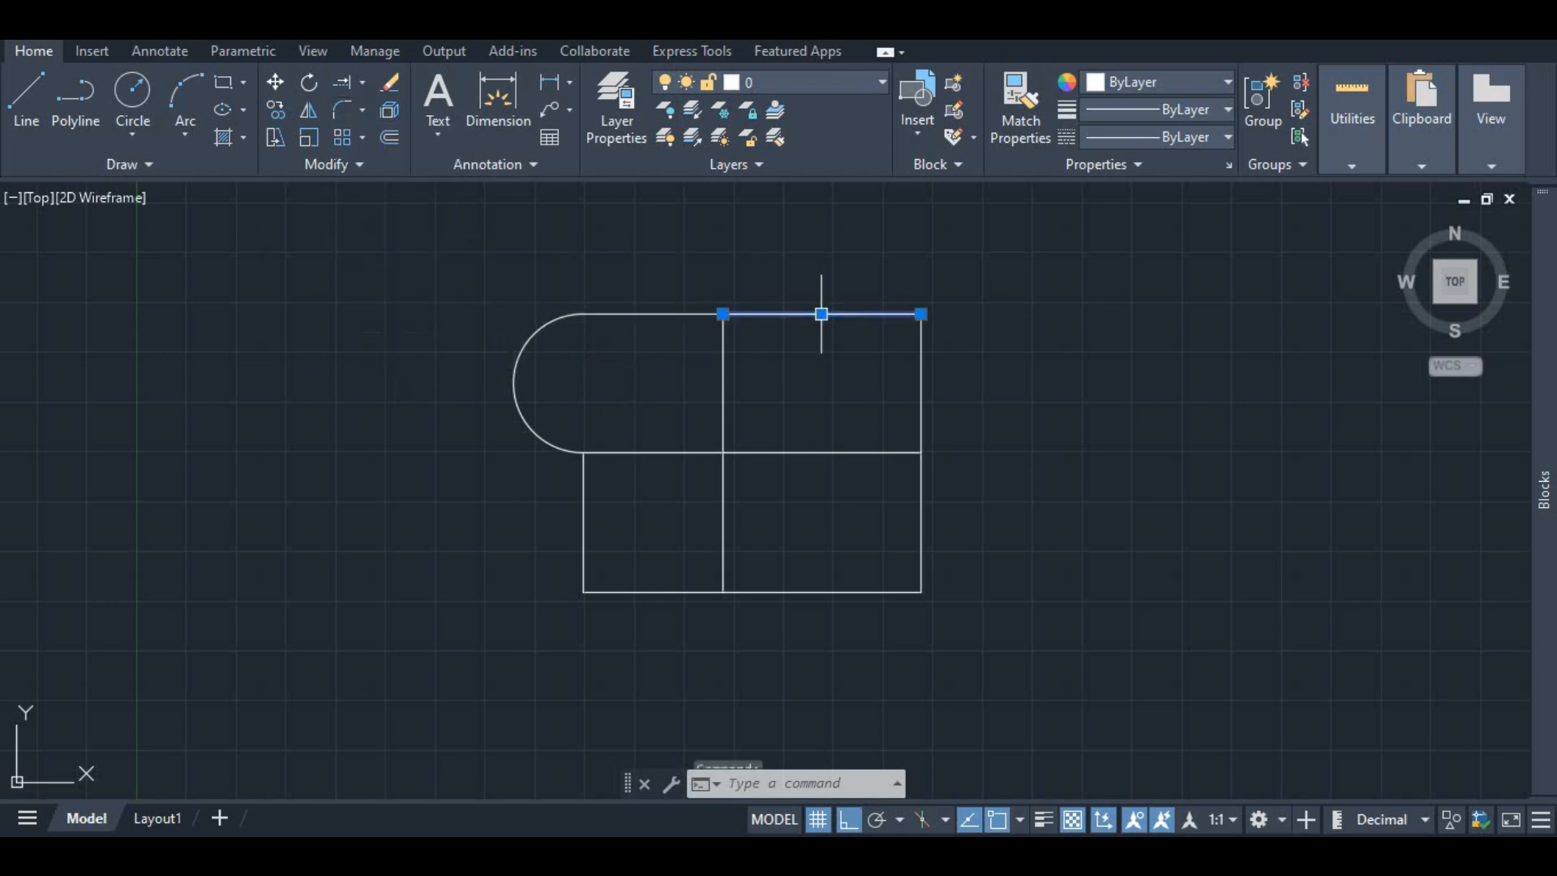
pyautogui.click(919, 314)
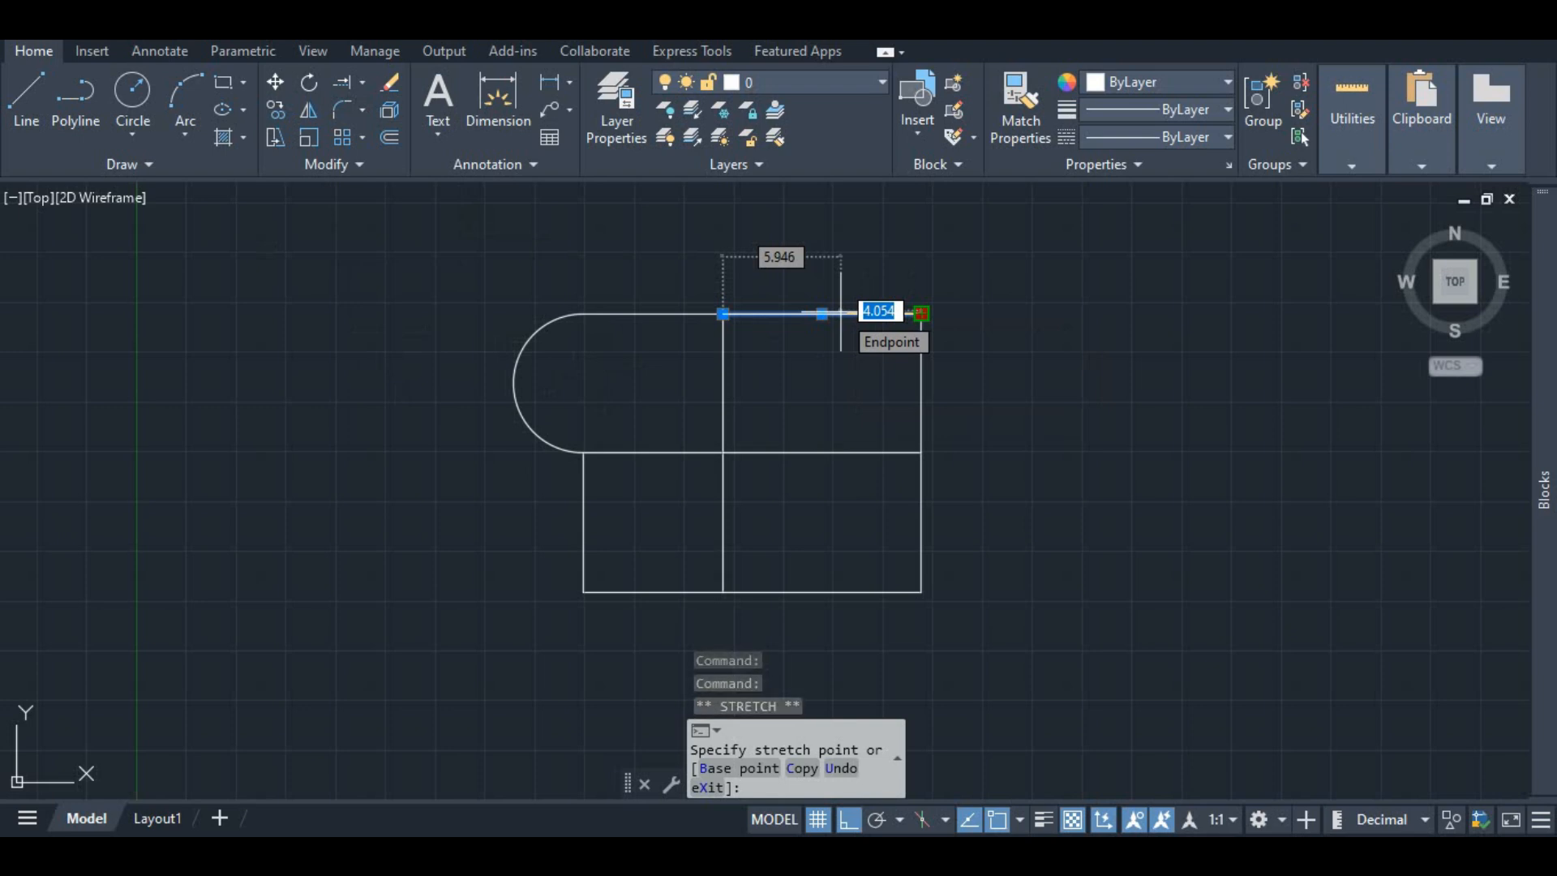
pyautogui.write('3')
pyautogui.press('Return')
# Step: Shorten the upper part of the right vertical line by 3 units from its top end
pyautogui.click(921, 341)
pyautogui.click(920, 314)
pyautogui.write('3')
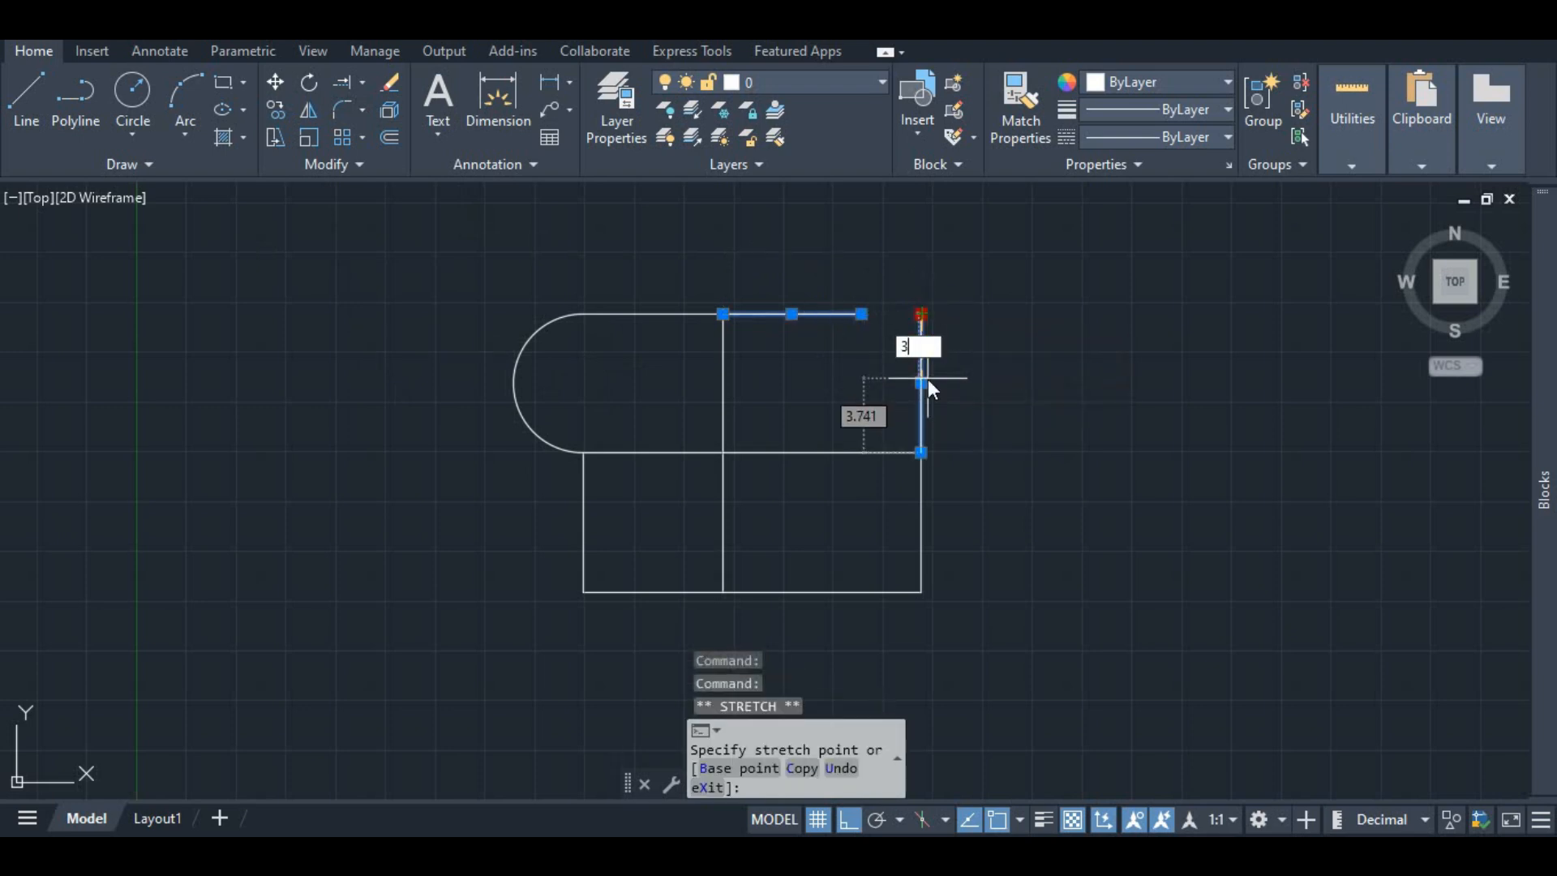
pyautogui.press('Return')
pyautogui.press('Escape')
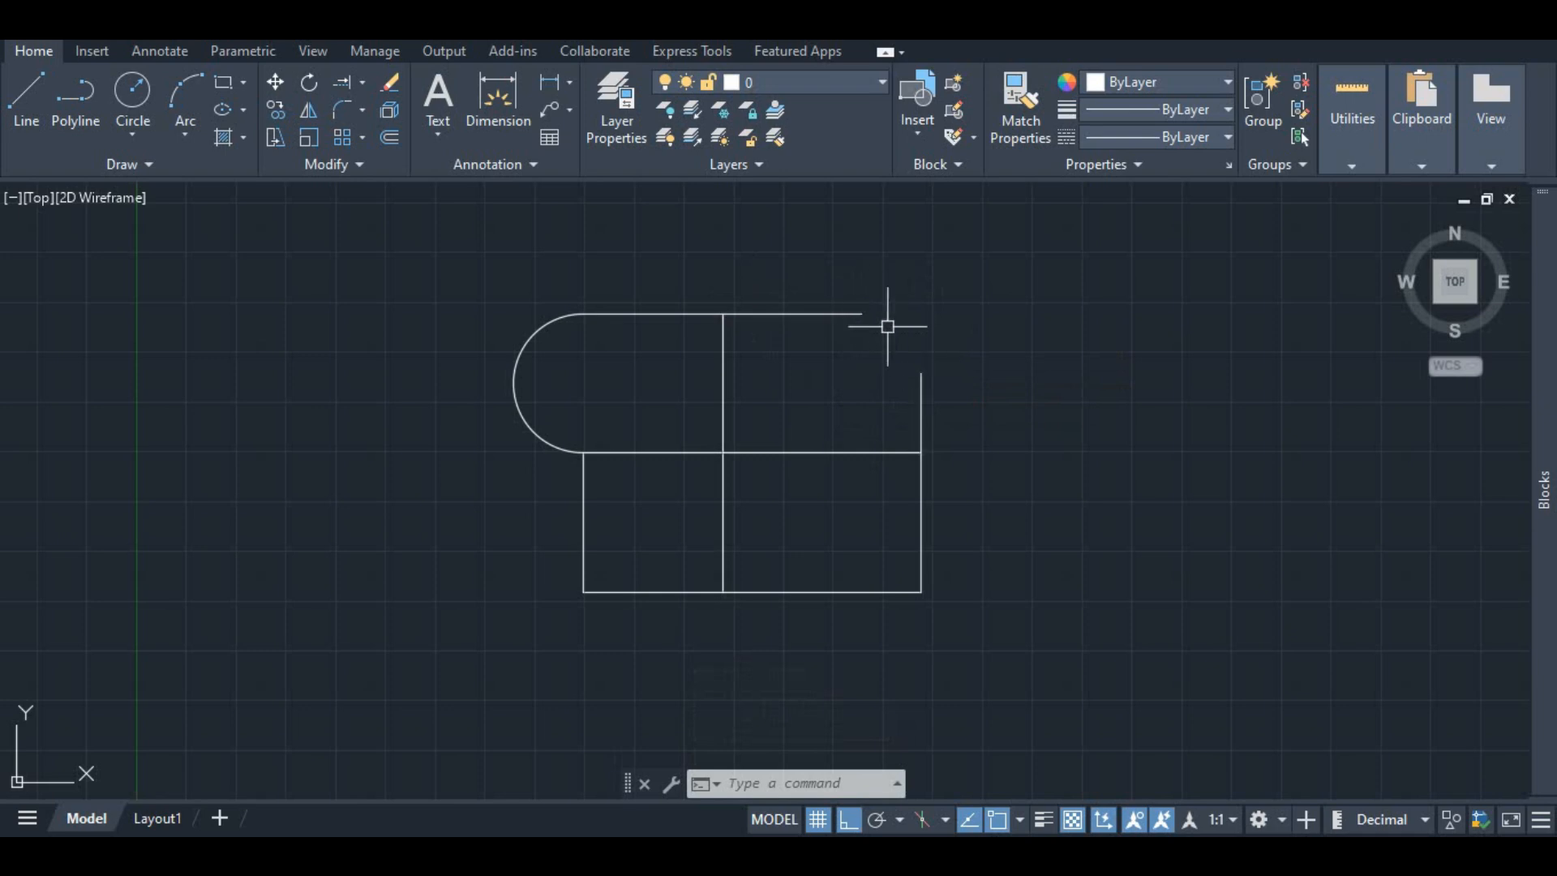
# Step: Draw a 1-unit horizontal line extending right from the end of the shortened top line
pyautogui.click(826, 310)
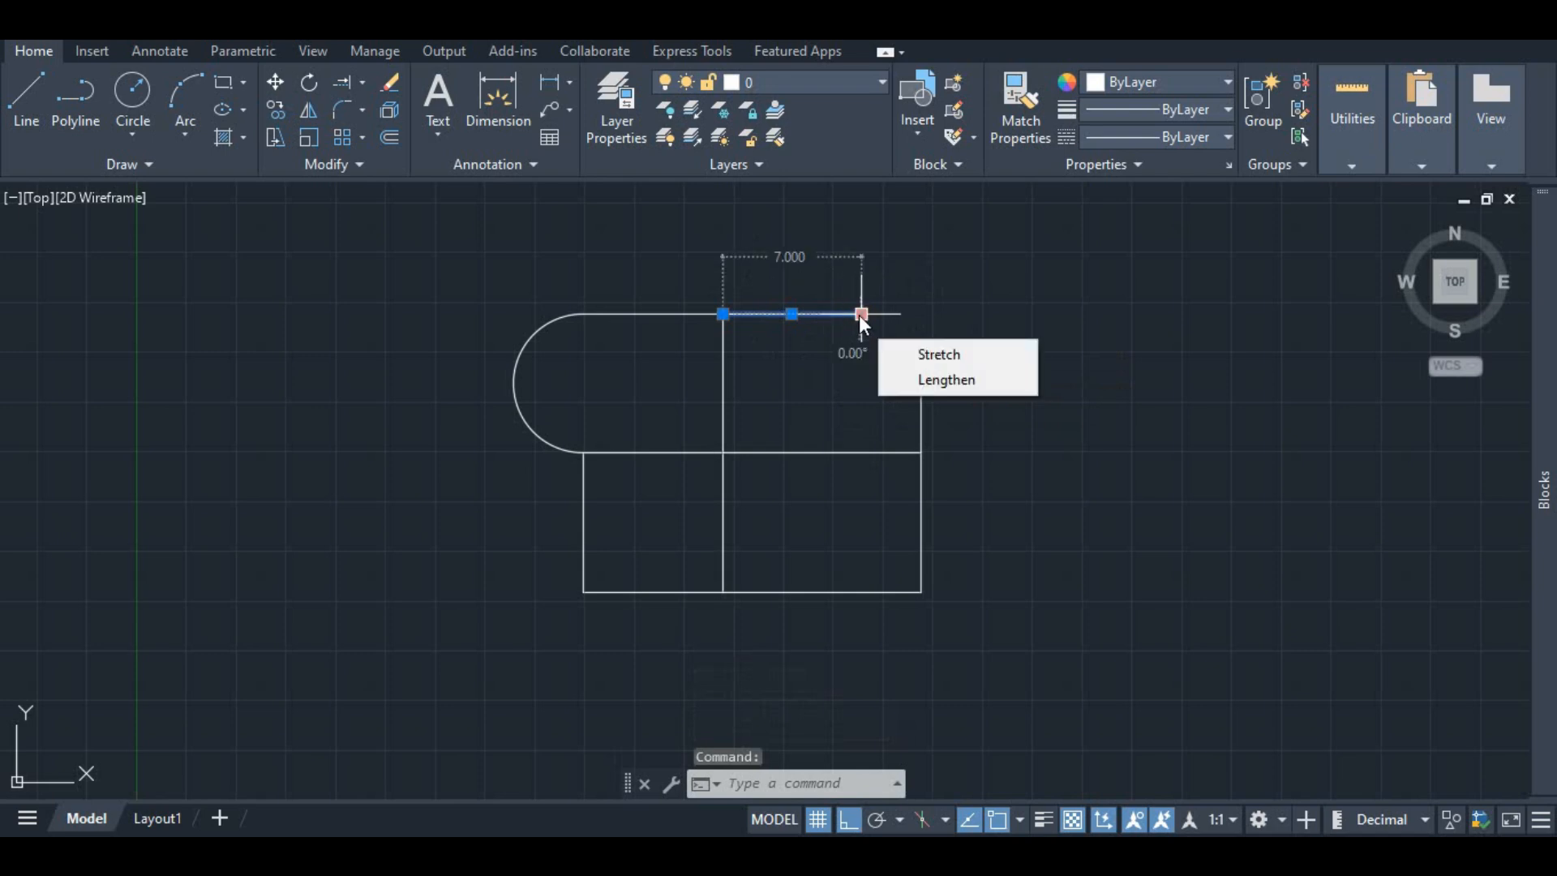
pyautogui.click(39, 95)
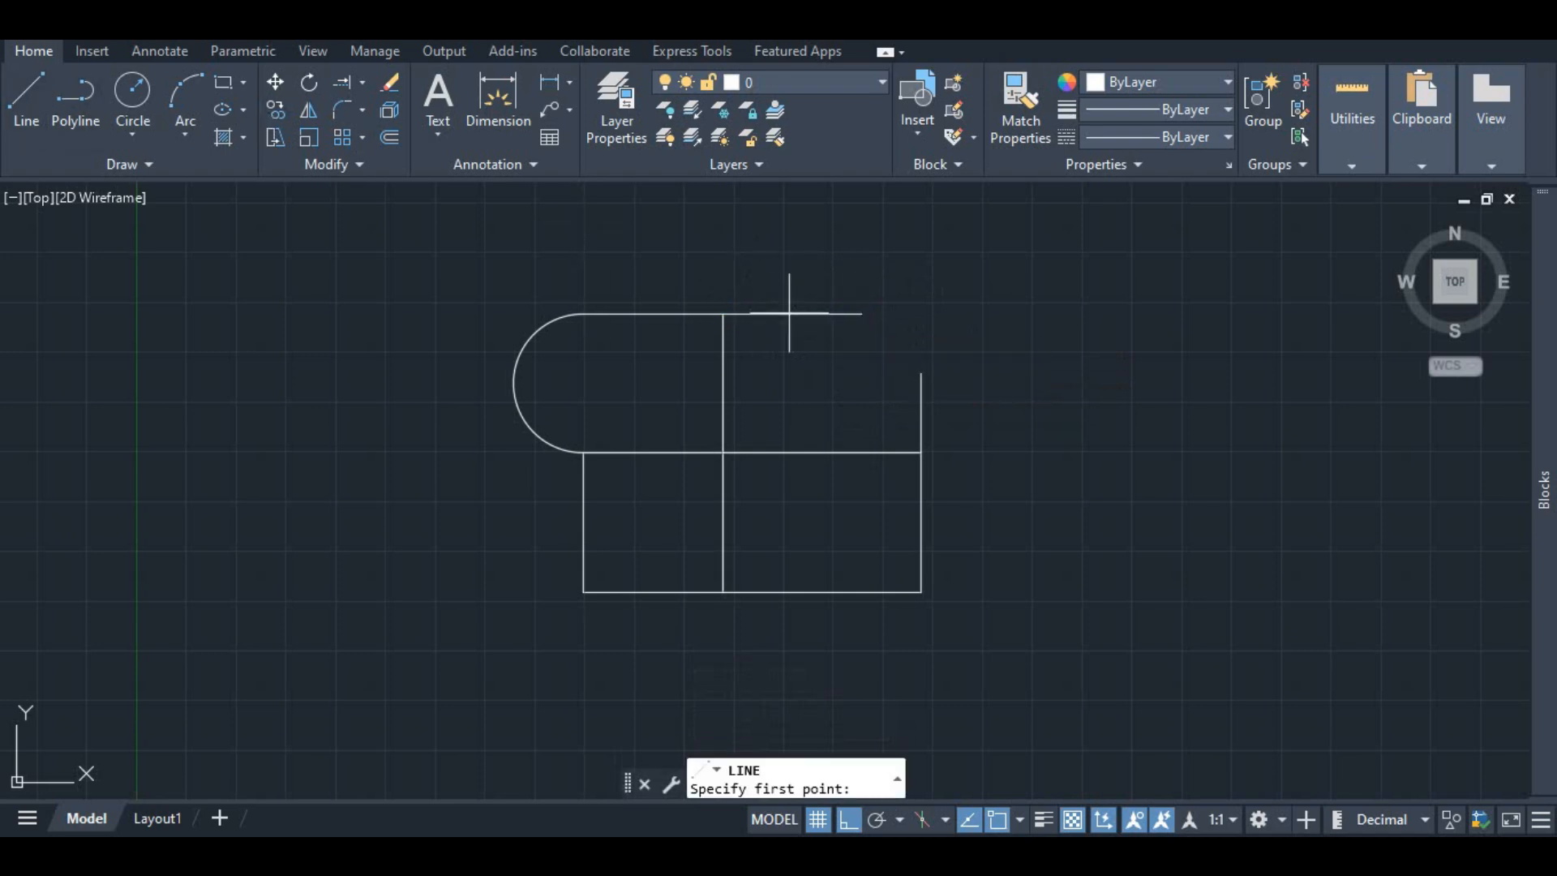
pyautogui.click(861, 314)
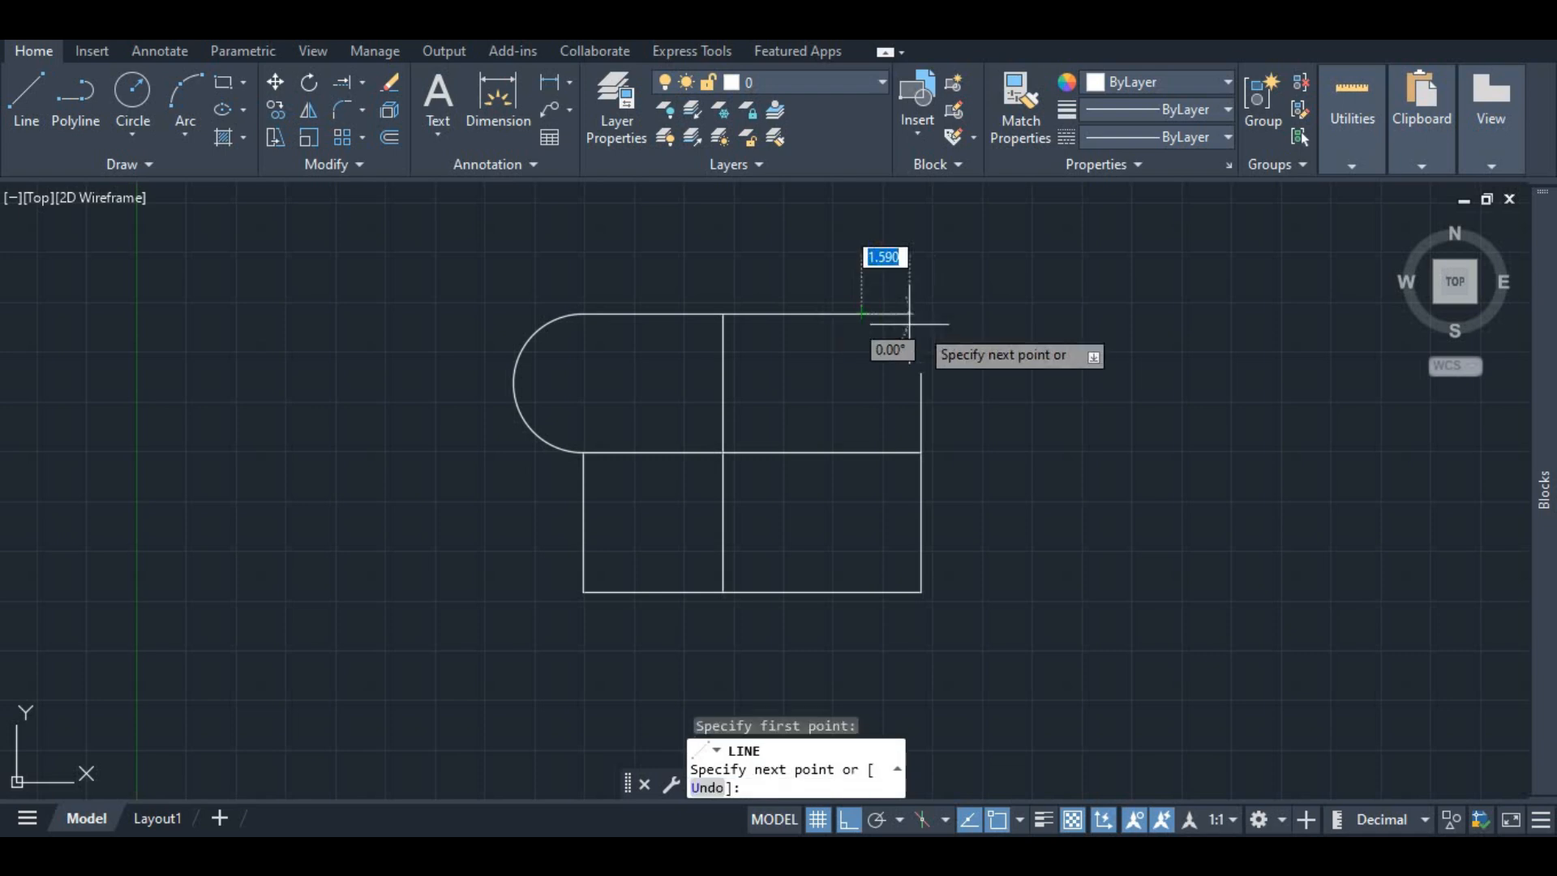
pyautogui.write('1')
pyautogui.press('Return')
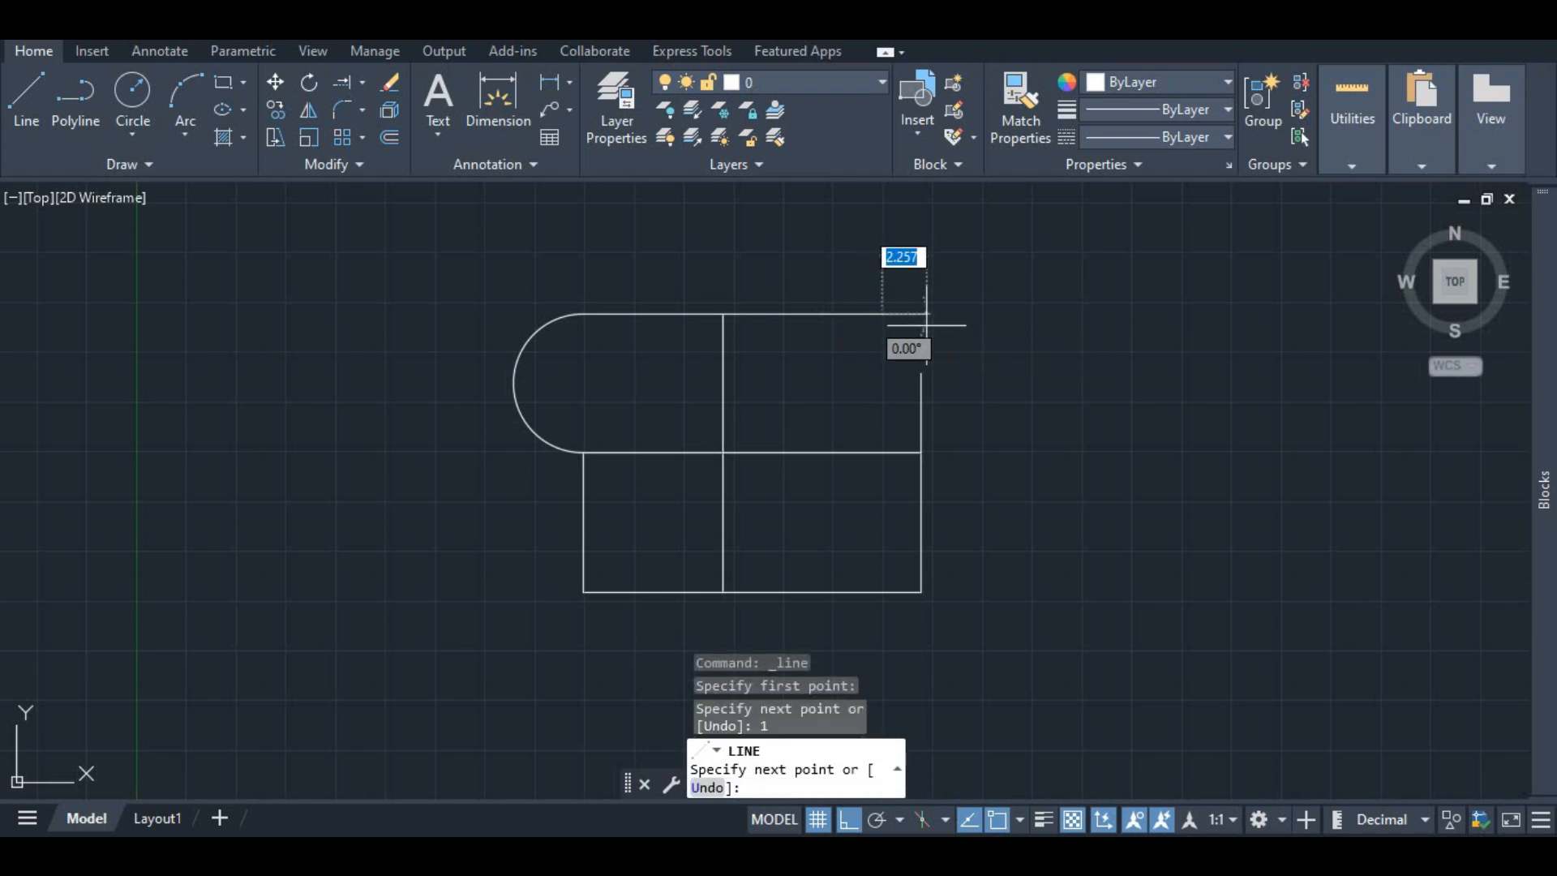
pyautogui.press('Escape')
# Step: Draw a 1-unit vertical line upward from the top end of the shortened right vertical line
pyautogui.click(920, 375)
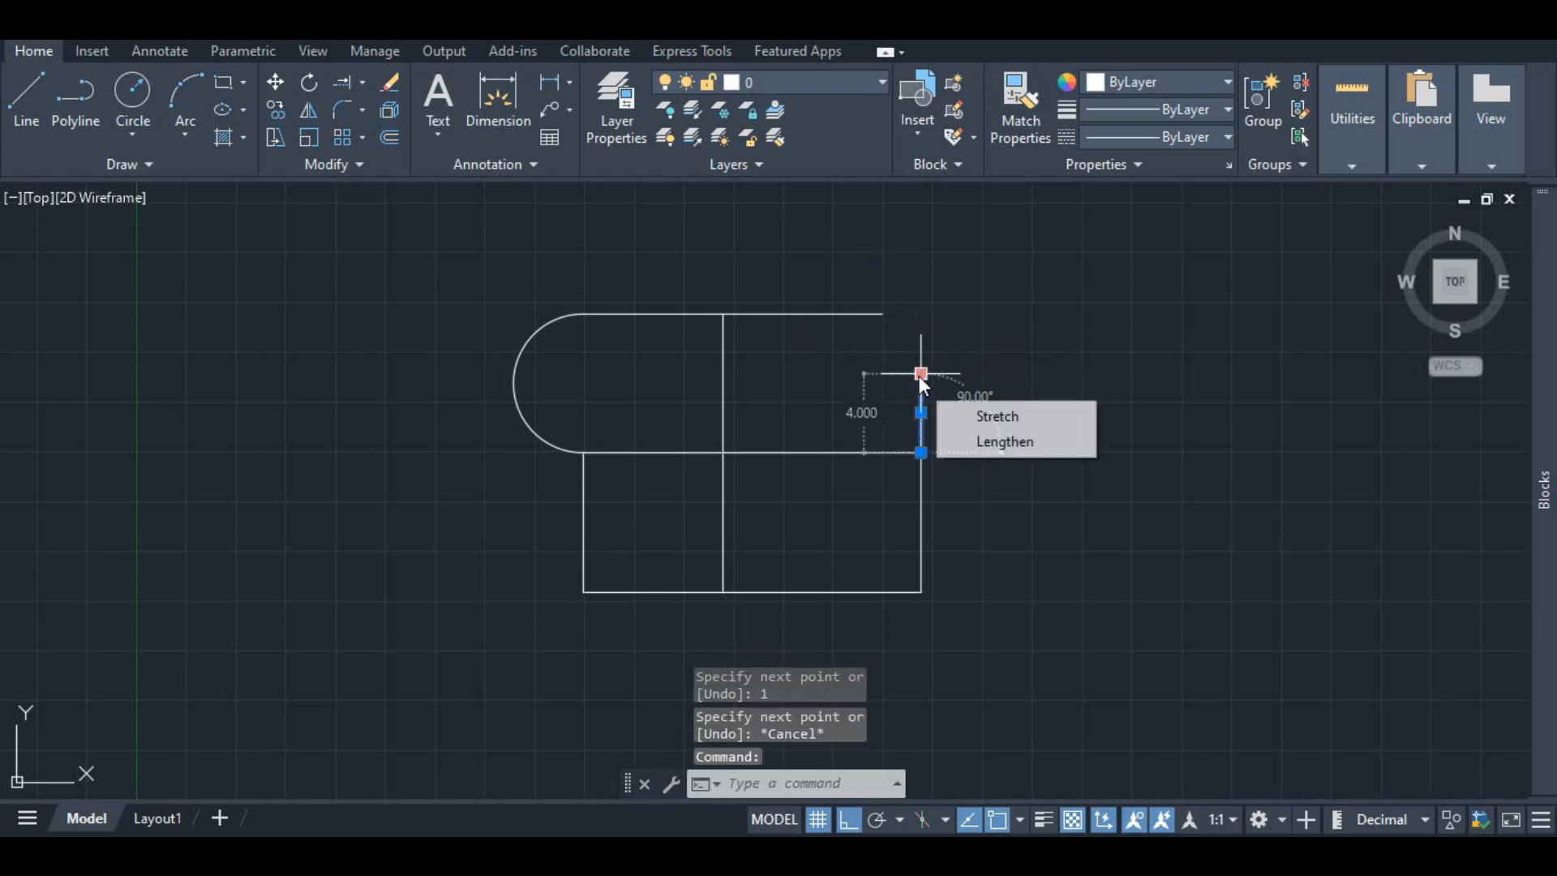
pyautogui.press('Escape')
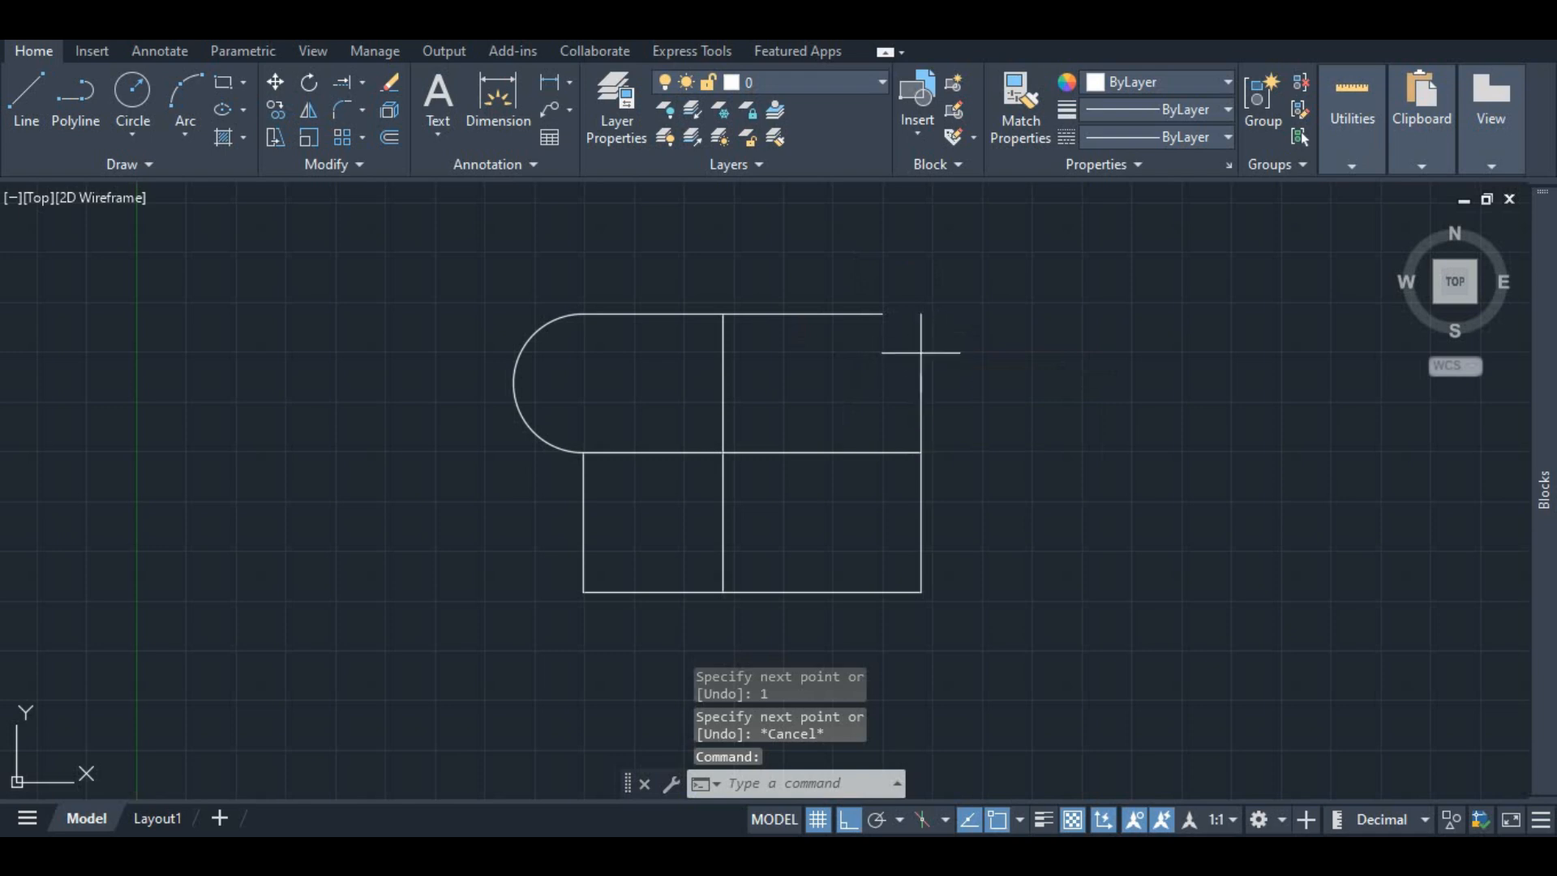
pyautogui.press('space')
pyautogui.click(920, 372)
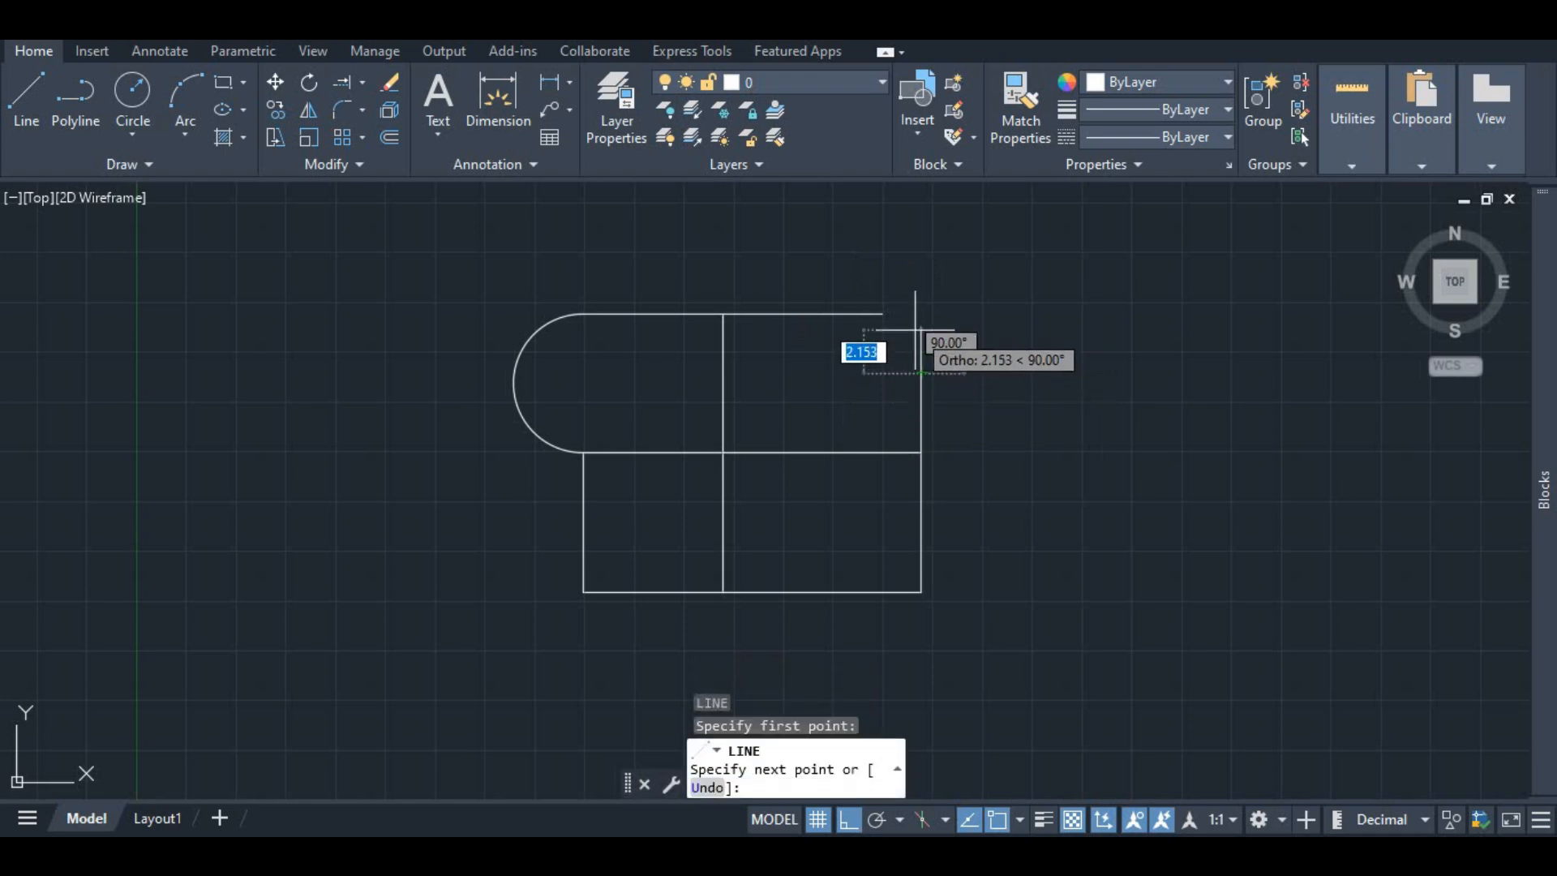
pyautogui.write('1')
pyautogui.press('Return')
pyautogui.press('Escape')
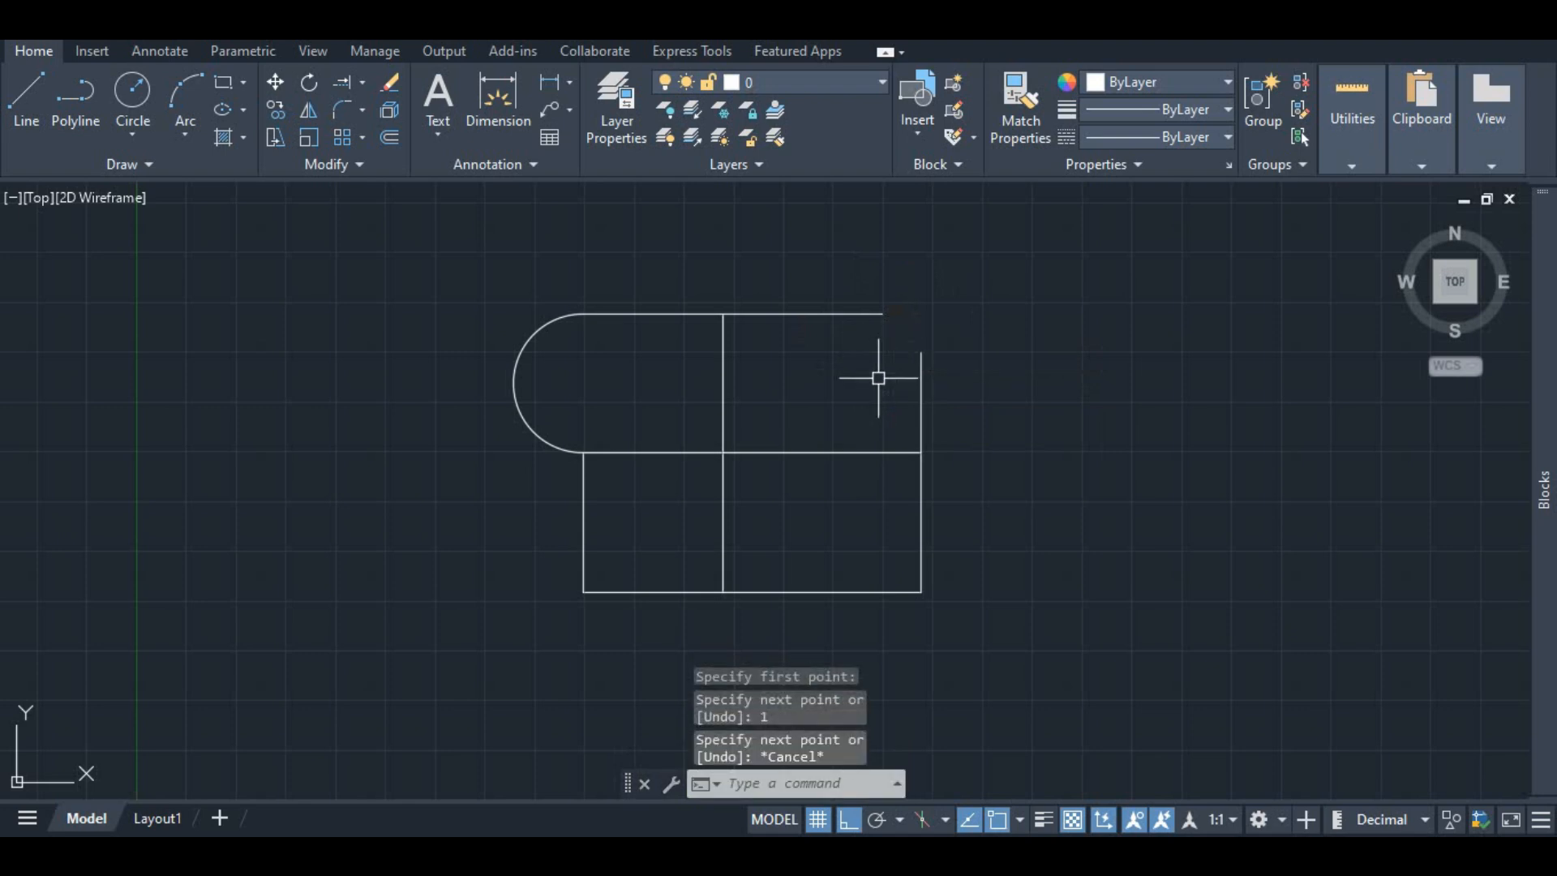
pyautogui.click(921, 371)
pyautogui.click(921, 410)
pyautogui.press('Escape')
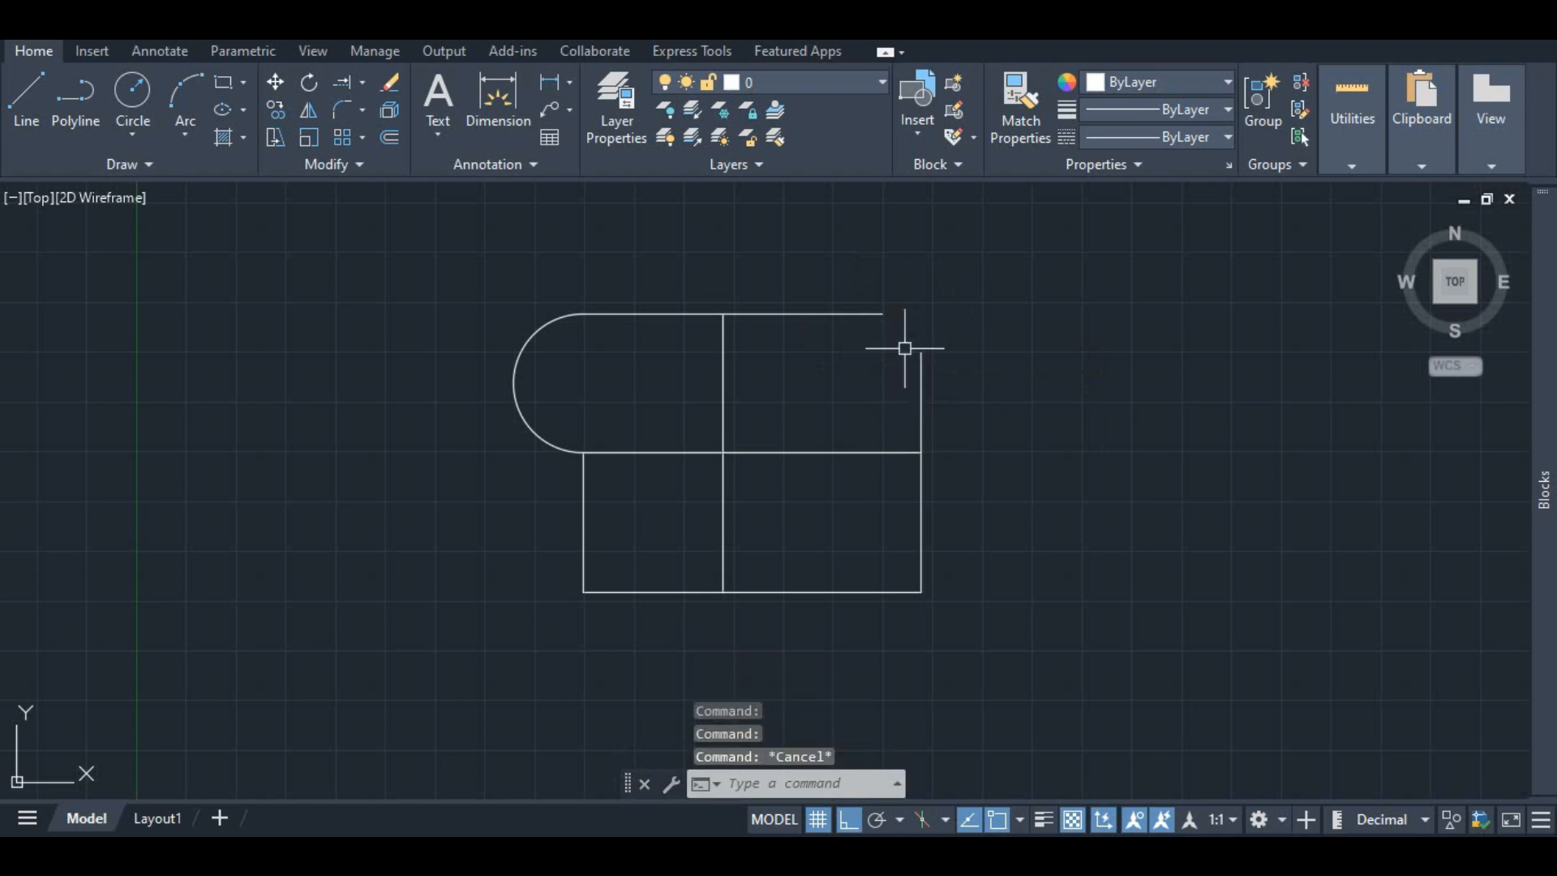
pyautogui.click(845, 308)
pyautogui.click(819, 314)
pyautogui.click(881, 313)
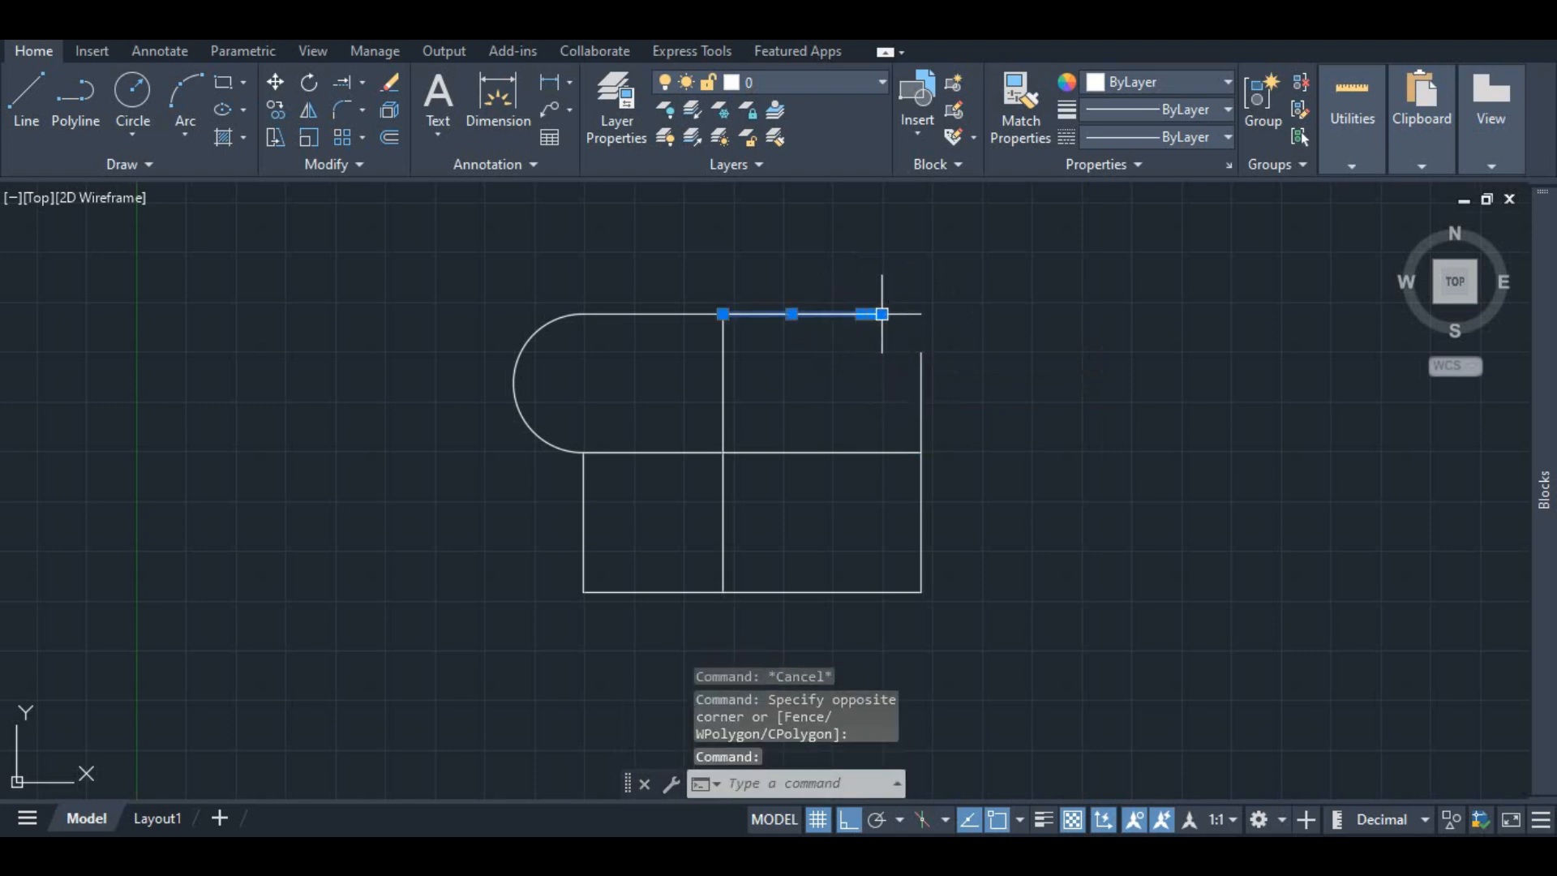
pyautogui.press('Escape')
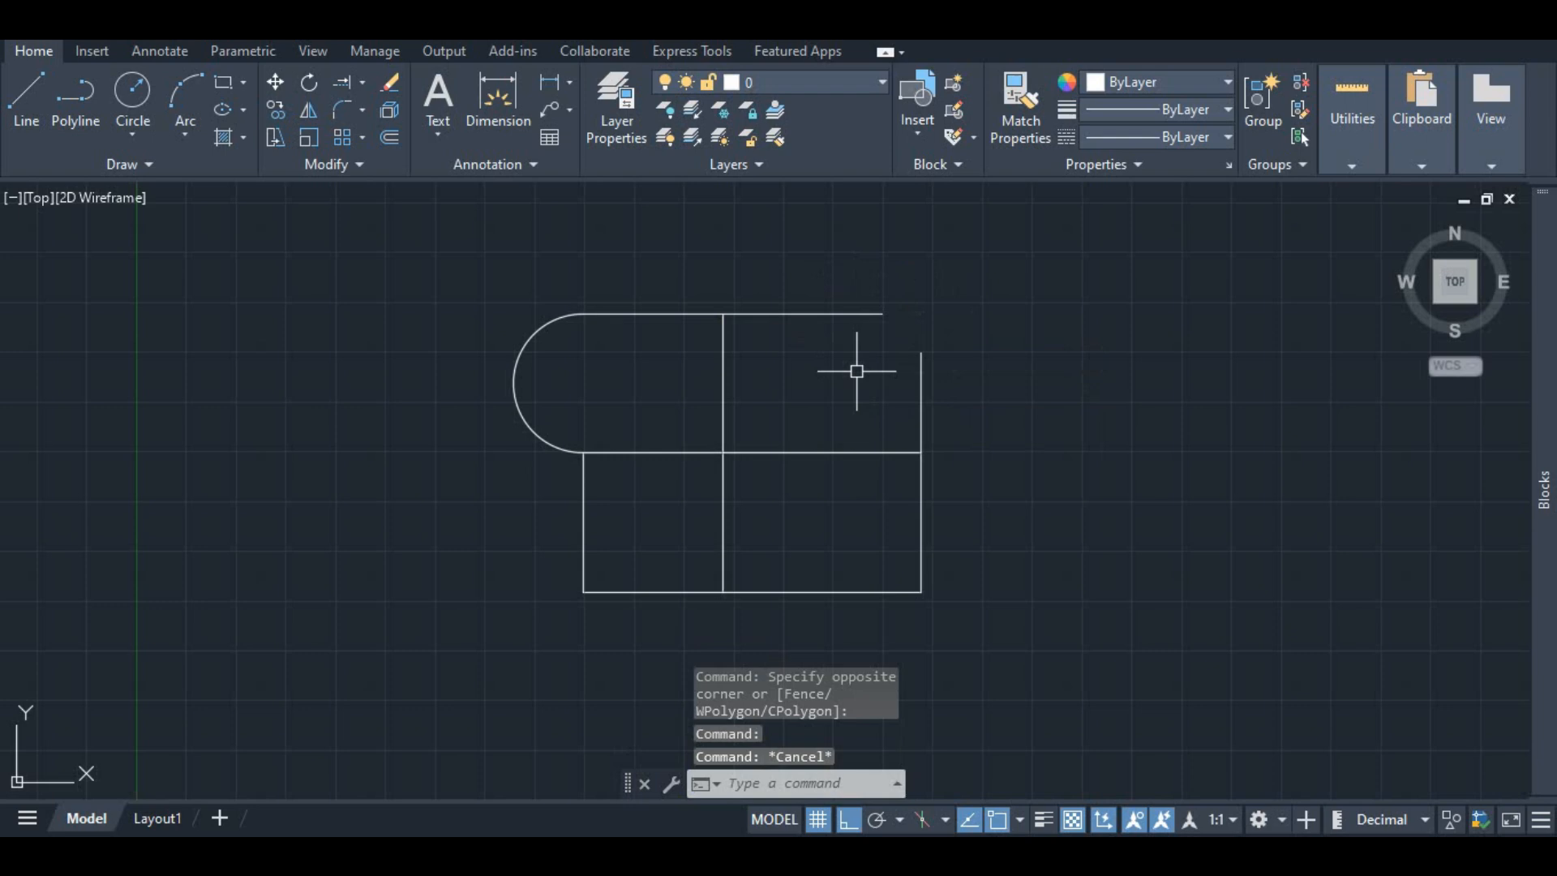
# Step: Chamfer the upper-right corner between the short top line and the short right vertical line
pyautogui.click(362, 110)
pyautogui.click(393, 194)
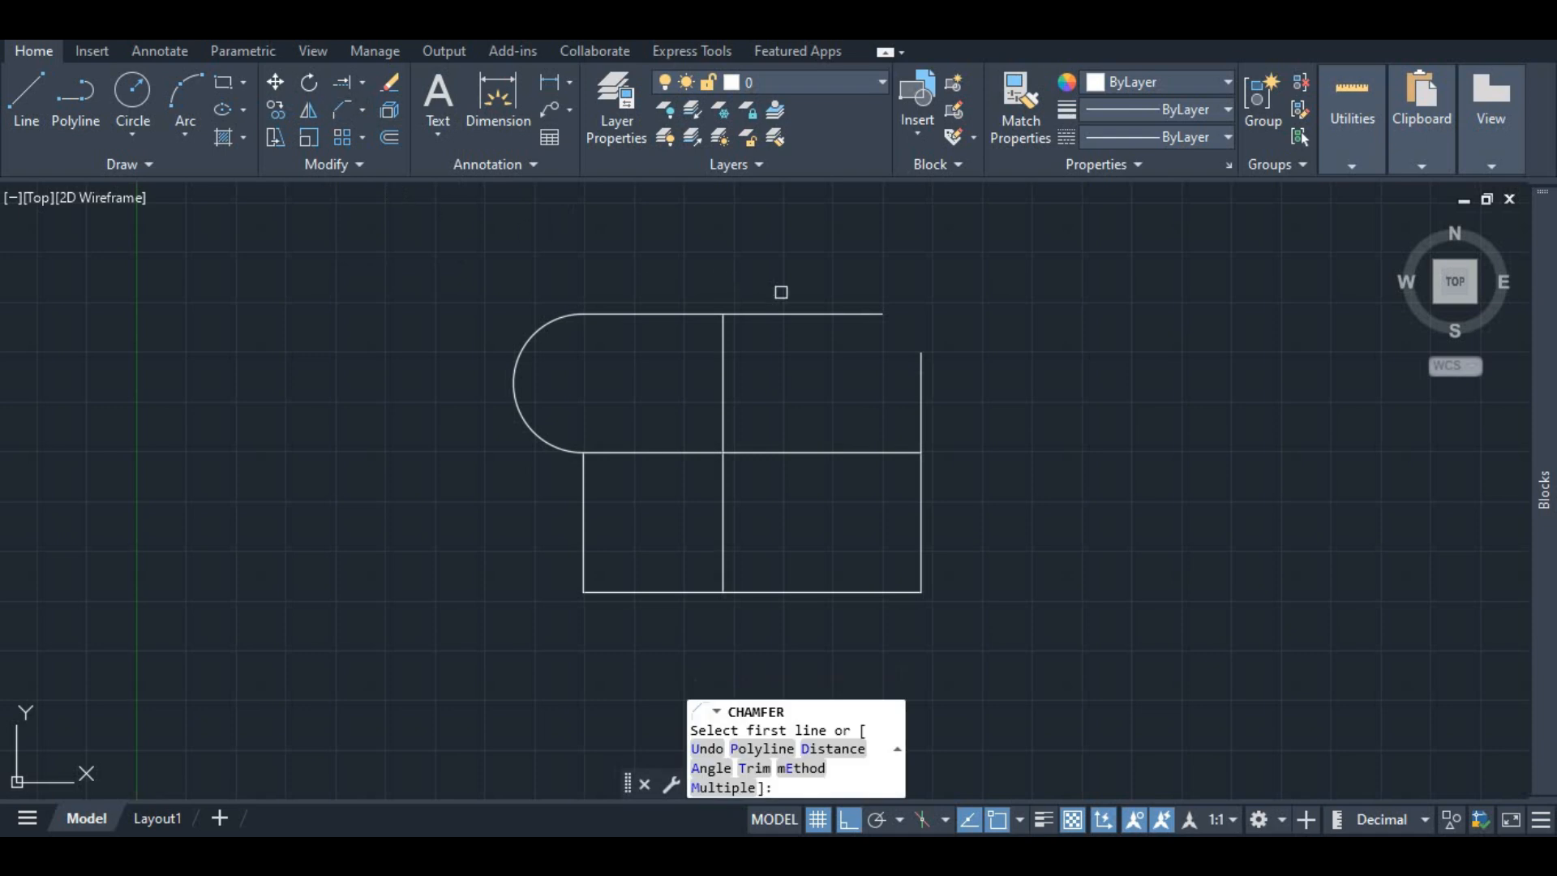
pyautogui.click(871, 309)
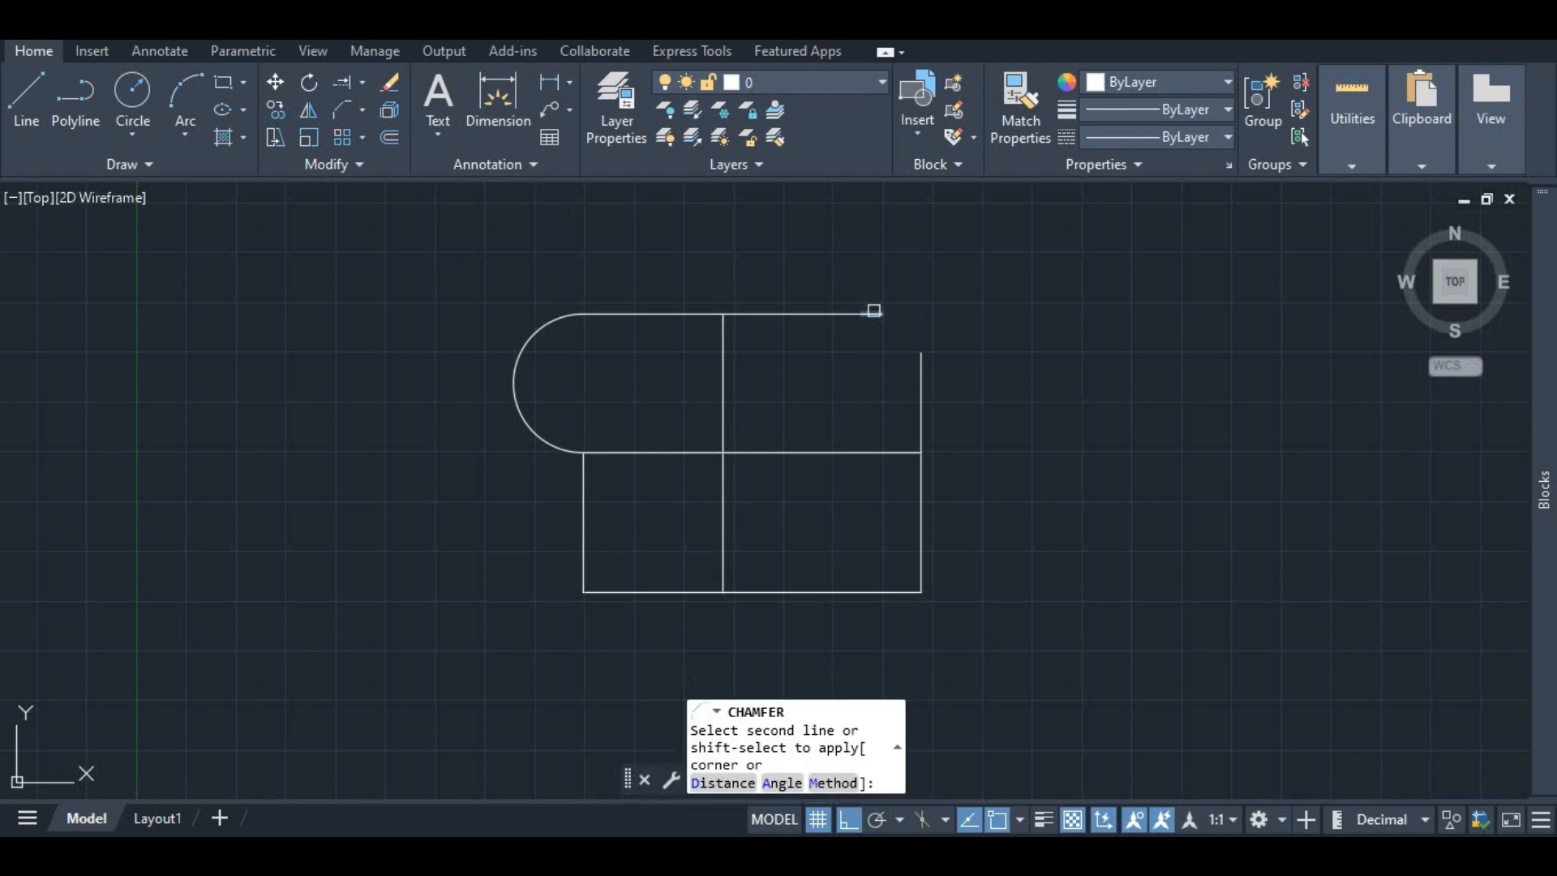
pyautogui.click(920, 363)
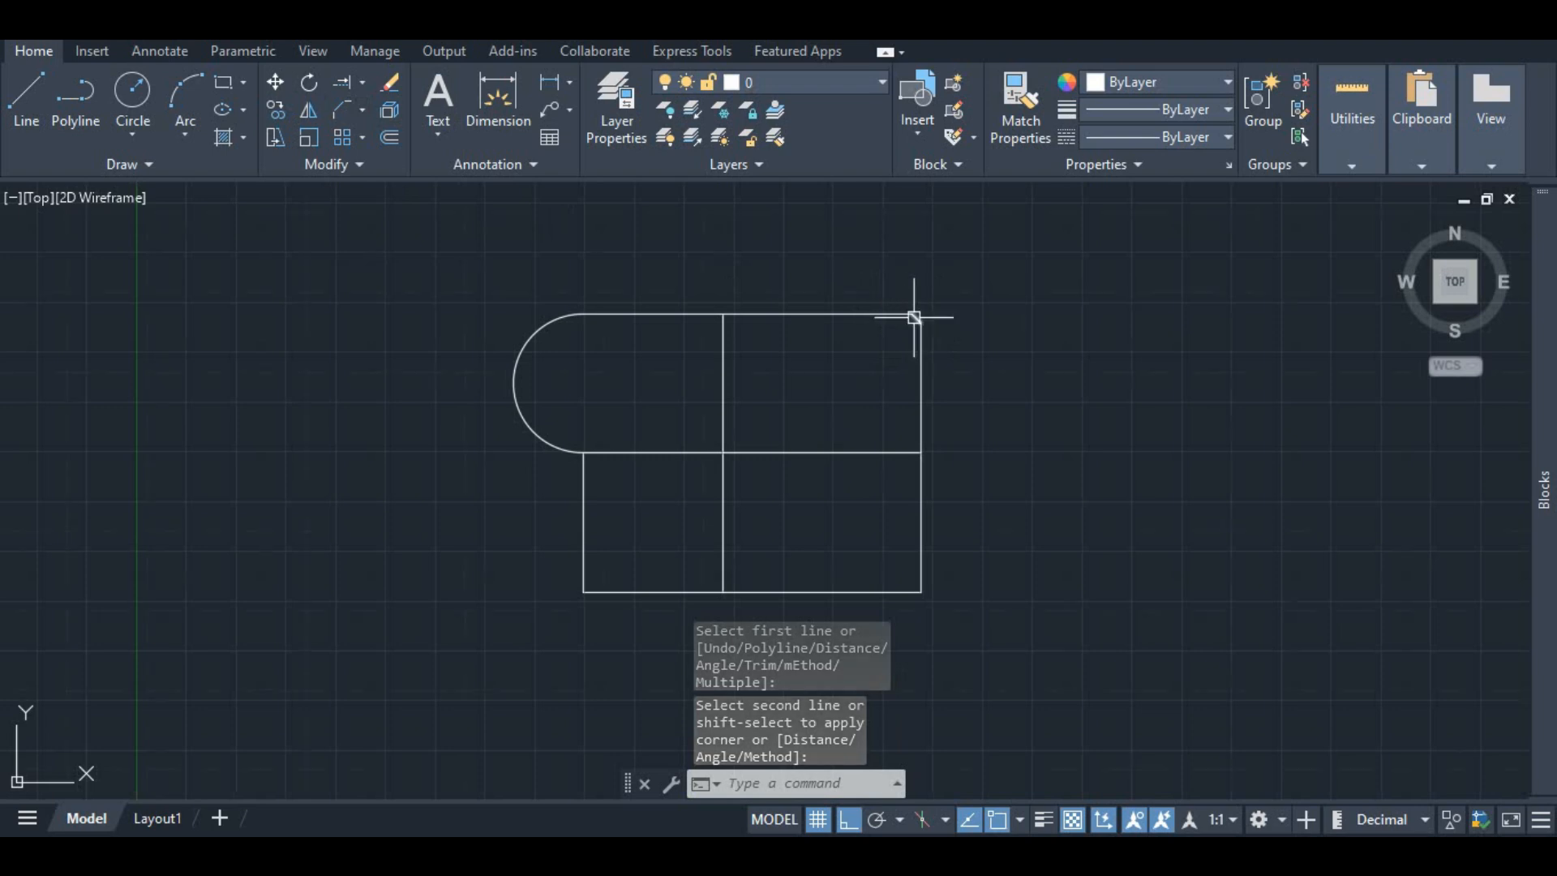
pyautogui.scroll(4, 904, 315)
pyautogui.scroll(-4, 891, 321)
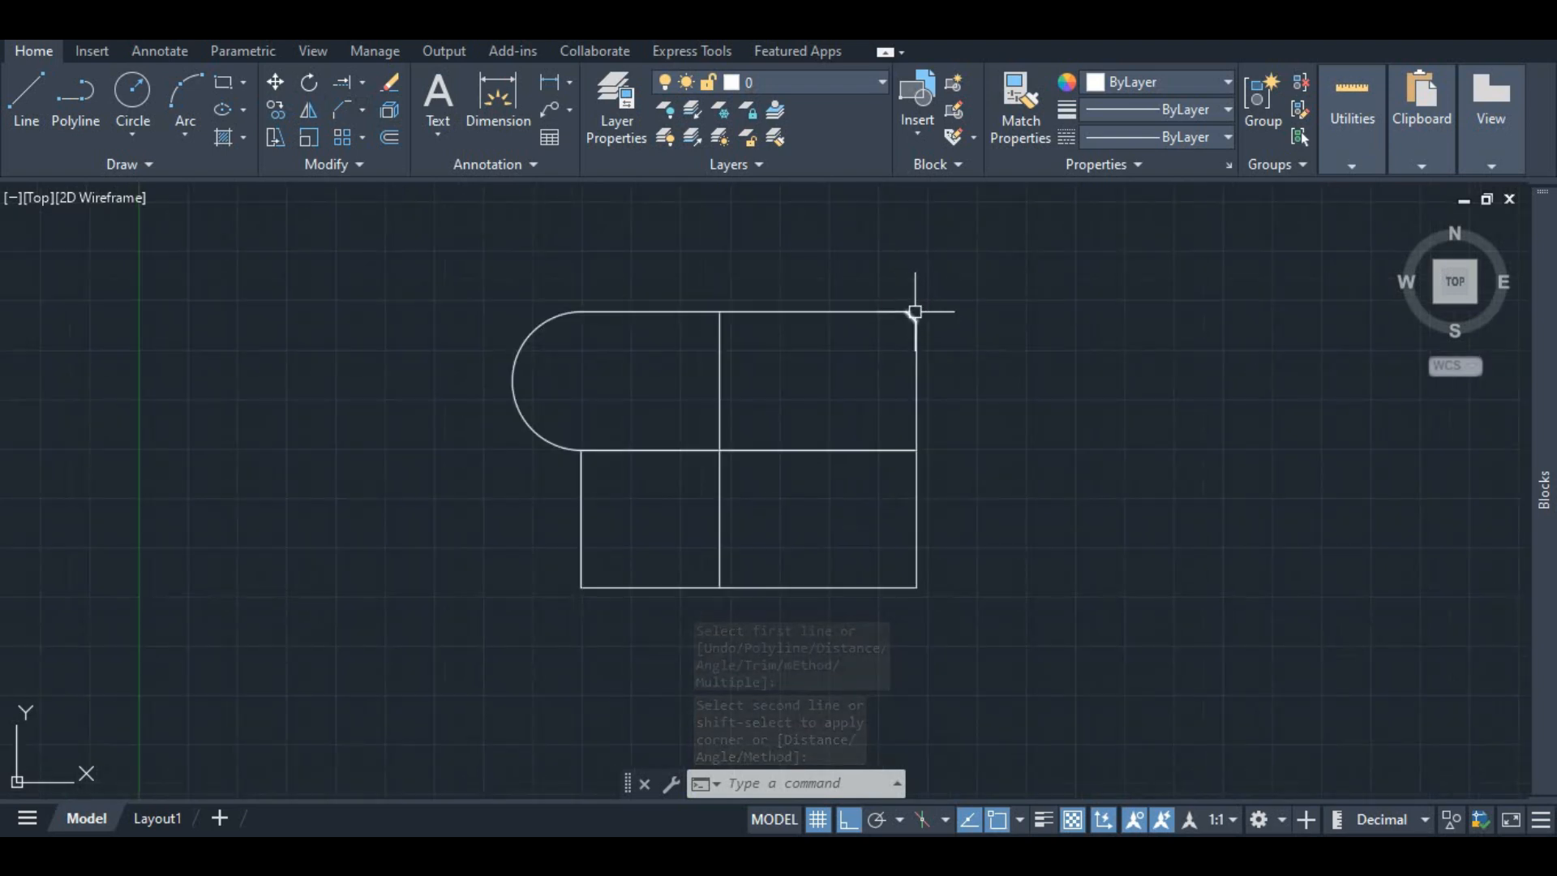
pyautogui.scroll(4, 915, 309)
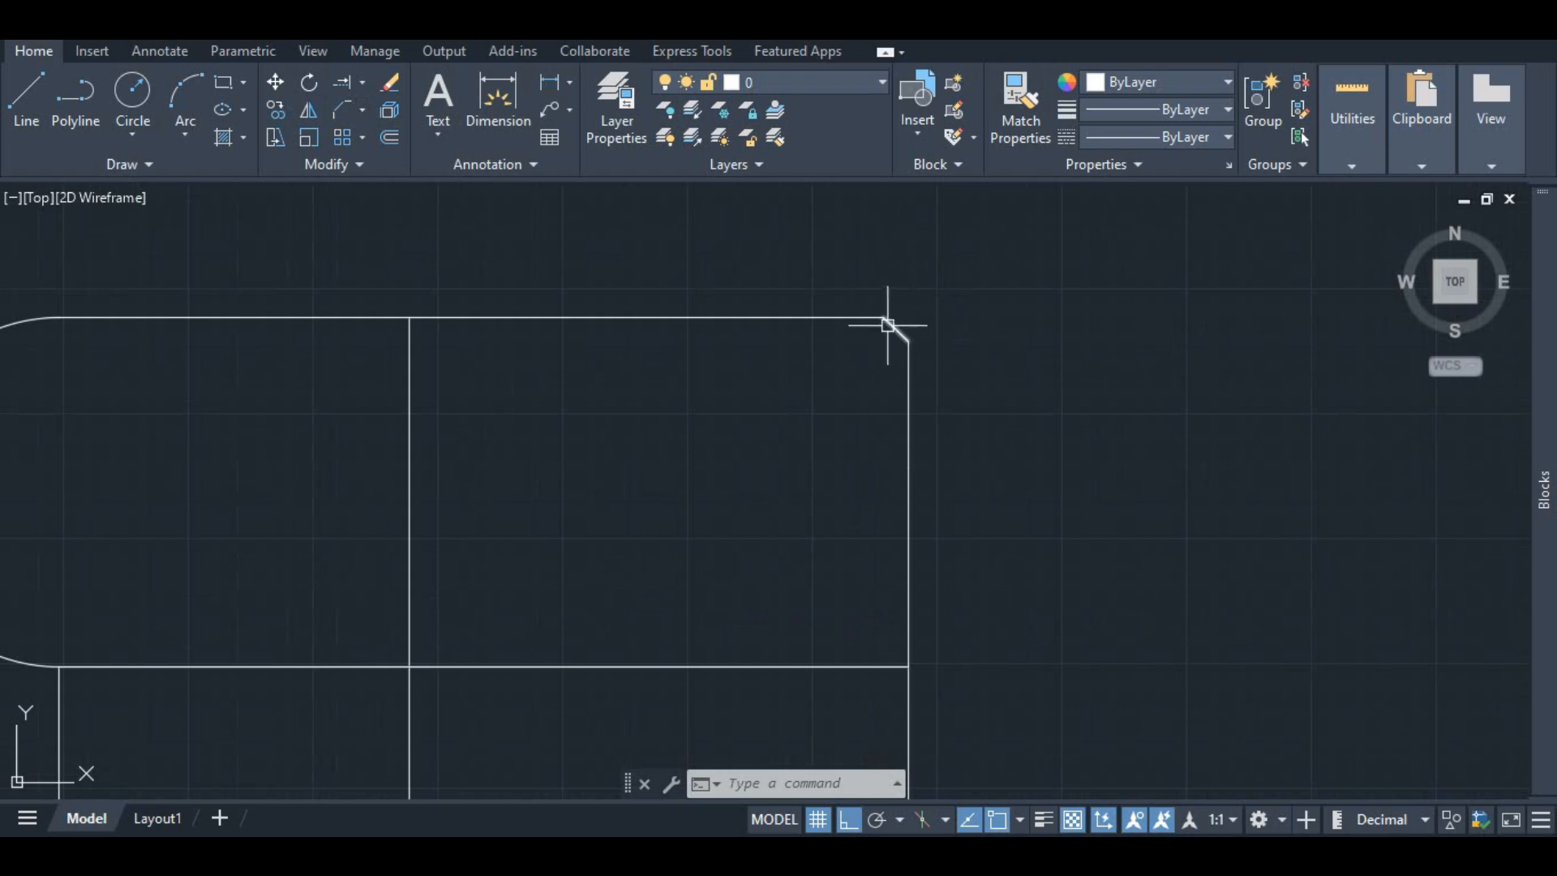
pyautogui.scroll(-4, 888, 324)
pyautogui.scroll(2, 883, 340)
pyautogui.scroll(-2, 878, 331)
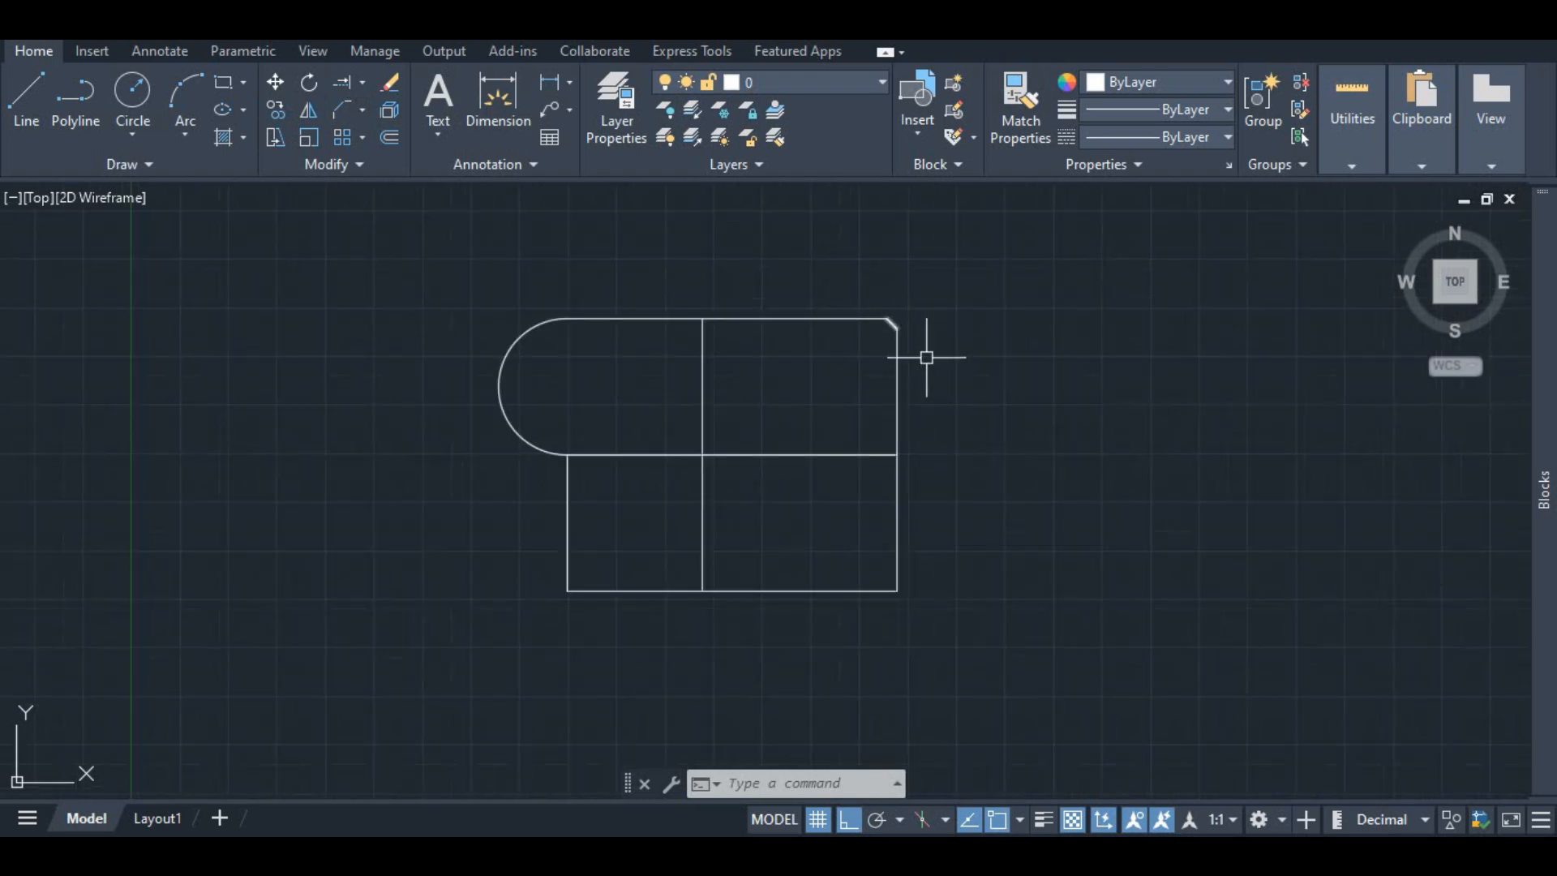
pyautogui.press('Escape')
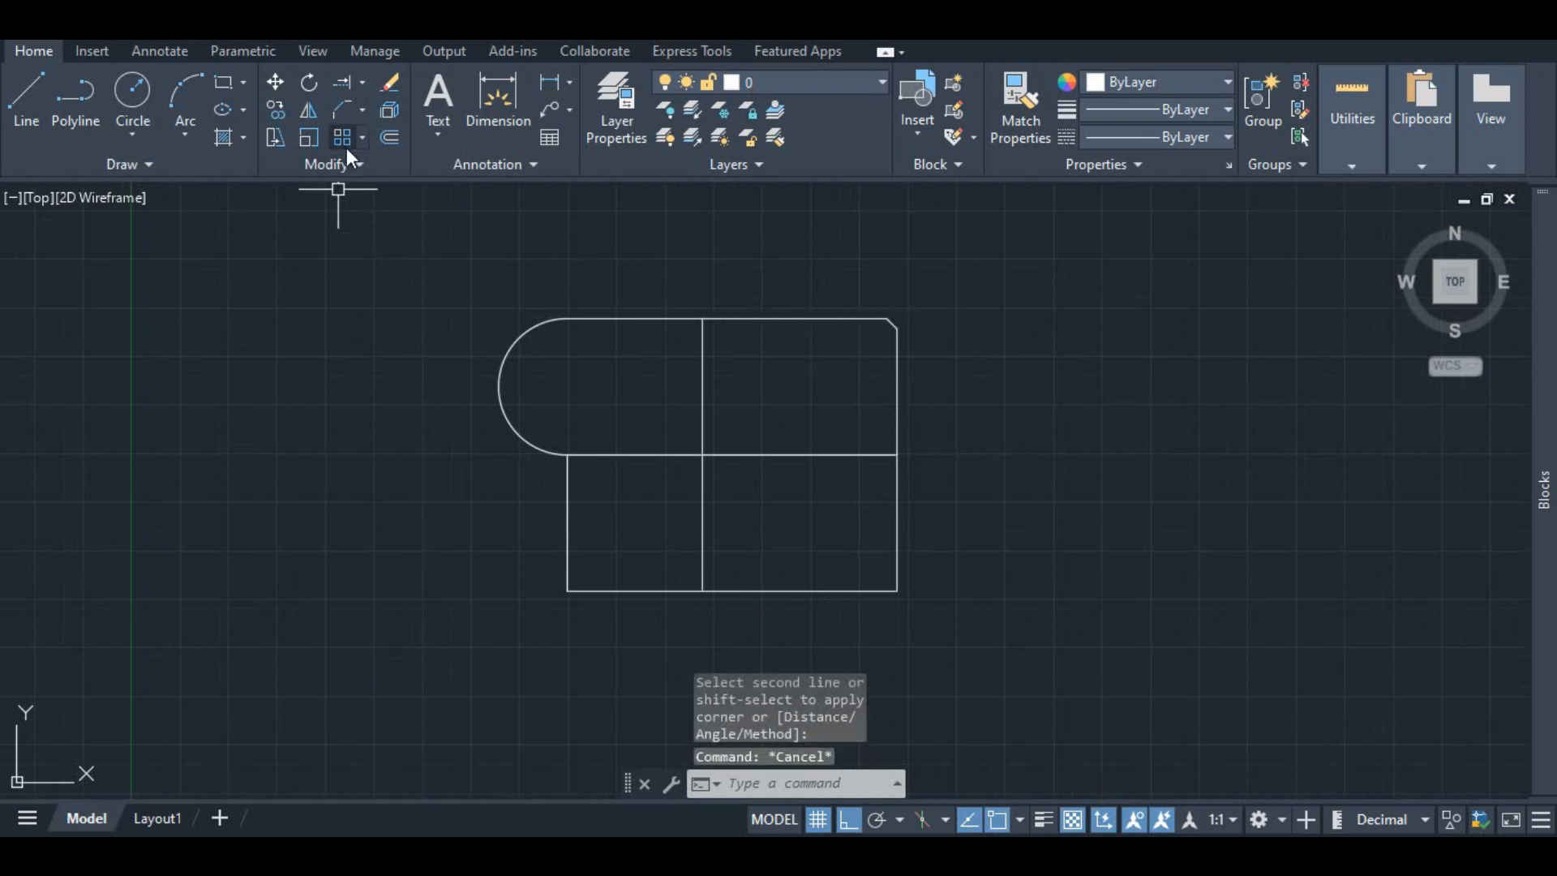
# Step: Shorten the lower-left vertical line by 2 units from its bottom end
pyautogui.click(367, 114)
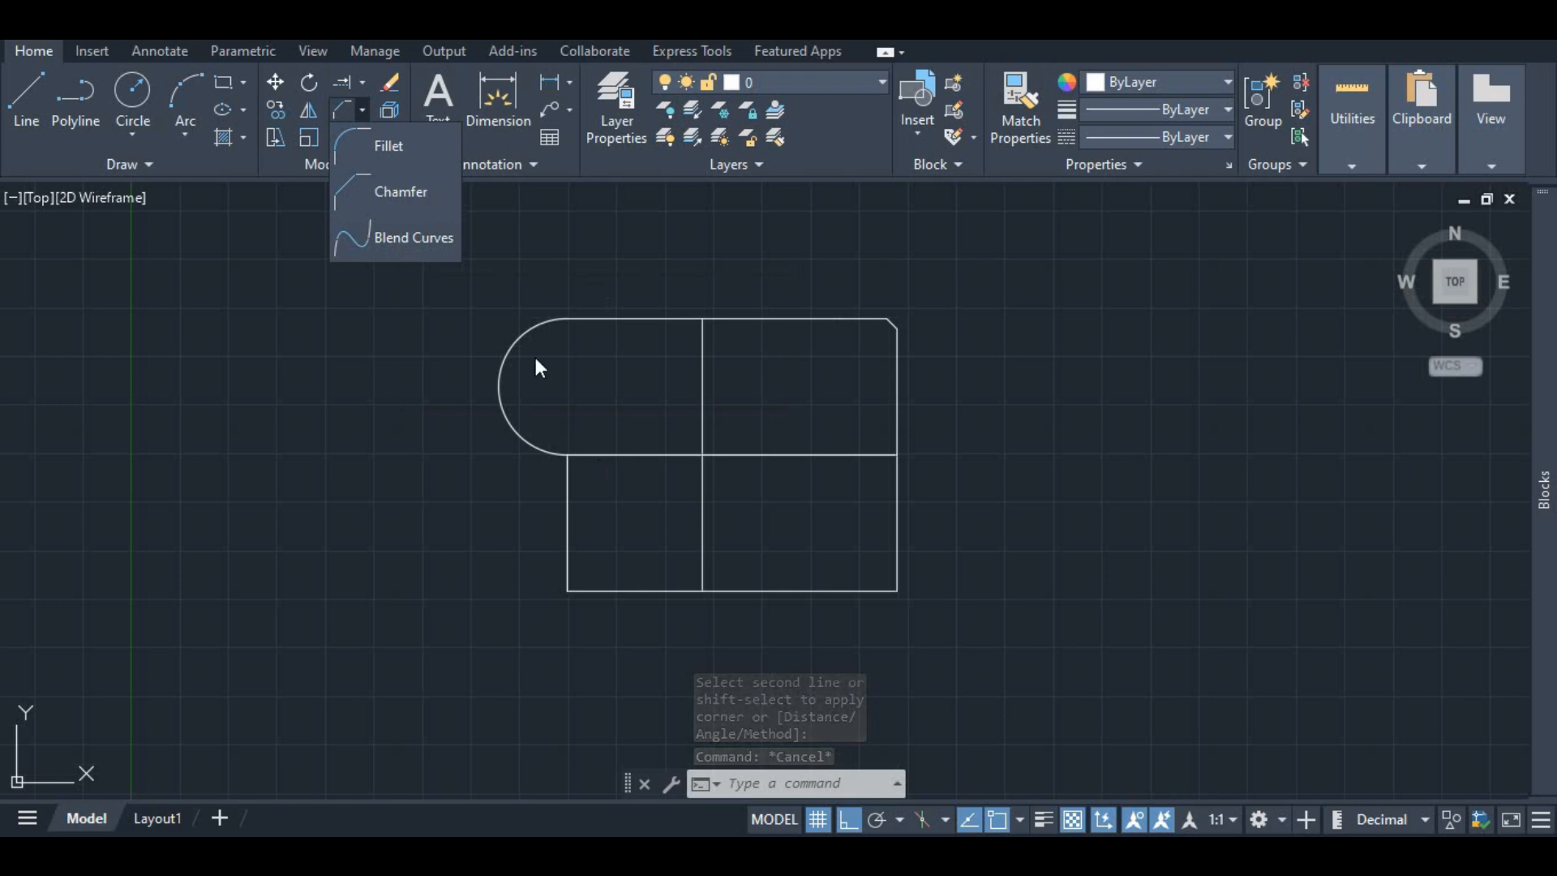
pyautogui.click(653, 461)
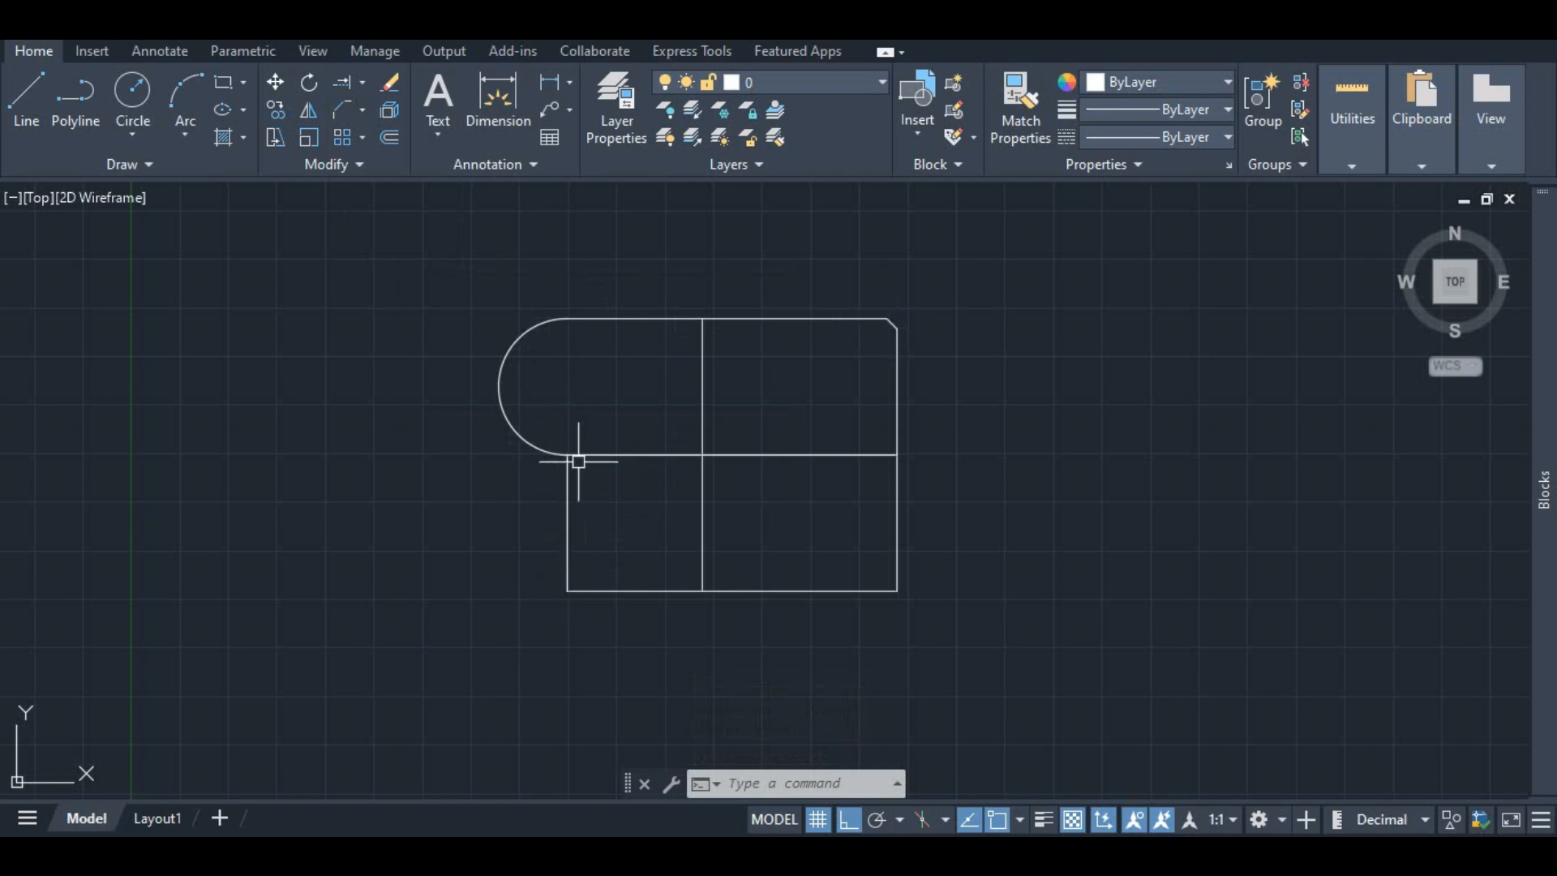
pyautogui.click(565, 577)
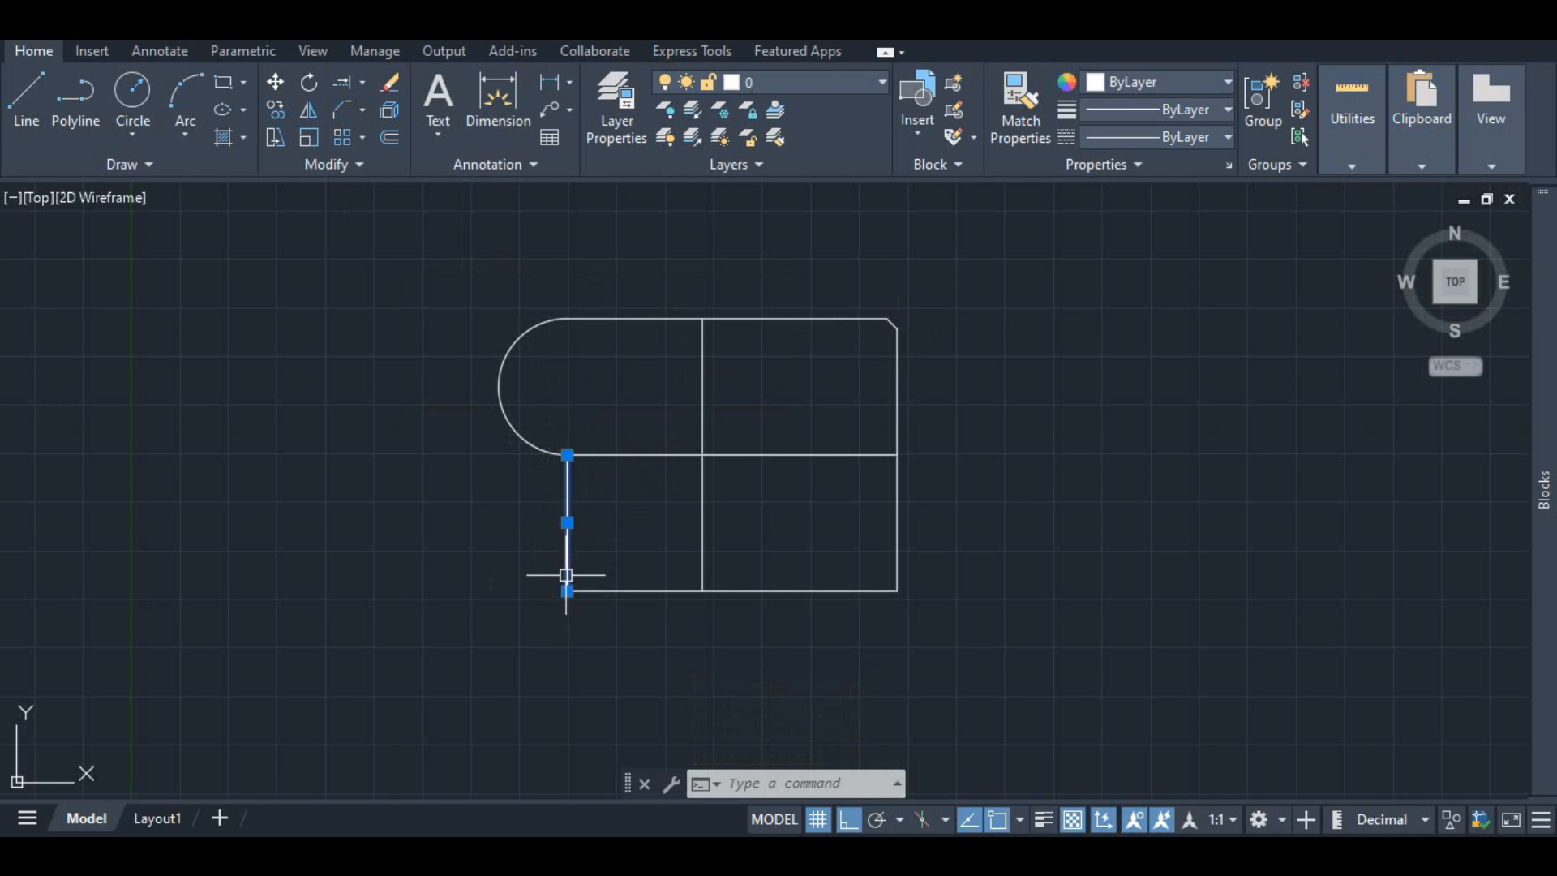
pyautogui.click(568, 591)
pyautogui.write('2')
pyautogui.press('Return')
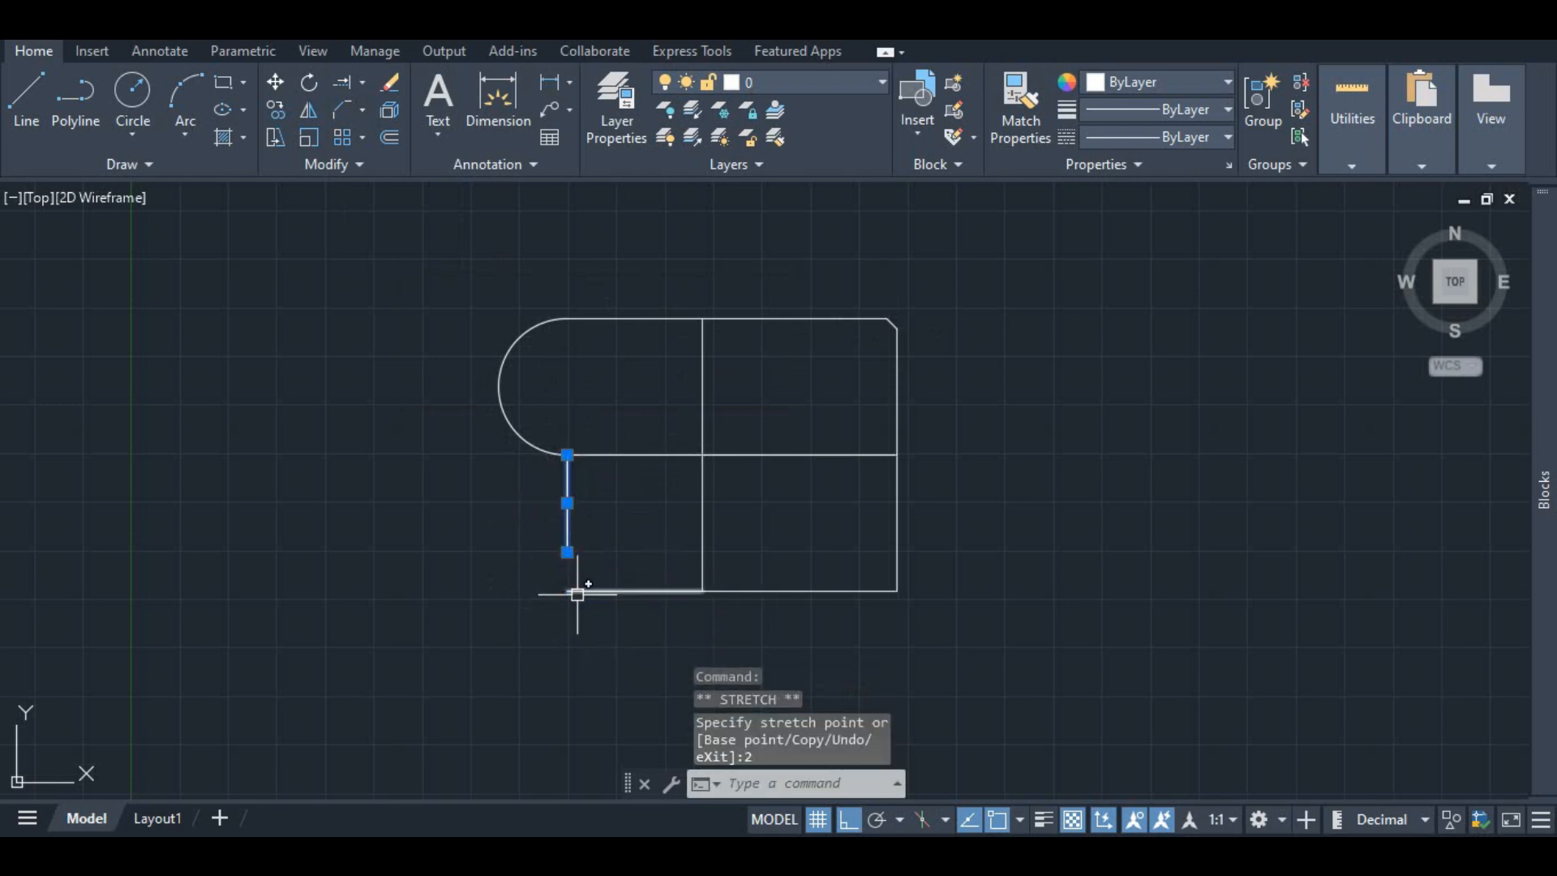
# Step: Shorten the bottom line by 2 units from its left end
pyautogui.click(567, 591)
pyautogui.click(567, 591)
pyautogui.write('2')
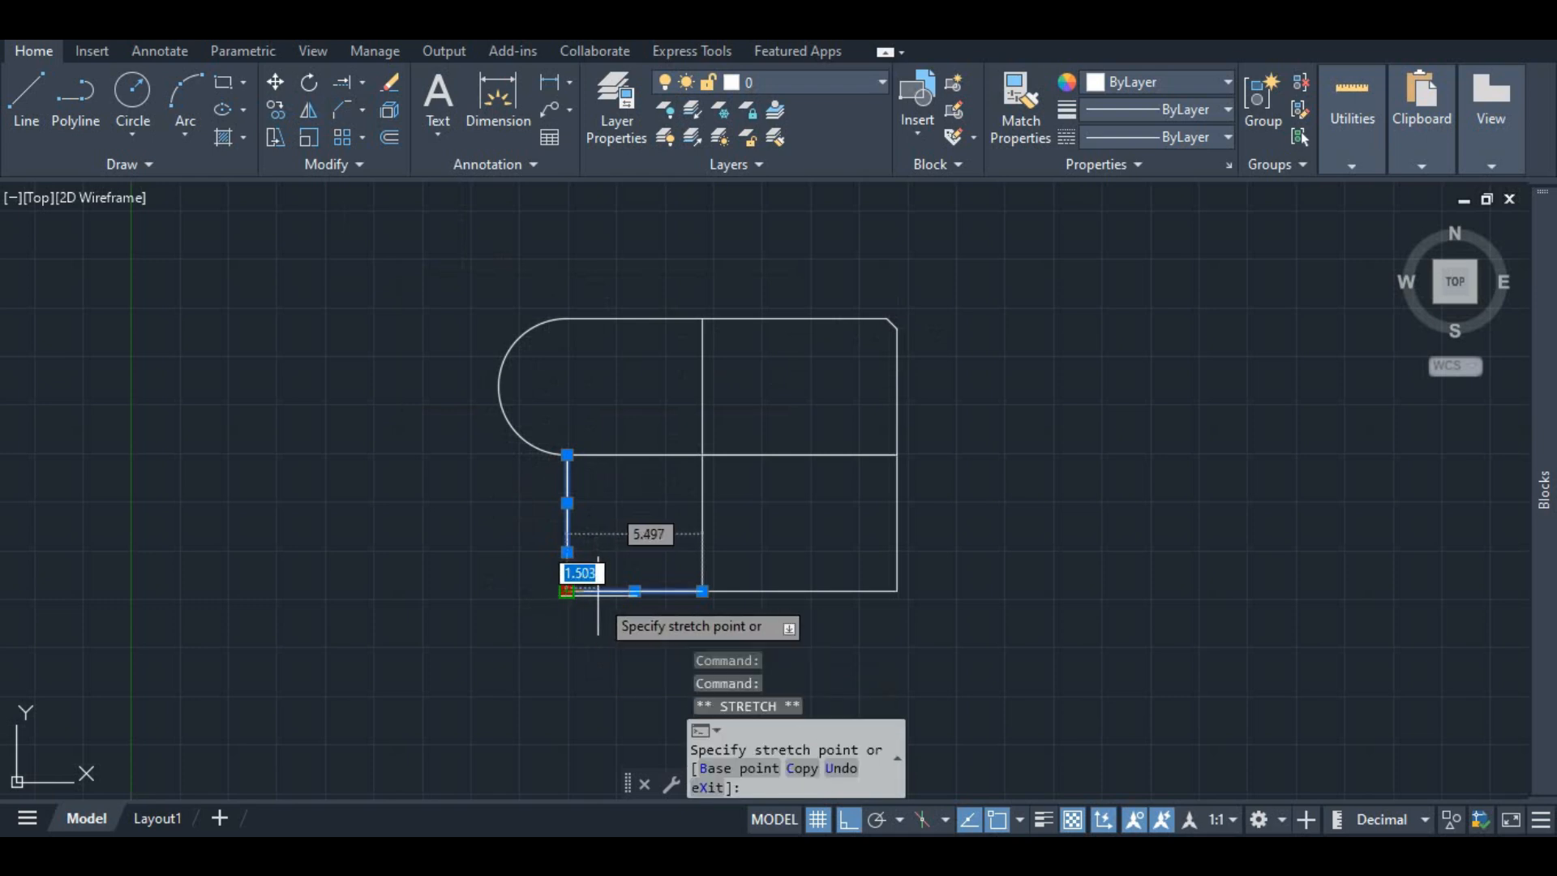
pyautogui.press('Return')
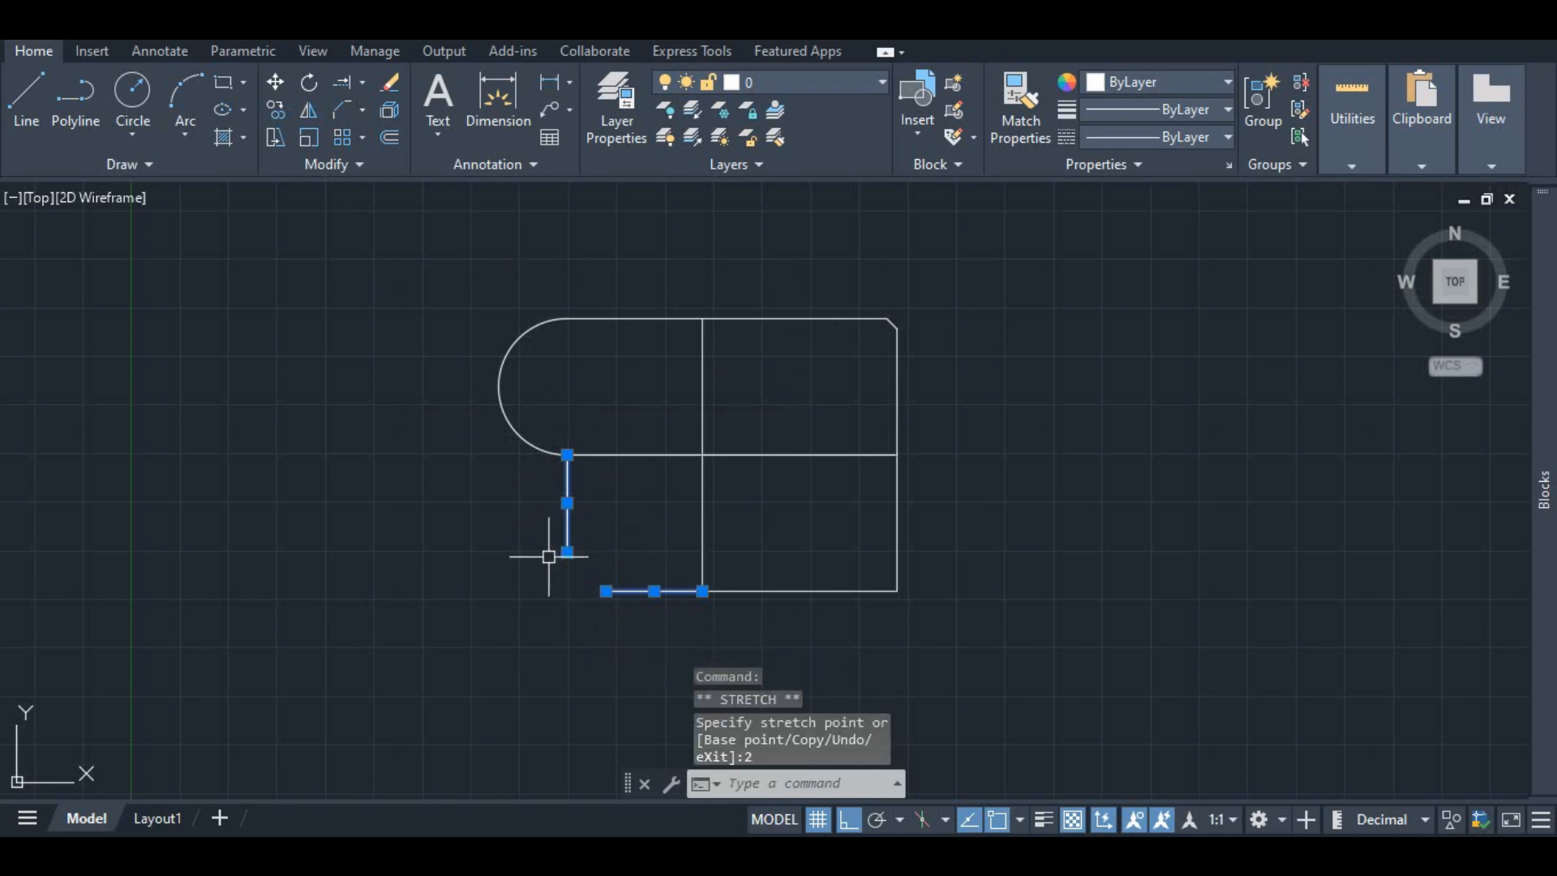
pyautogui.press('Escape')
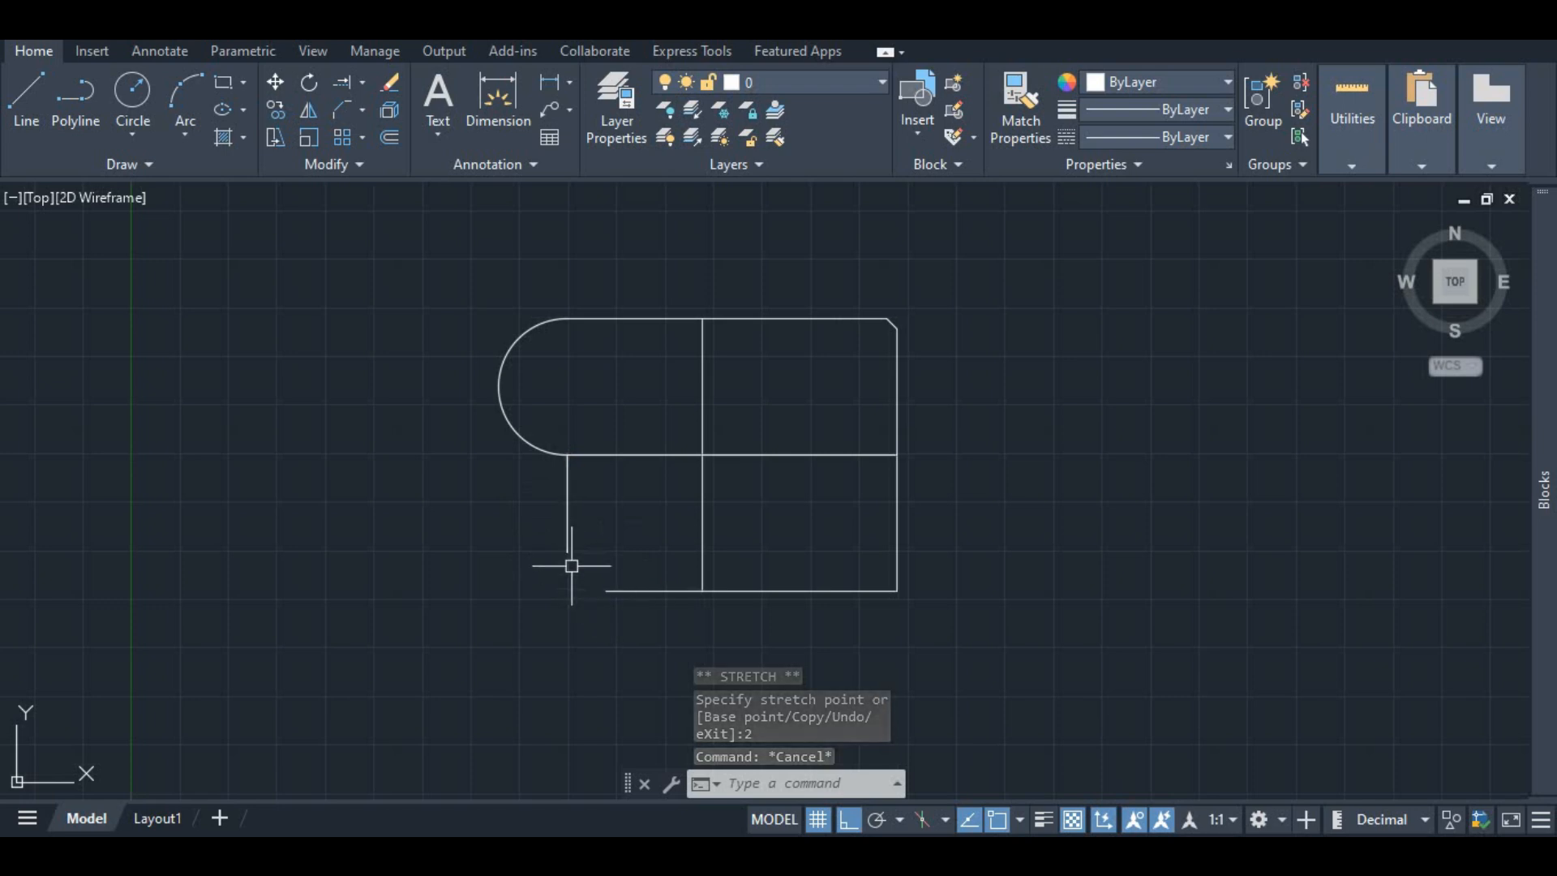
# Step: Blend the lower-left vertical line into the bottom line with a Blend Curves connection
pyautogui.click(361, 107)
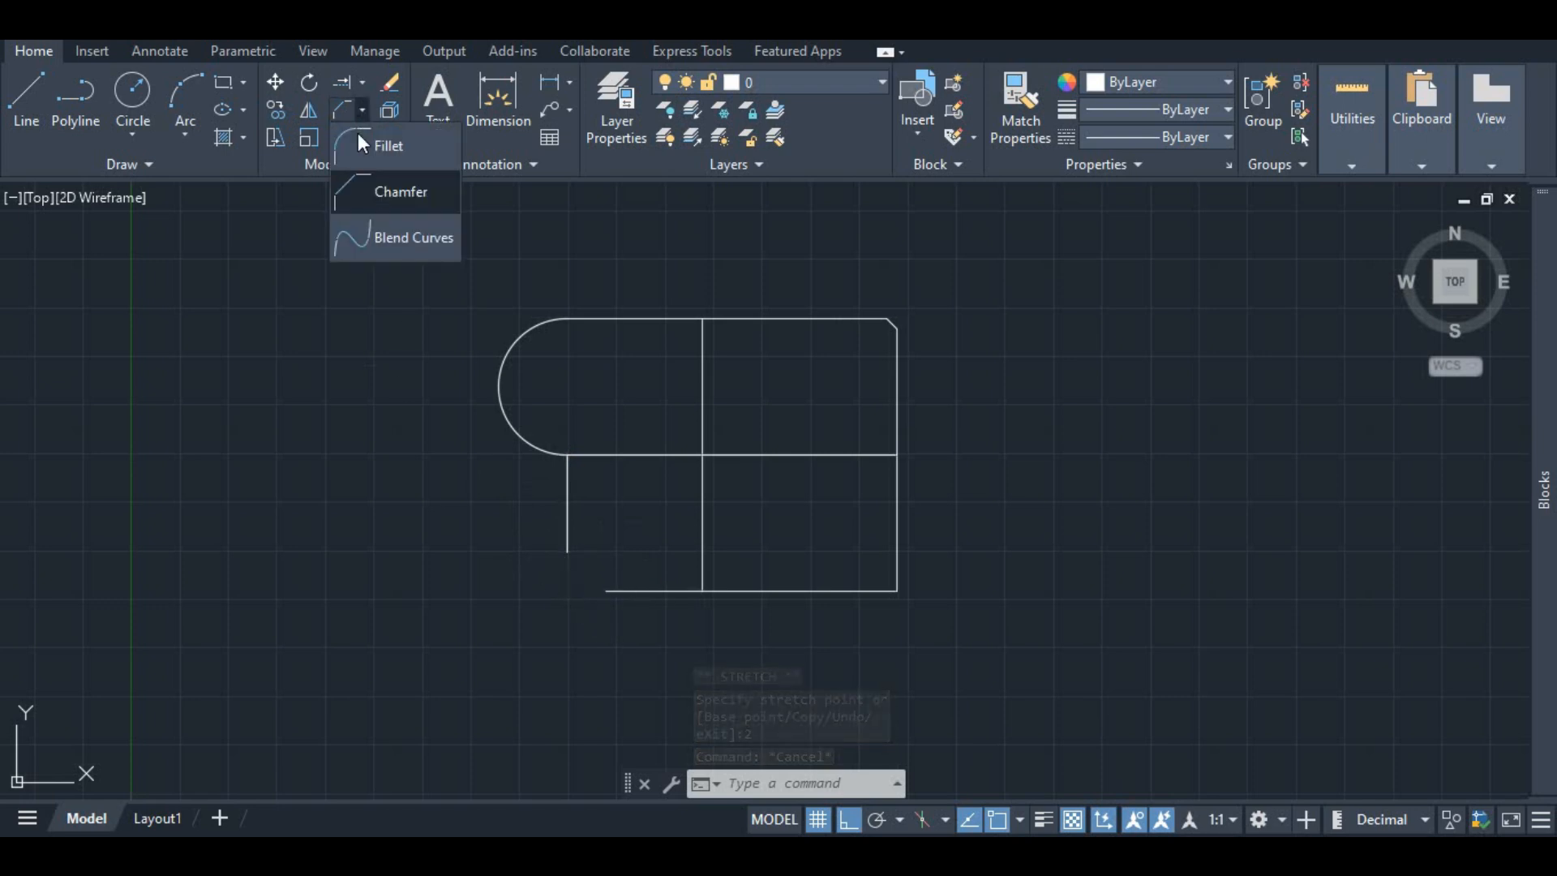
pyautogui.click(370, 234)
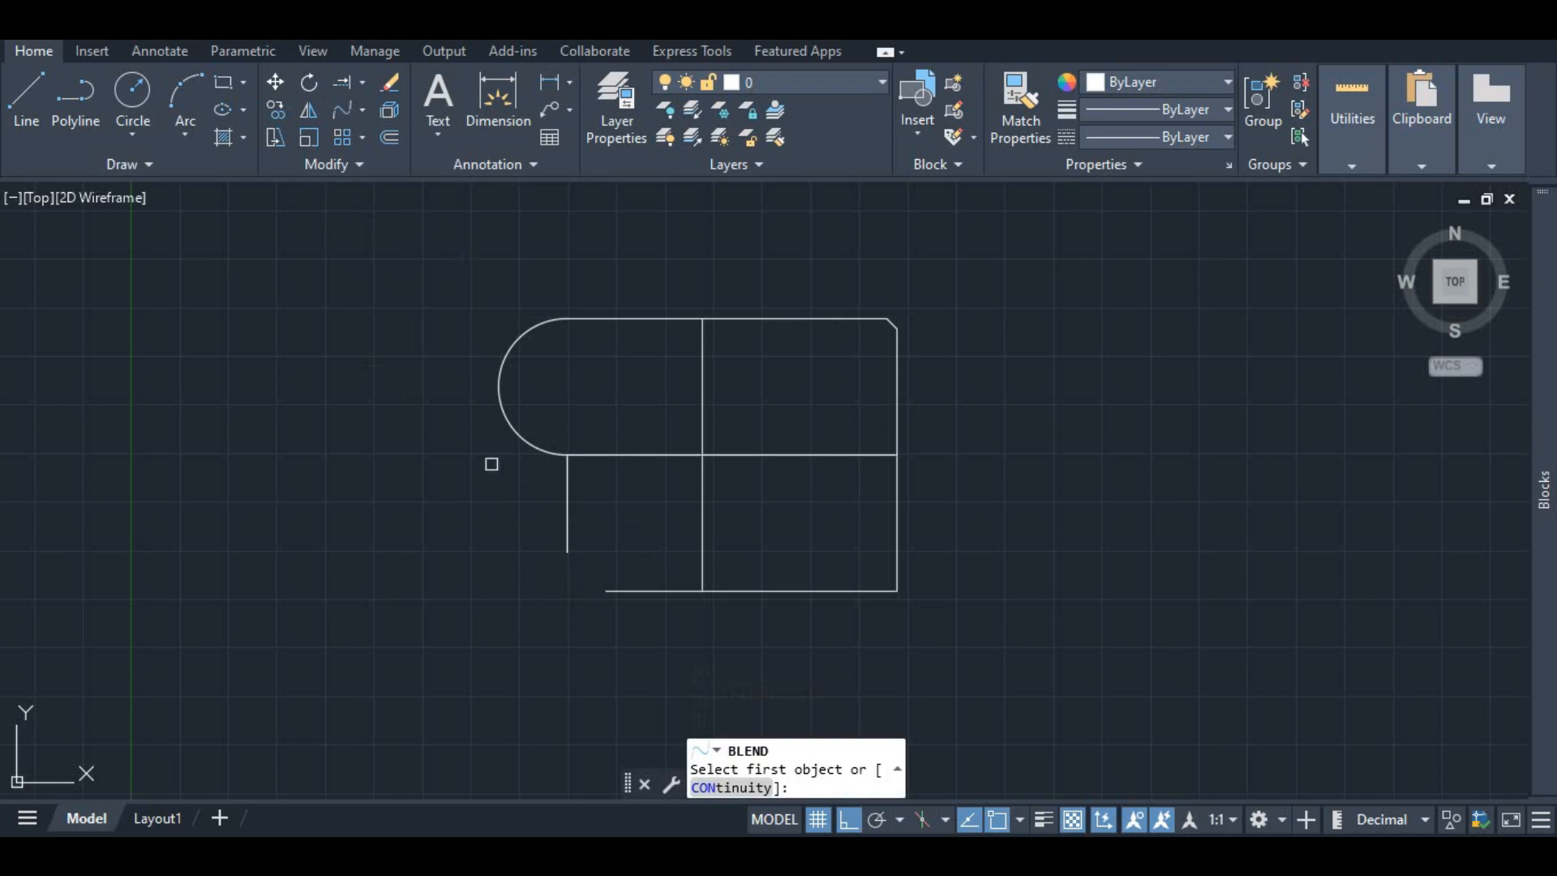
pyautogui.click(569, 525)
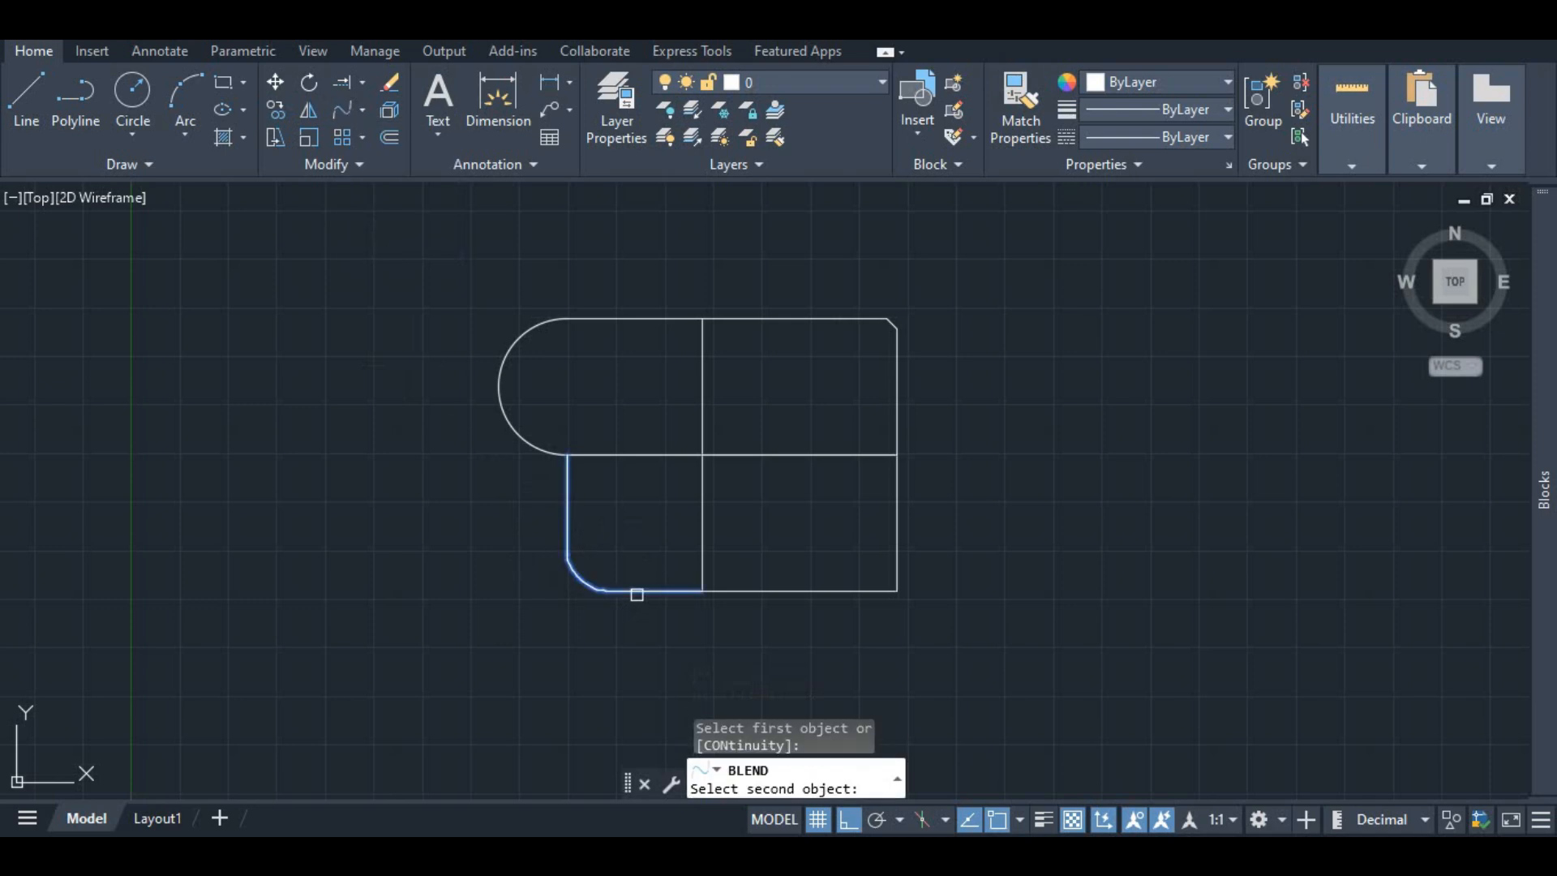
pyautogui.press('Escape')
pyautogui.scroll(5, 614, 588)
pyautogui.scroll(-1, 519, 545)
pyautogui.scroll(-4, 538, 546)
pyautogui.click(362, 109)
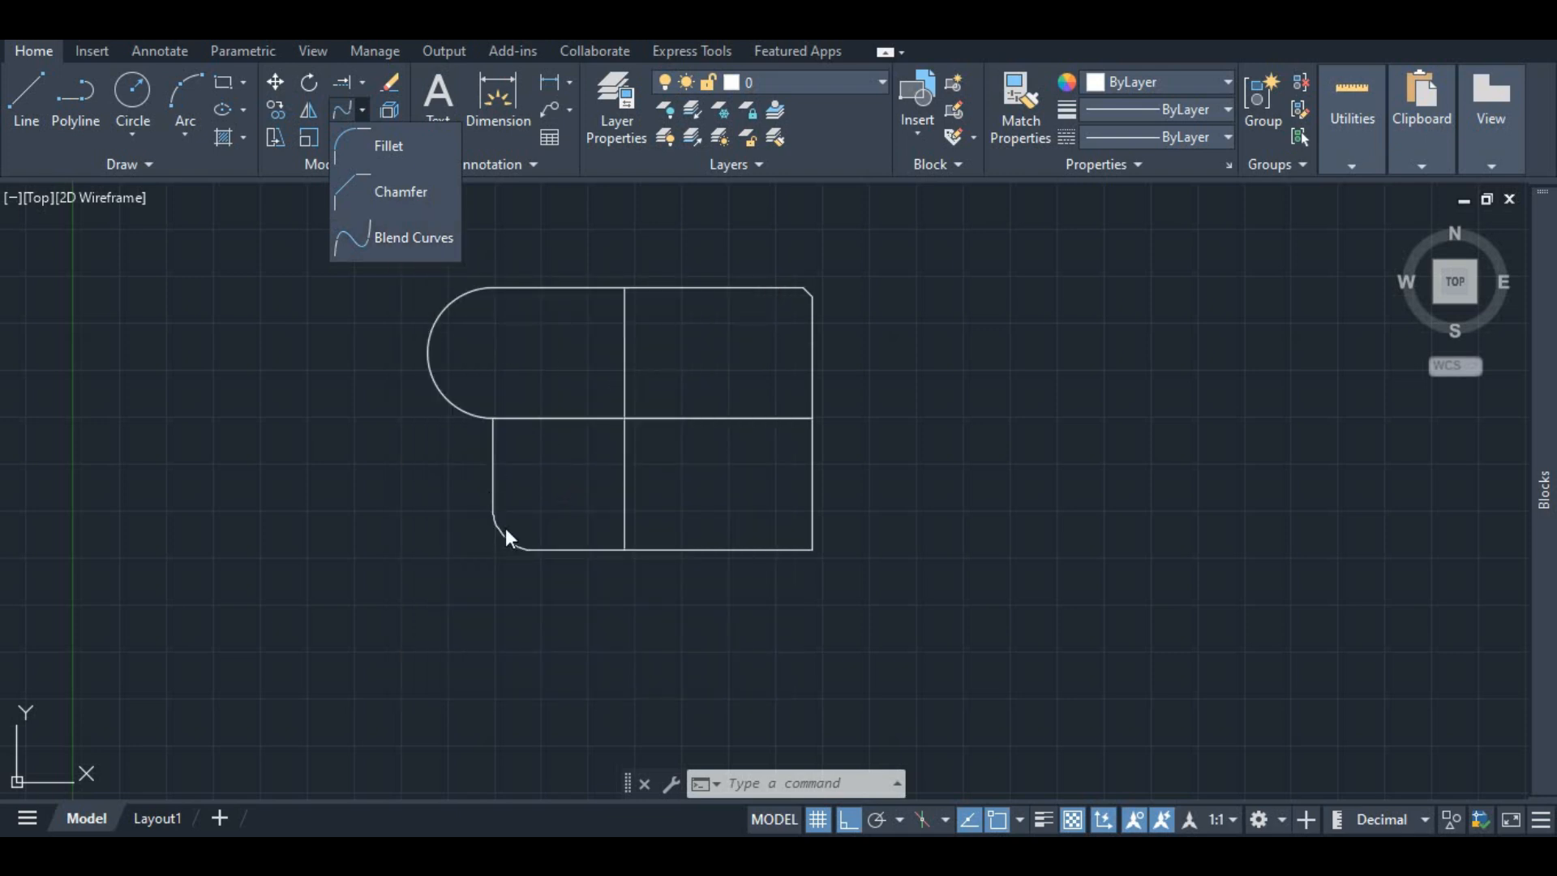
pyautogui.click(477, 448)
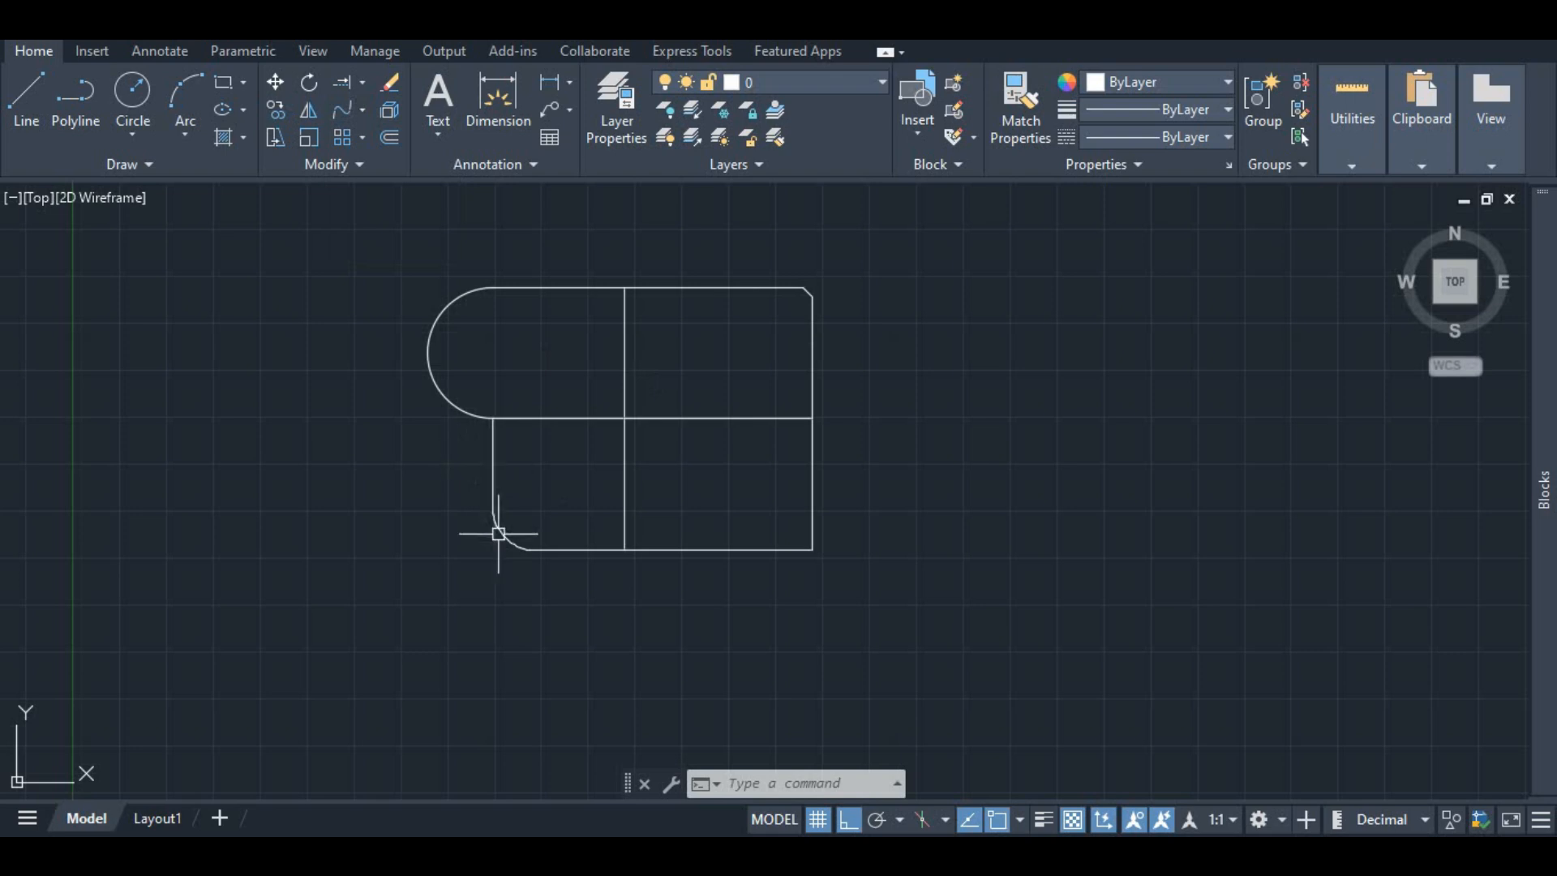
pyautogui.click(361, 110)
pyautogui.click(361, 109)
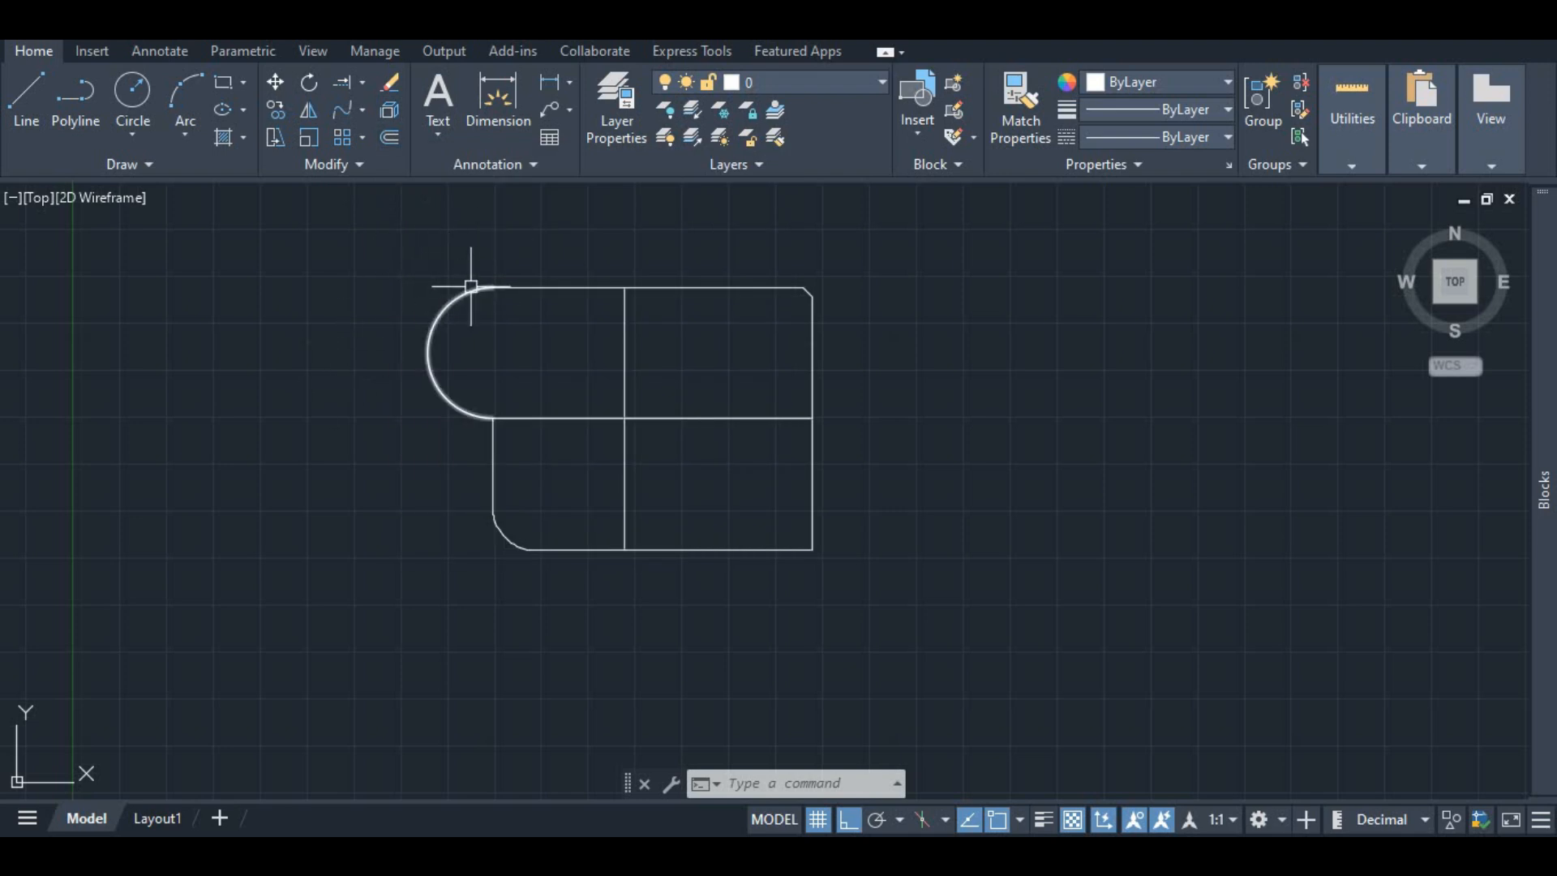
# Step: Select all of the outline and interior lines and join them into single objects
pyautogui.click(531, 288)
pyautogui.click(433, 311)
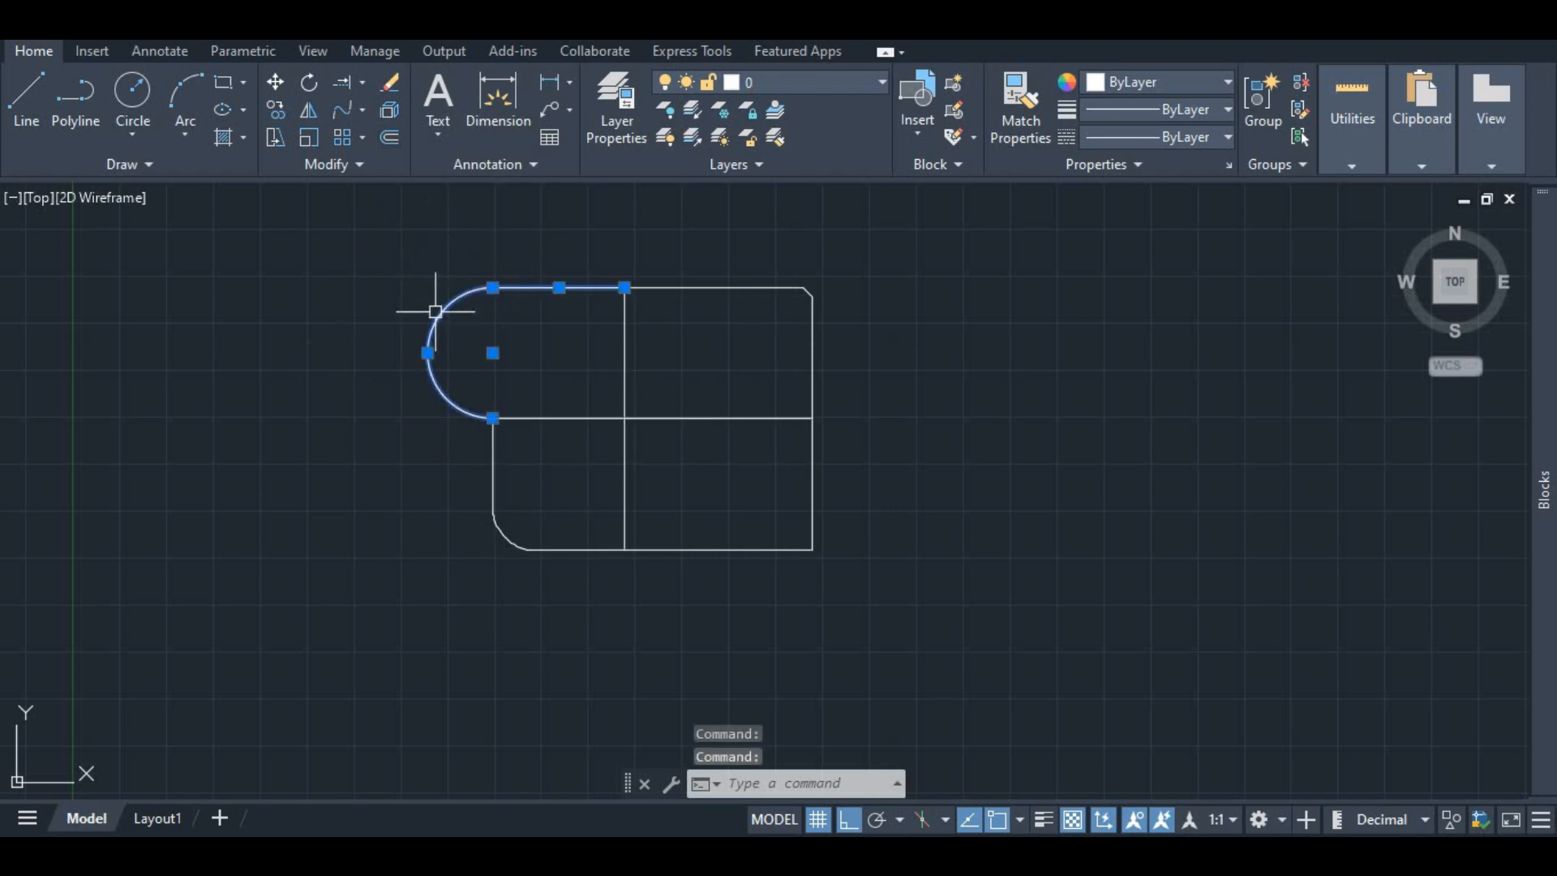
pyautogui.click(383, 205)
pyautogui.click(895, 574)
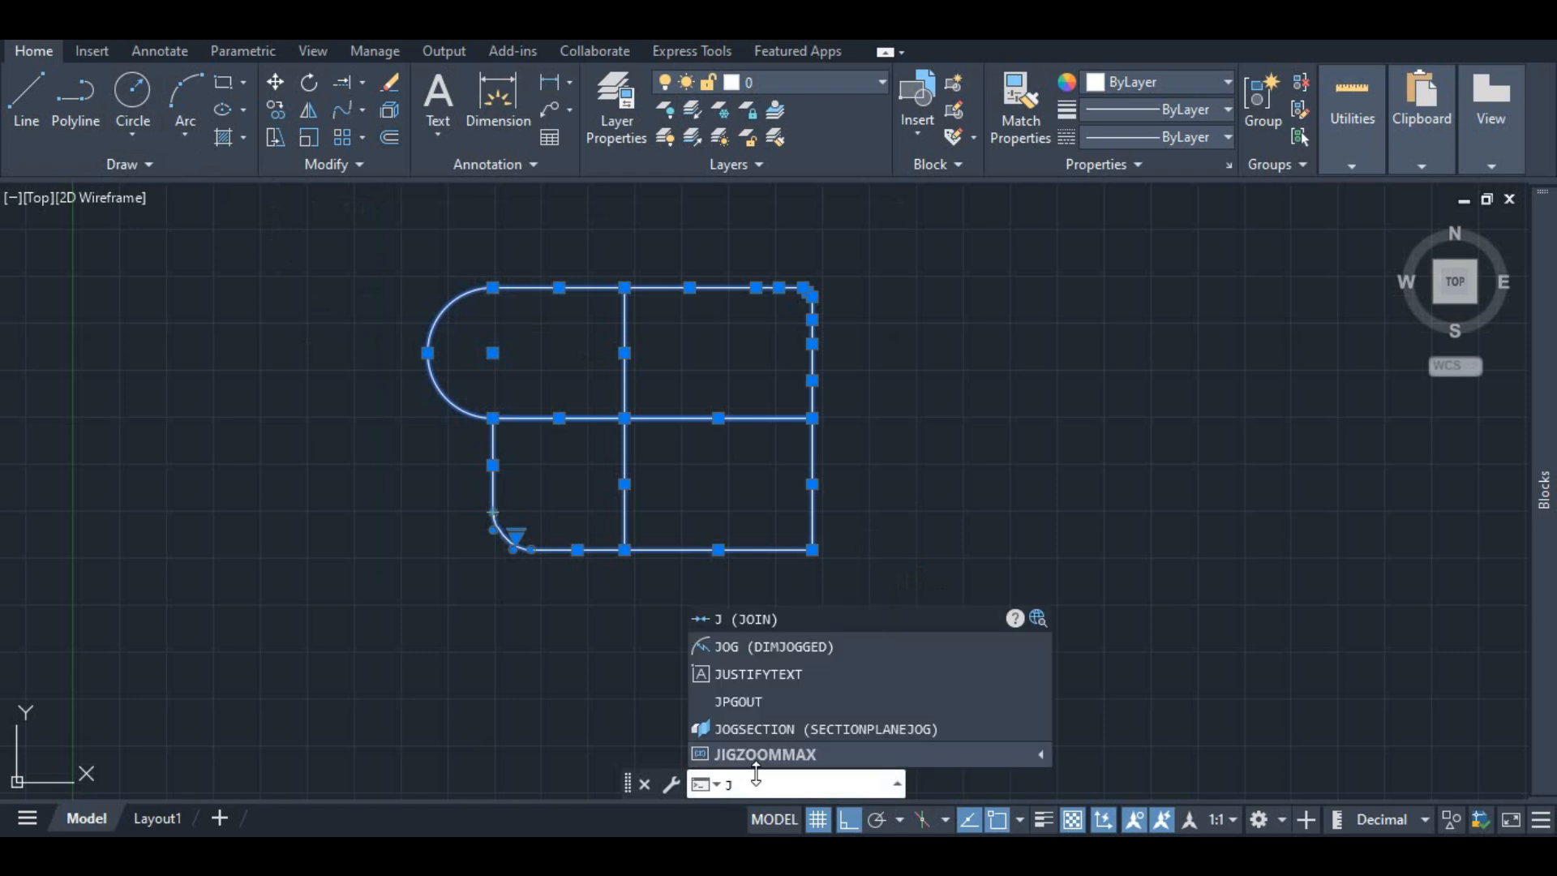
pyautogui.click(757, 619)
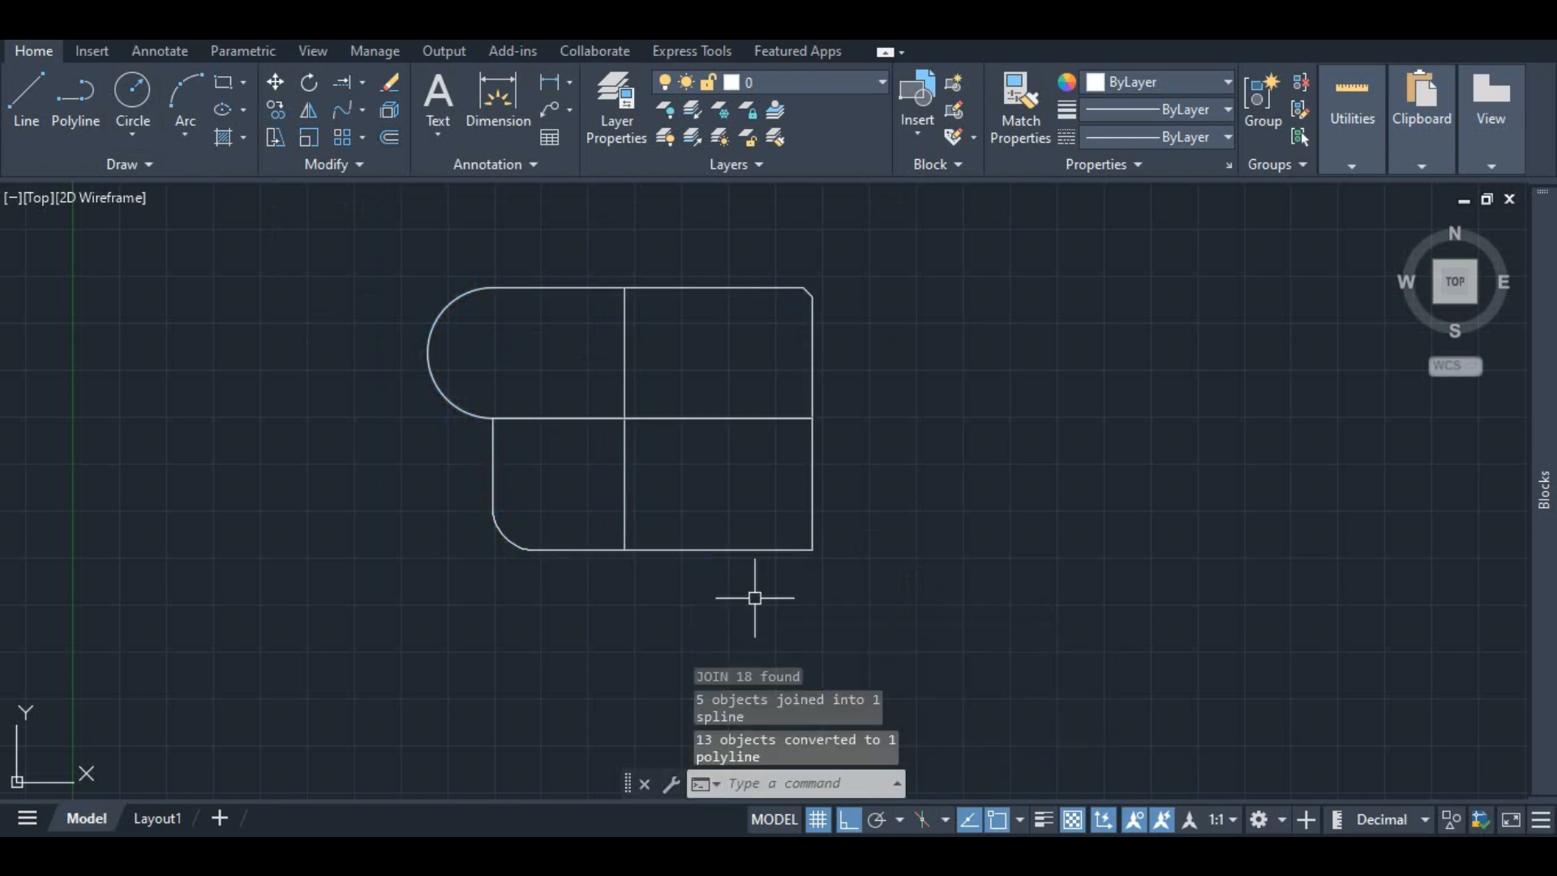
# Step: Explode the joined polyline back into separate segments
pyautogui.click(625, 366)
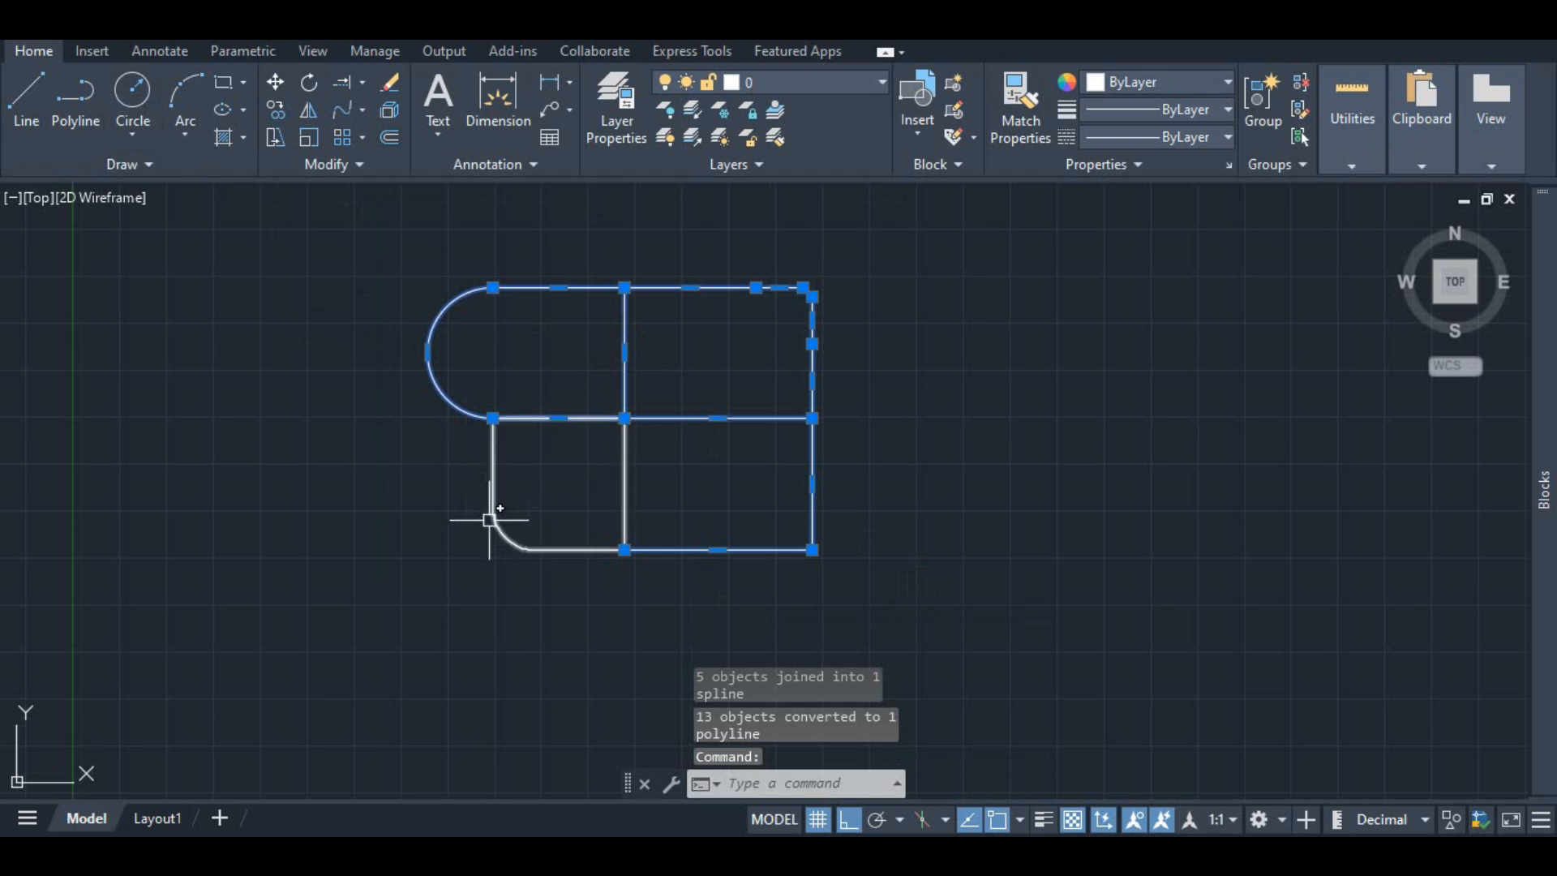
pyautogui.click(361, 236)
pyautogui.press('Escape')
pyautogui.click(624, 382)
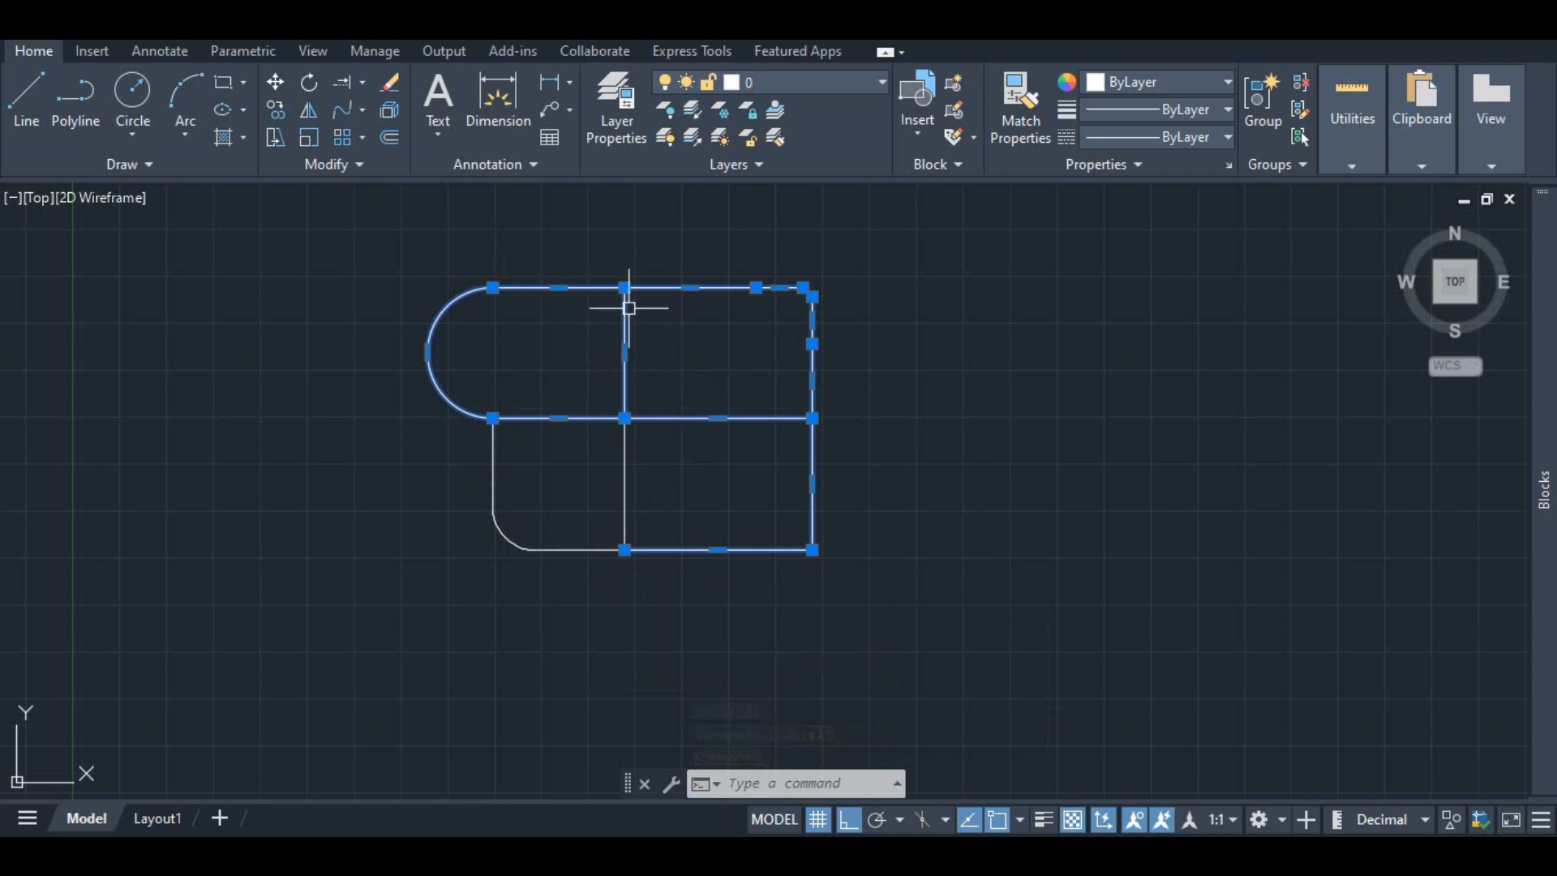
pyautogui.click(391, 109)
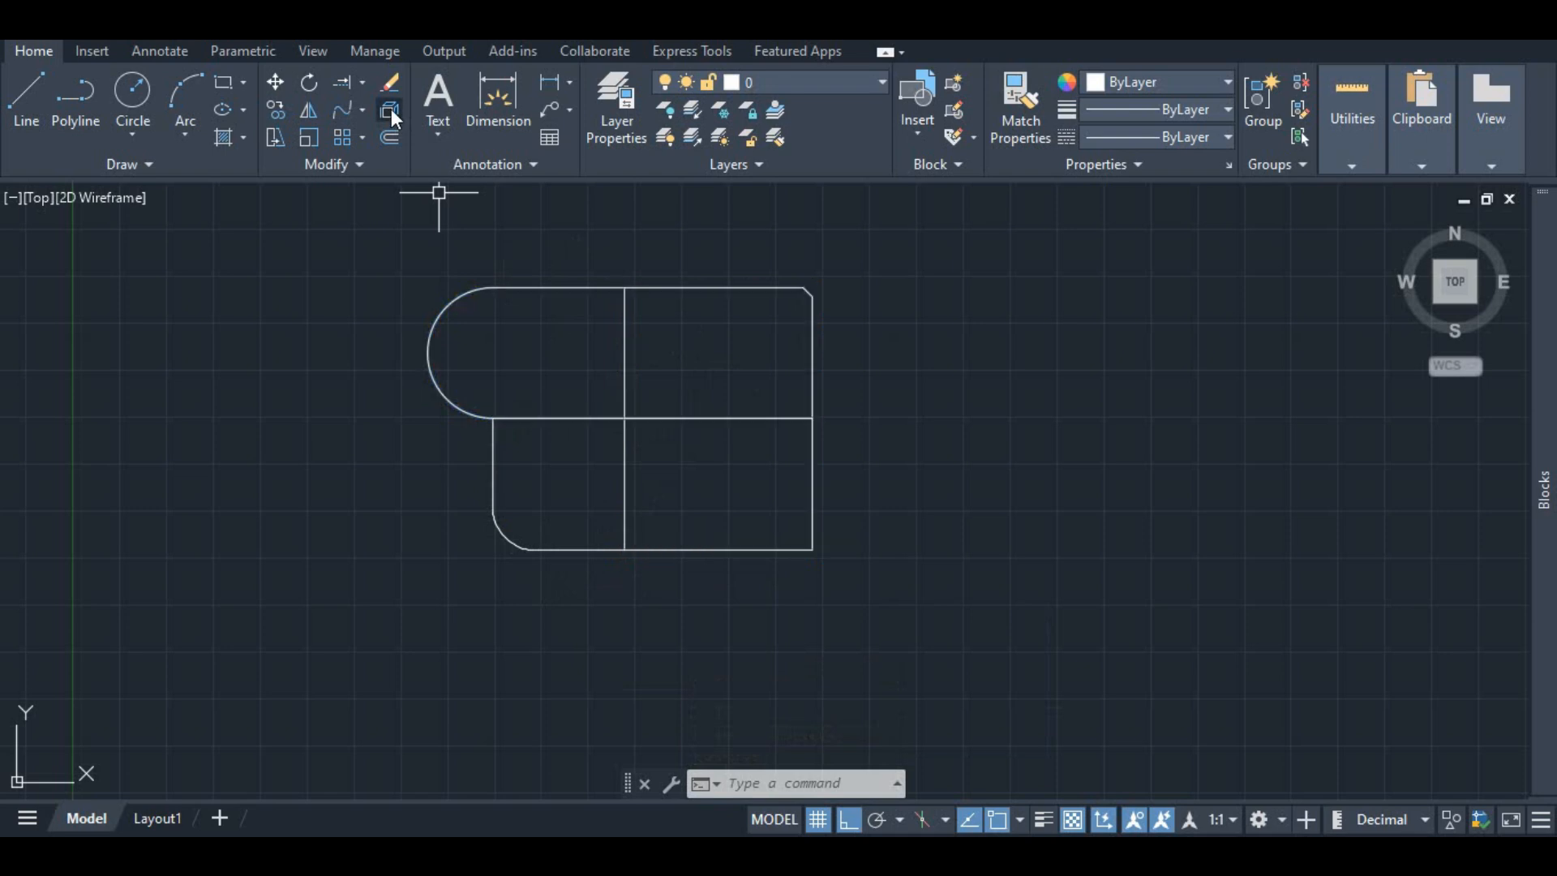
# Step: Examine the exploded outline by selecting its separate segments one by one
pyautogui.click(622, 322)
pyautogui.click(600, 287)
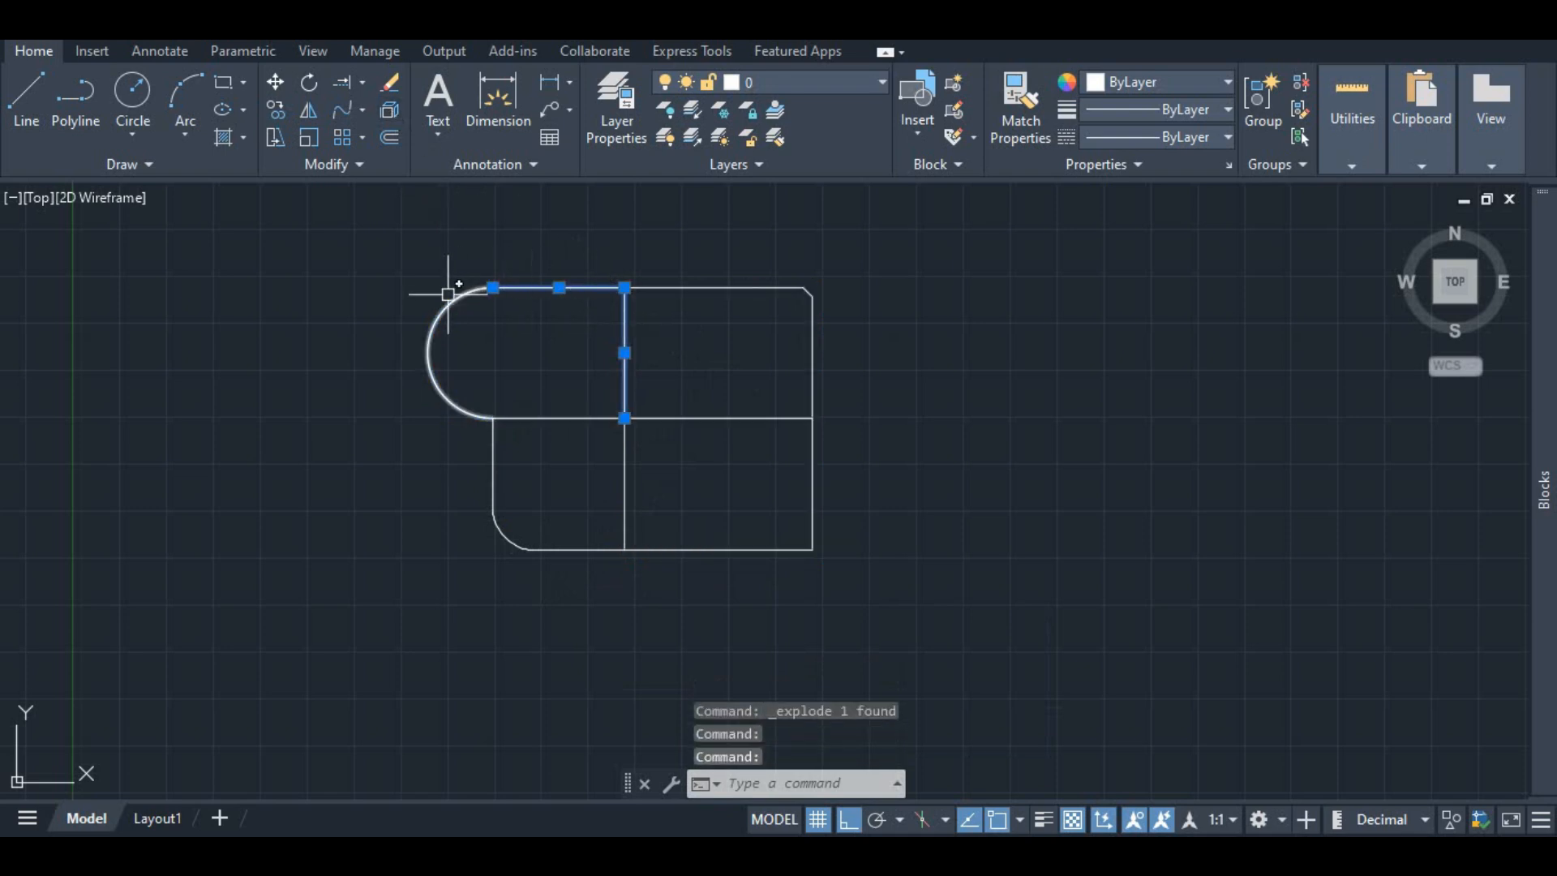
pyautogui.click(435, 320)
pyautogui.click(685, 288)
pyautogui.click(812, 319)
pyautogui.click(778, 293)
pyautogui.click(779, 288)
pyautogui.click(791, 286)
pyautogui.click(813, 380)
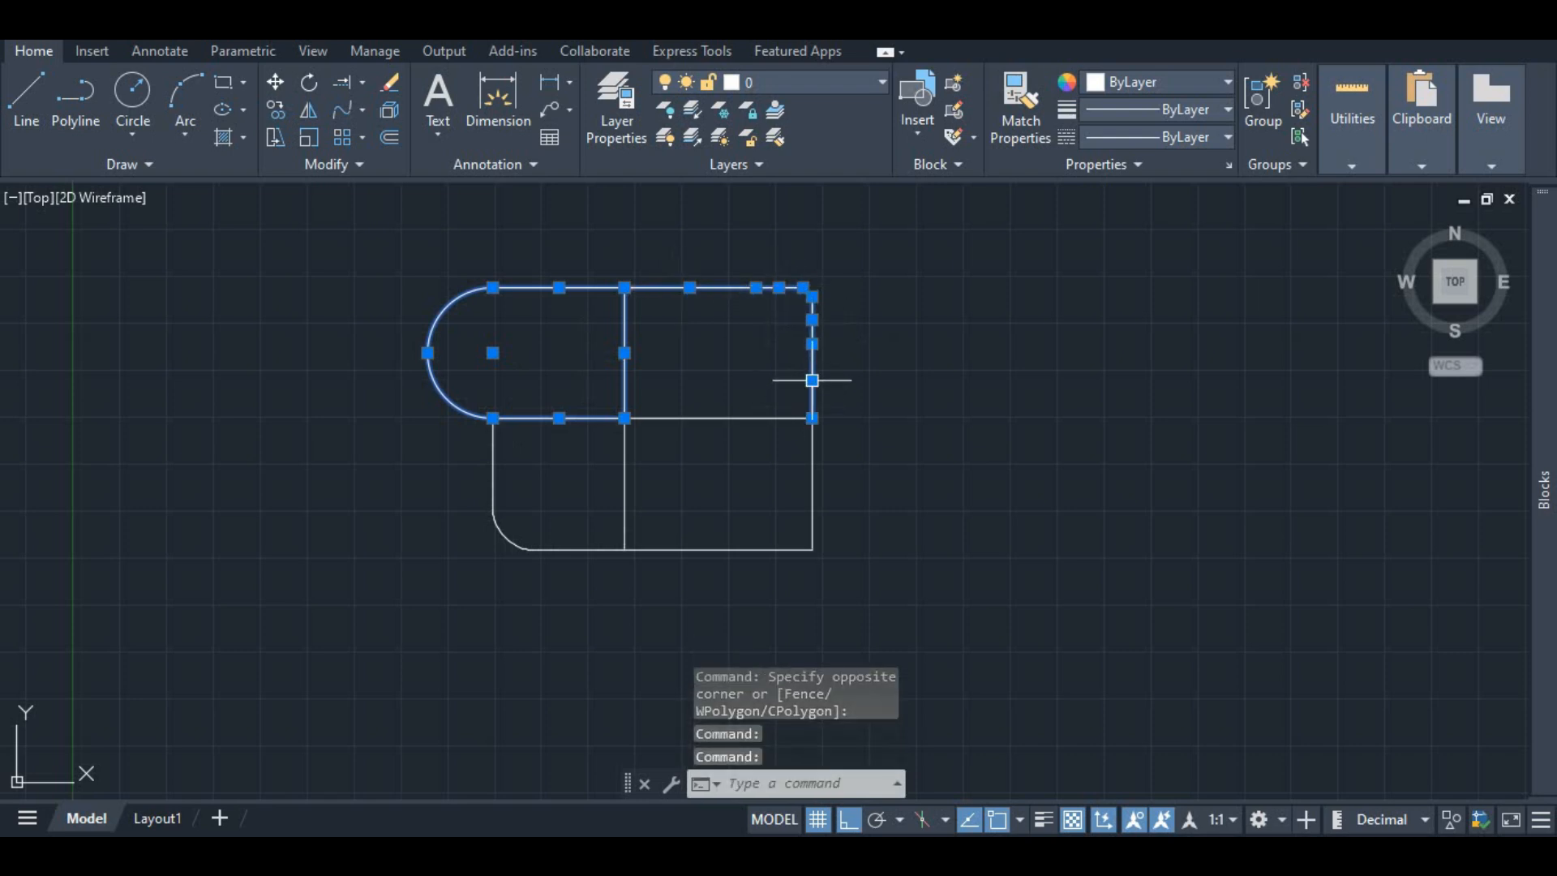
pyautogui.click(760, 411)
pyautogui.click(744, 419)
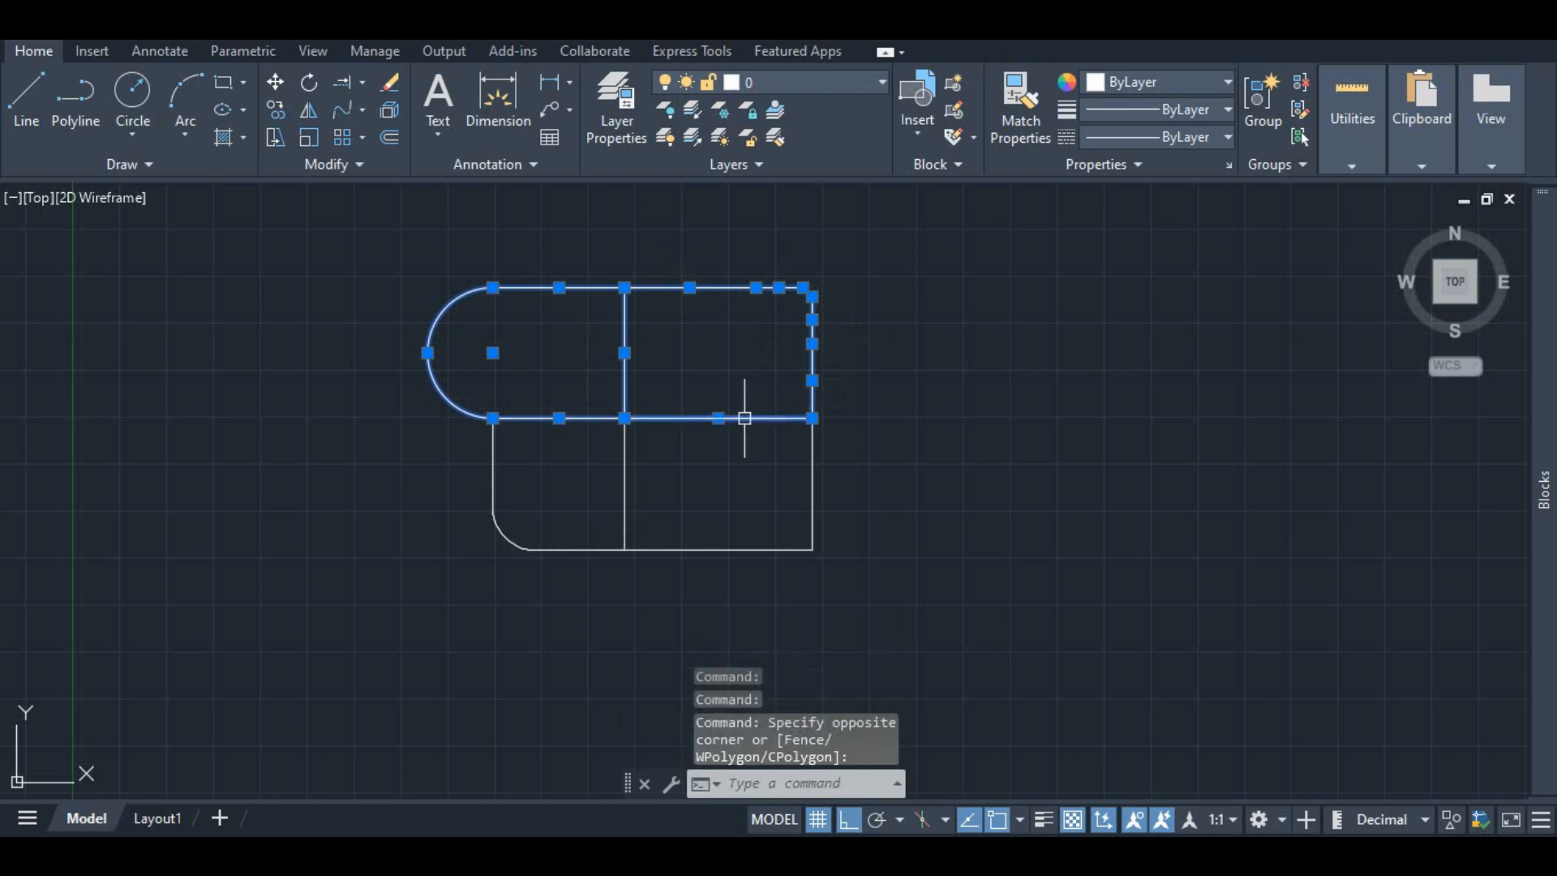
pyautogui.click(812, 453)
pyautogui.press('Escape')
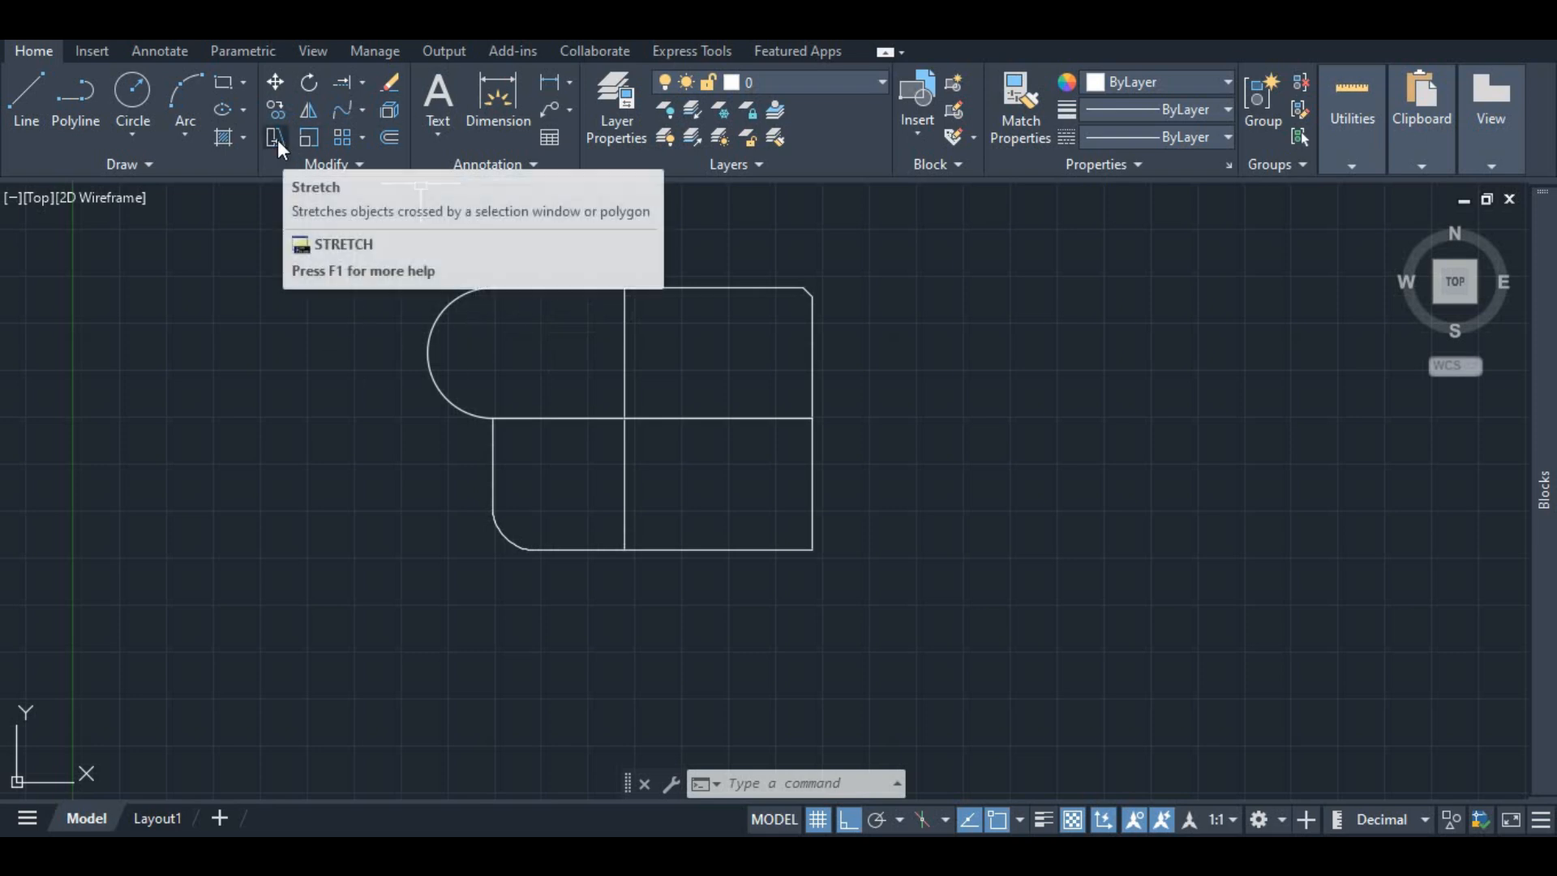
pyautogui.click(537, 286)
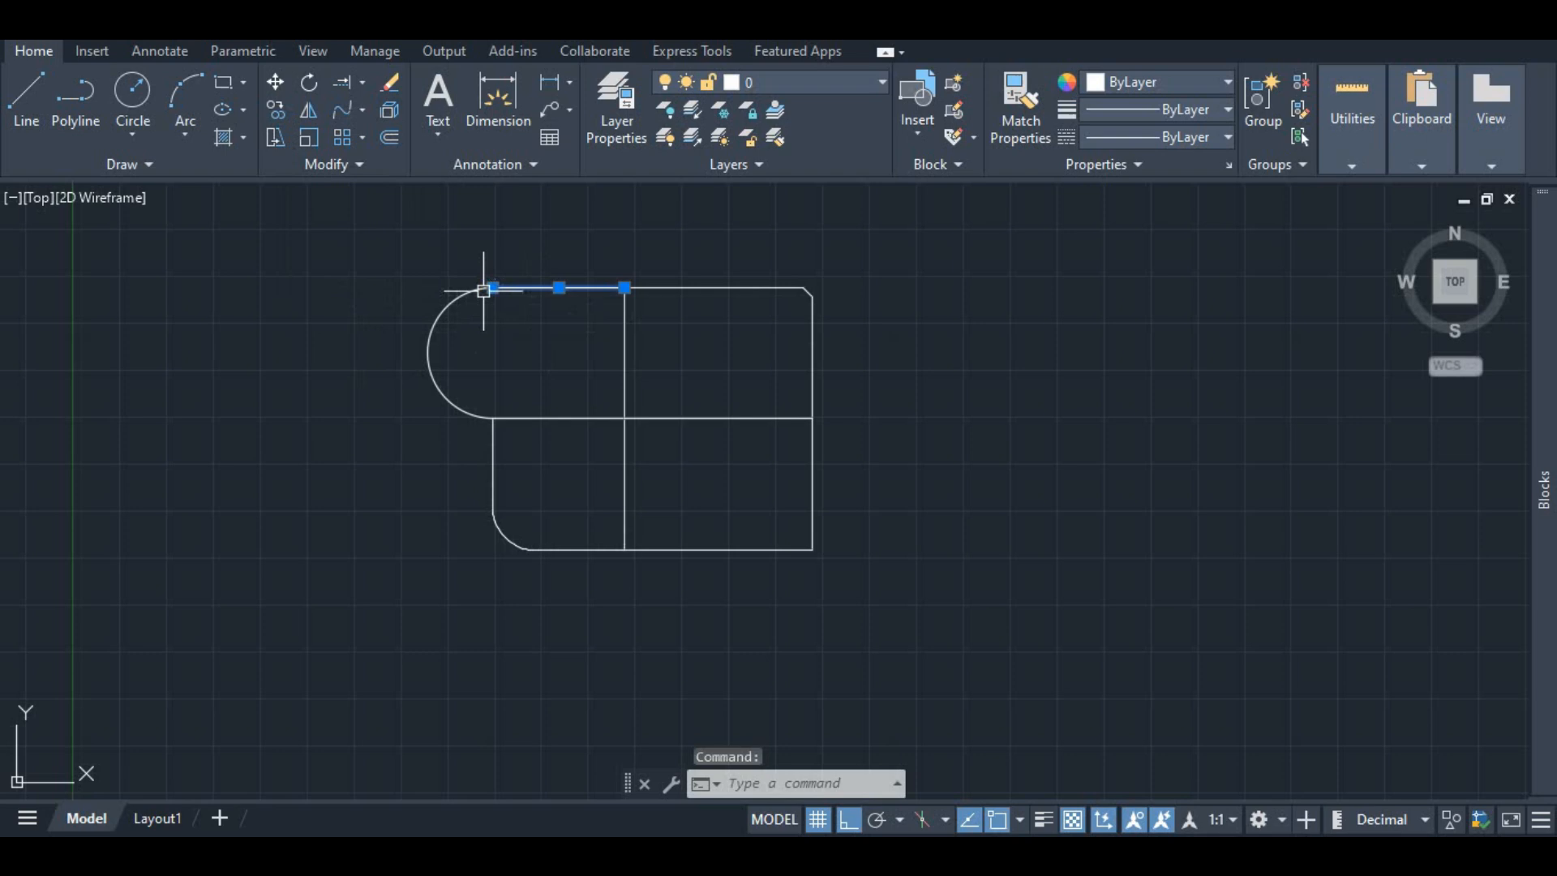
pyautogui.click(273, 135)
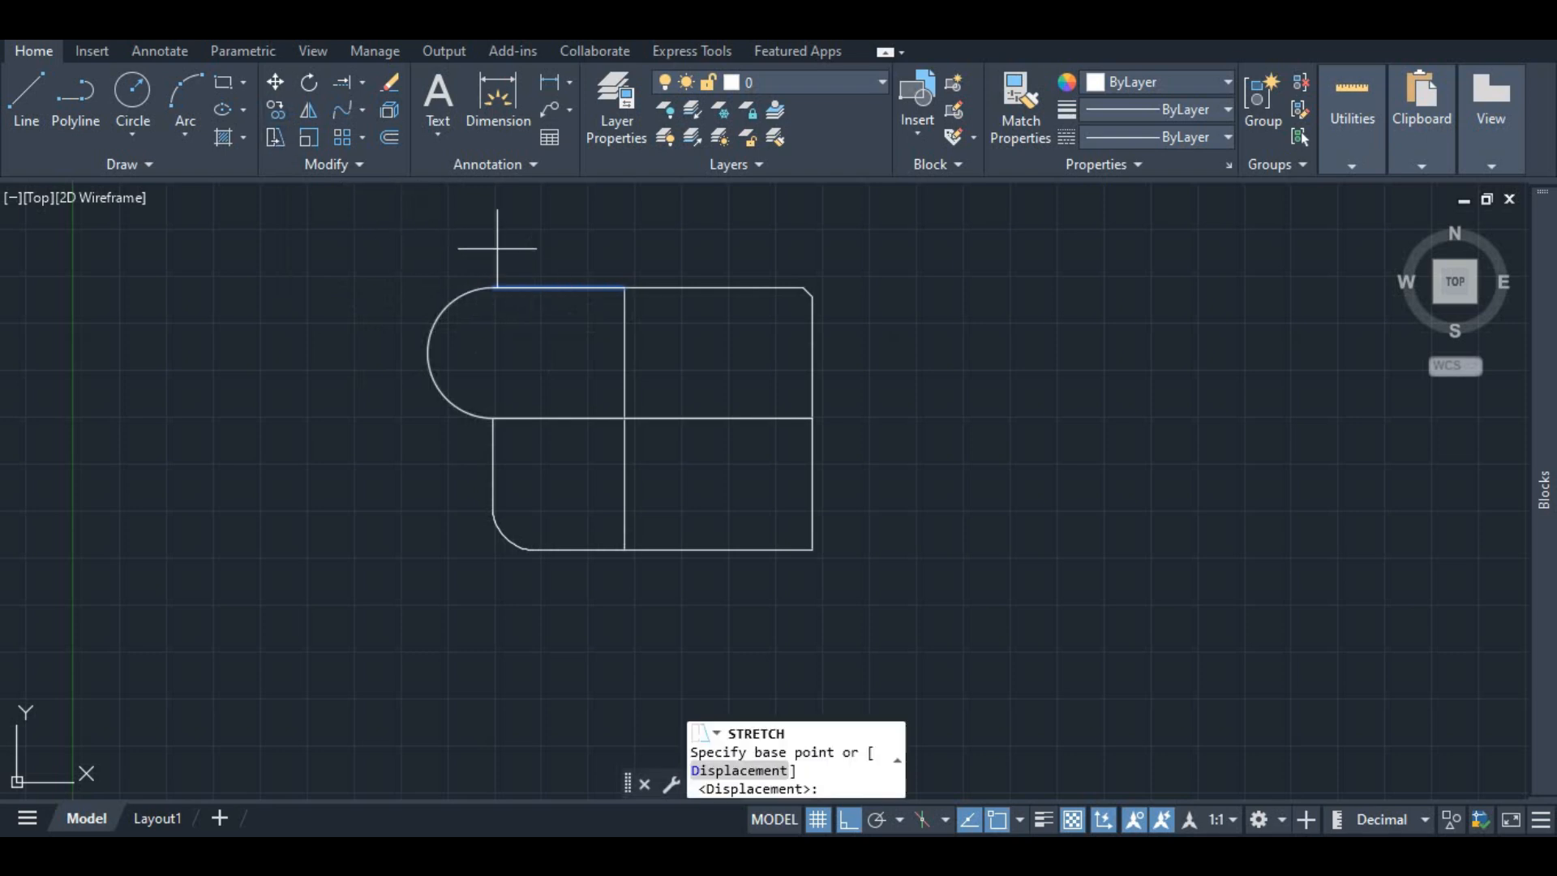
pyautogui.click(624, 287)
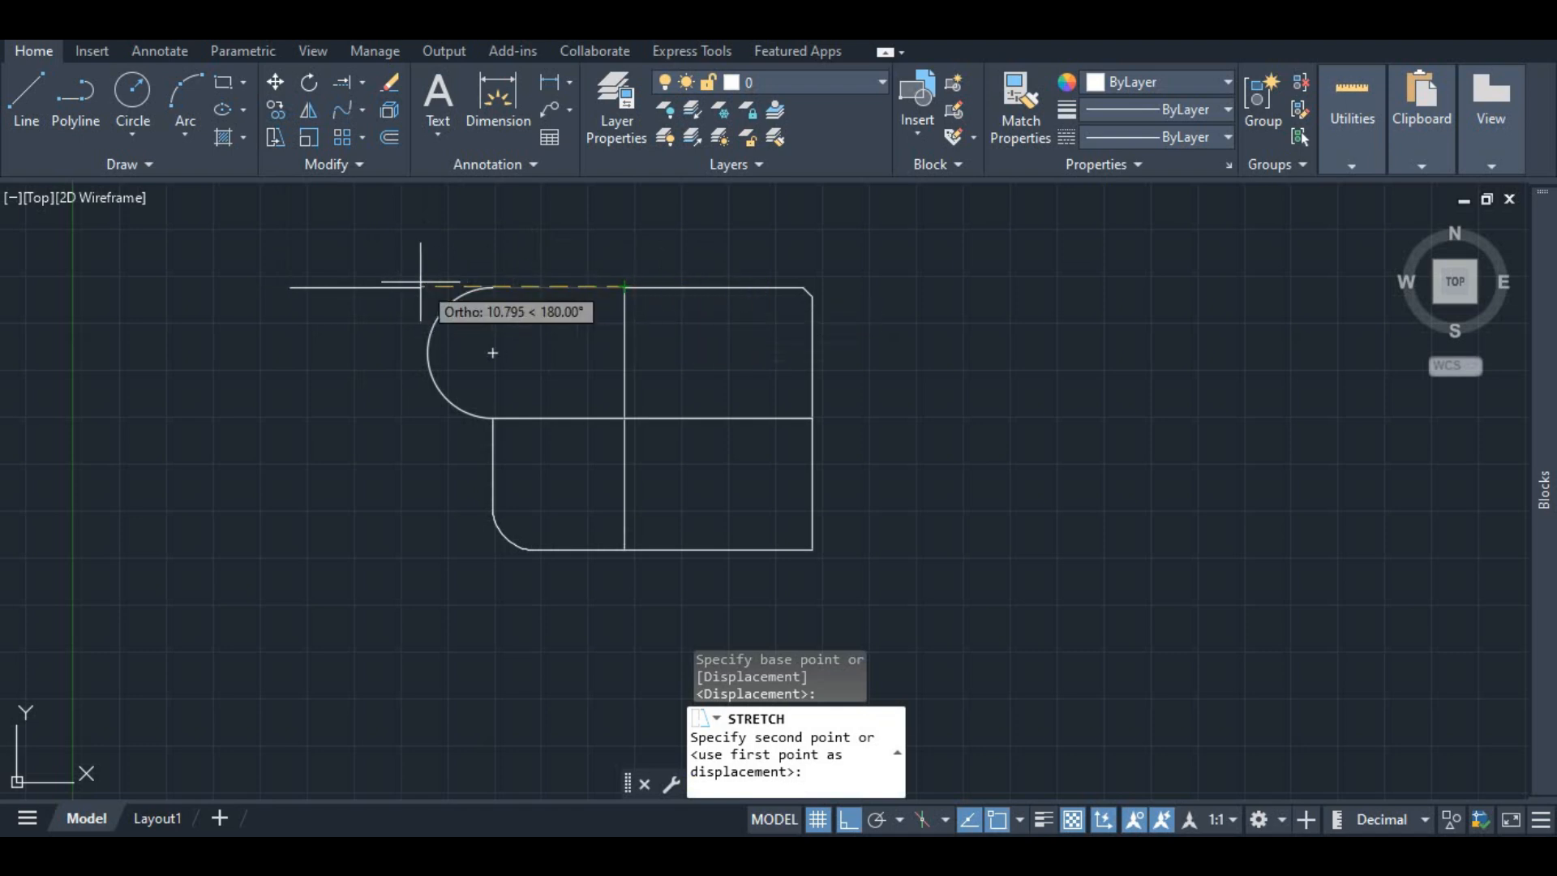
pyautogui.press('Escape')
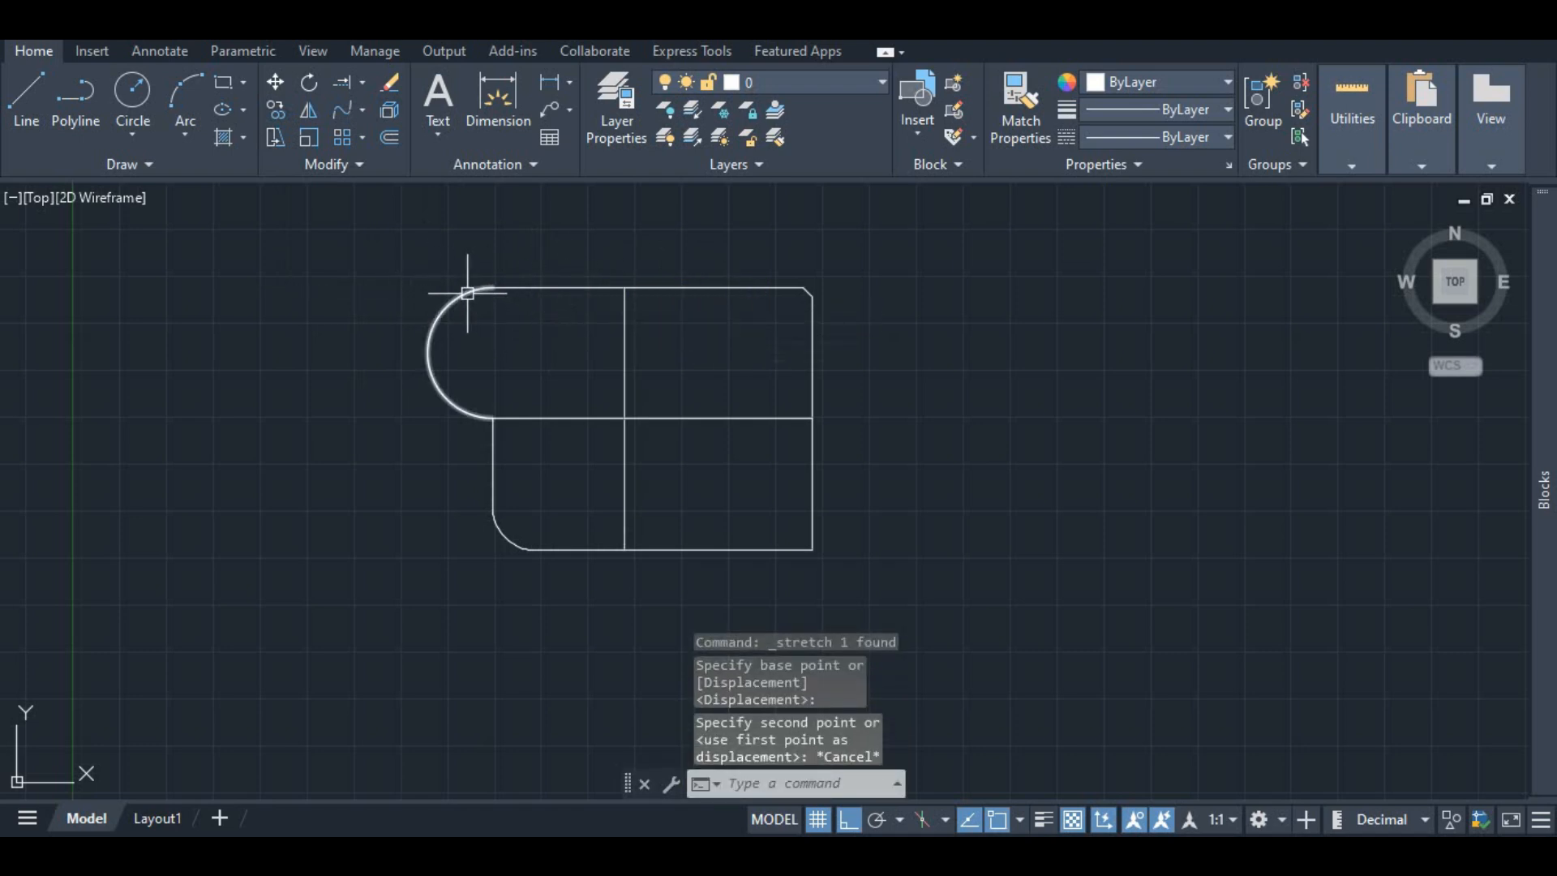
pyautogui.click(451, 296)
pyautogui.click(275, 137)
pyautogui.click(492, 287)
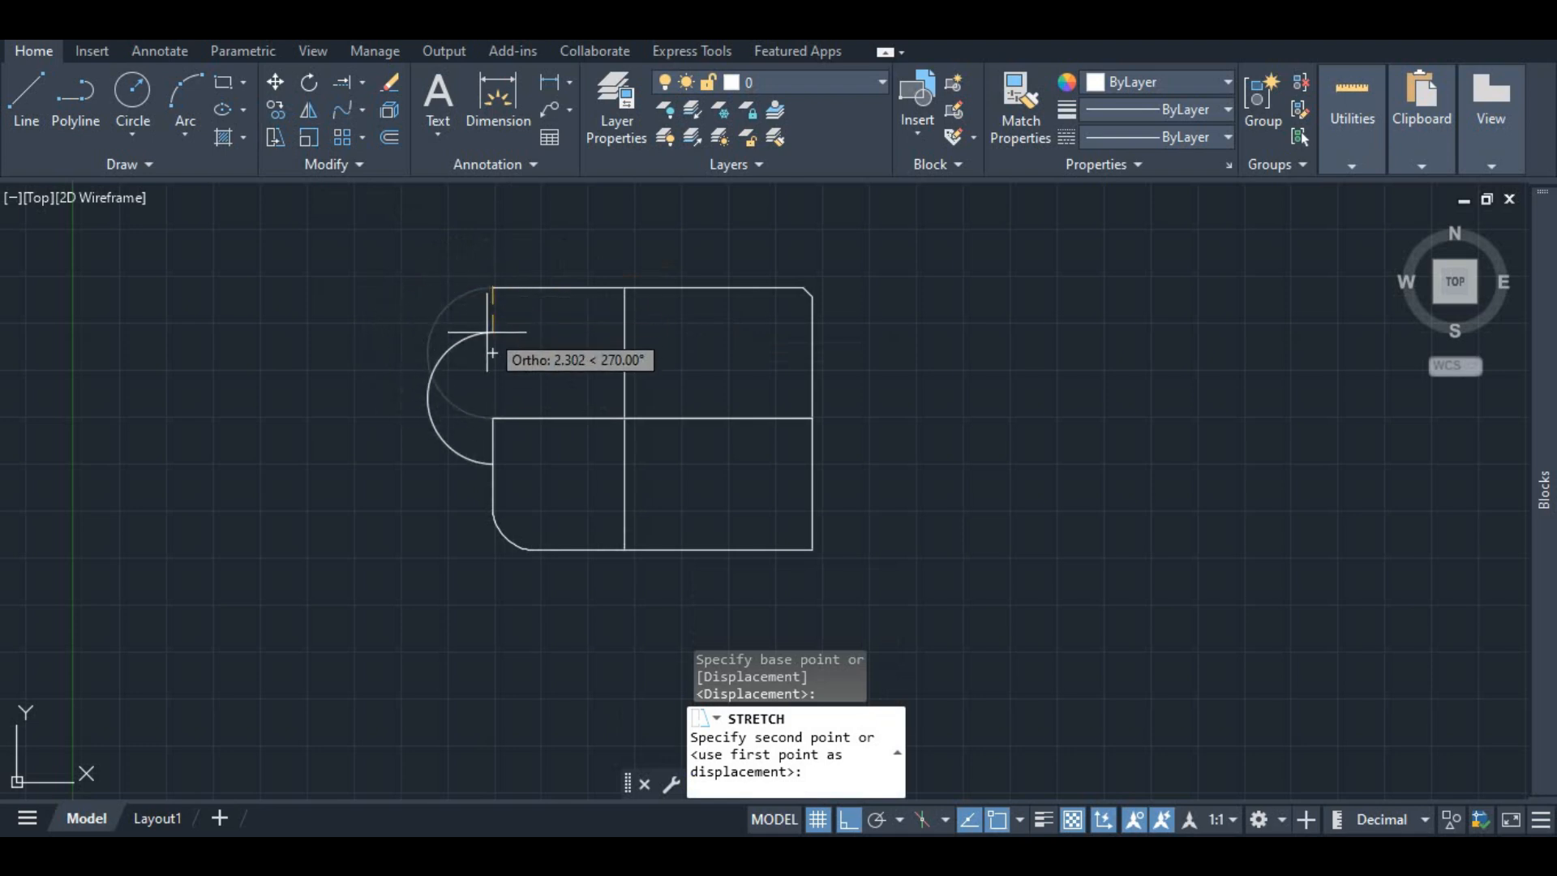
pyautogui.press('Escape')
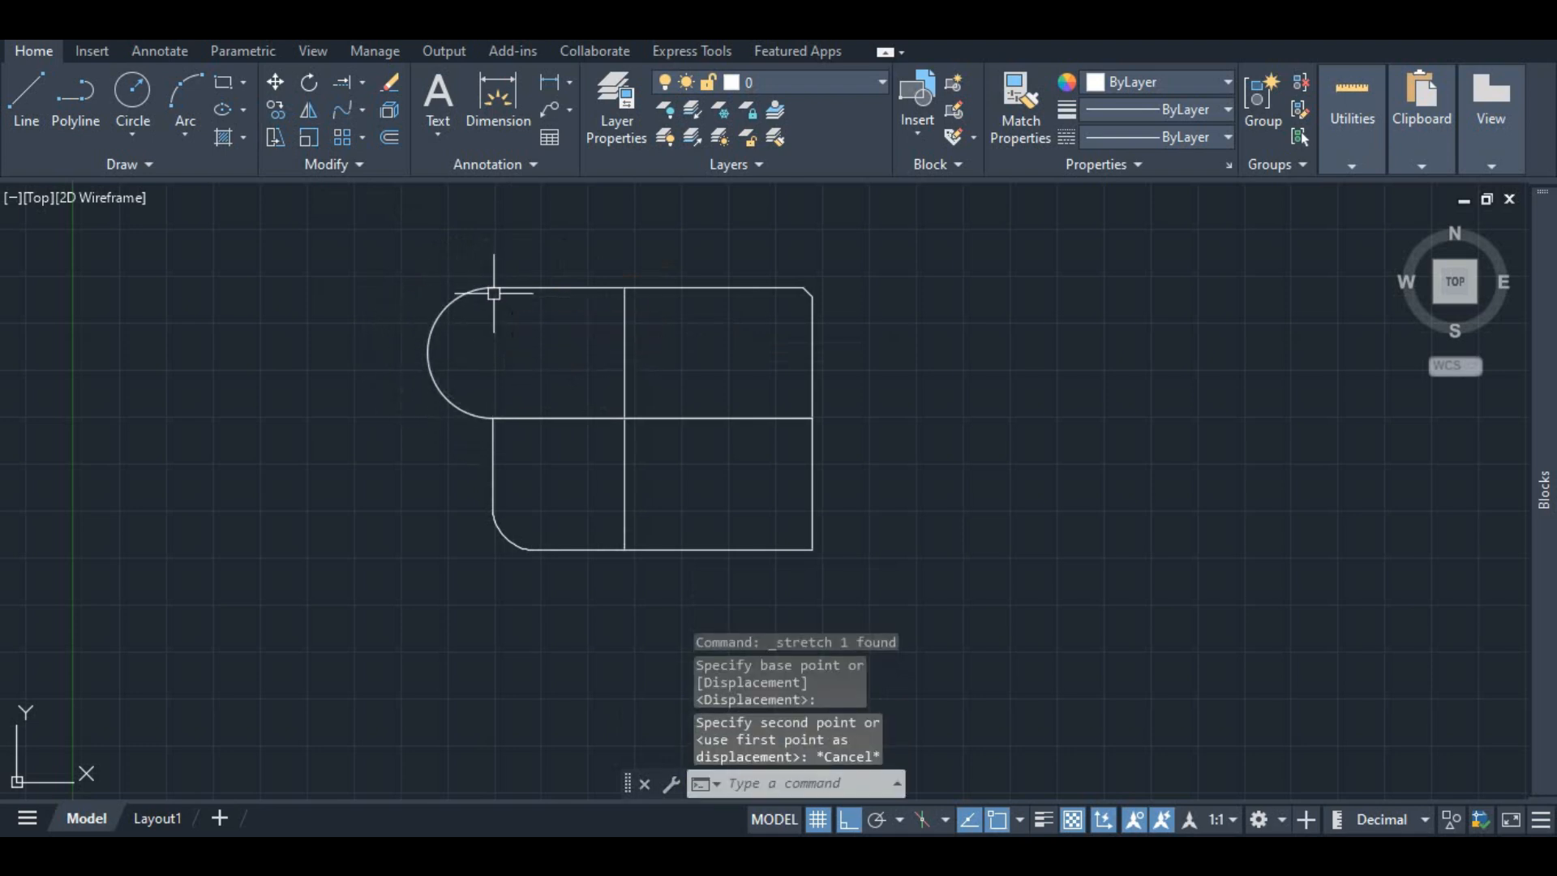
pyautogui.click(282, 134)
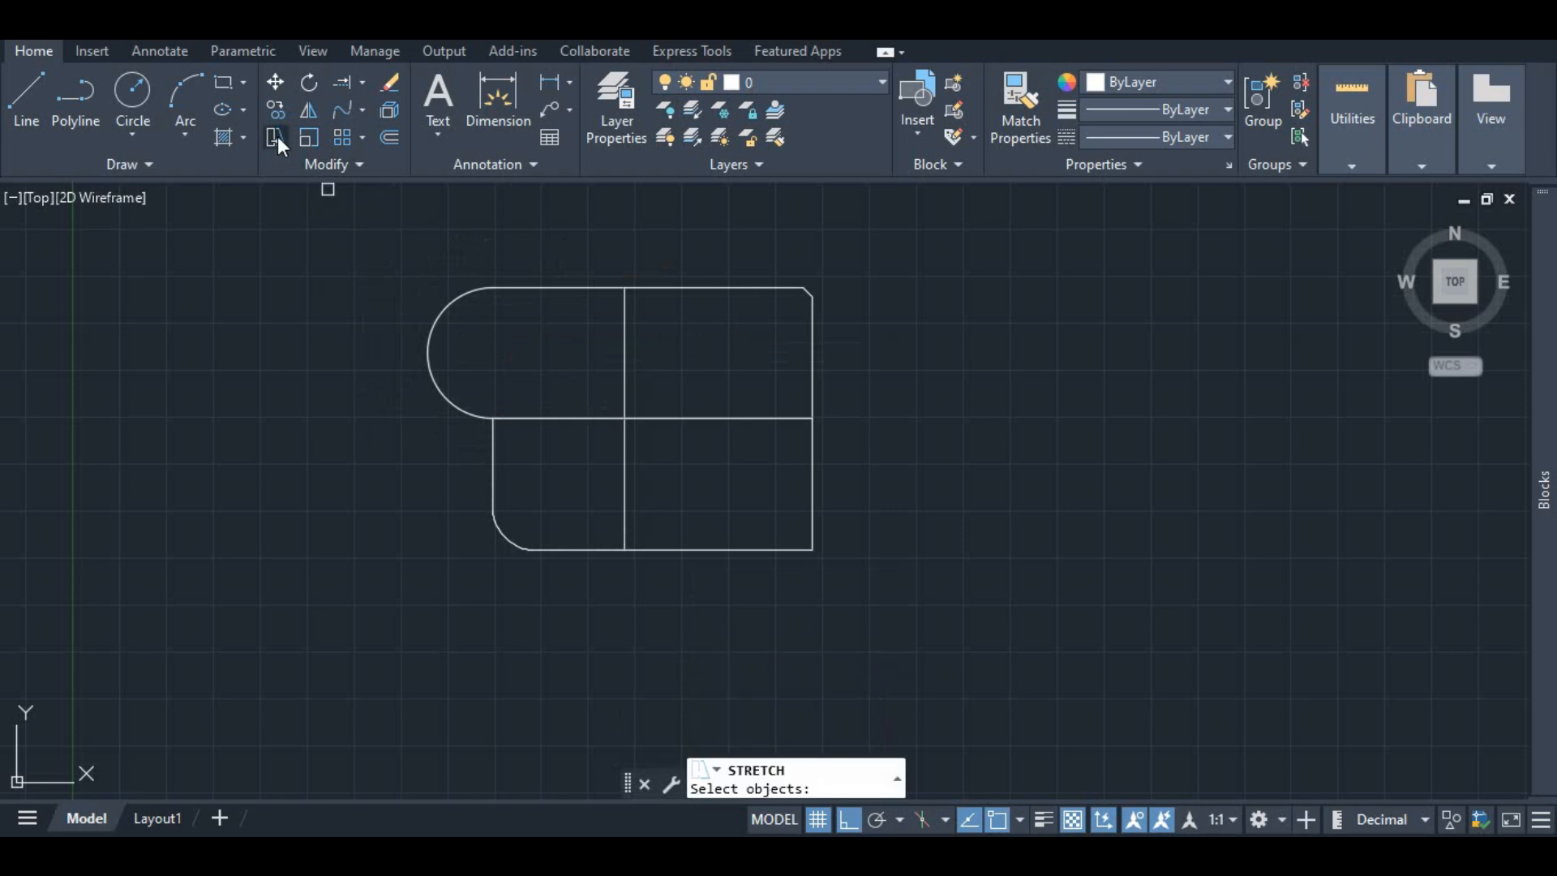
pyautogui.press('Escape')
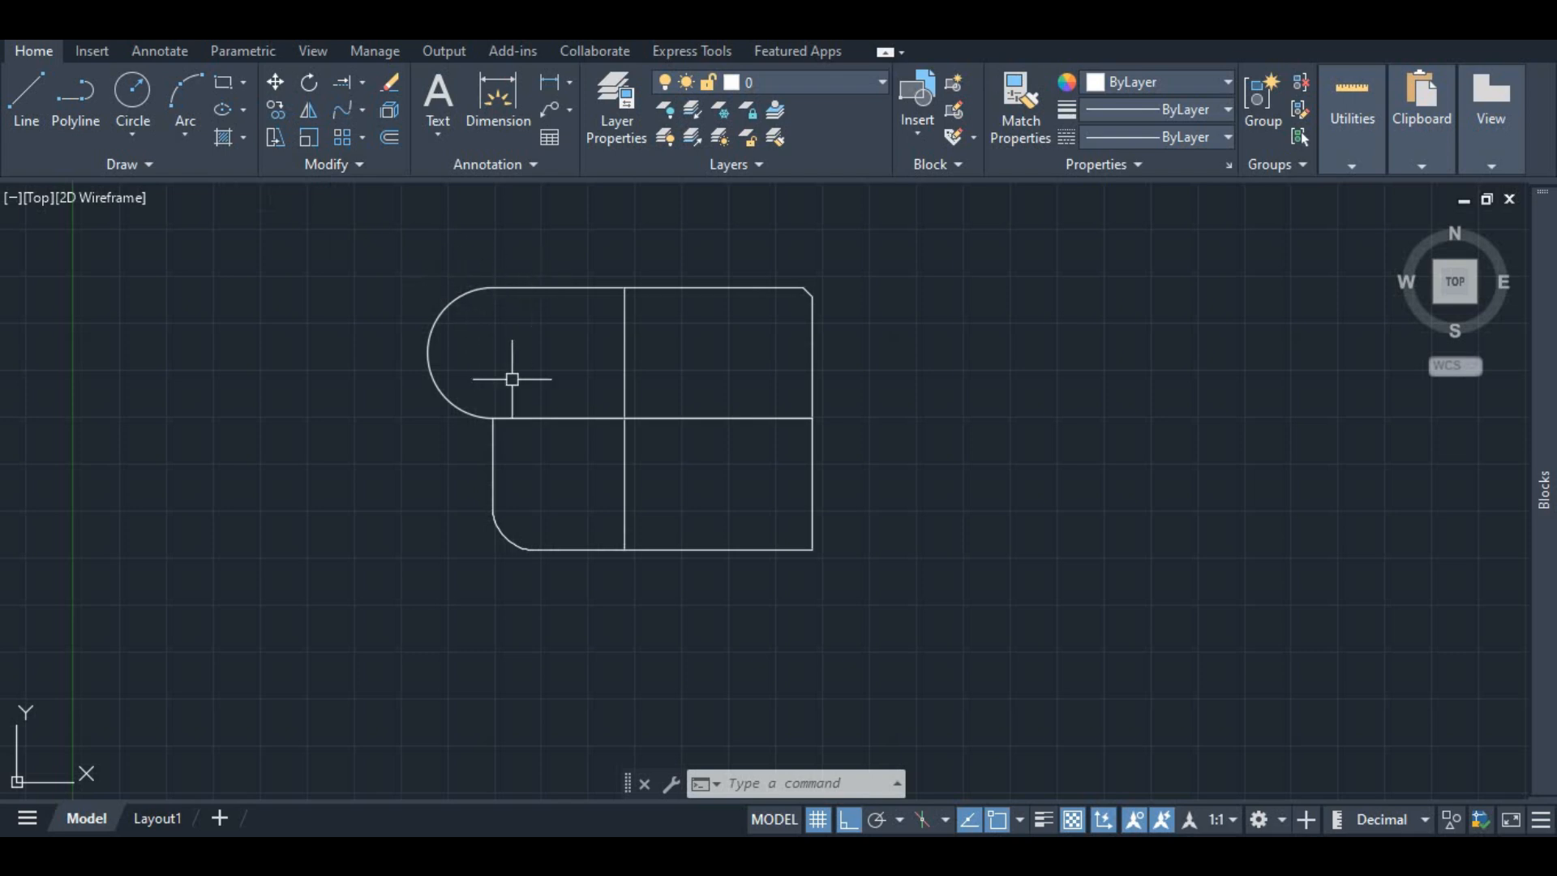
pyautogui.click(610, 417)
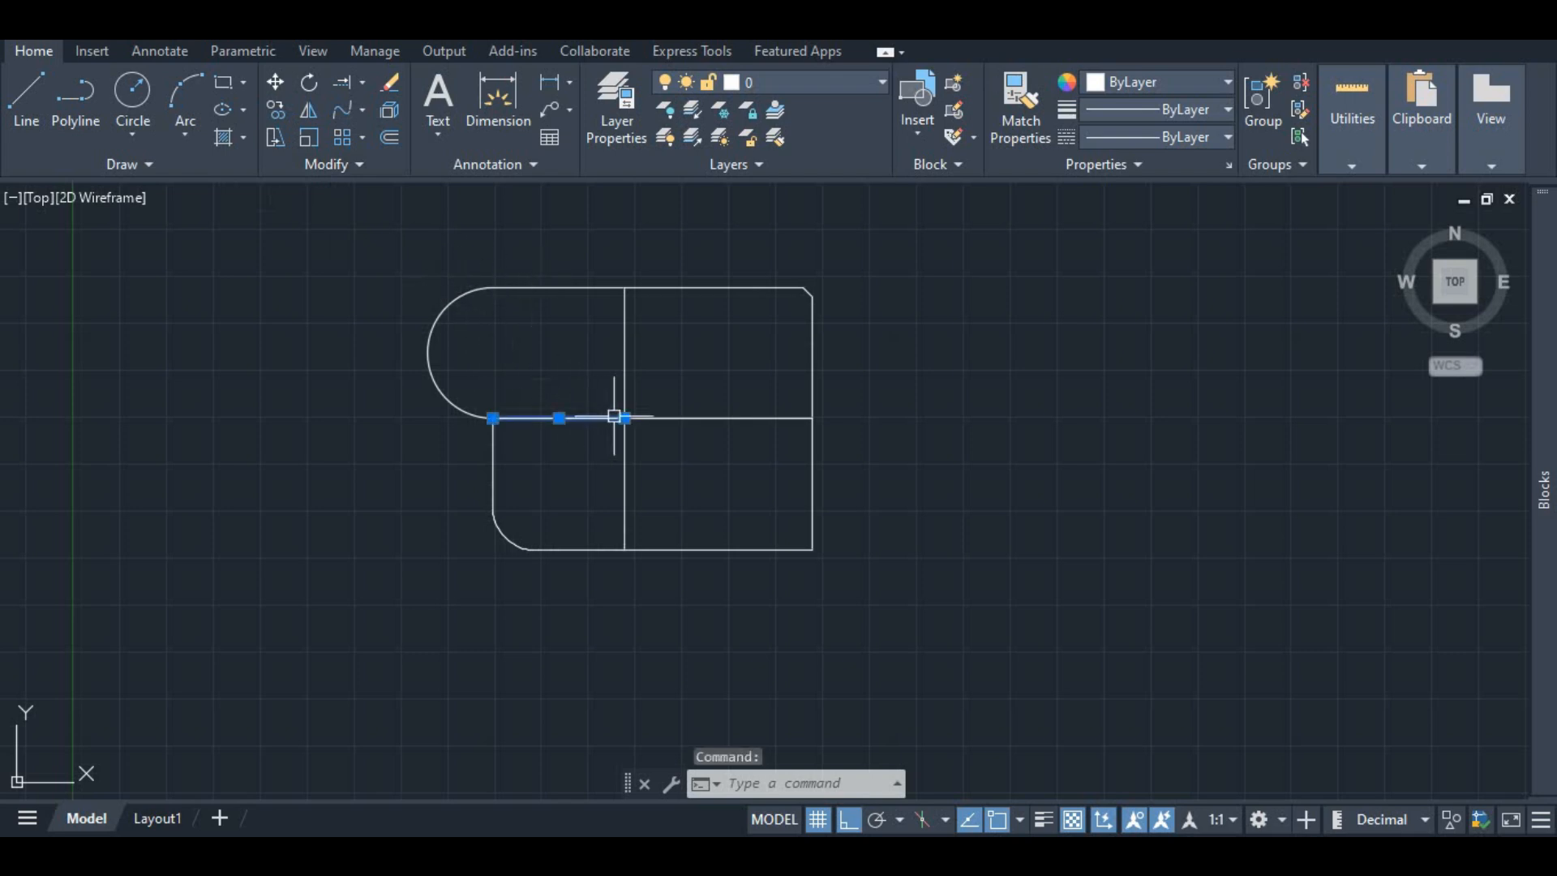
pyautogui.click(276, 137)
pyautogui.click(624, 419)
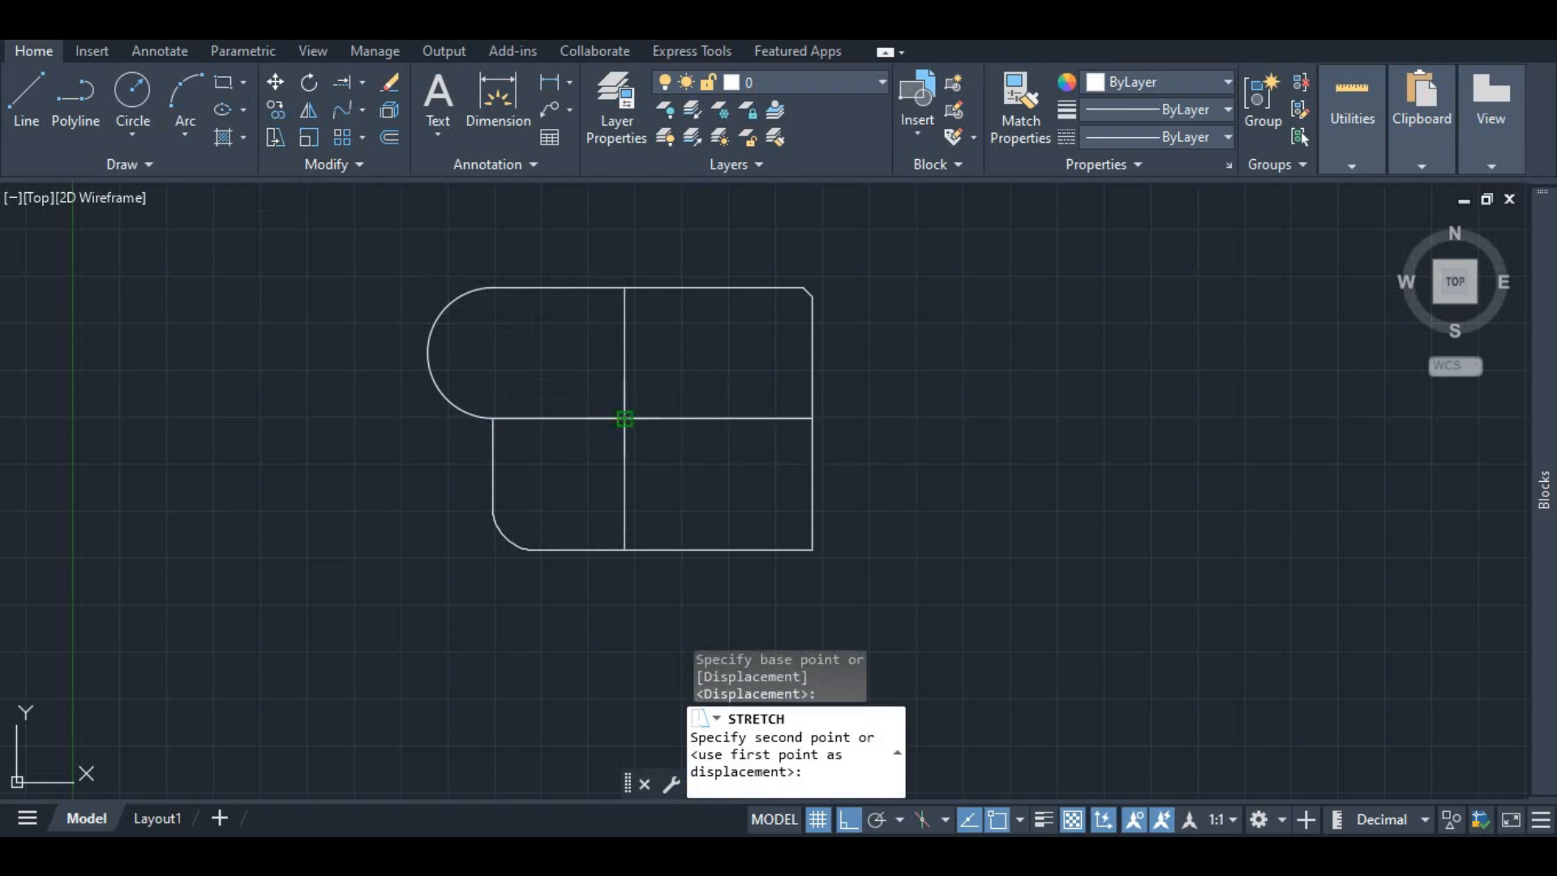
pyautogui.press('Escape')
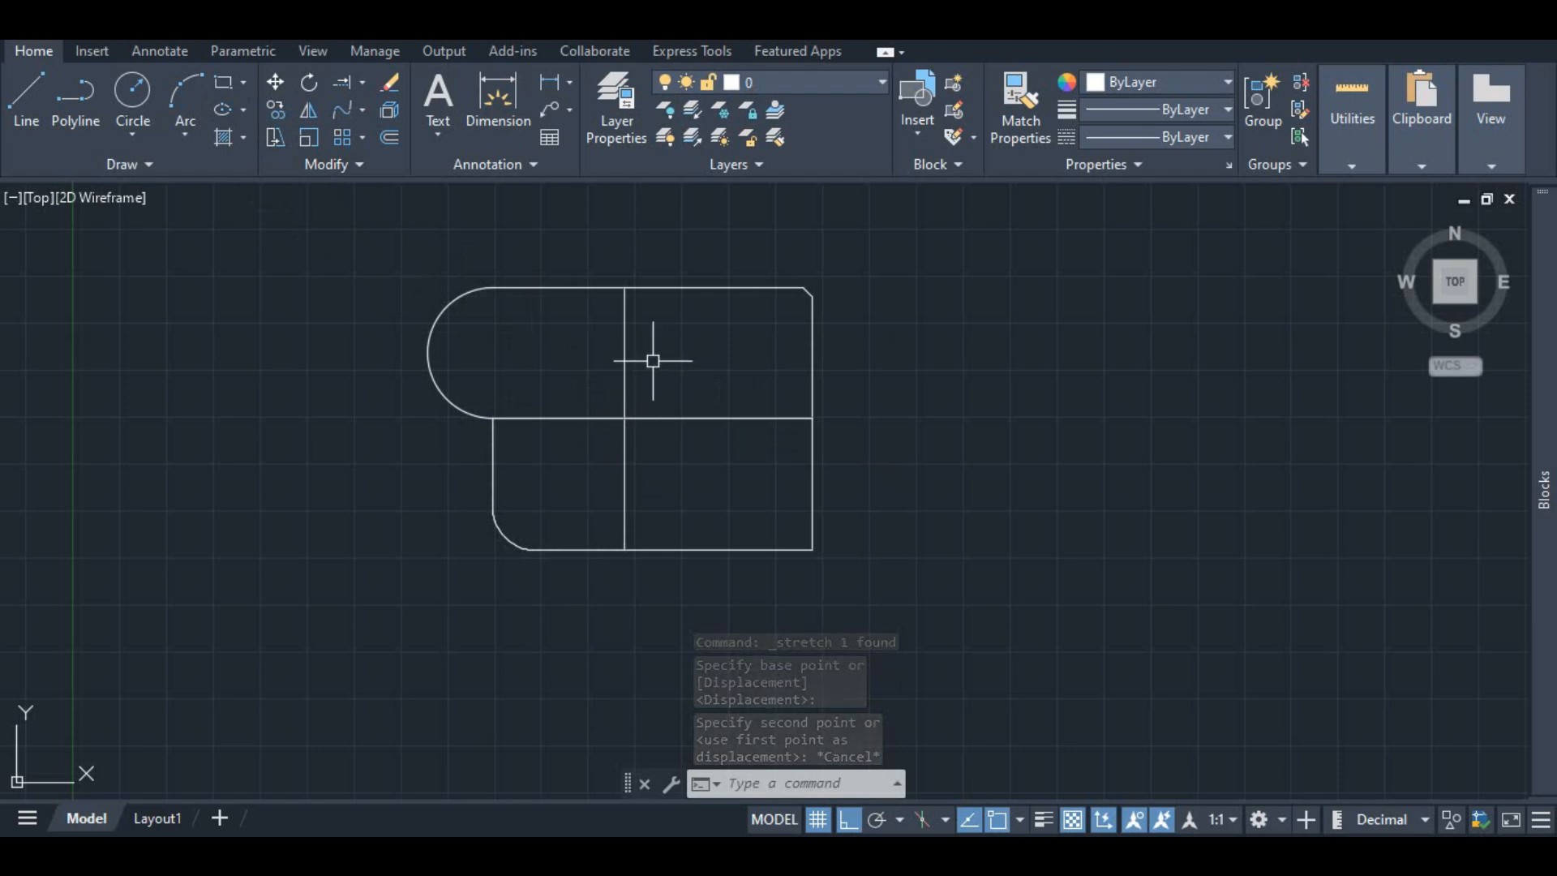
# Step: Stretch the top end of the upper middle vertical line 3 units upward using its grip
pyautogui.click(626, 312)
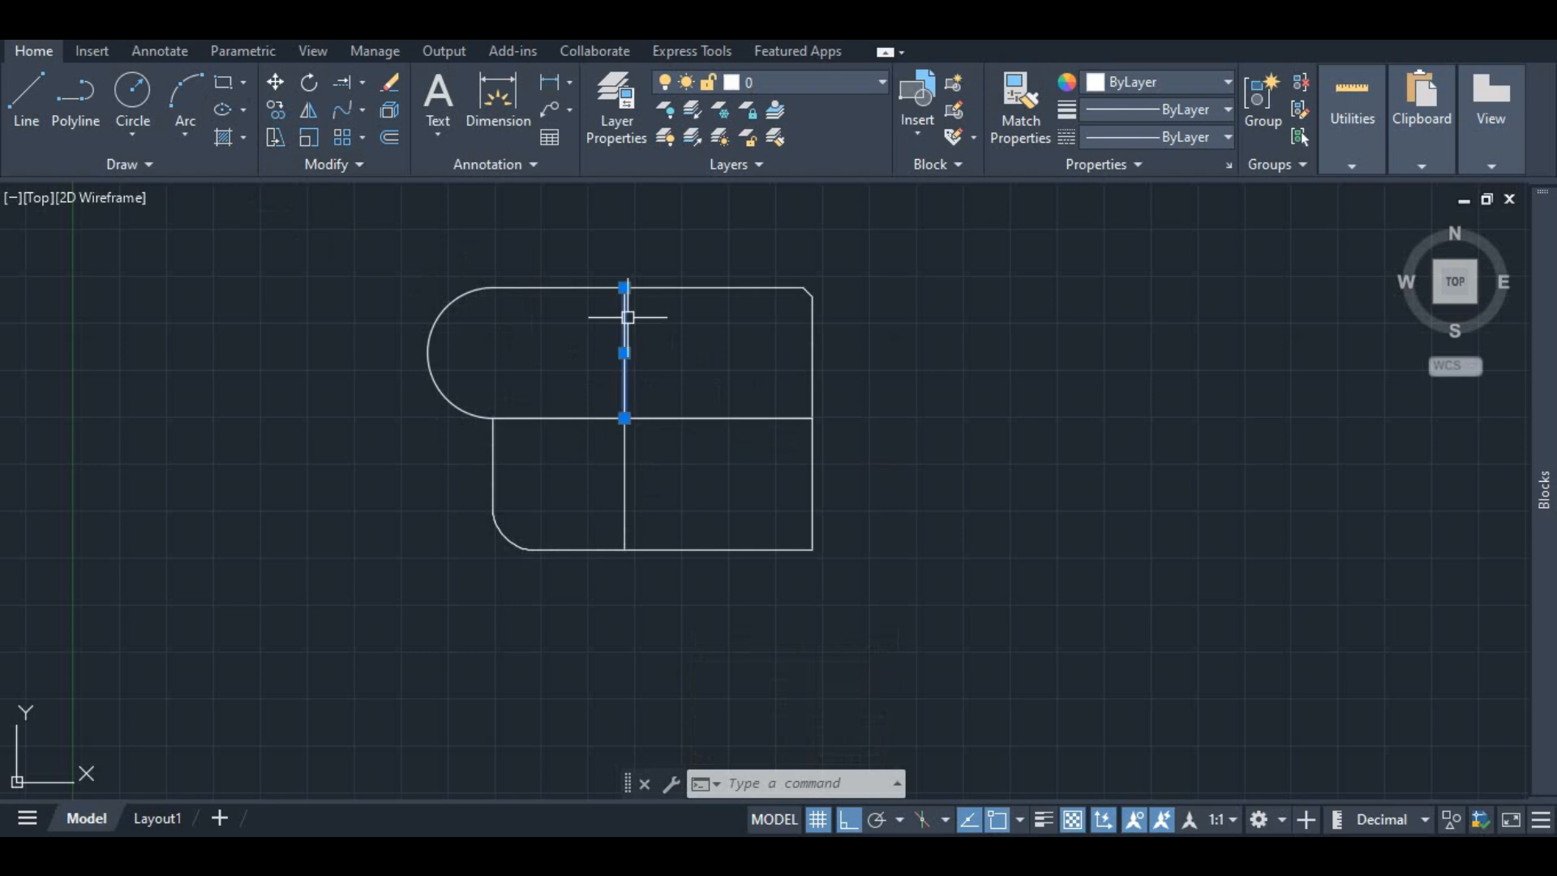
pyautogui.rightClick(631, 309)
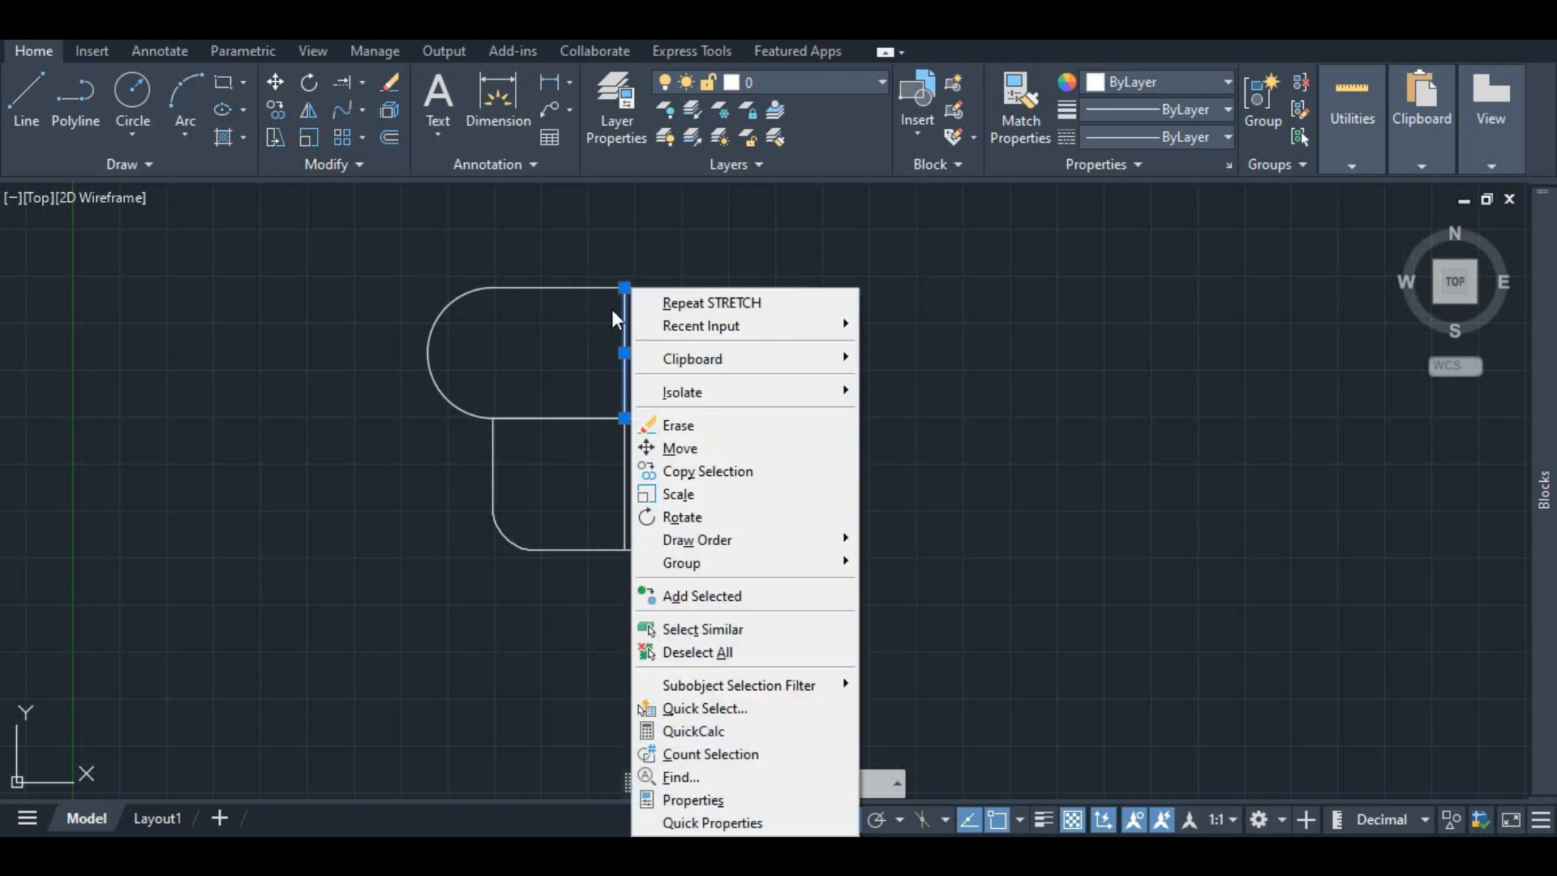
pyautogui.press('Escape')
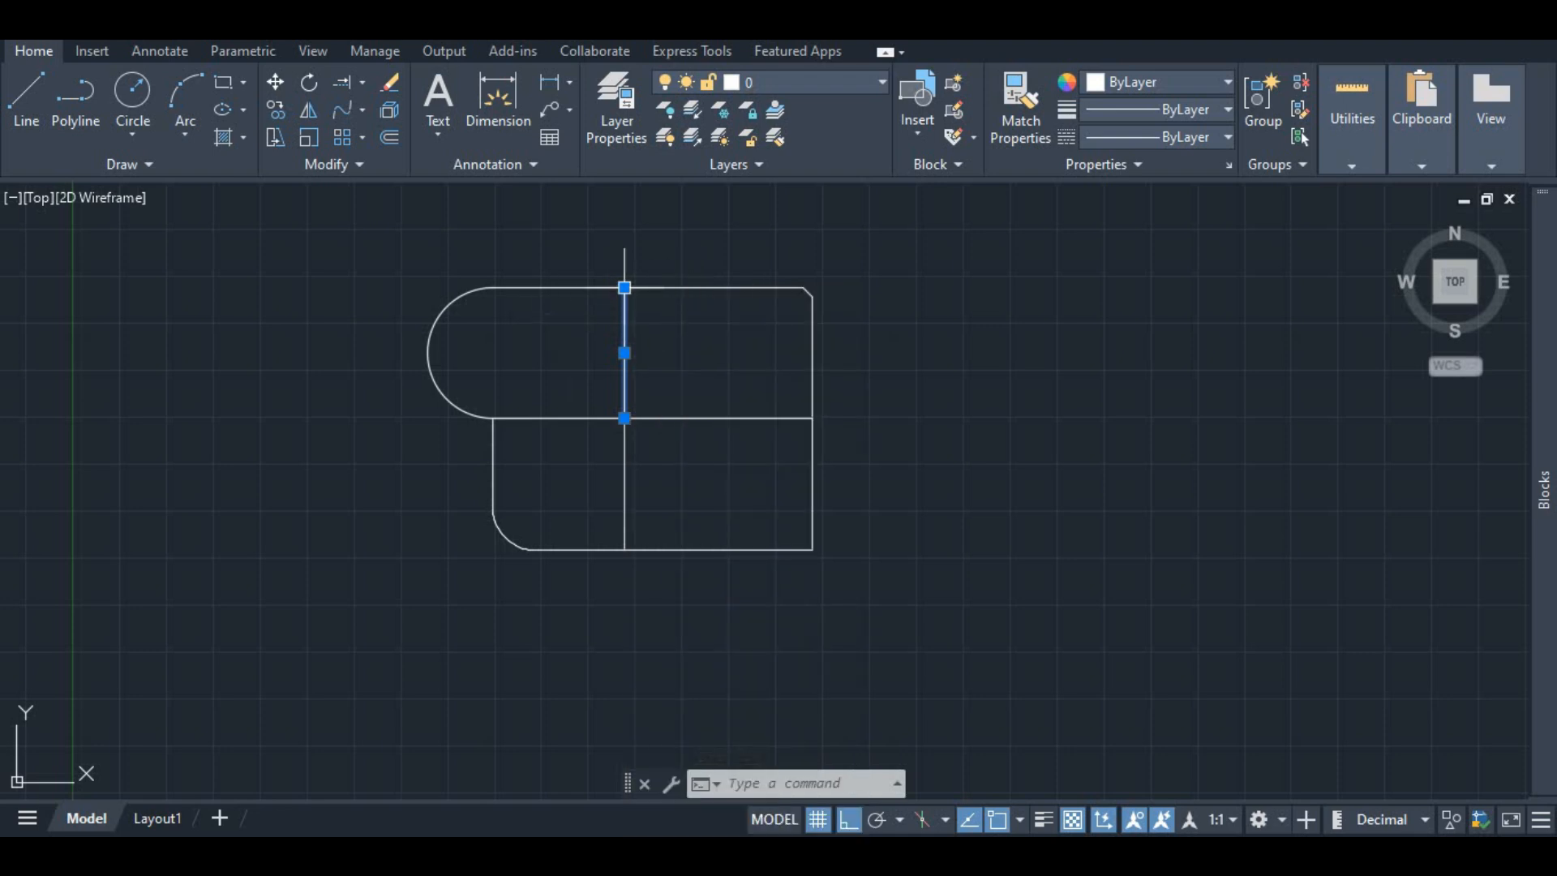
pyautogui.moveTo(625, 289)
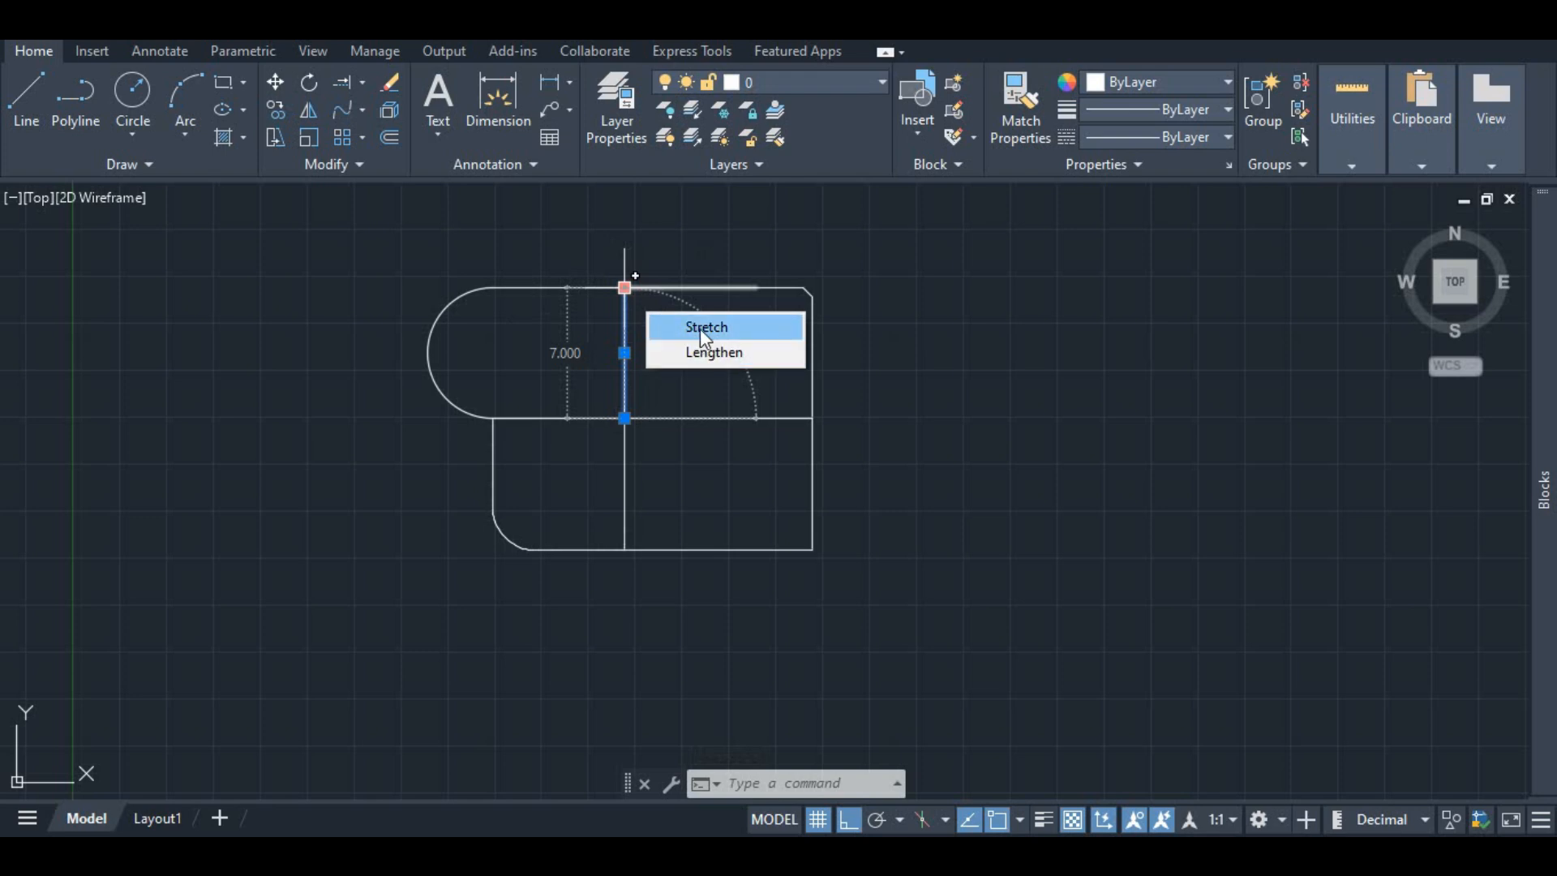
pyautogui.click(699, 328)
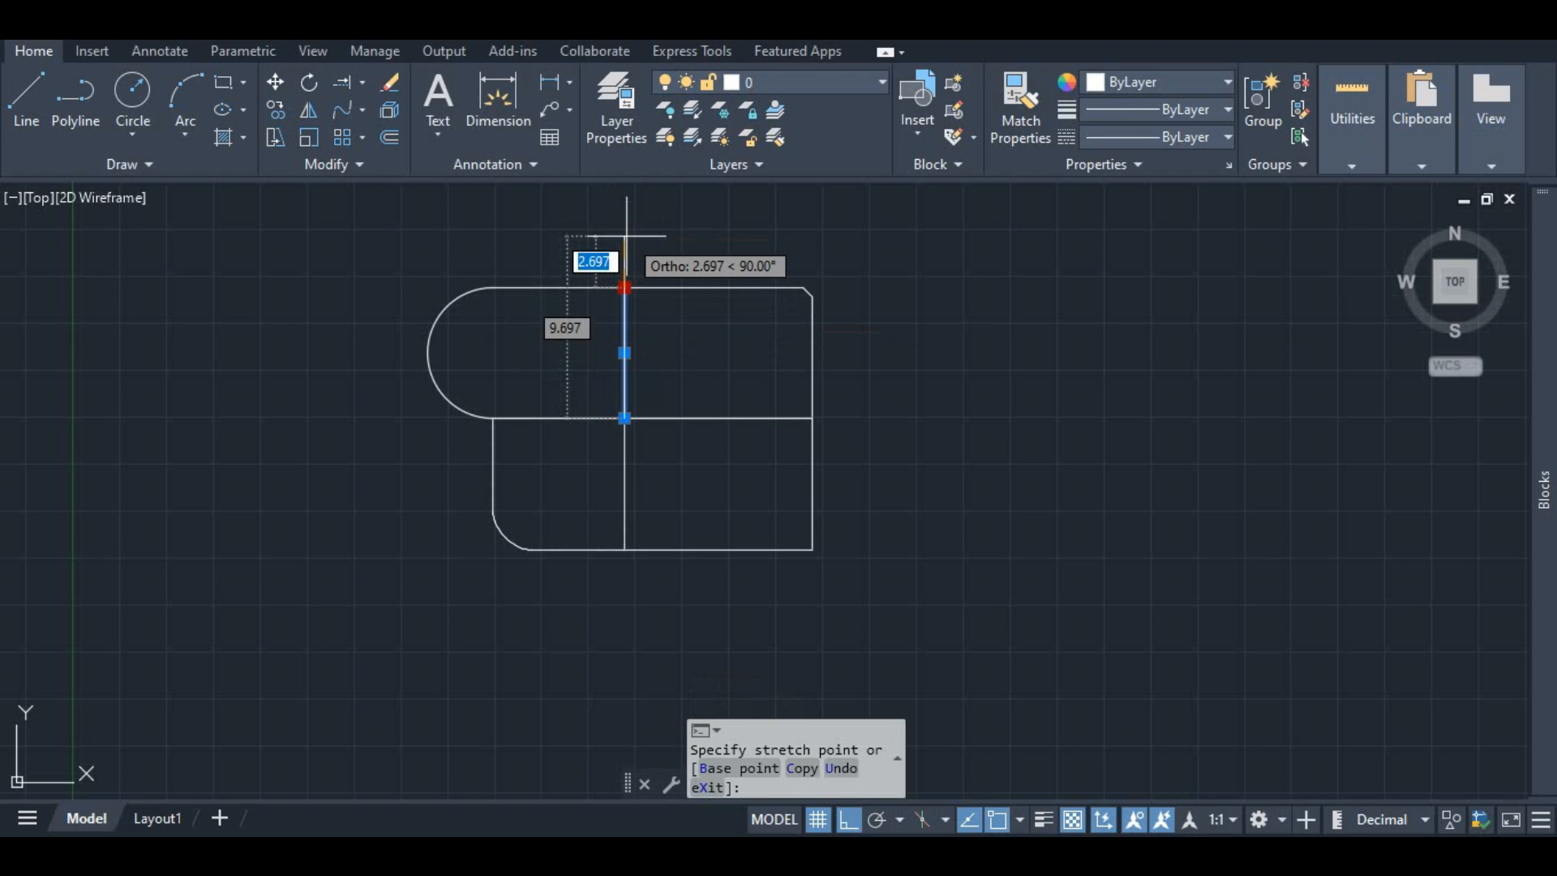
pyautogui.write('3')
pyautogui.press('Return')
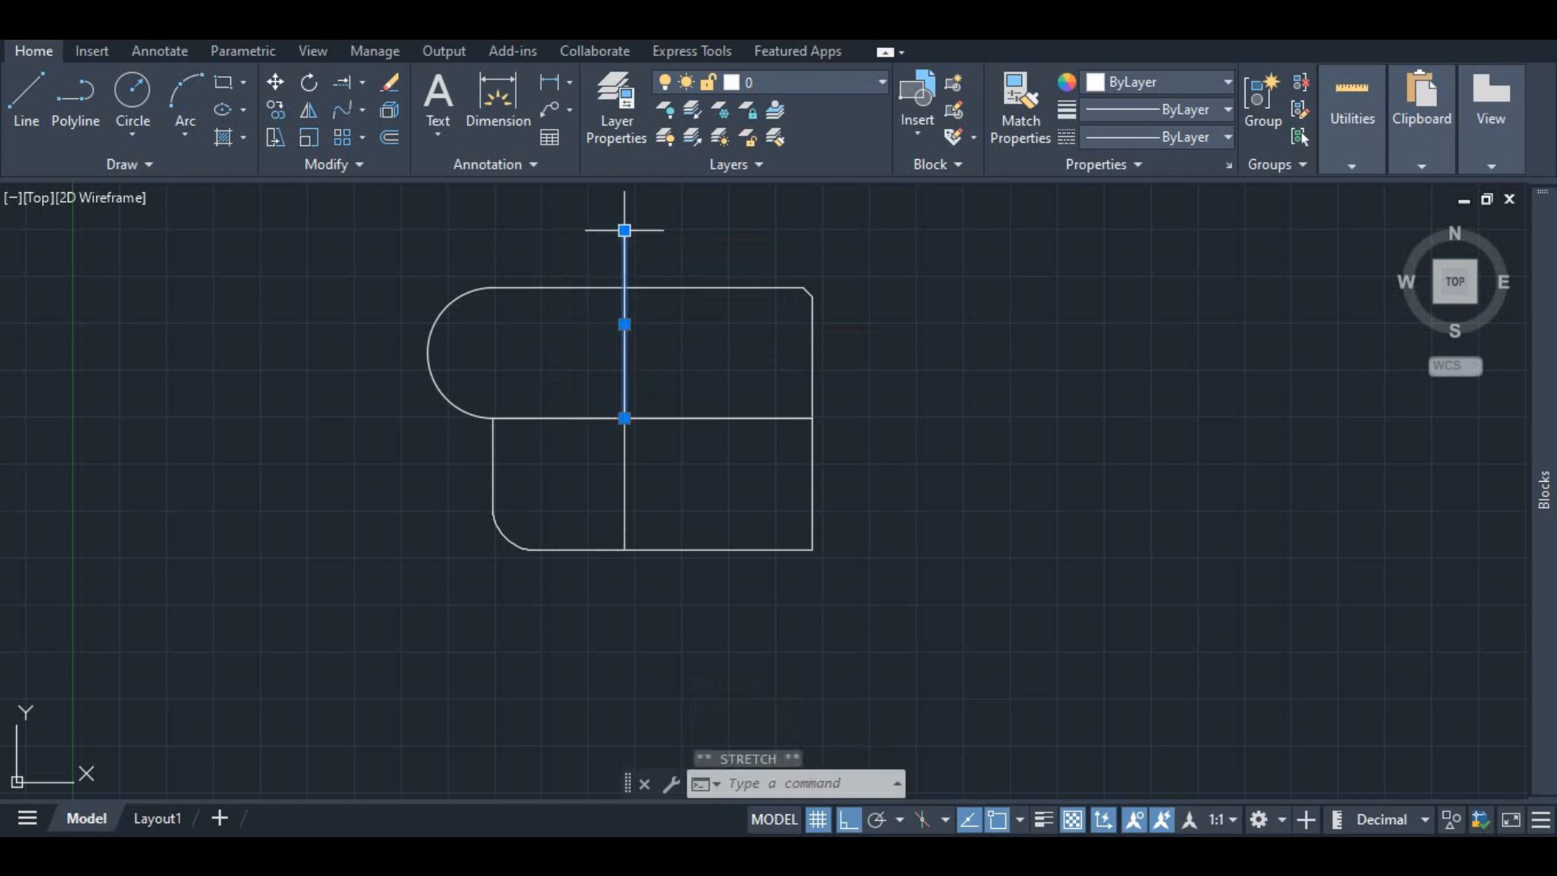
pyautogui.press('Escape')
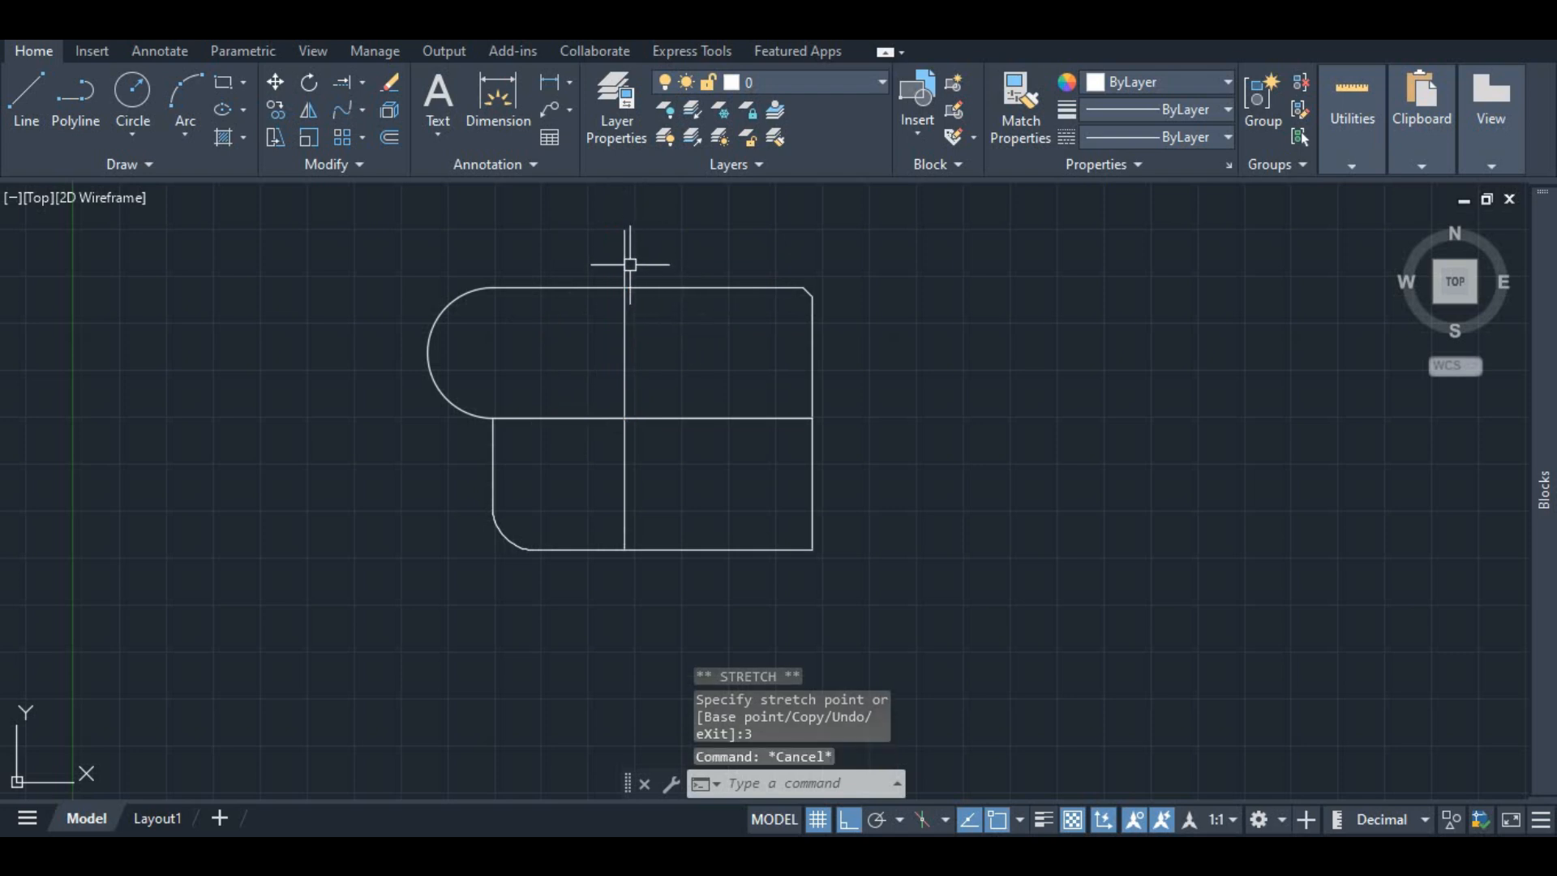
pyautogui.click(519, 95)
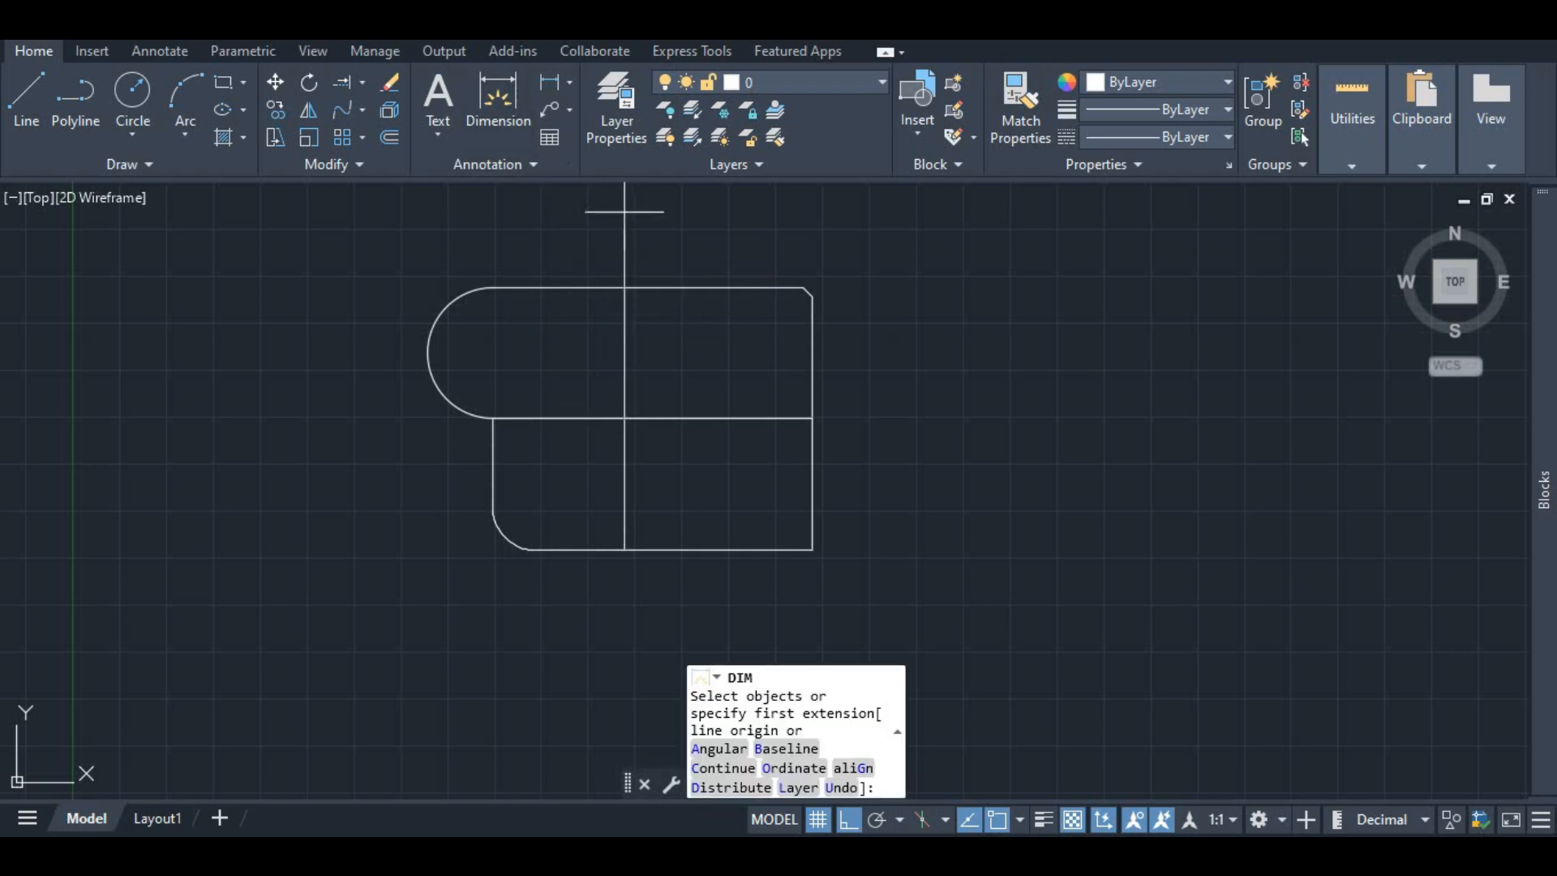
pyautogui.click(625, 230)
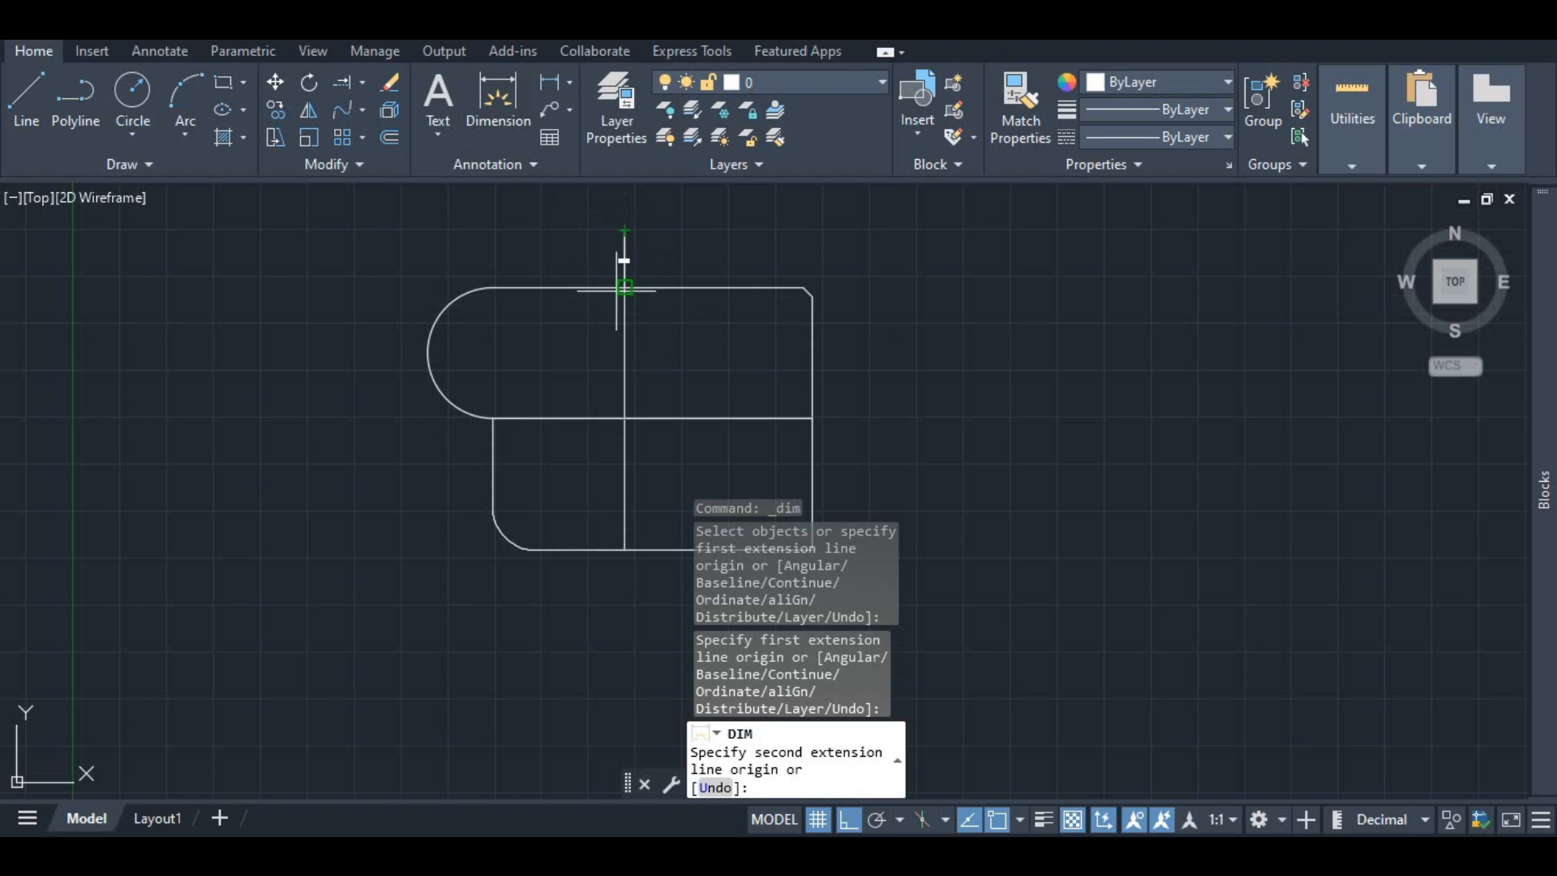
pyautogui.scroll(6, 618, 288)
pyautogui.scroll(-2, 628, 289)
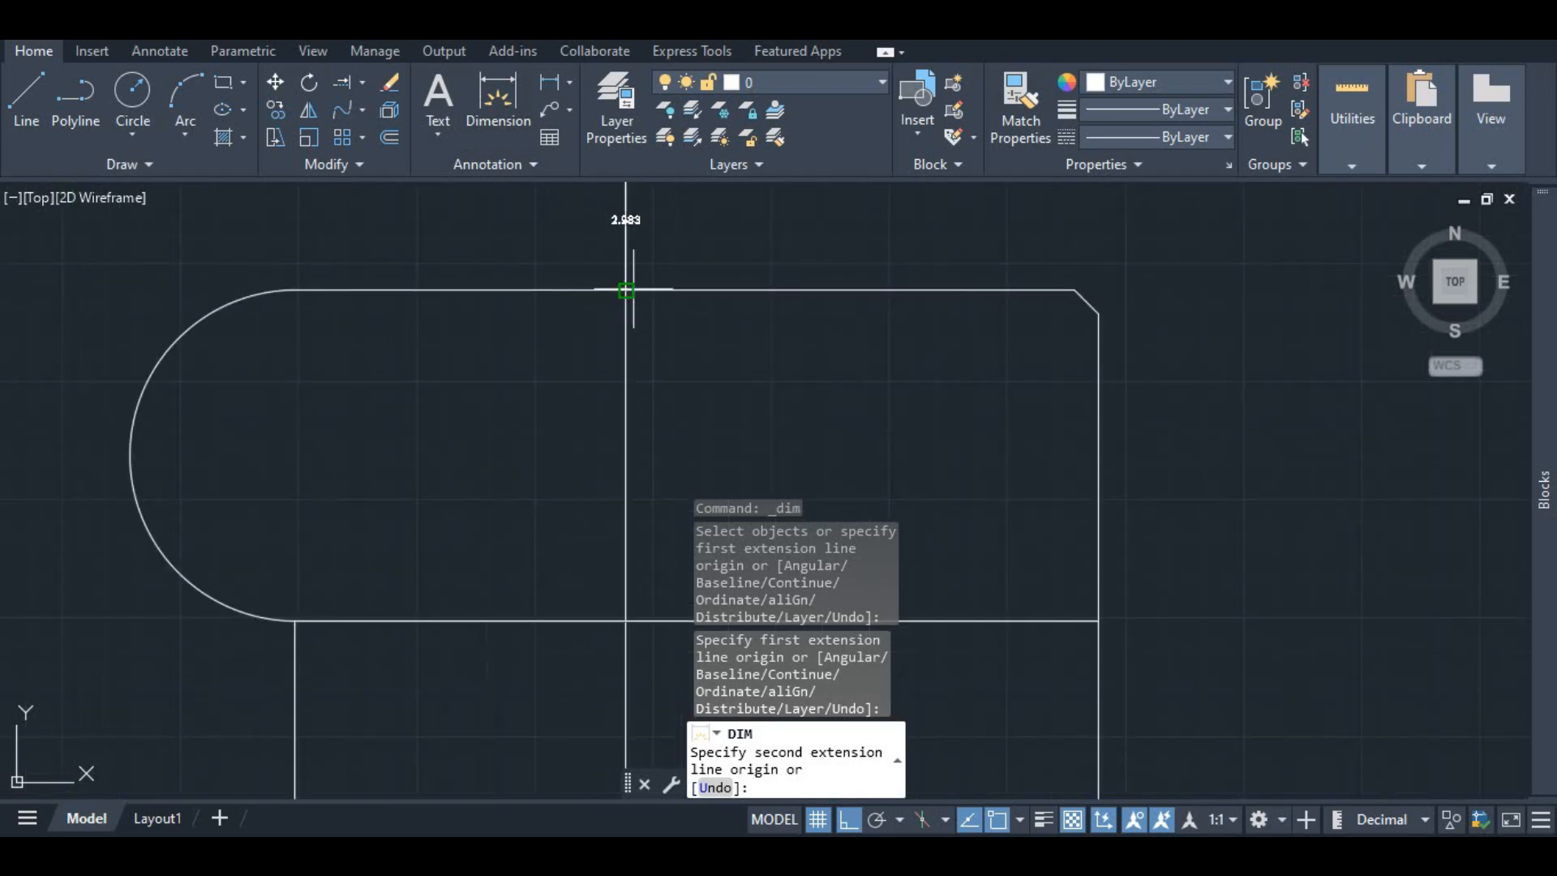
pyautogui.press('Escape')
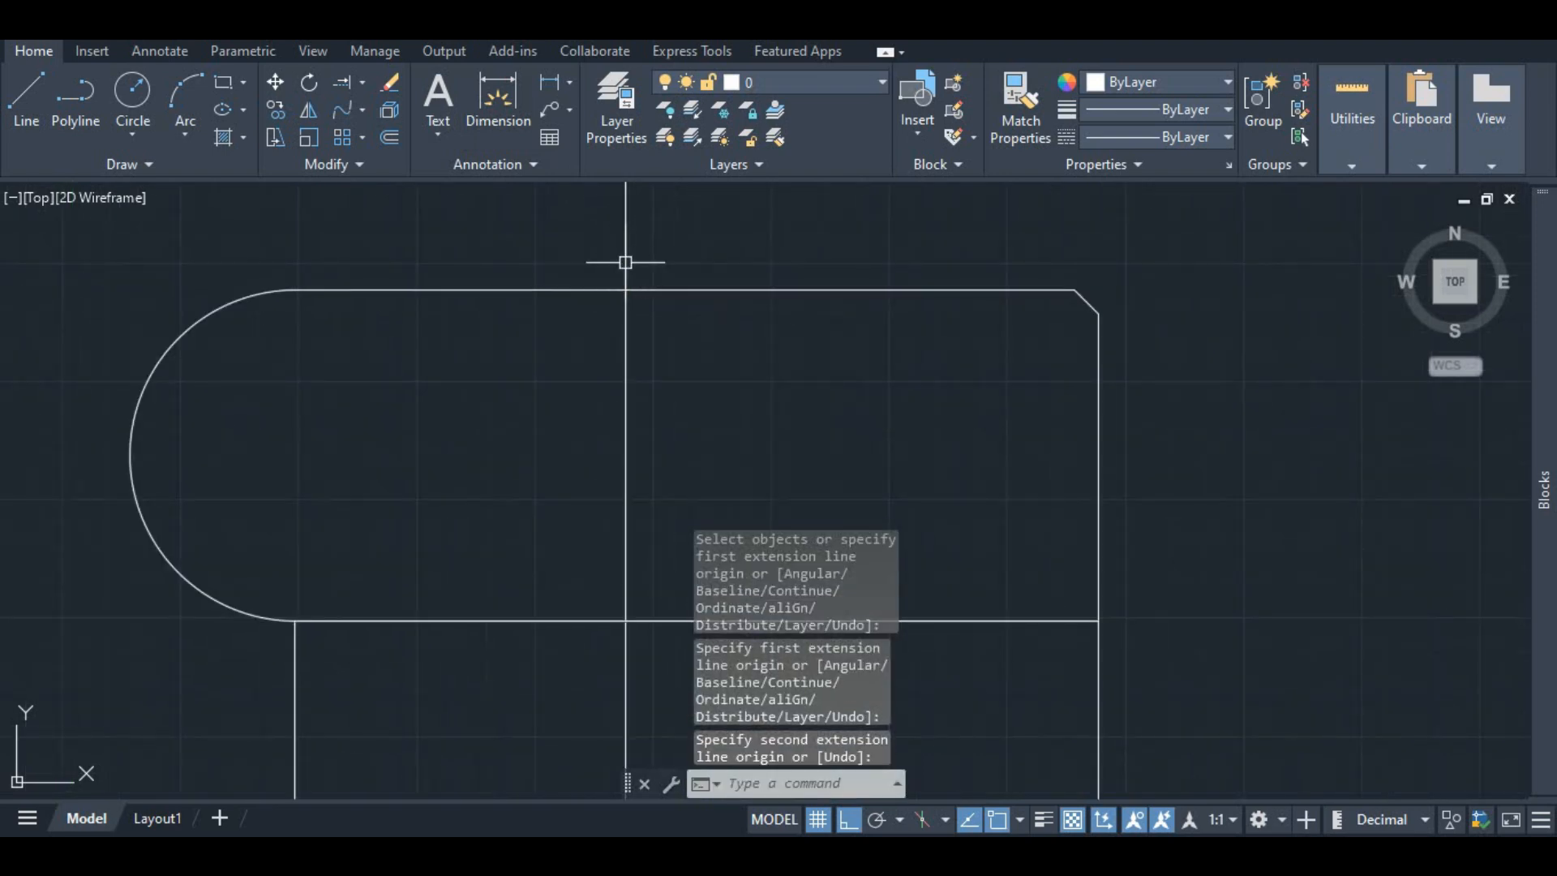
pyautogui.scroll(-6, 613, 295)
pyautogui.click(610, 295)
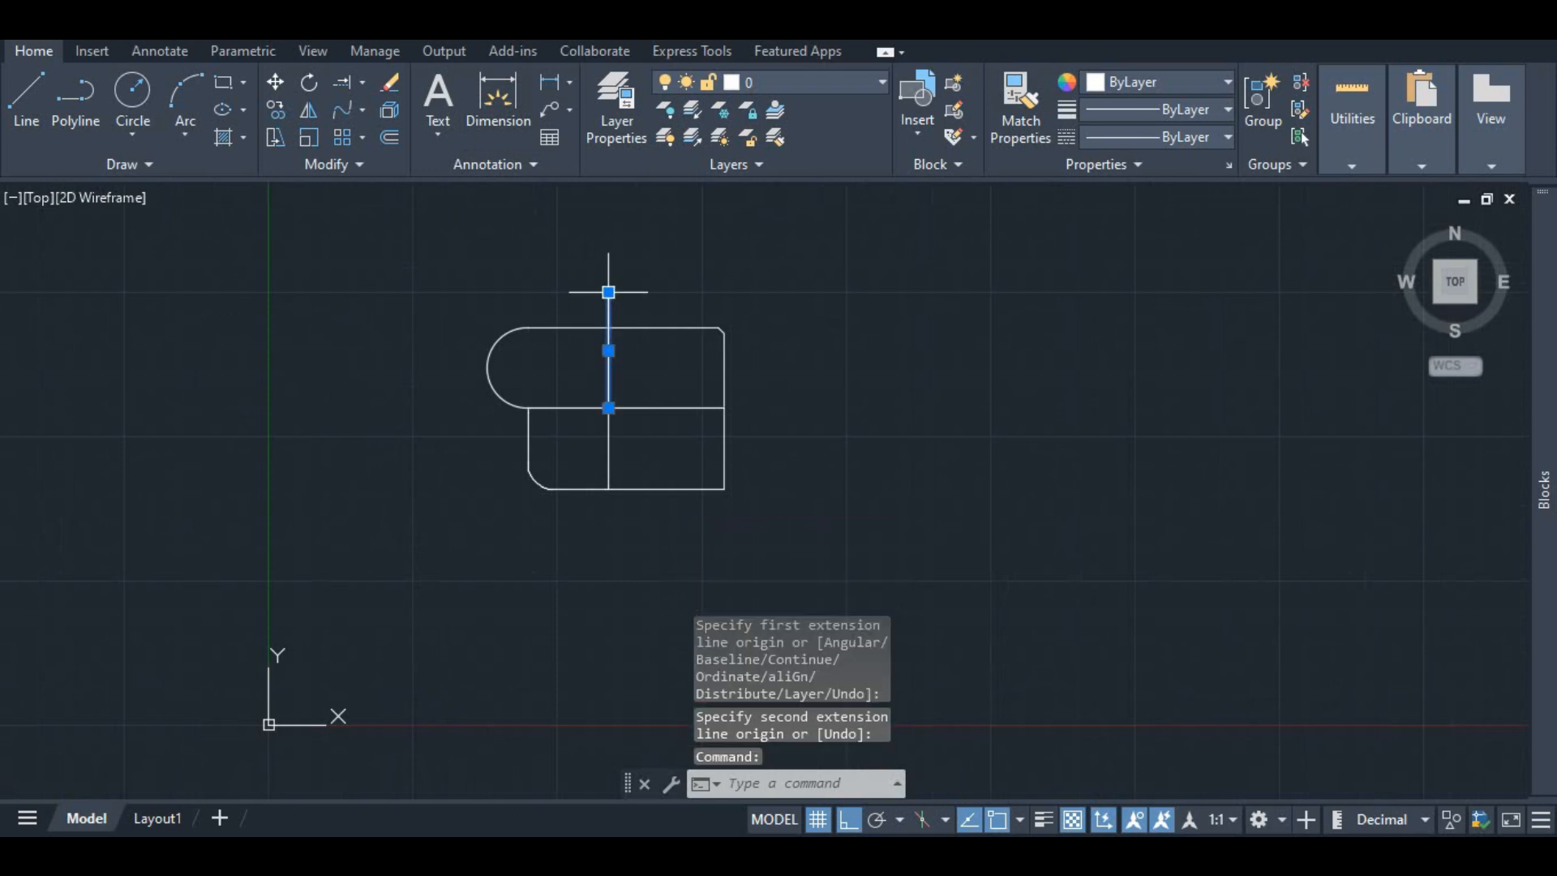
pyautogui.click(608, 291)
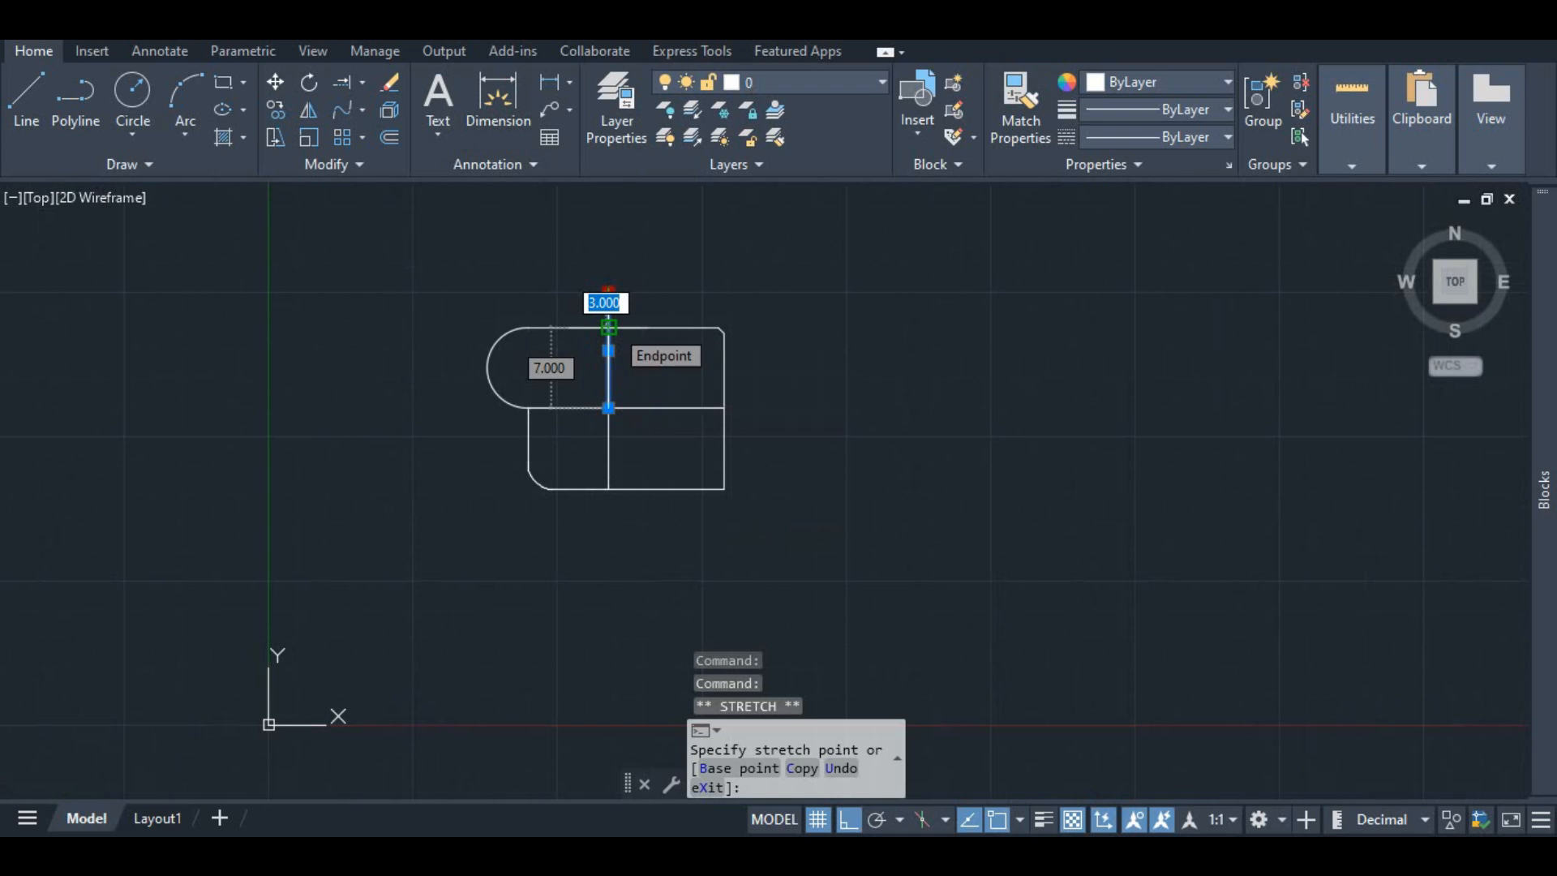
pyautogui.press('Escape')
pyautogui.scroll(5, 612, 324)
pyautogui.scroll(-2, 632, 333)
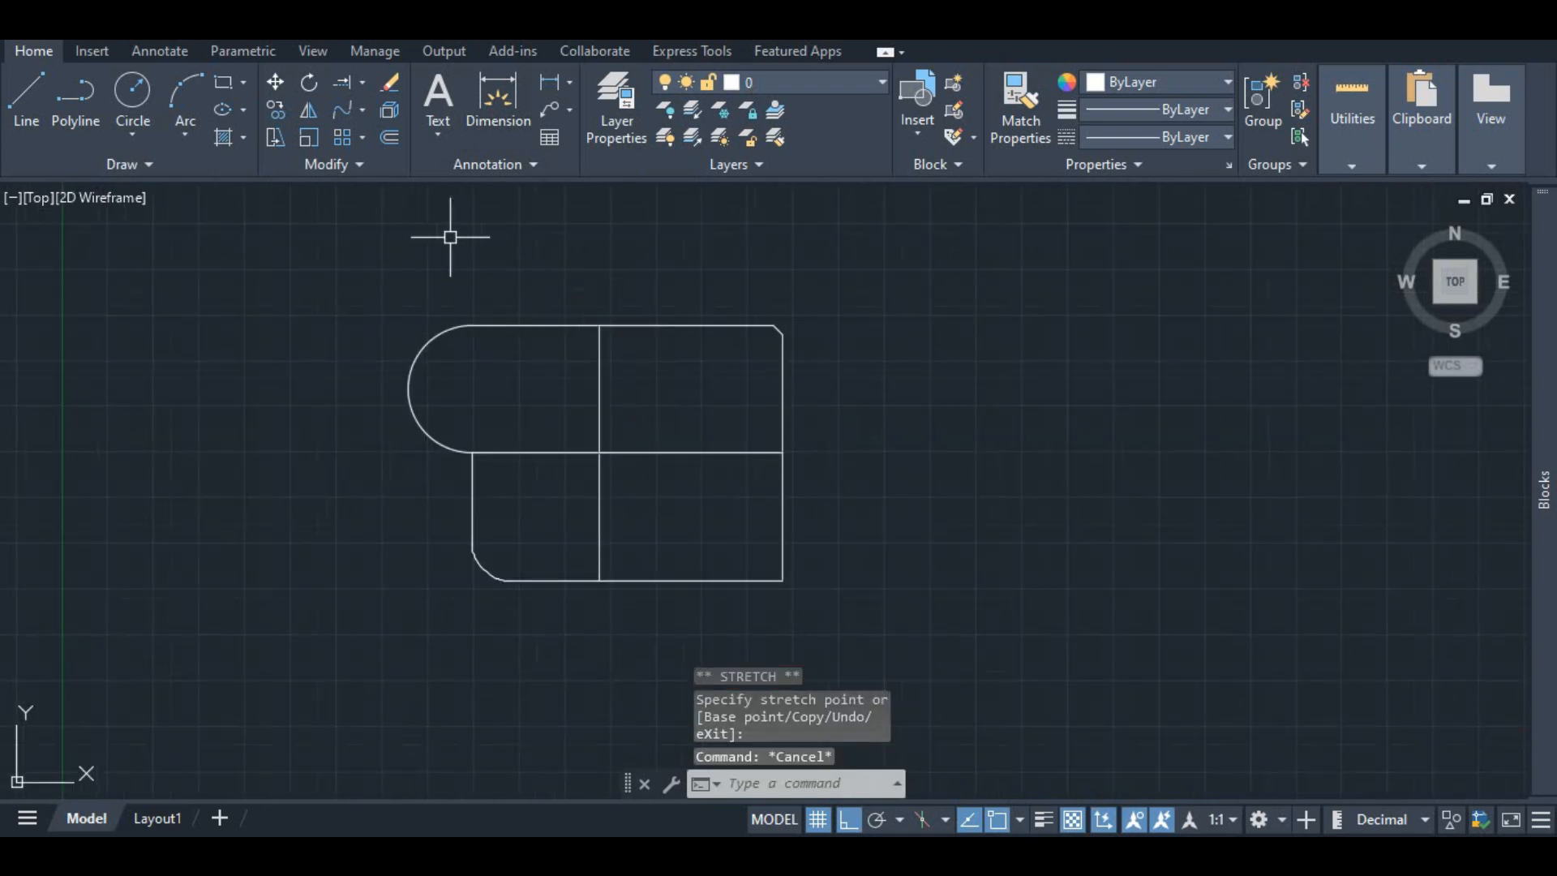
# Step: Scale the upper rounded section and its middle line by a factor of 0.5 about the middle intersection point
pyautogui.click(310, 139)
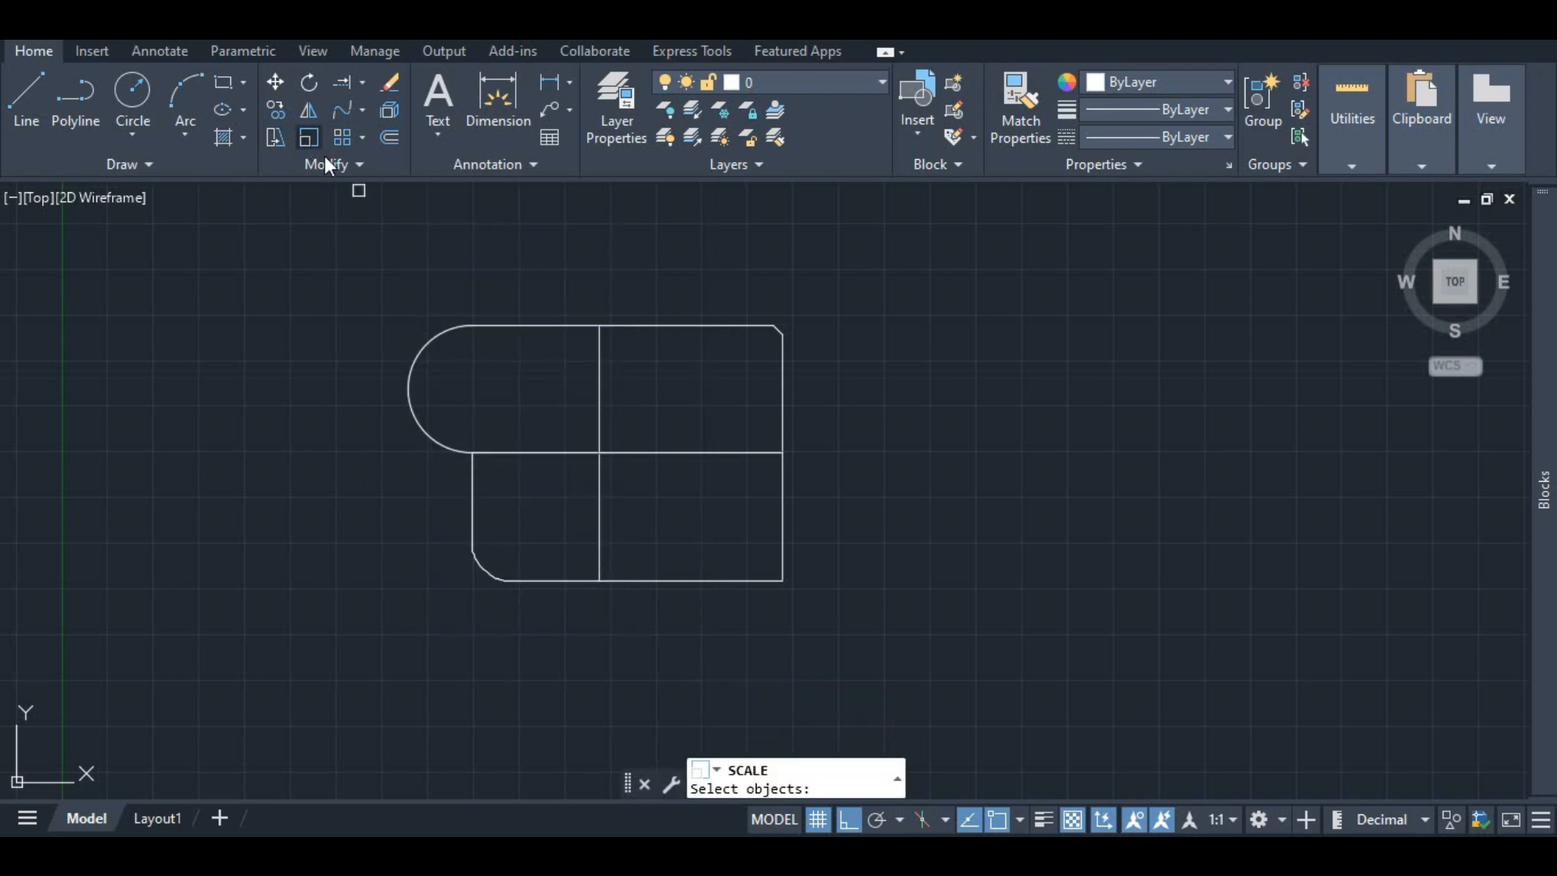
pyautogui.click(307, 135)
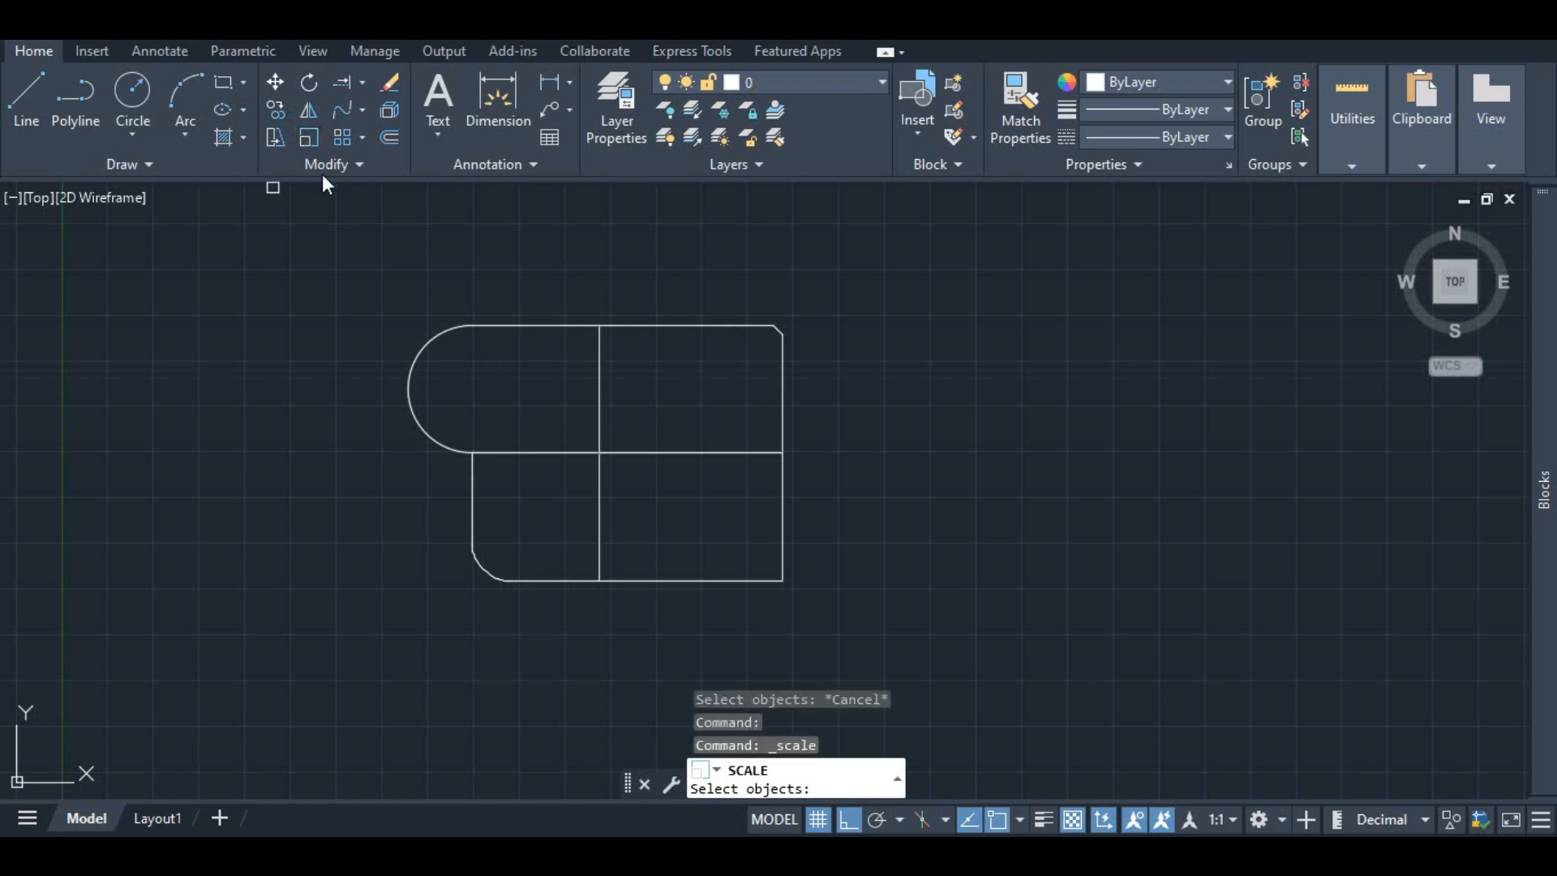
pyautogui.click(598, 379)
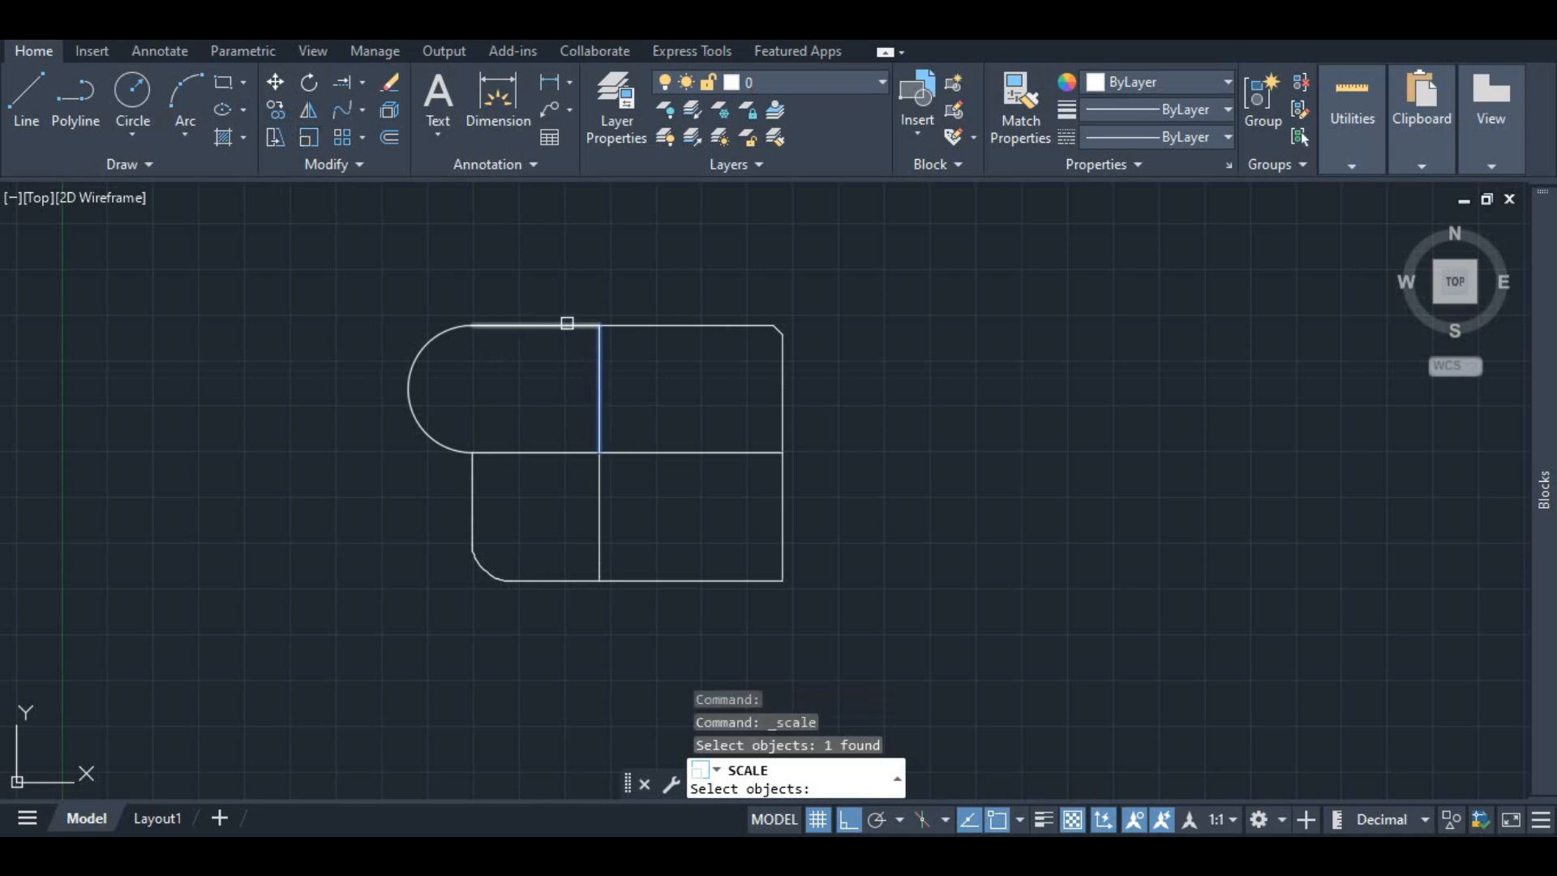
pyautogui.click(566, 325)
pyautogui.click(648, 326)
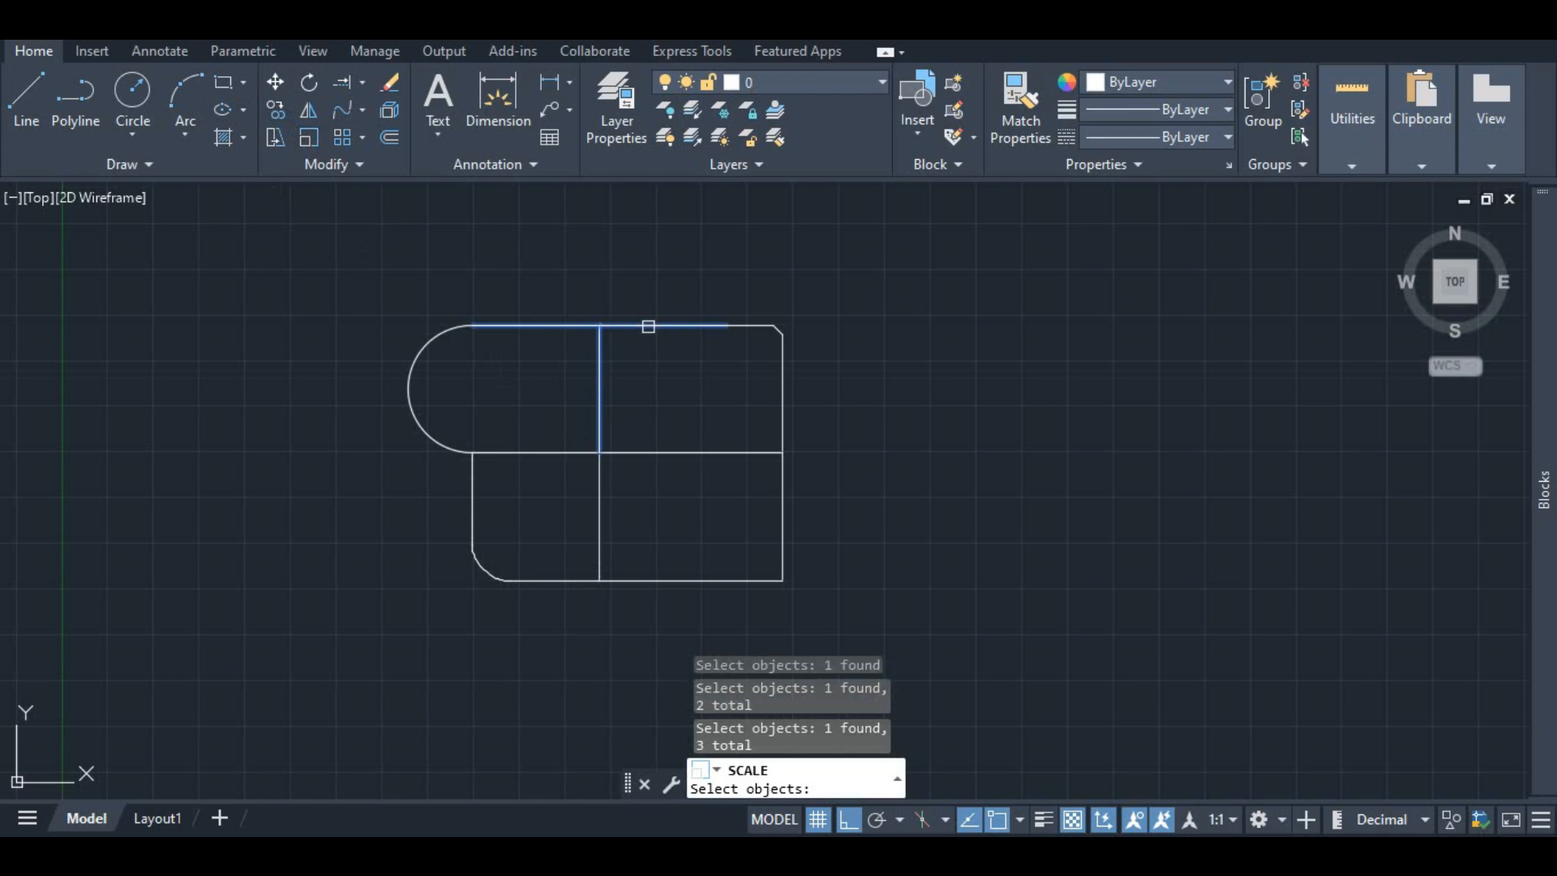
pyautogui.click(761, 322)
pyautogui.click(783, 381)
pyautogui.click(689, 451)
pyautogui.click(531, 451)
pyautogui.click(410, 389)
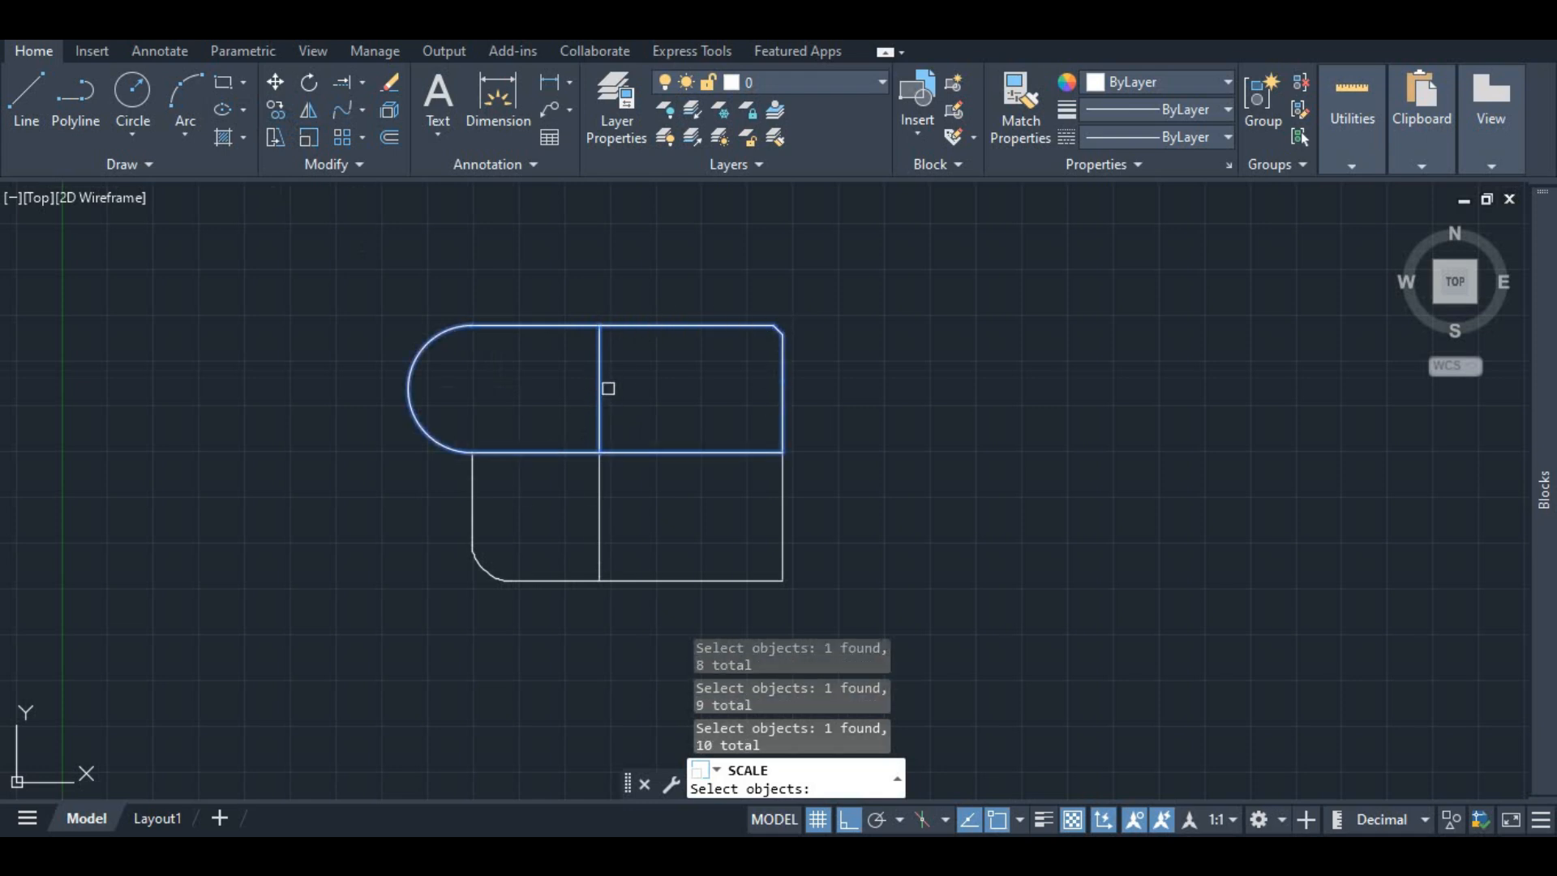
pyautogui.press('Return')
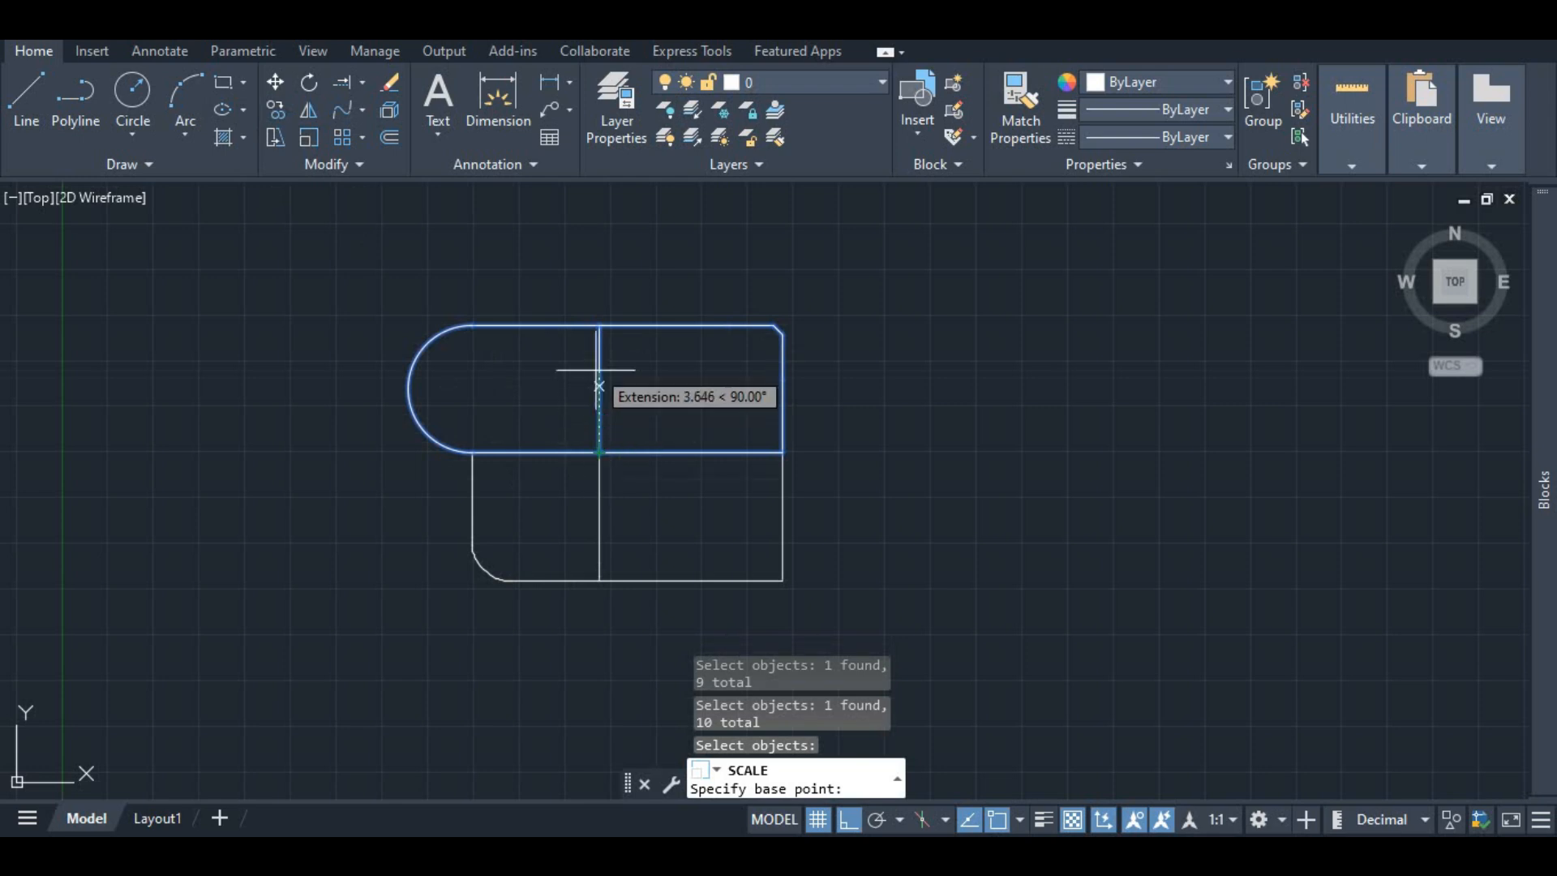
pyautogui.click(599, 451)
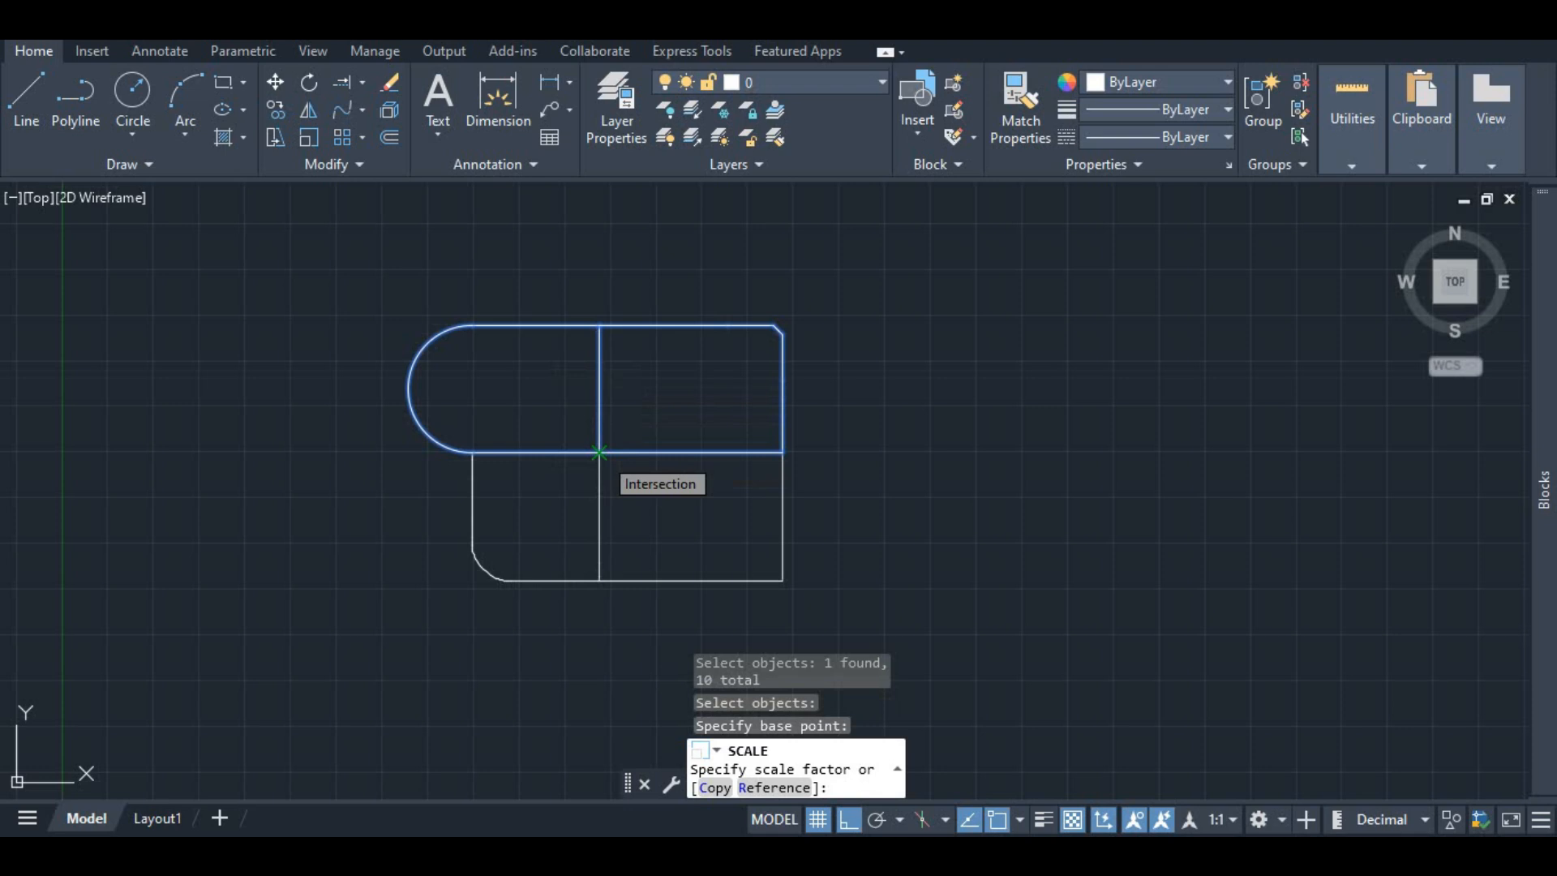
pyautogui.doubleClick(600, 451)
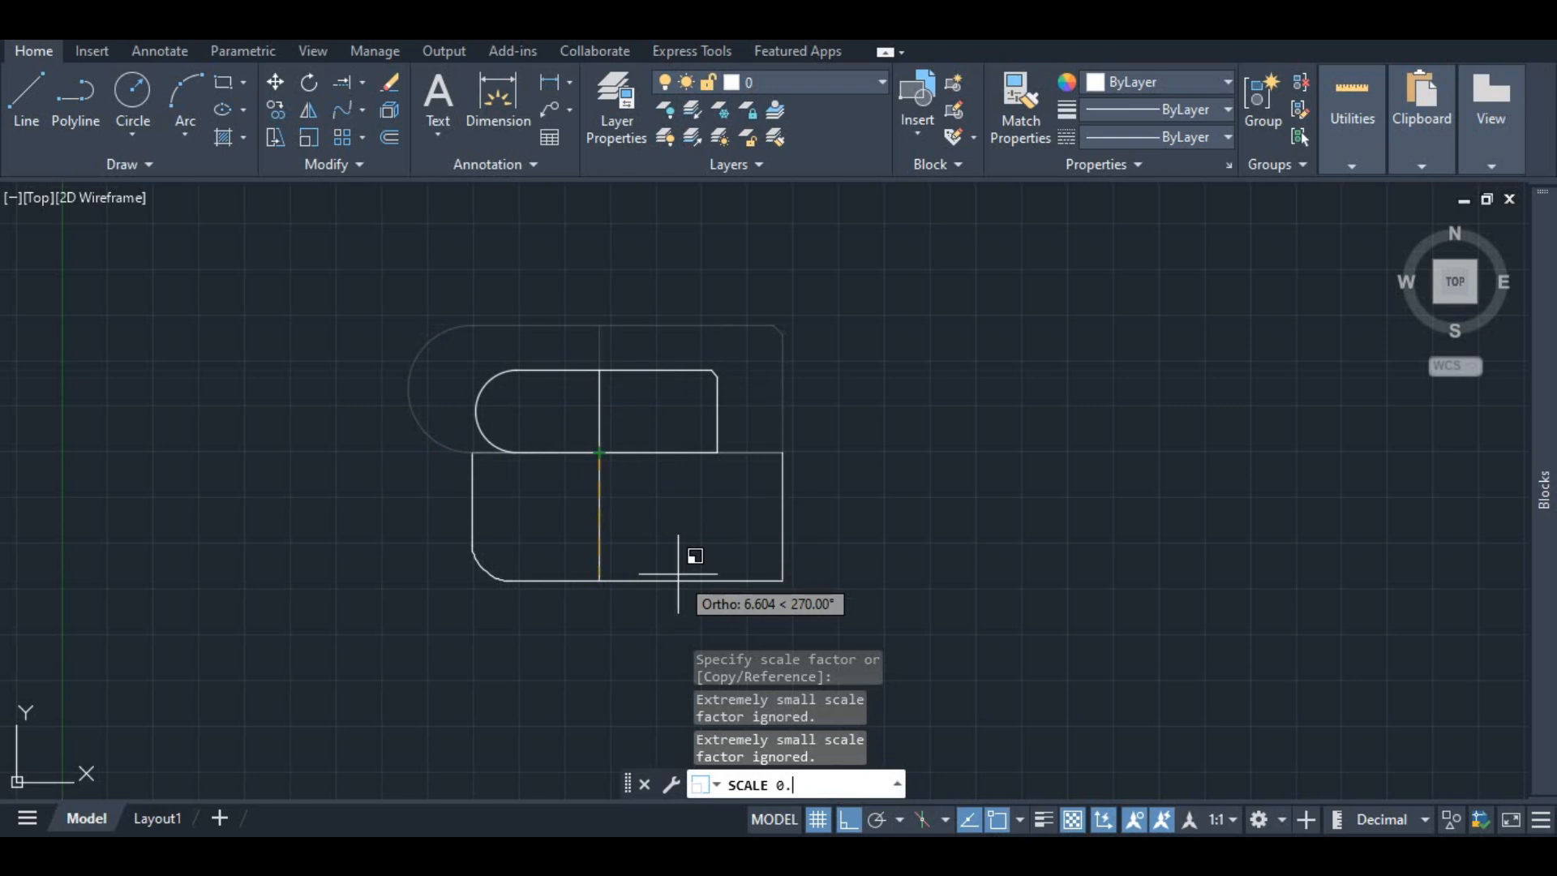
pyautogui.press('Return')
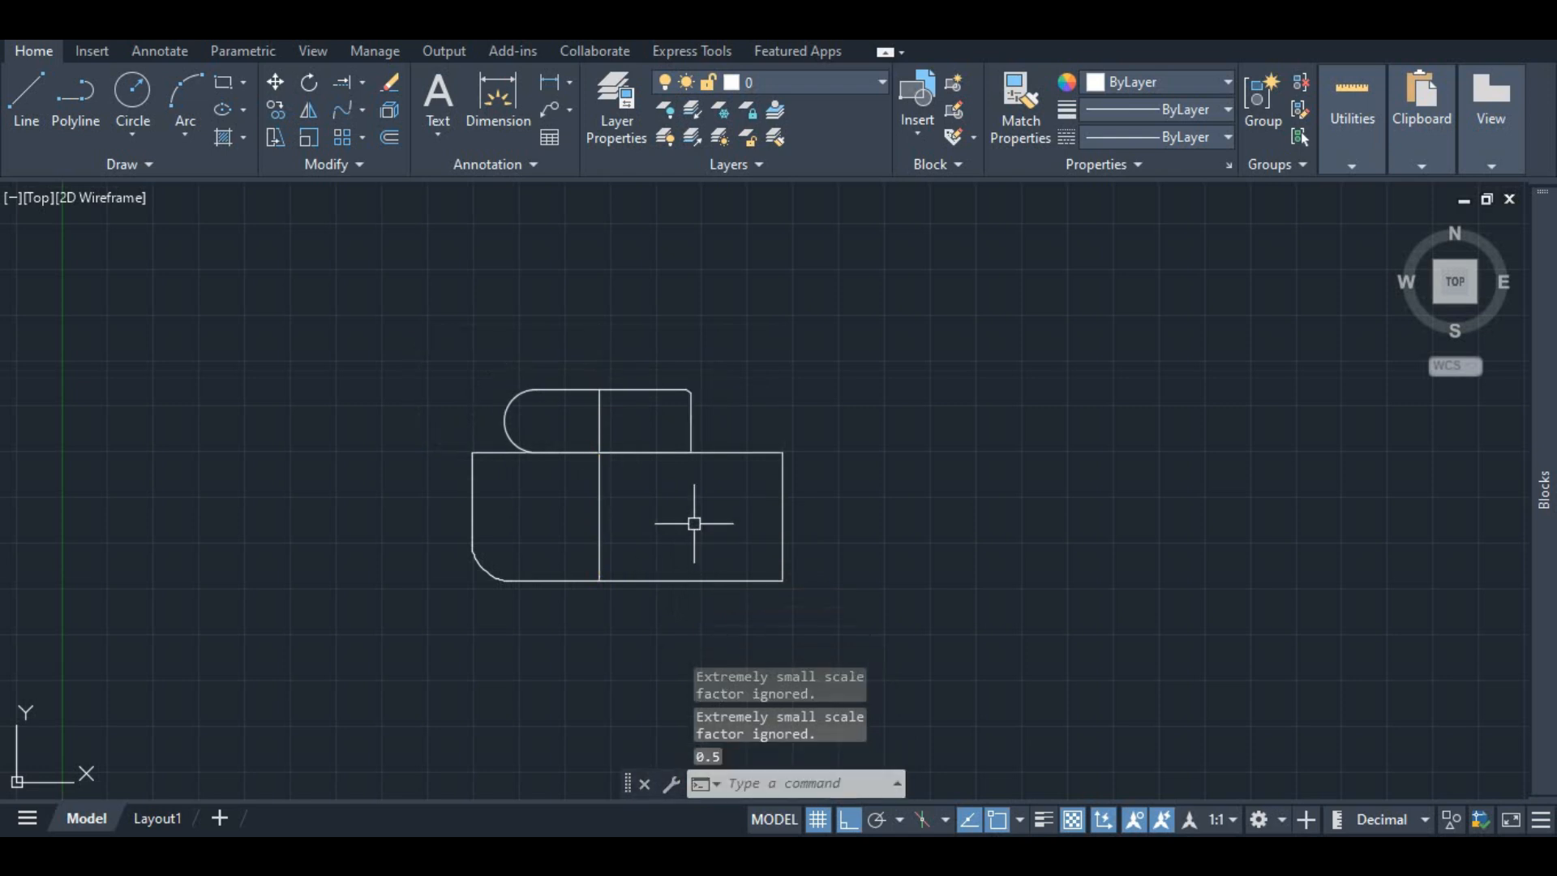
# Step: Undo the scaling of the upper section
pyautogui.scroll(4, 583, 451)
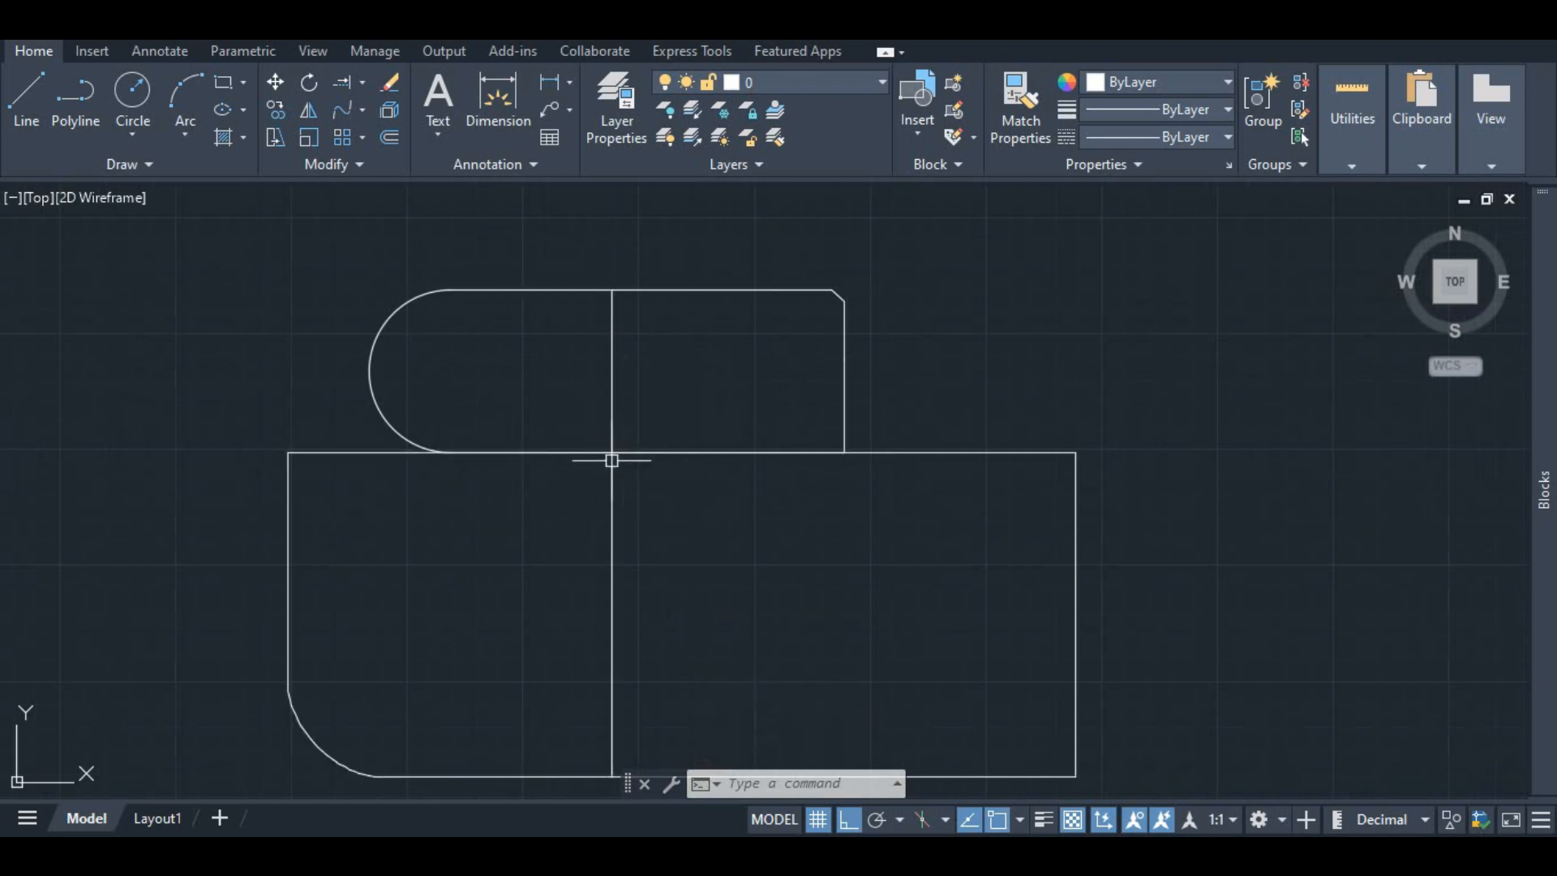
pyautogui.scroll(-2, 634, 361)
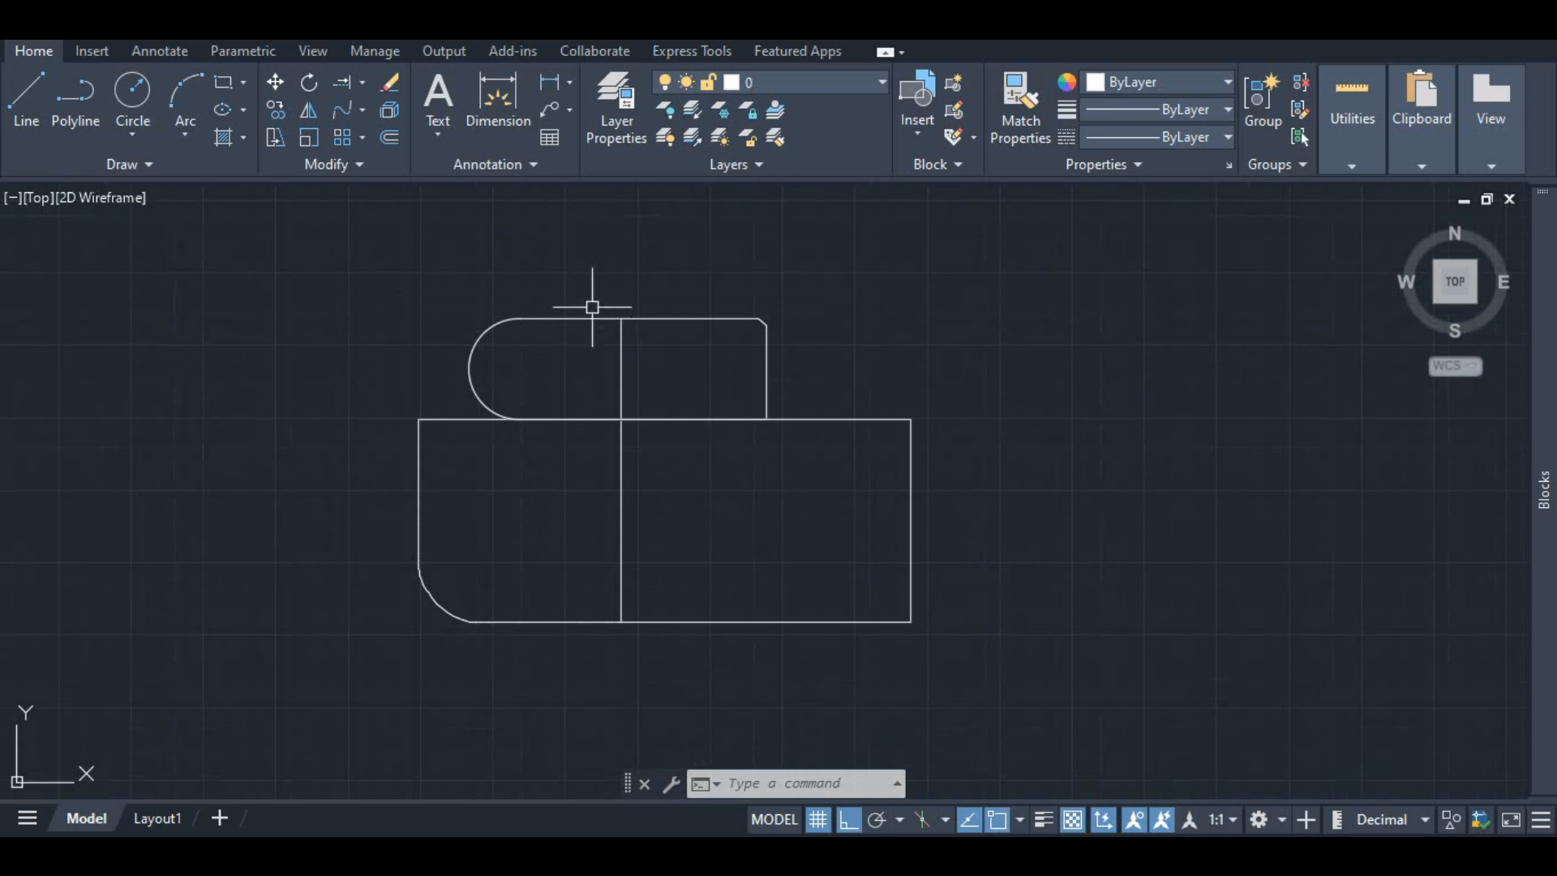
pyautogui.scroll(-2, 606, 348)
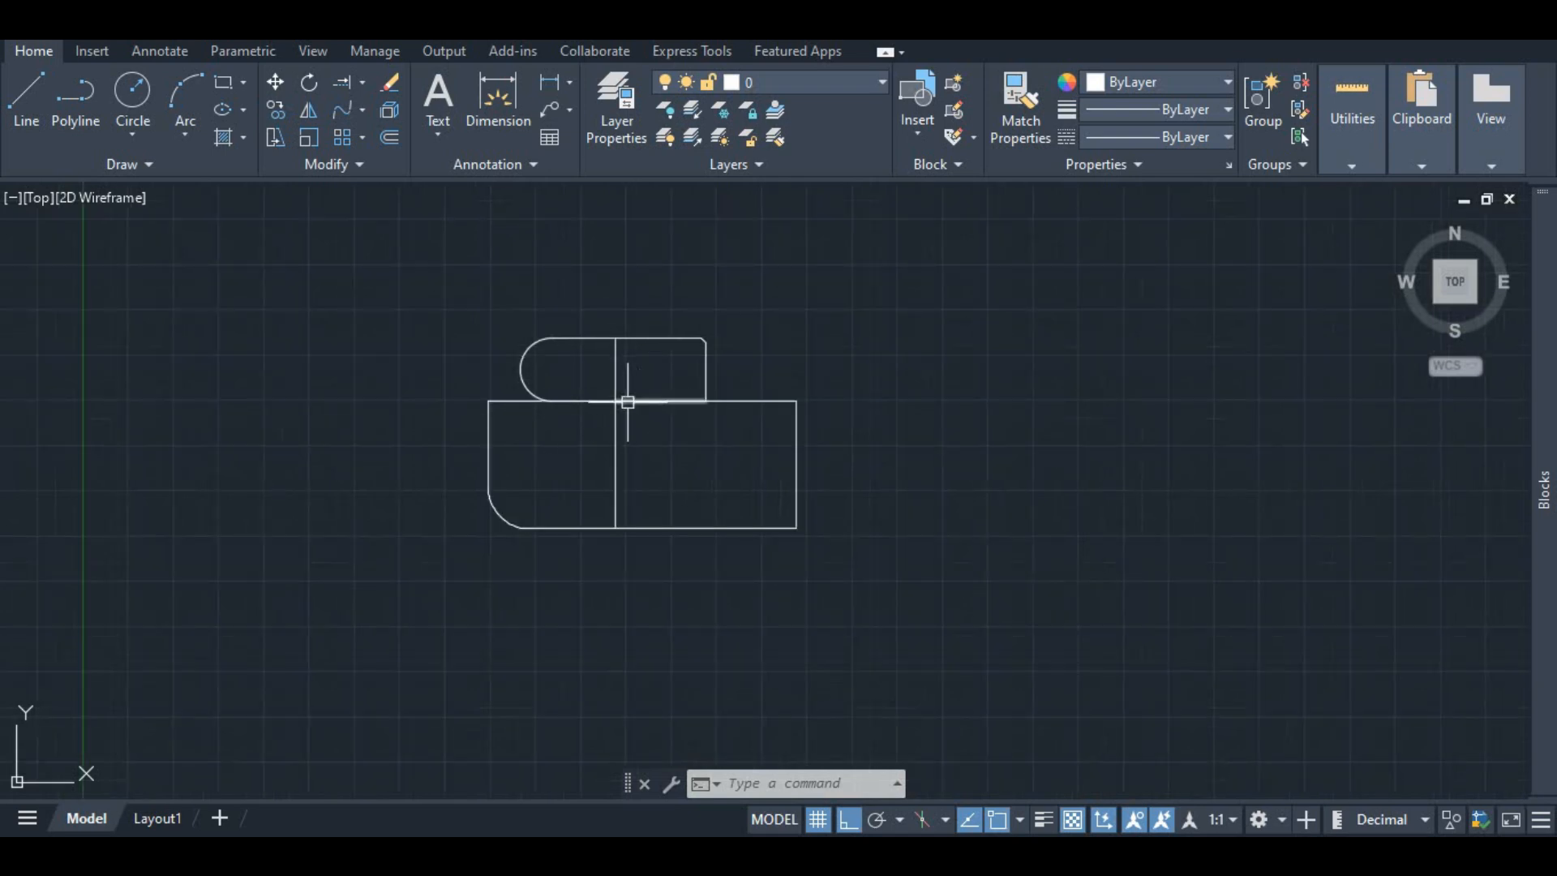
pyautogui.scroll(3, 600, 406)
pyautogui.scroll(-2, 612, 399)
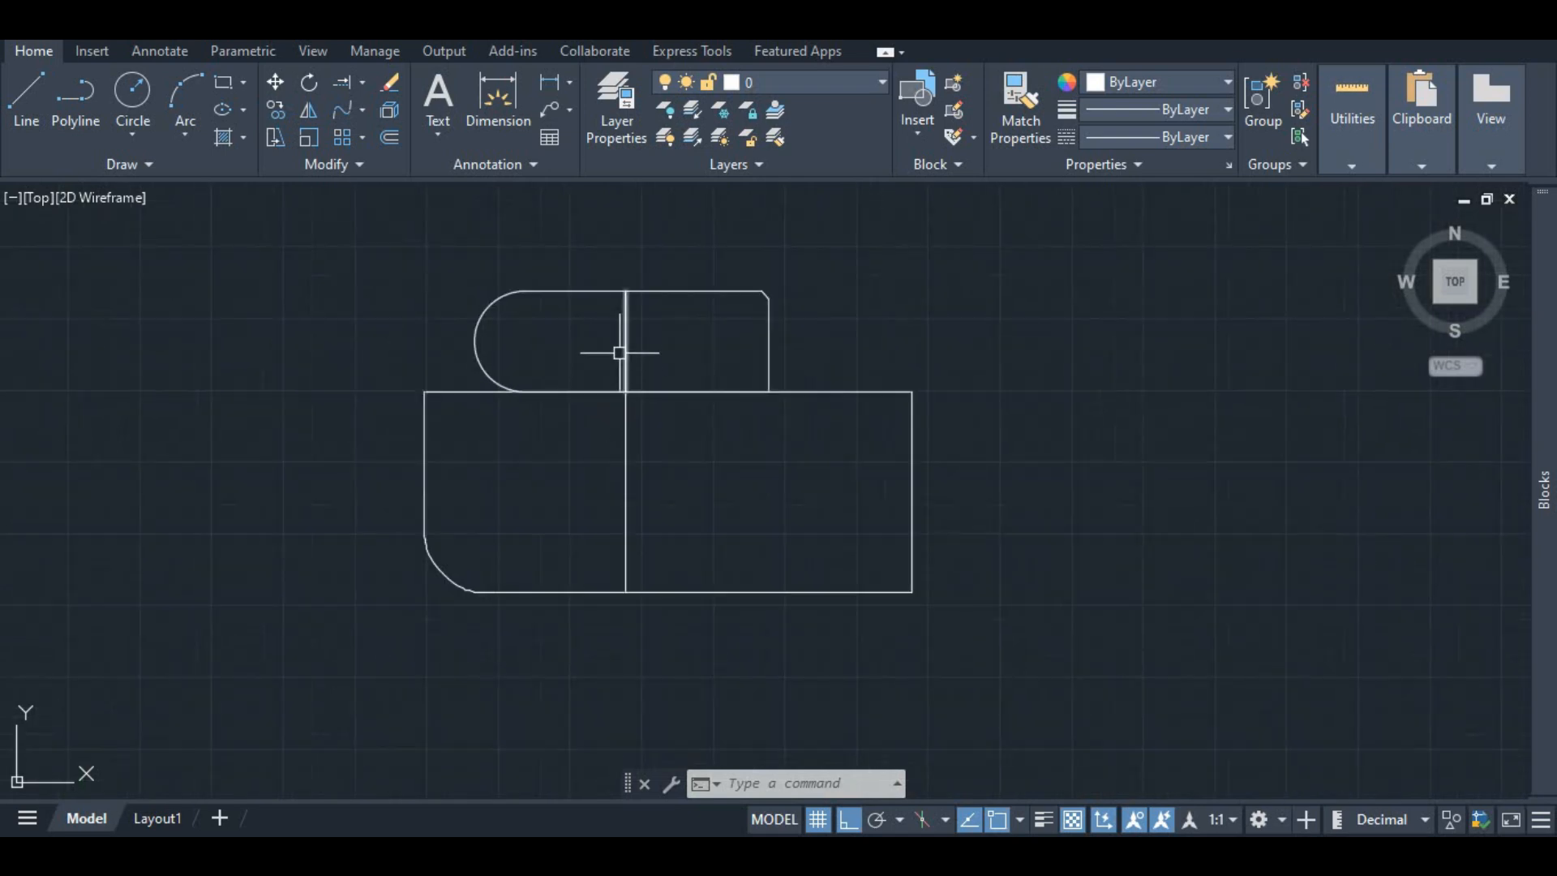
pyautogui.hotkey('ctrl', 'z')
pyautogui.hotkey('ctrl', 'z')
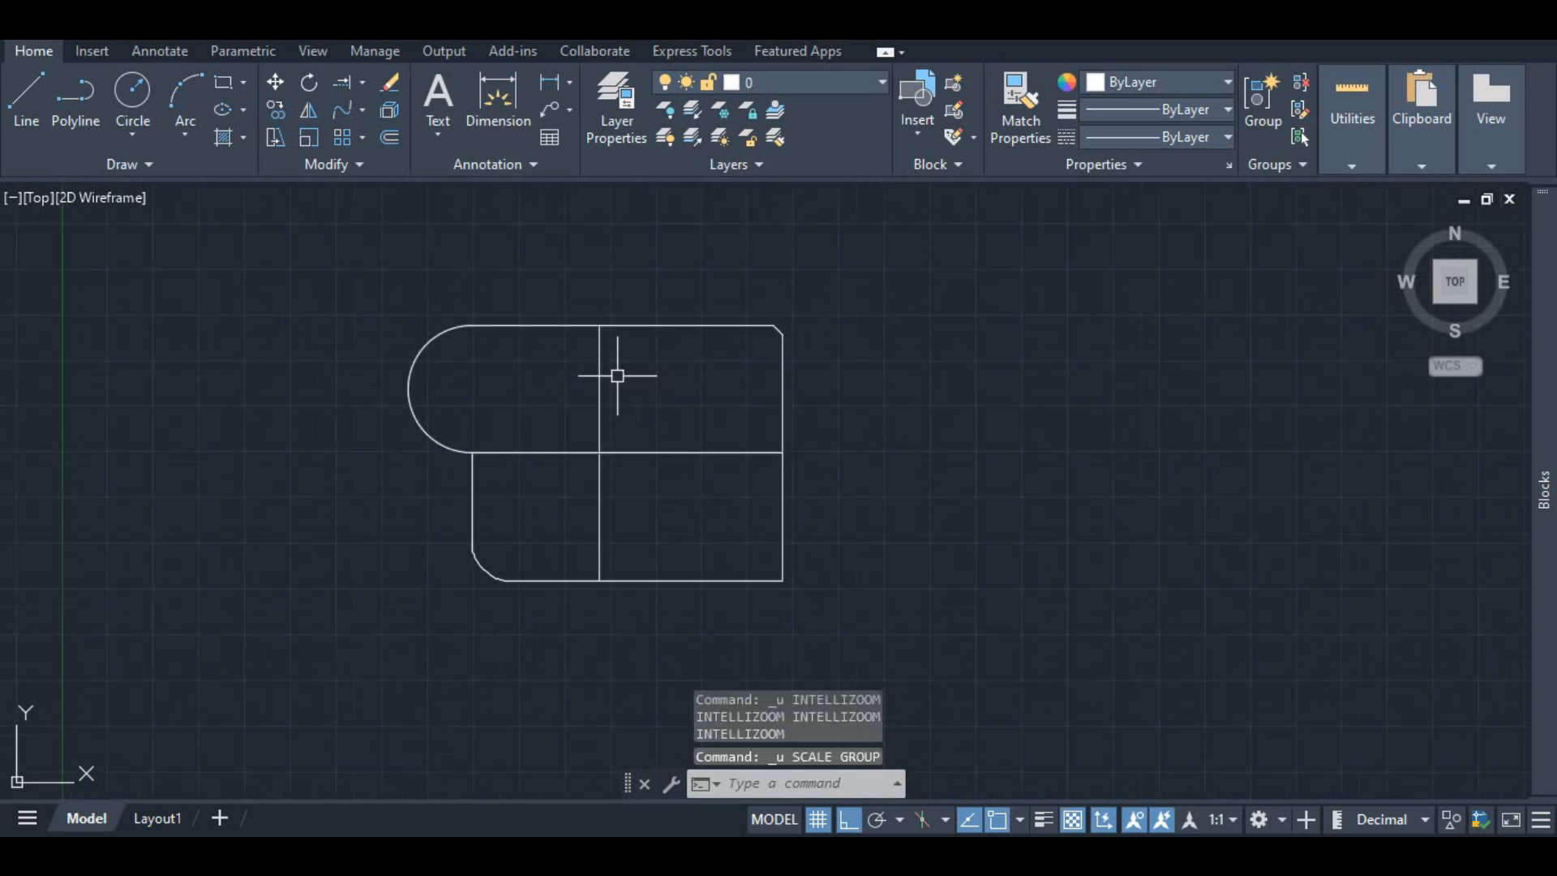
# Step: Create a rectangular array of the whole shape with 4 columns and 3 rows, then close the array editor
pyautogui.scroll(-2, 585, 348)
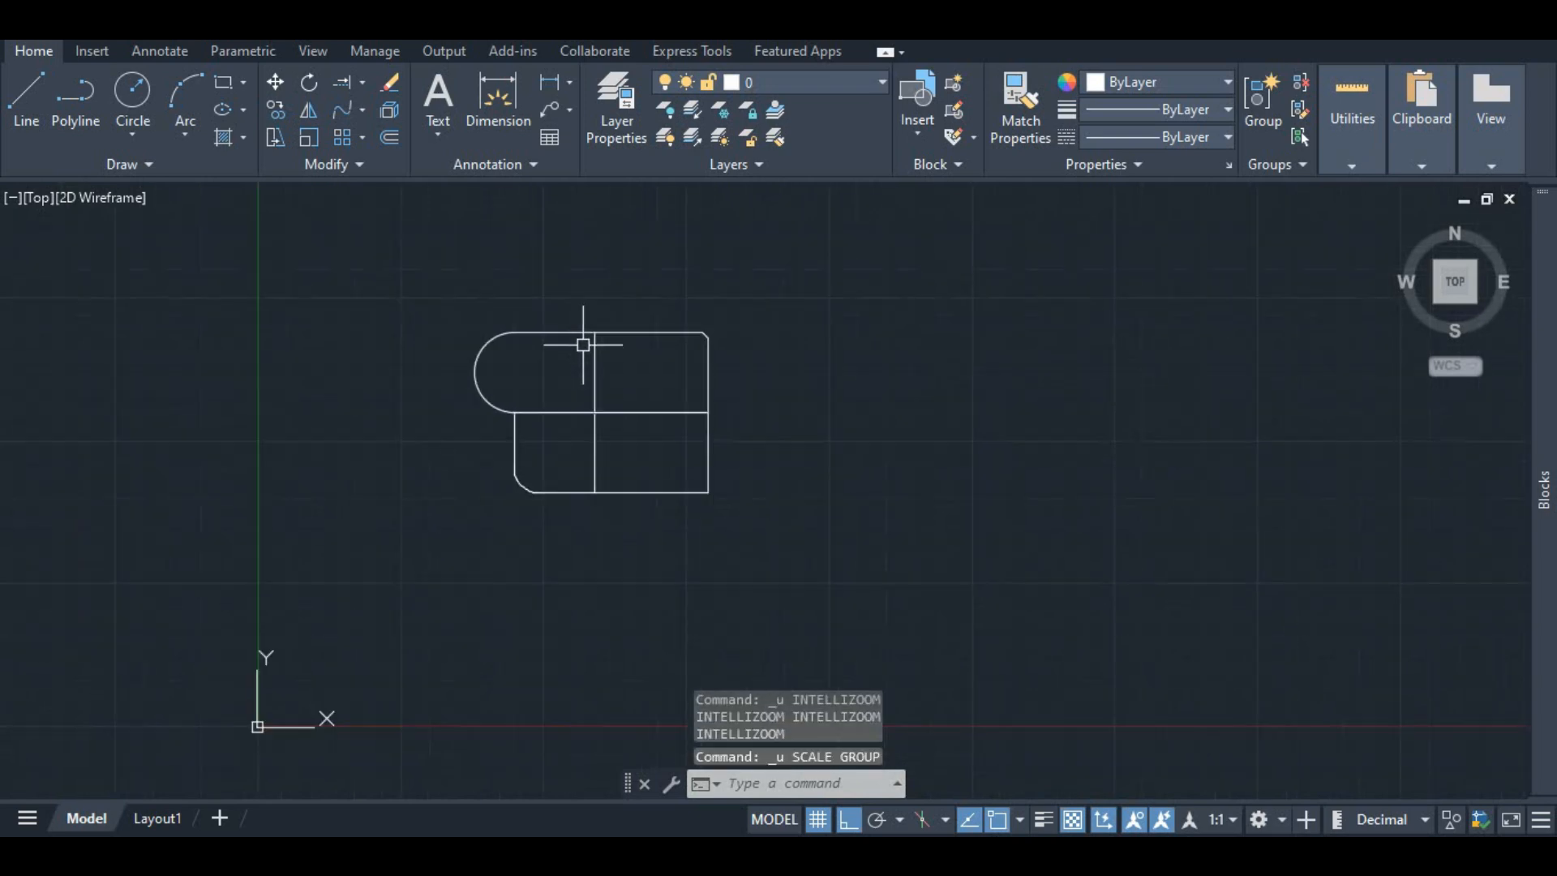
pyautogui.click(355, 139)
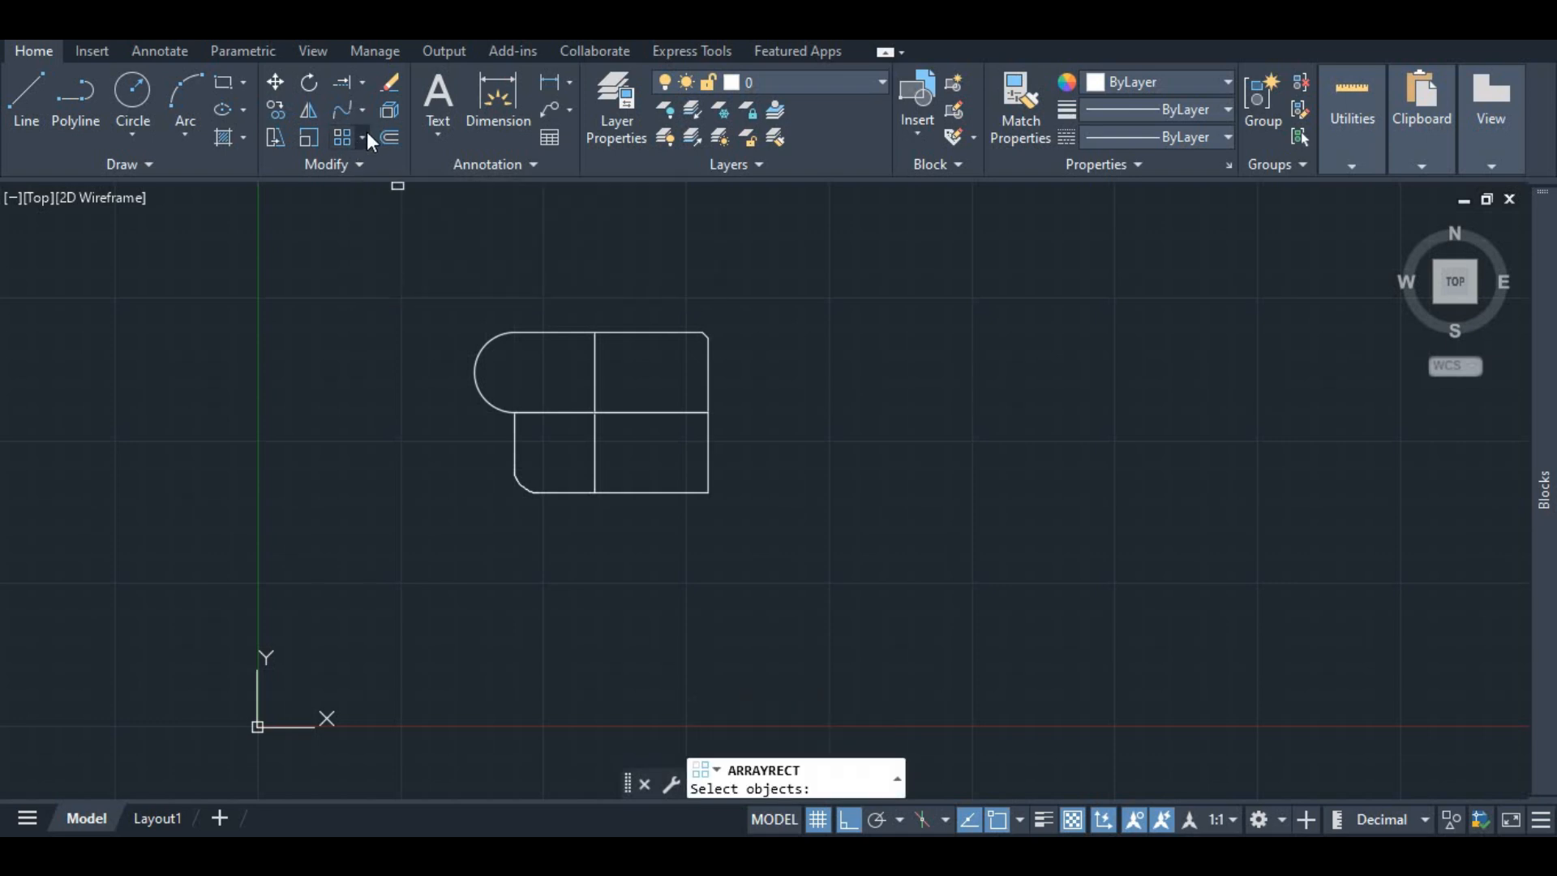
pyautogui.click(367, 133)
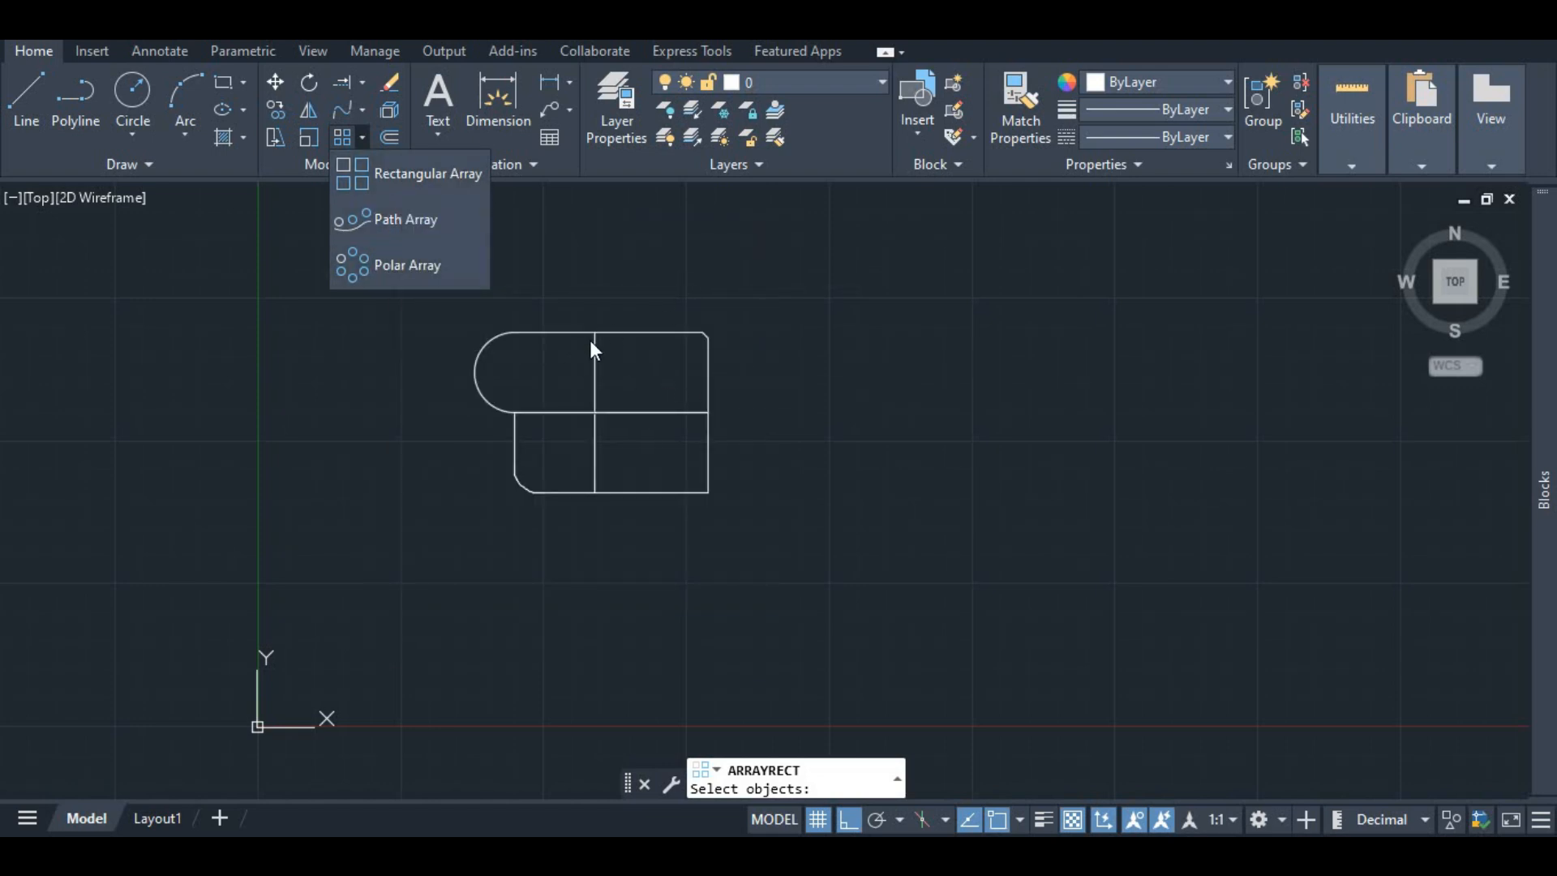
pyautogui.click(527, 331)
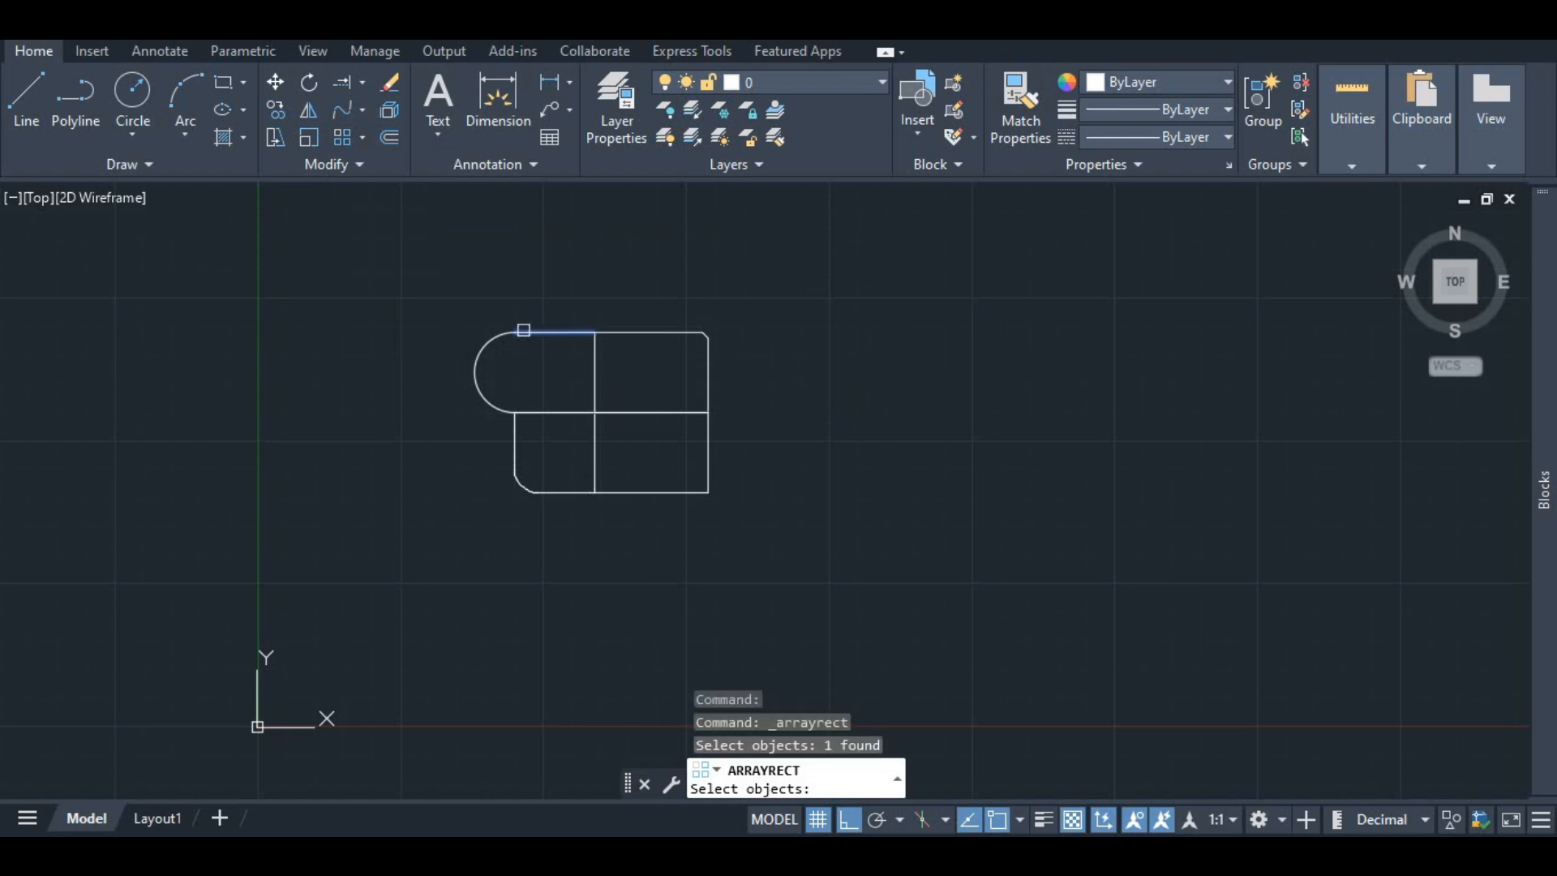
pyautogui.click(344, 139)
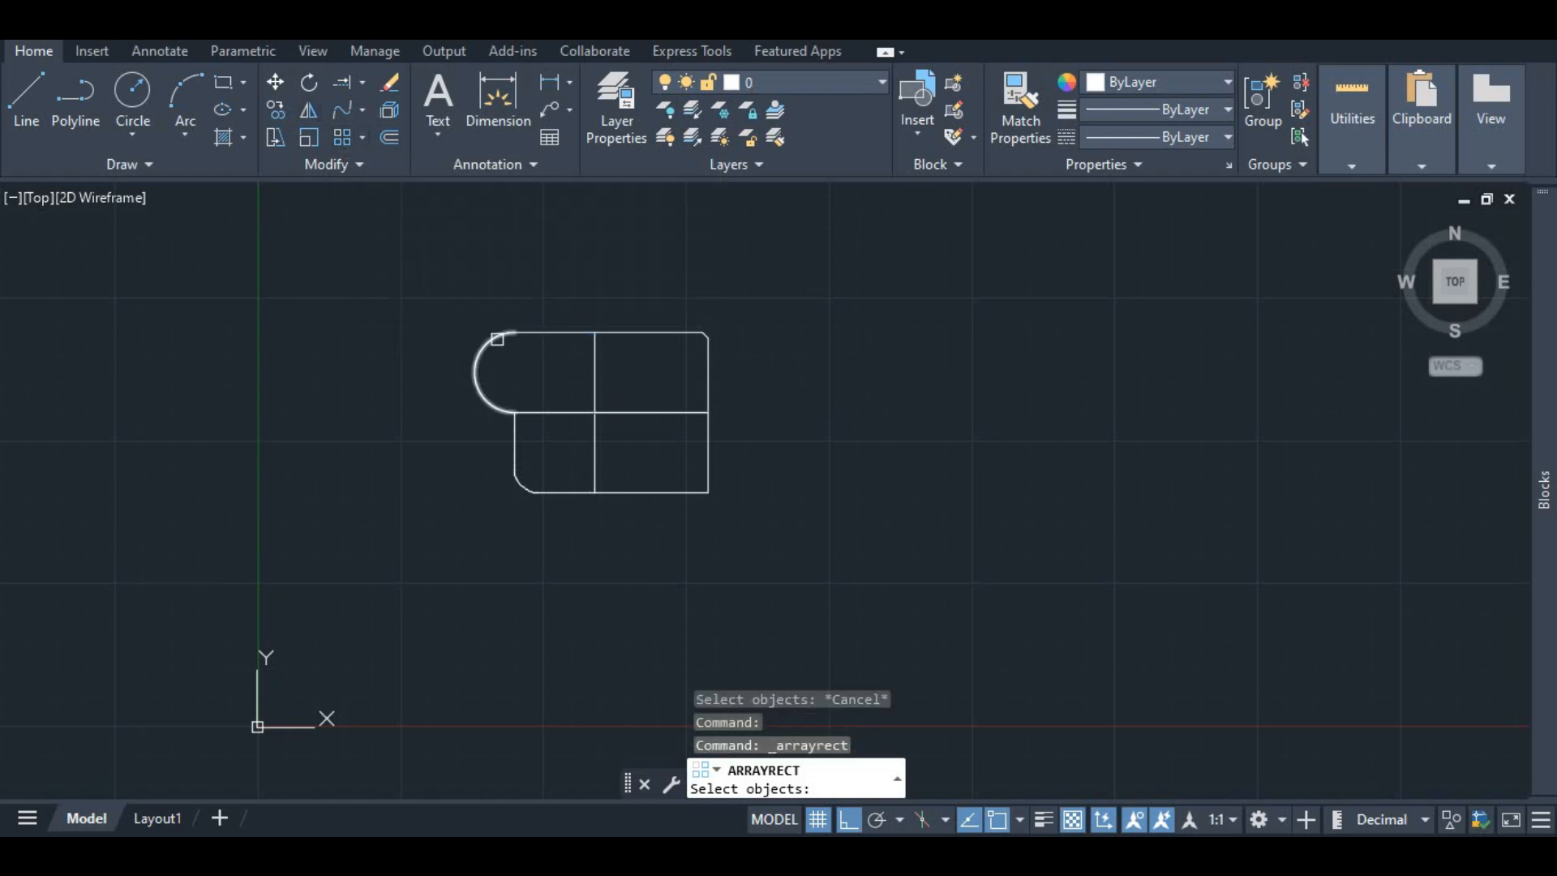
pyautogui.click(497, 337)
pyautogui.click(585, 339)
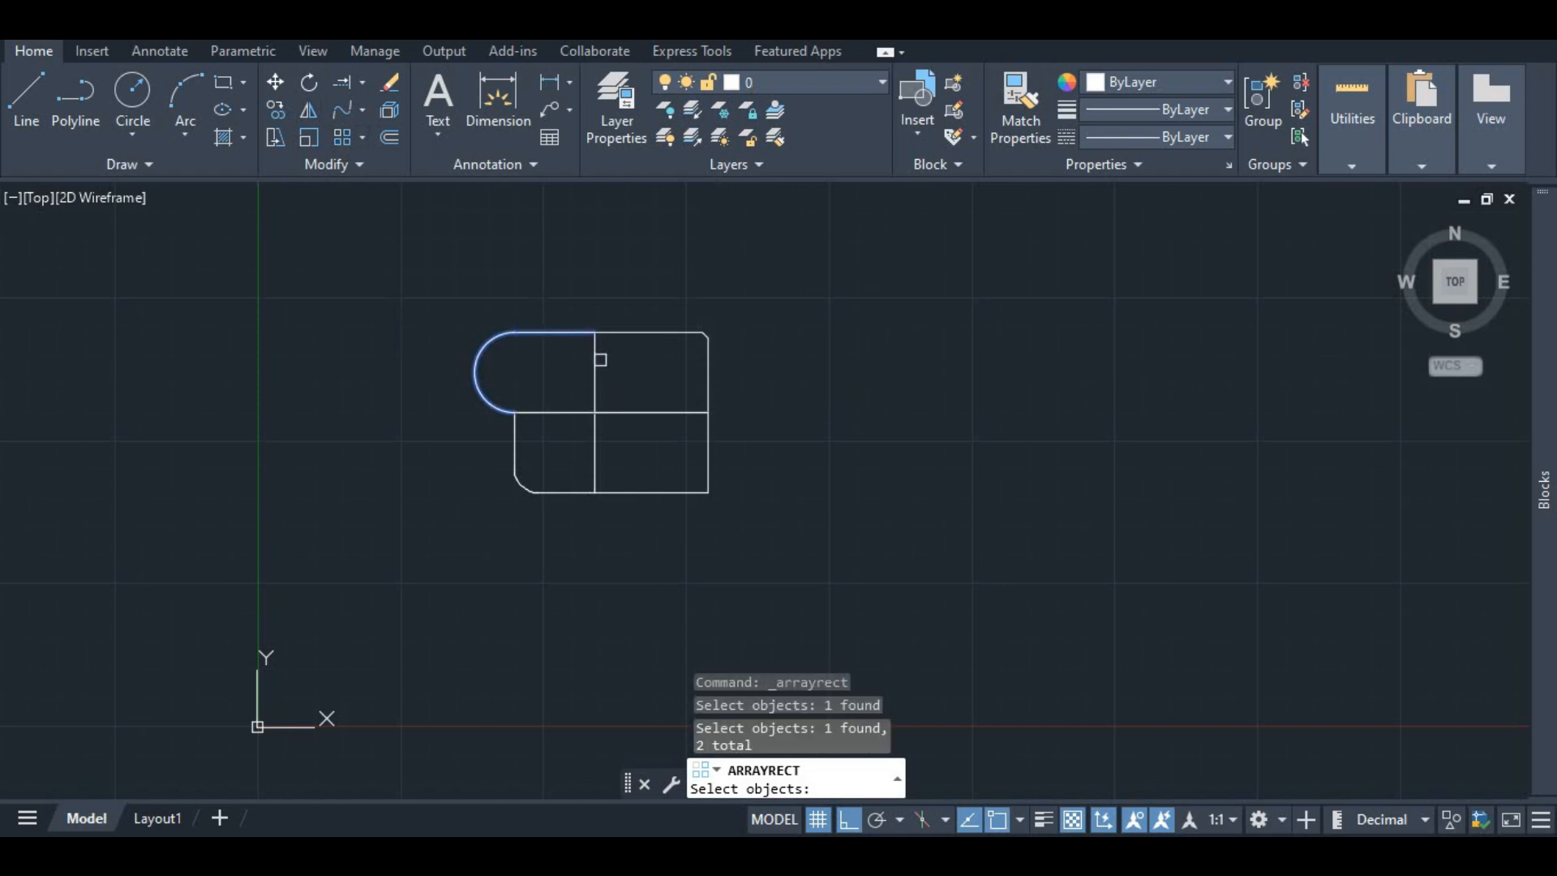
pyautogui.click(596, 357)
pyautogui.click(620, 332)
pyautogui.click(705, 335)
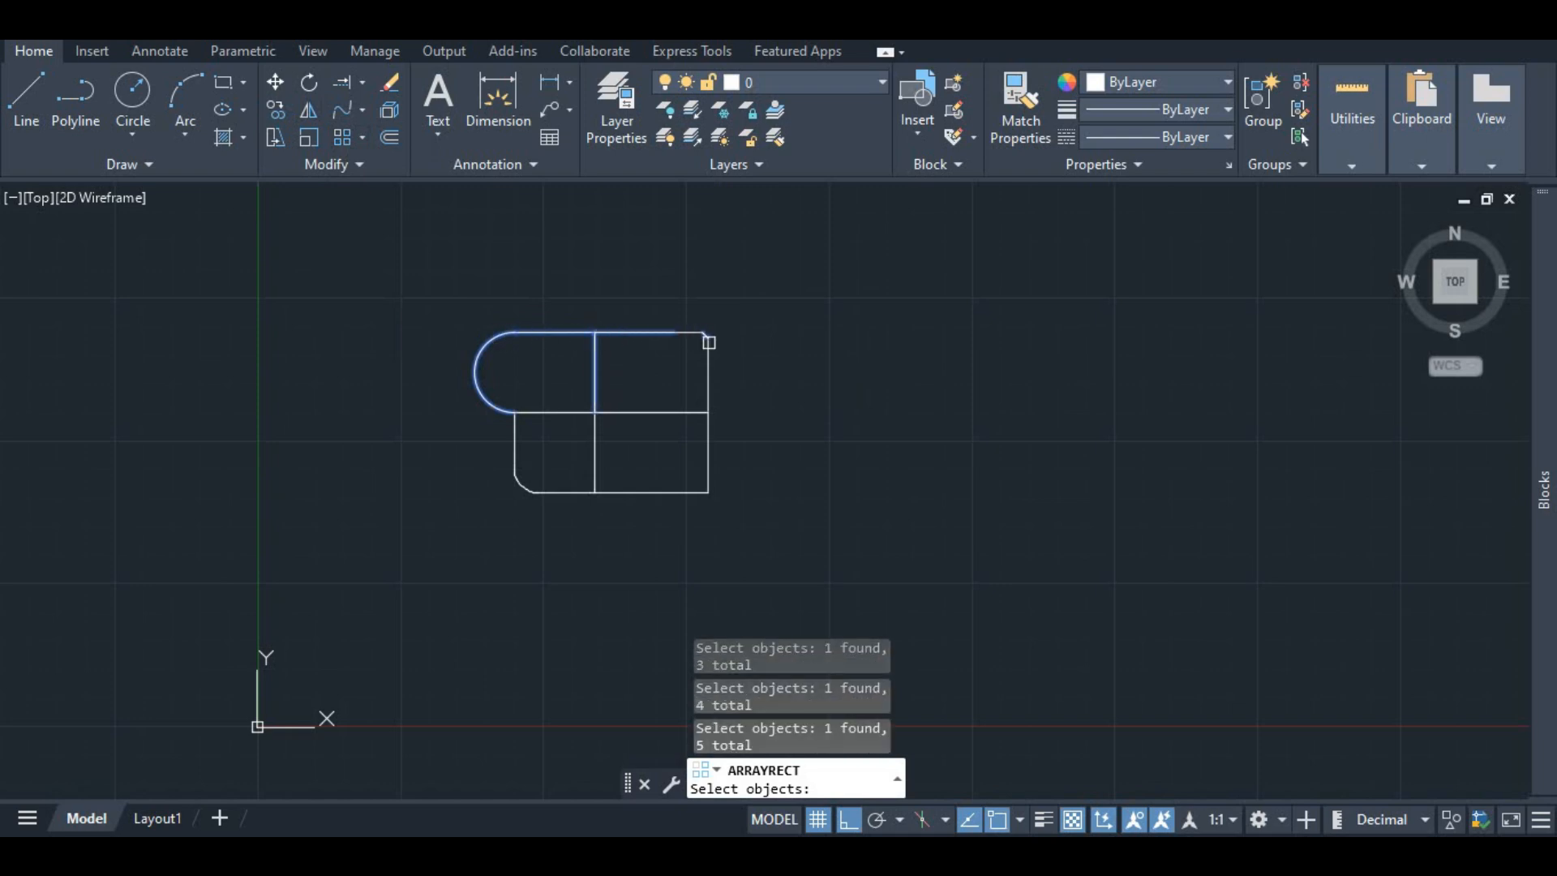
pyautogui.click(688, 331)
pyautogui.click(709, 358)
pyautogui.click(707, 394)
pyautogui.click(673, 411)
pyautogui.click(537, 412)
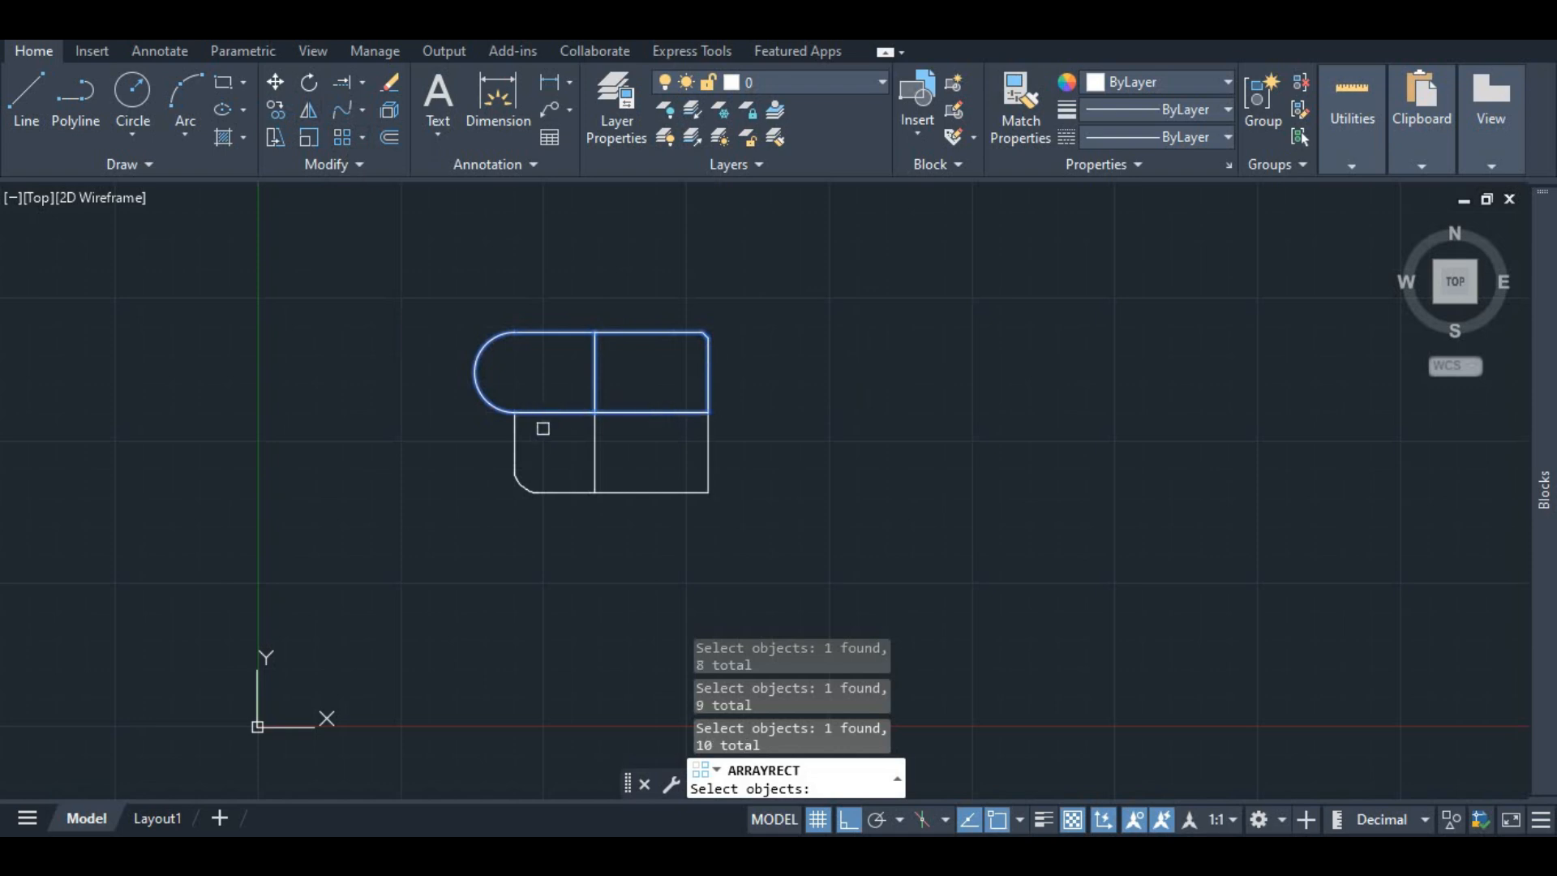
pyautogui.click(527, 419)
pyautogui.click(515, 442)
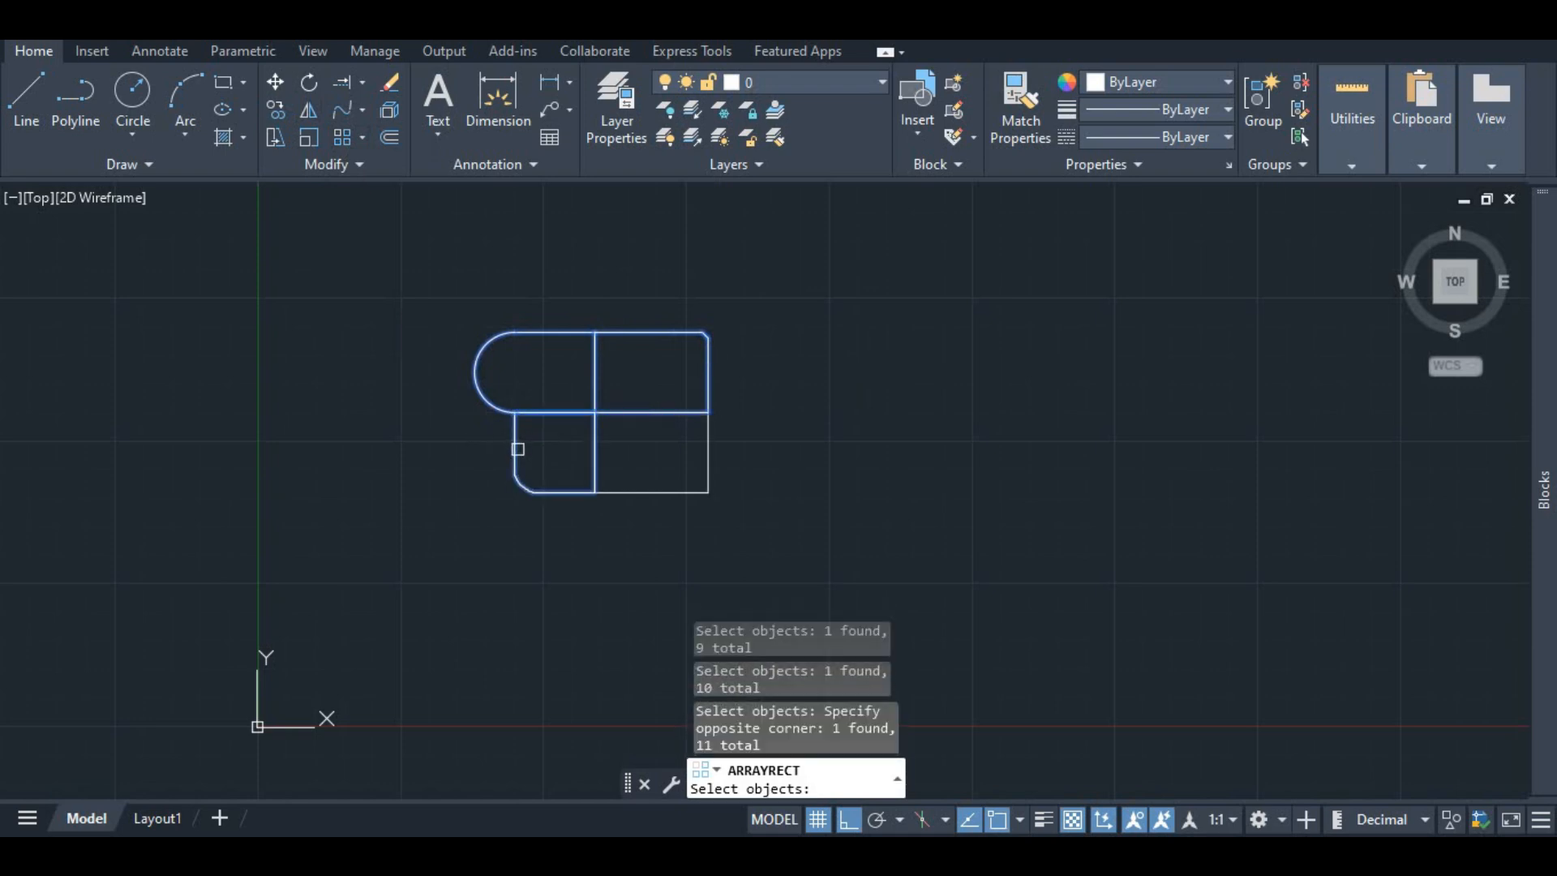
pyautogui.click(612, 492)
pyautogui.click(708, 440)
pyautogui.press('Return')
pyautogui.scroll(-3, 749, 446)
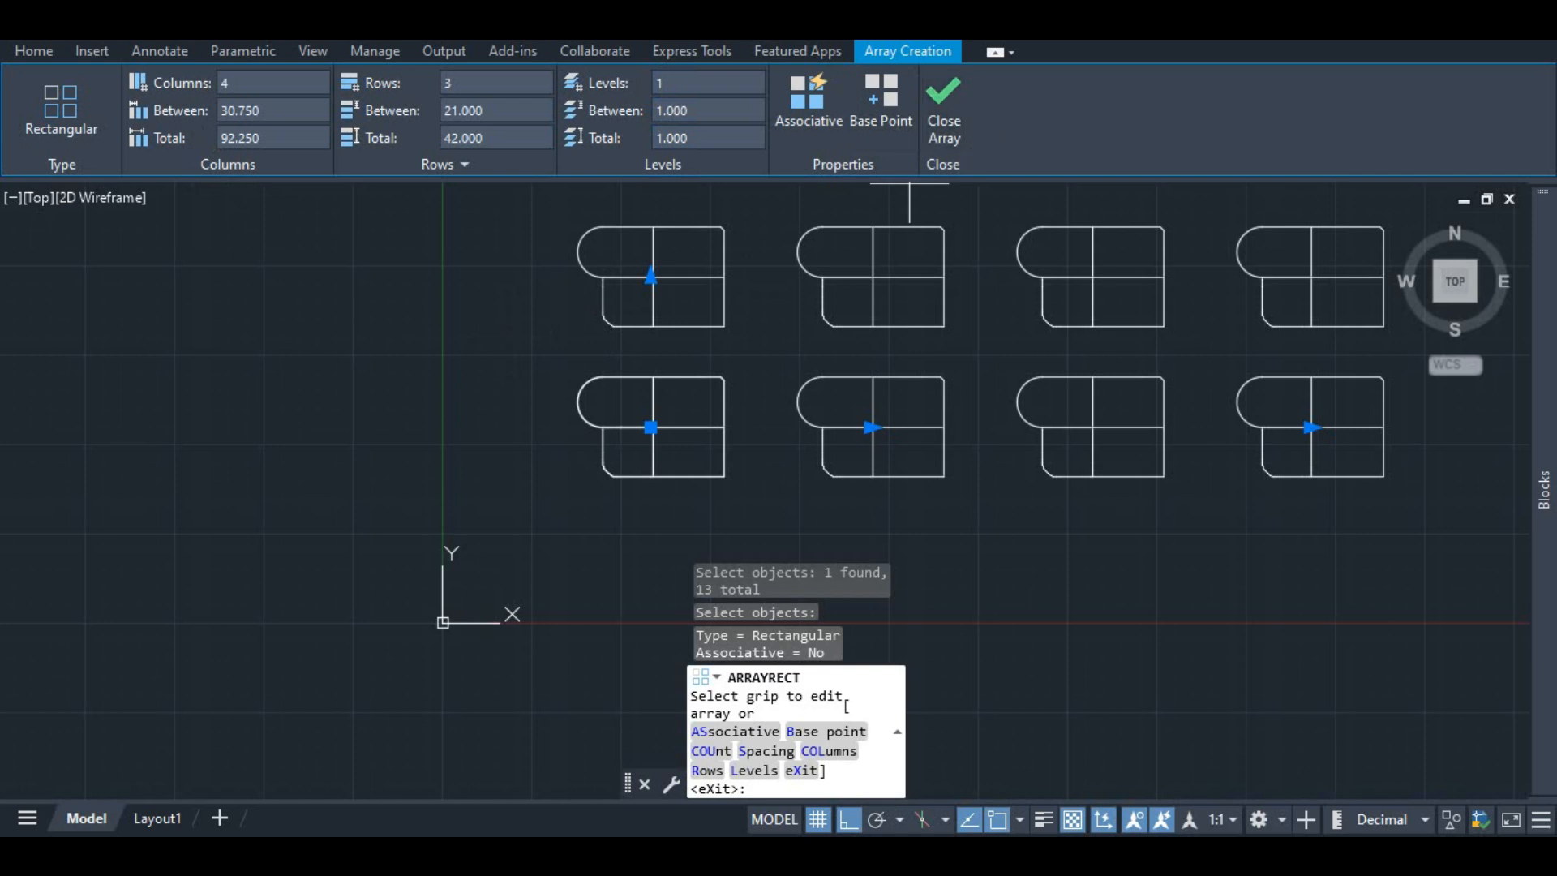
pyautogui.click(945, 107)
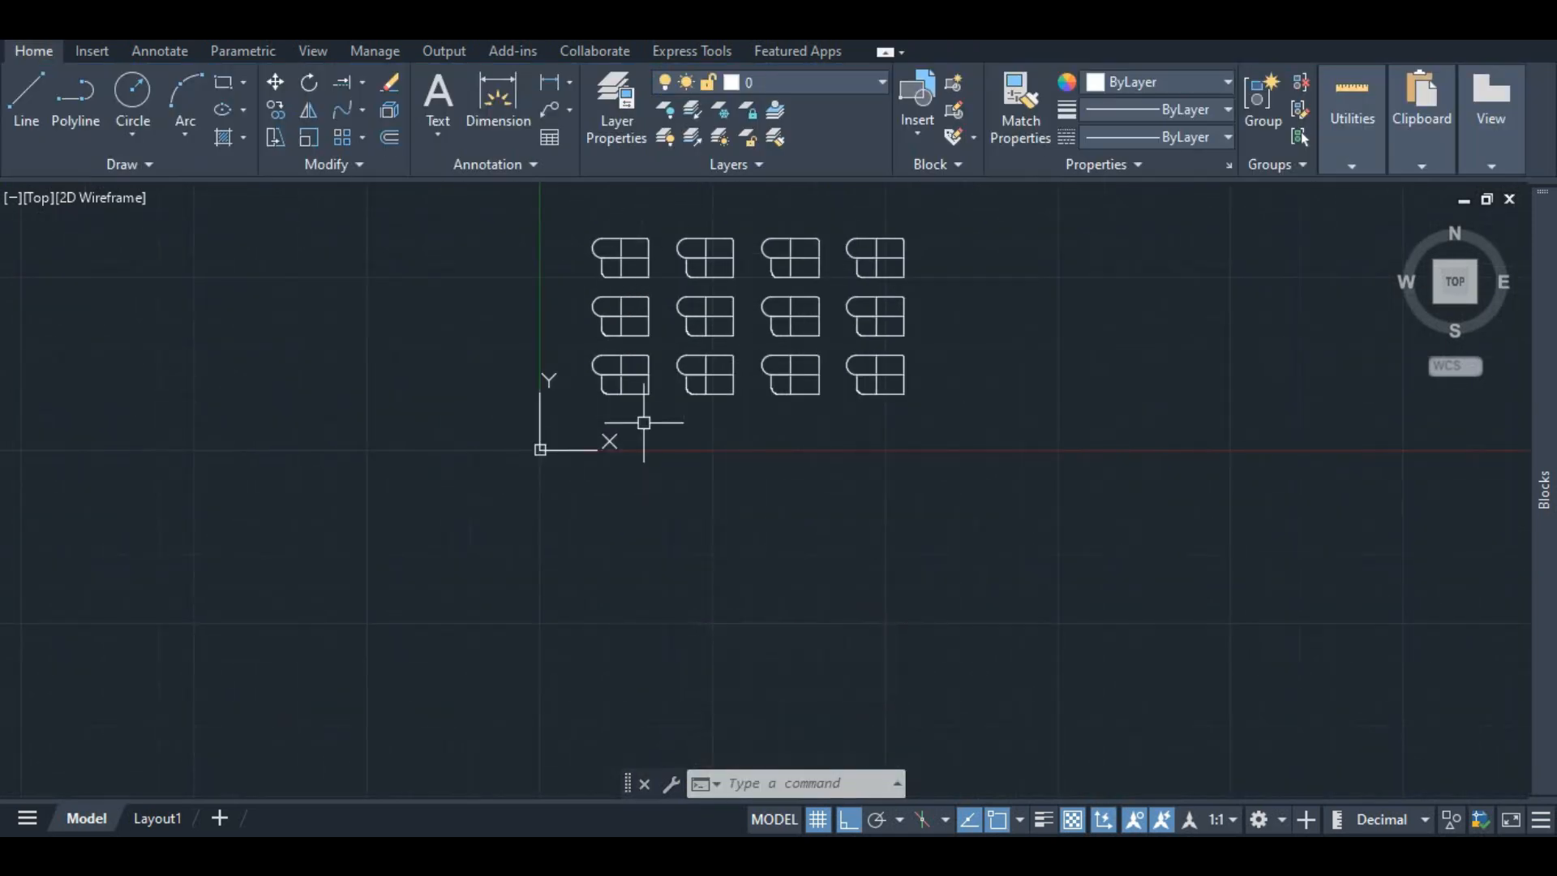
# Step: Undo the rectangular array
pyautogui.scroll(2, 643, 247)
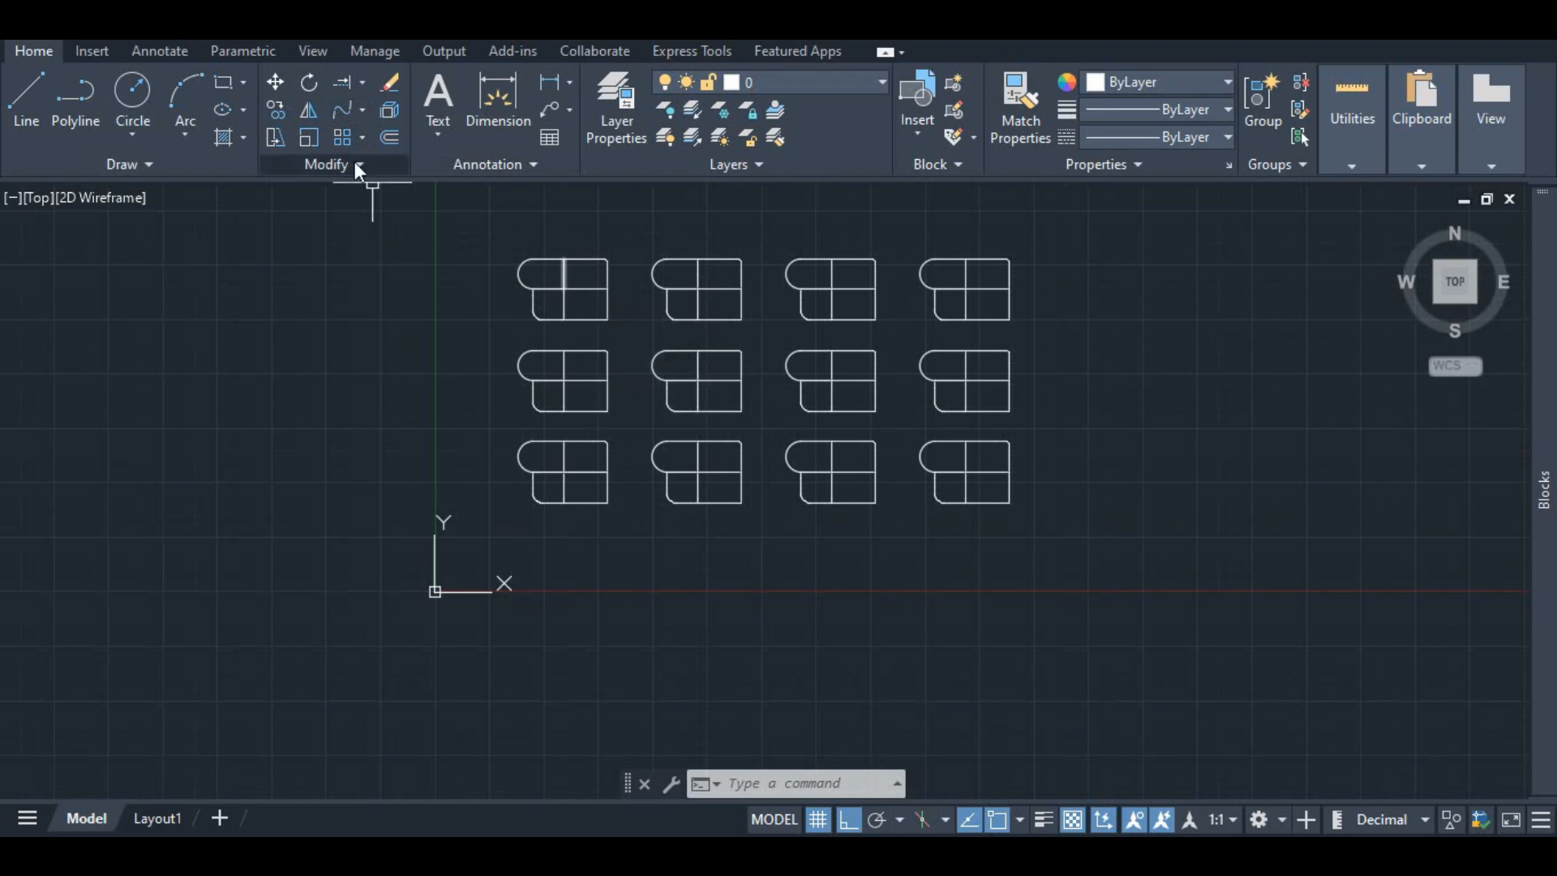
pyautogui.scroll(4, 522, 257)
pyautogui.hotkey('ctrl', 'z')
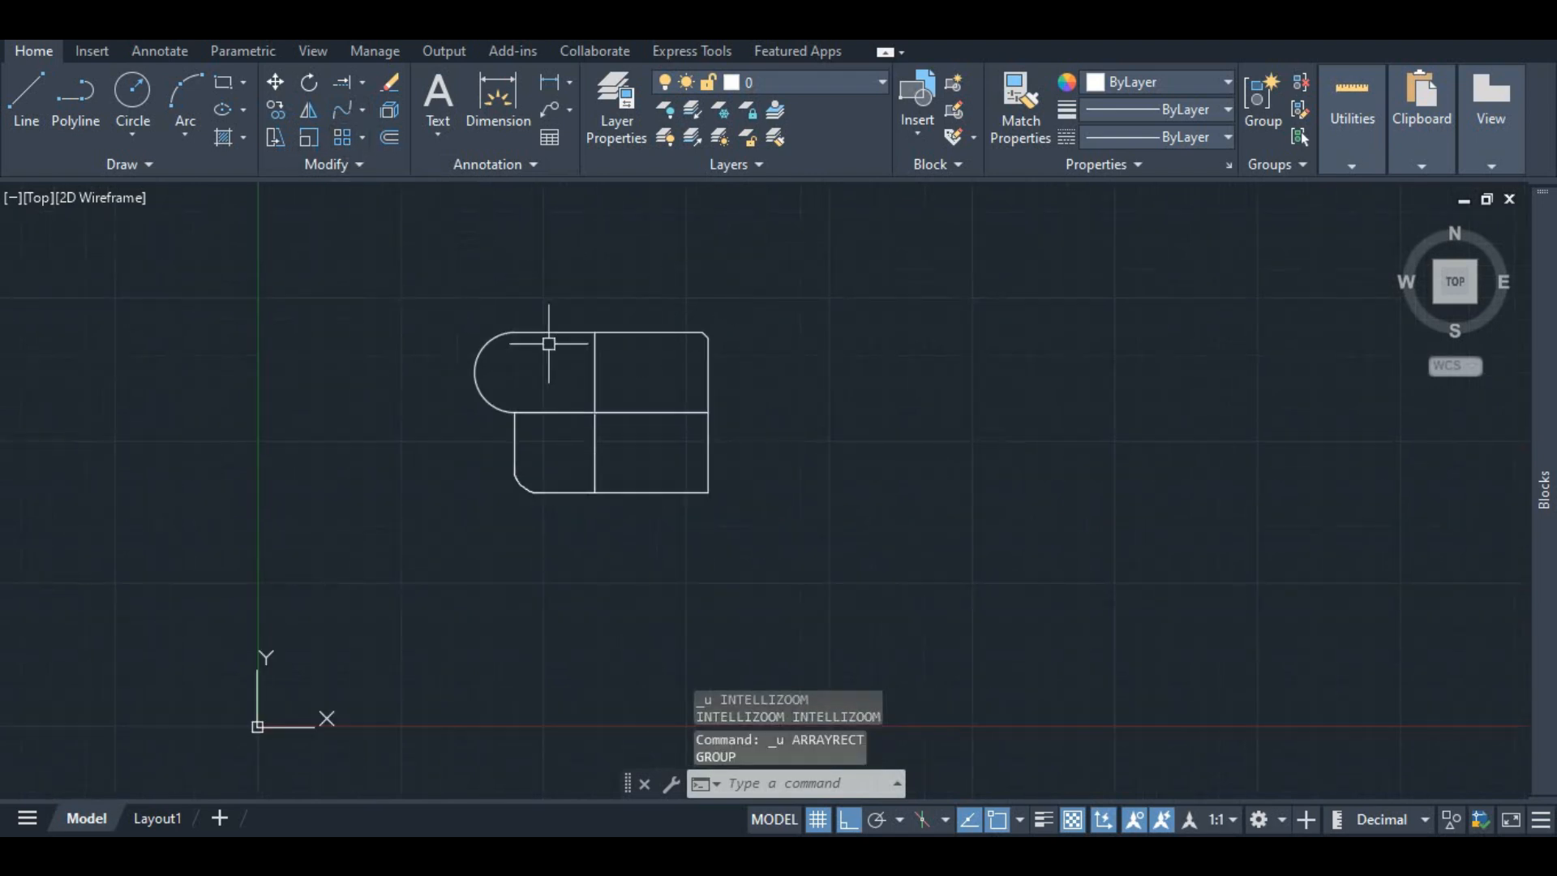
pyautogui.click(363, 138)
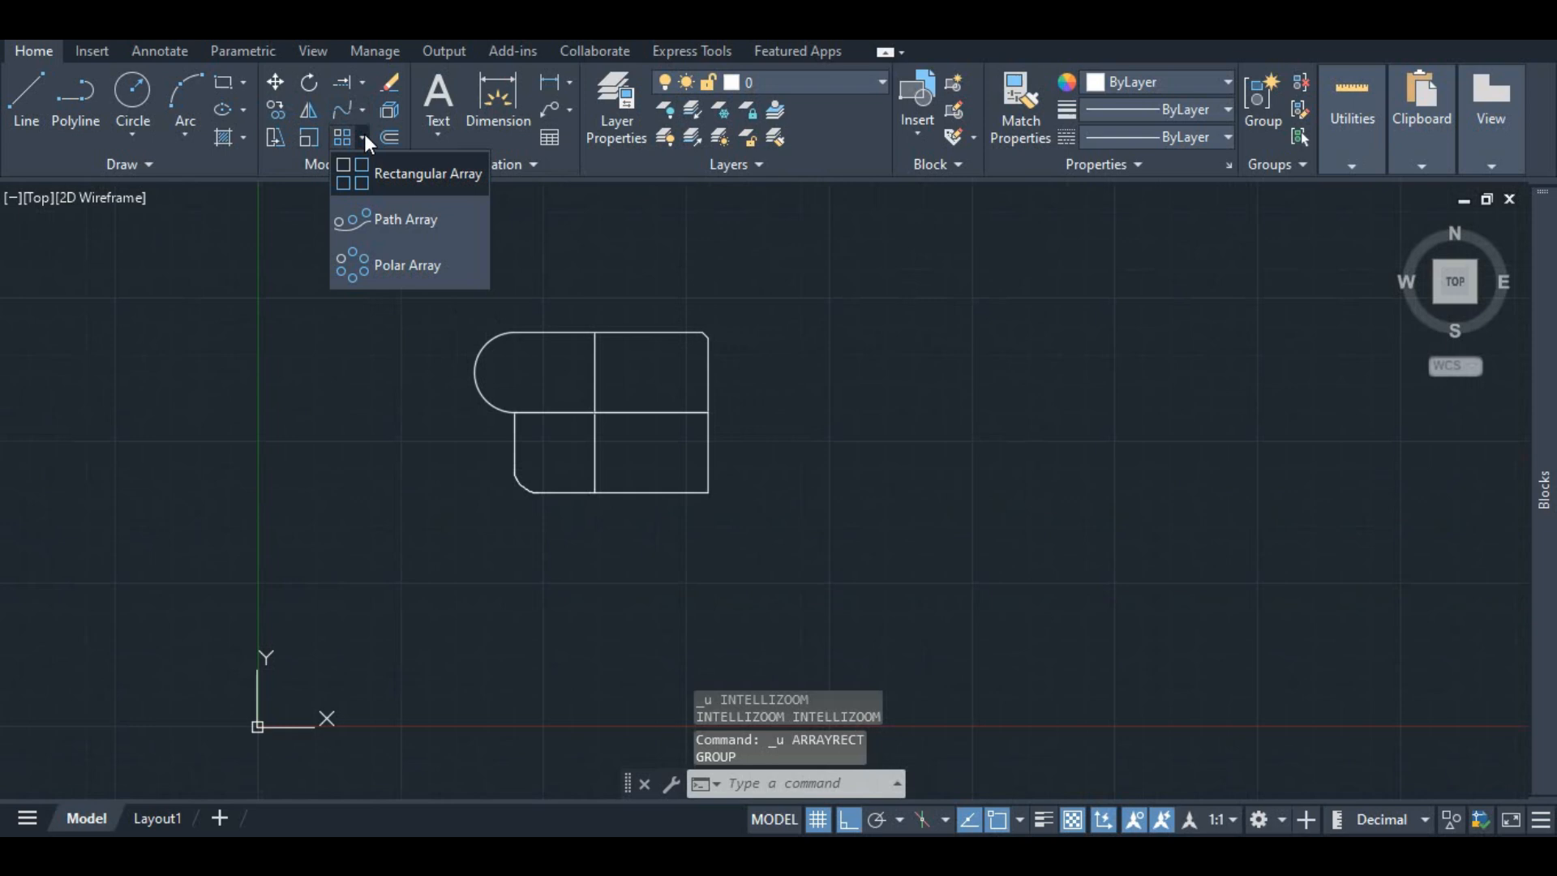
pyautogui.click(372, 220)
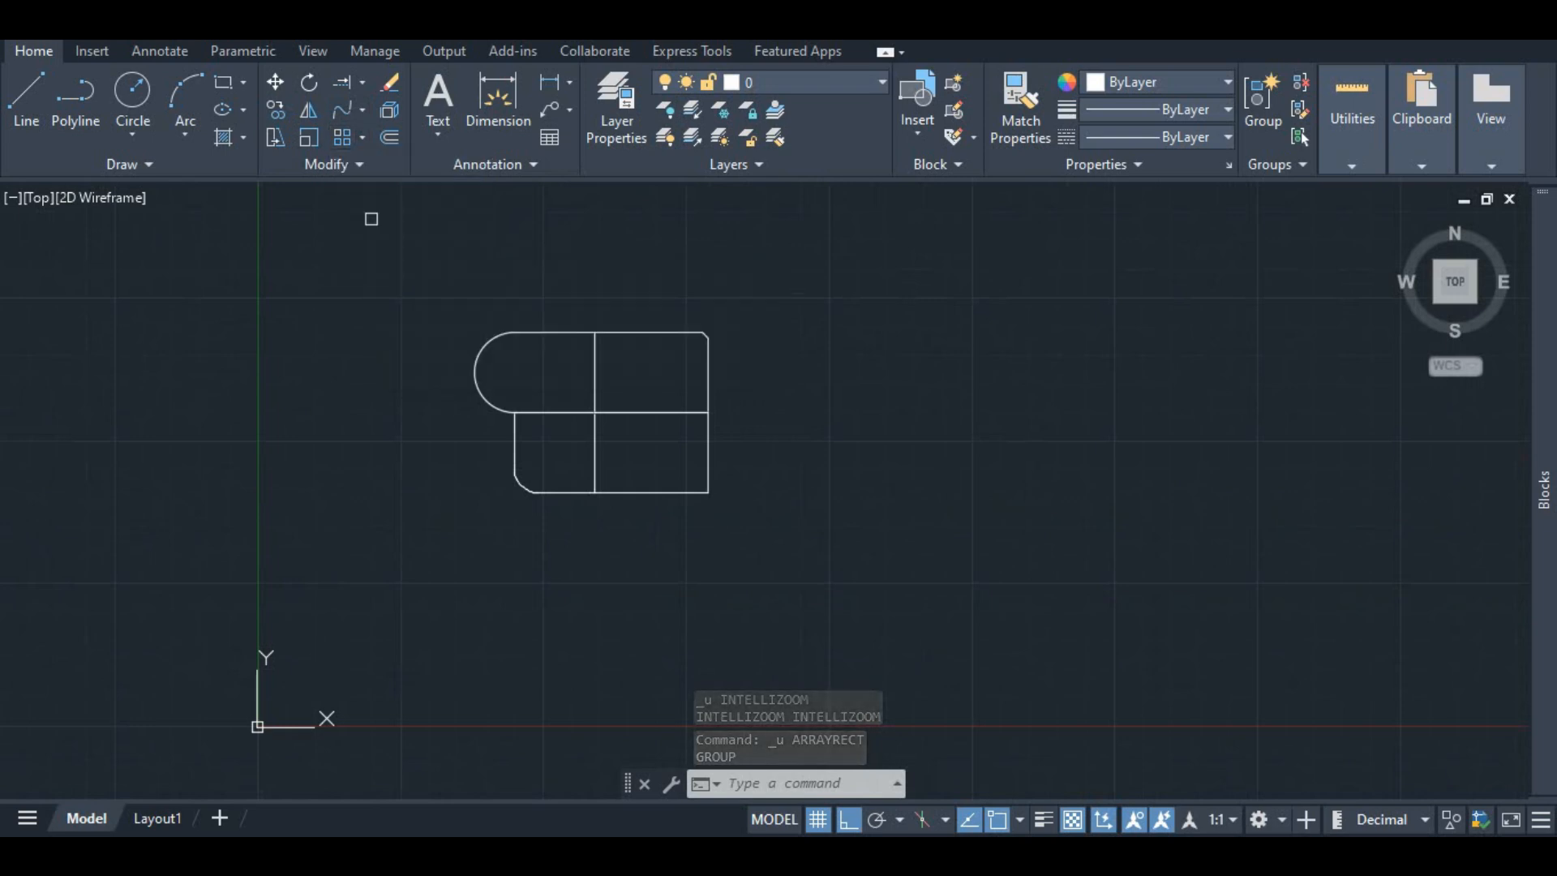
pyautogui.click(491, 408)
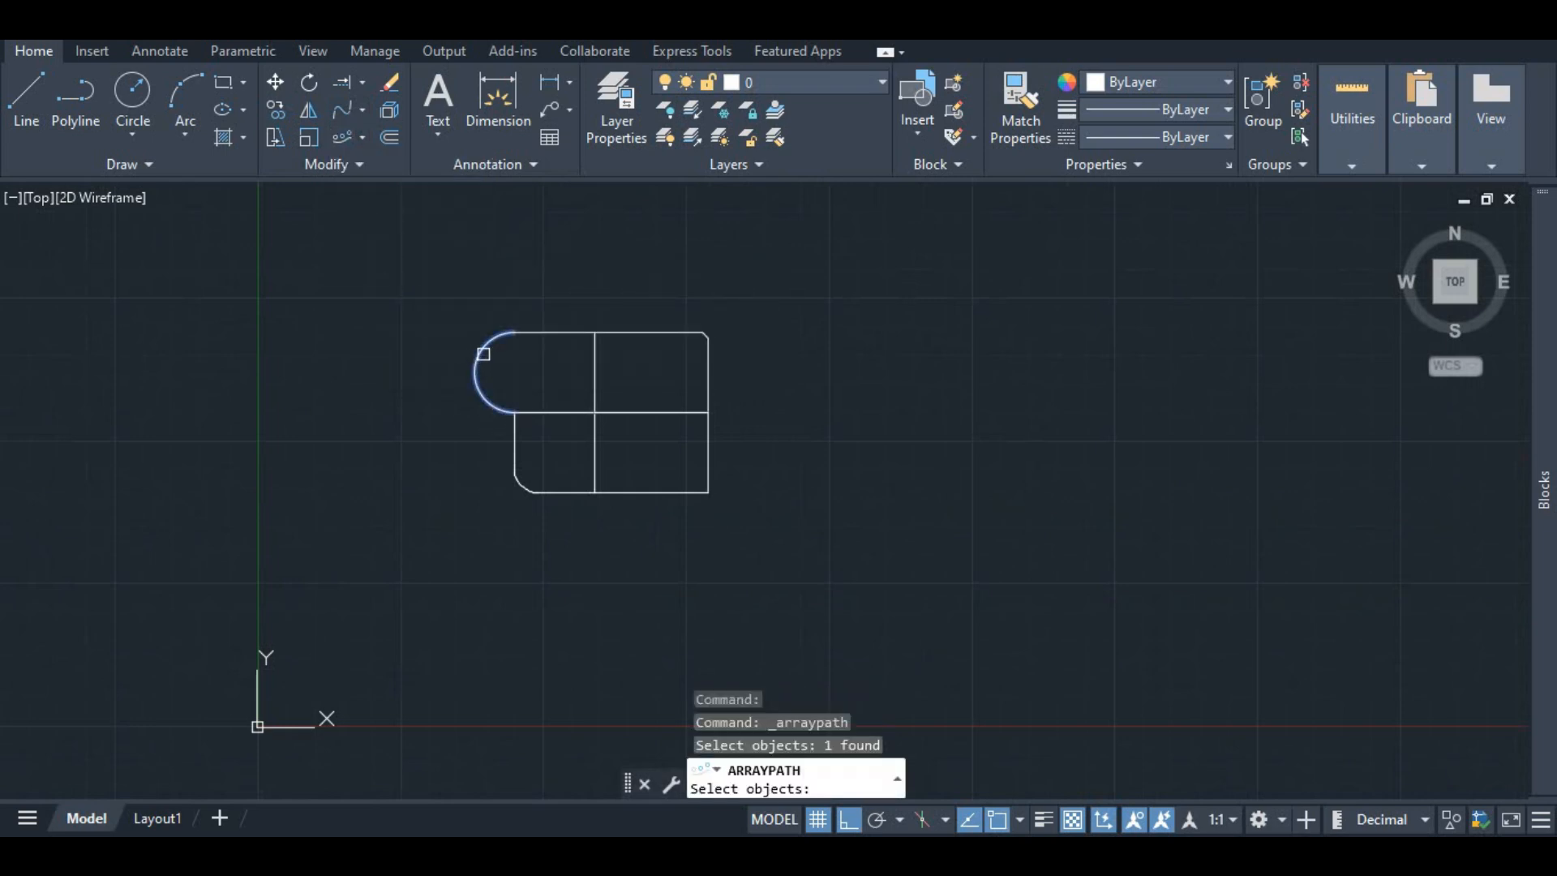
pyautogui.hotkey('ctrl', 'z')
pyautogui.hotkey('ctrl', 'z')
# Step: Choose another array type for the shape
pyautogui.click(367, 139)
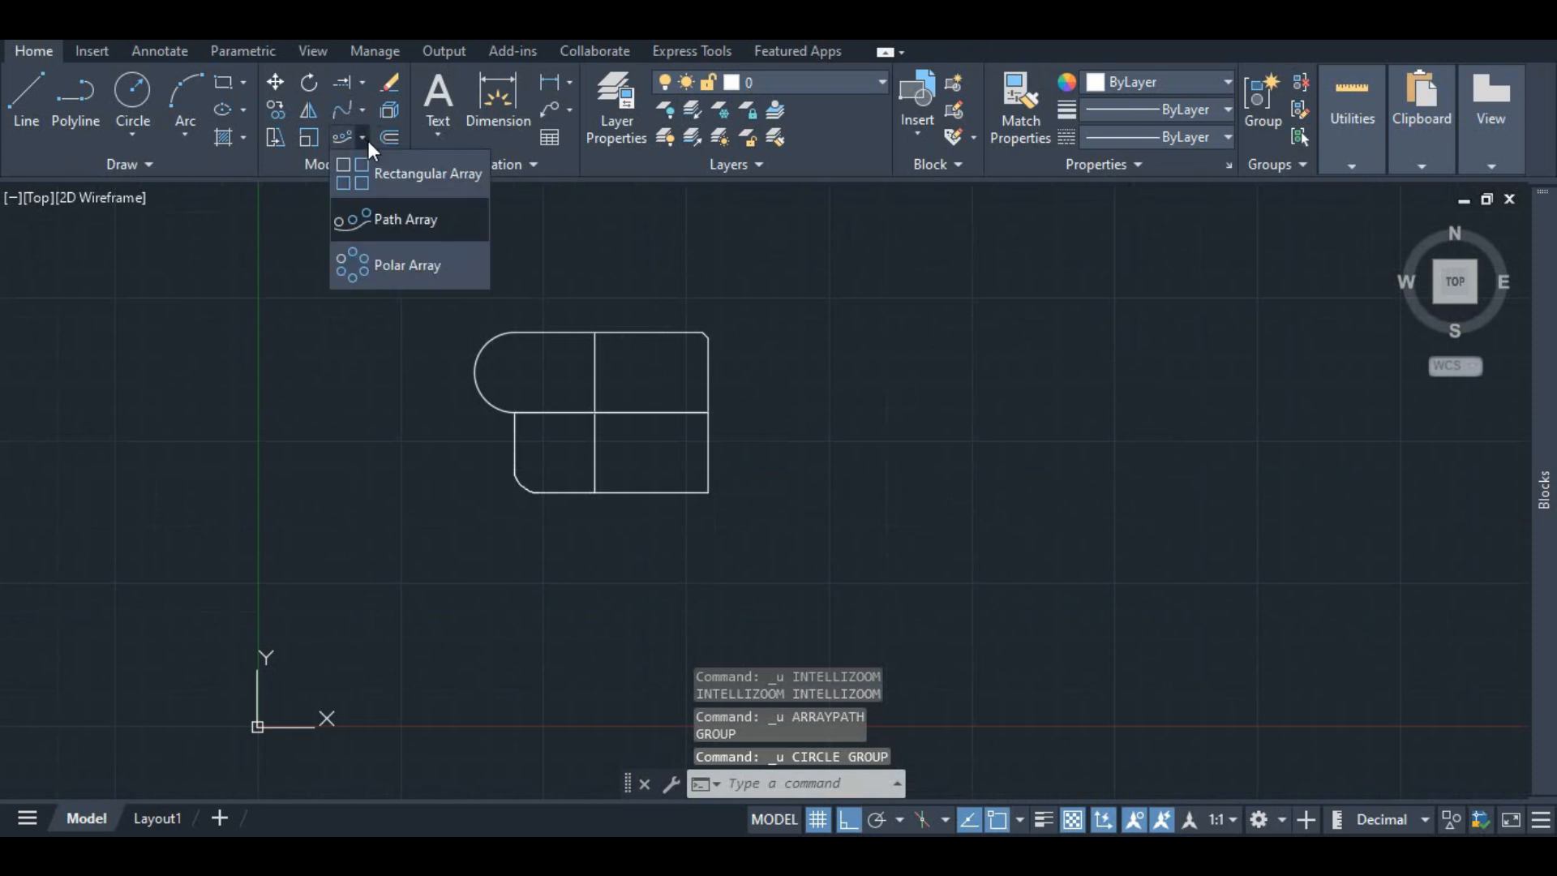
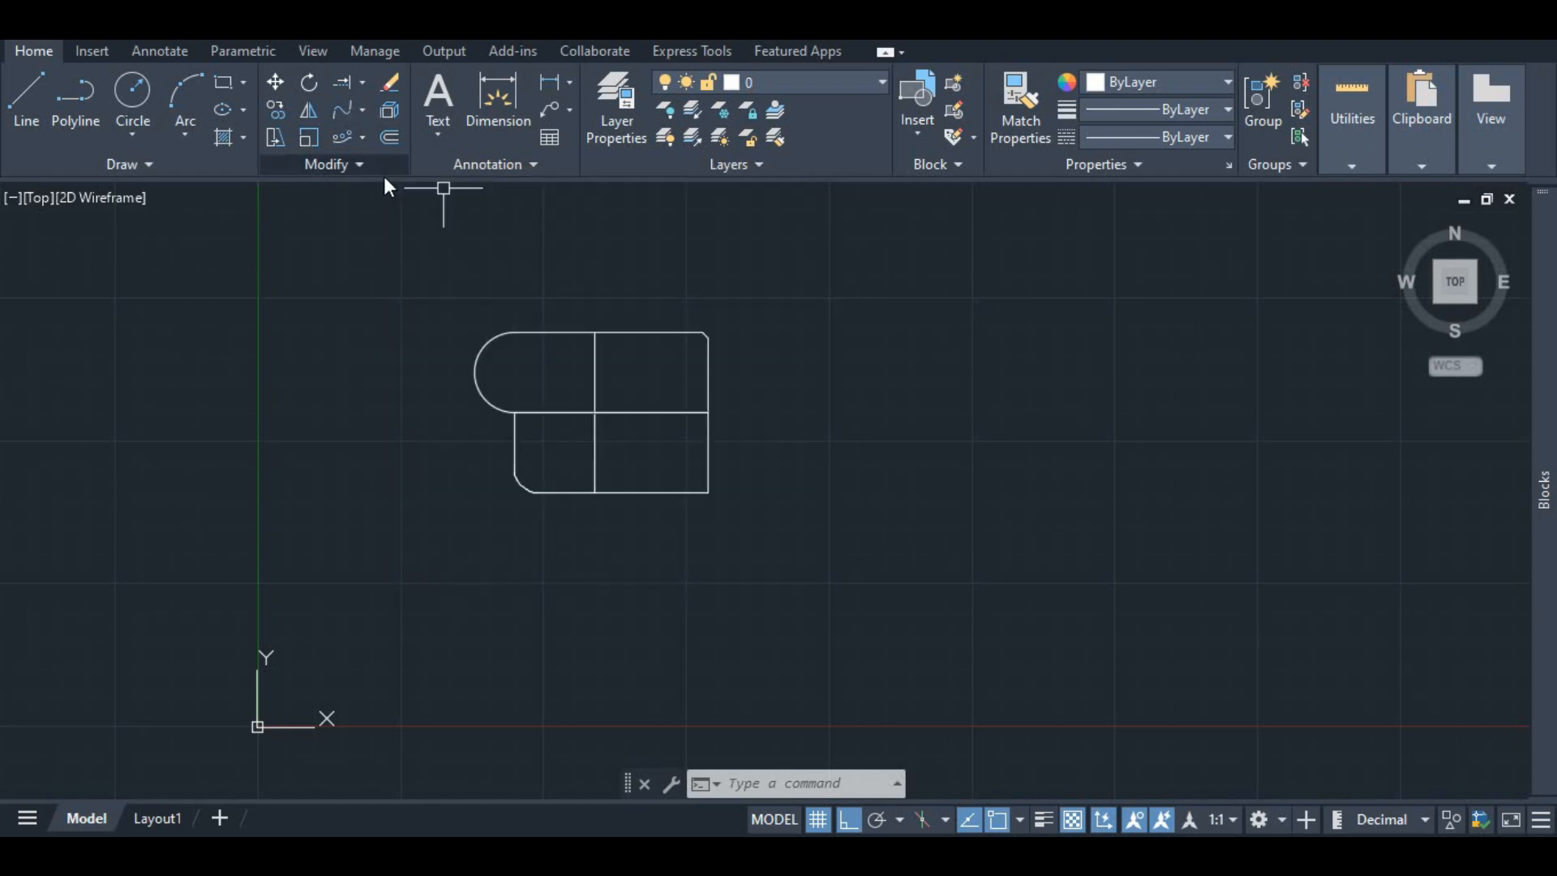
pyautogui.scroll(4, 648, 336)
pyautogui.scroll(-4, 625, 348)
pyautogui.click(451, 308)
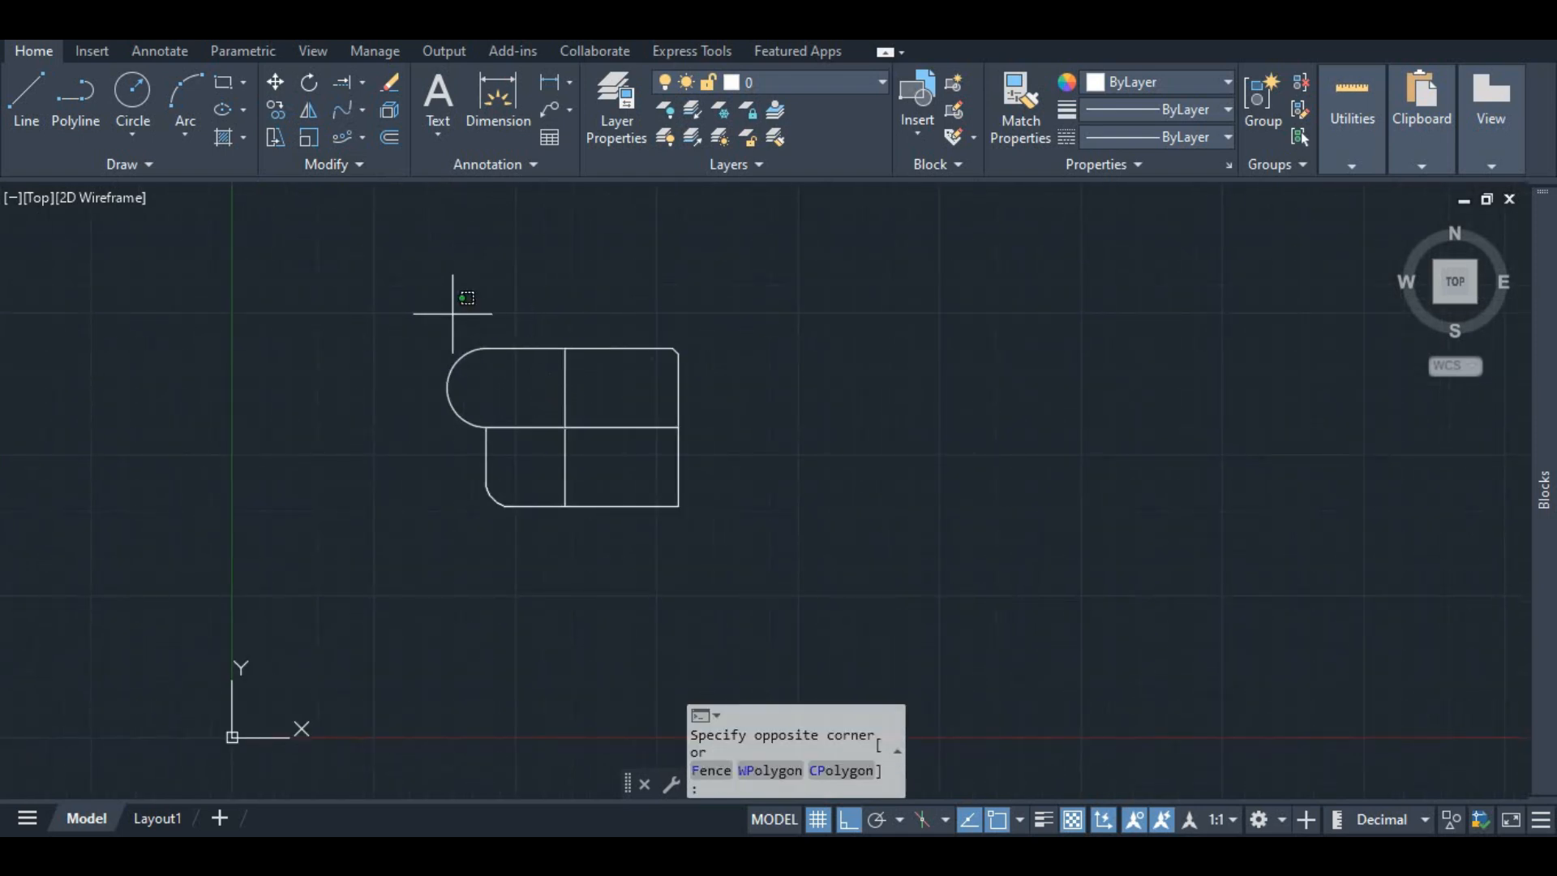
# Step: Draw a 7 by 7 square from individual line segments beside the existing shape
pyautogui.click(25, 97)
pyautogui.click(840, 352)
pyautogui.write('7')
pyautogui.press('Return')
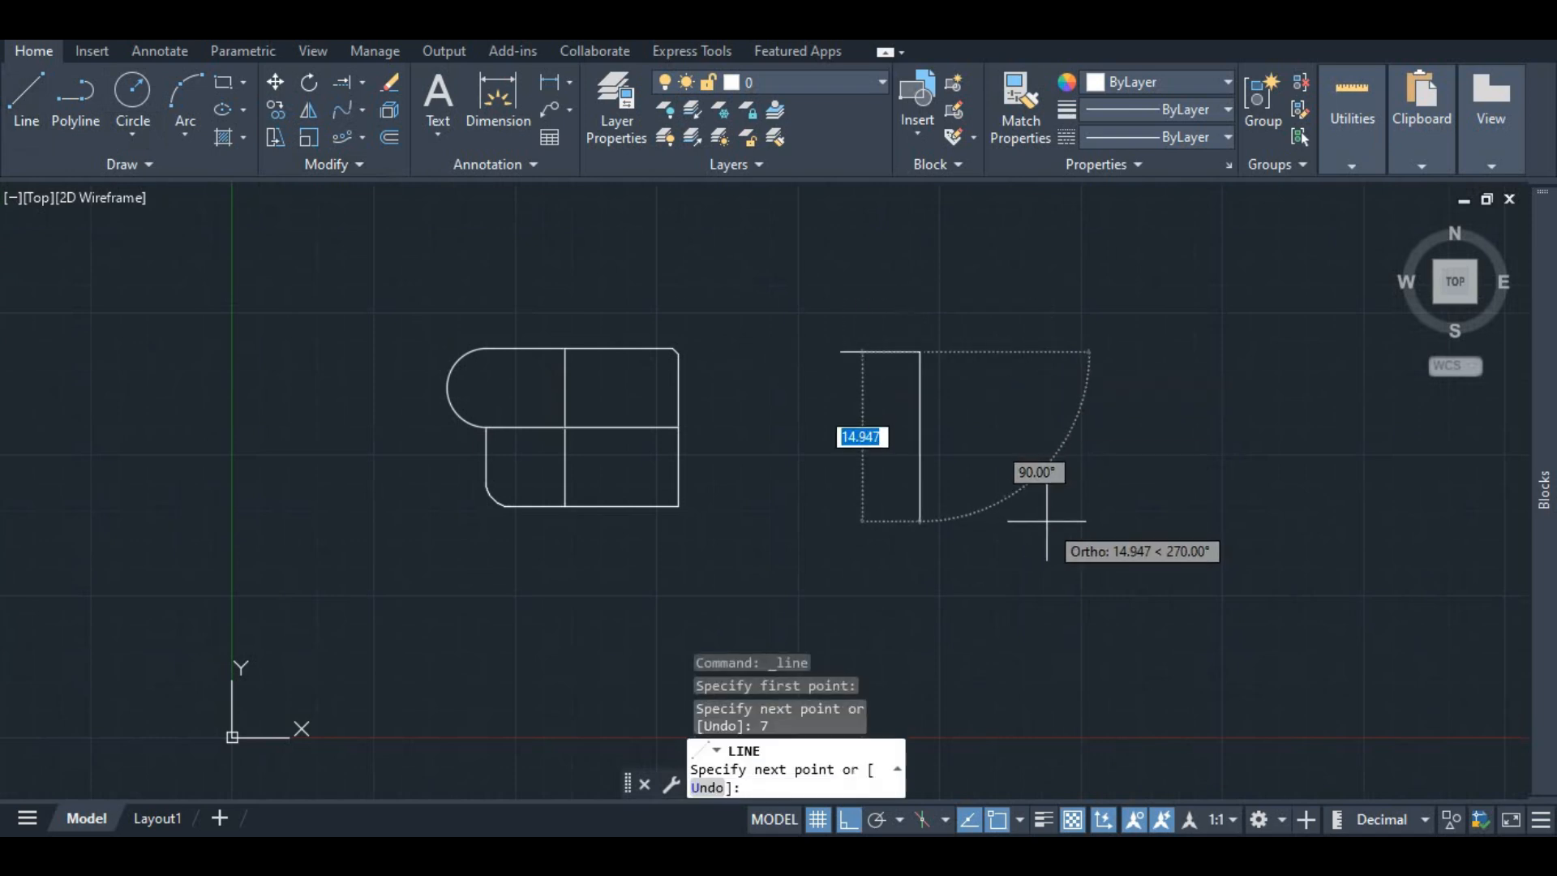
pyautogui.write('7')
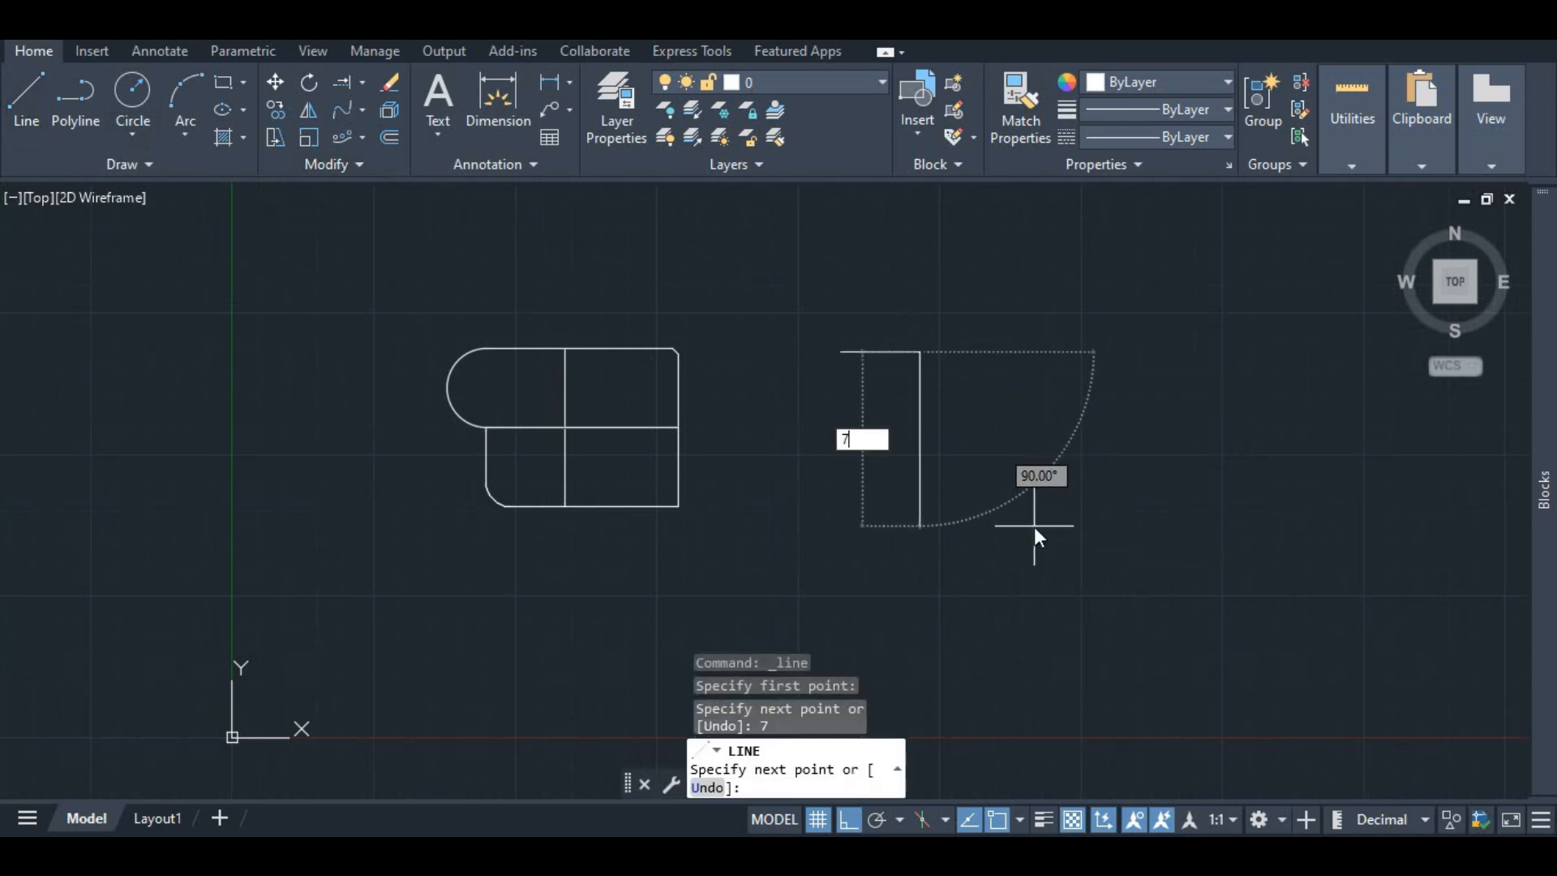
pyautogui.press('Return')
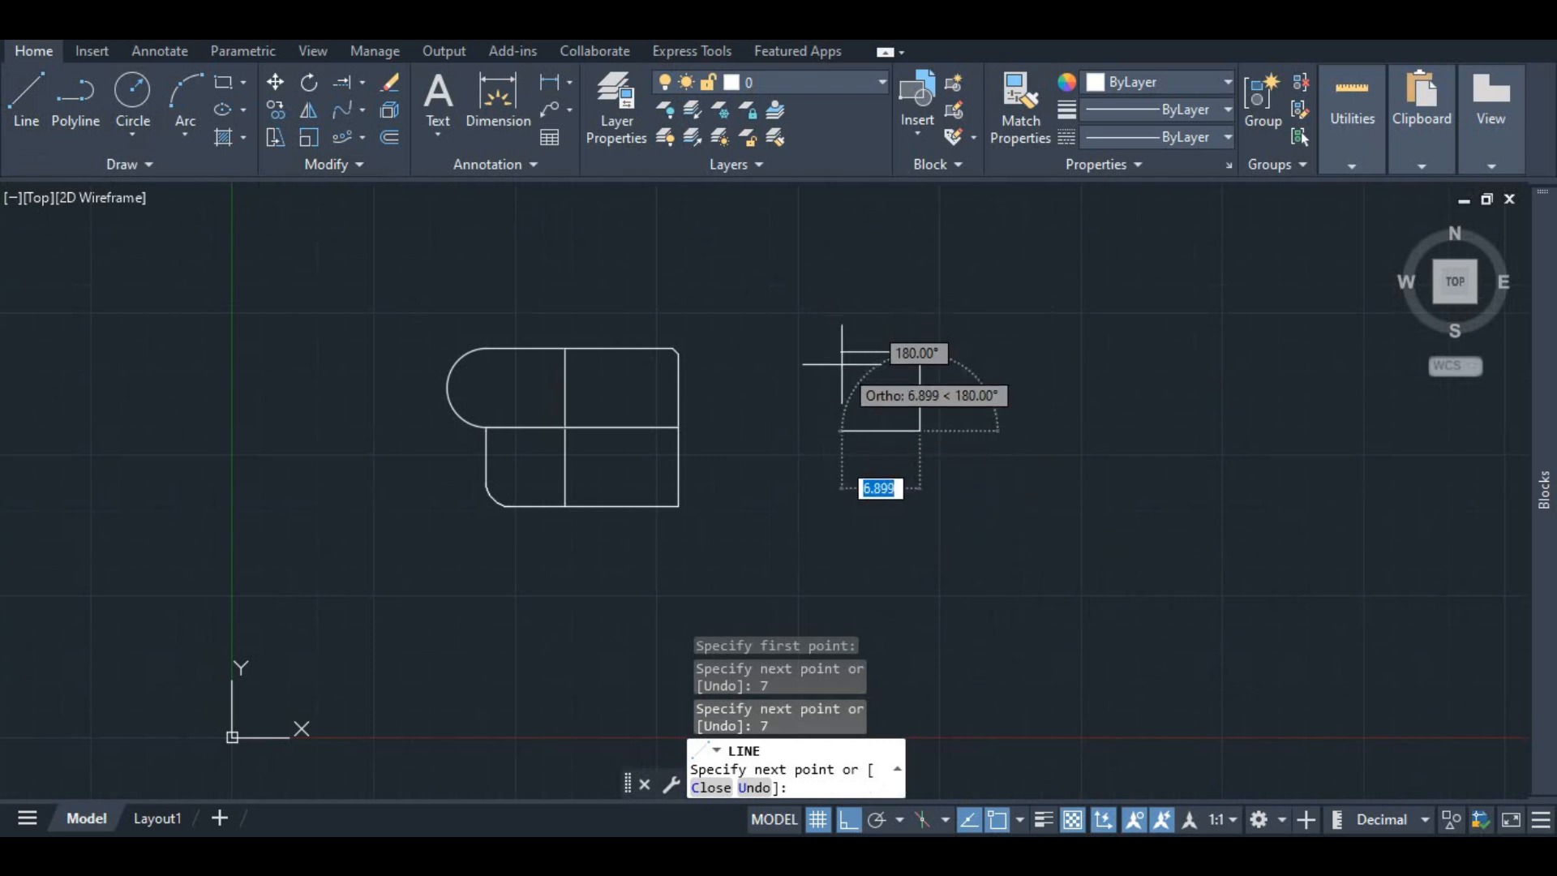
pyautogui.click(840, 430)
pyautogui.click(840, 352)
pyautogui.click(919, 351)
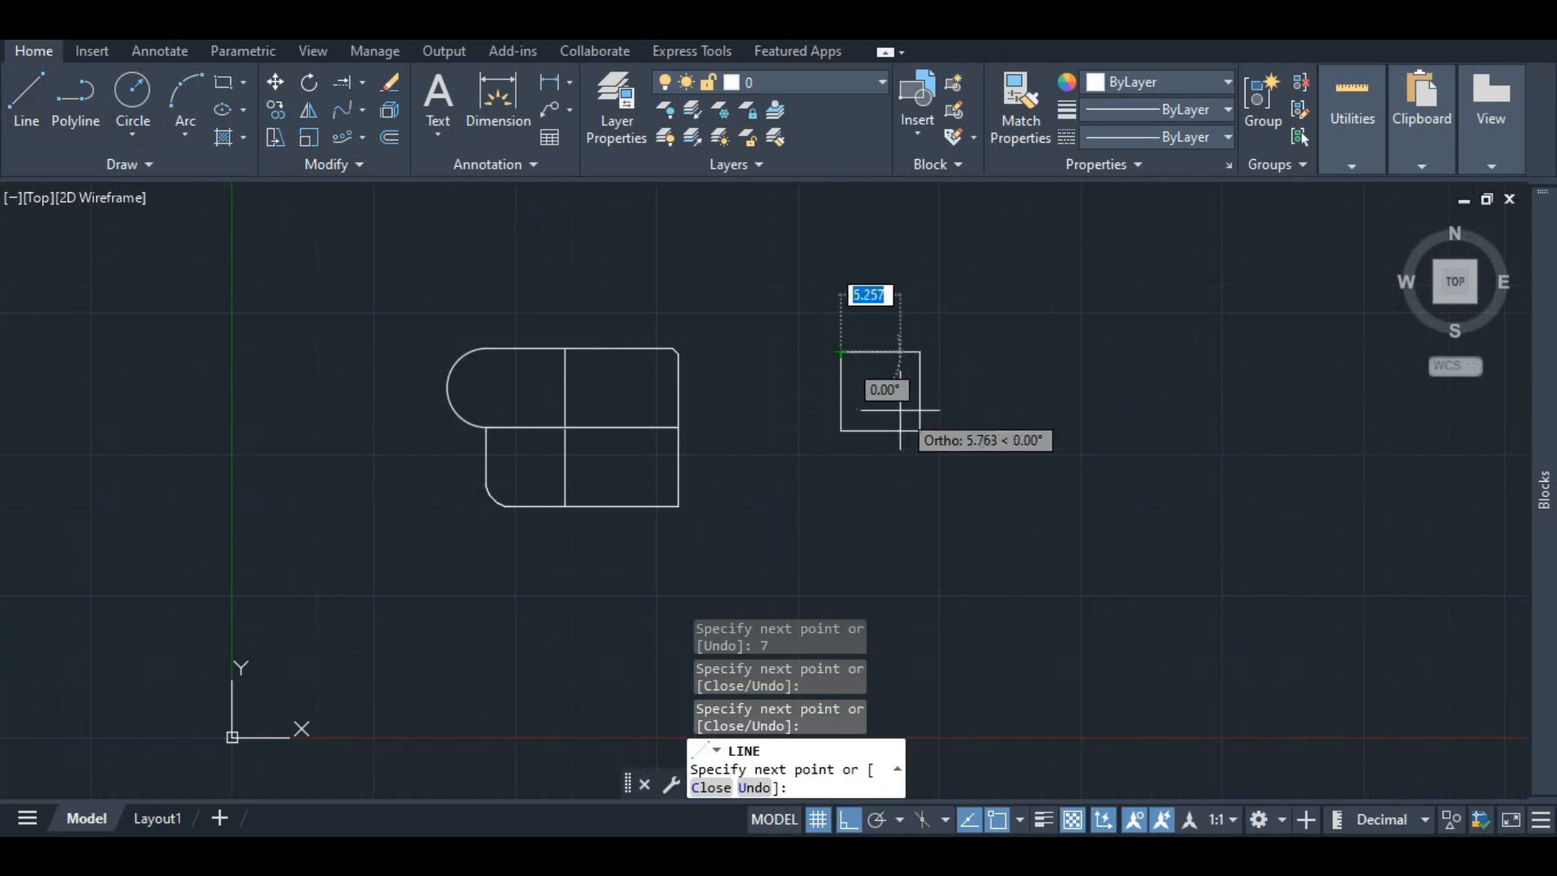
pyautogui.press('Escape')
# Step: Offset the square's top edge 0.225 outward
pyautogui.scroll(4, 904, 373)
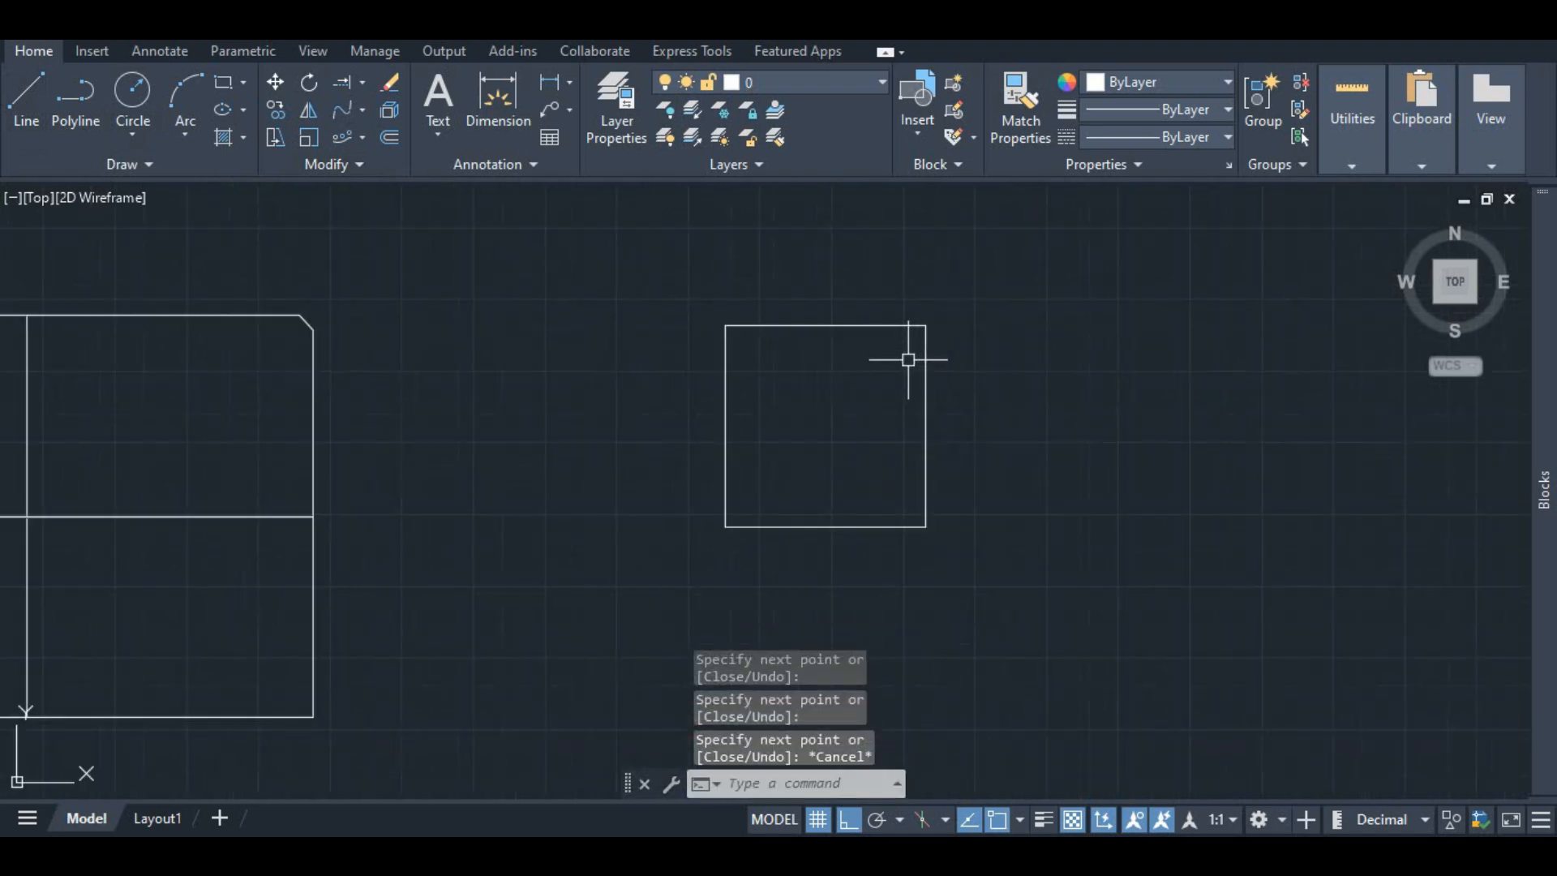
pyautogui.click(798, 326)
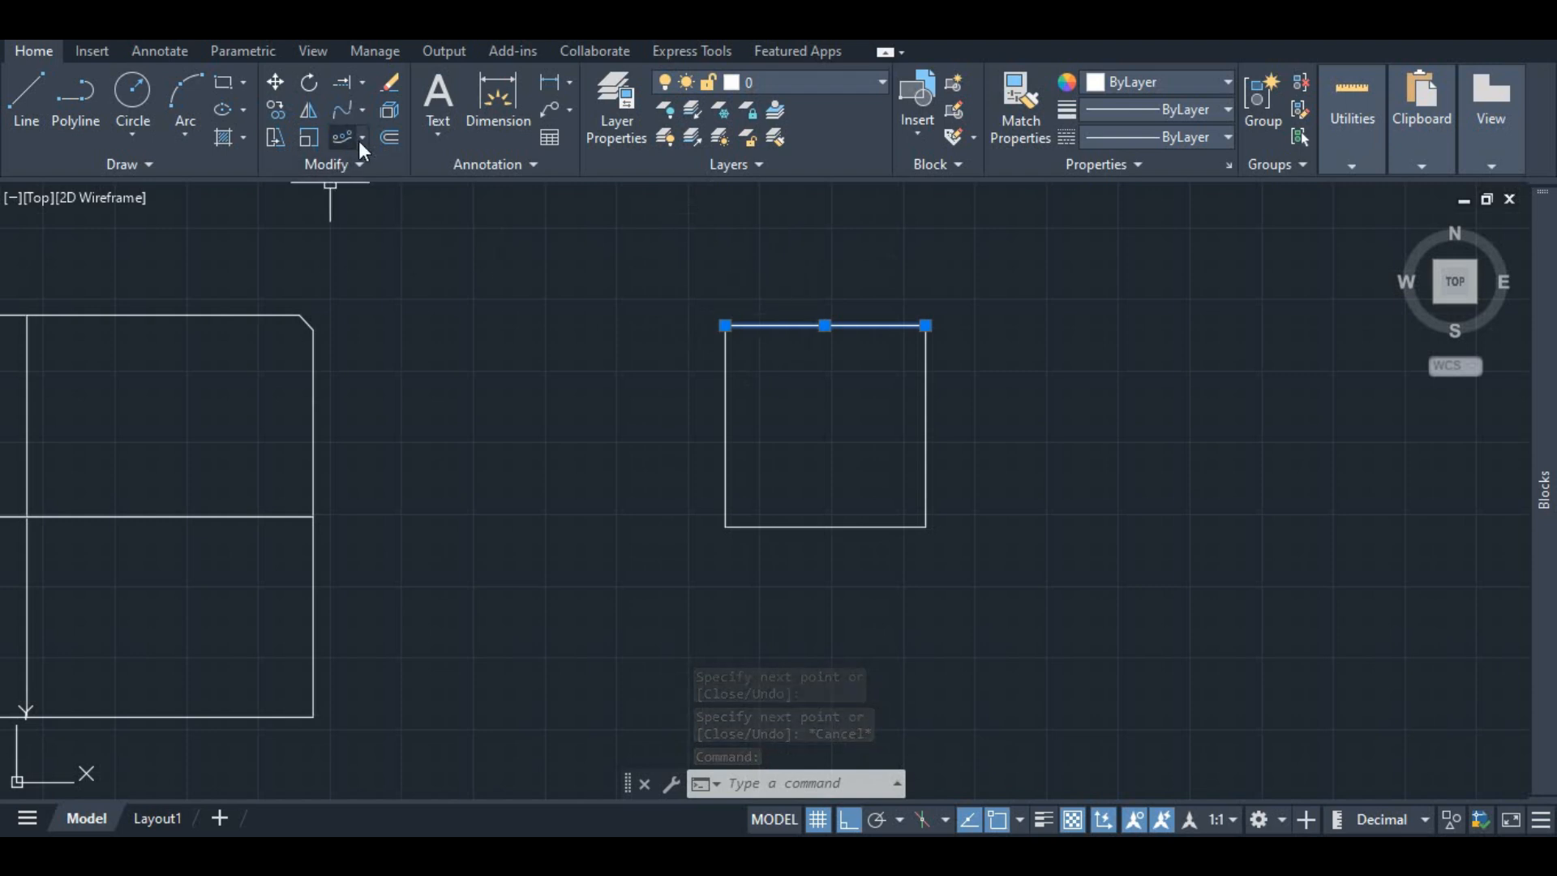
pyautogui.click(384, 135)
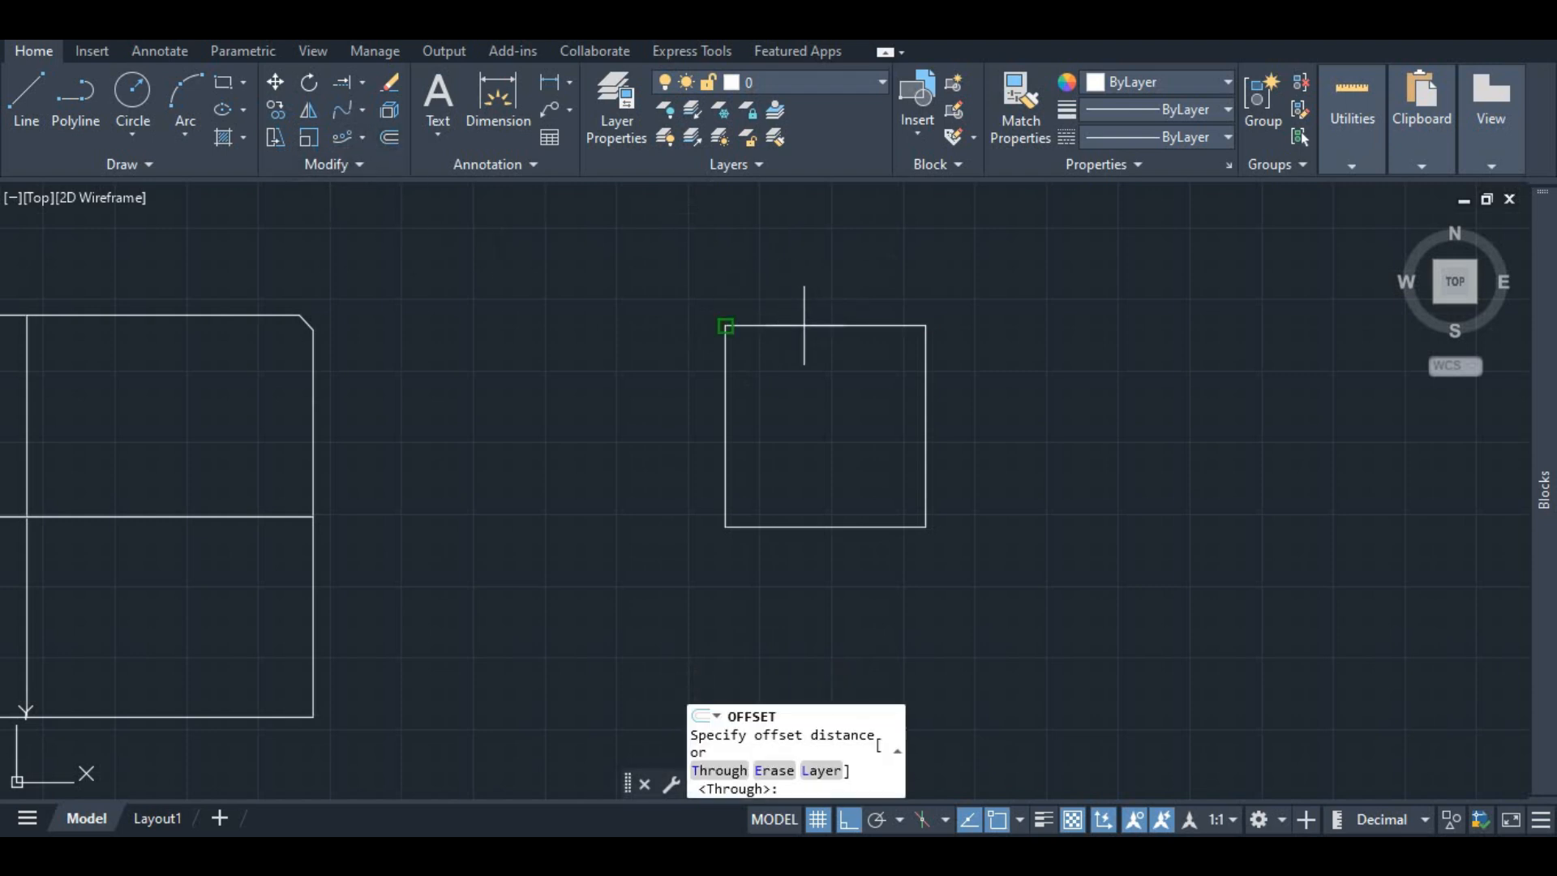
pyautogui.click(724, 325)
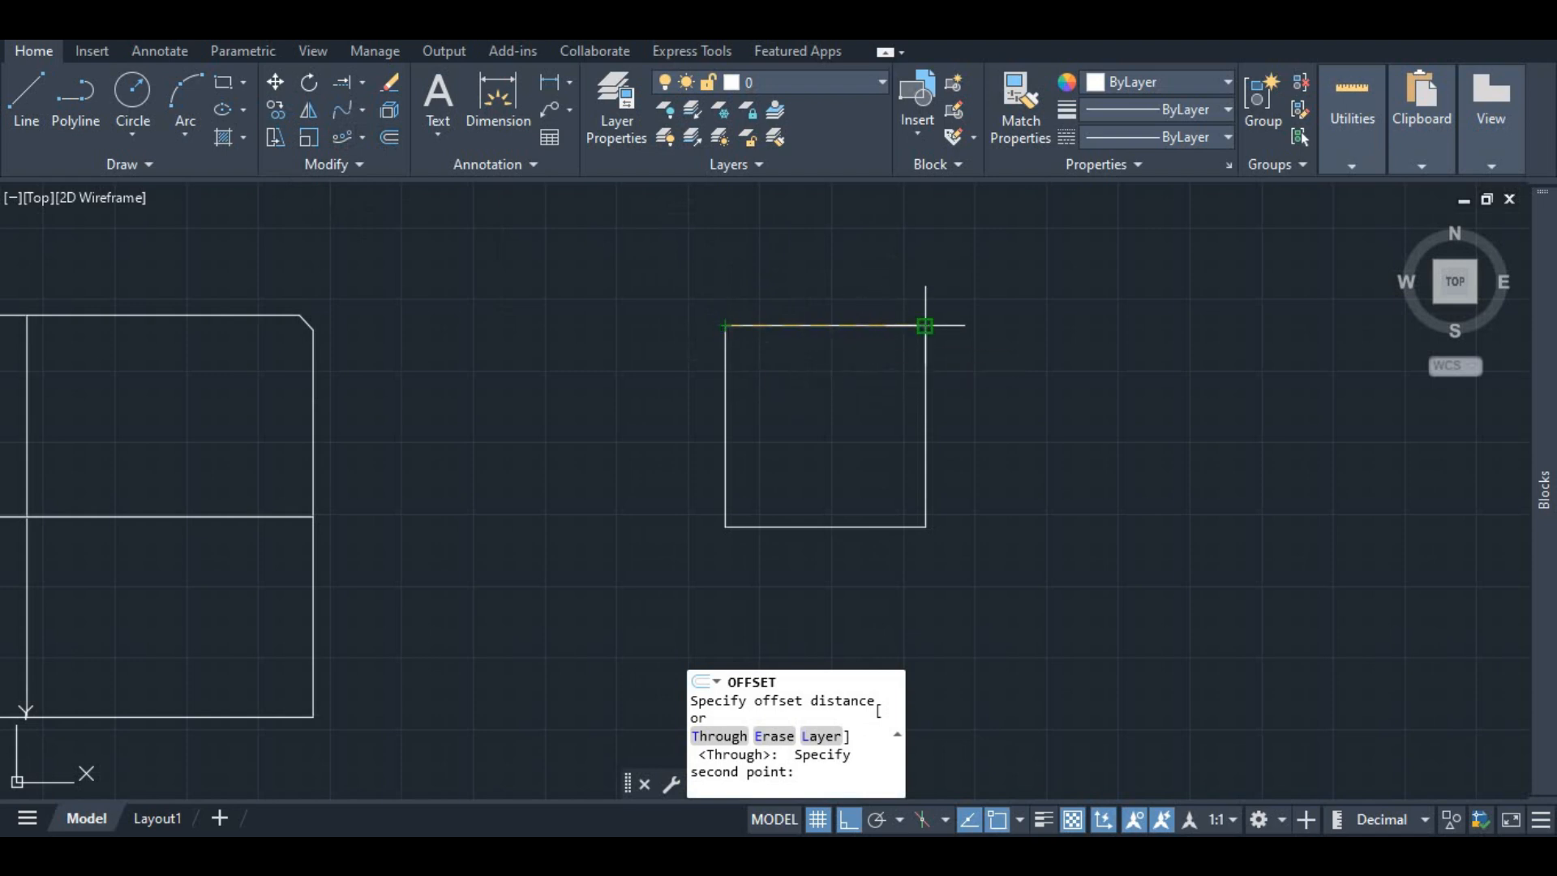
pyautogui.click(924, 325)
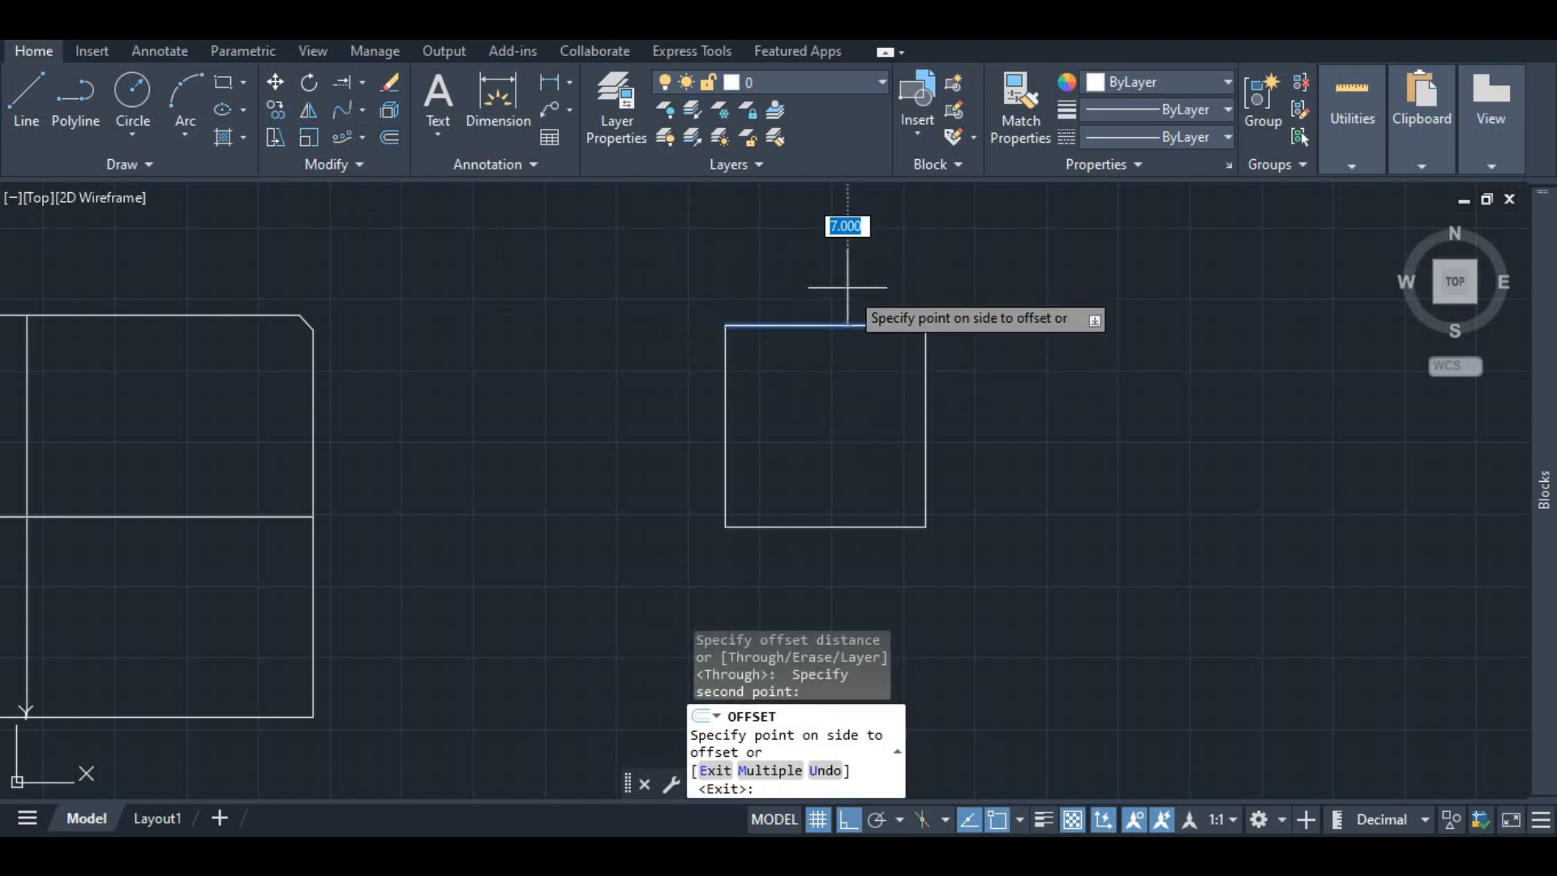
pyautogui.scroll(-4, 840, 297)
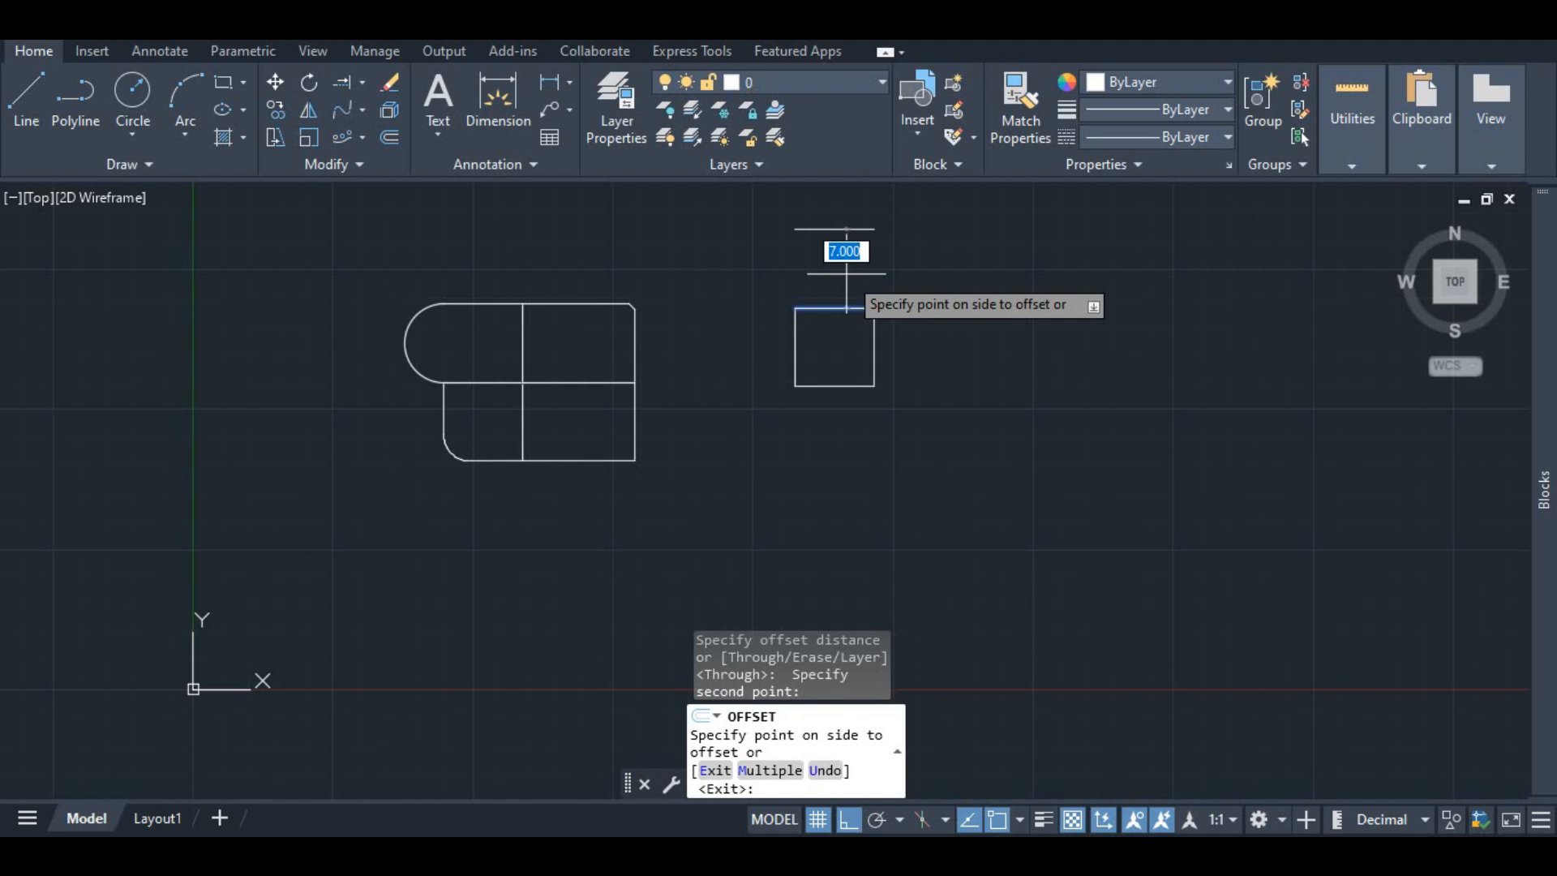
pyautogui.write('0.225')
pyautogui.press('Return')
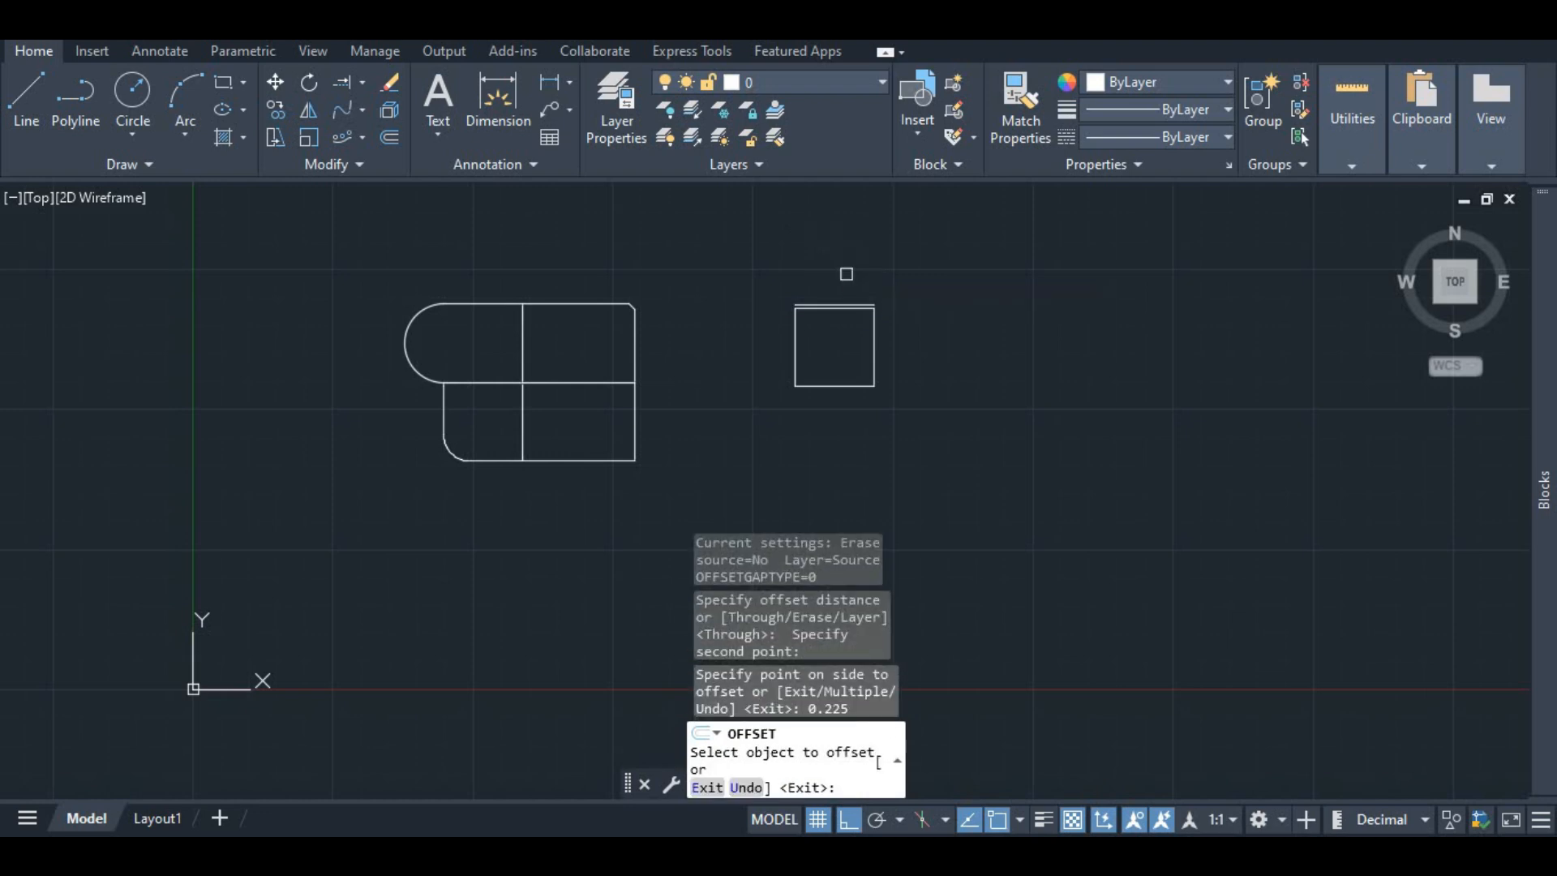
# Step: Offset the square's bottom edge 0.225 toward the inside of the square
pyautogui.scroll(4, 837, 305)
pyautogui.scroll(4, 823, 302)
pyautogui.scroll(-2, 827, 313)
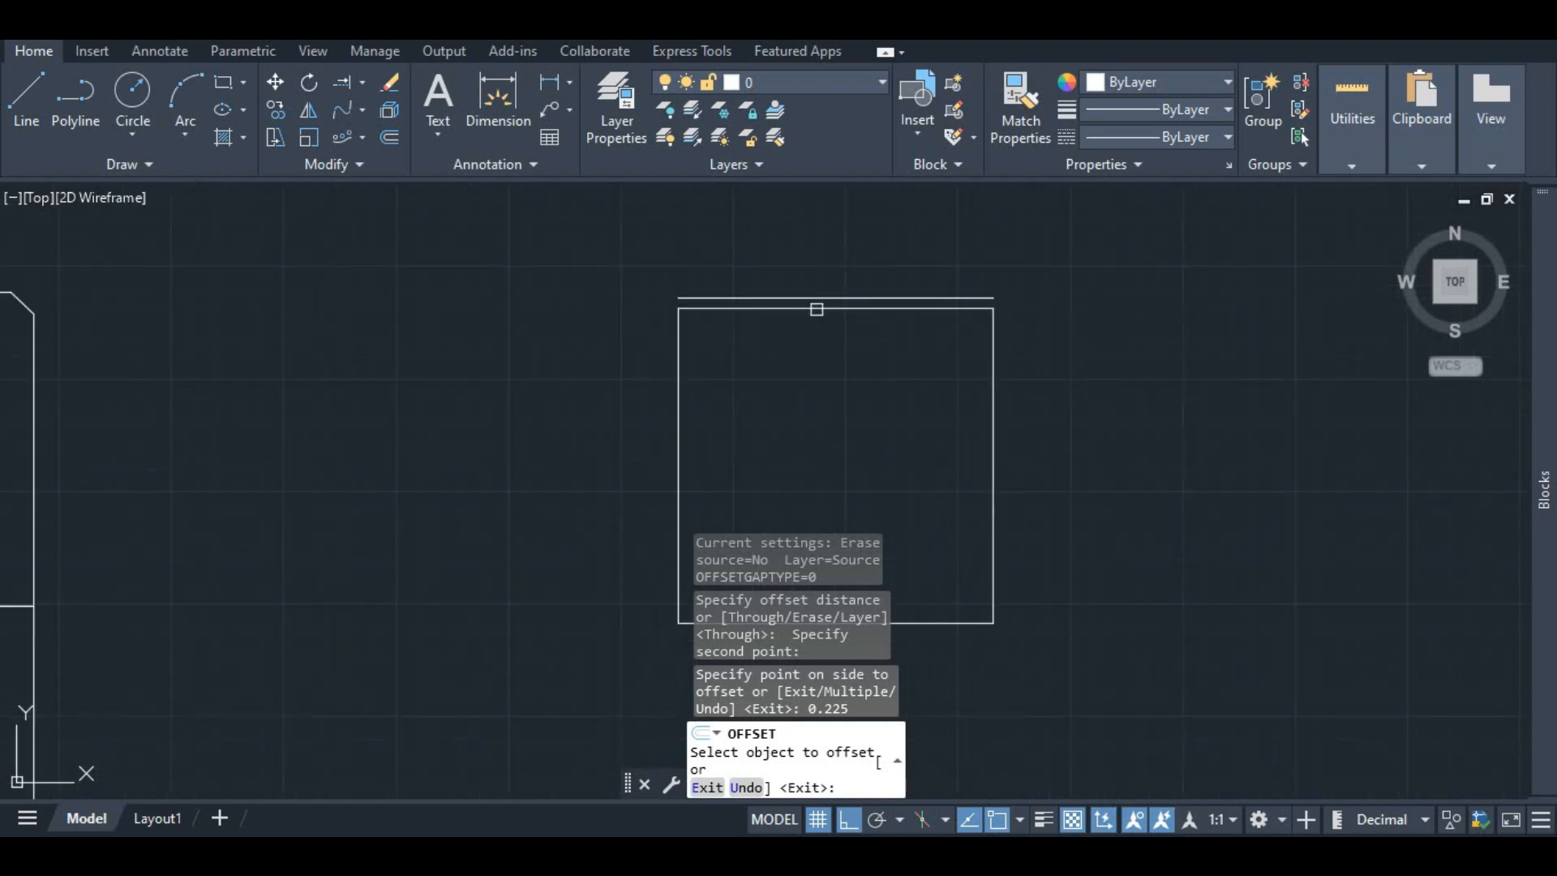
pyautogui.scroll(-4, 816, 309)
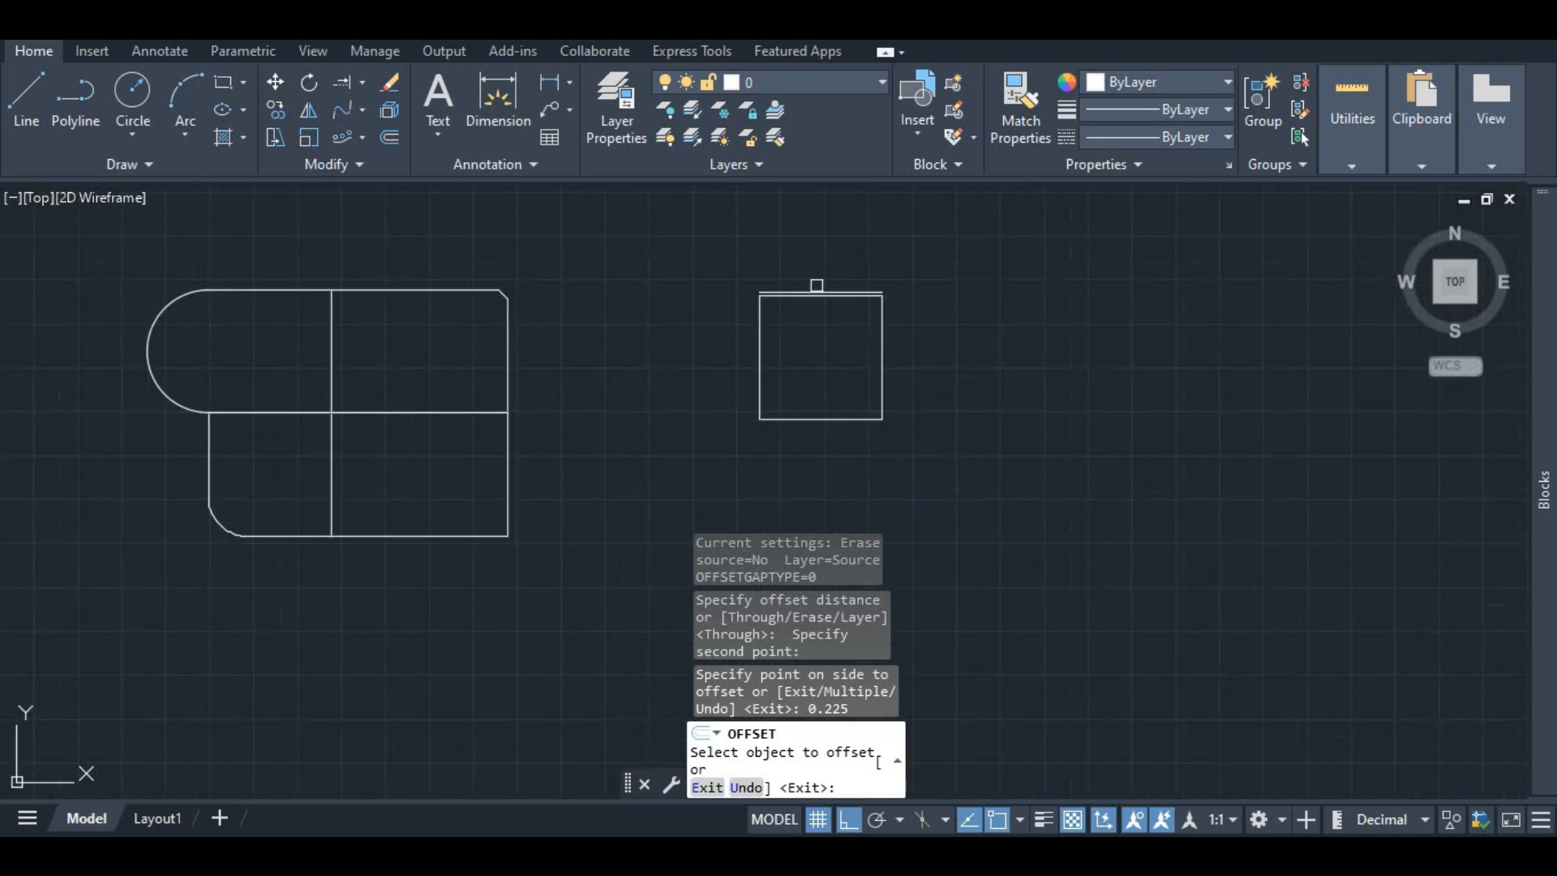
pyautogui.click(808, 419)
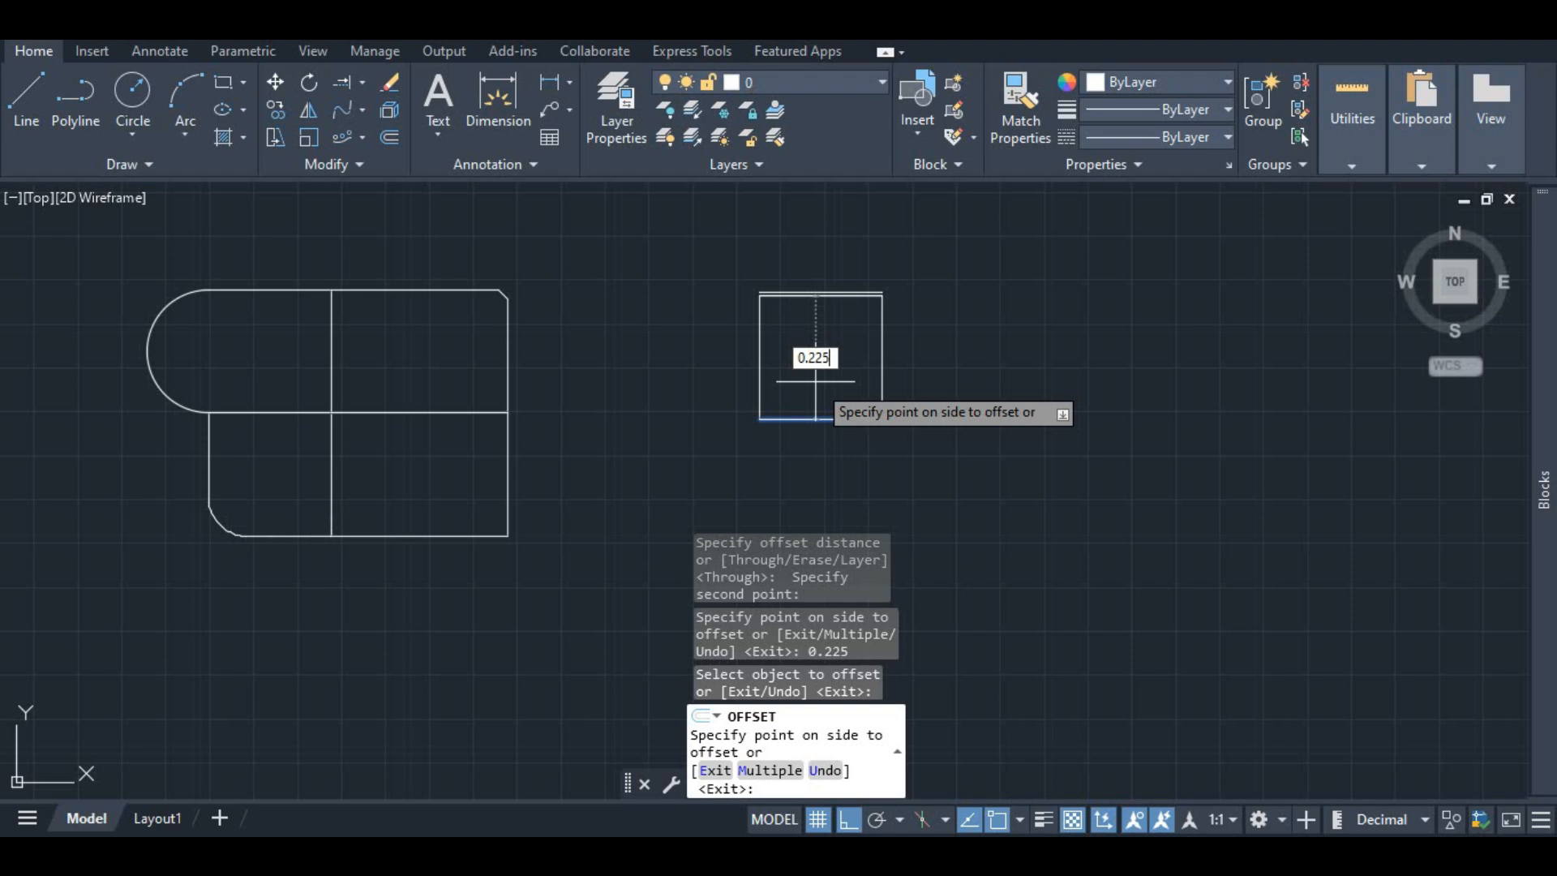
pyautogui.click(815, 380)
pyautogui.scroll(4, 814, 403)
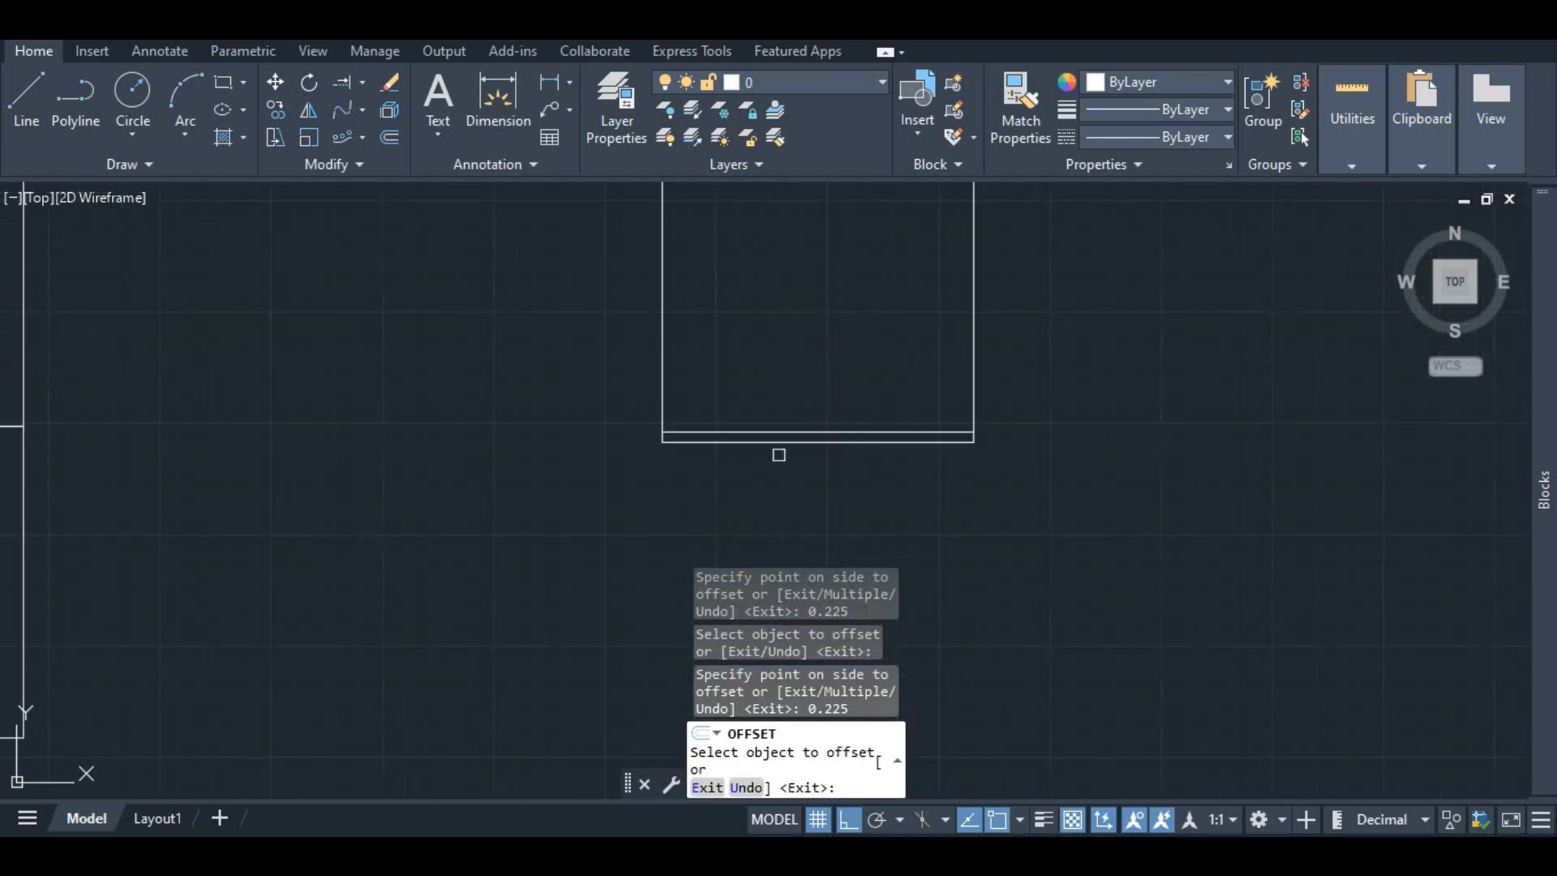
pyautogui.press('Return')
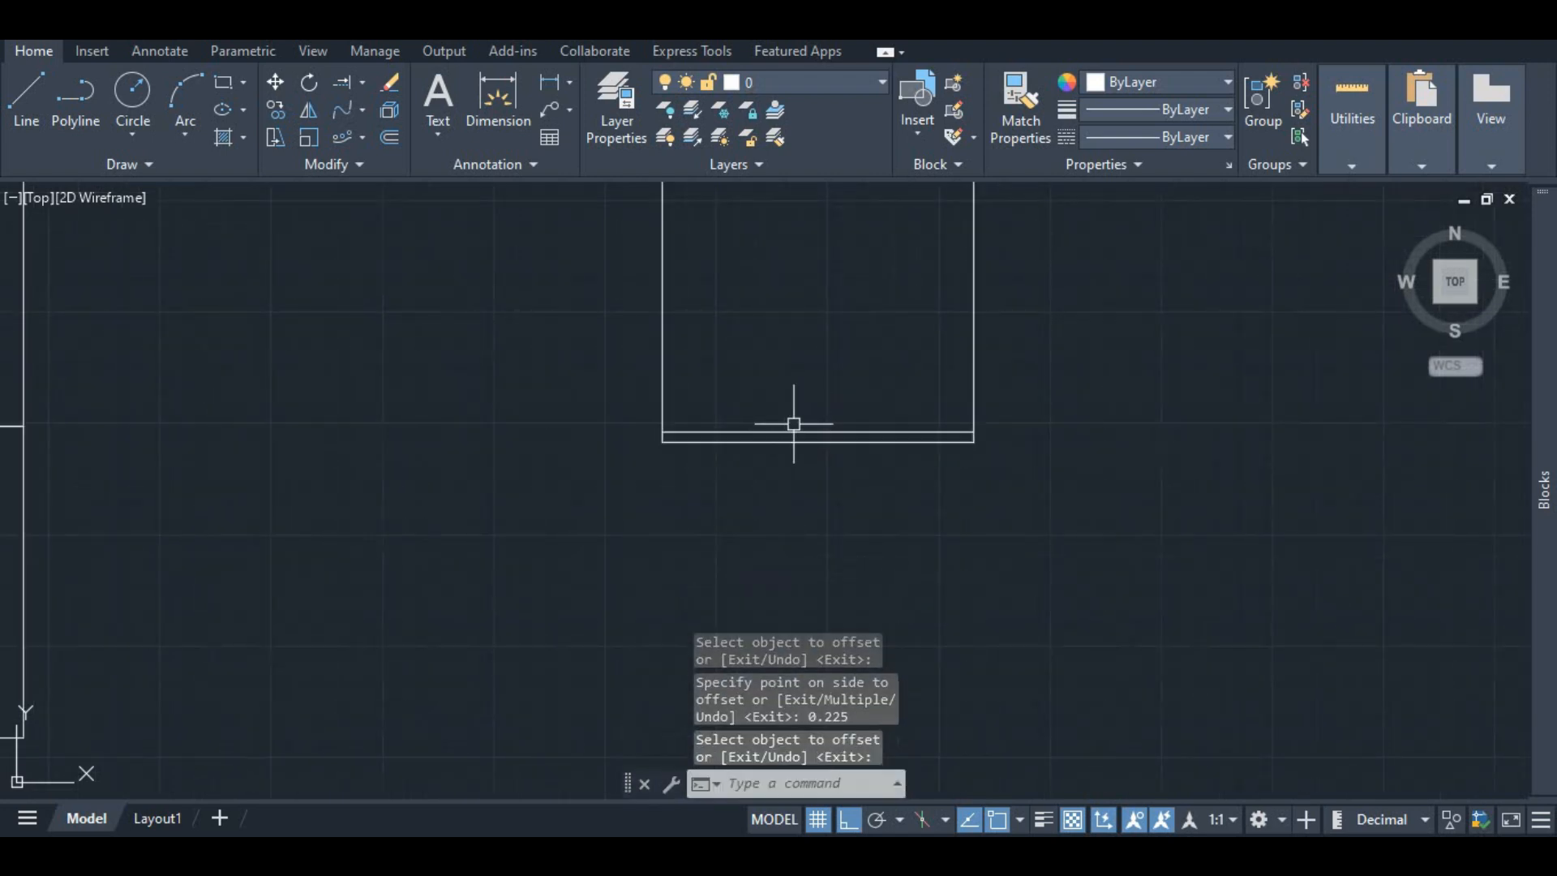
# Step: Move the inner bottom offset line 0.45 straight down so it sits below the square
pyautogui.scroll(-4, 792, 421)
pyautogui.scroll(4, 719, 467)
pyautogui.scroll(-2, 744, 445)
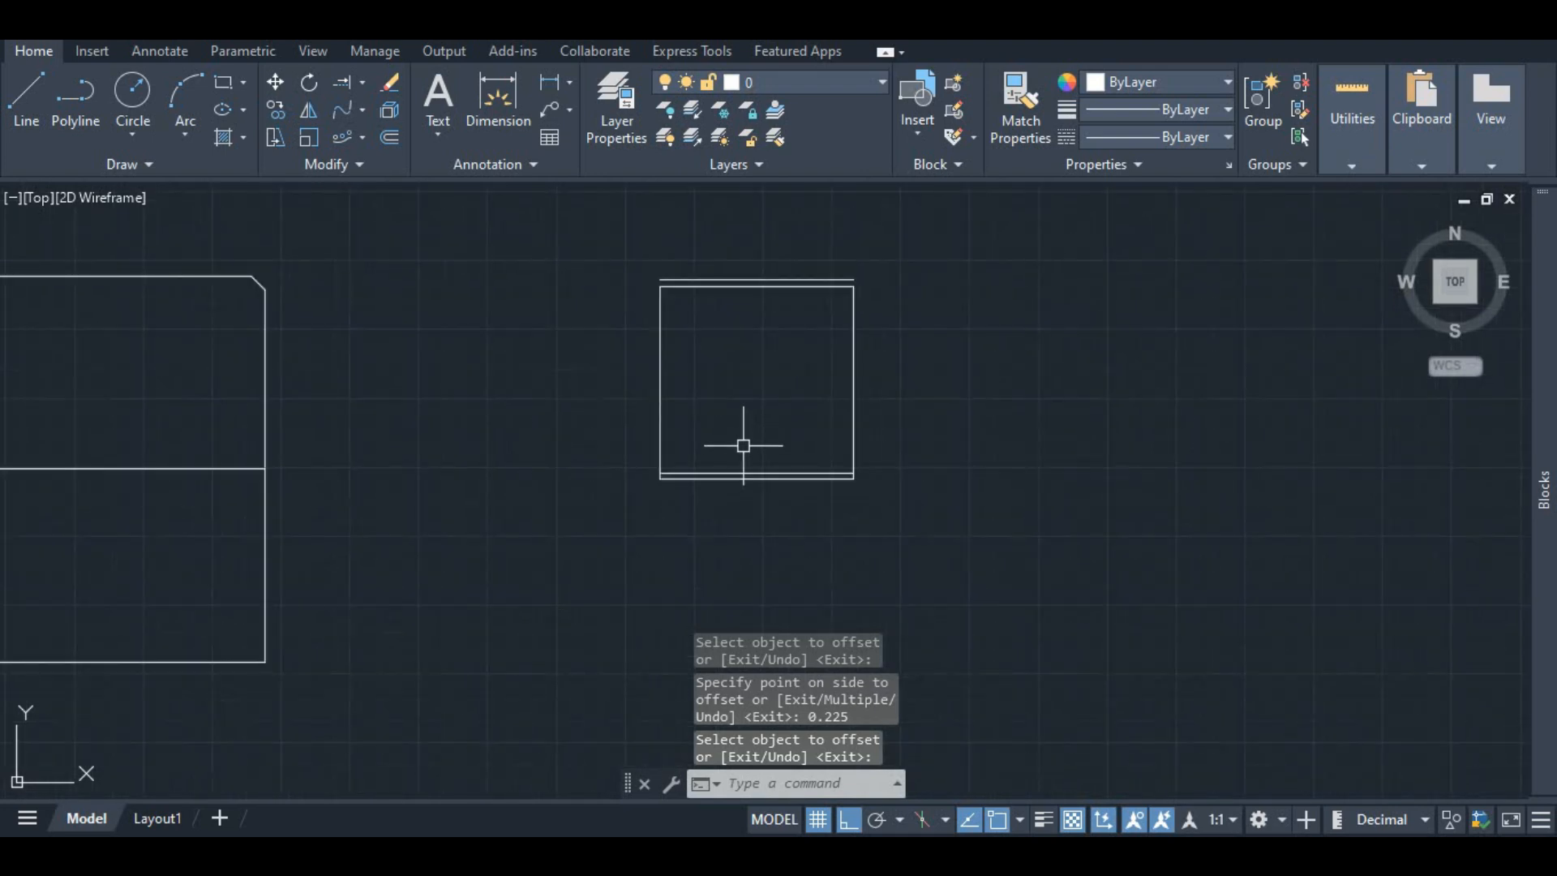
pyautogui.scroll(4, 738, 458)
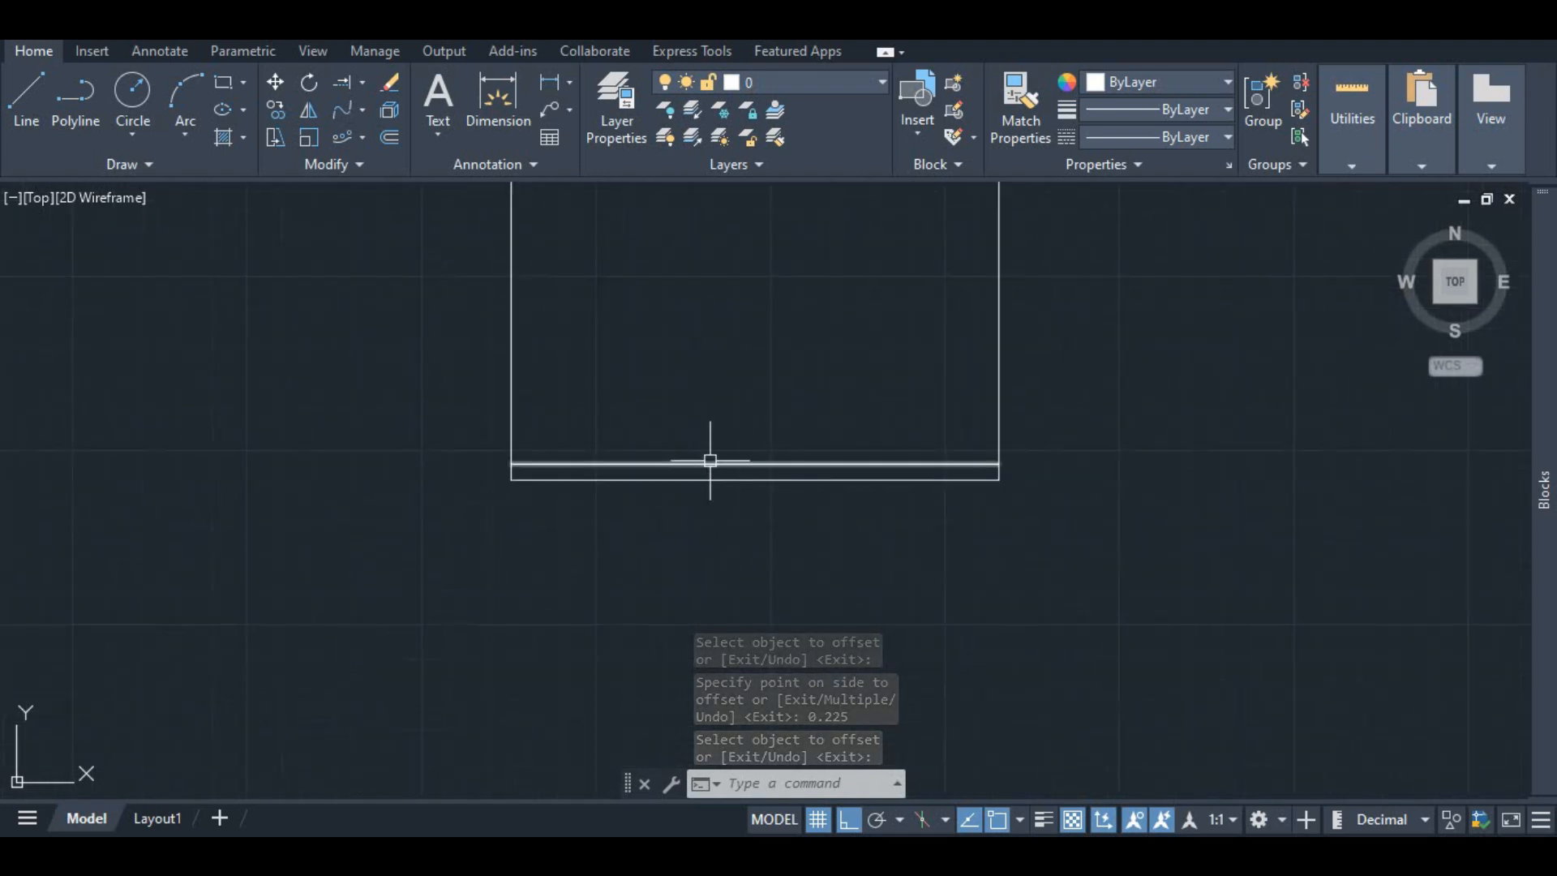
pyautogui.scroll(-4, 707, 460)
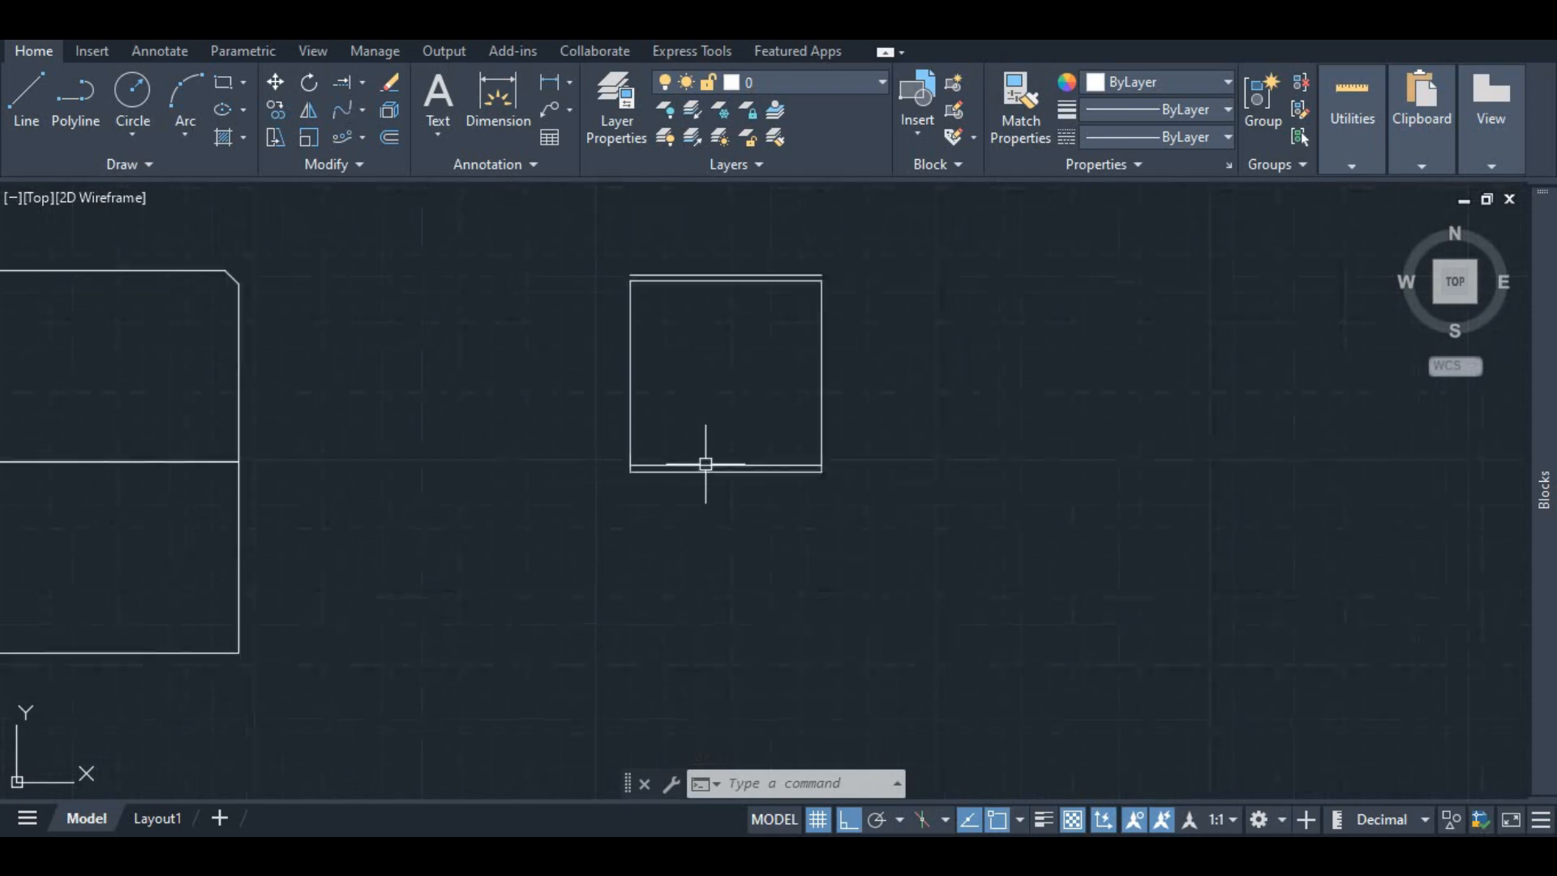
pyautogui.scroll(4, 683, 463)
pyautogui.click(681, 467)
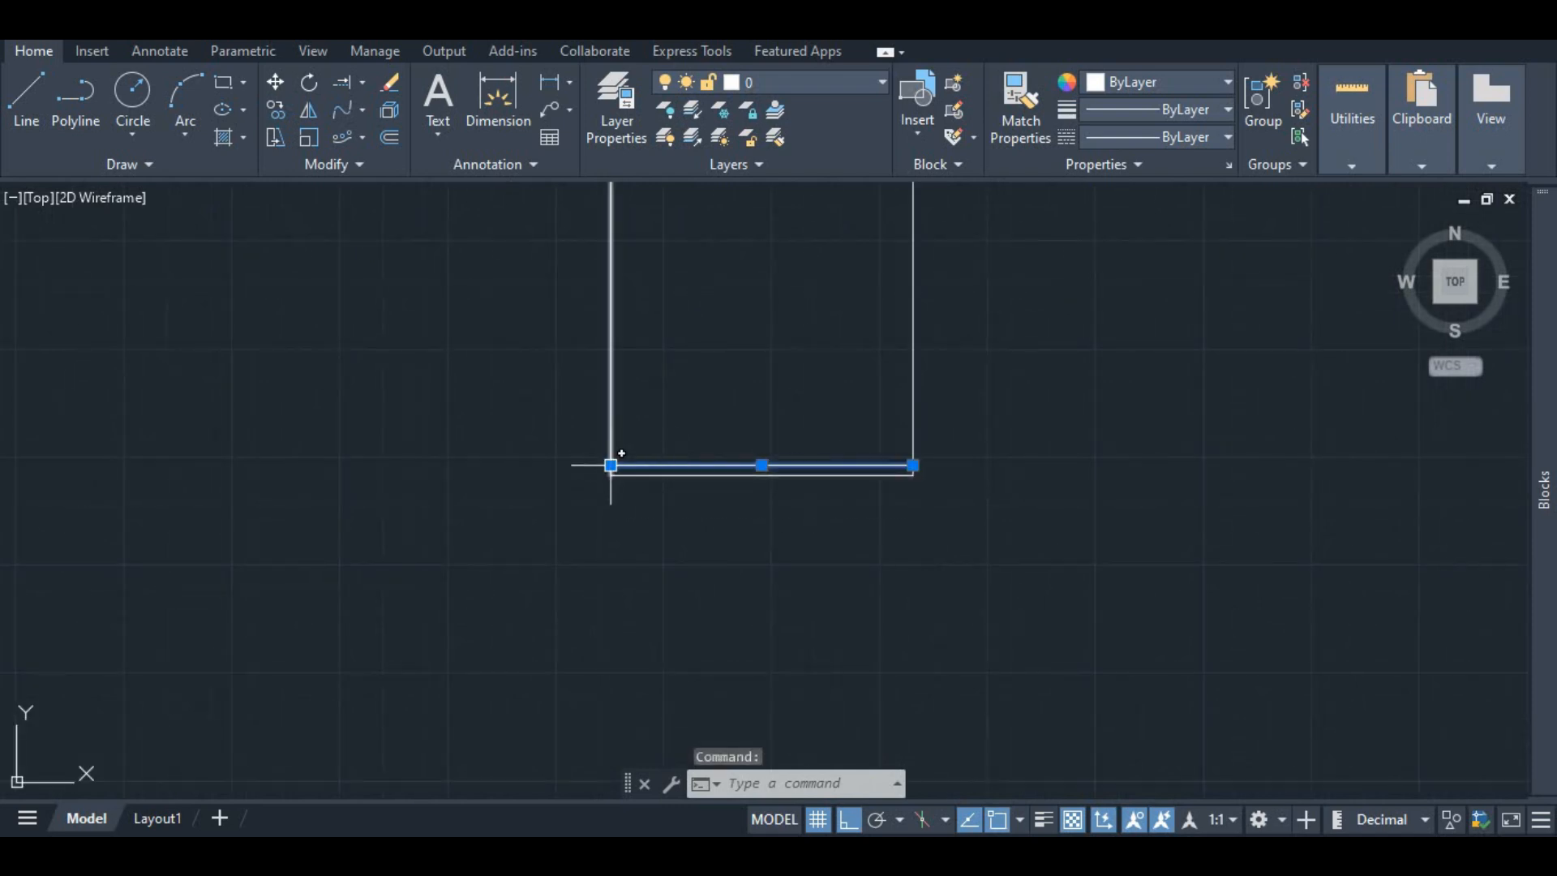
pyautogui.rightClick(614, 464)
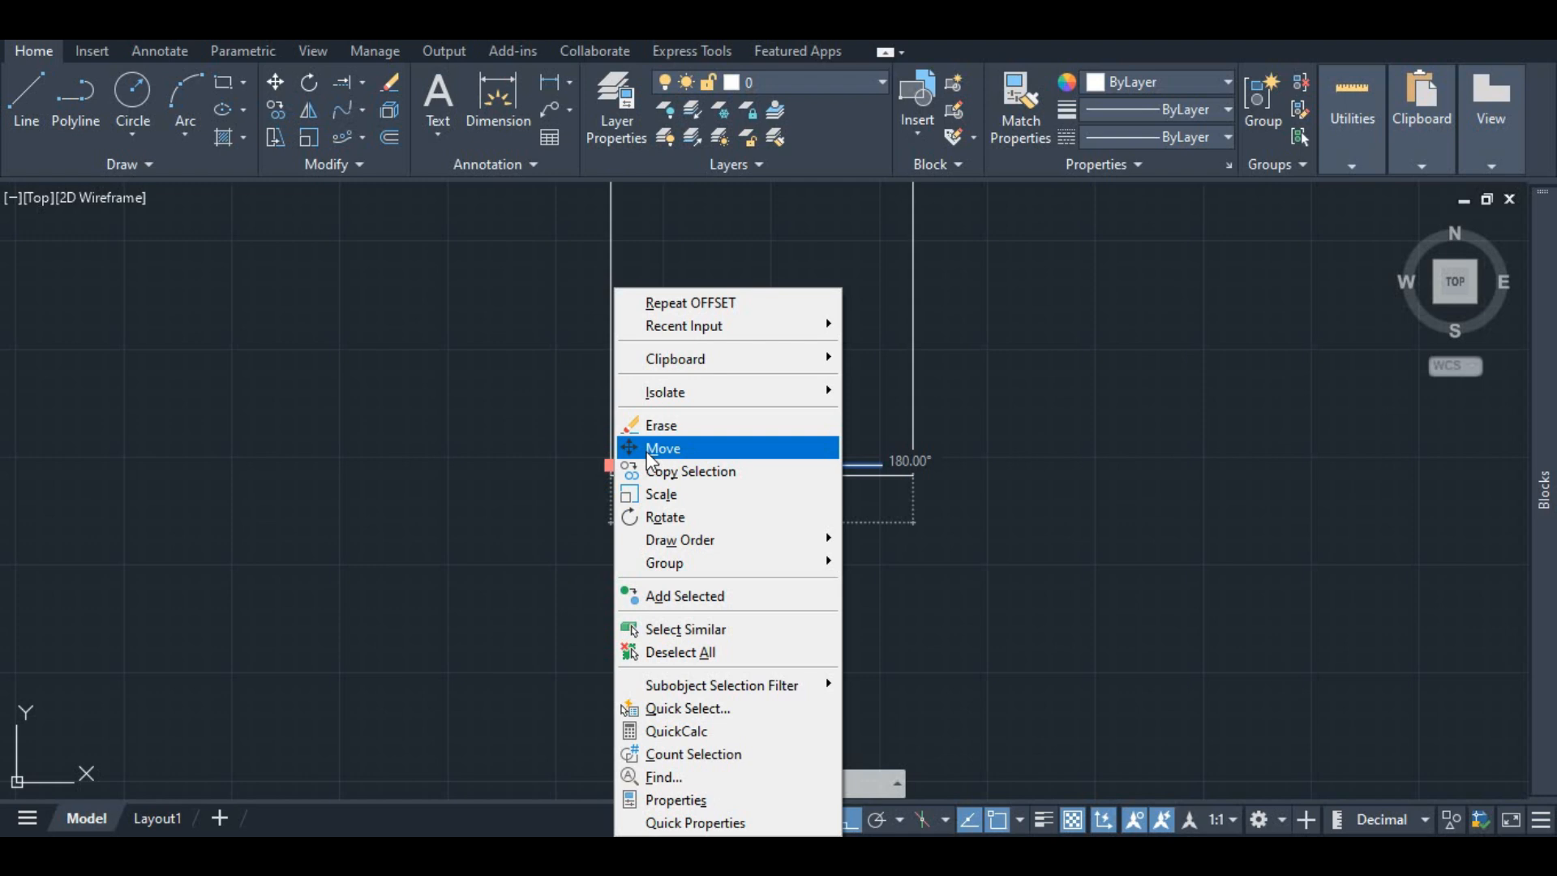
pyautogui.click(655, 449)
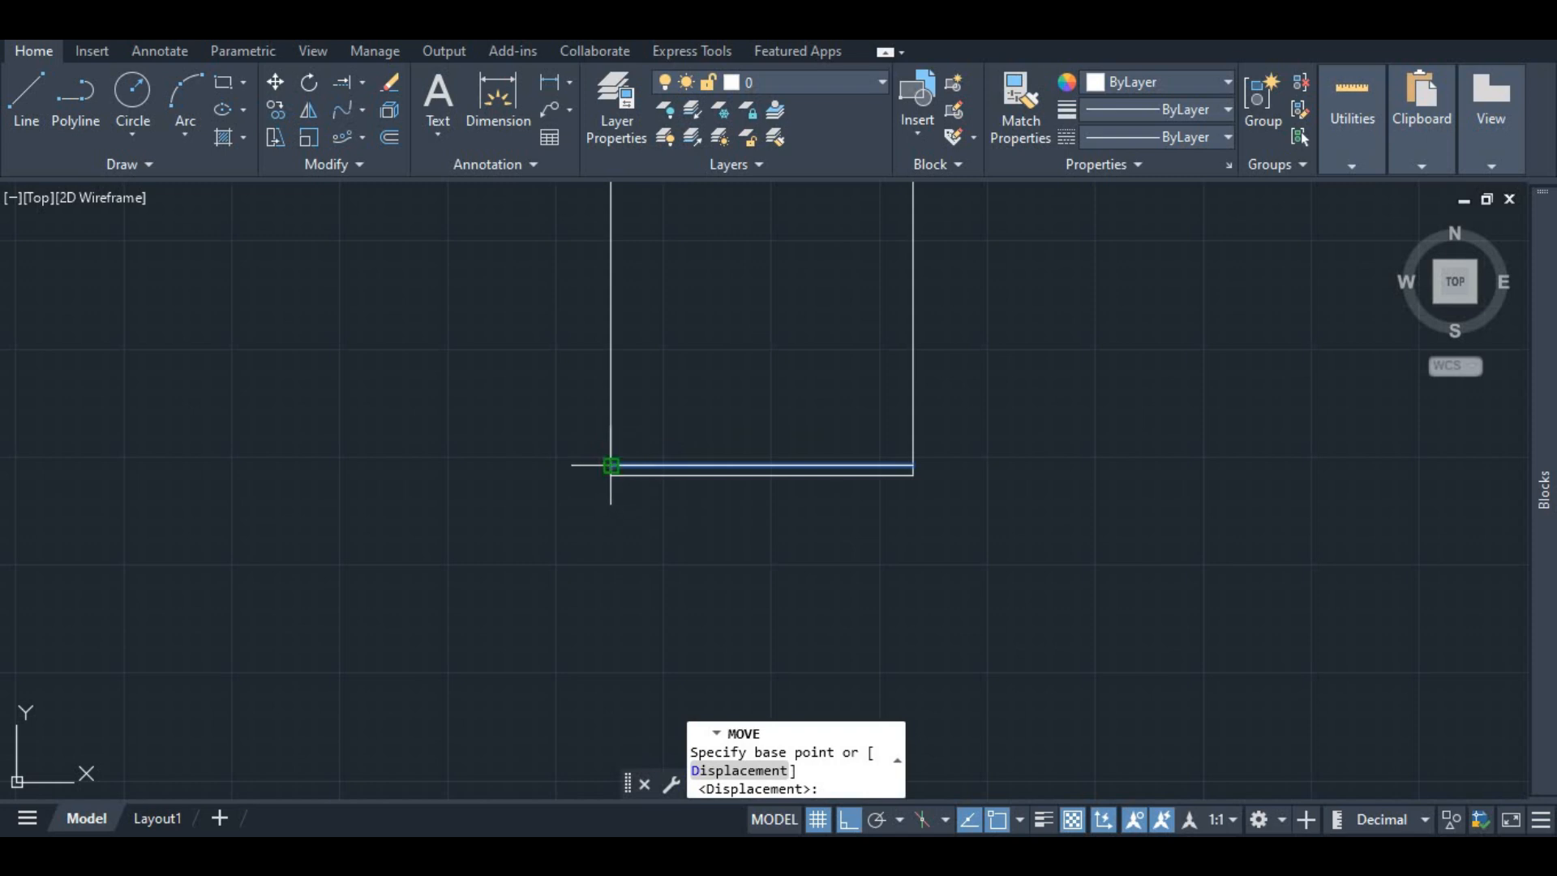
pyautogui.click(610, 466)
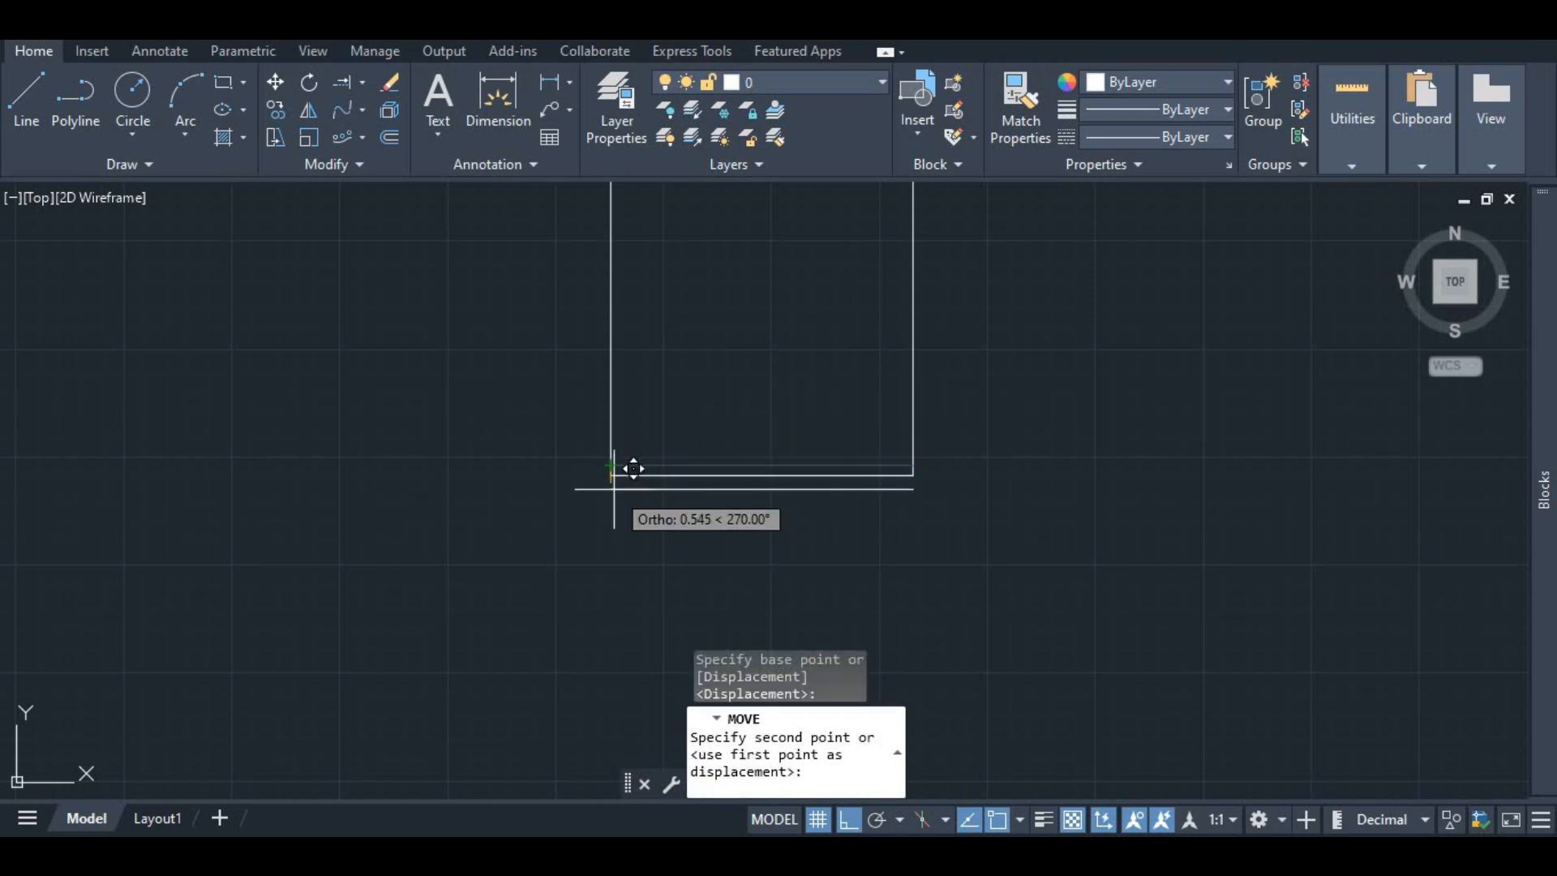
pyautogui.write('0.45')
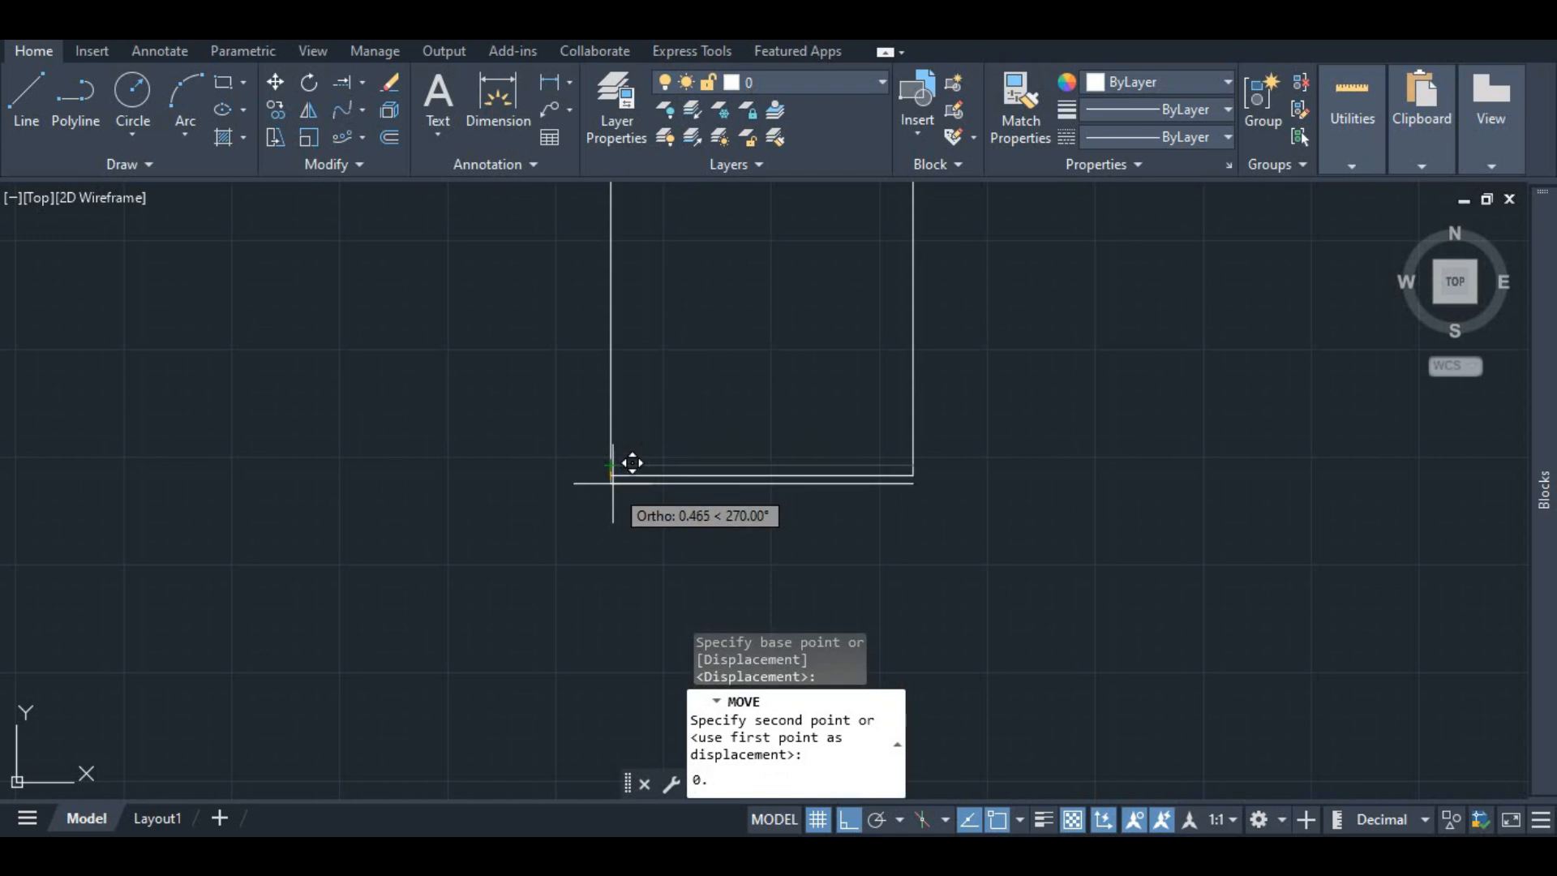
pyautogui.press('Return')
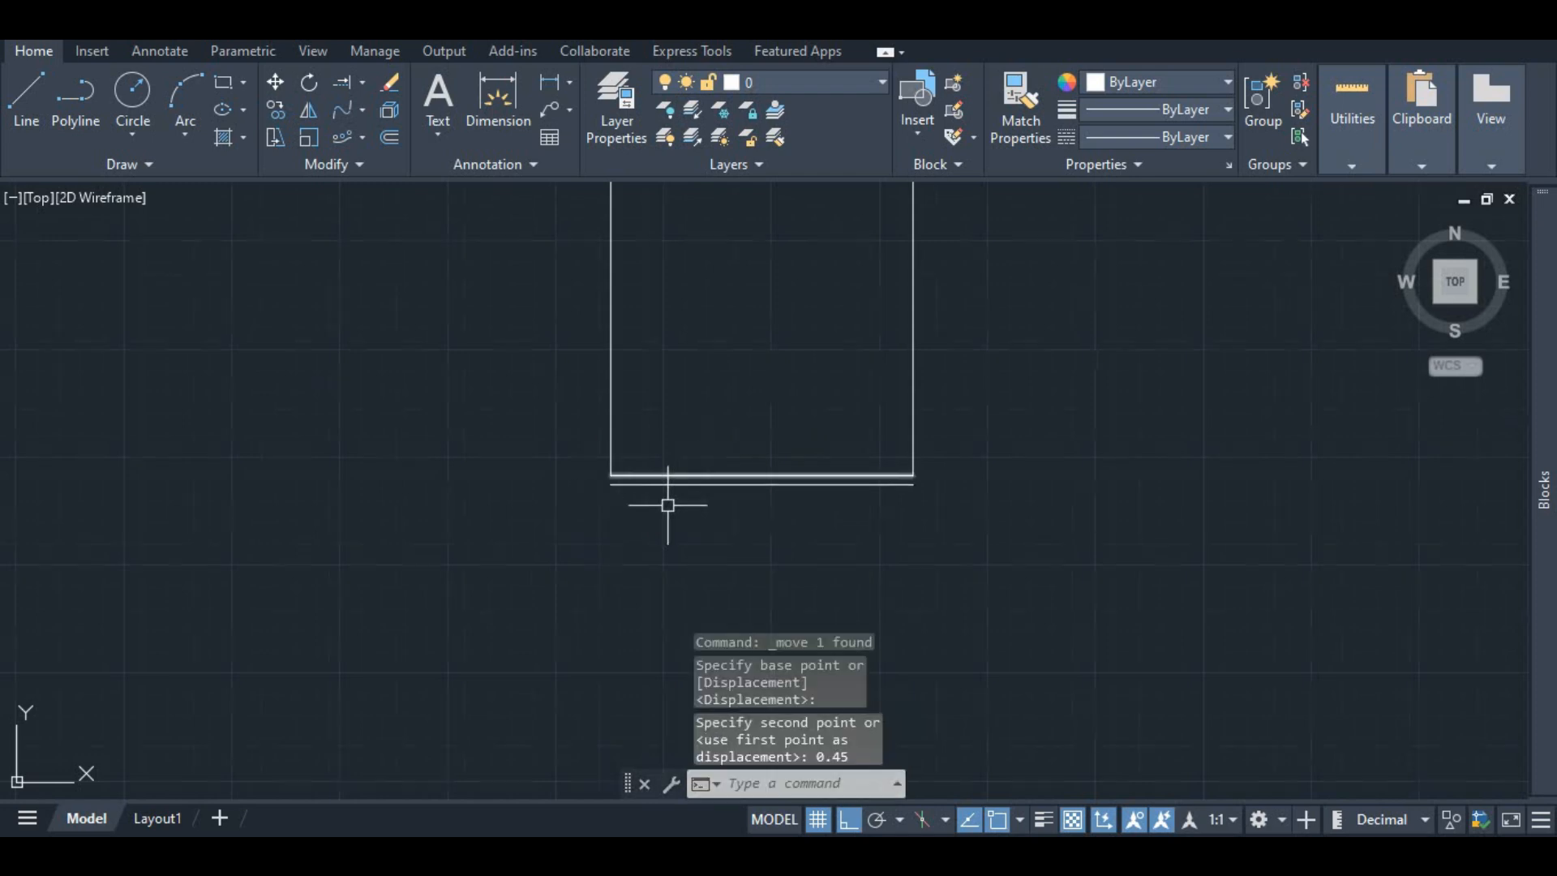
# Step: Offset the square's left edge 0.225 outward
pyautogui.scroll(-2, 665, 499)
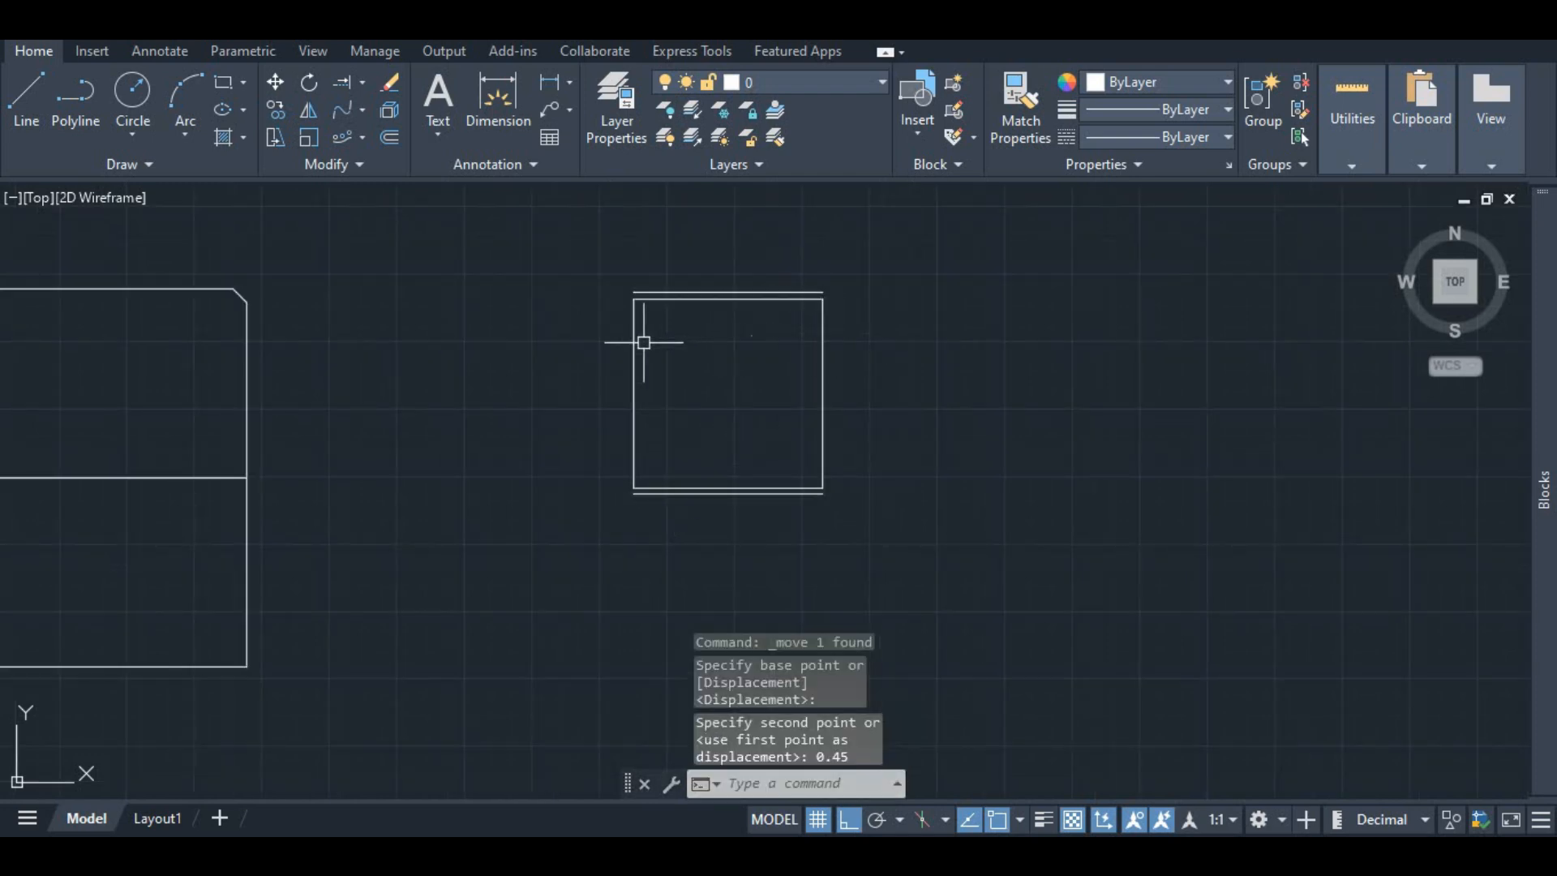
pyautogui.click(388, 138)
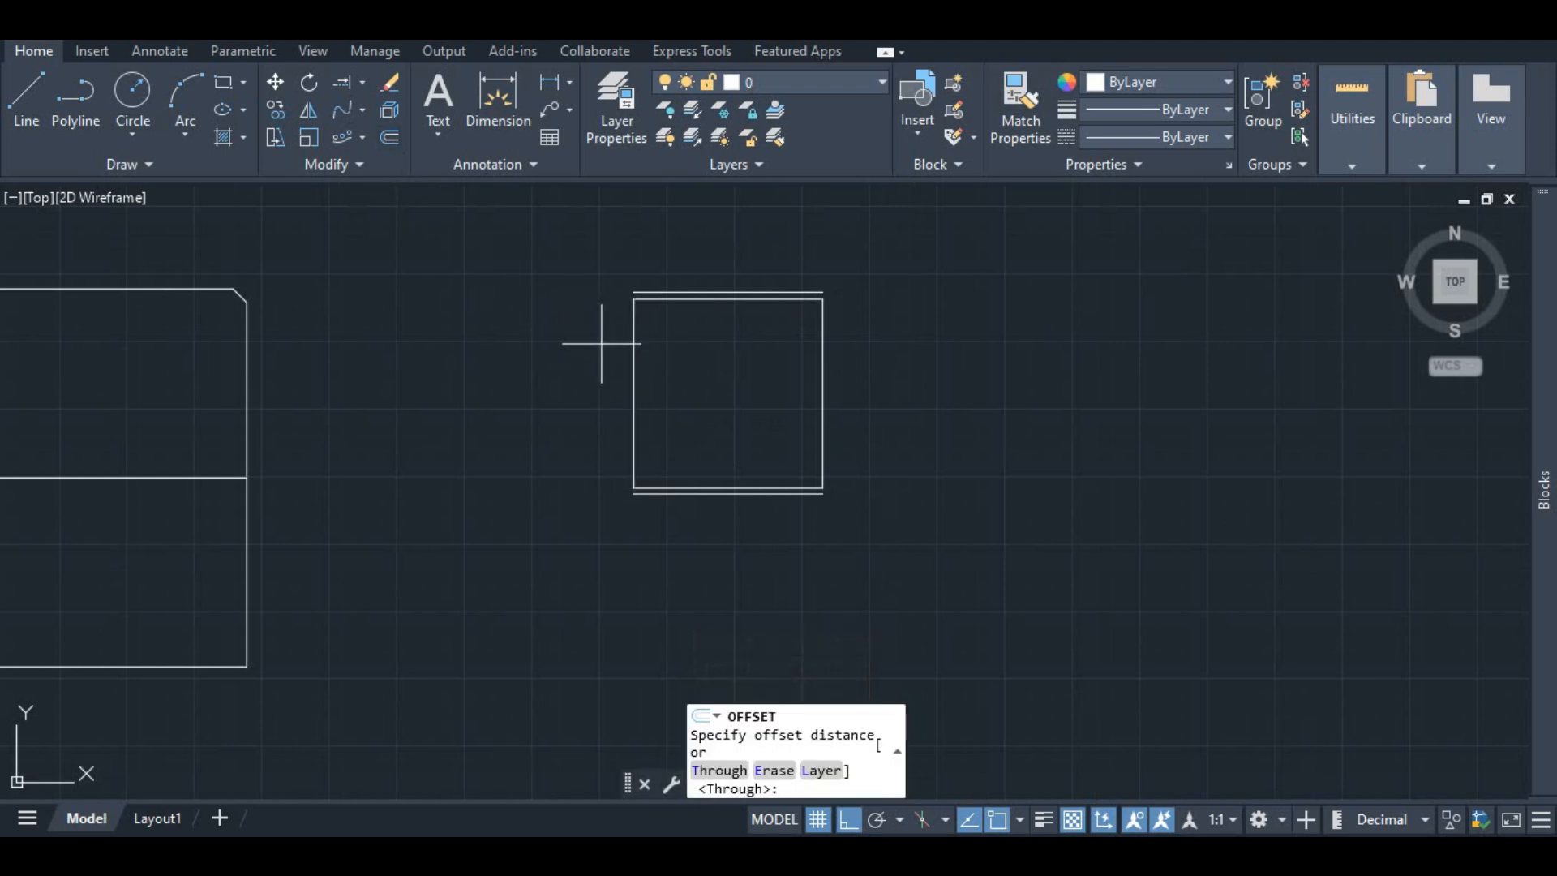
pyautogui.click(634, 298)
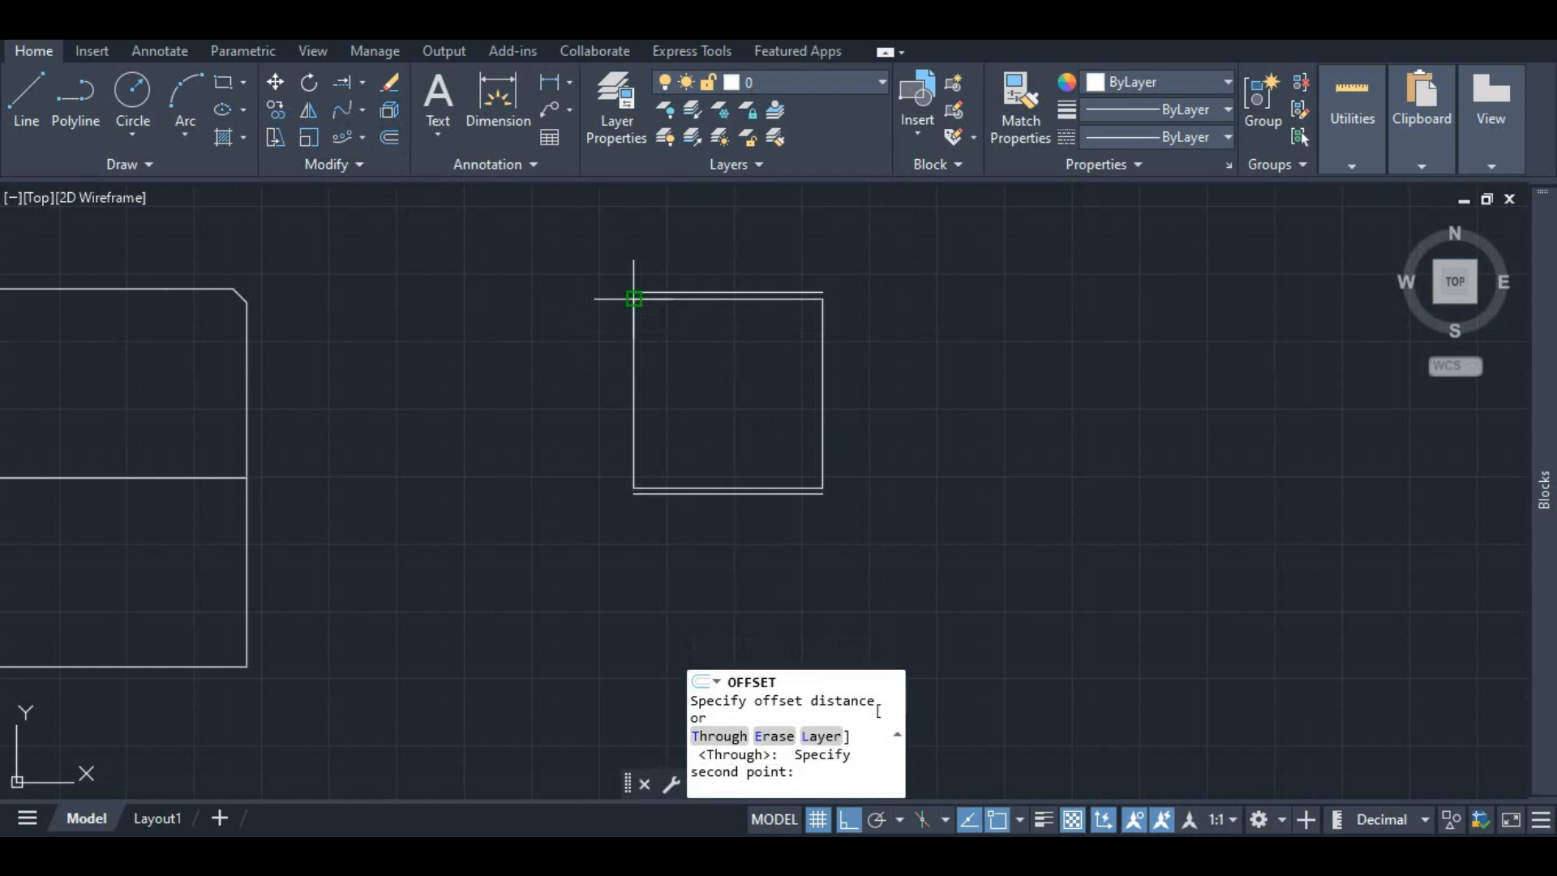
pyautogui.click(634, 487)
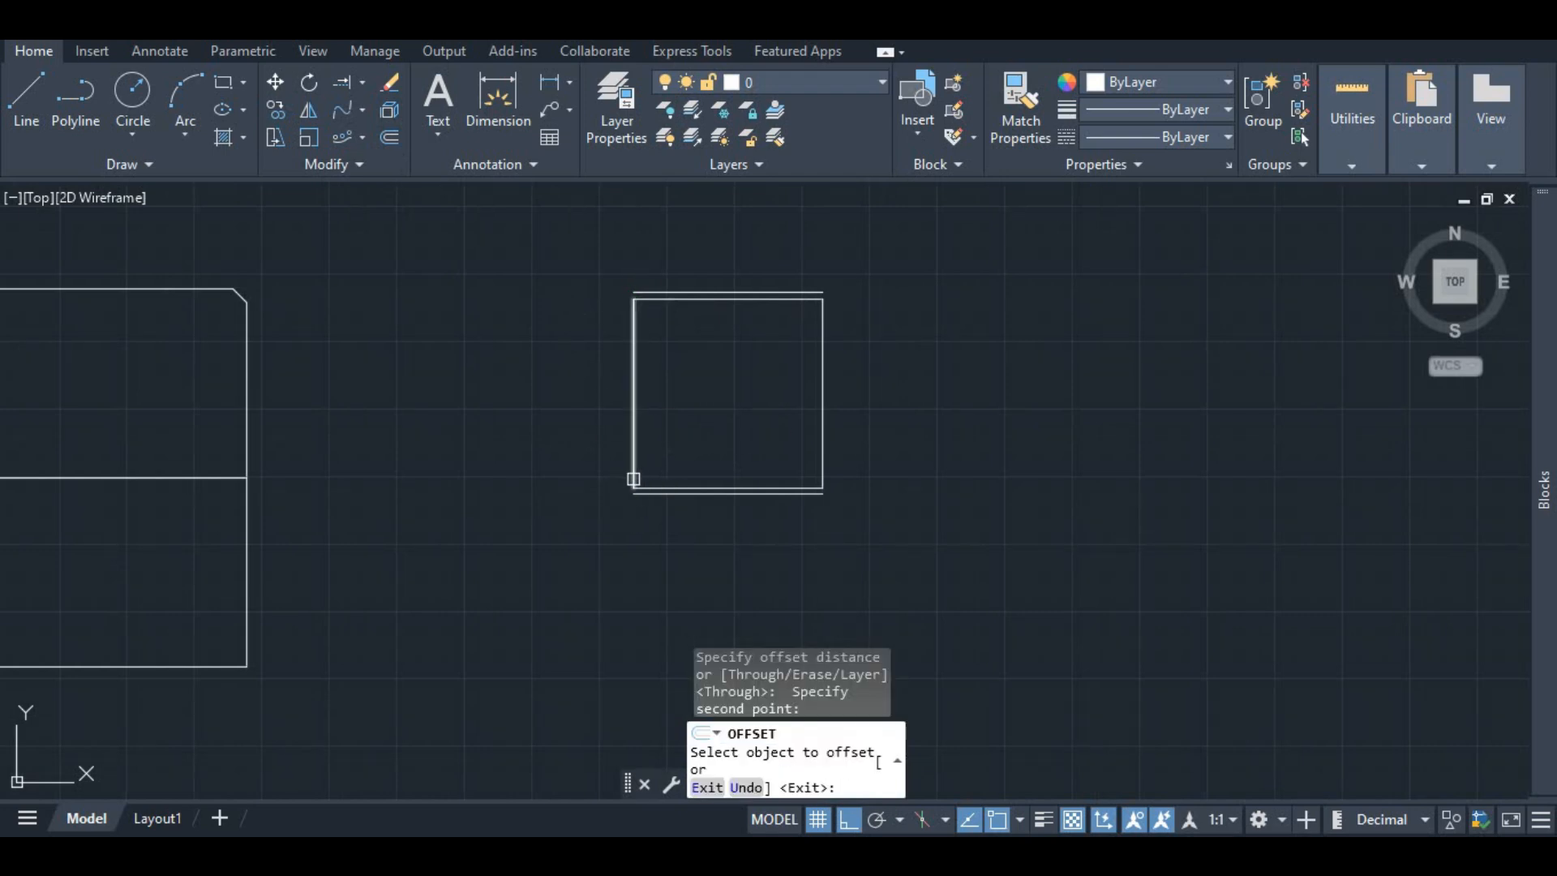
pyautogui.click(634, 479)
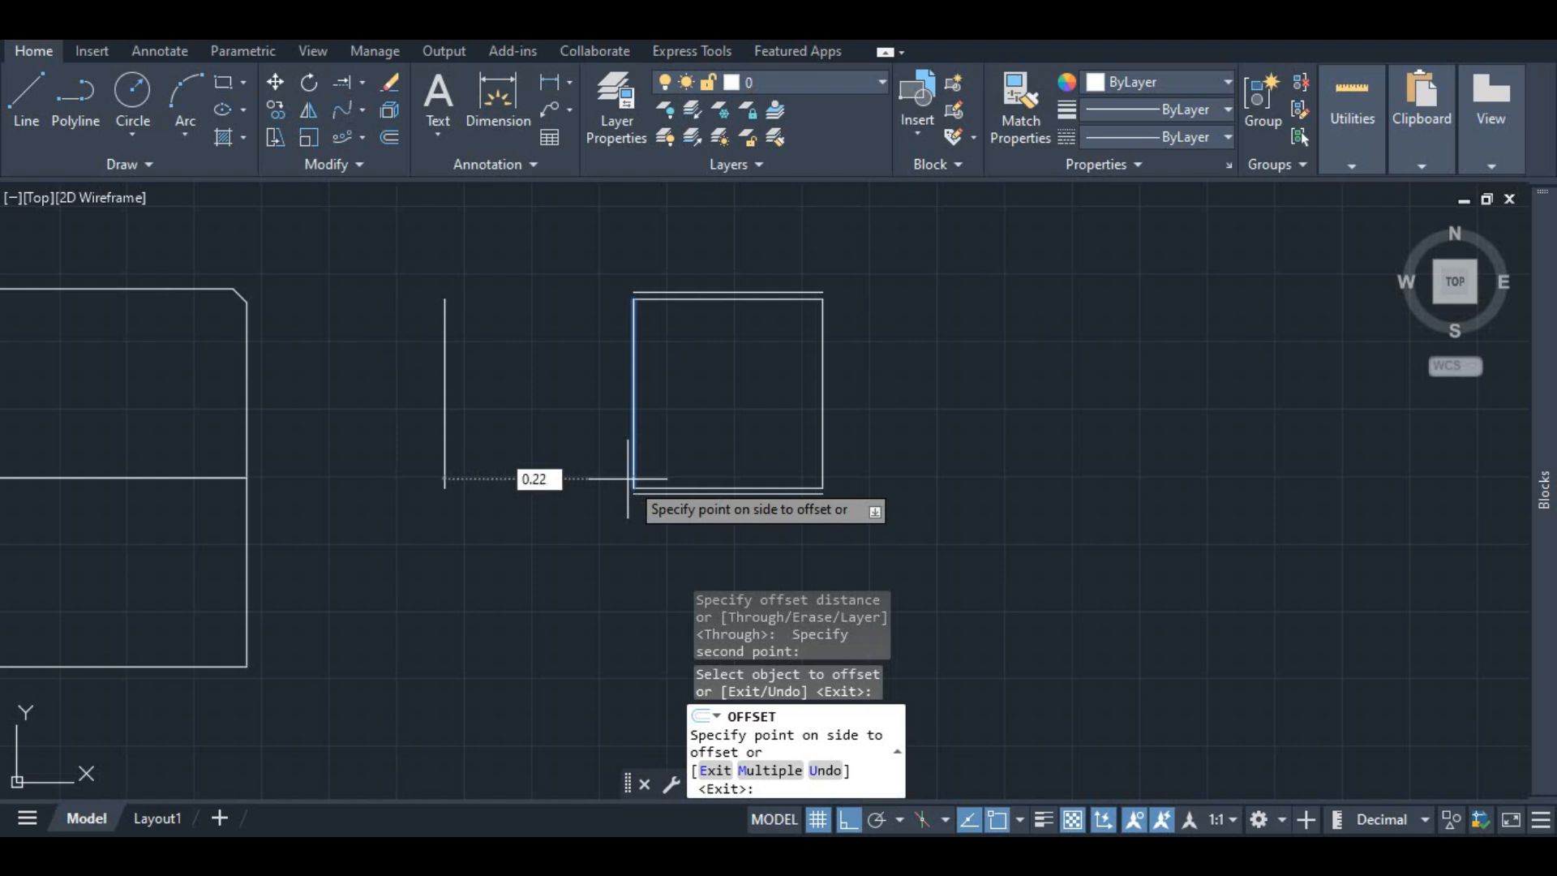
pyautogui.click(627, 478)
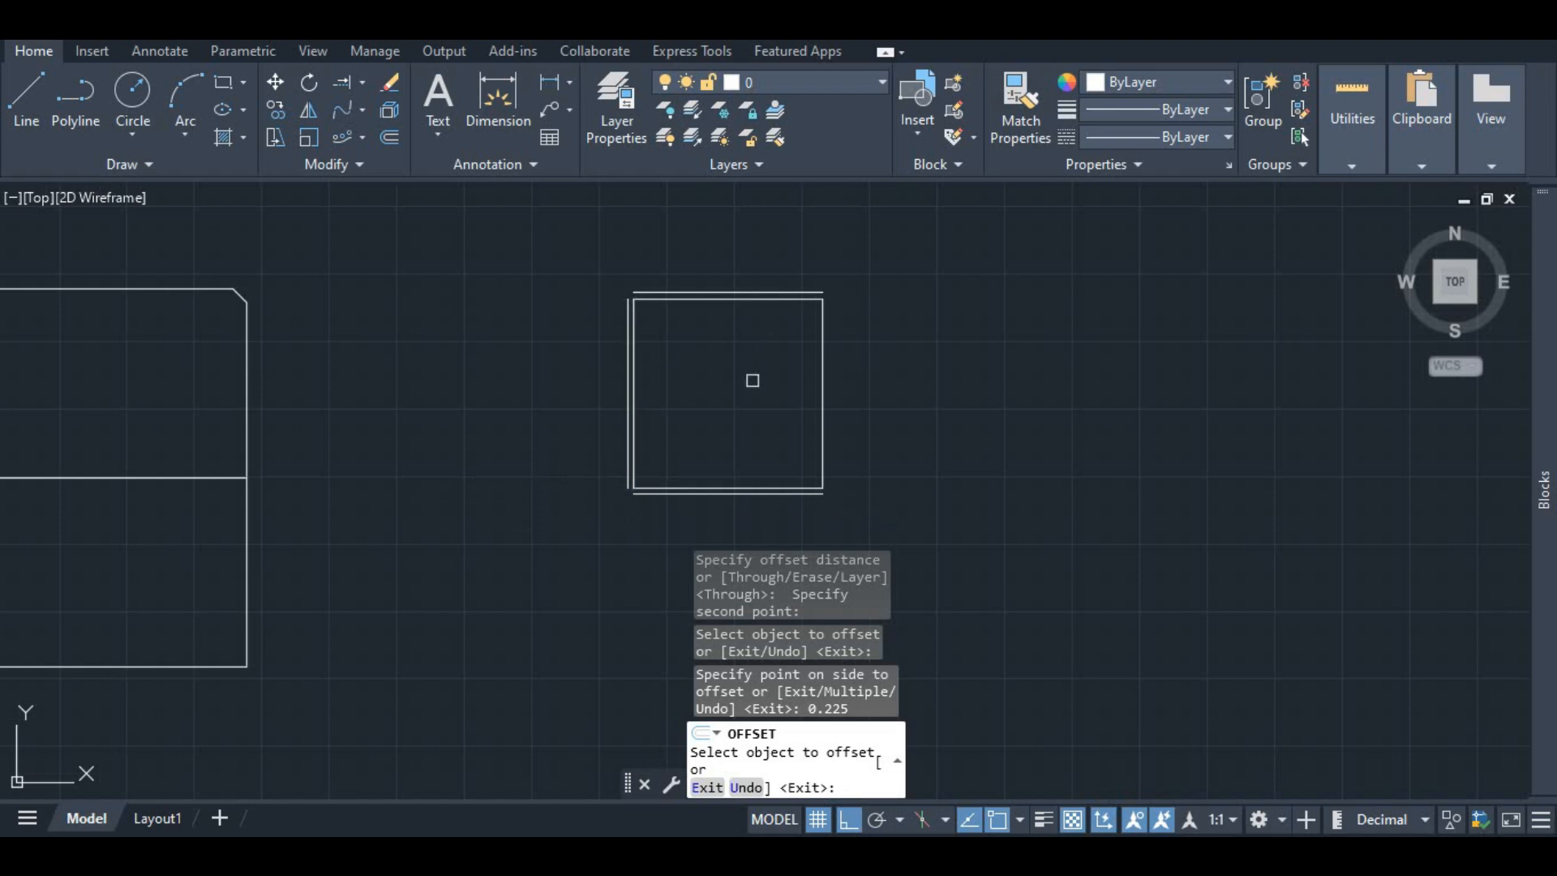
pyautogui.press('Return')
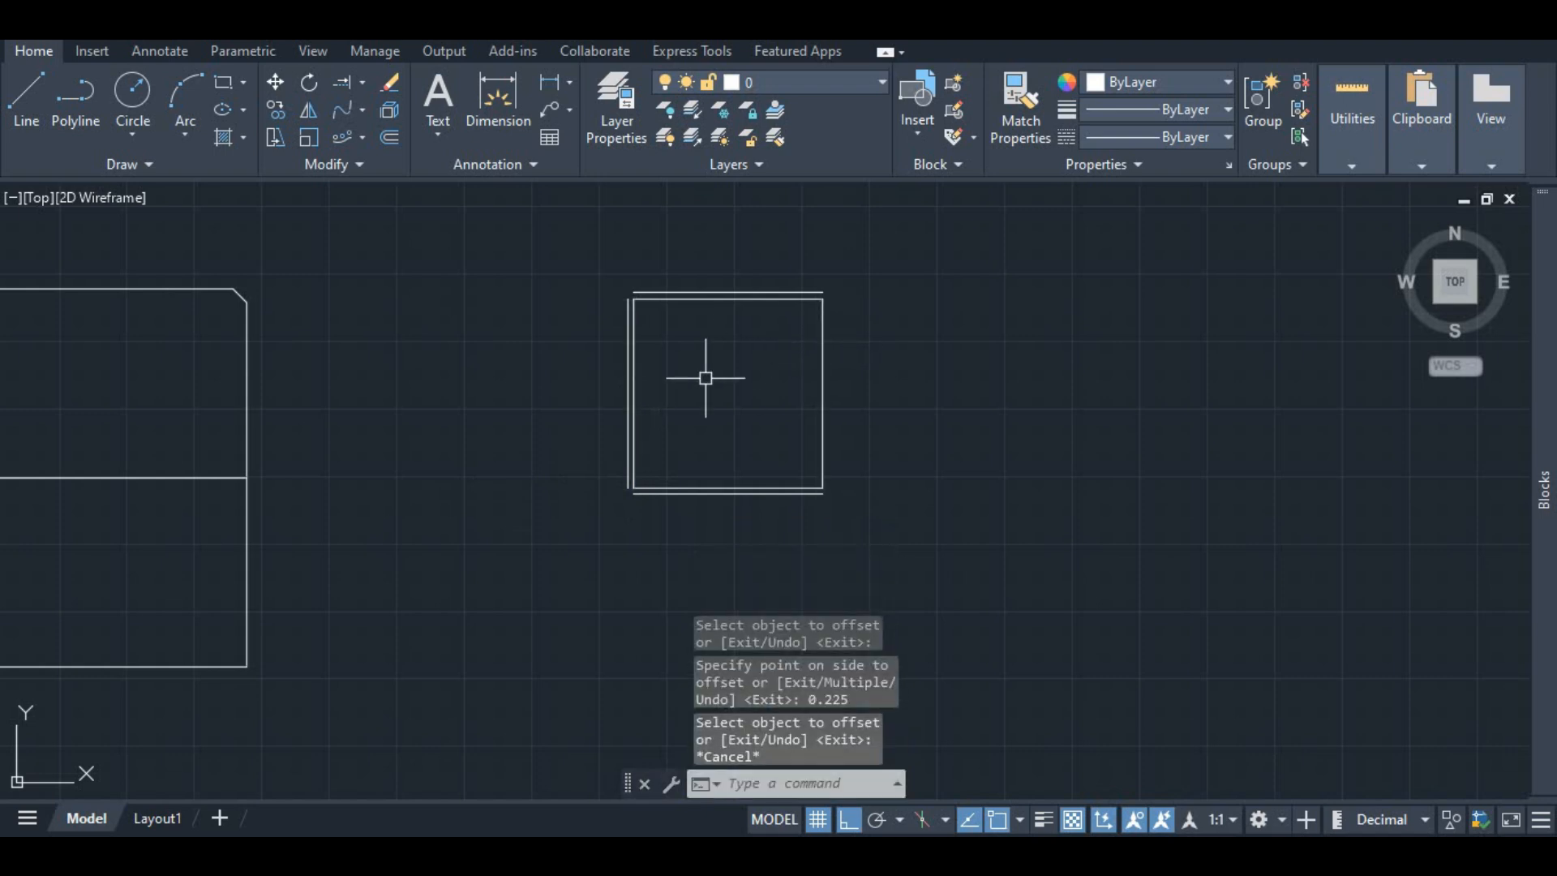
# Step: Copy the square's right edge 0.225 to the right
pyautogui.click(822, 339)
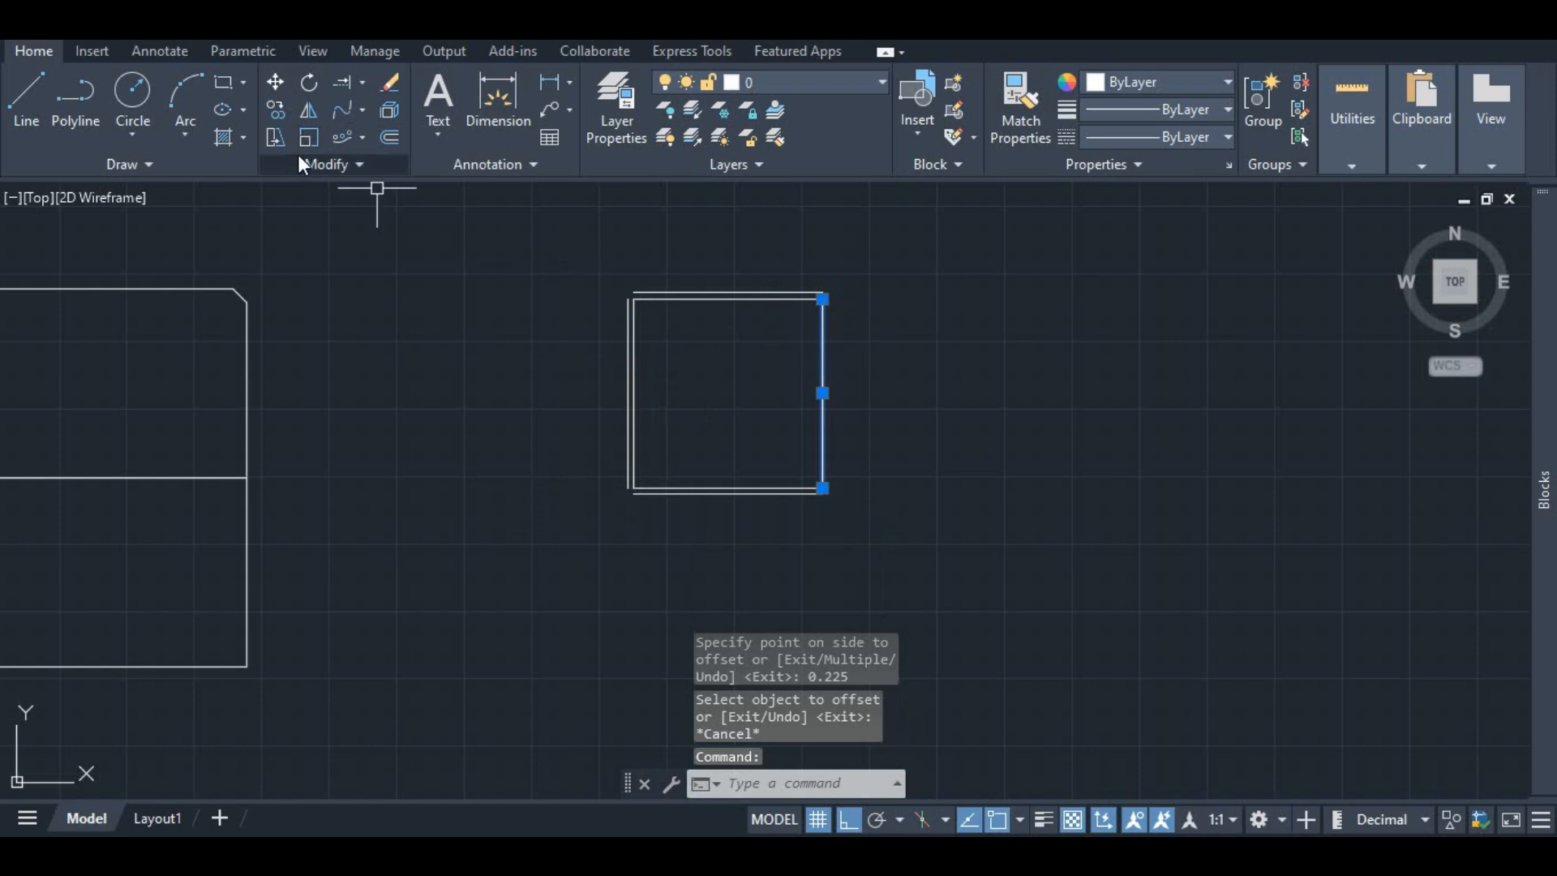
pyautogui.rightClick(780, 346)
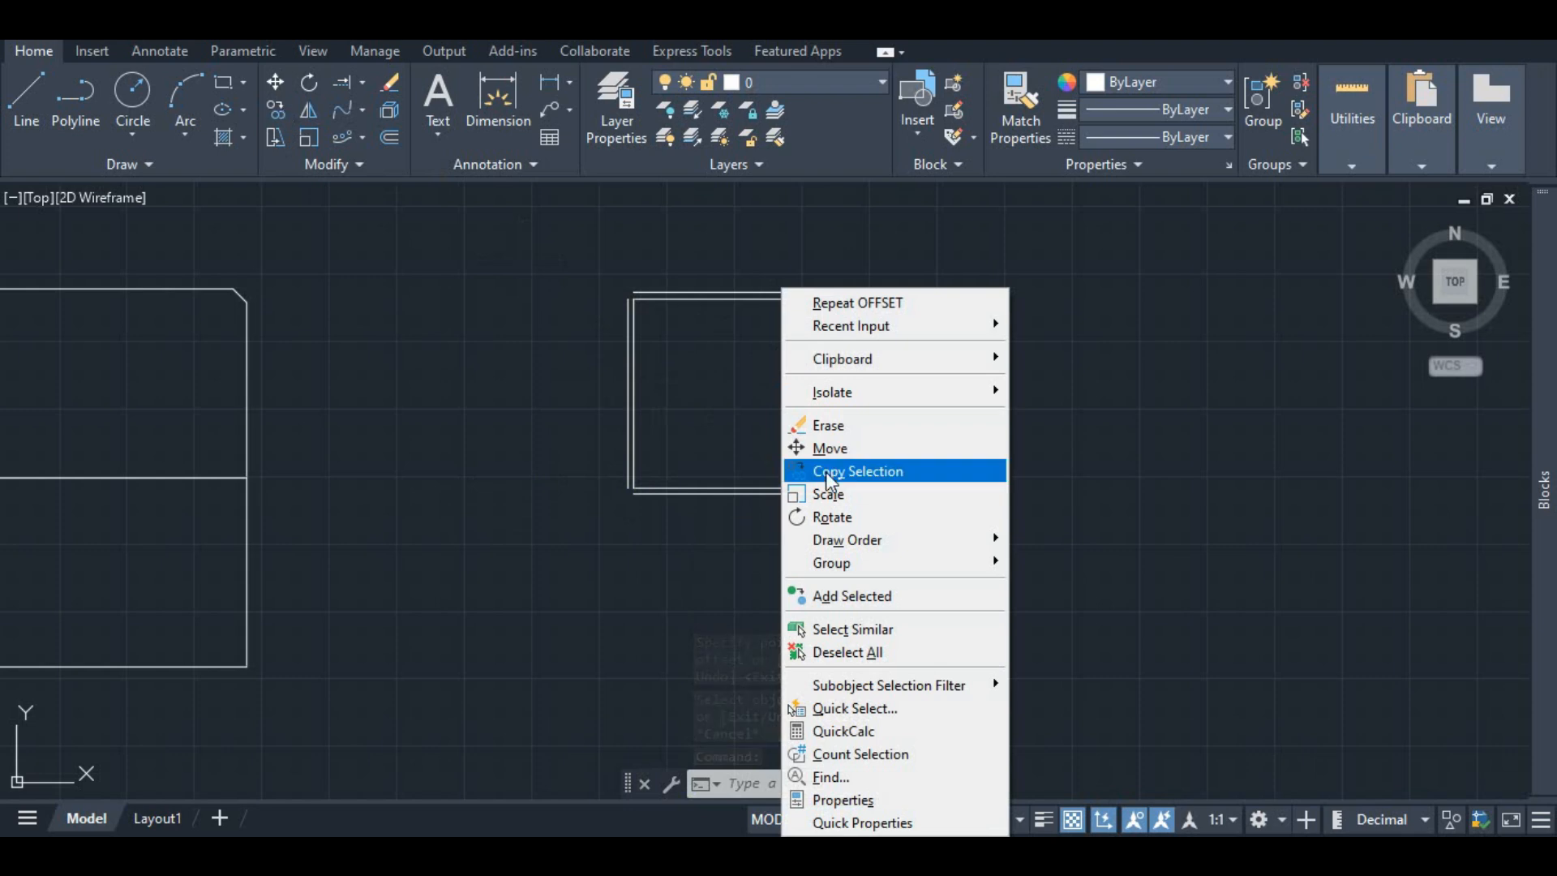
pyautogui.click(857, 471)
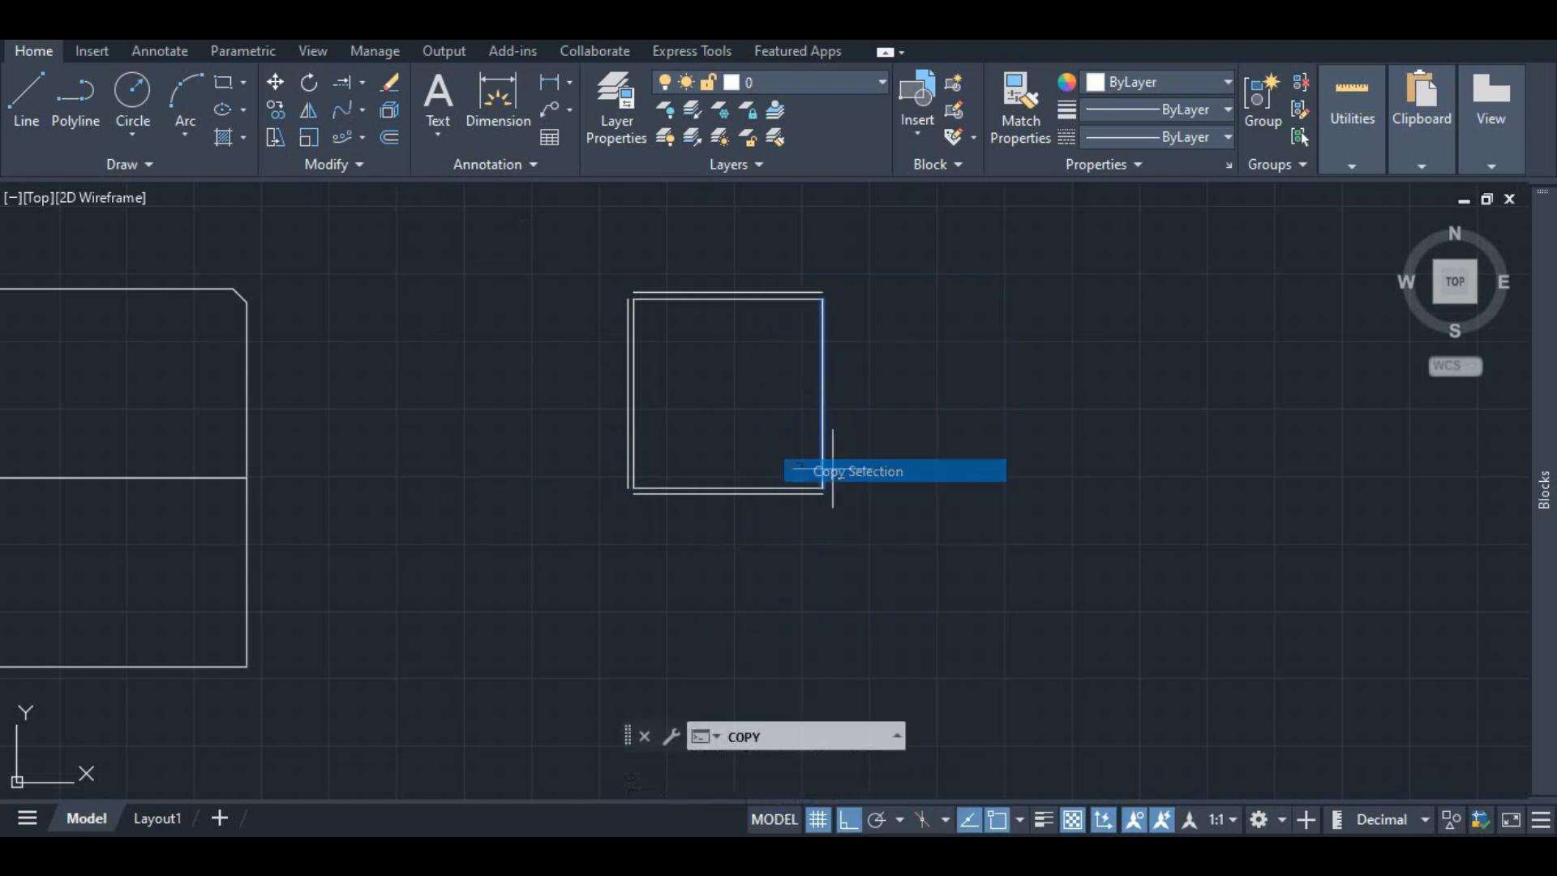
pyautogui.click(821, 298)
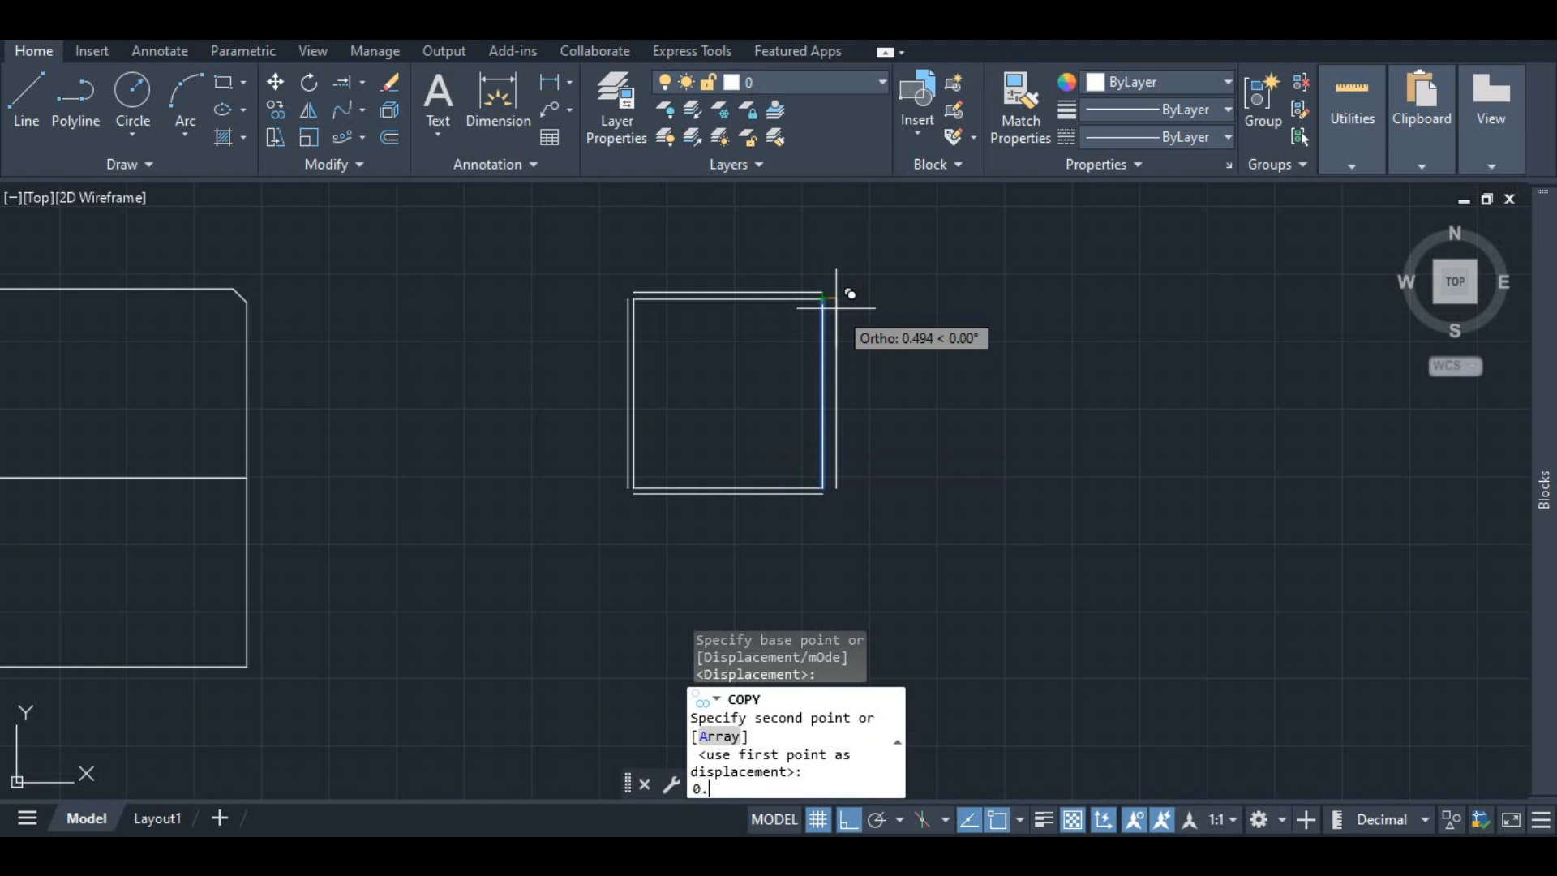
pyautogui.write('0.225')
pyautogui.press('Return')
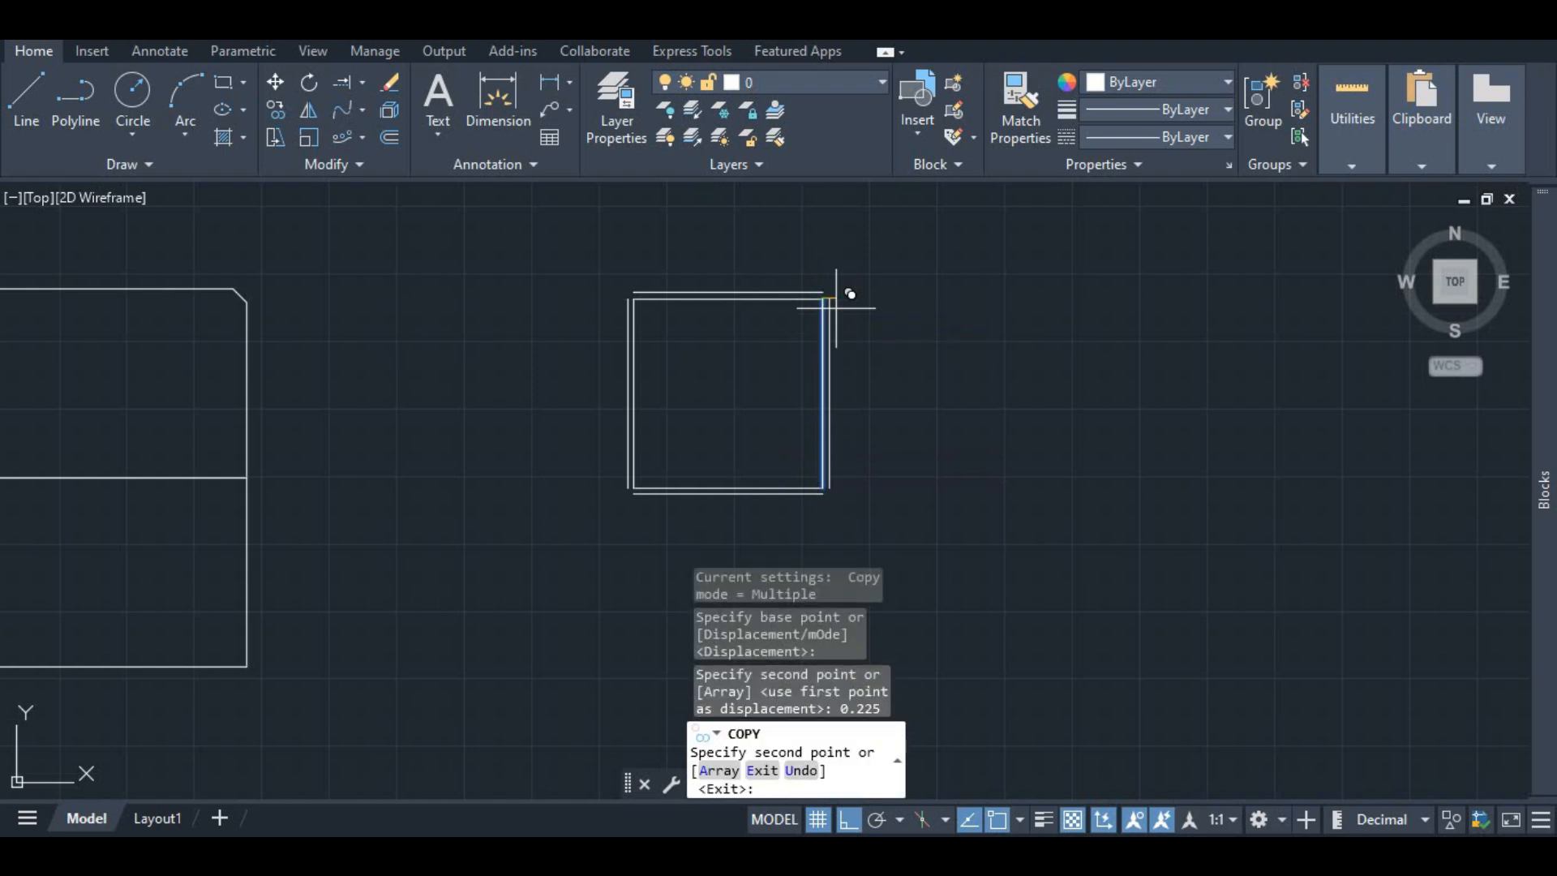
pyautogui.press('Escape')
# Step: Stretch the right end of the outer top line to meet the outer right line
pyautogui.scroll(4, 806, 306)
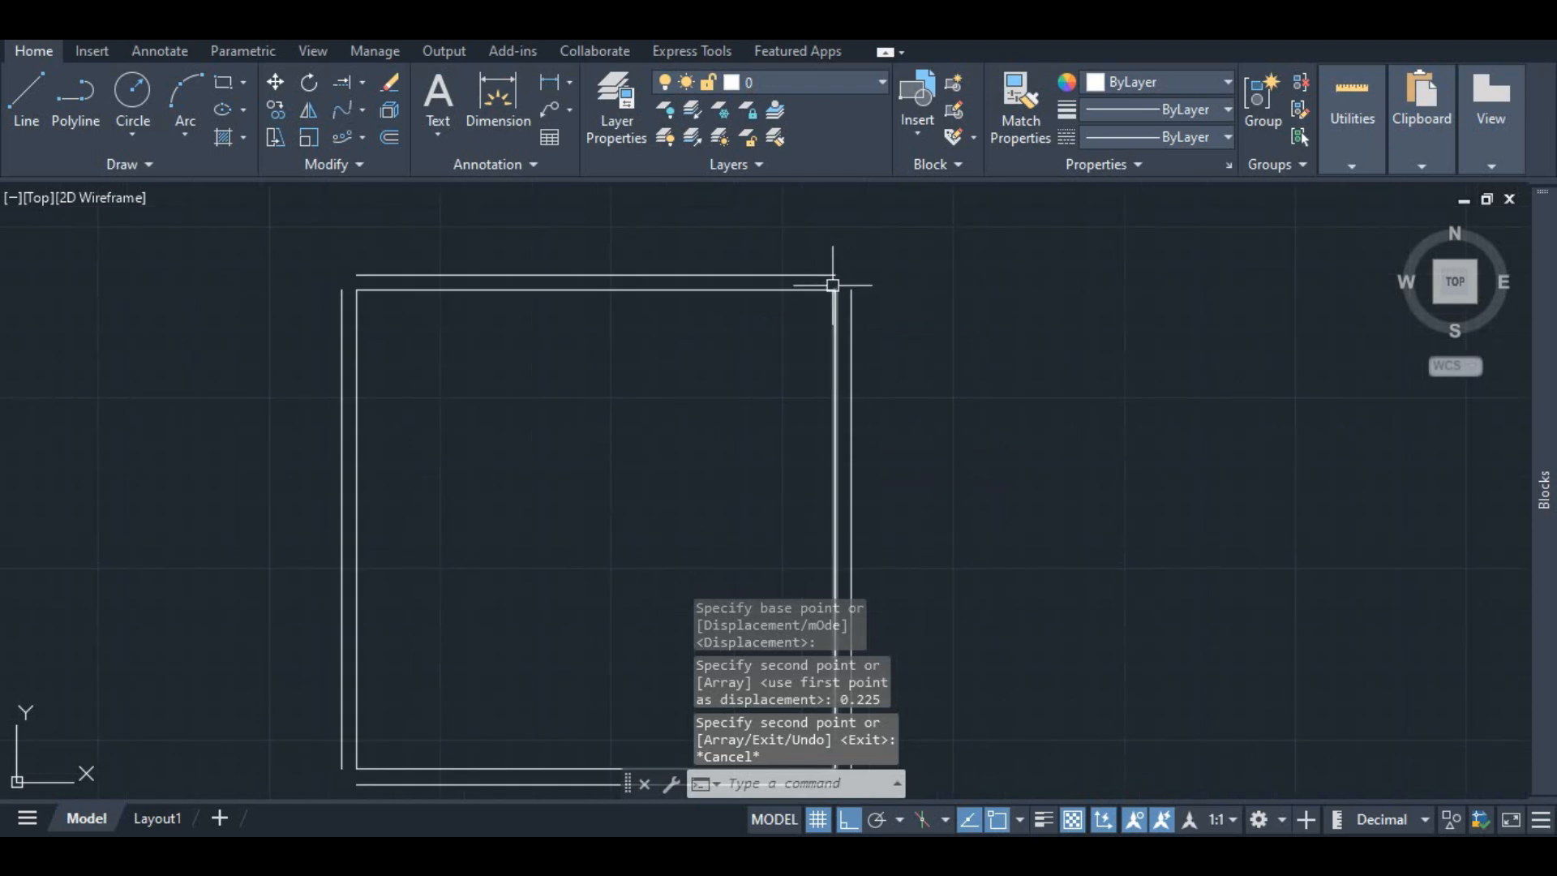
pyautogui.click(829, 275)
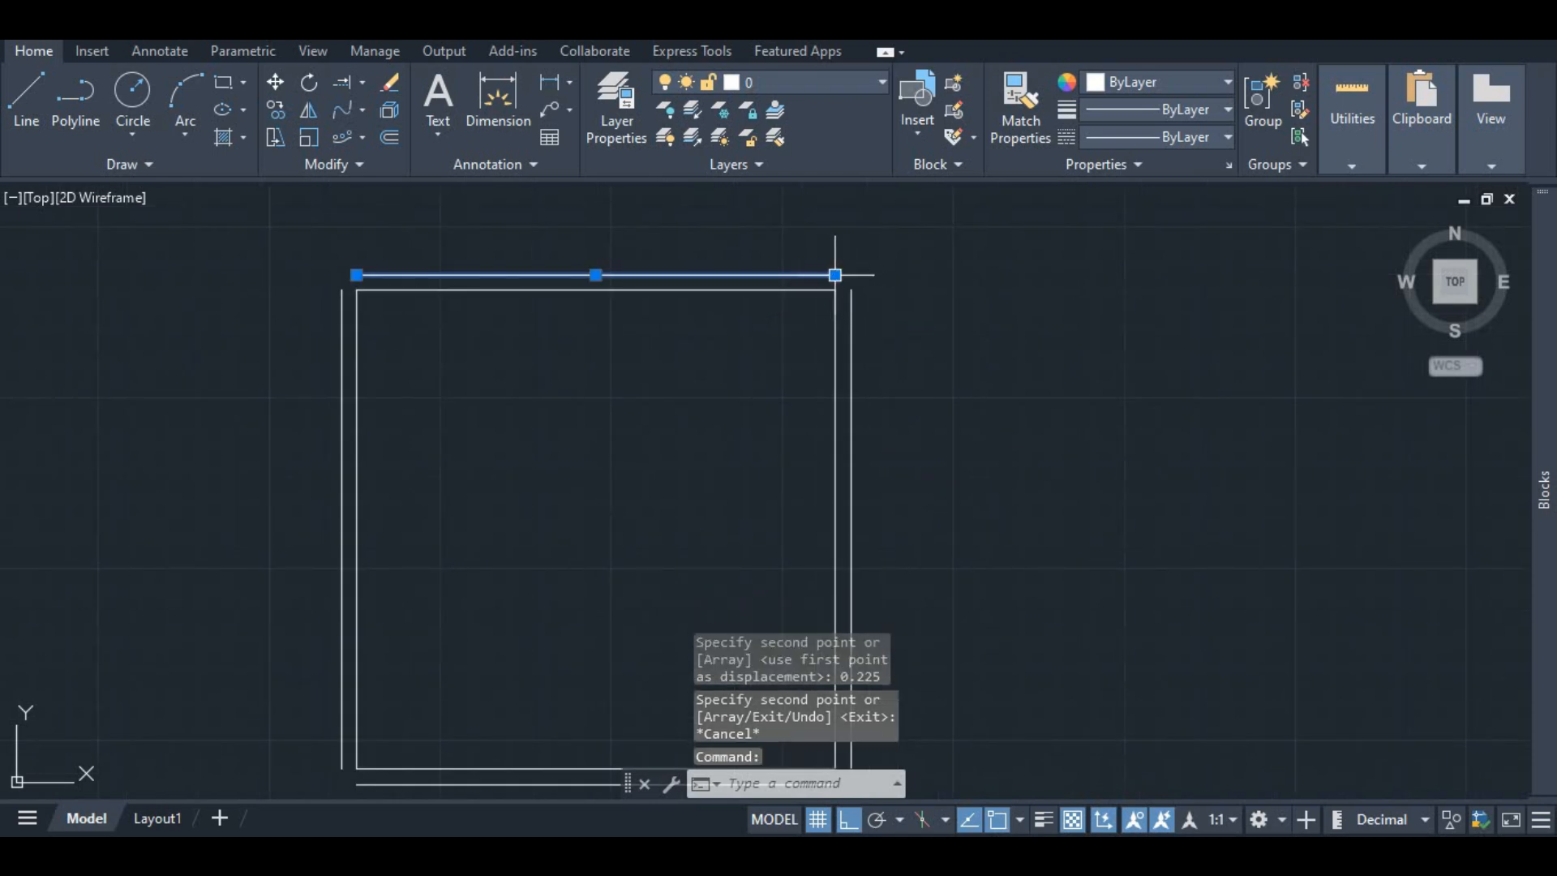
pyautogui.click(835, 275)
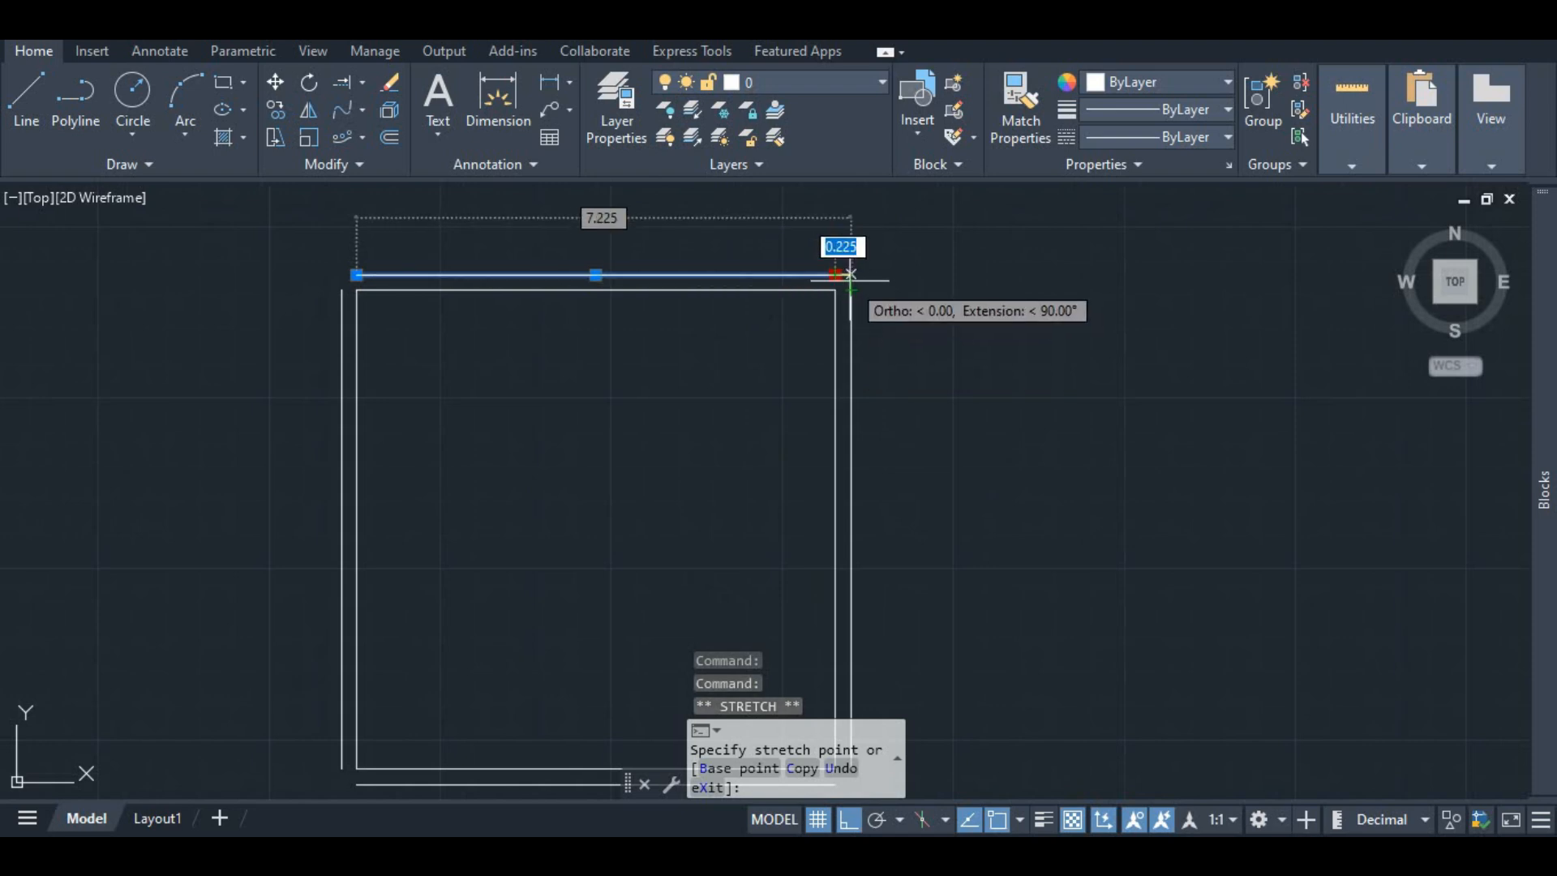
pyautogui.click(850, 275)
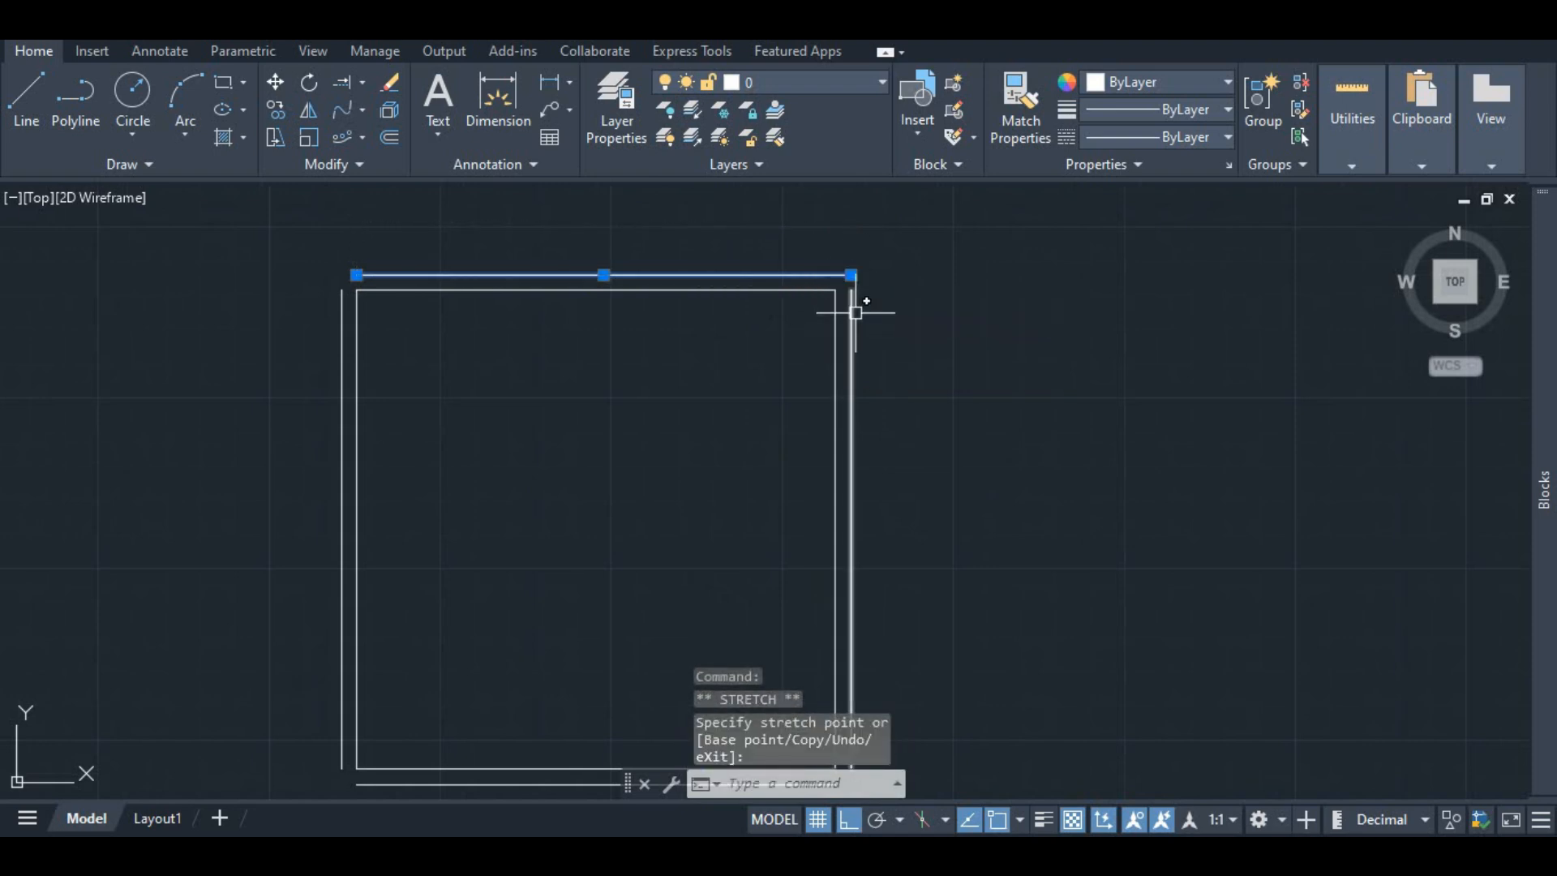
pyautogui.press('Escape')
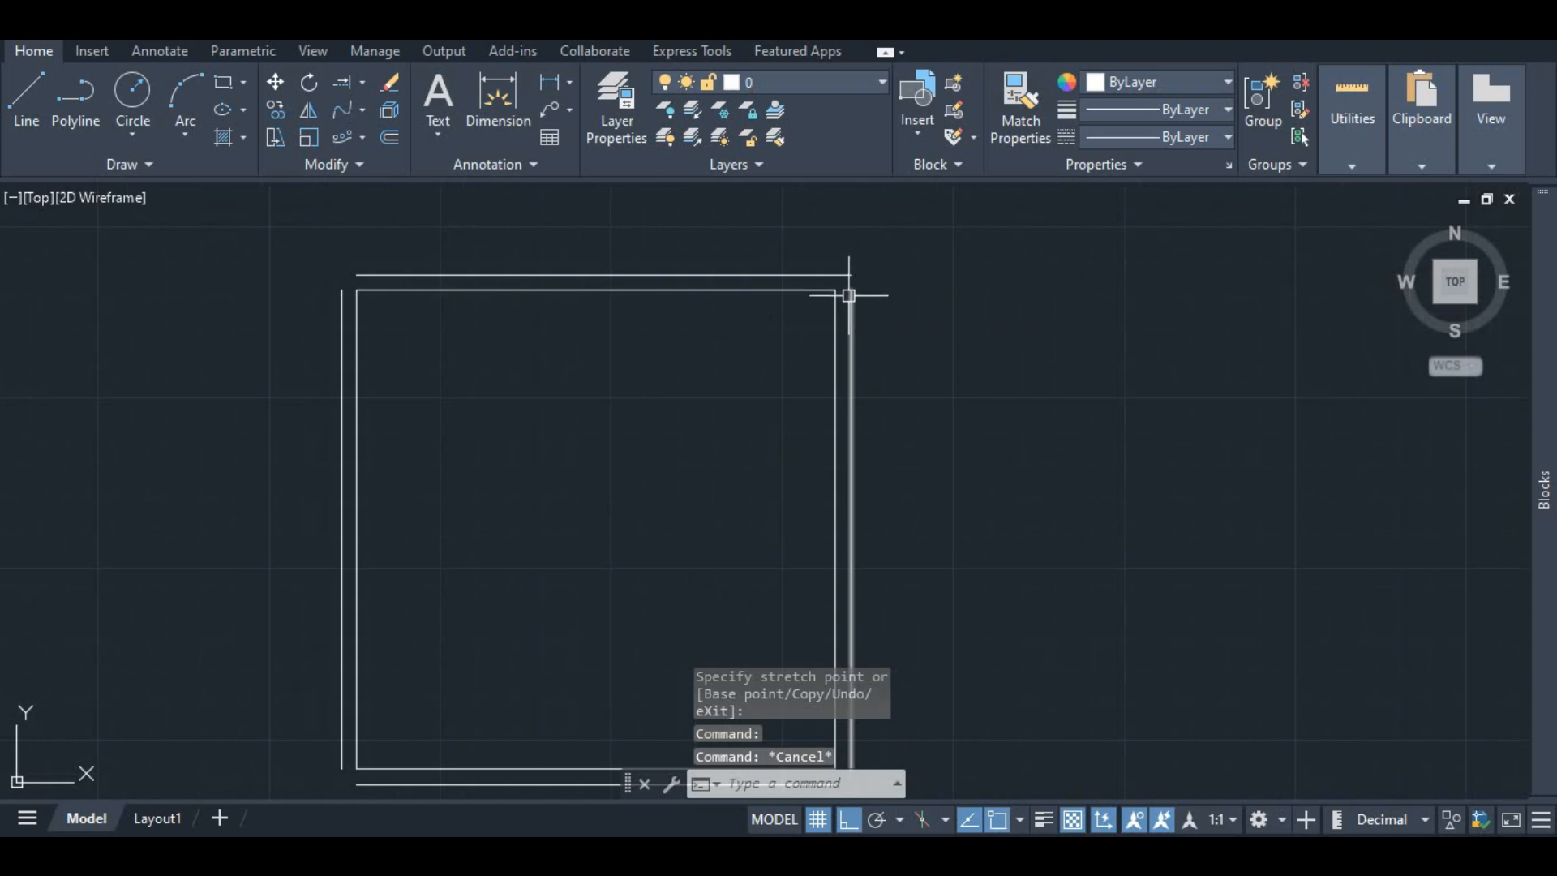
# Step: Stretch the top end of the outer right line up to the outer top line
pyautogui.click(851, 289)
pyautogui.click(851, 289)
pyautogui.click(850, 275)
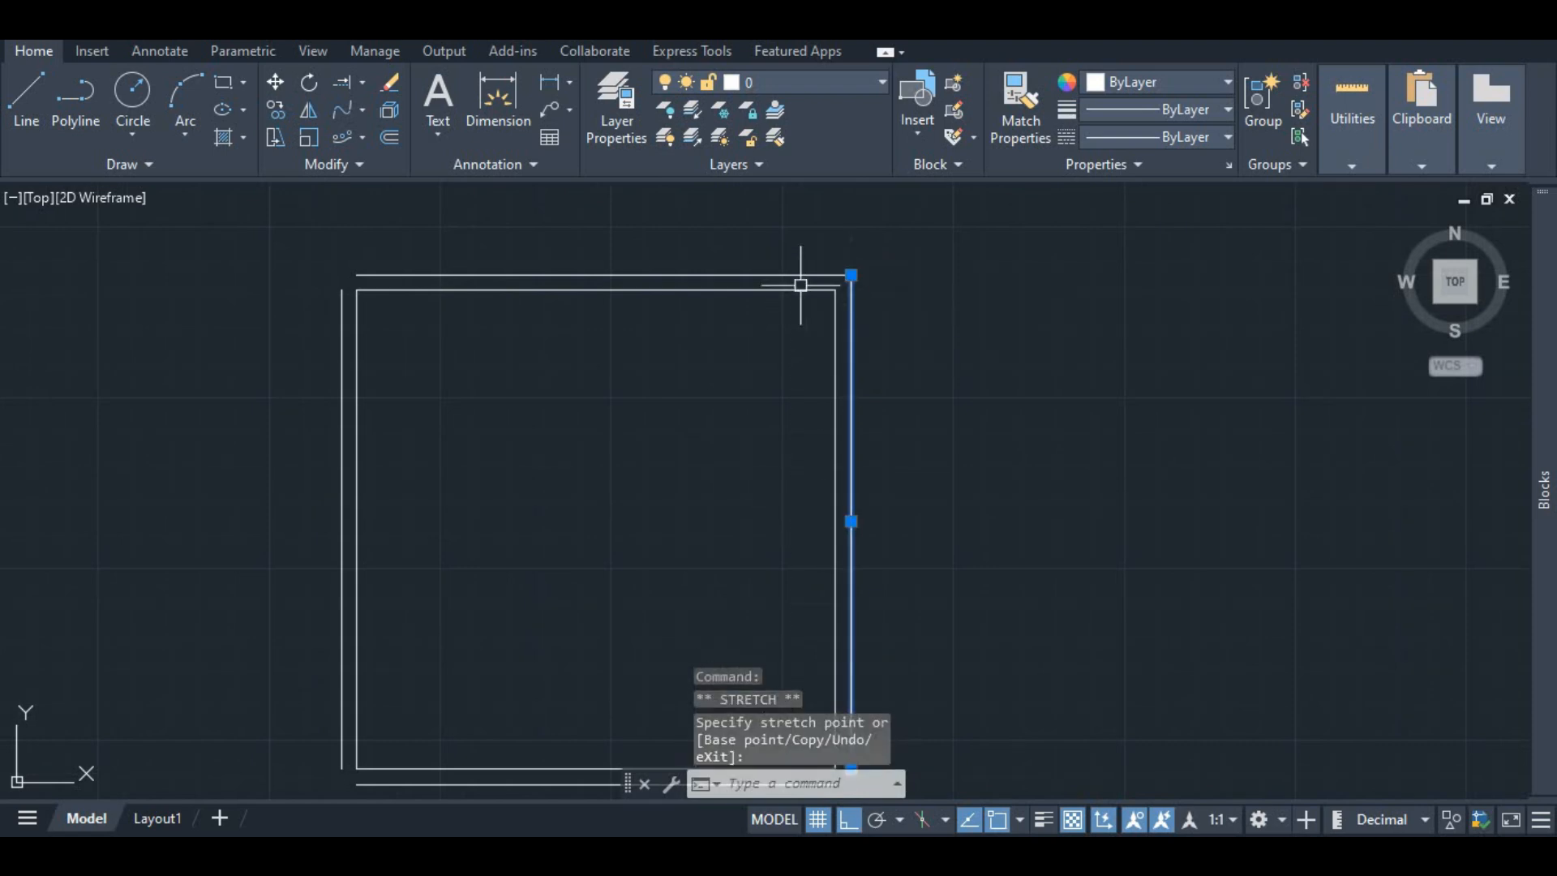
pyautogui.press('Escape')
# Step: Stretch the top end of the outer left line up to the outer top line
pyautogui.click(341, 289)
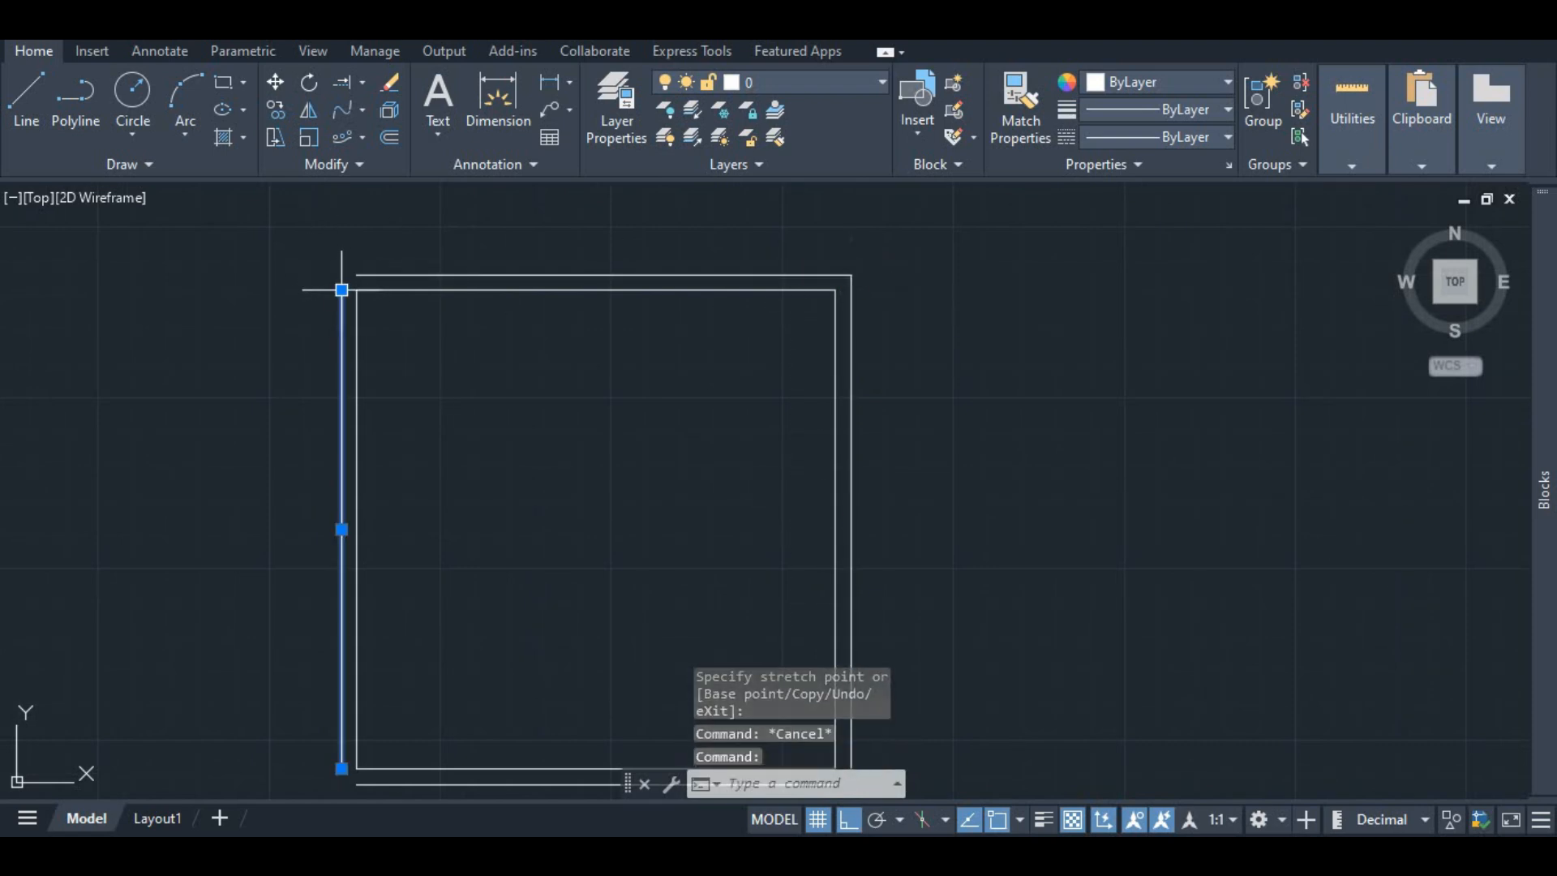
pyautogui.click(341, 290)
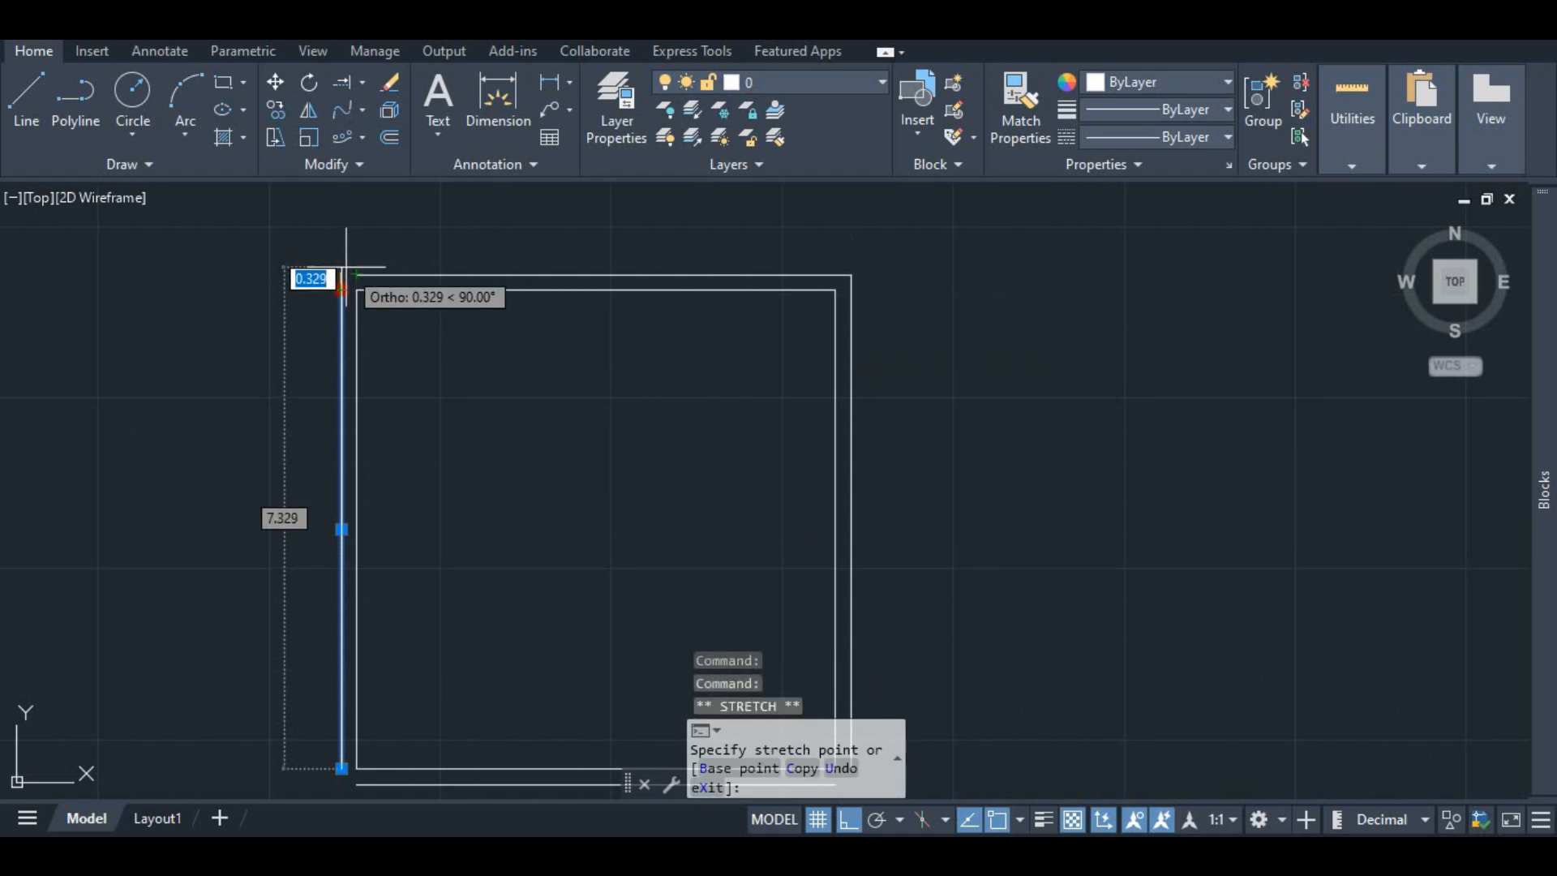
pyautogui.click(341, 275)
pyautogui.press('Escape')
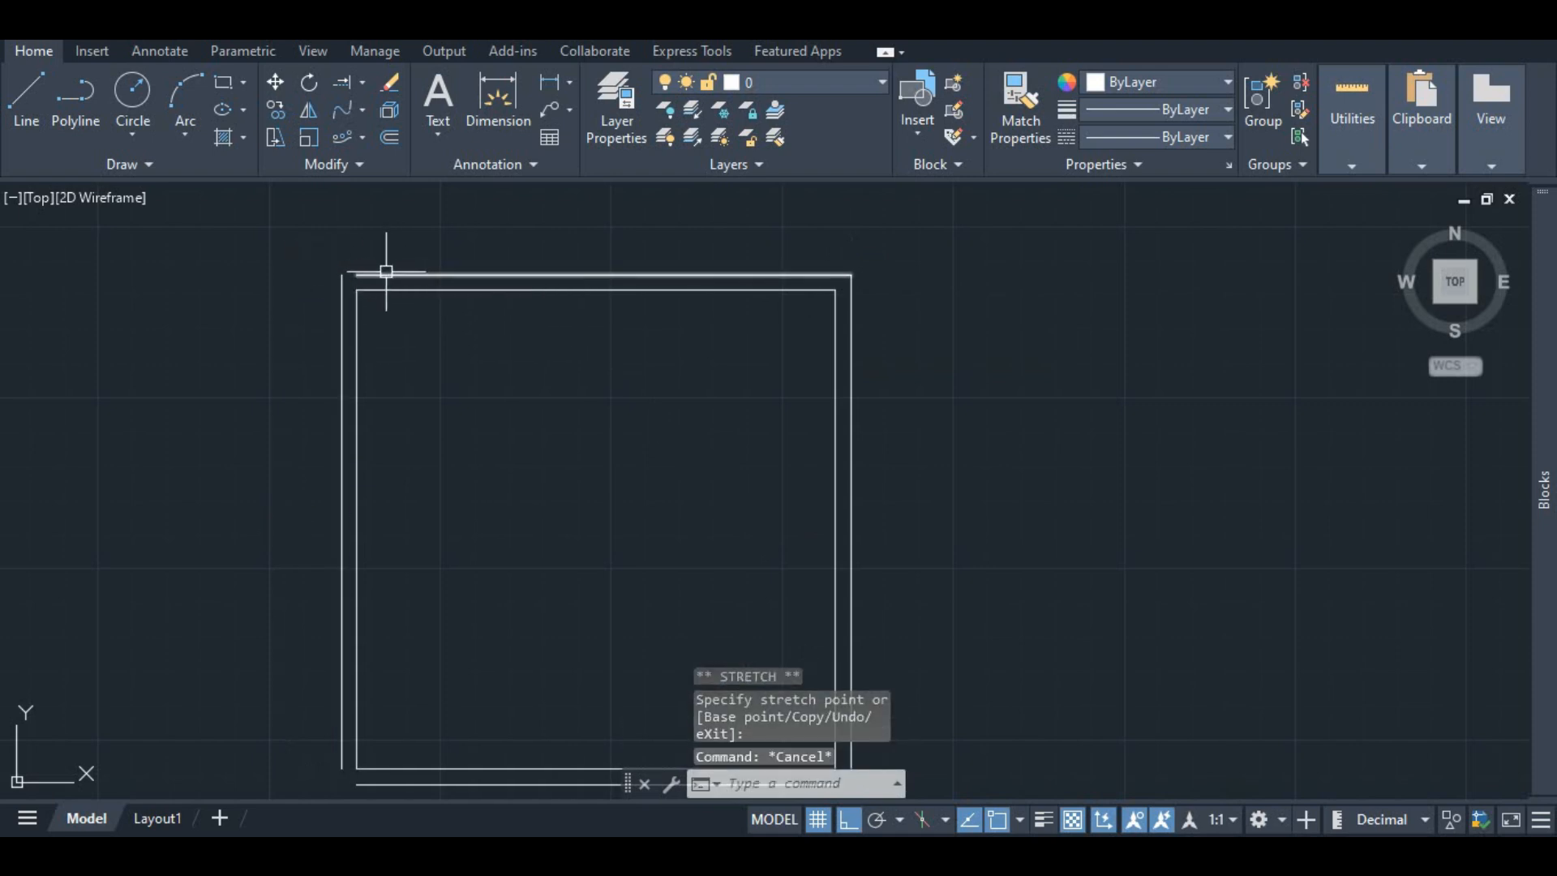
# Step: Try to extend the left end of the outer top line to the outer left line with Extend
pyautogui.click(386, 275)
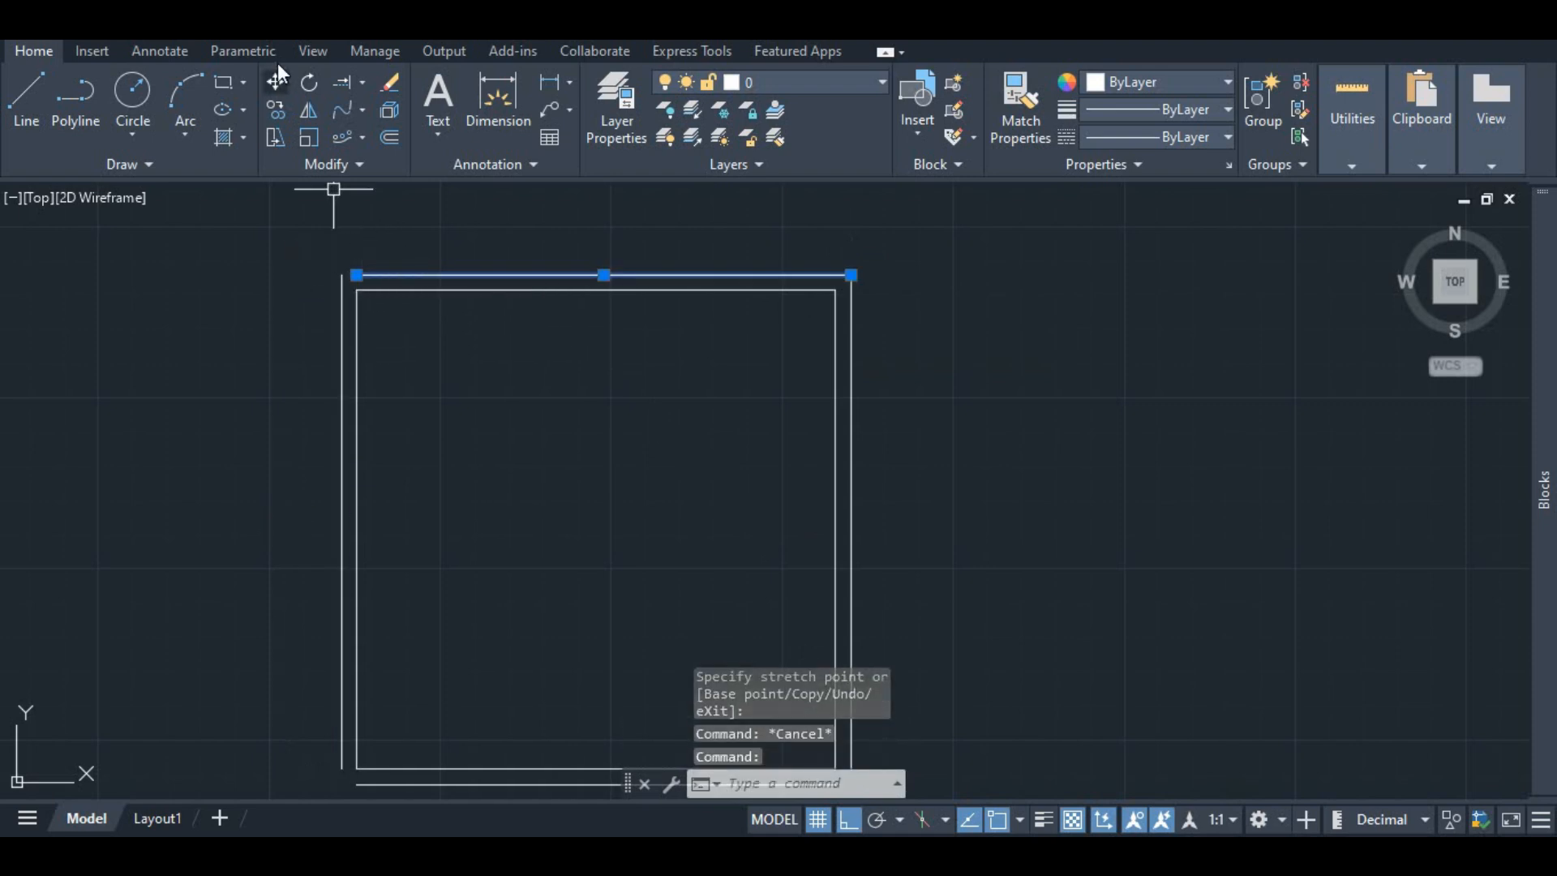
pyautogui.click(342, 82)
pyautogui.click(362, 274)
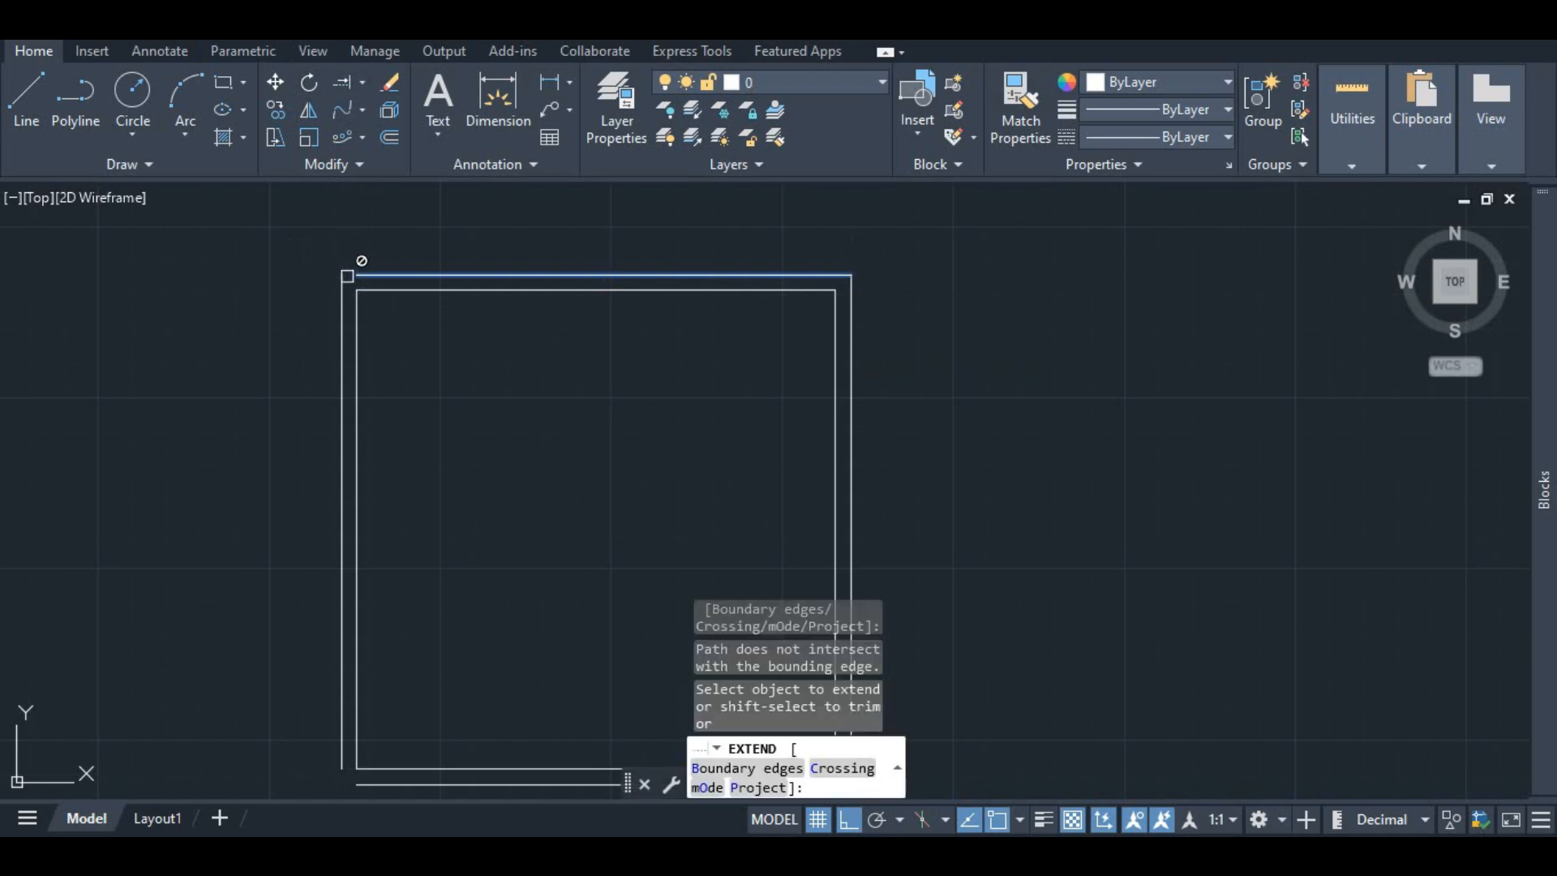
pyautogui.press('Escape')
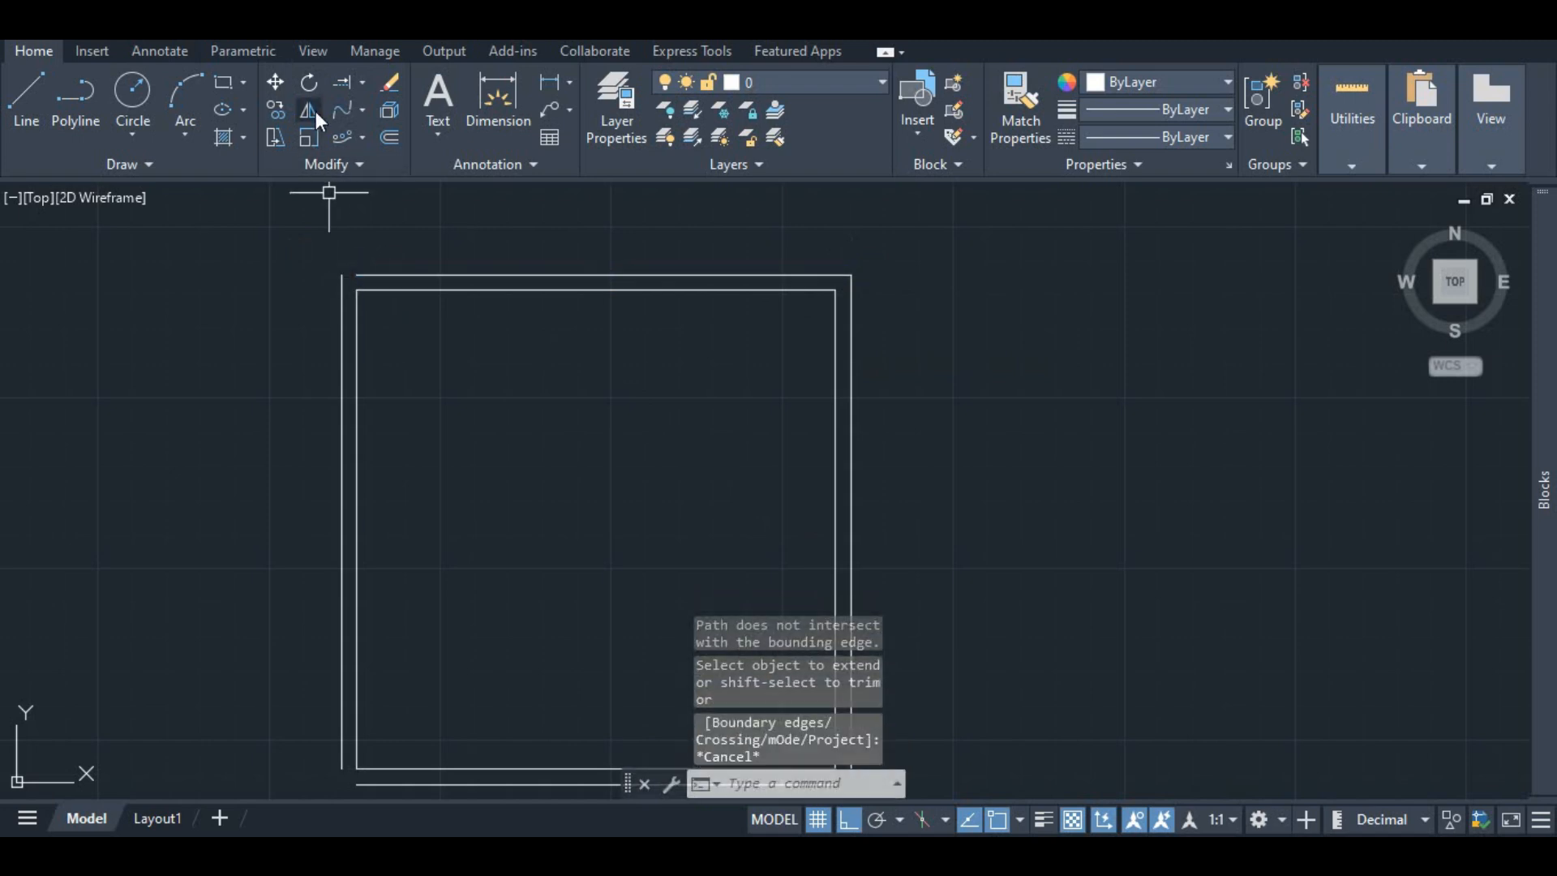
pyautogui.click(343, 82)
pyautogui.click(404, 274)
pyautogui.click(341, 319)
pyautogui.press('Escape')
pyautogui.scroll(-4, 445, 236)
pyautogui.scroll(4, 393, 313)
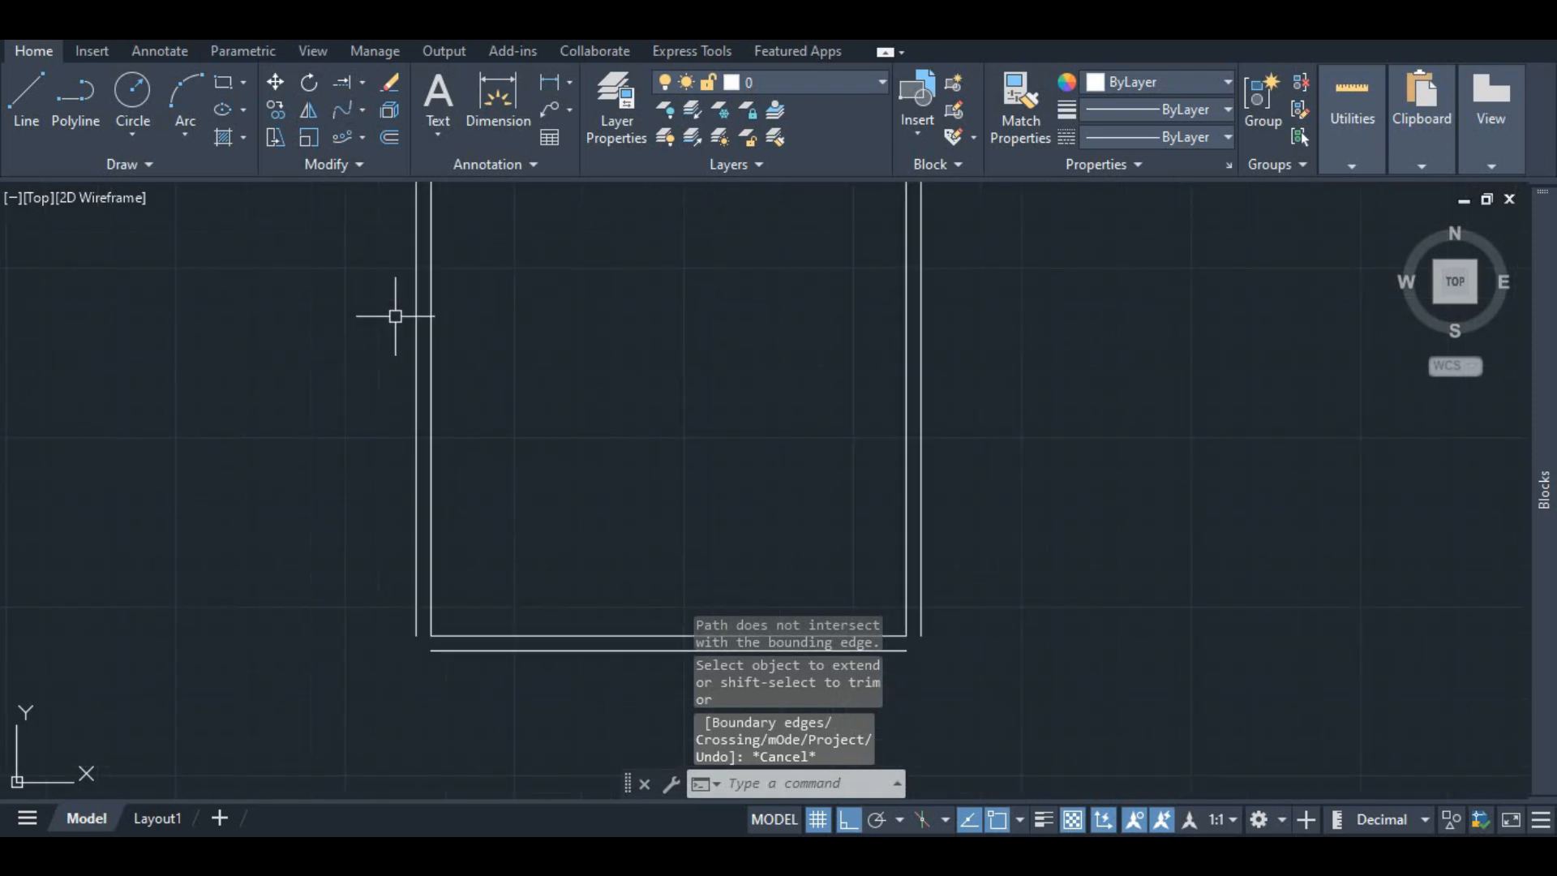
pyautogui.scroll(-4, 399, 398)
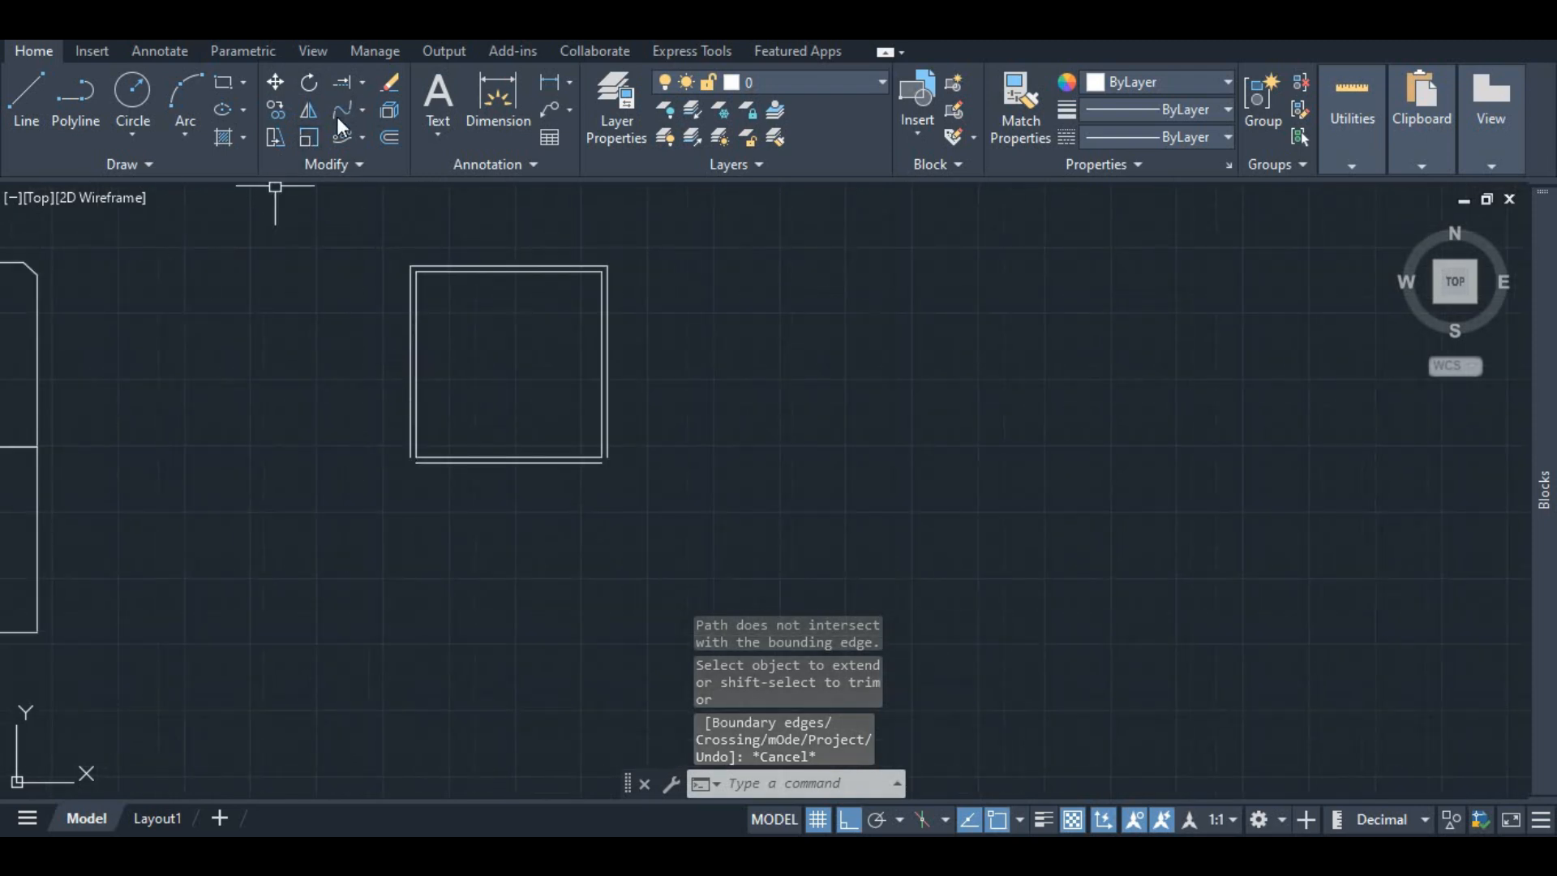
pyautogui.scroll(3, 419, 470)
pyautogui.click(398, 393)
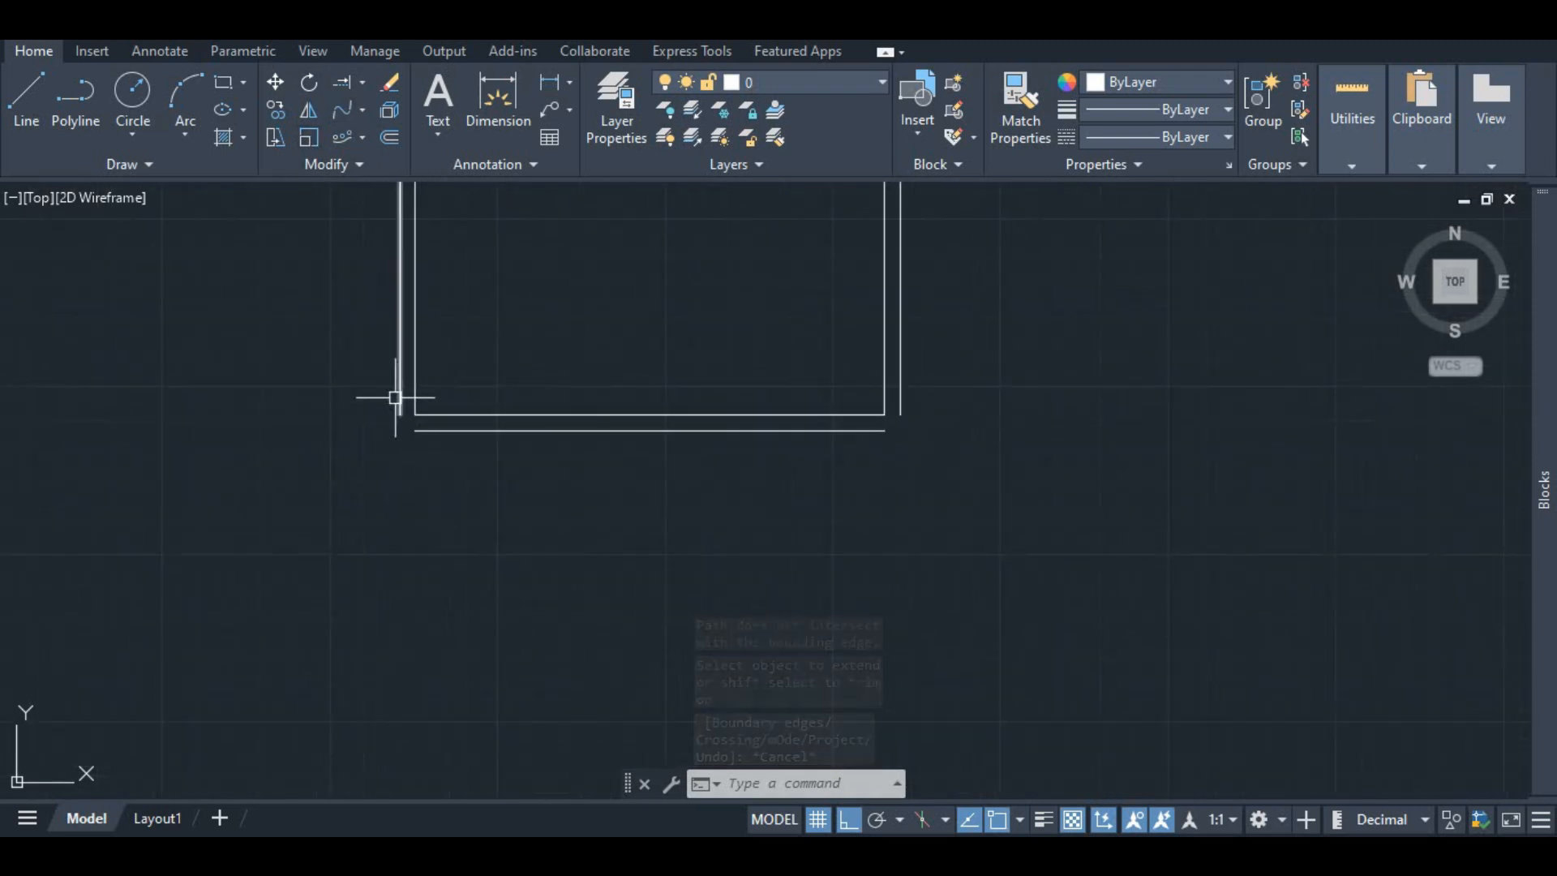
pyautogui.click(400, 415)
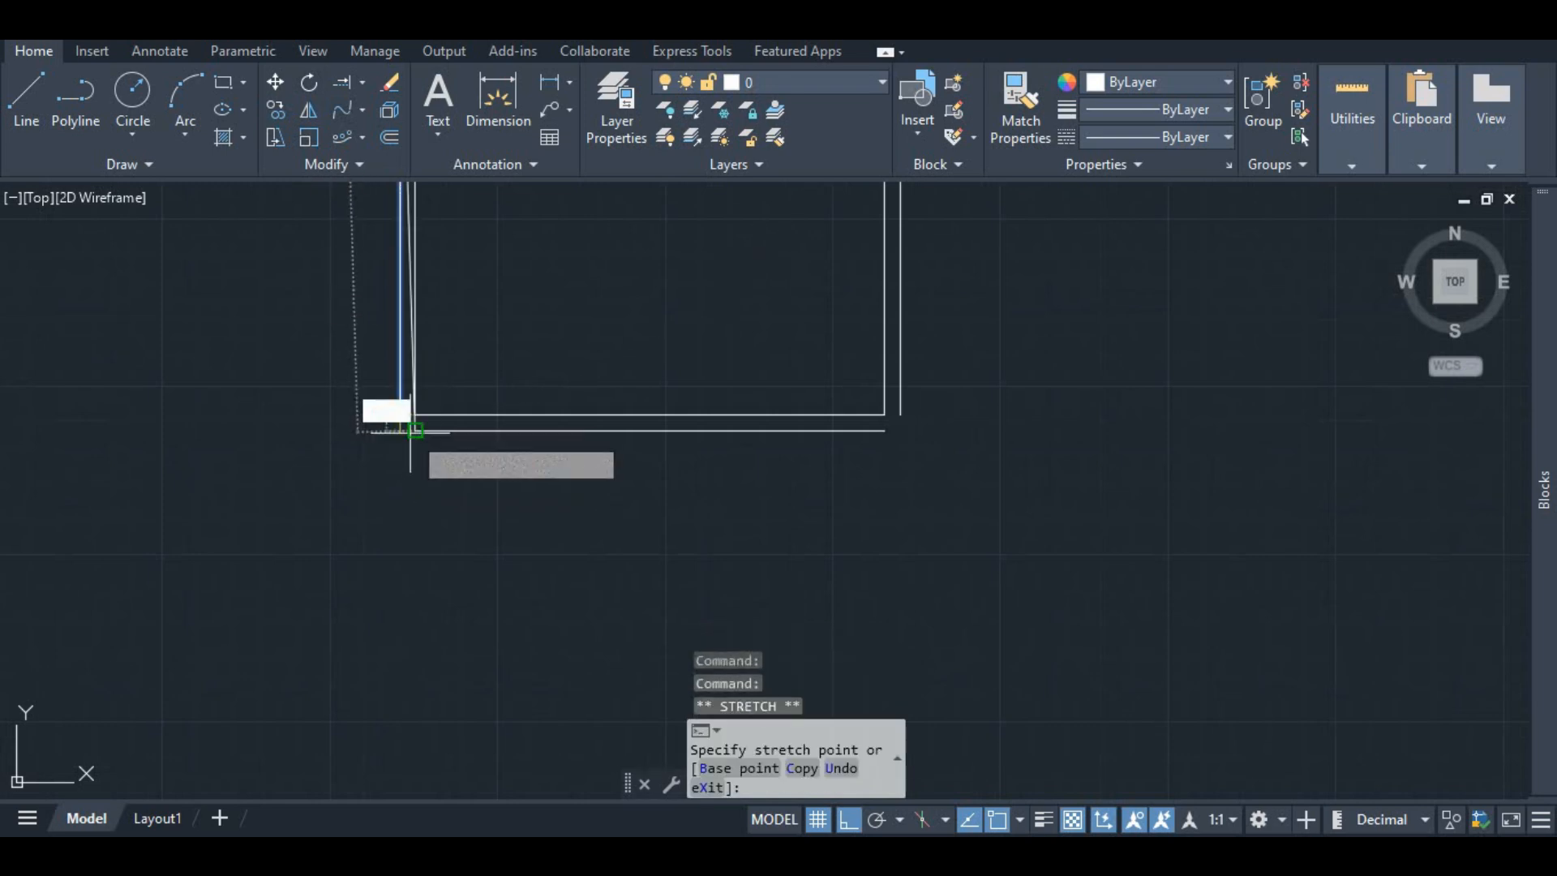
pyautogui.press('Escape')
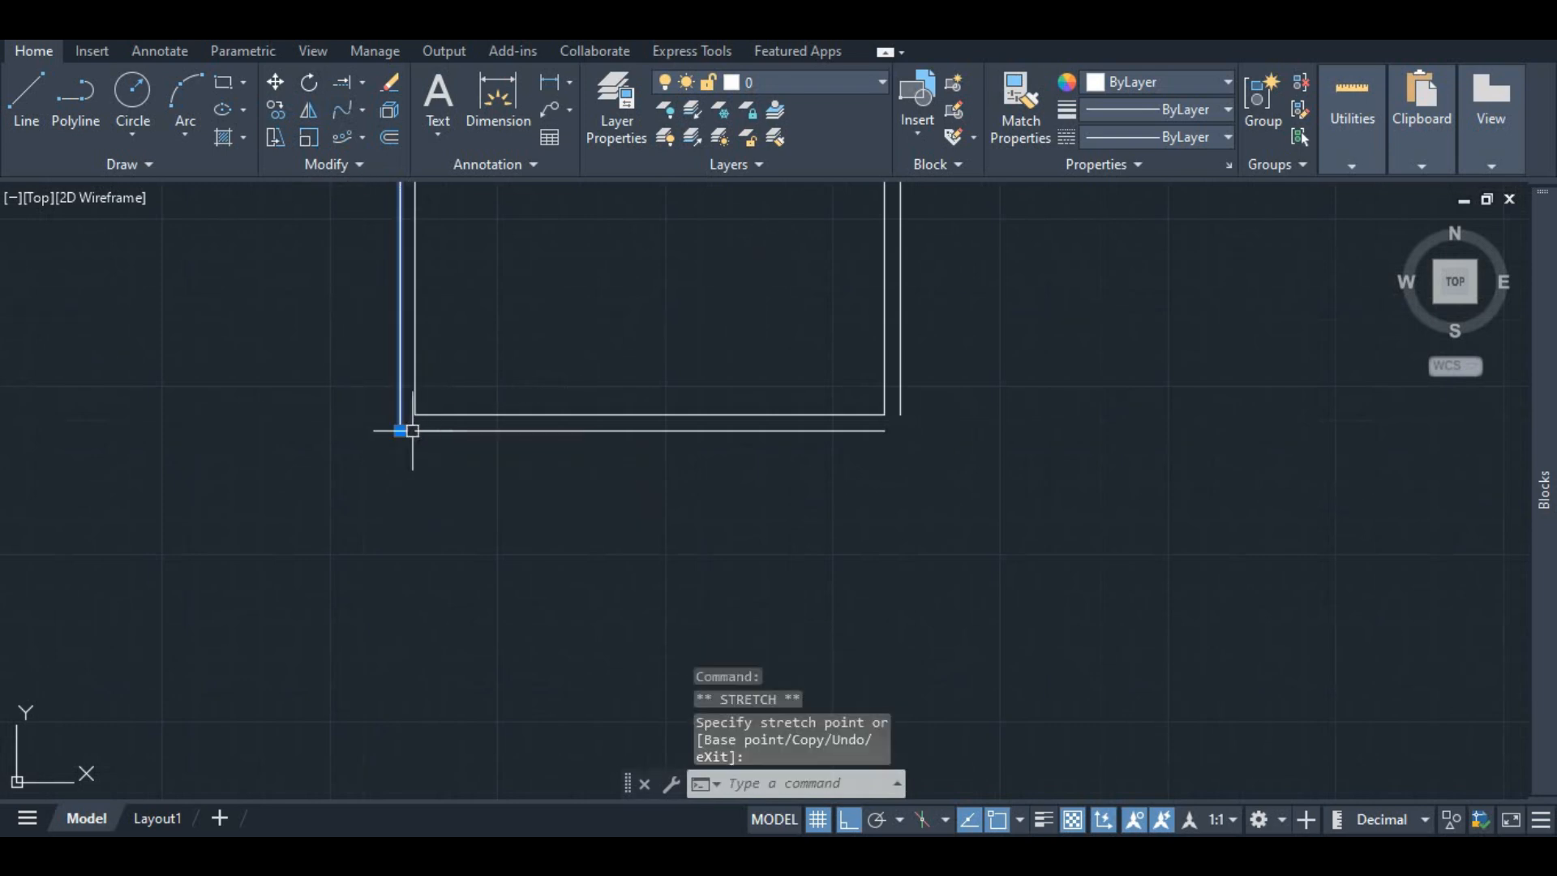
pyautogui.press('Escape')
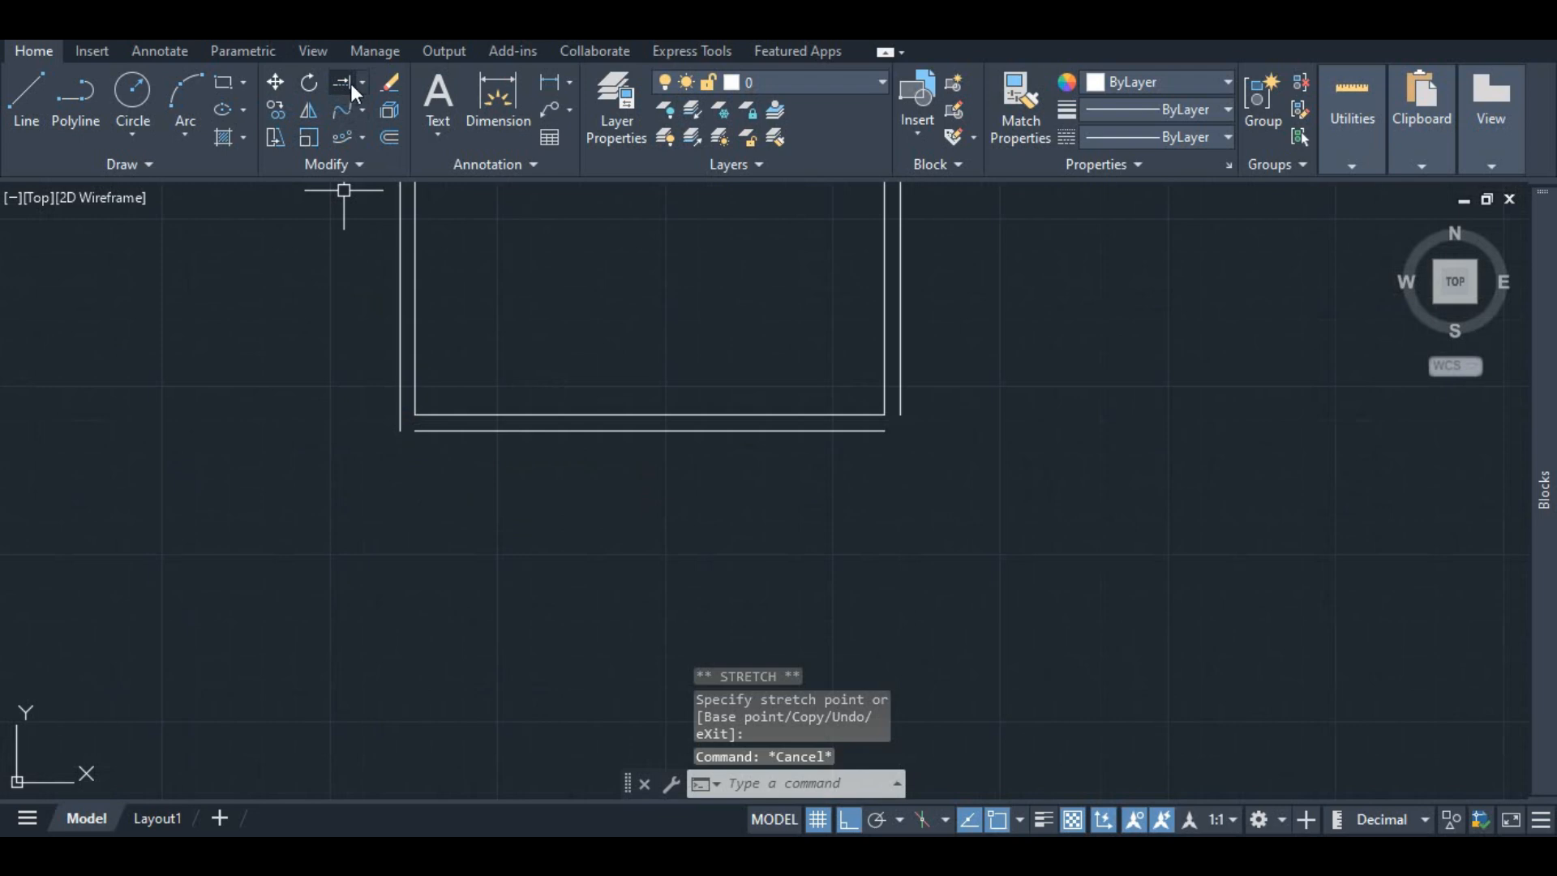
# Step: Try to extend the left end of the outer bottom line to the outer left line with Extend
pyautogui.click(350, 84)
pyautogui.click(436, 431)
pyautogui.click(450, 431)
pyautogui.press('Escape')
# Step: Stretch the bottom end of the outer right line down to the outer bottom line
pyautogui.click(905, 432)
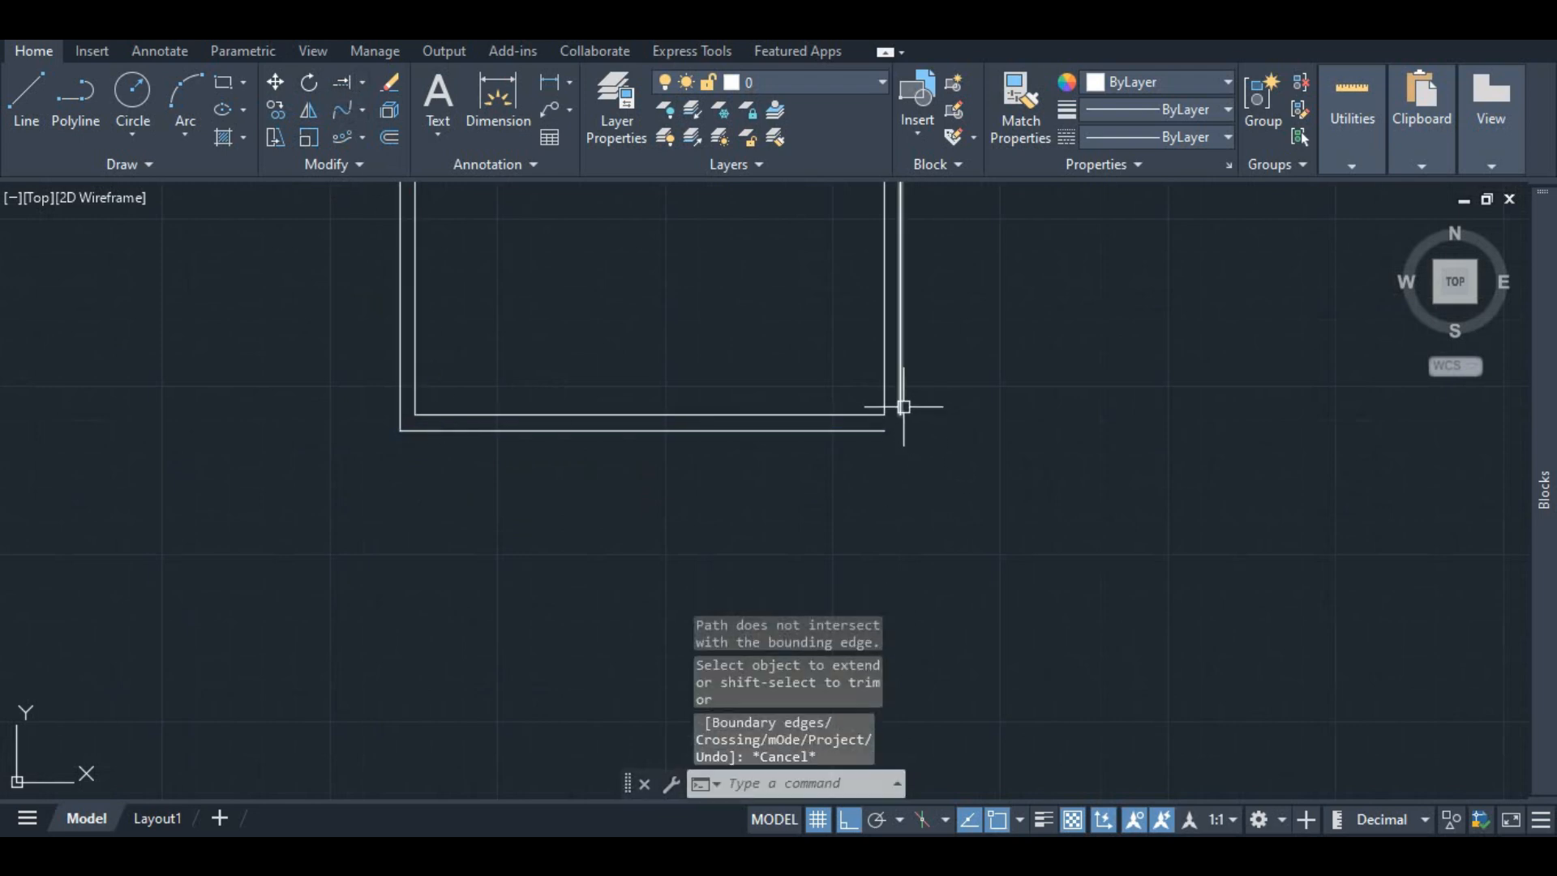
pyautogui.click(902, 415)
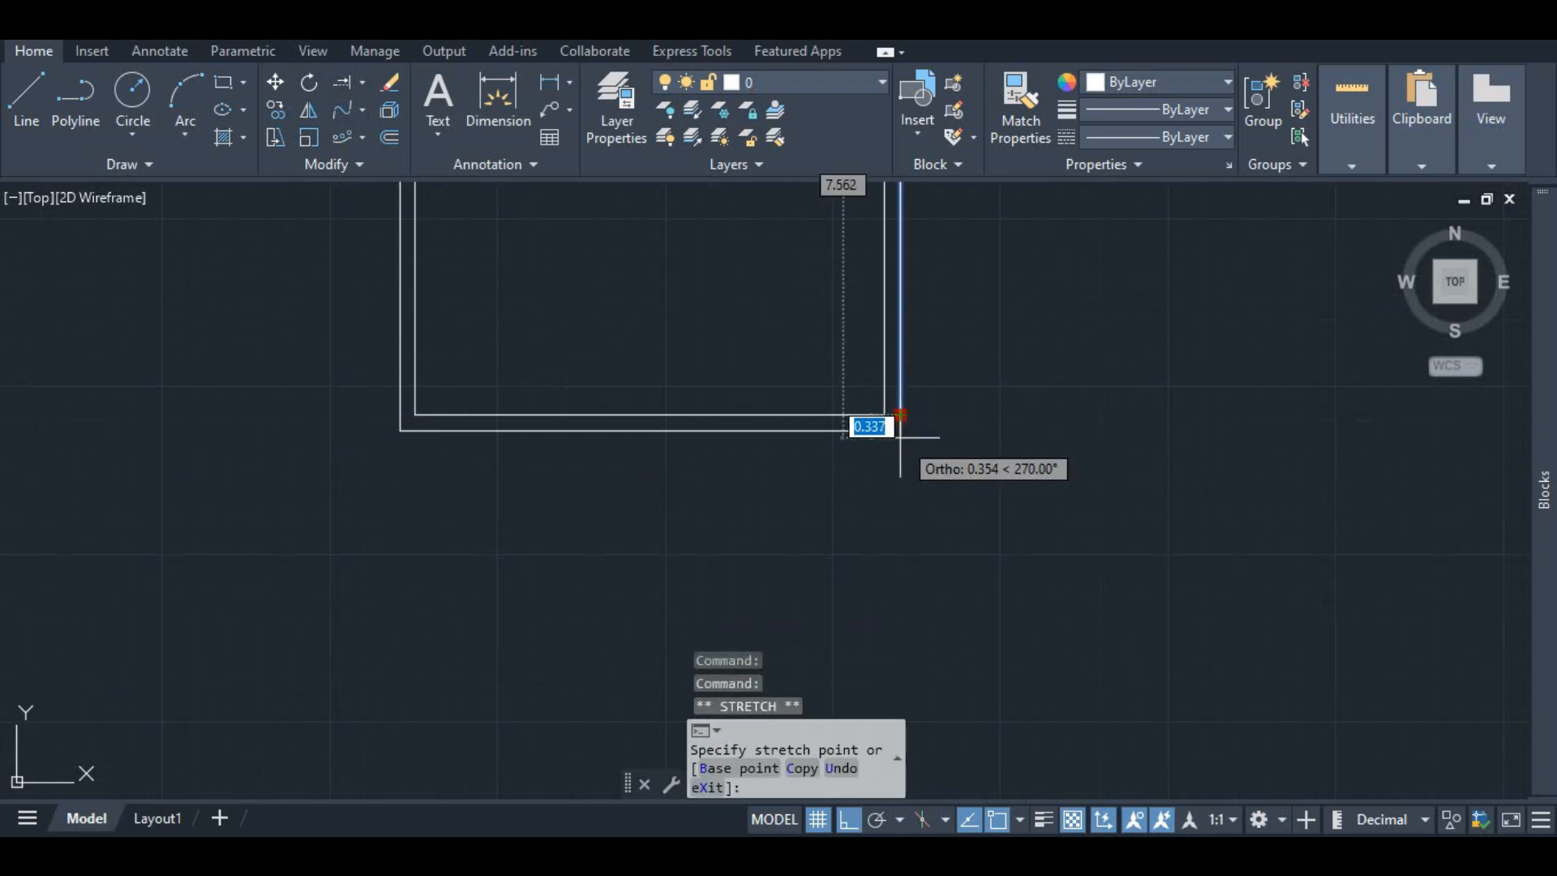
pyautogui.press('Escape')
pyautogui.press('Escape')
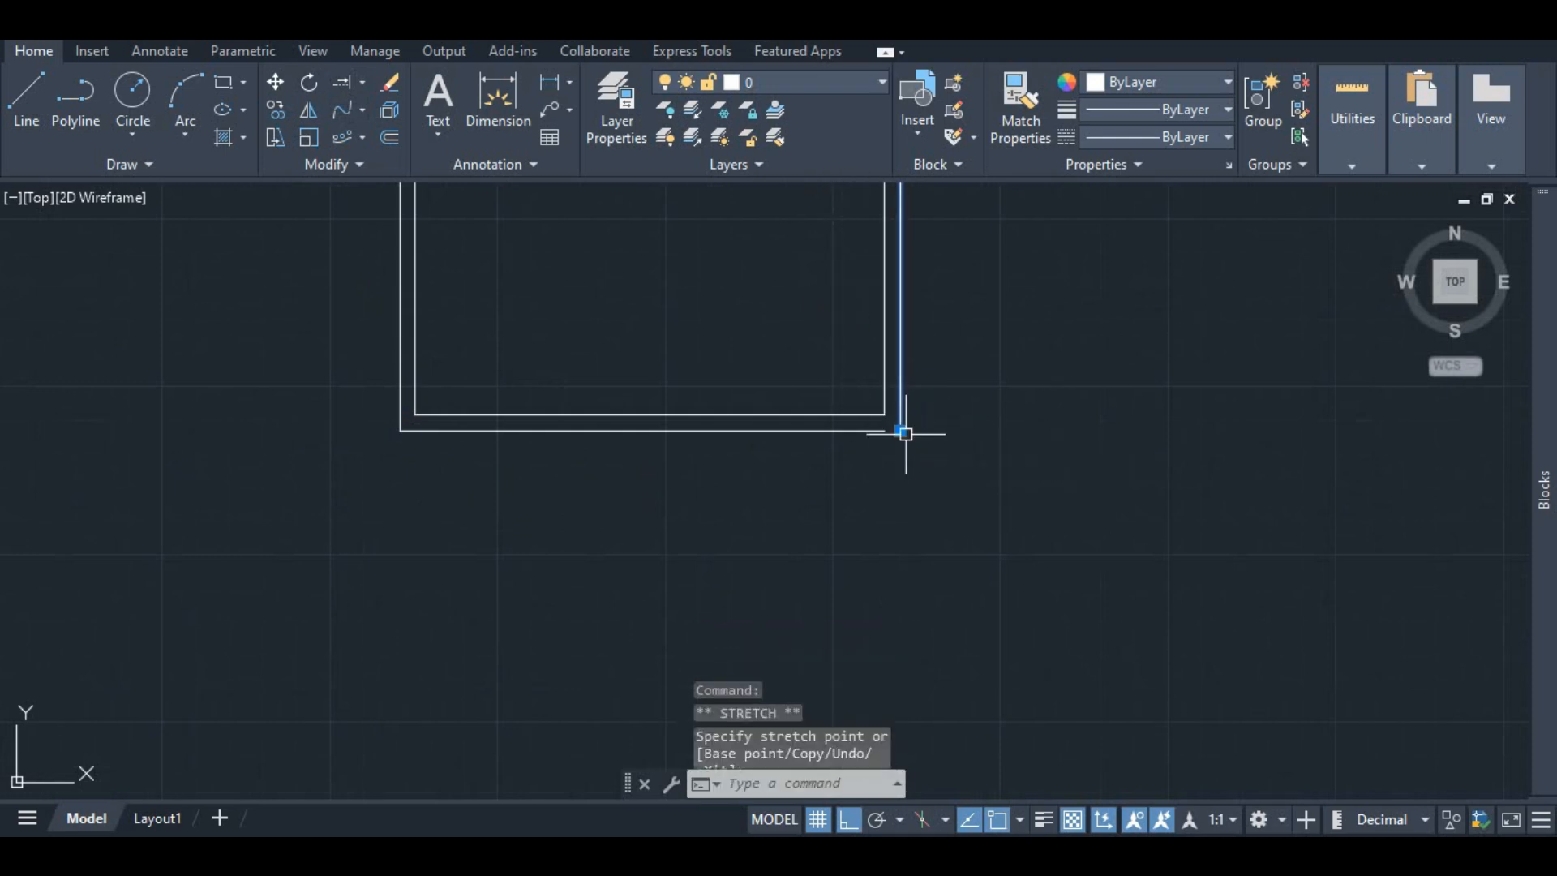
# Step: Try to extend the right end of the outer bottom line to the outer right line with Extend
pyautogui.click(865, 429)
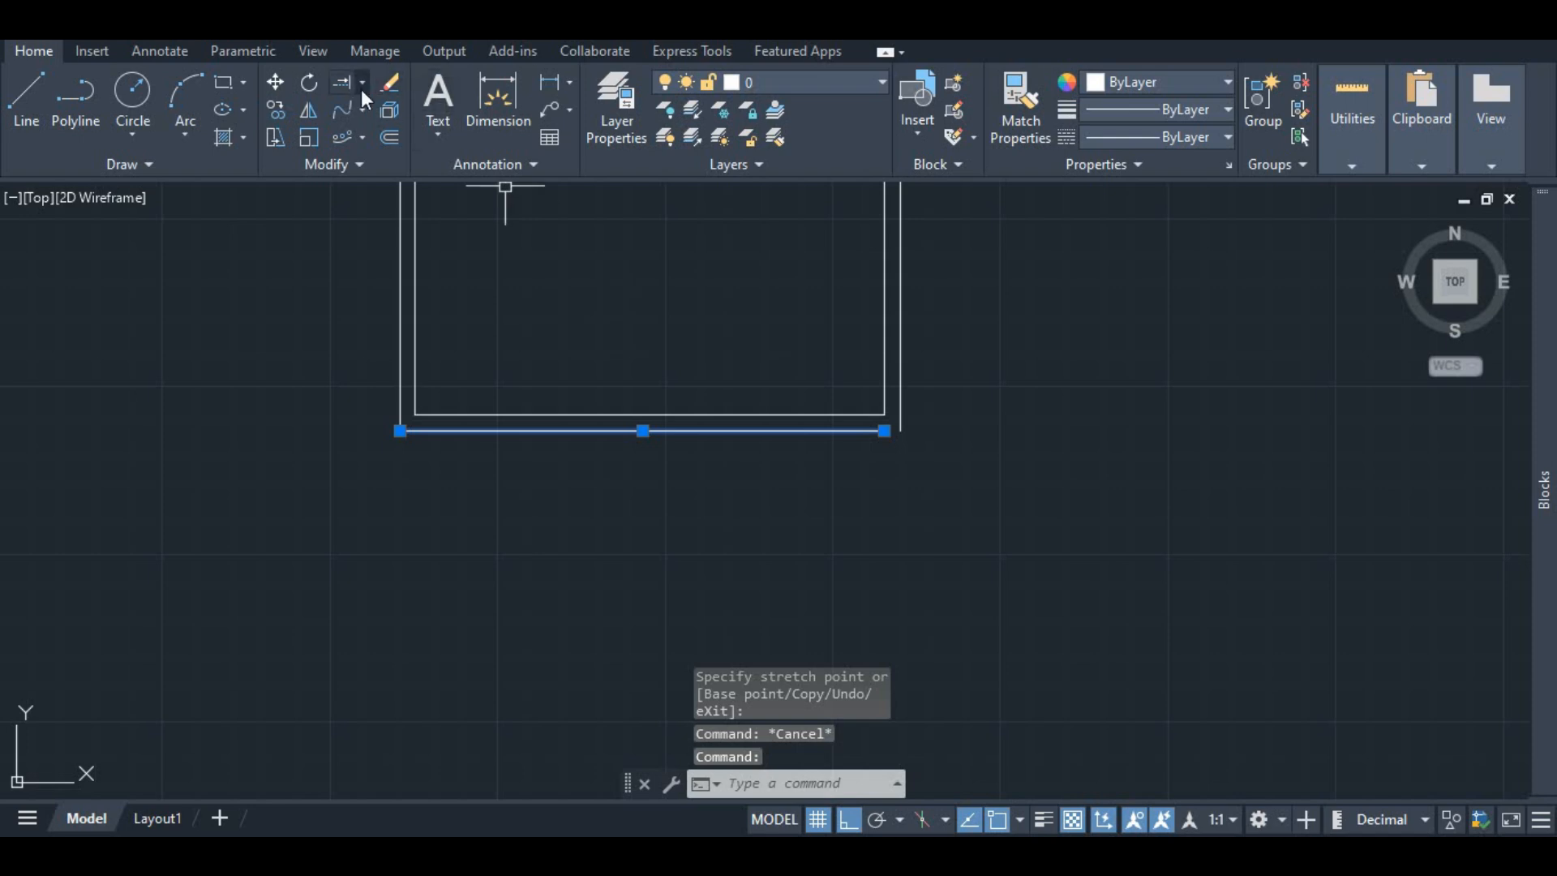
pyautogui.click(342, 81)
pyautogui.click(815, 429)
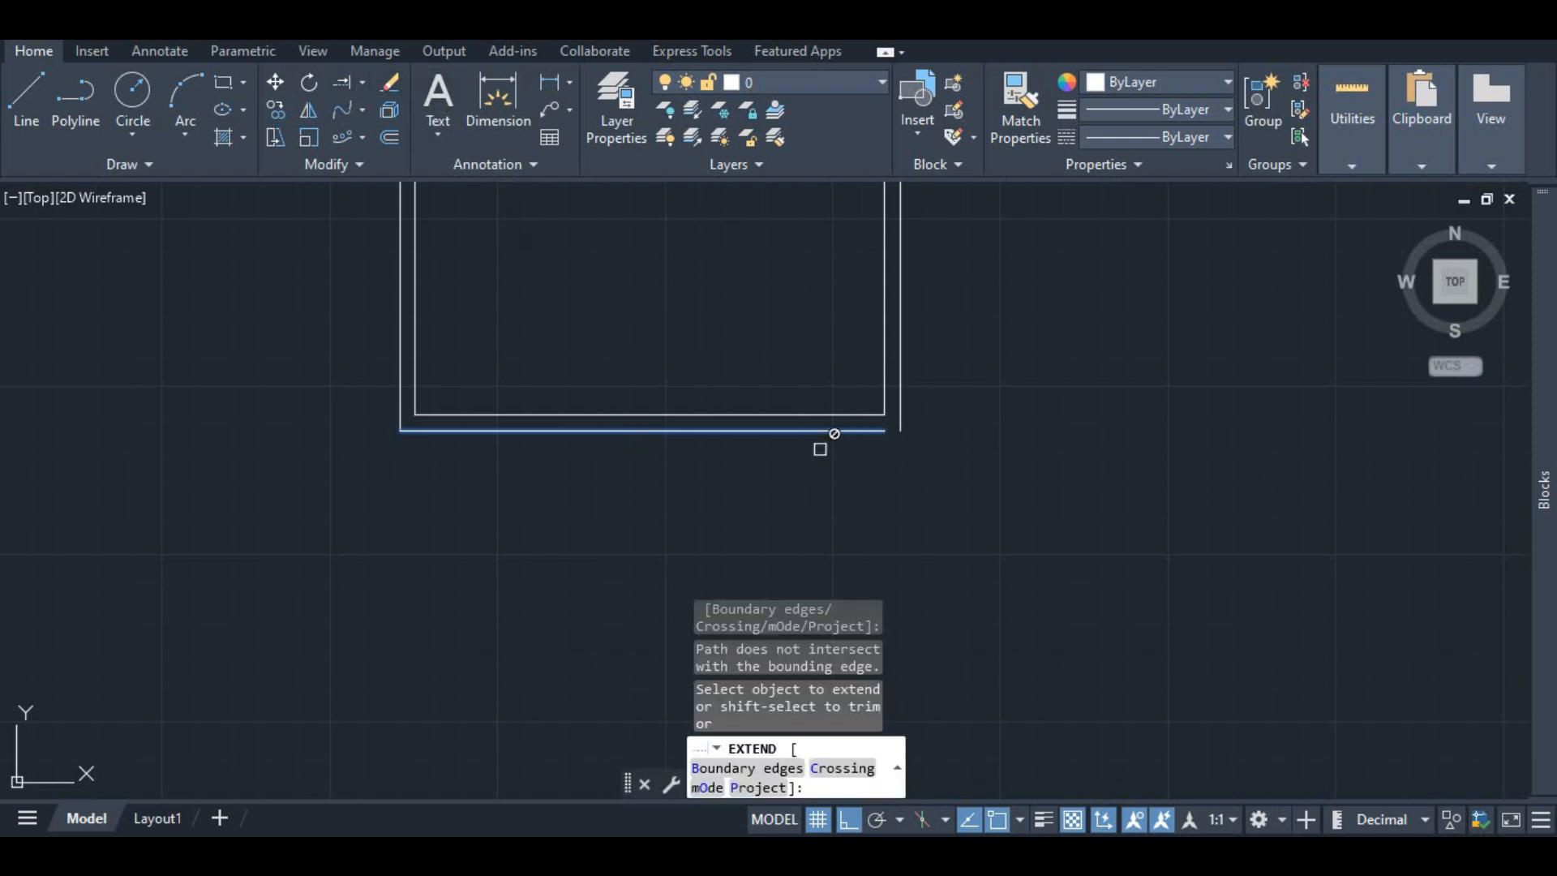
pyautogui.press('Escape')
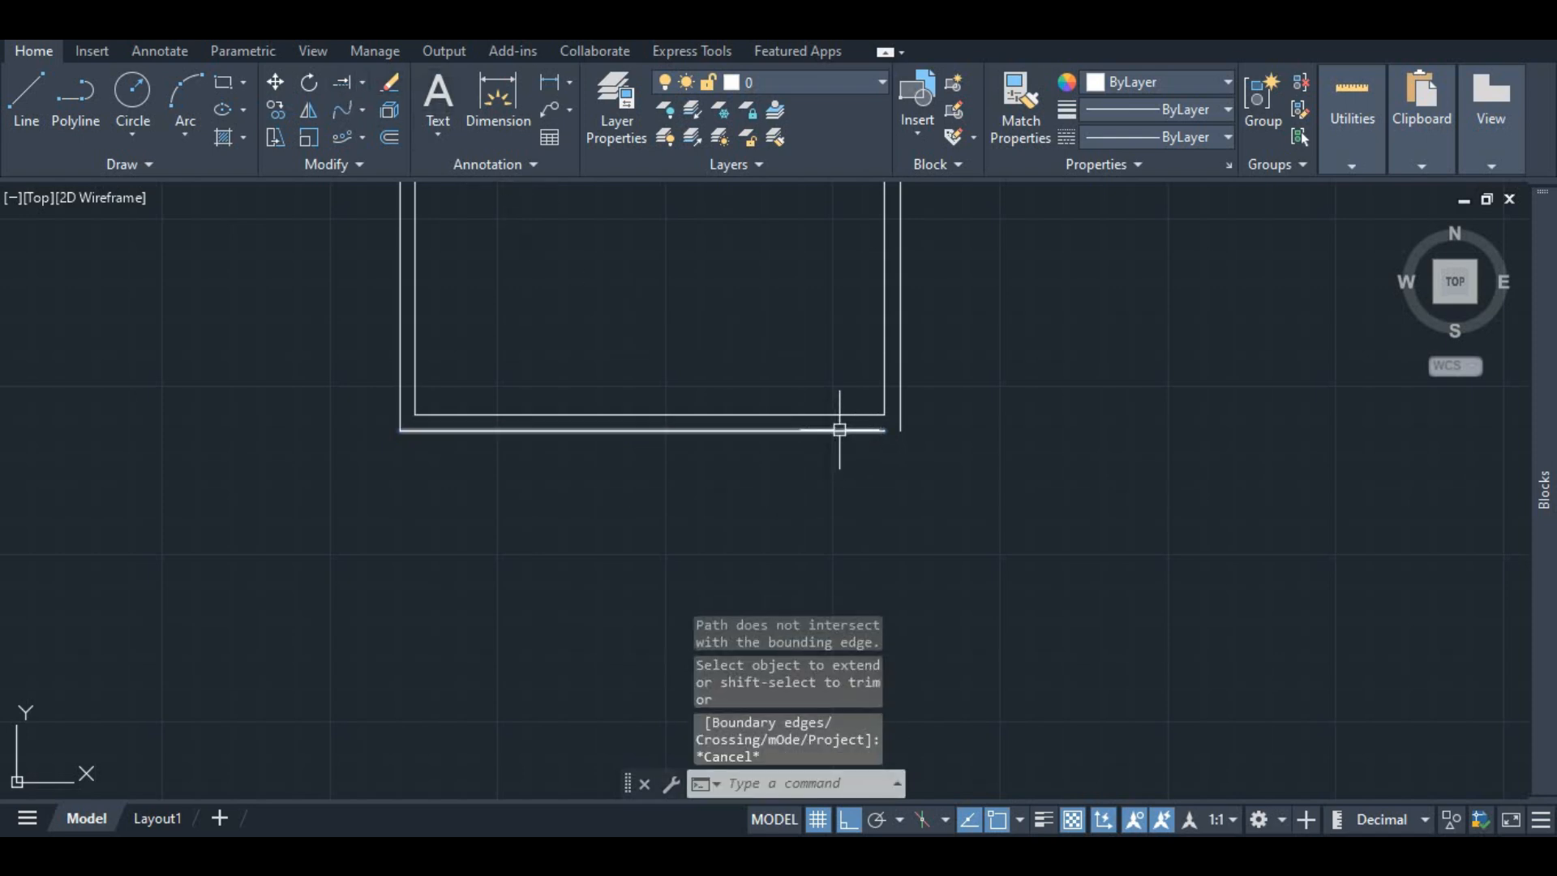
pyautogui.click(357, 84)
pyautogui.click(826, 428)
pyautogui.press('Escape')
pyautogui.scroll(-5, 745, 429)
pyautogui.scroll(3, 608, 330)
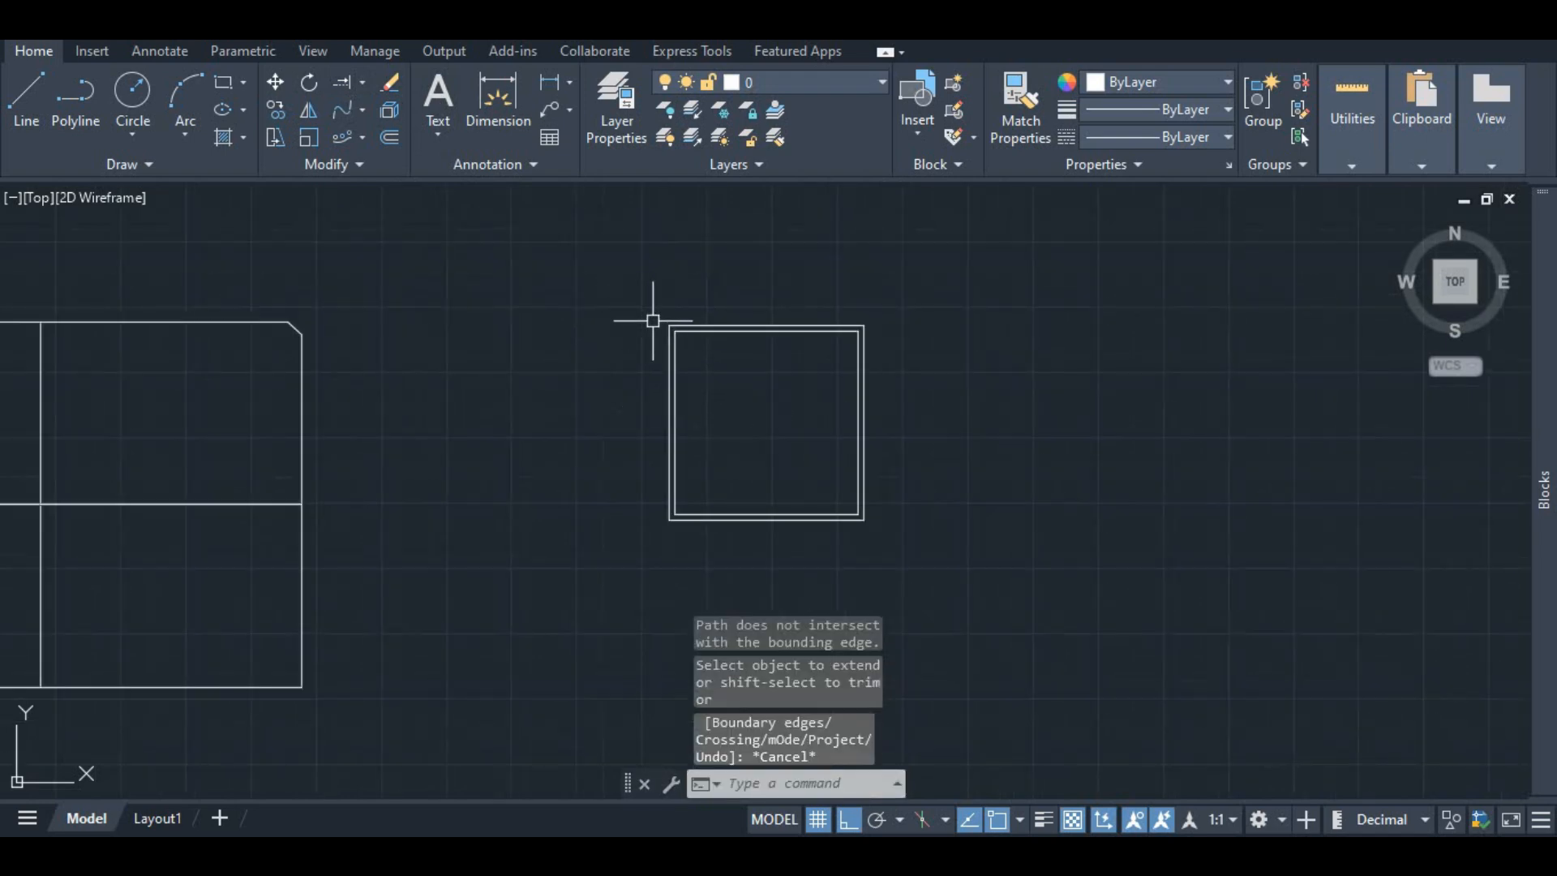
pyautogui.scroll(3, 684, 313)
pyautogui.scroll(-3, 621, 313)
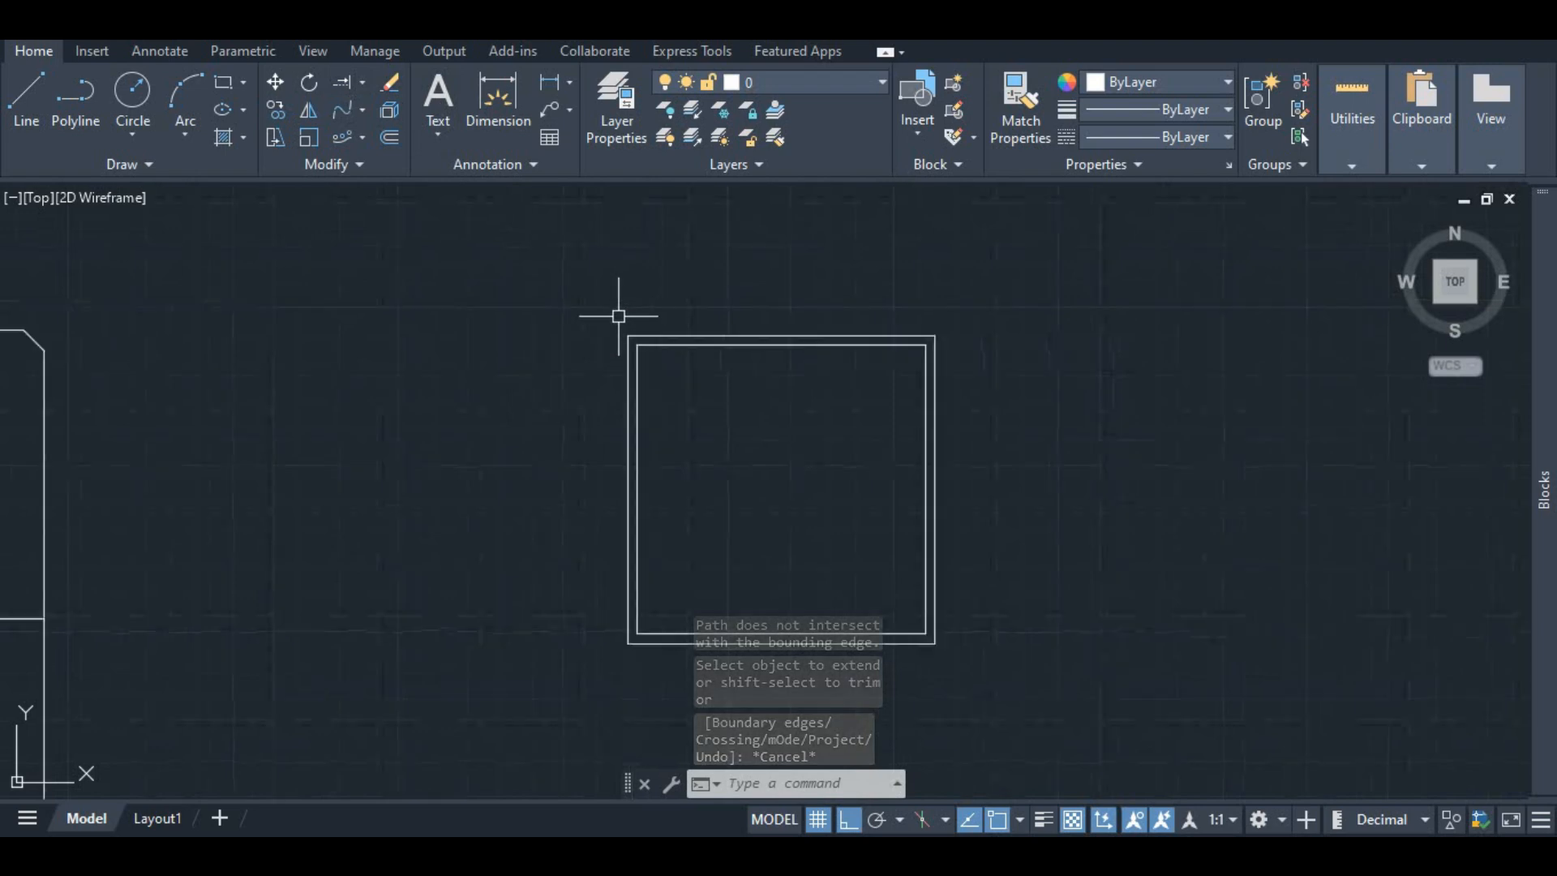
pyautogui.scroll(2, 673, 330)
pyautogui.scroll(-2, 556, 337)
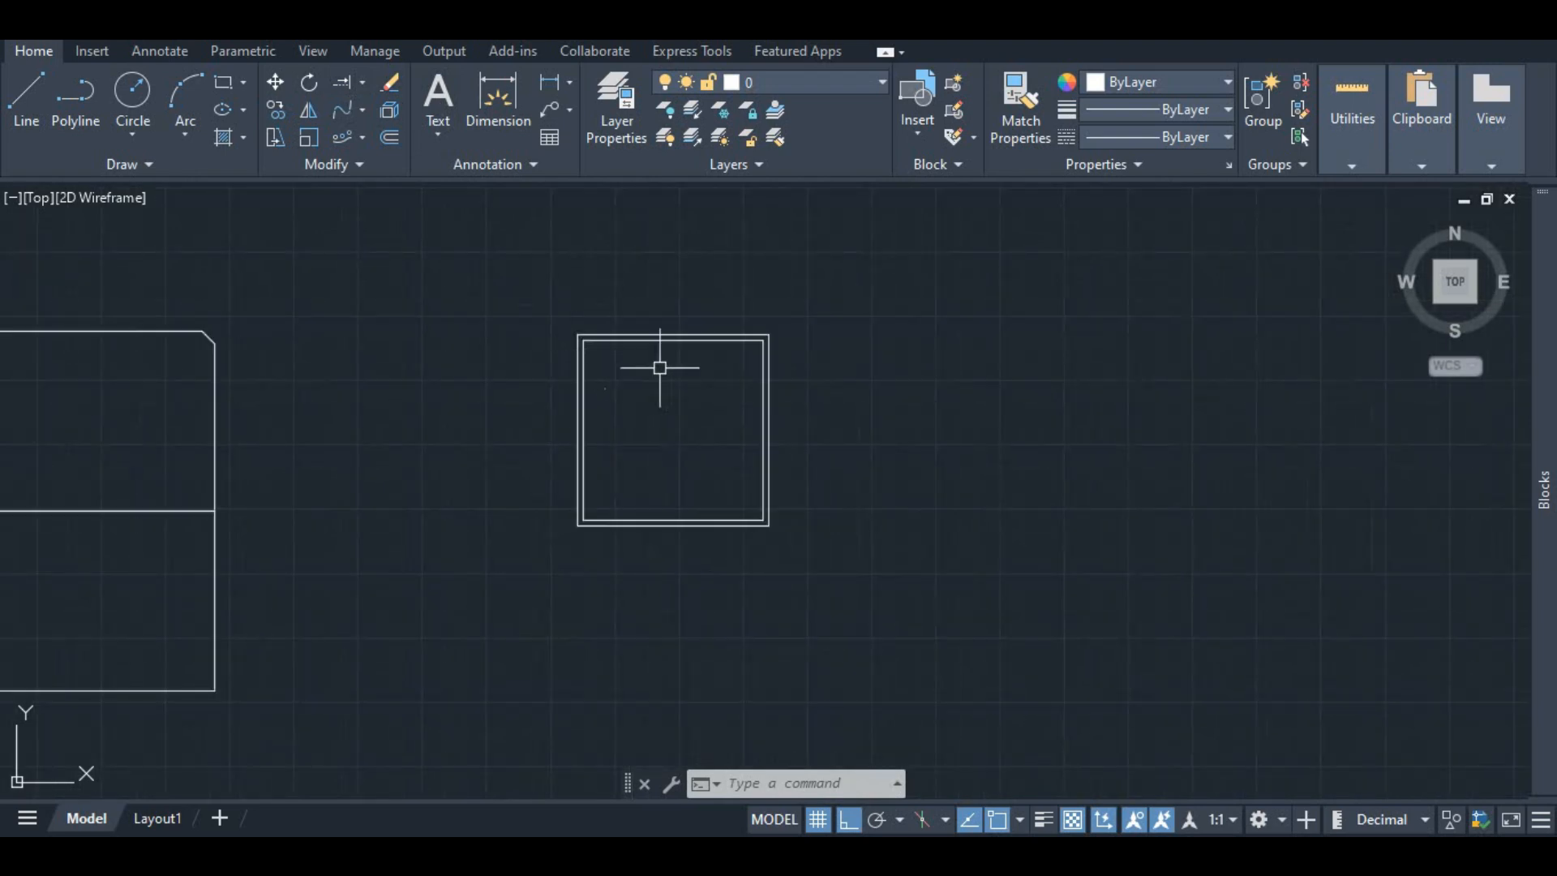
# Step: Copy the inner square of the double-lined frame 15 units to the right
pyautogui.click(664, 347)
pyautogui.scroll(3, 750, 359)
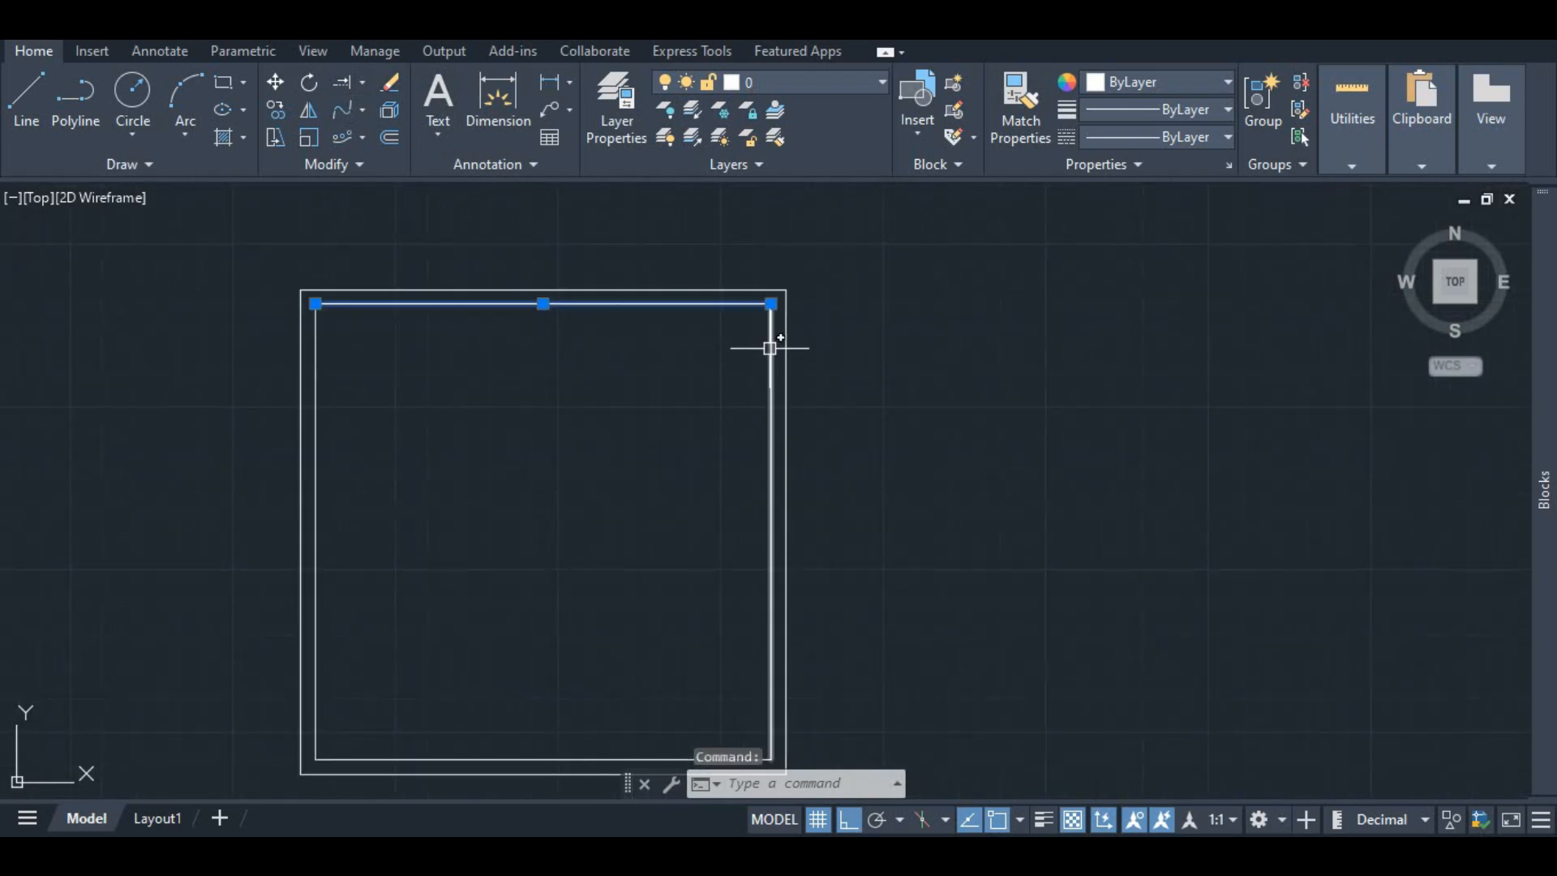
pyautogui.click(771, 345)
pyautogui.click(318, 344)
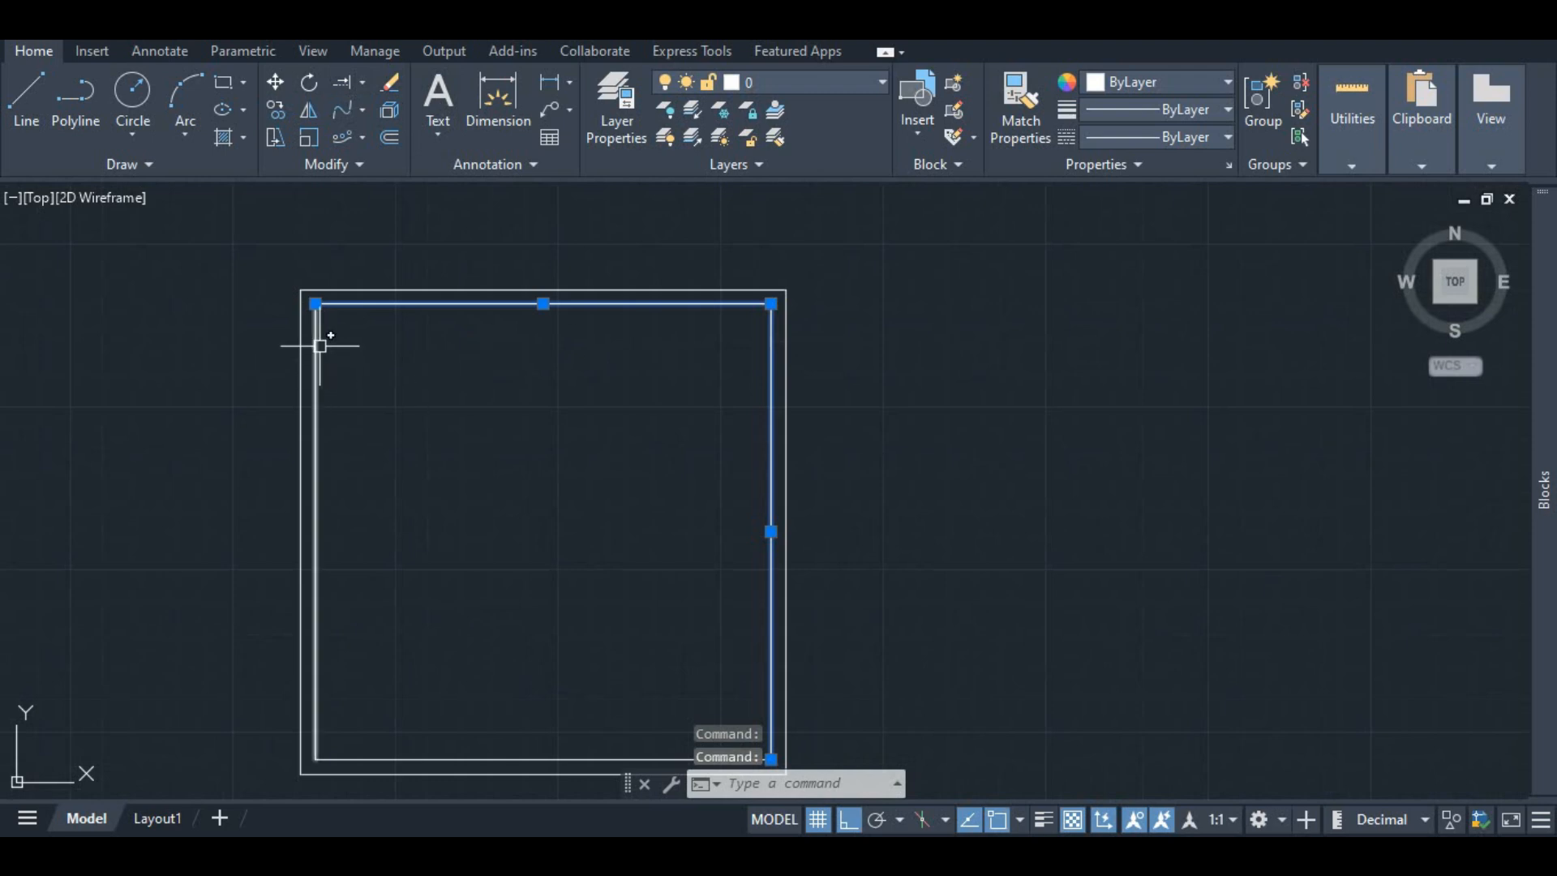
pyautogui.scroll(-2, 531, 380)
pyautogui.scroll(3, 548, 626)
pyautogui.click(532, 608)
pyautogui.scroll(-2, 504, 481)
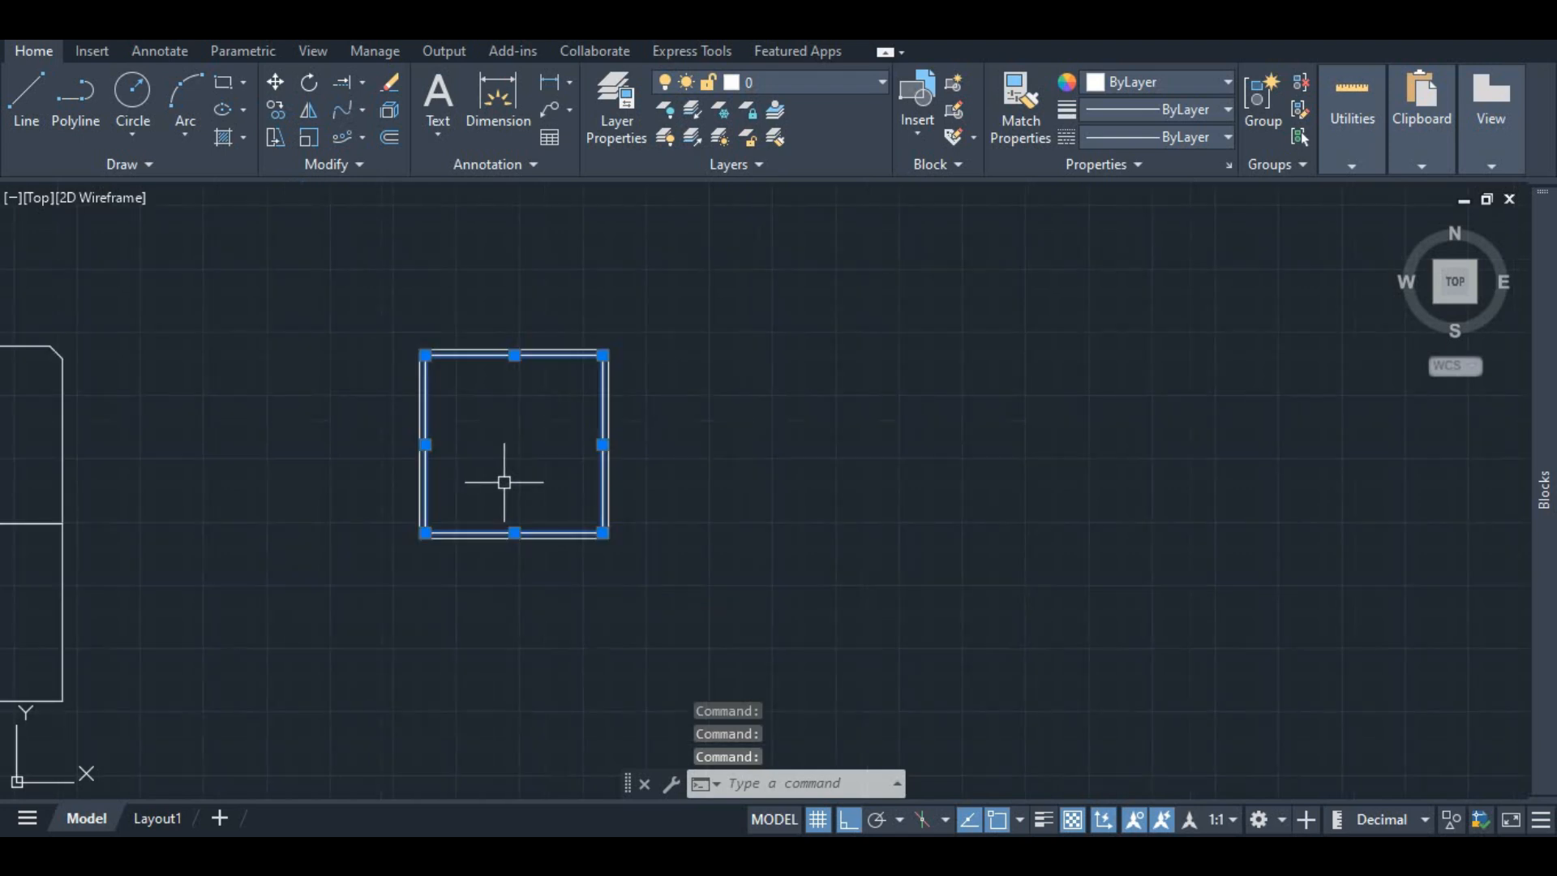
pyautogui.rightClick(511, 452)
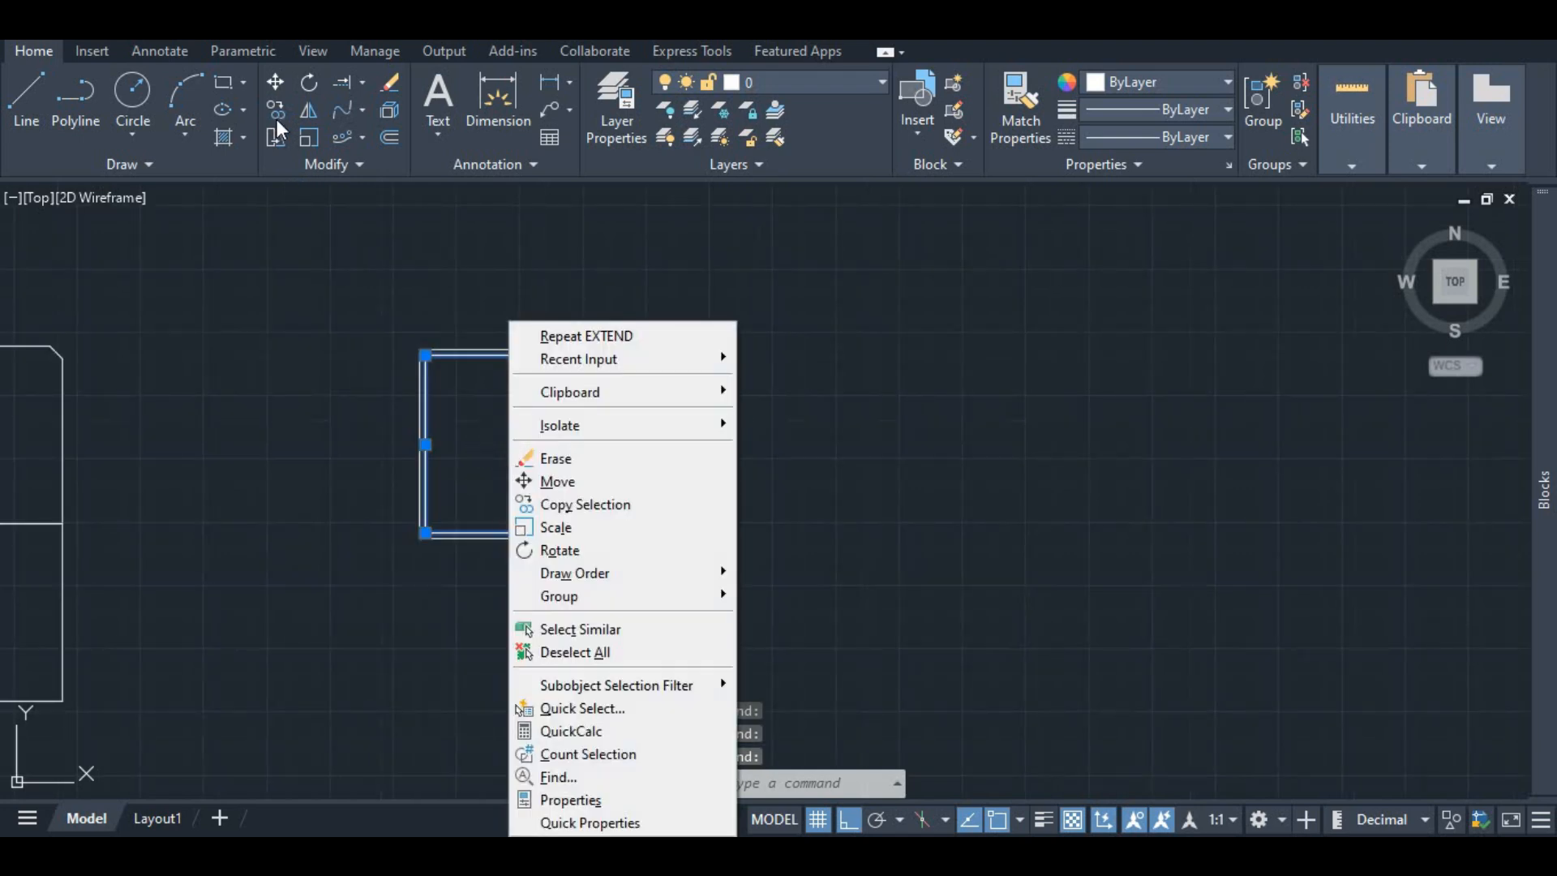
pyautogui.click(647, 505)
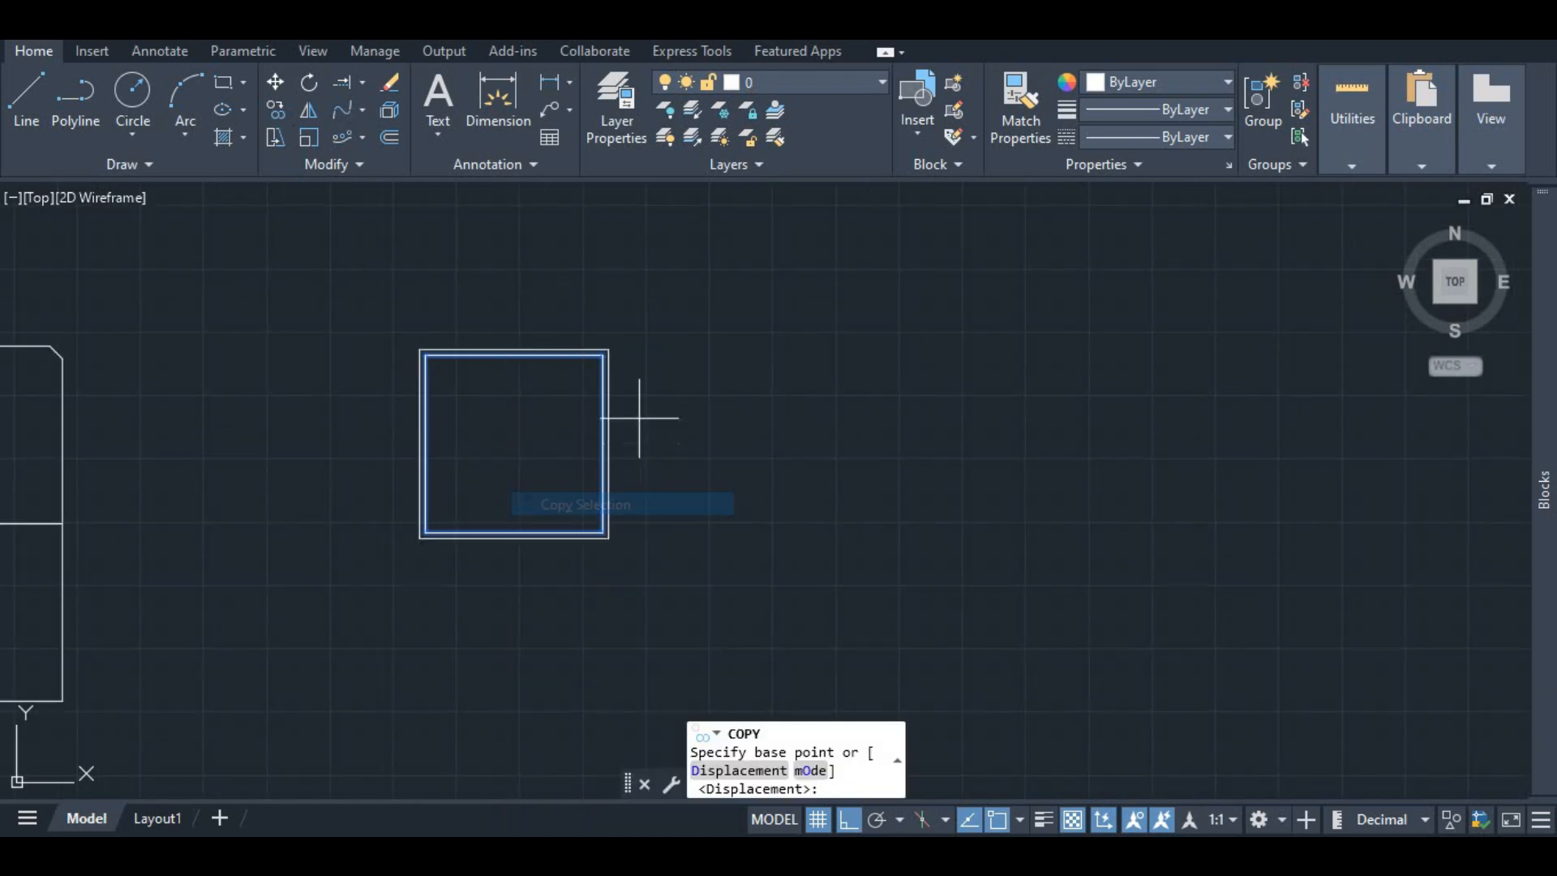
pyautogui.click(603, 354)
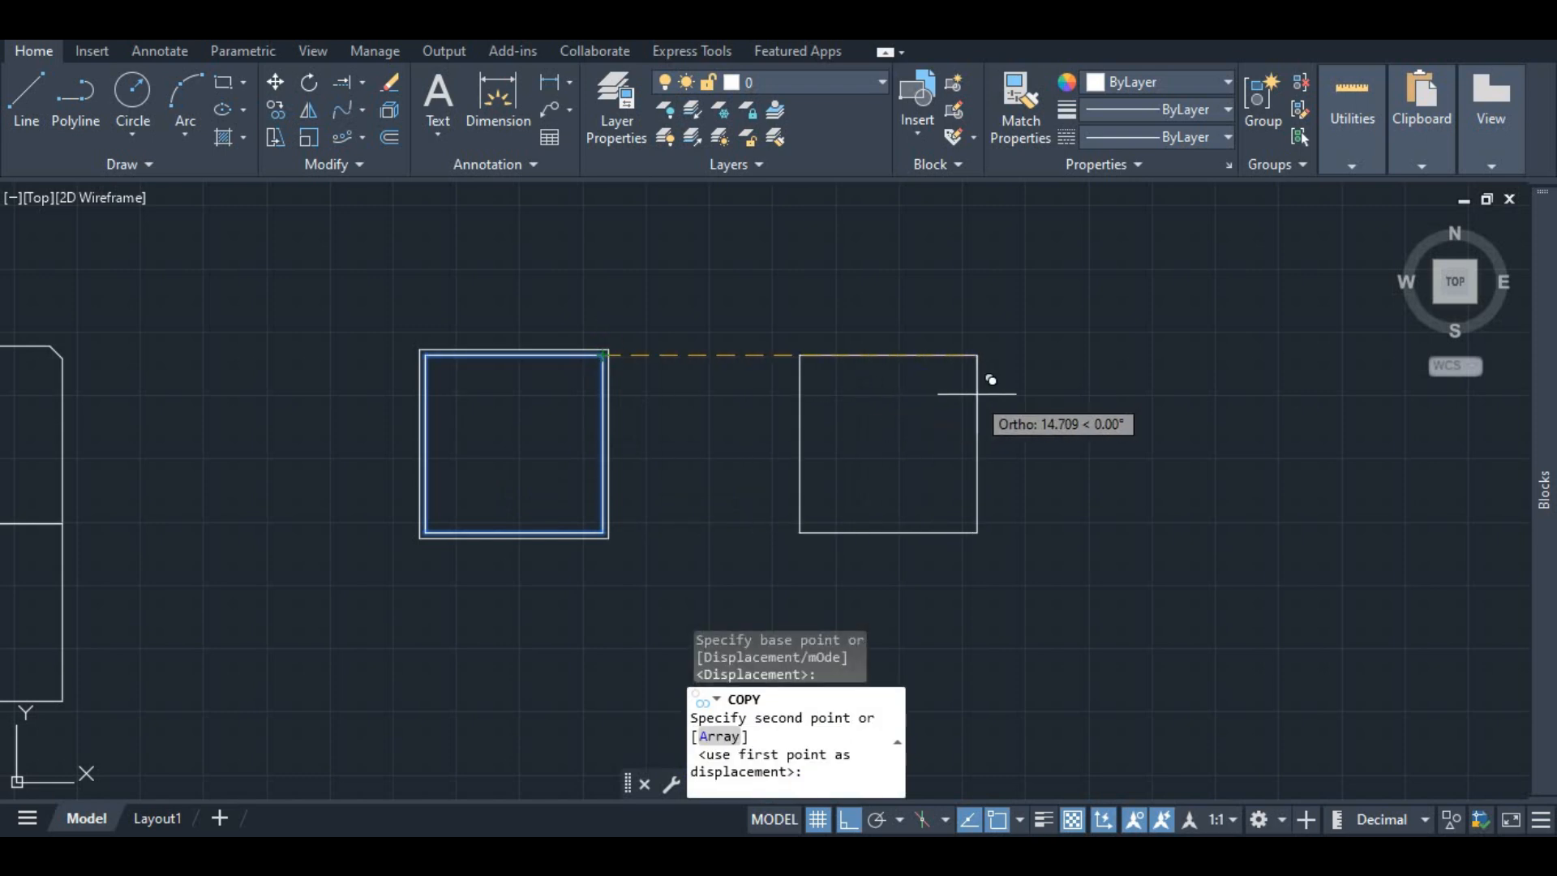
pyautogui.write('15')
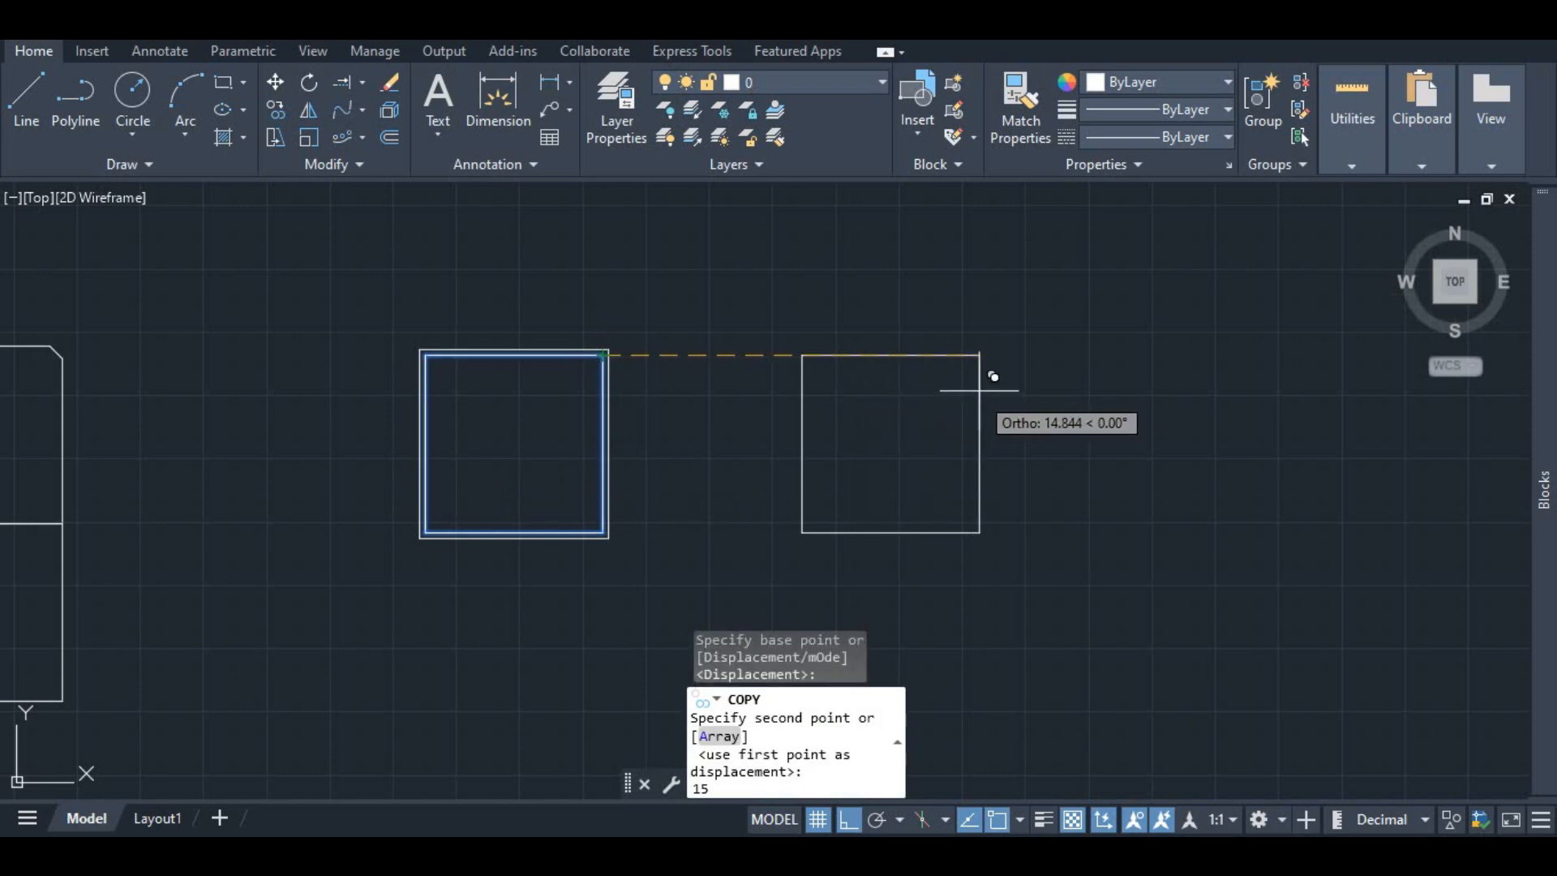
pyautogui.press('Return')
pyautogui.press('Return')
# Step: Join the four lines of the copied square into a single polyline with Join
pyautogui.scroll(-3, 778, 454)
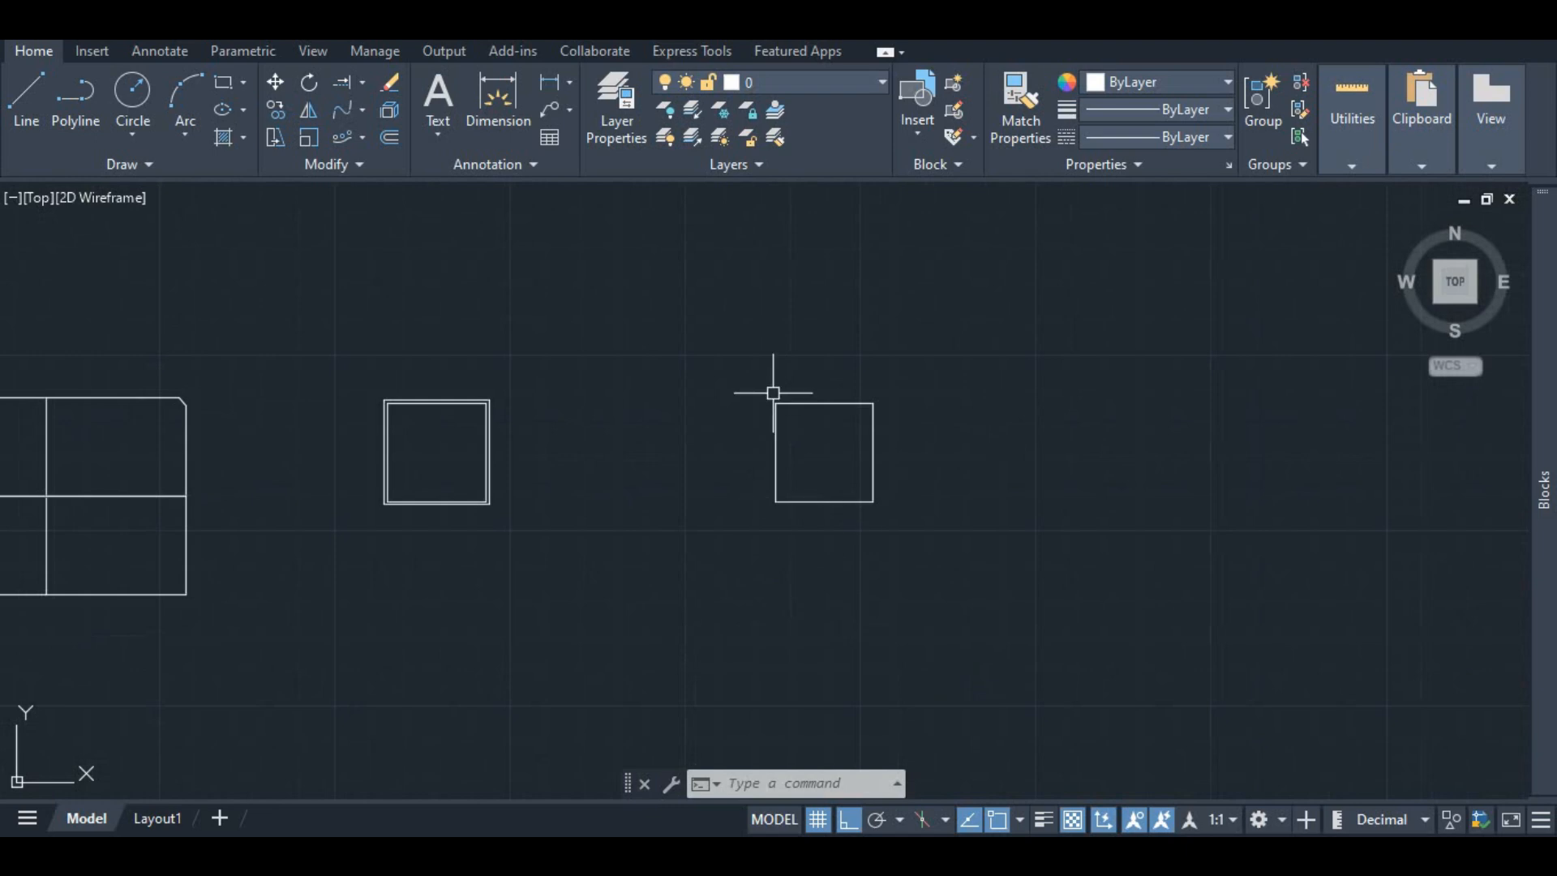
pyautogui.scroll(2, 807, 403)
pyautogui.click(807, 404)
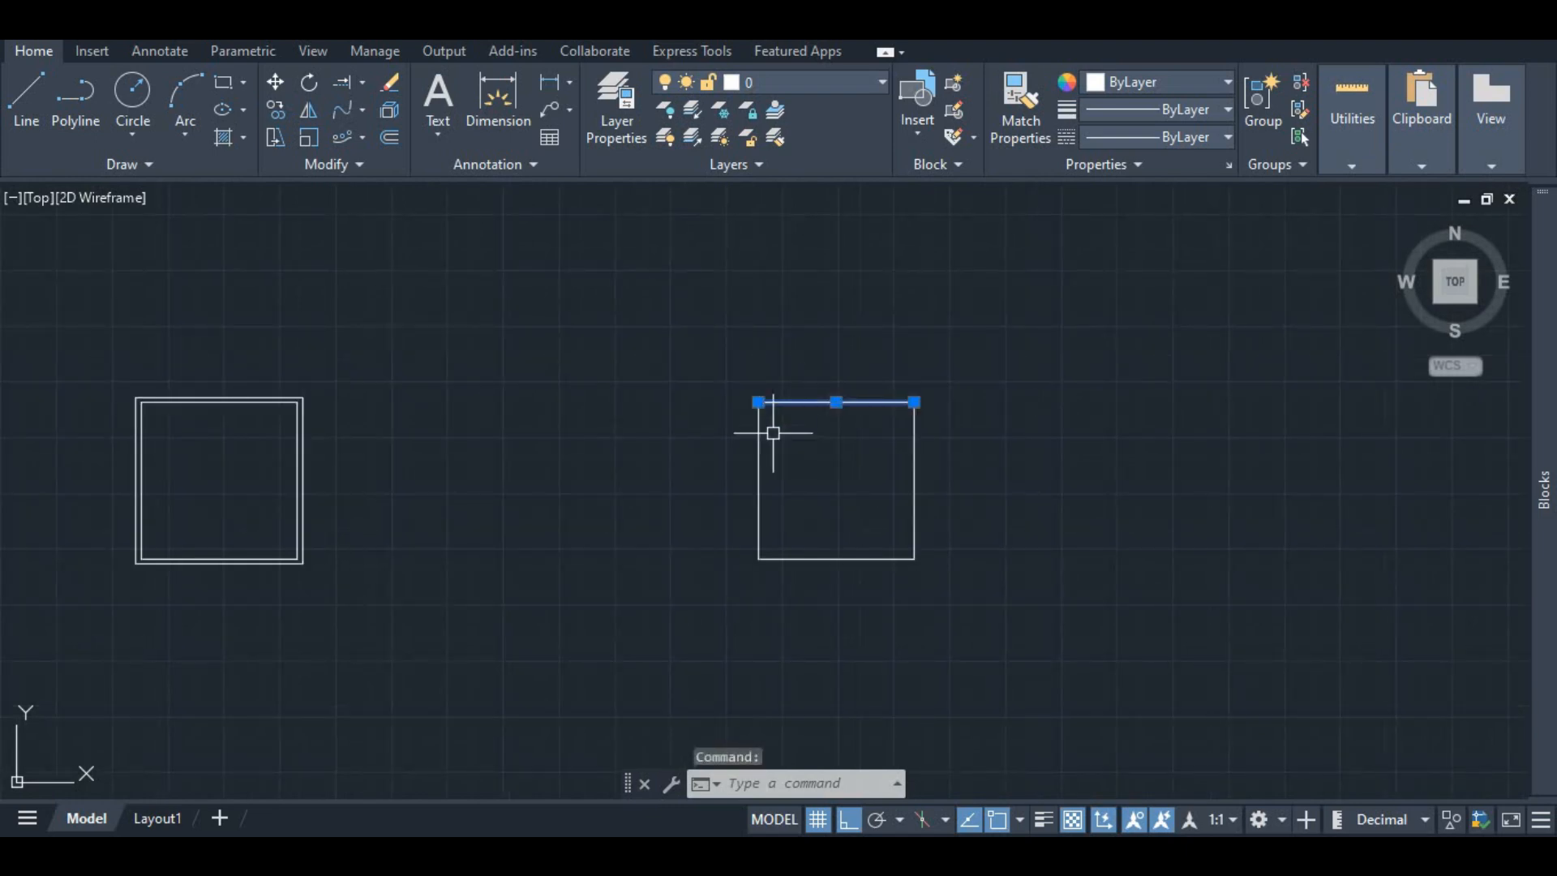
pyautogui.click(758, 431)
pyautogui.click(910, 454)
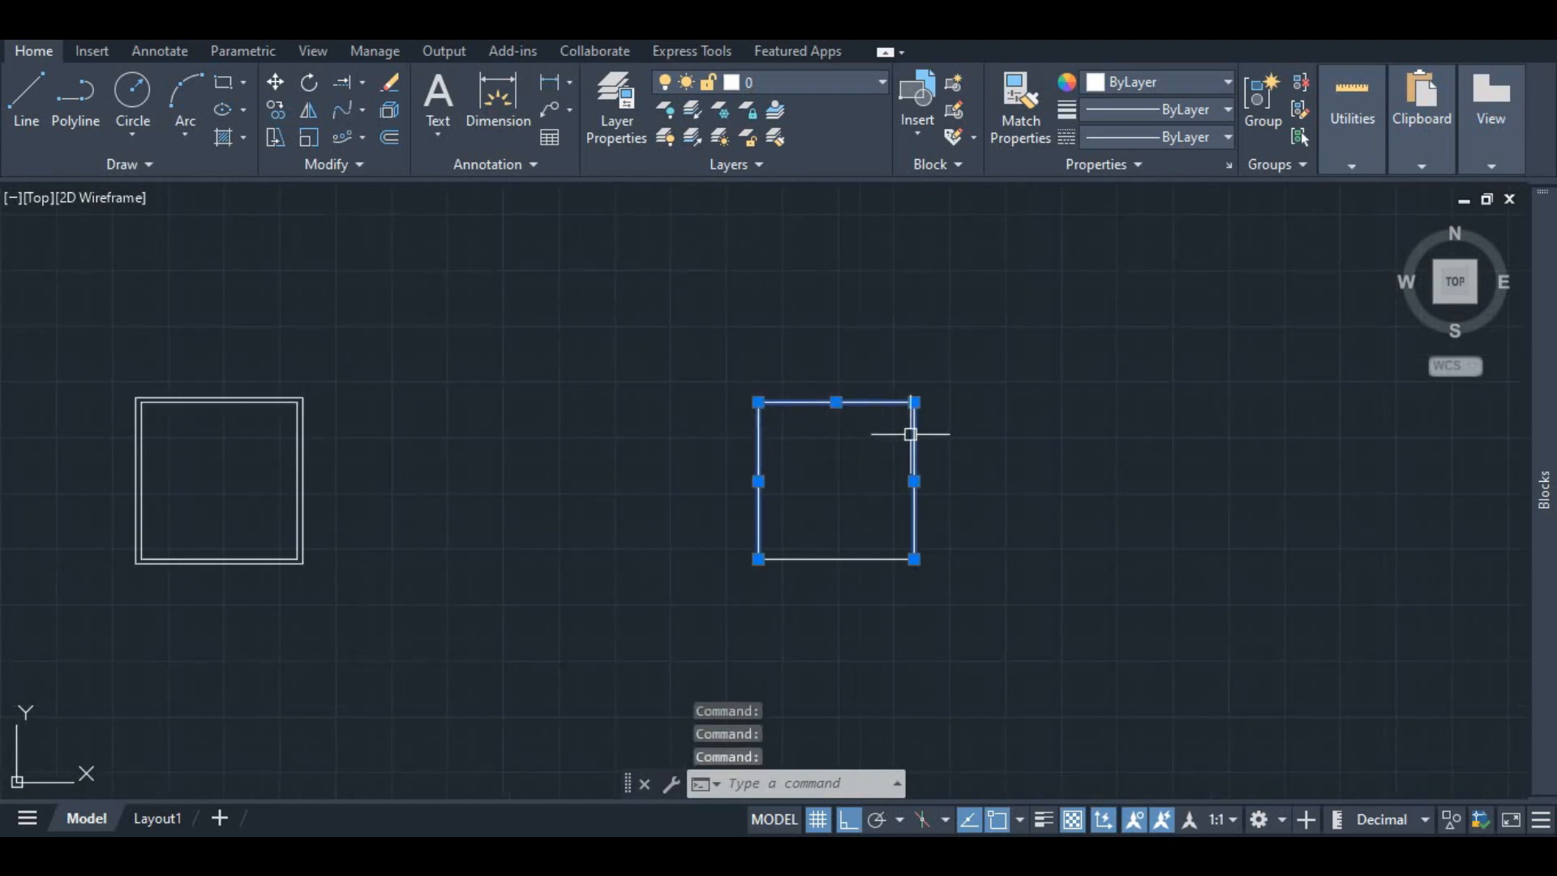
pyautogui.click(847, 559)
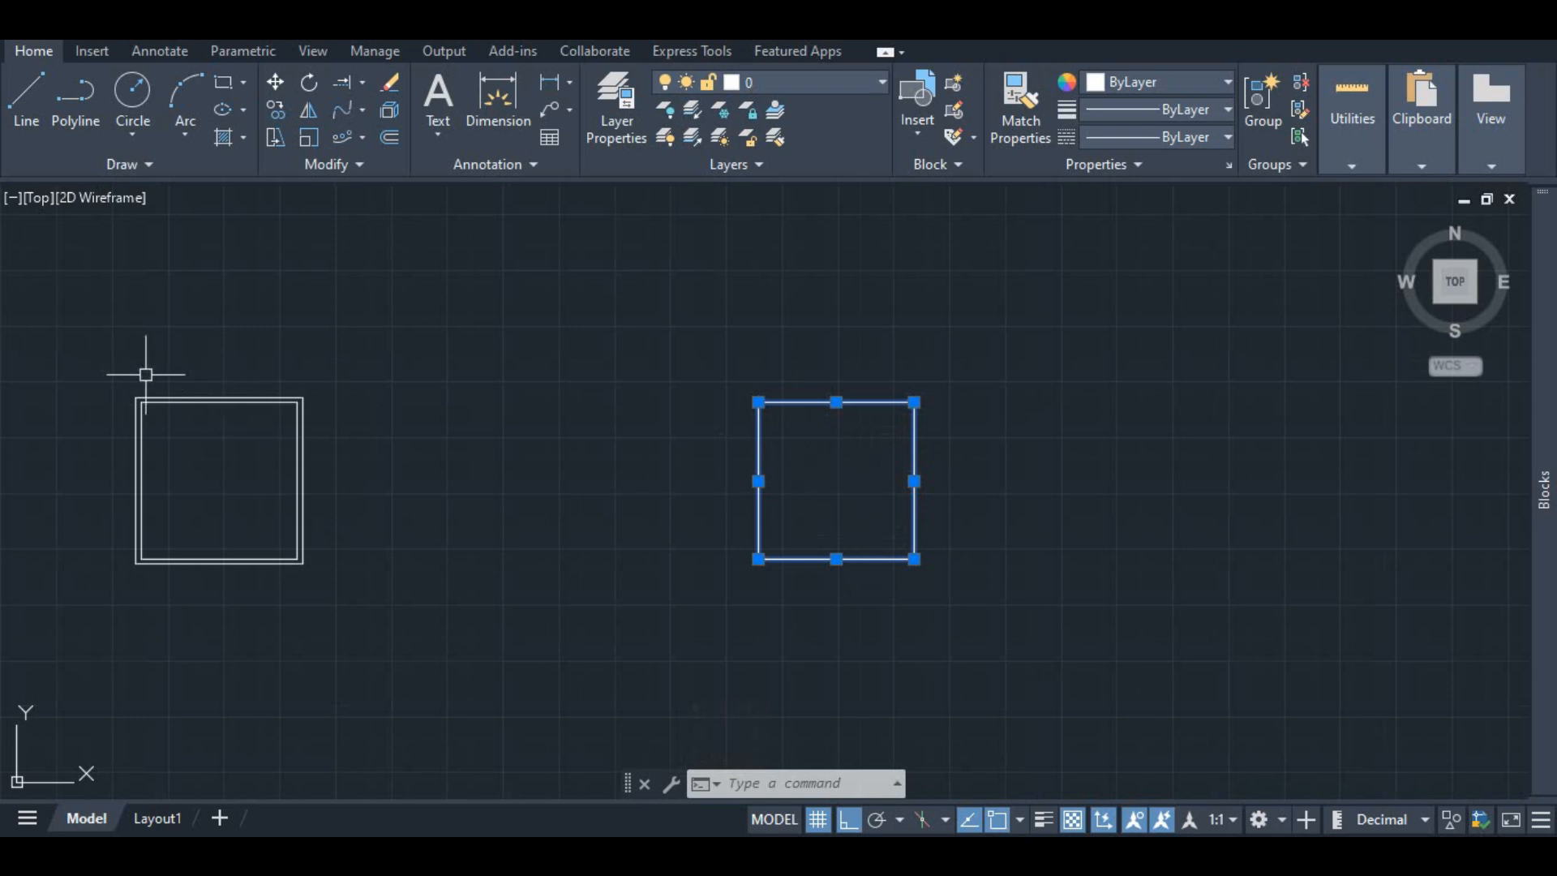
pyautogui.click(288, 474)
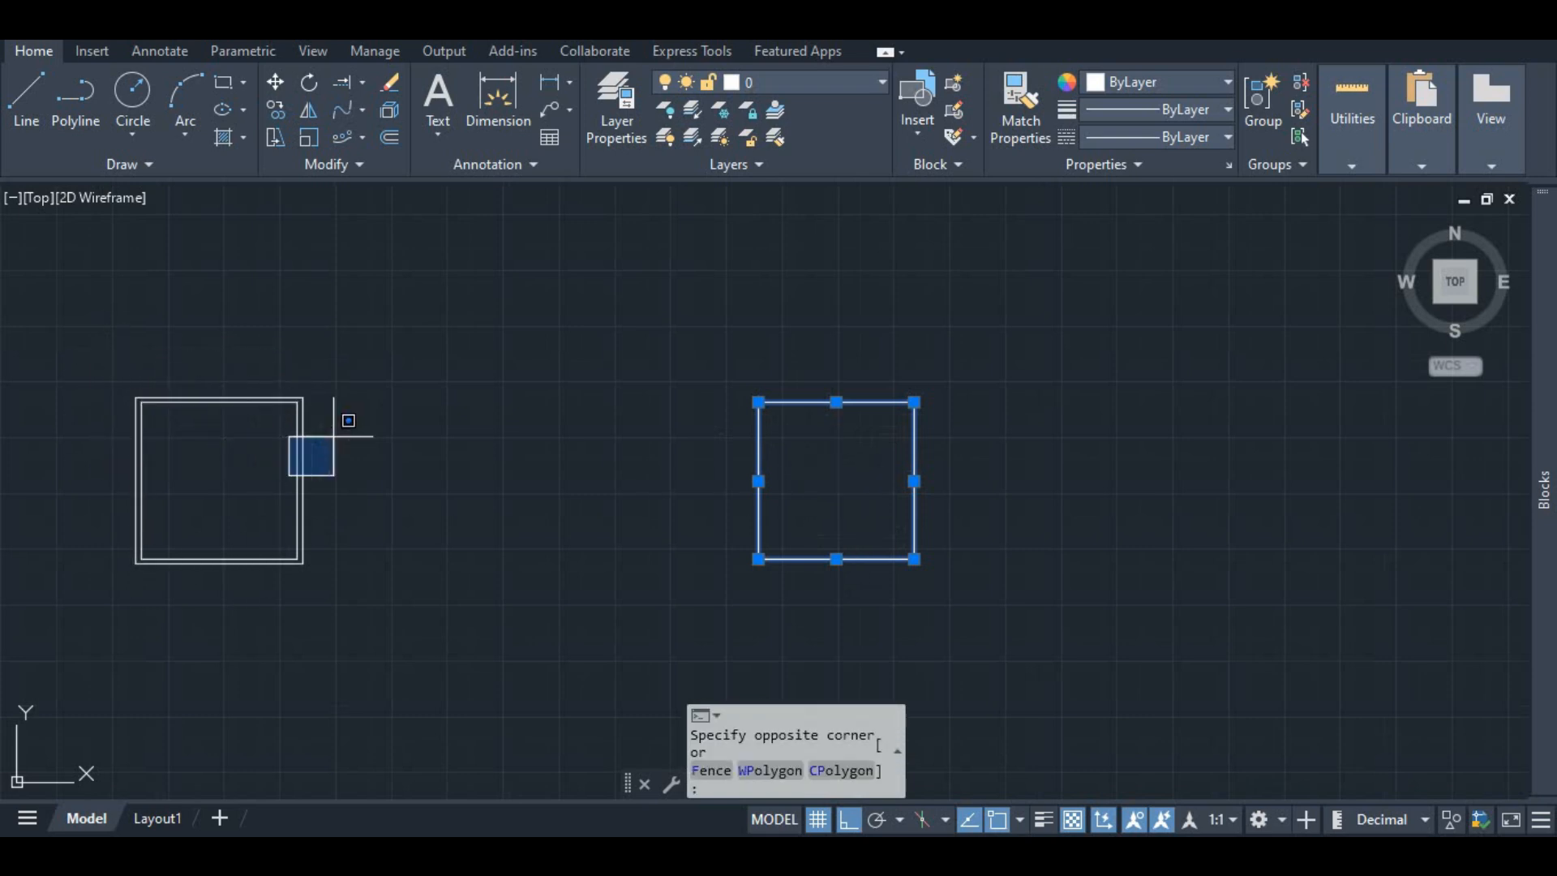
pyautogui.press('Escape')
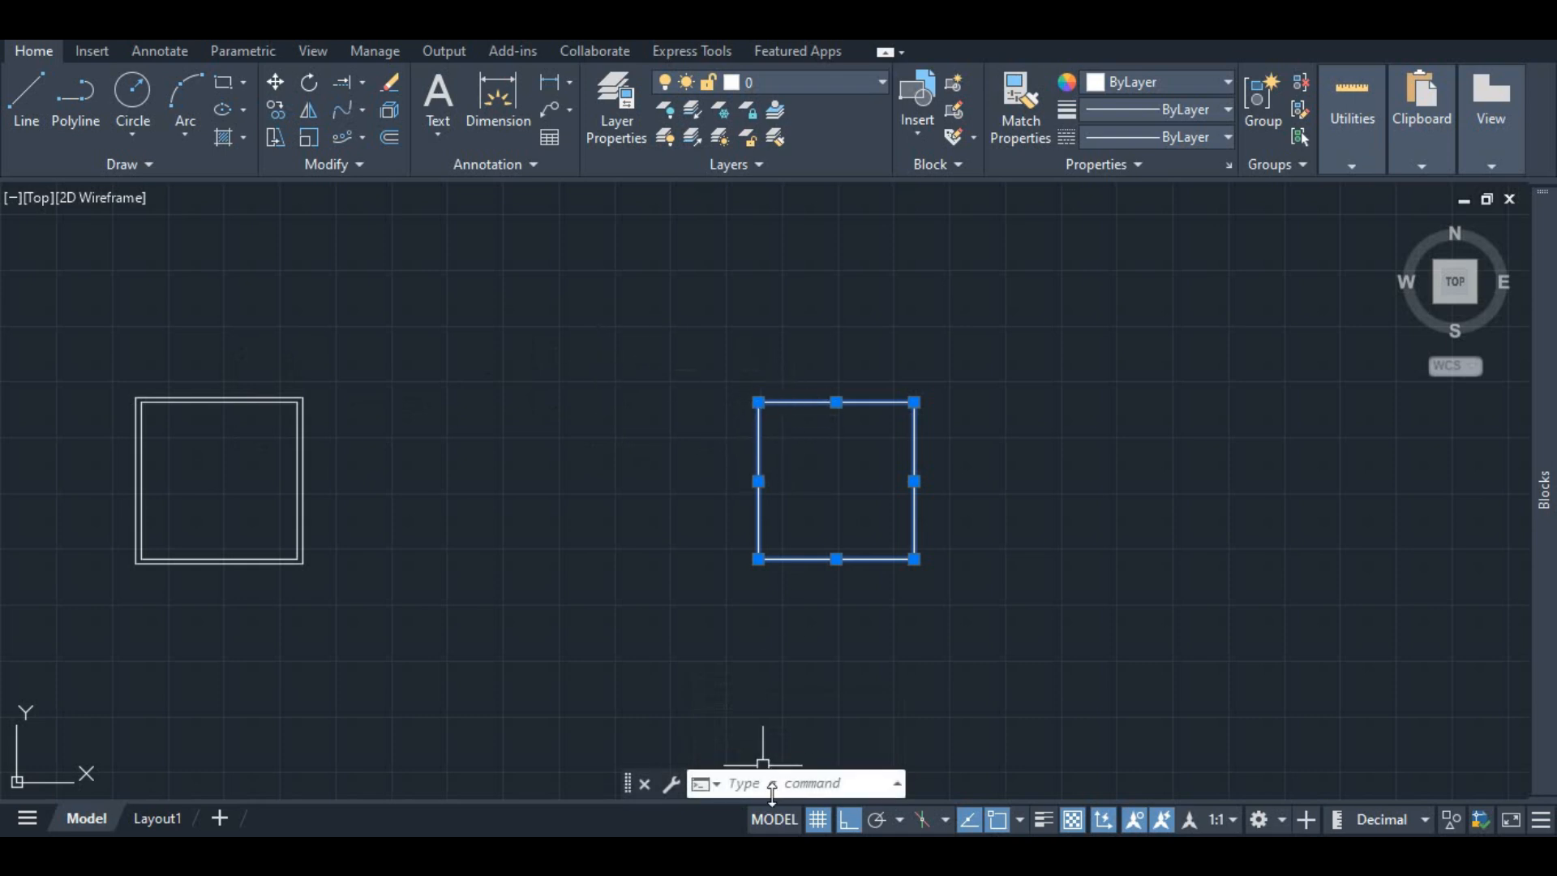
pyautogui.write('J')
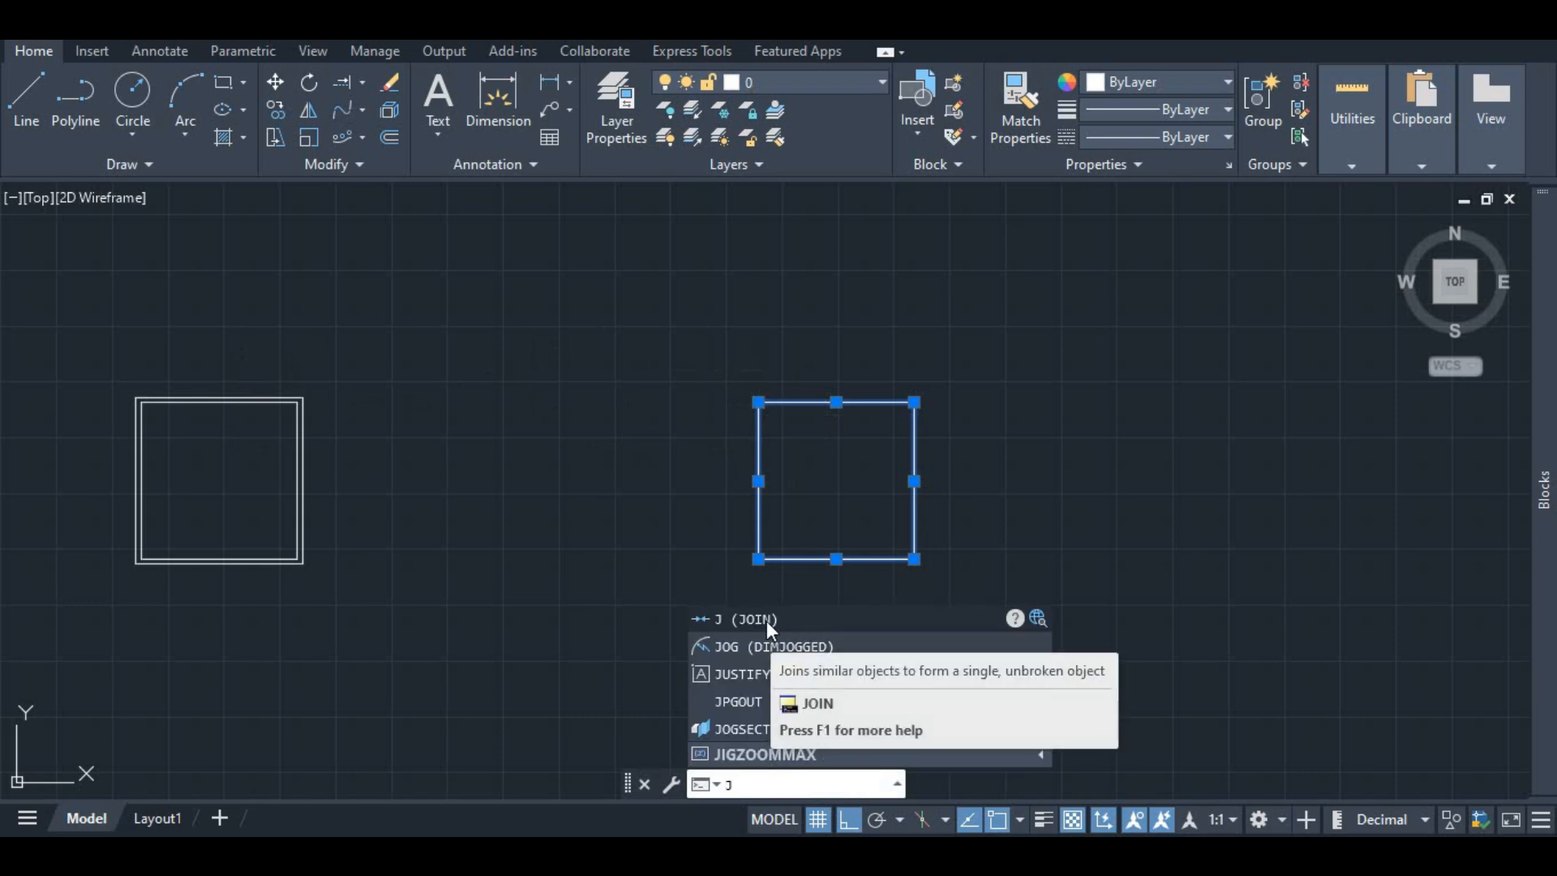
pyautogui.click(767, 618)
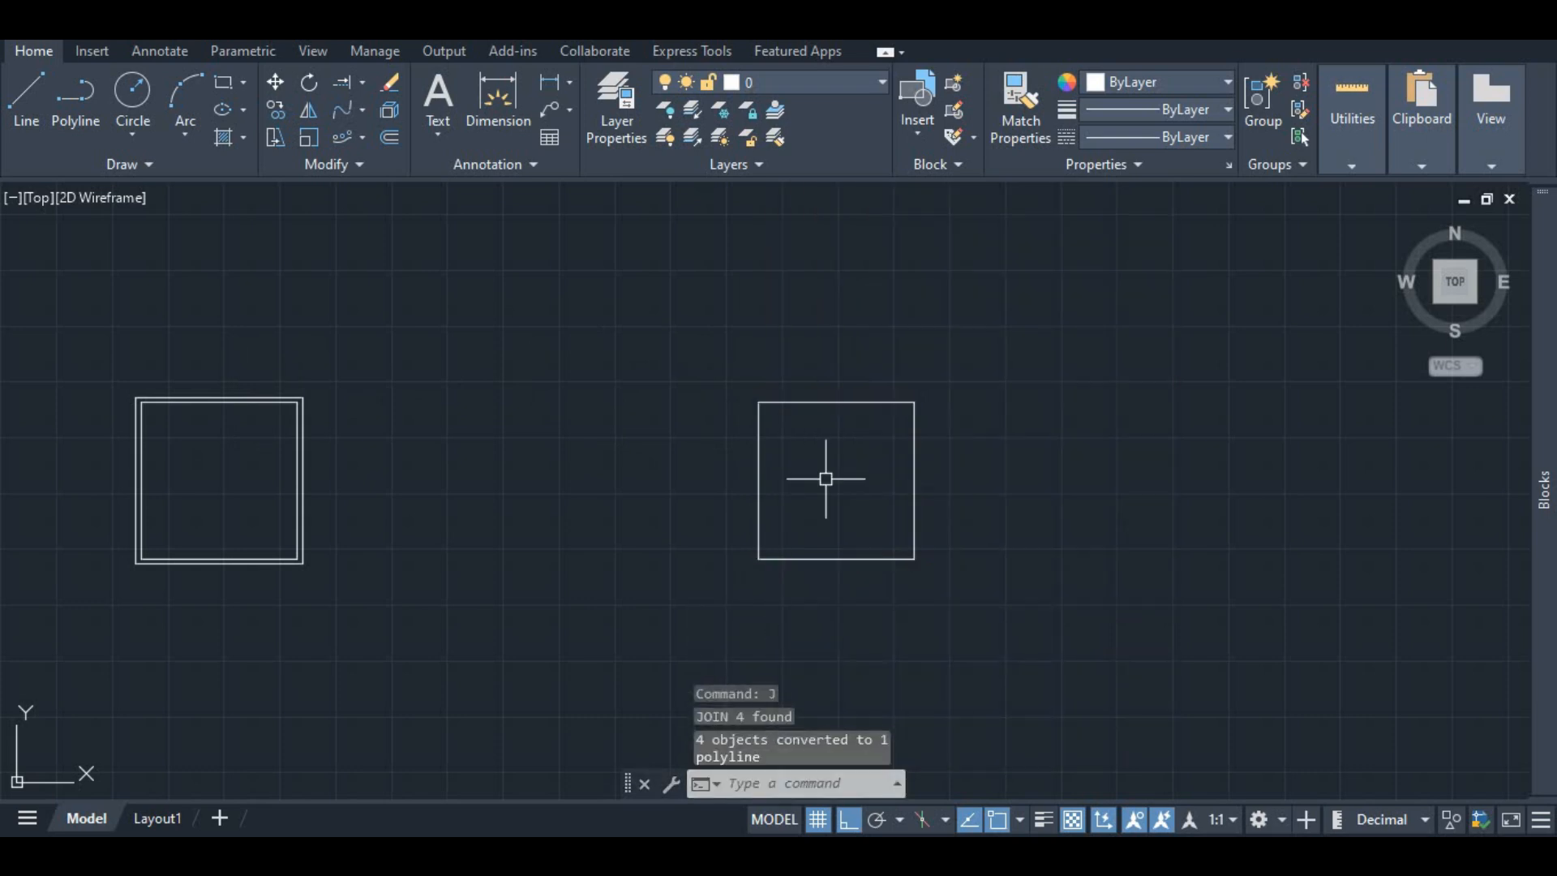
# Step: Offset the joined square outward by 0.225 to make a second double-lined frame
pyautogui.click(836, 402)
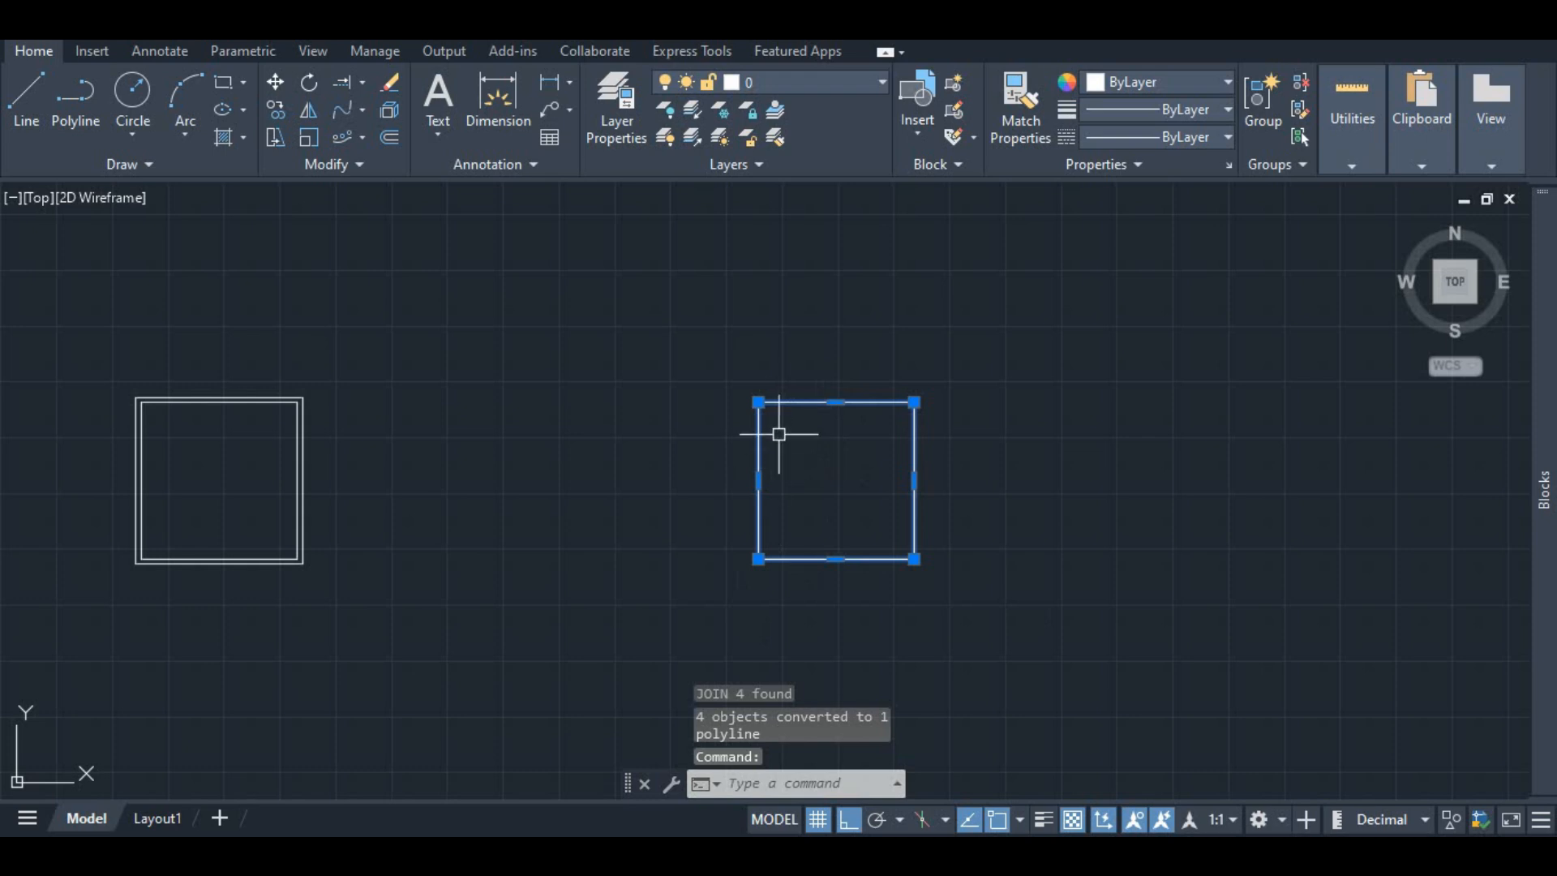
pyautogui.press('Escape')
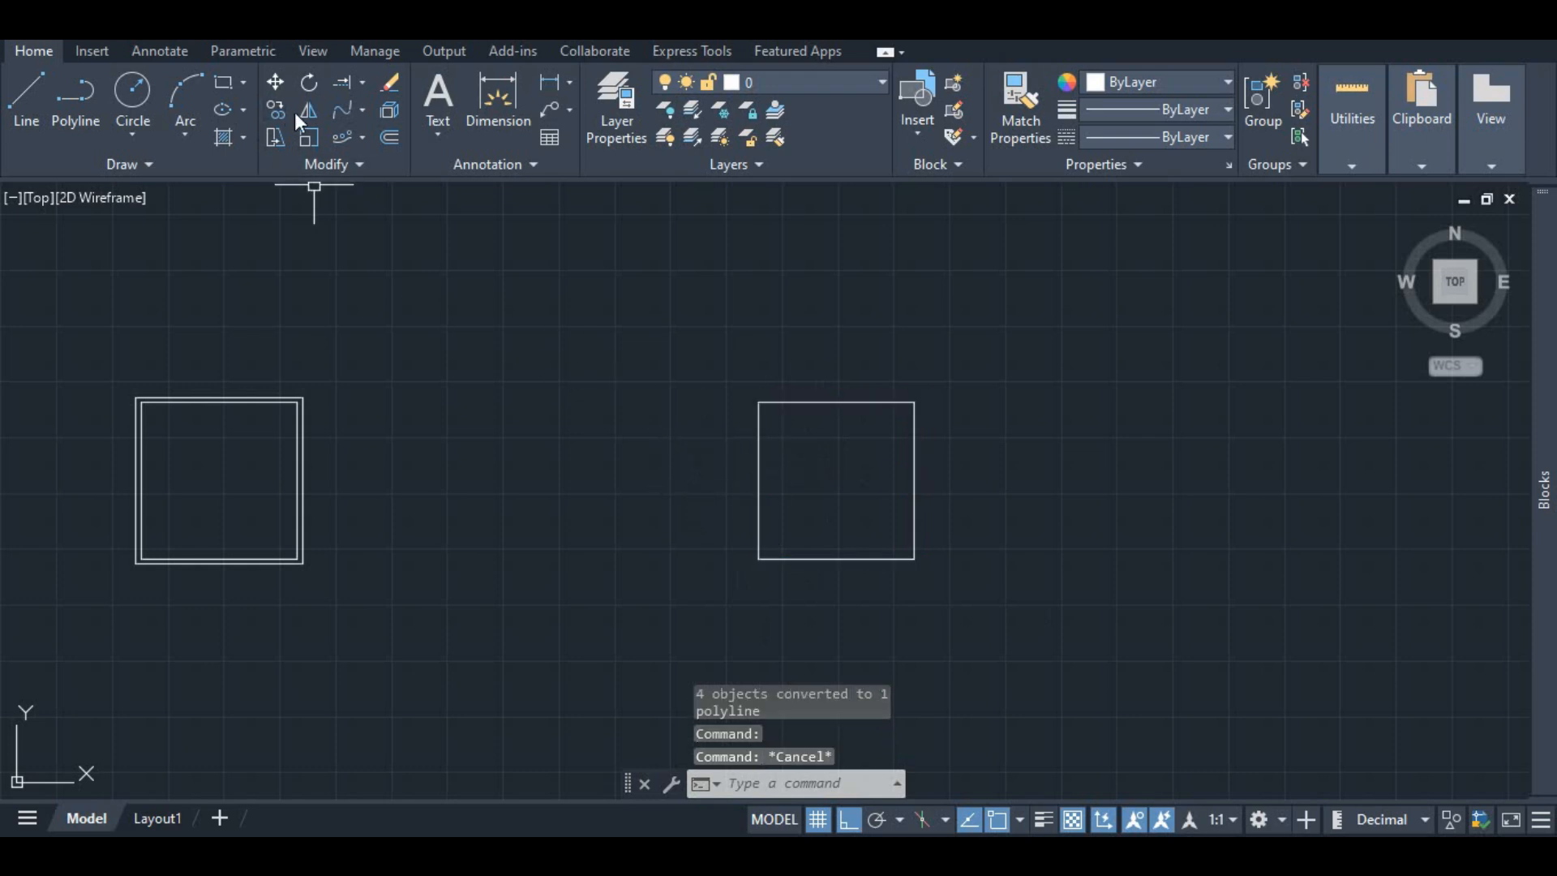
pyautogui.click(389, 137)
pyautogui.click(758, 403)
pyautogui.click(758, 559)
pyautogui.click(838, 401)
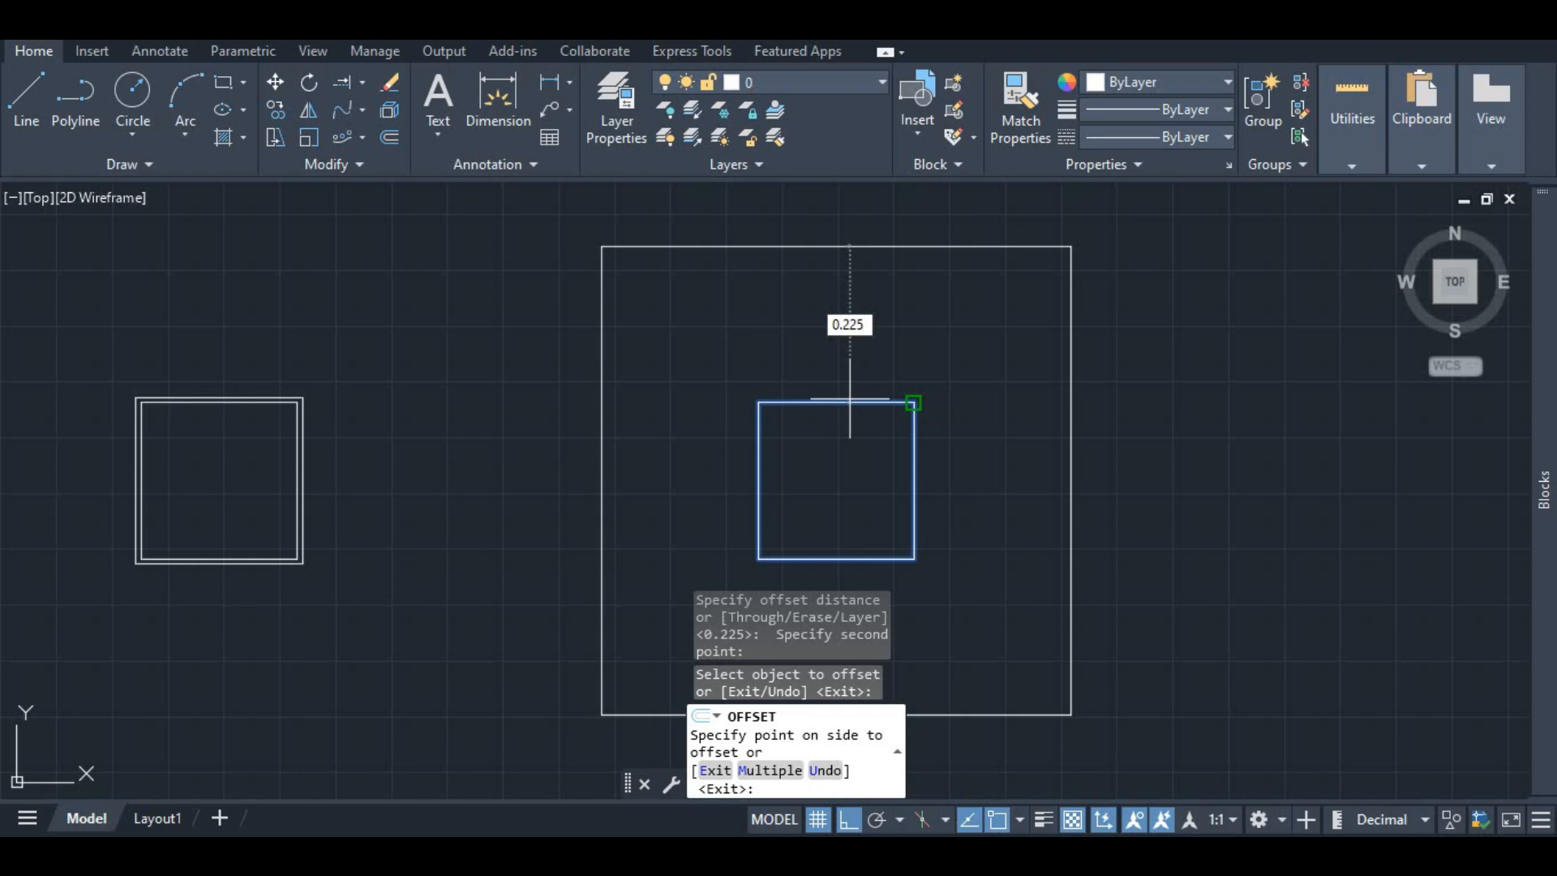
pyautogui.press('Return')
pyautogui.scroll(-2, 832, 425)
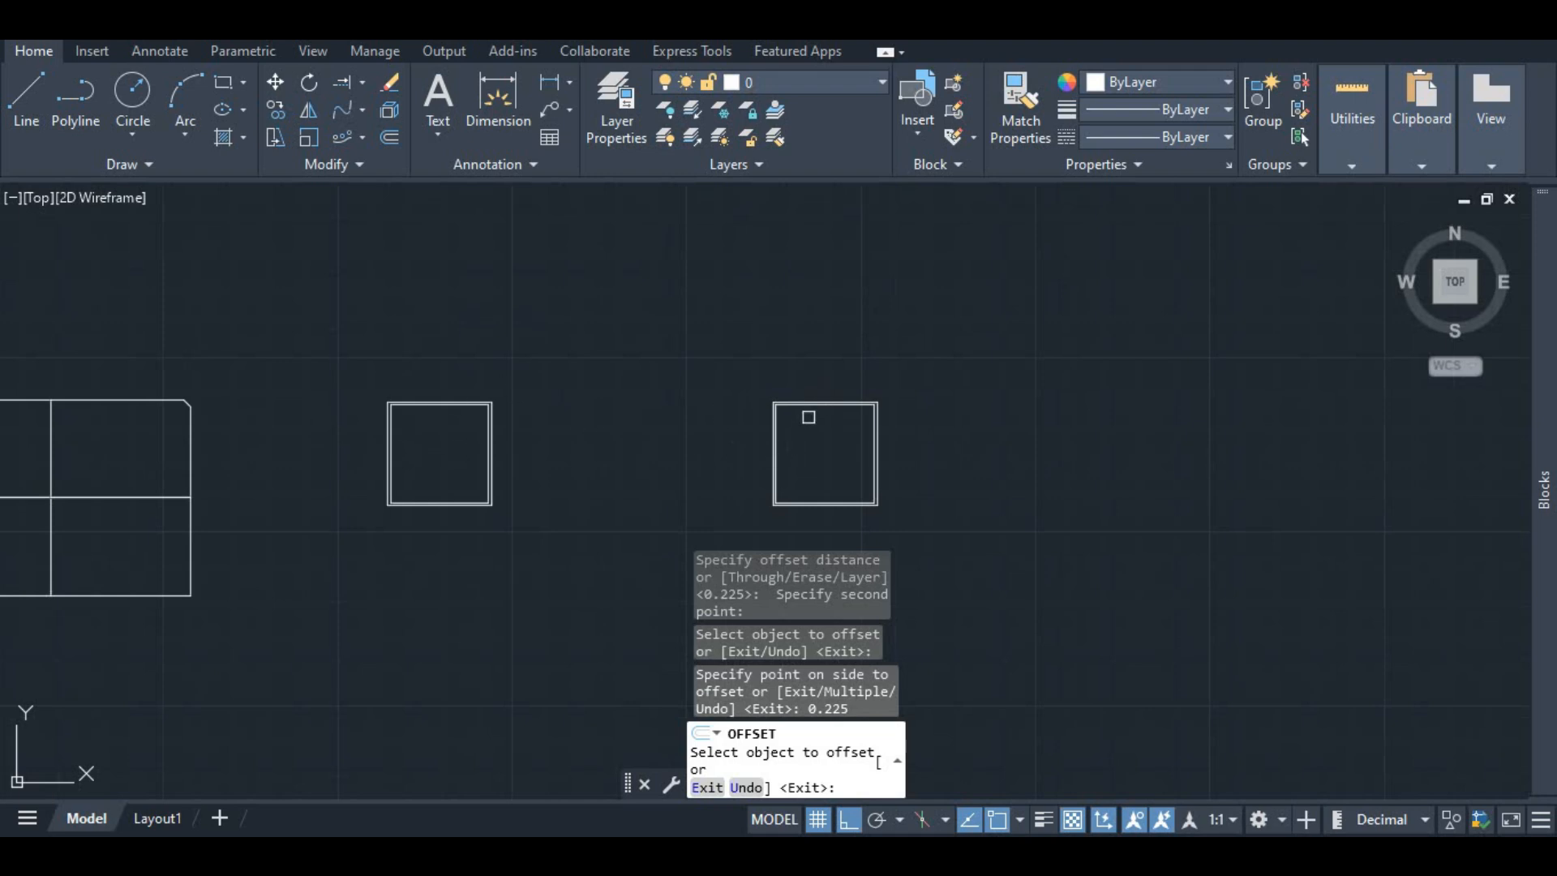
pyautogui.scroll(5, 767, 349)
pyautogui.scroll(-4, 766, 348)
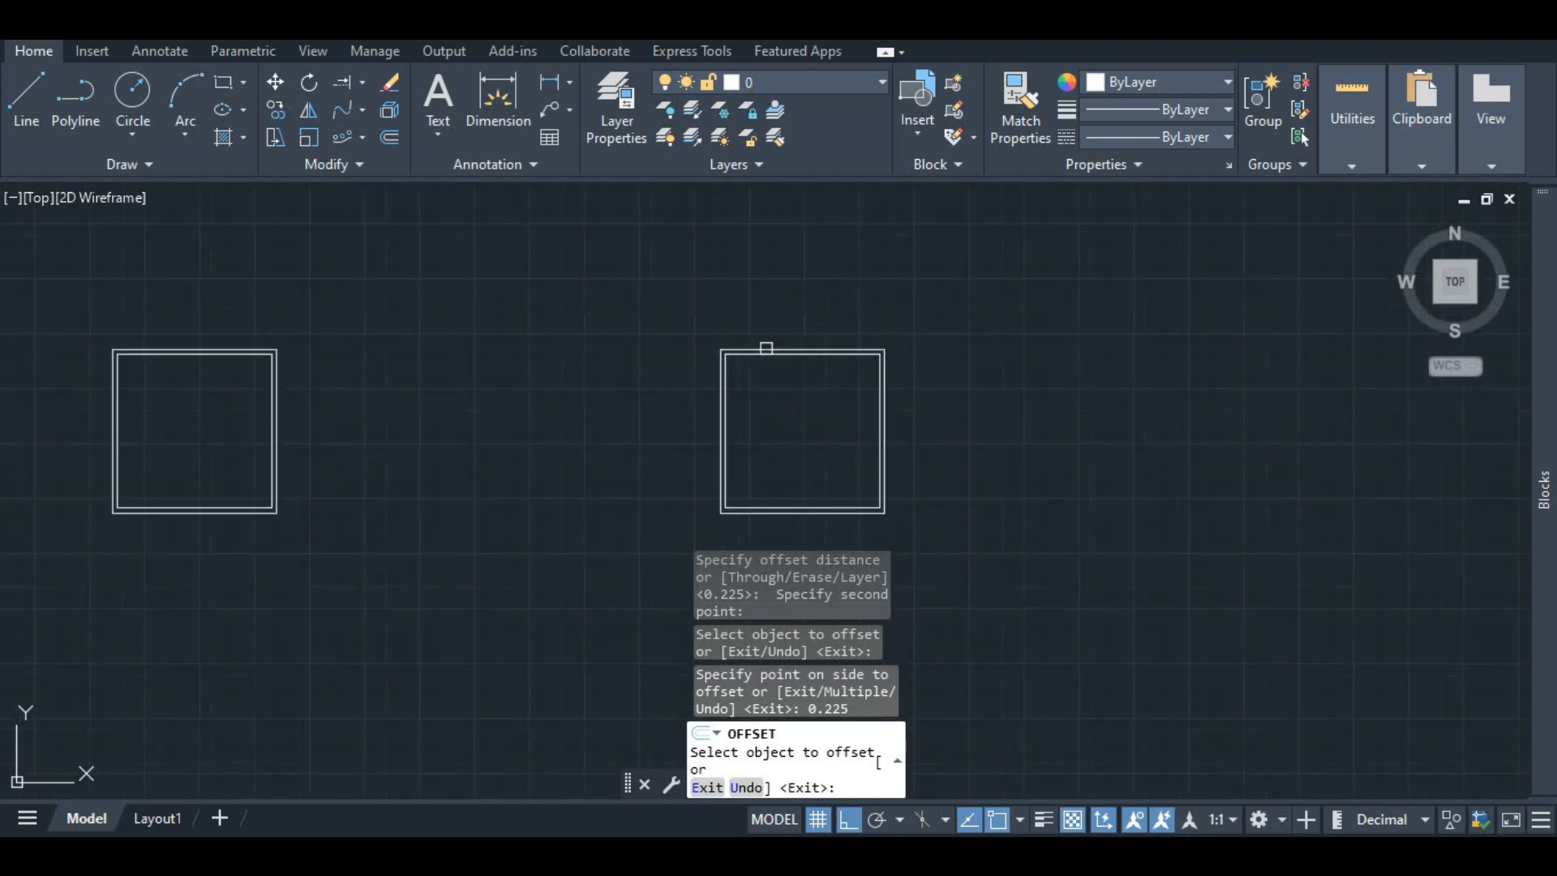
pyautogui.press('Escape')
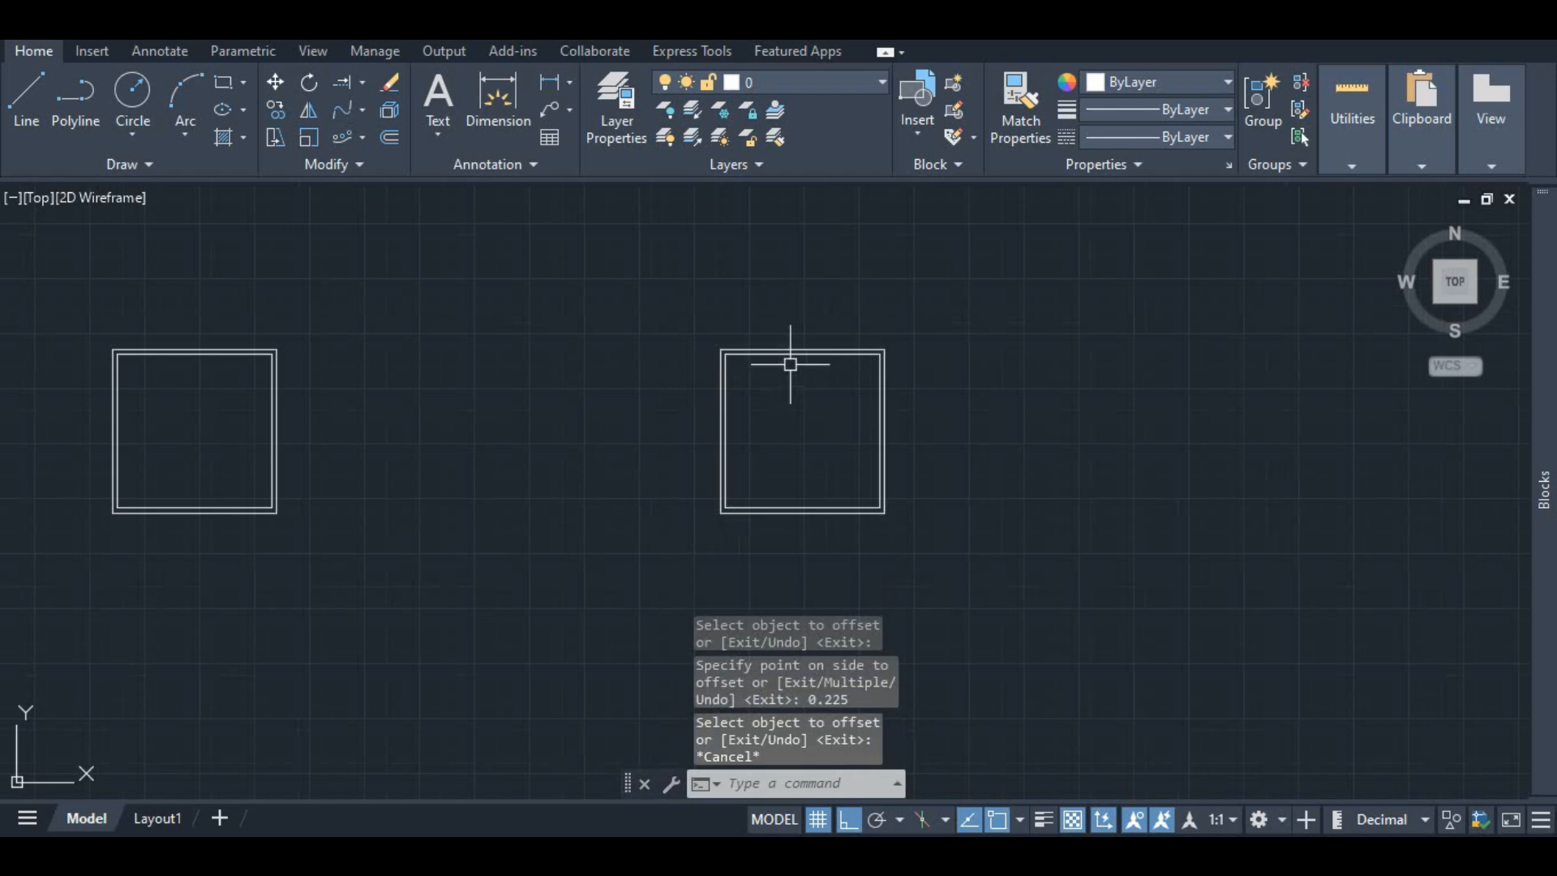
pyautogui.scroll(4, 789, 361)
pyautogui.scroll(-4, 778, 325)
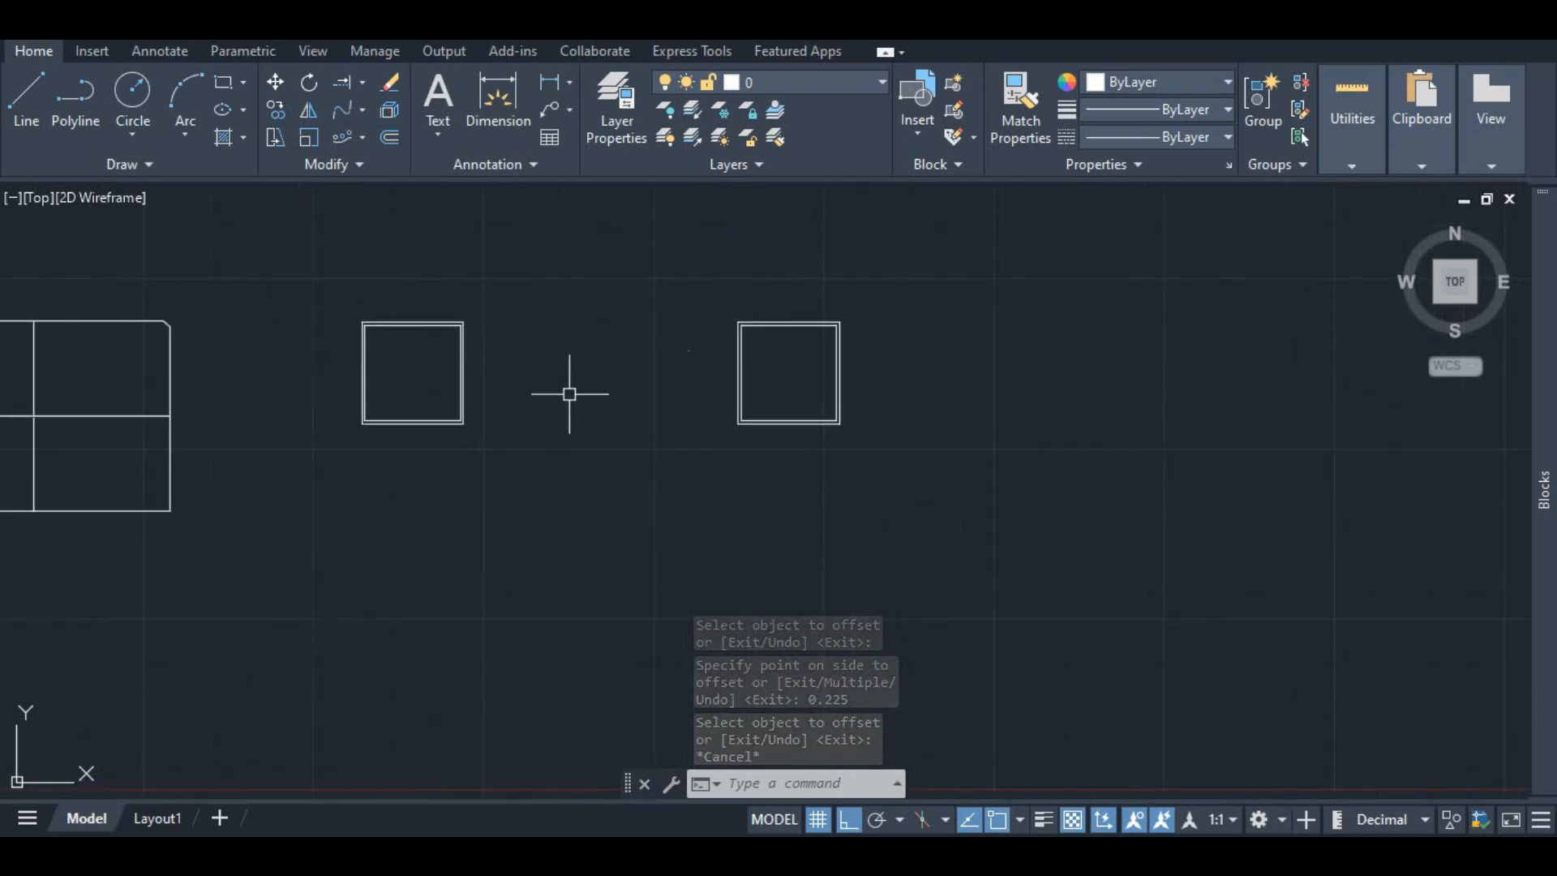
pyautogui.scroll(-4, 714, 387)
pyautogui.scroll(4, 748, 398)
pyautogui.scroll(-4, 657, 396)
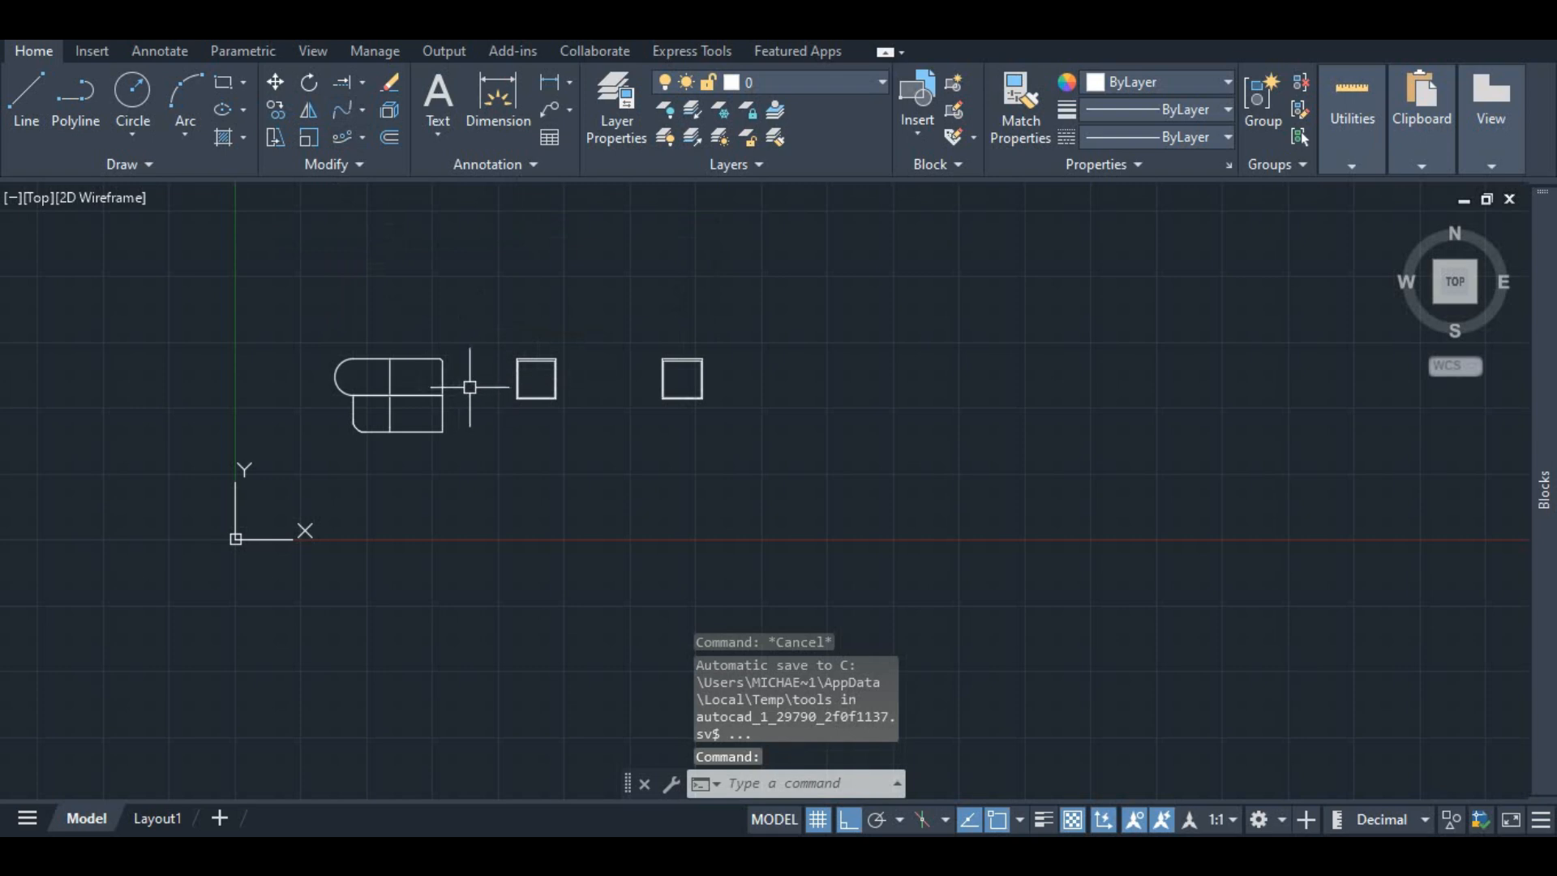
pyautogui.scroll(3, 494, 380)
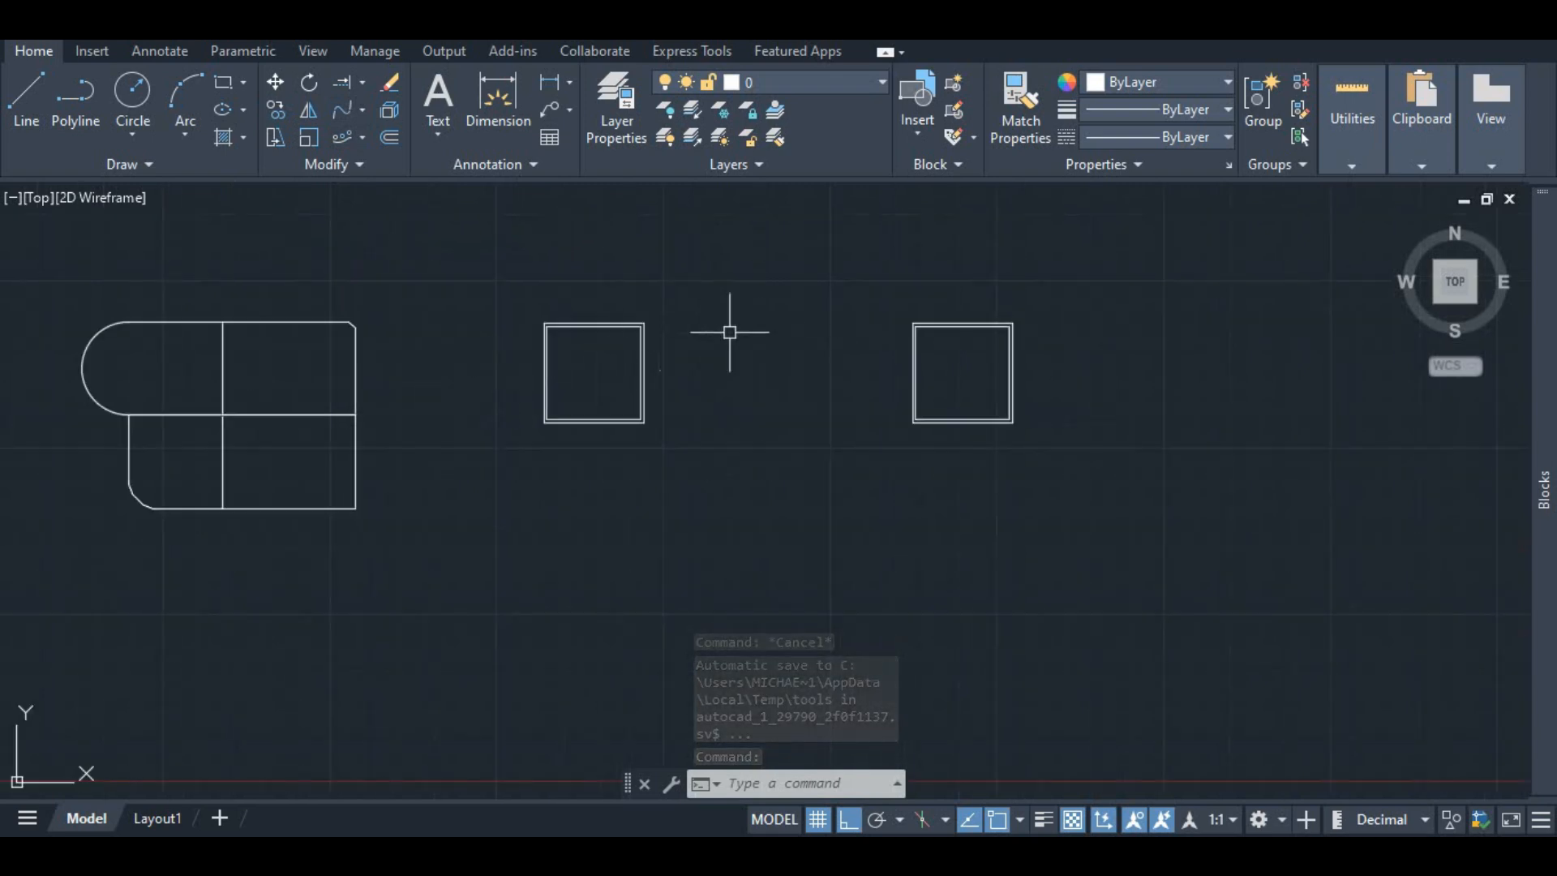